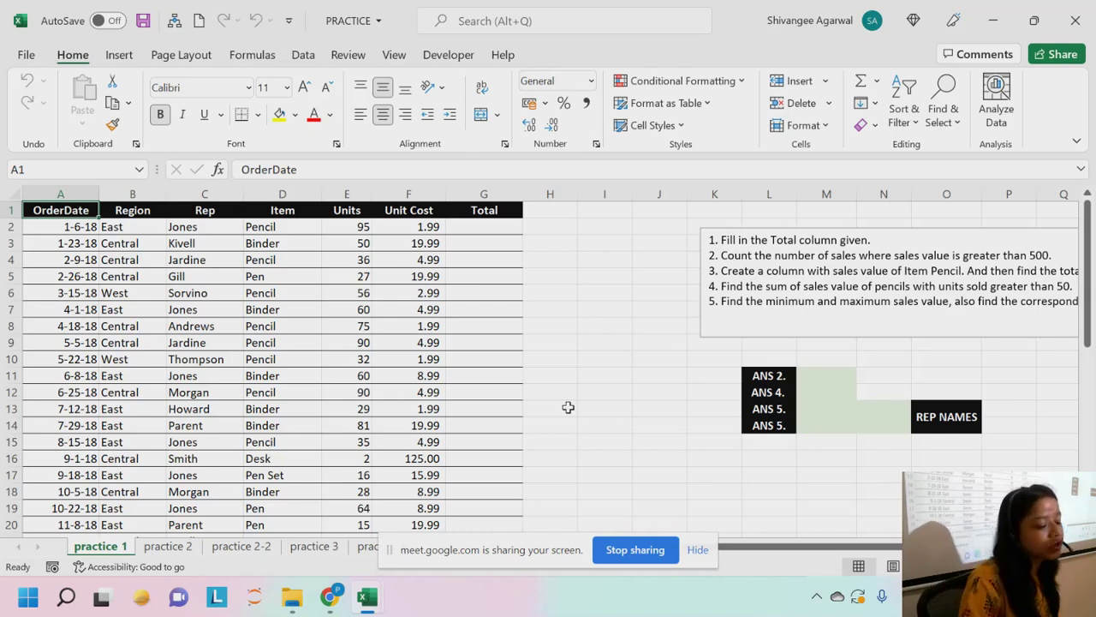
# Dismiss the screen-sharing notice, read task 2's wording, and select the first Total cell G2.
pyautogui.click(697, 550)
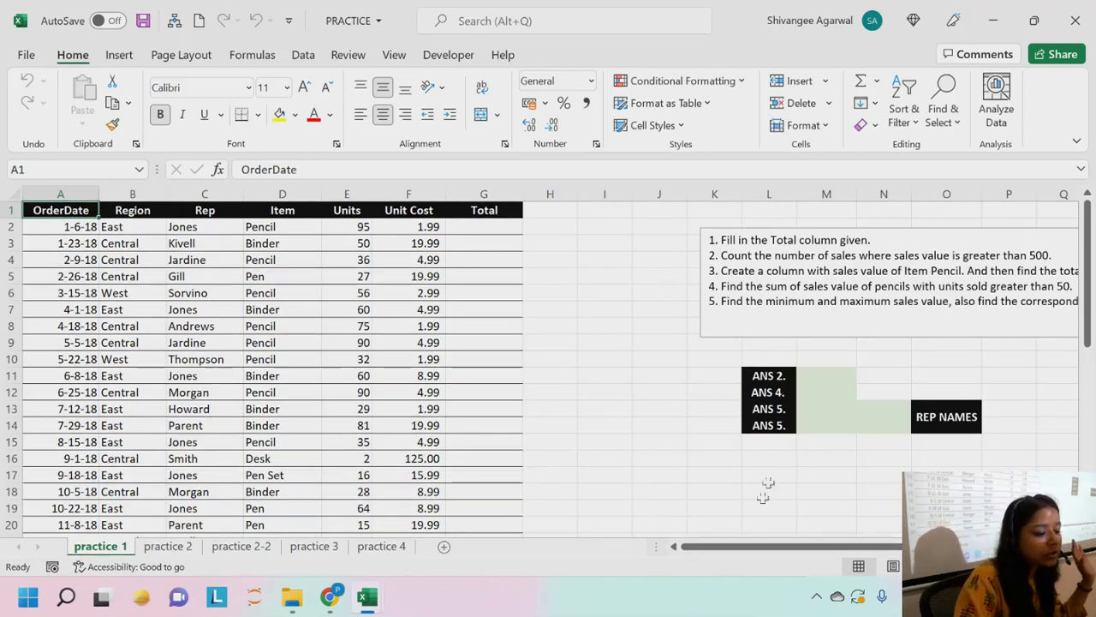
pyautogui.moveTo(736, 547); pyautogui.dragTo(774, 547)
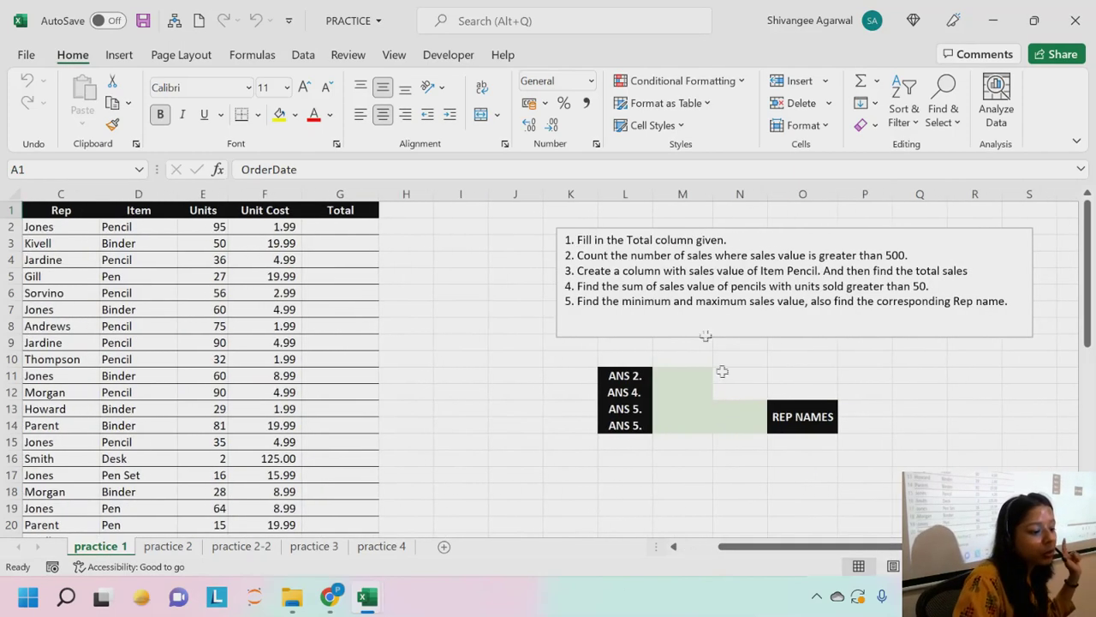
pyautogui.click(339, 227)
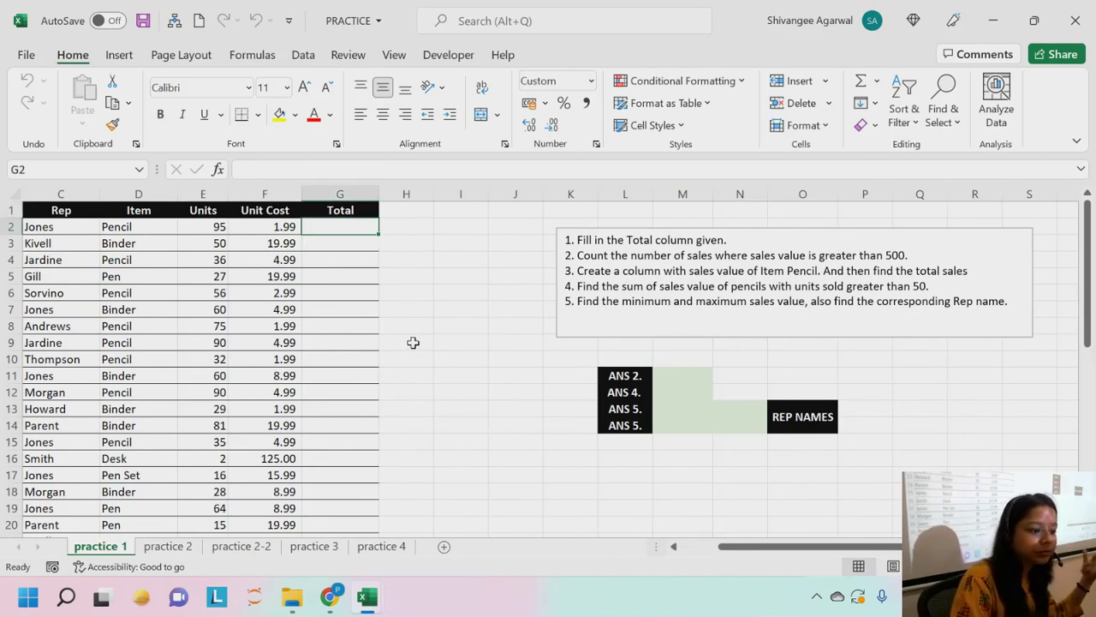
pyautogui.moveTo(610, 255); pyautogui.dragTo(905, 254)
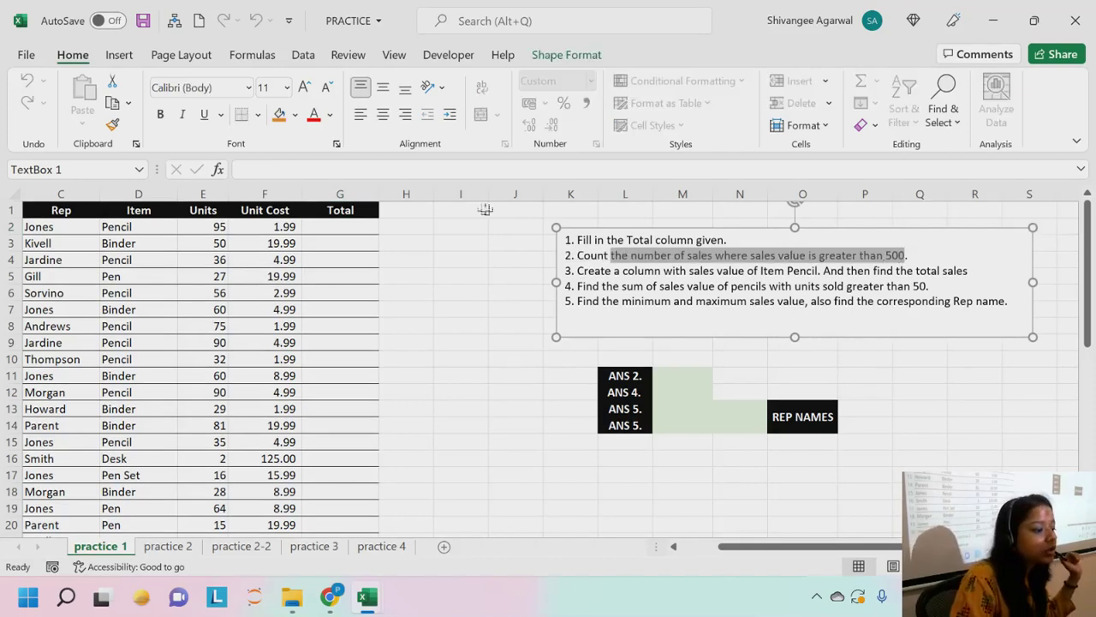
pyautogui.click(402, 237)
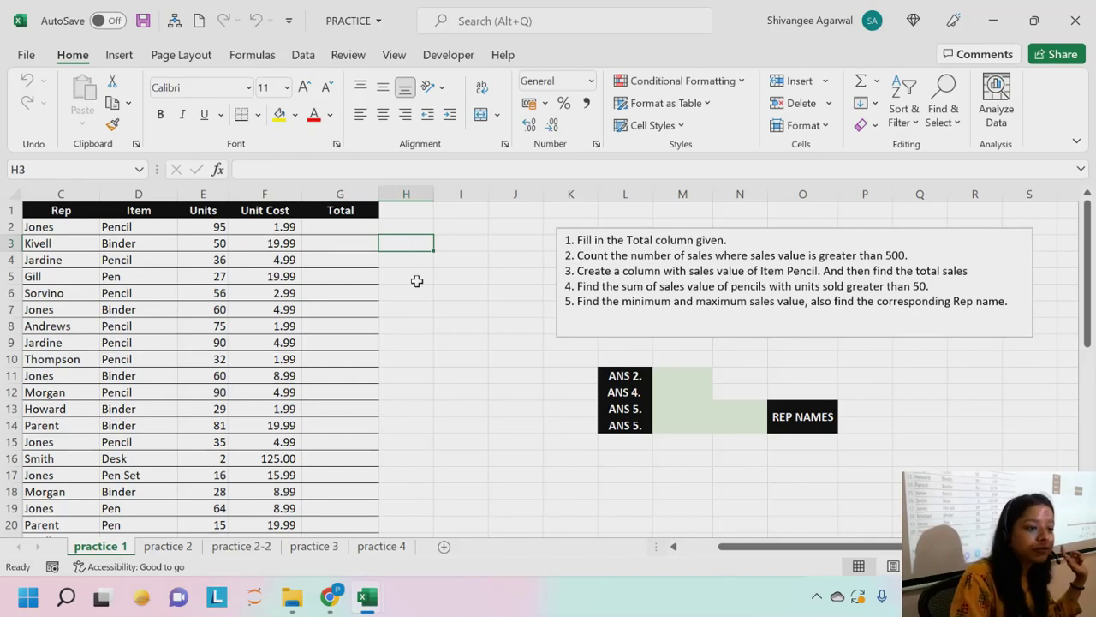
pyautogui.click(400, 226)
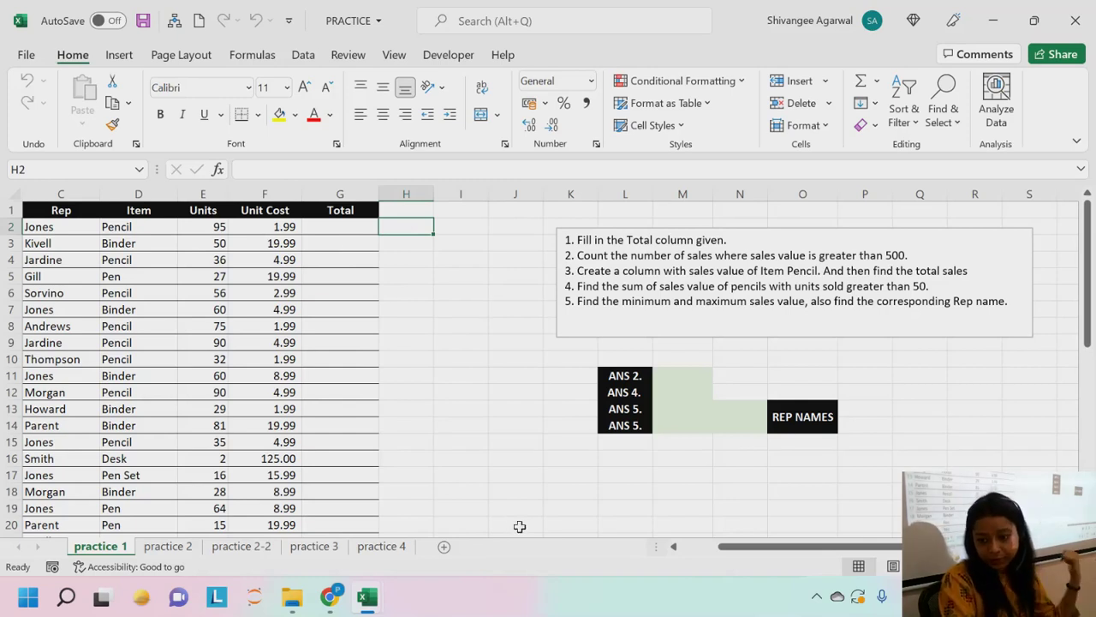
pyautogui.moveTo(381, 599)
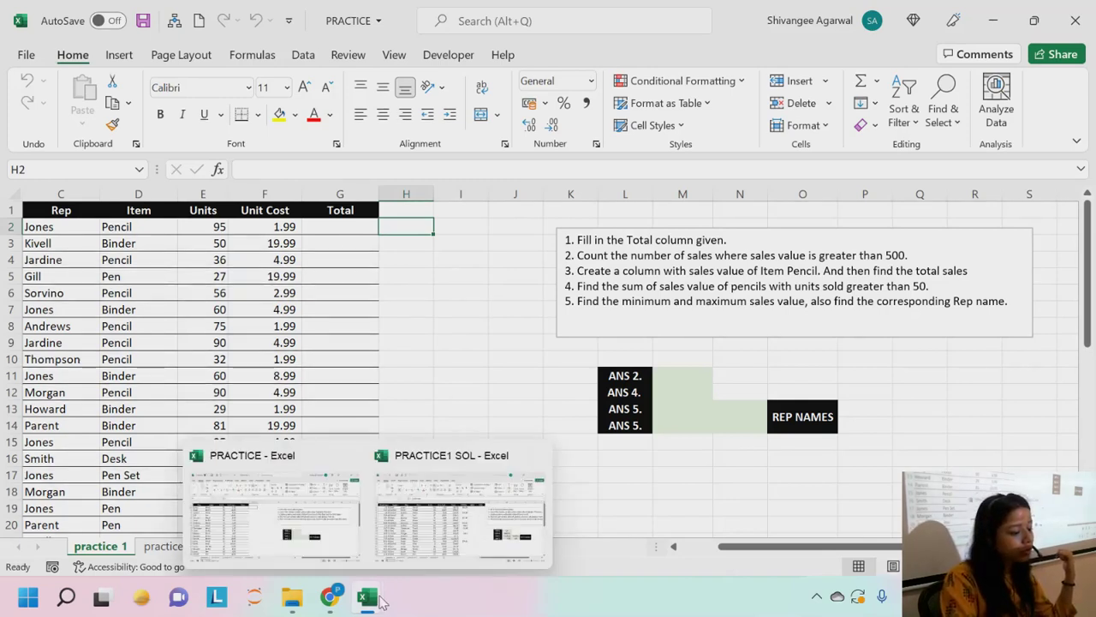
pyautogui.click(358, 229)
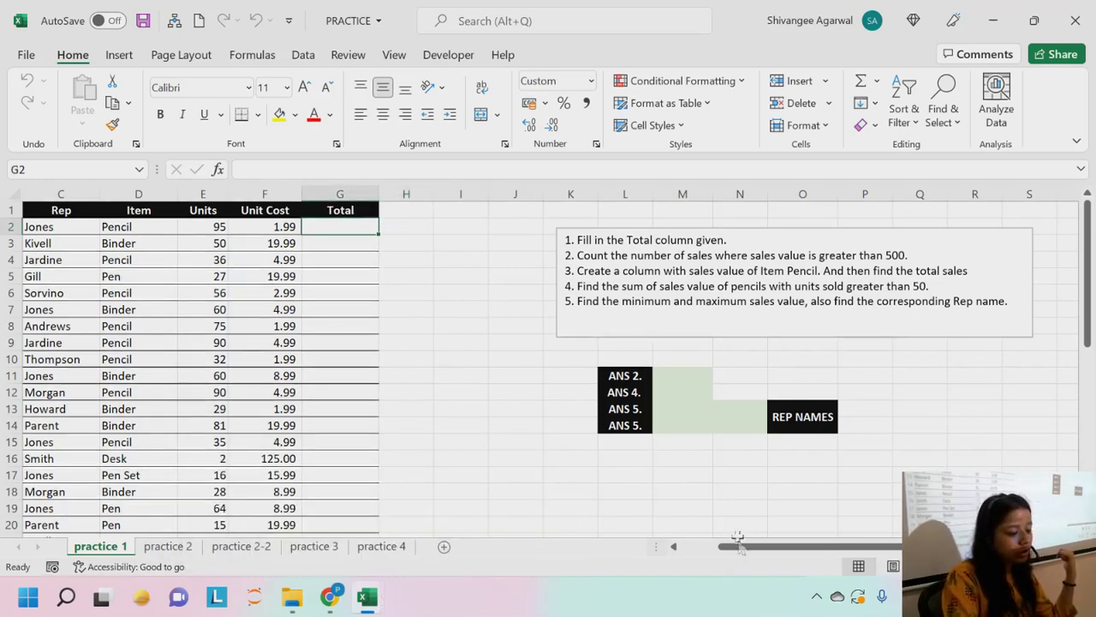
pyautogui.moveTo(734, 545); pyautogui.dragTo(683, 555)
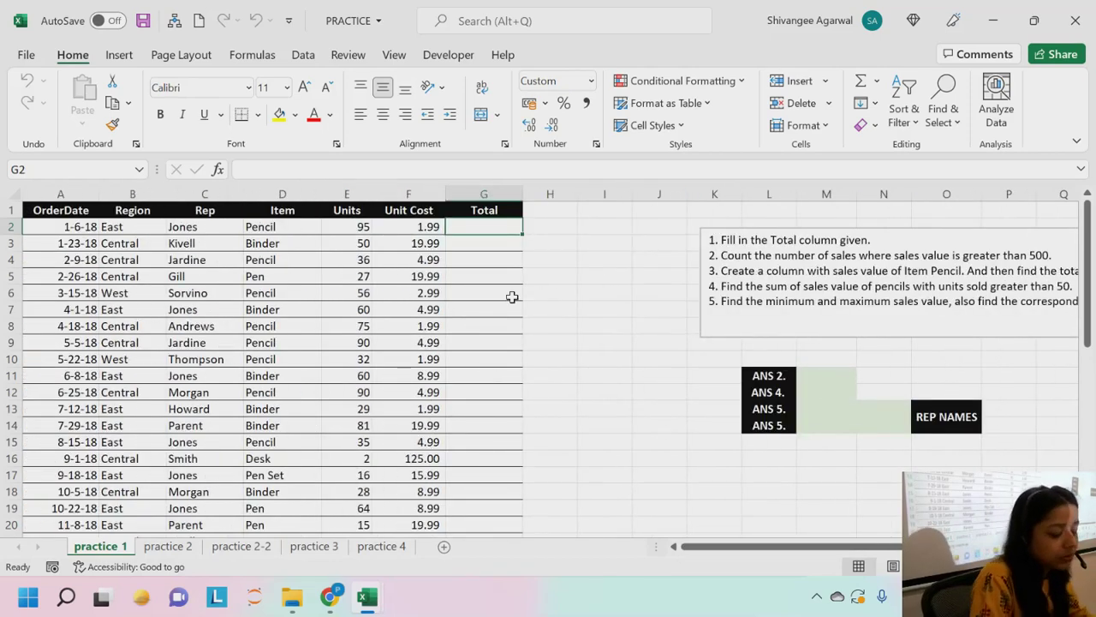
# Enter =E2*F2 in G2 to multiply Units by Unit Cost, giving 189.05.
pyautogui.write('=')
pyautogui.press('Left')
pyautogui.press('Left')
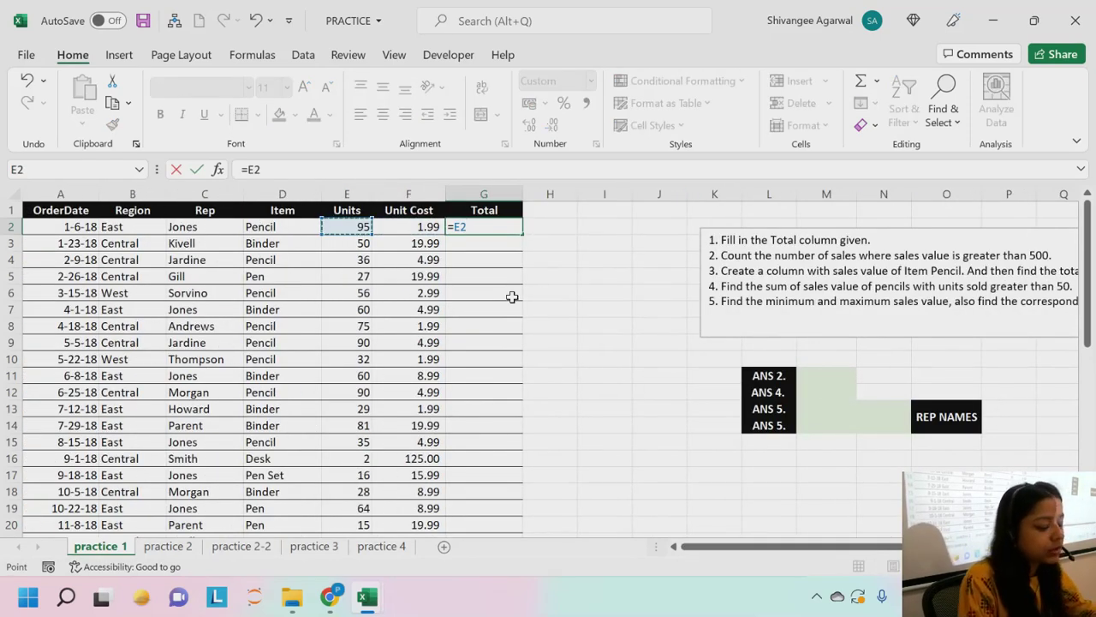
pyautogui.write('*')
pyautogui.press('Left')
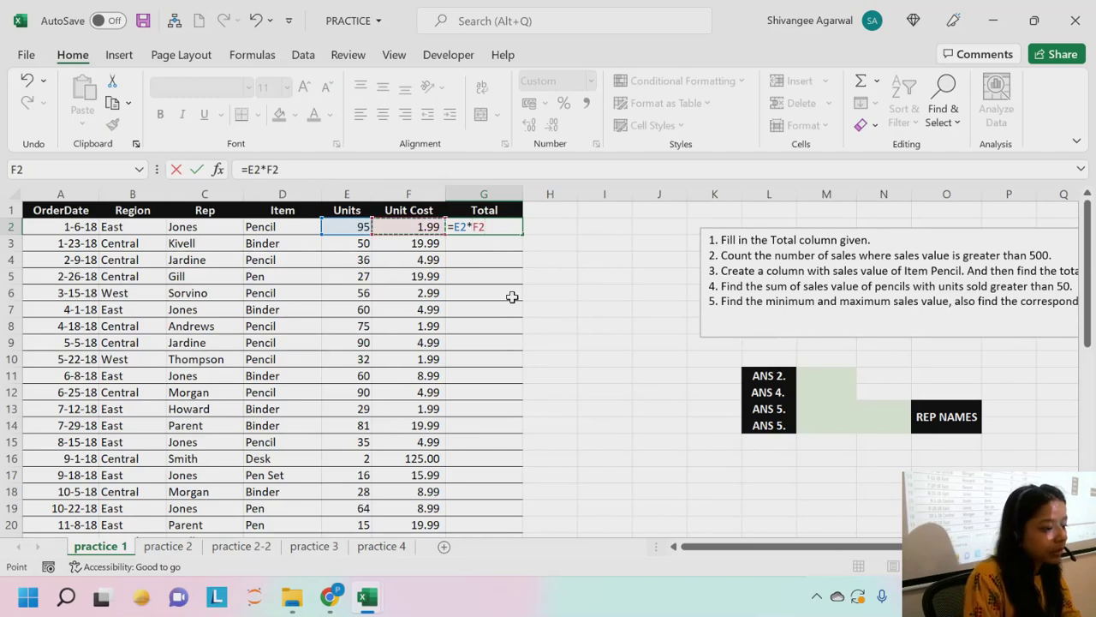
pyautogui.press('Return')
# Copy the G2 formula down the whole Total column.
pyautogui.click(506, 227)
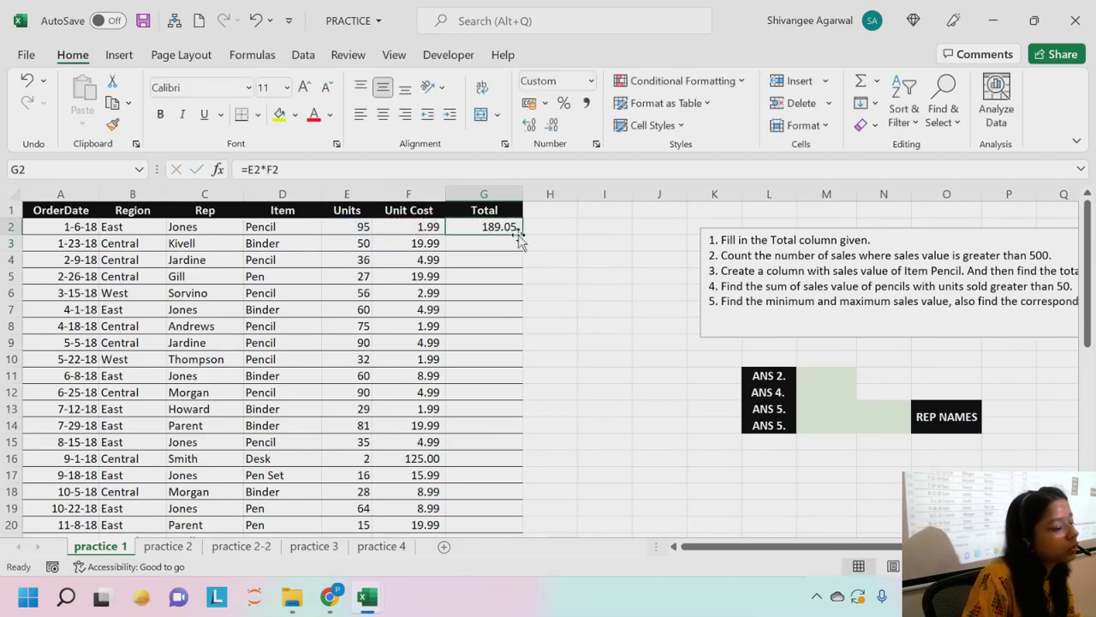
pyautogui.doubleClick(520, 234)
pyautogui.moveTo(525, 194); pyautogui.dragTo(525, 194)
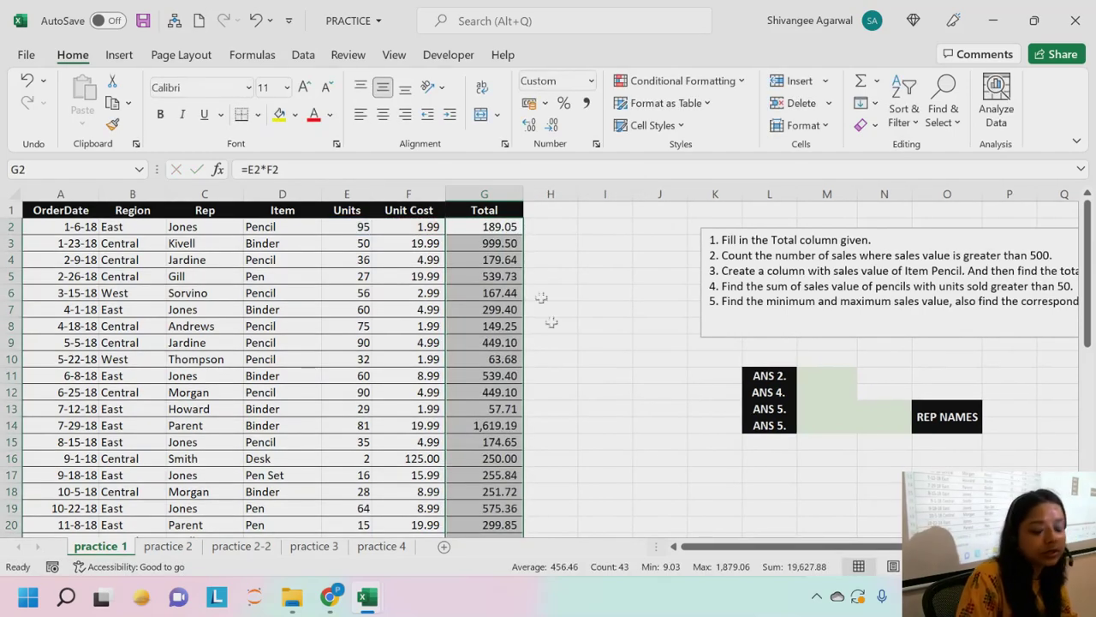
pyautogui.scroll(1, 605, 303)
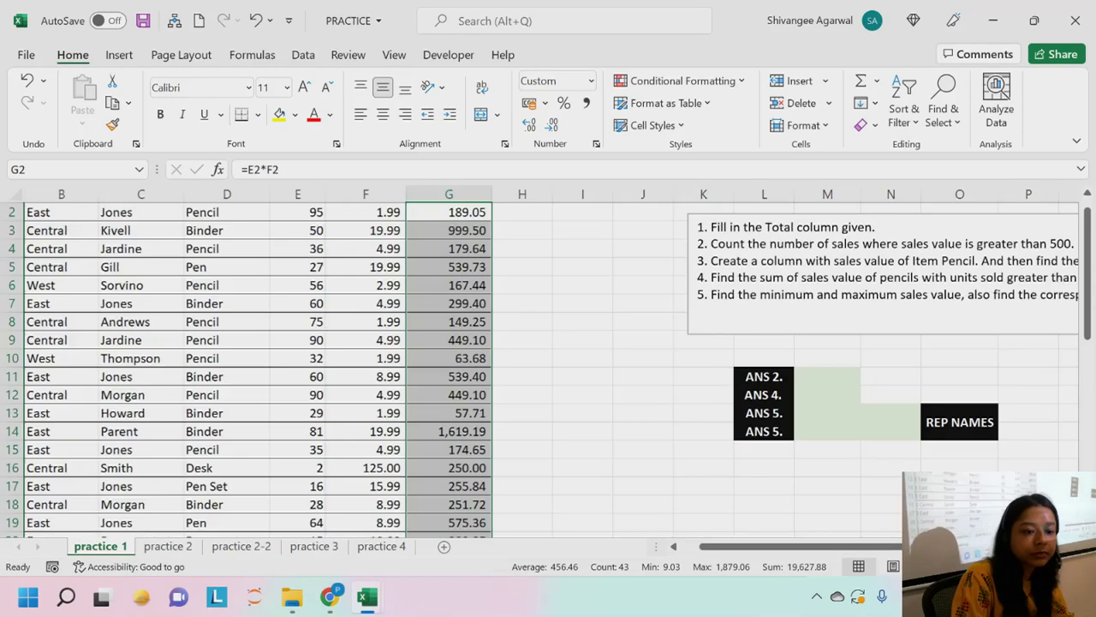
pyautogui.click(604, 303)
pyautogui.hscroll(-1, 733, 549)
pyautogui.scroll(1, 634, 403)
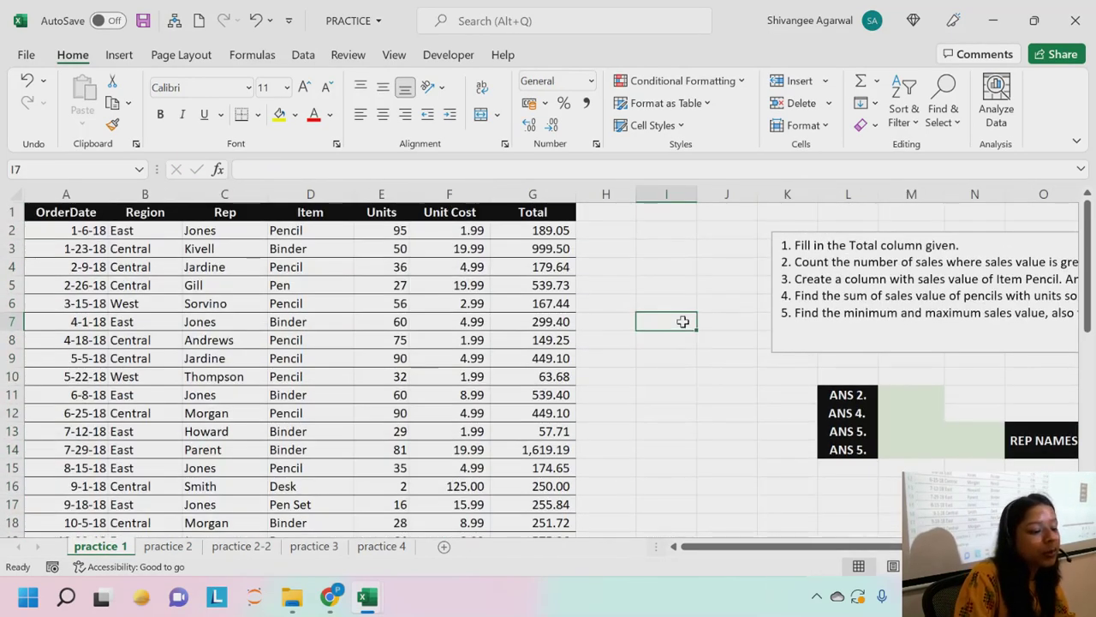
pyautogui.click(610, 210)
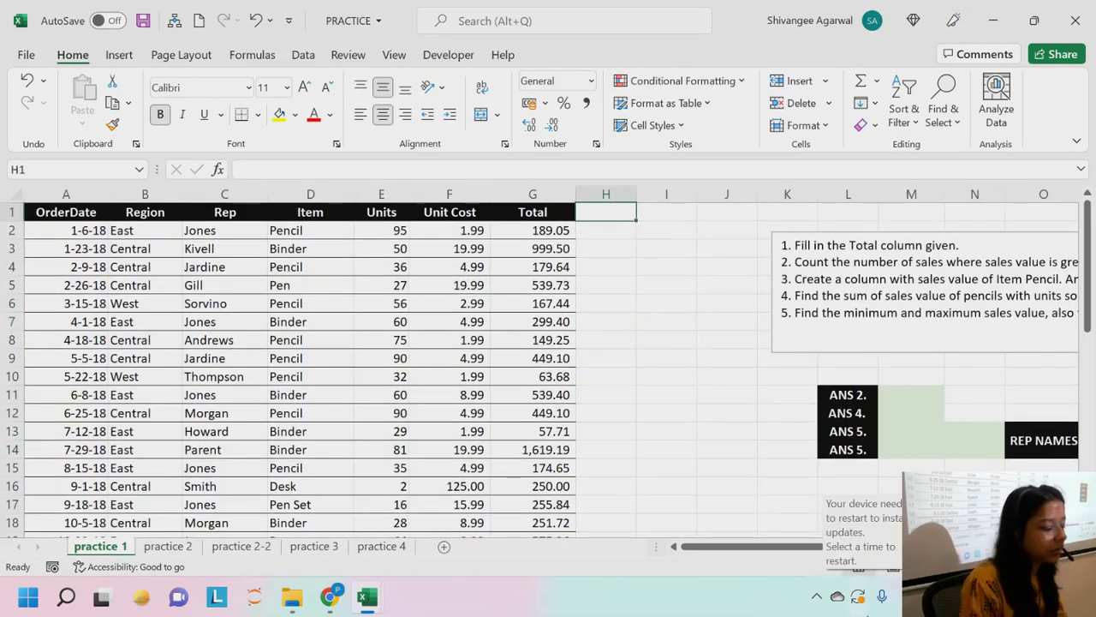
pyautogui.write('t')
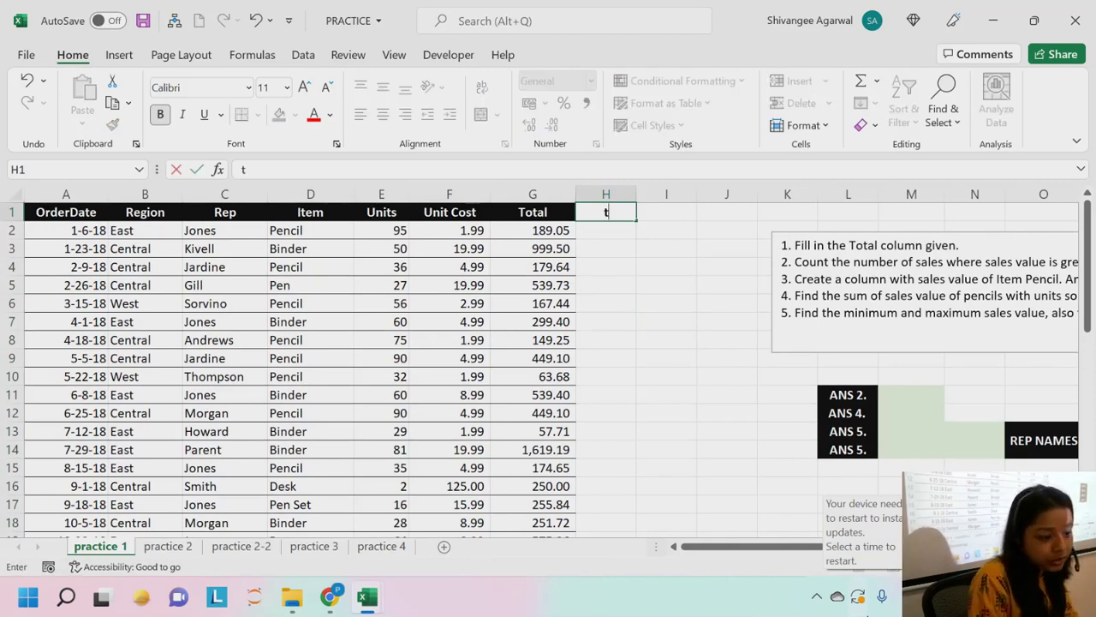
pyautogui.press('BackSpace')
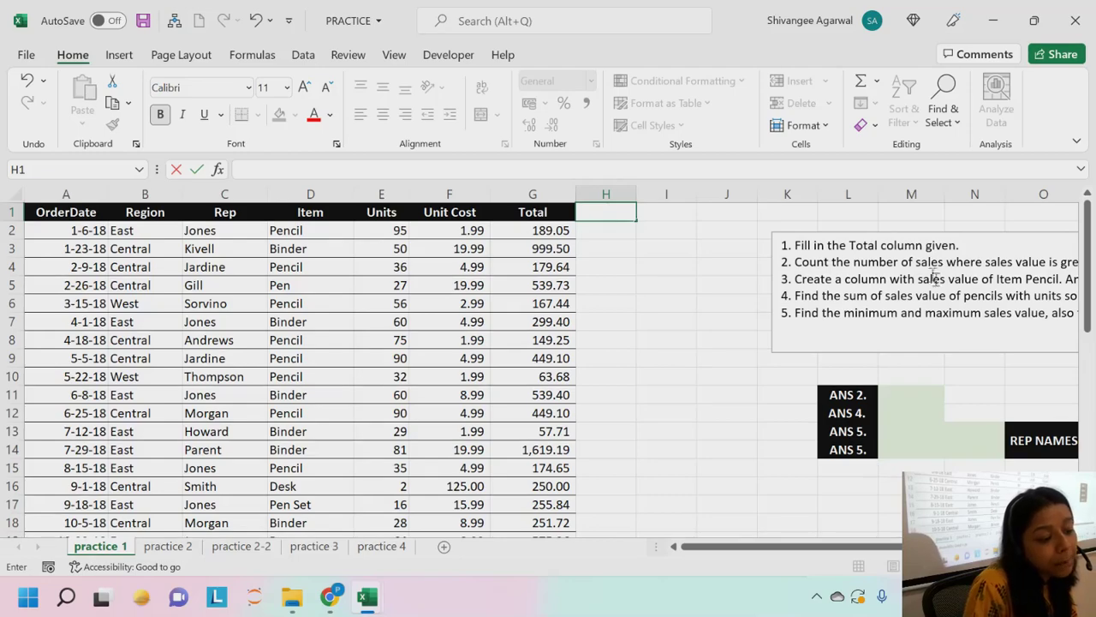
pyautogui.moveTo(901, 262); pyautogui.dragTo(1015, 263)
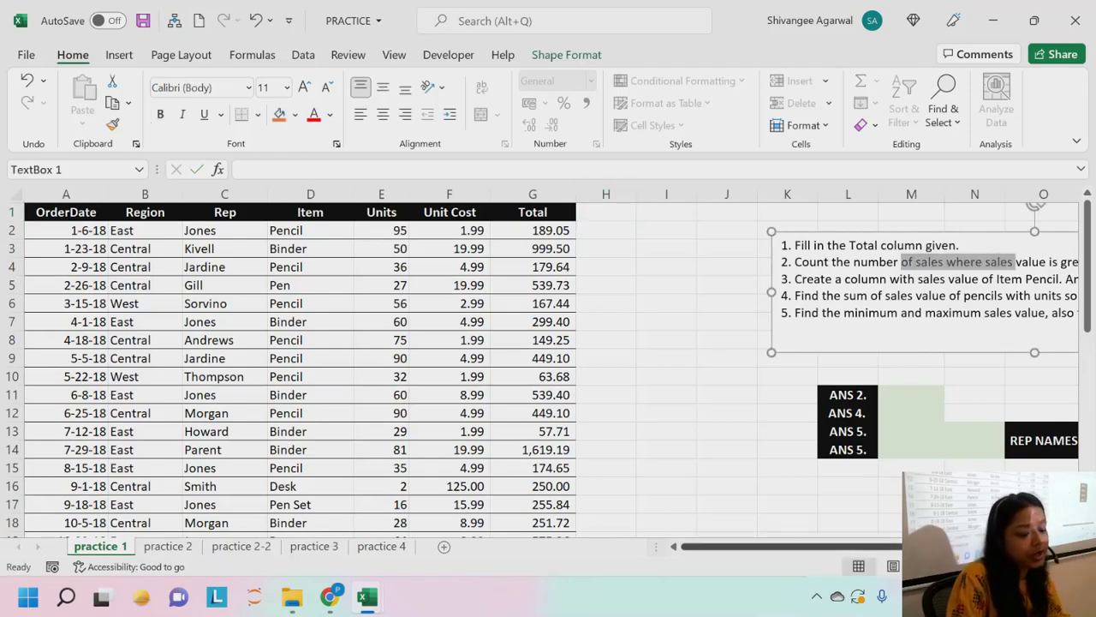
pyautogui.moveTo(856, 546); pyautogui.dragTo(884, 546)
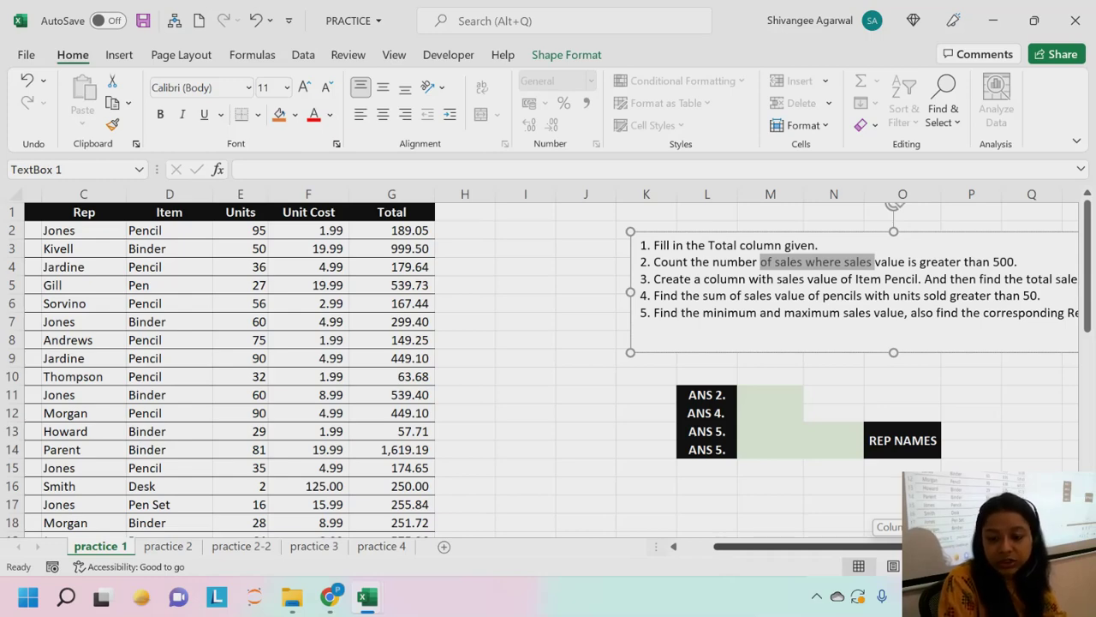
pyautogui.moveTo(883, 547); pyautogui.dragTo(853, 548)
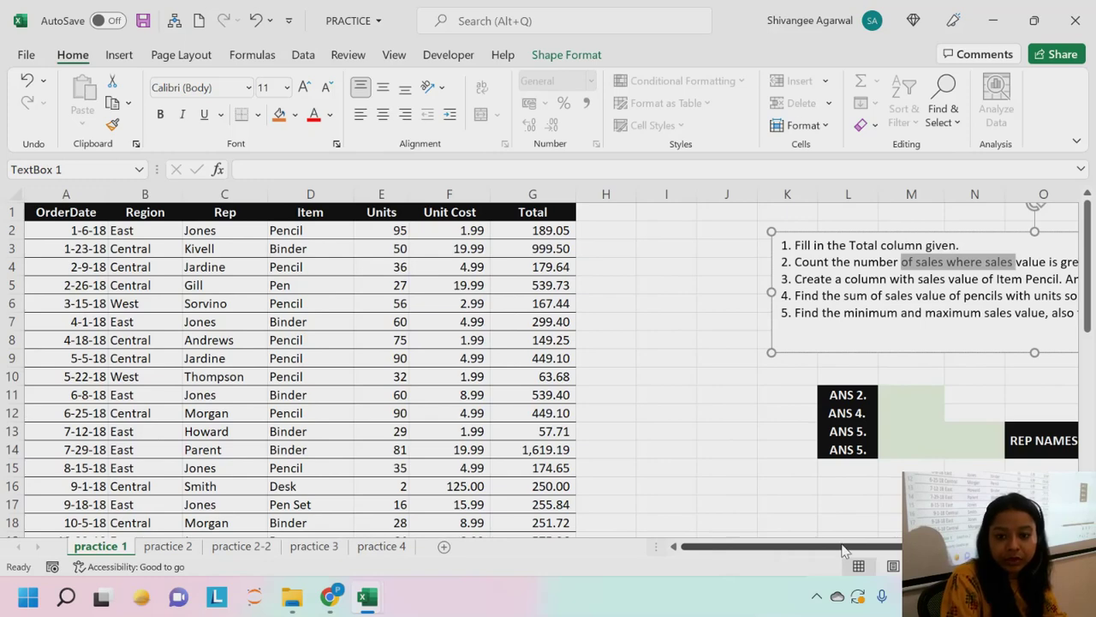
pyautogui.click(546, 192)
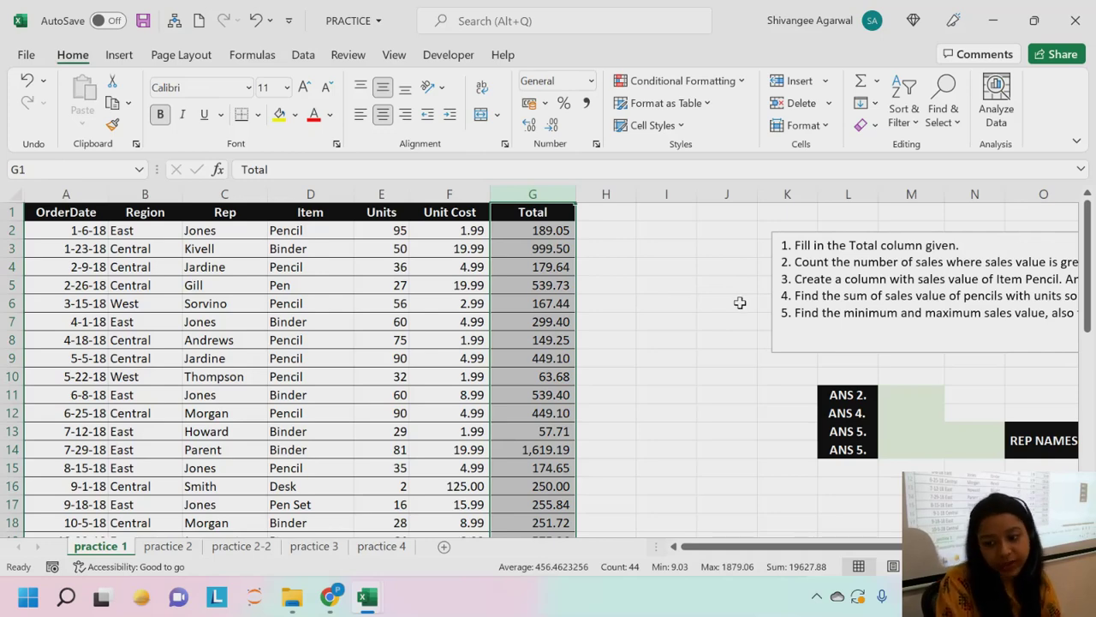
# In M11, start a COUNTIF over G2:G44 with the criterion >500.
pyautogui.click(912, 395)
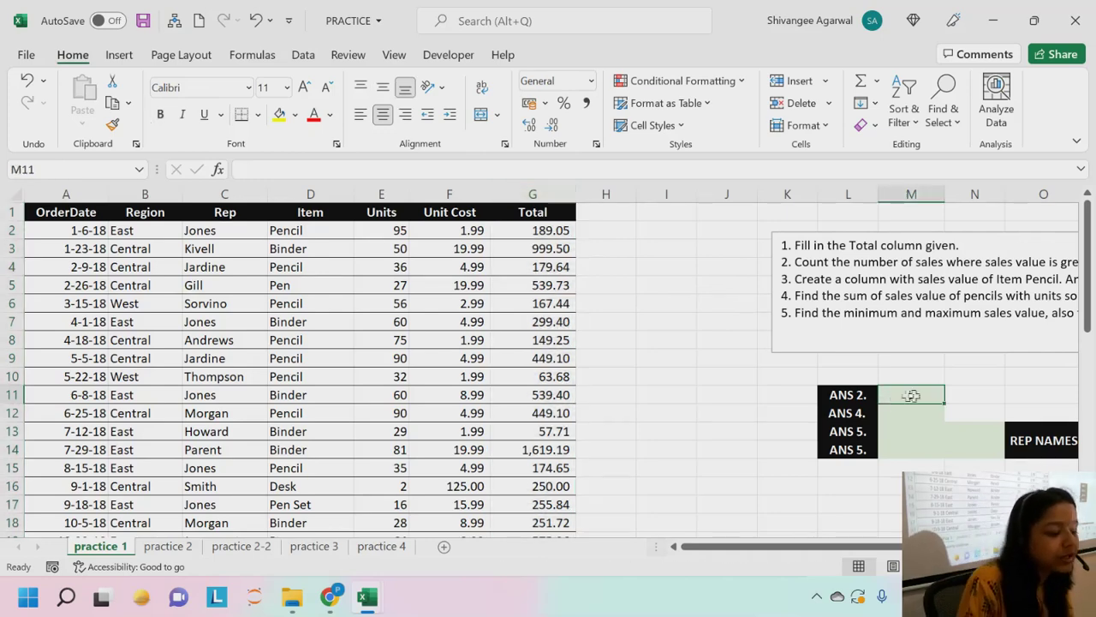
pyautogui.write('=')
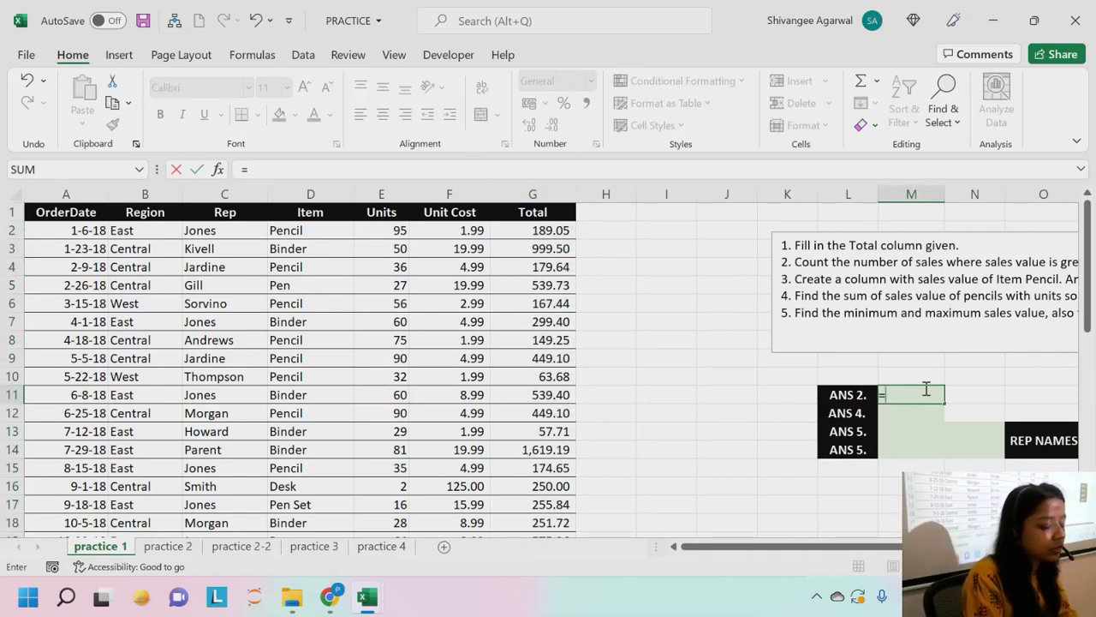
pyautogui.write('COUNTIF(')
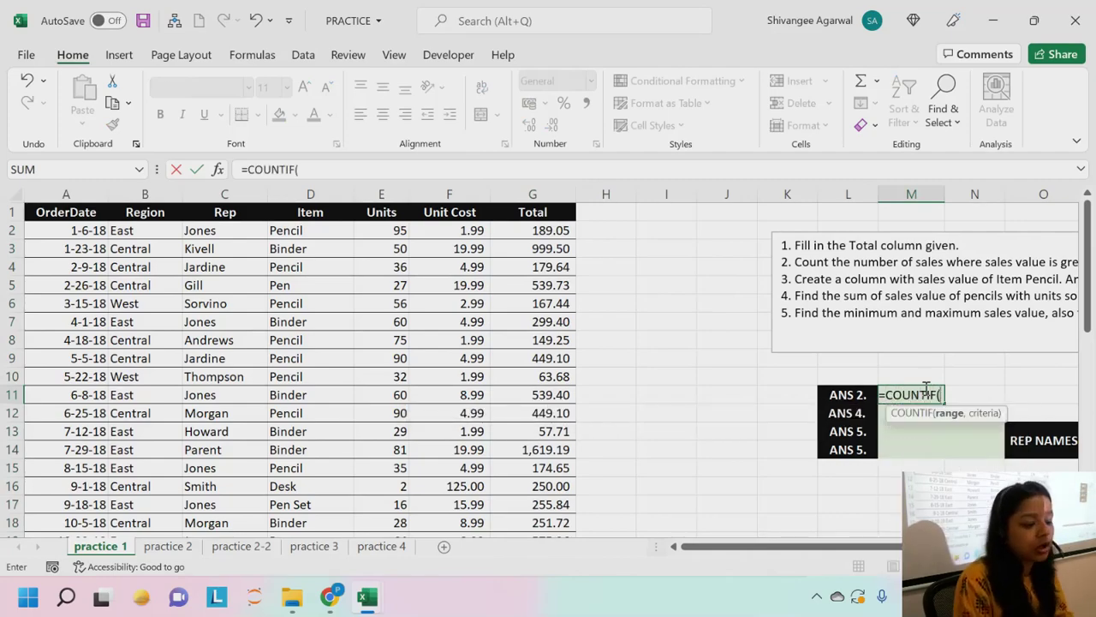
pyautogui.click(544, 234)
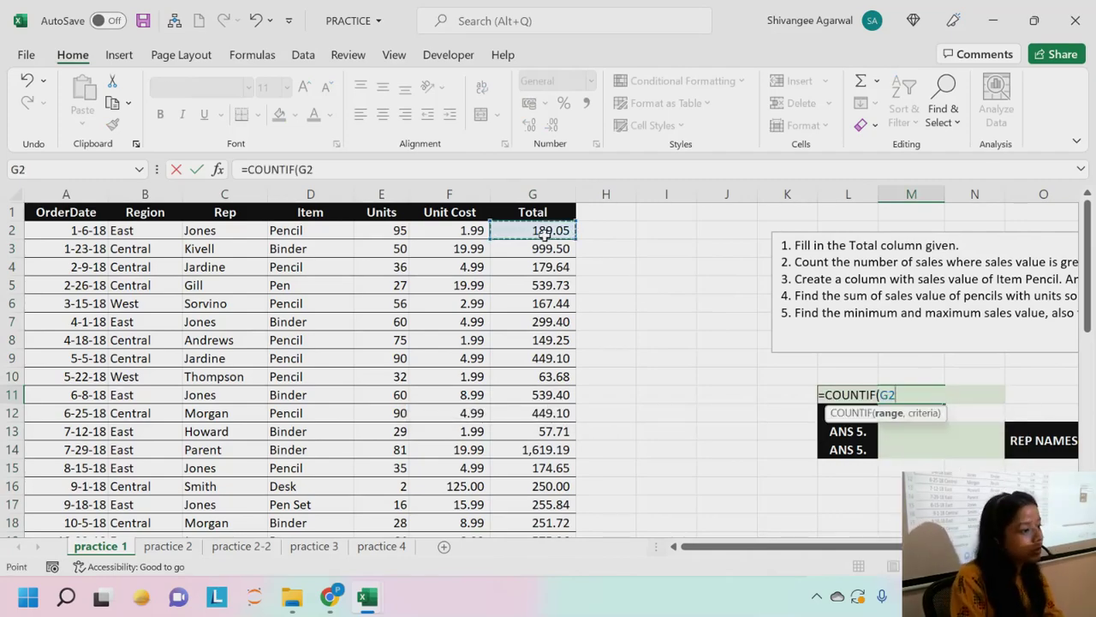
pyautogui.hotkey('ctrl', 'shift', 'Down')
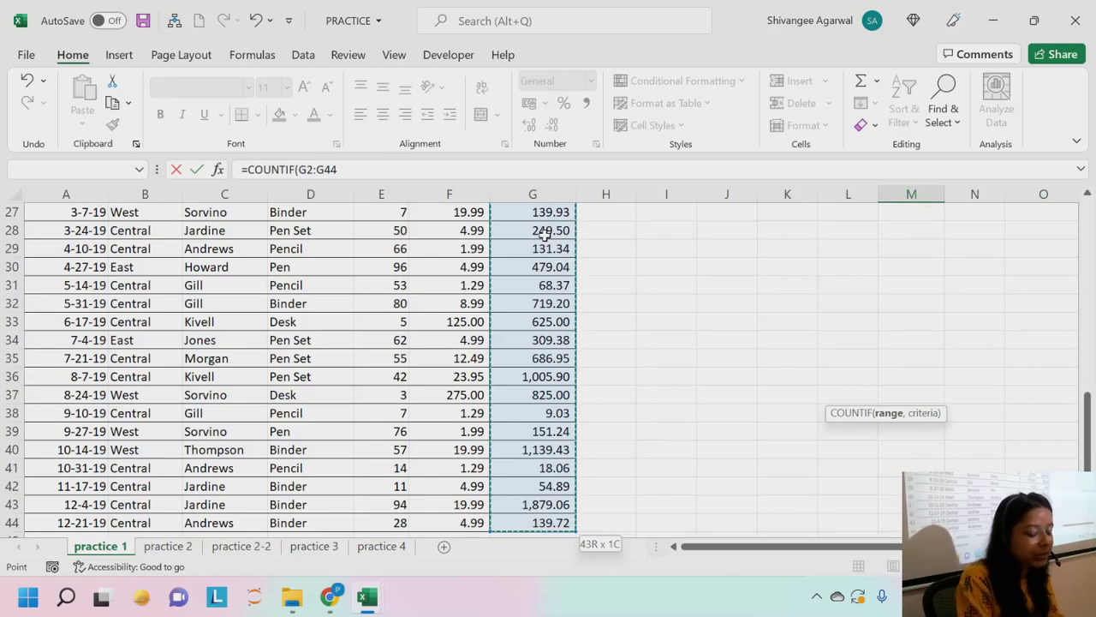
pyautogui.write(',')
pyautogui.scroll(5, 636, 274)
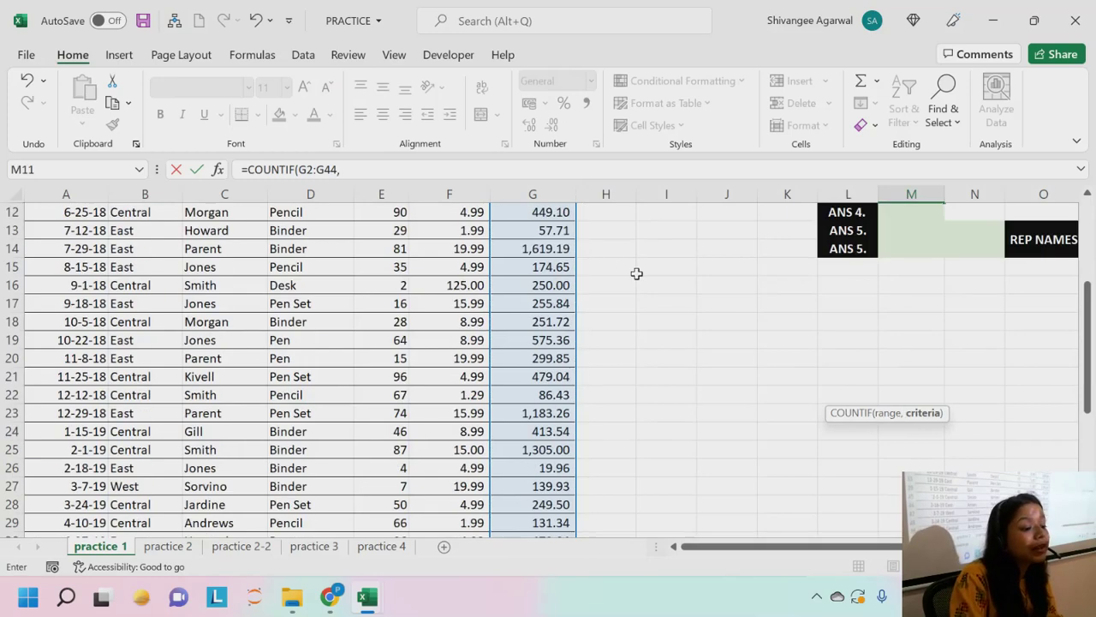
pyautogui.scroll(4, 636, 273)
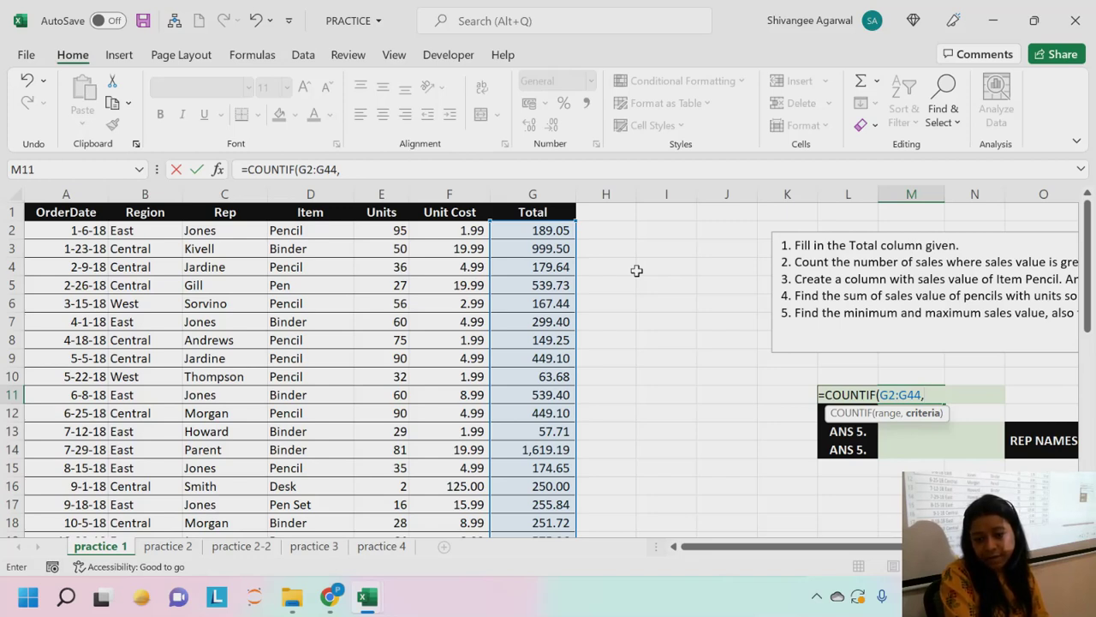
pyautogui.write('>')
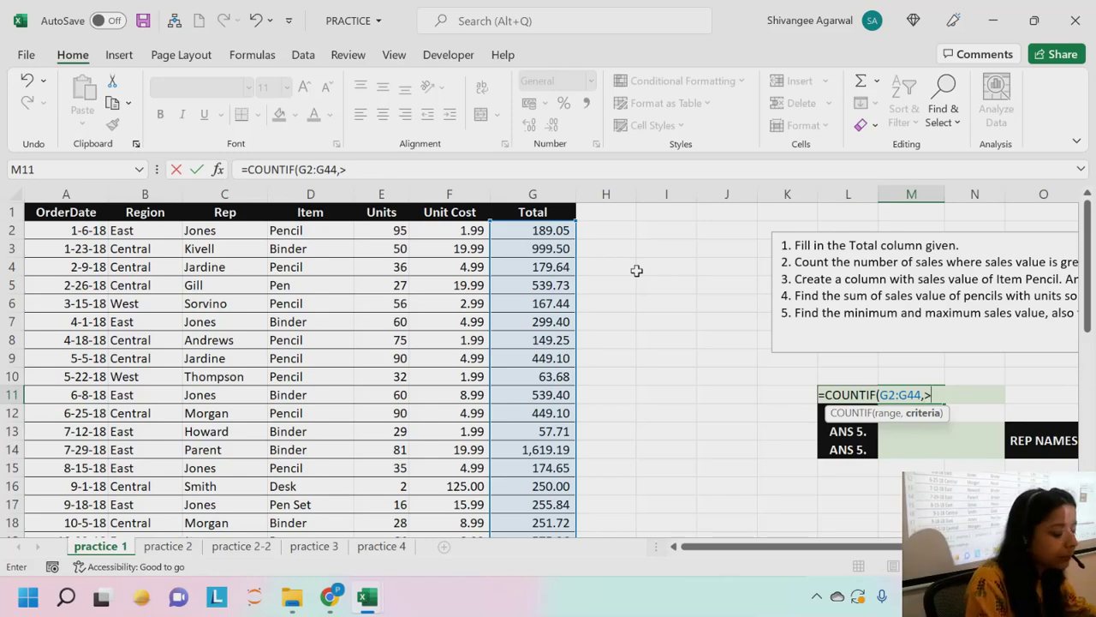
pyautogui.write('500')
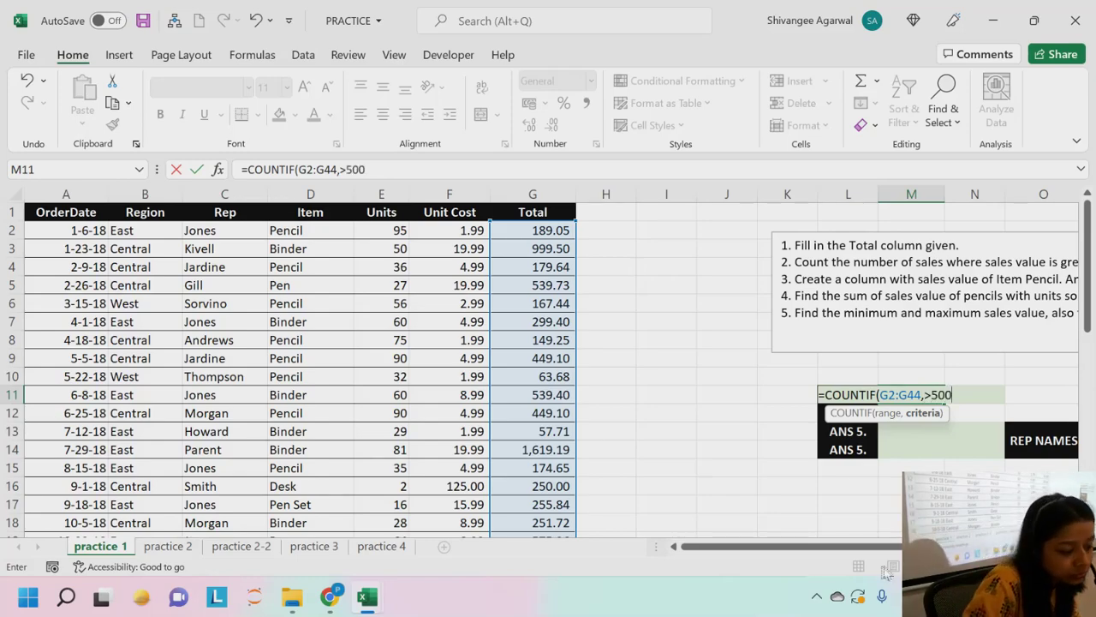
# Add the missing quotes around >500 and close the COUNTIF, giving 14.
pyautogui.moveTo(796, 549)
pyautogui.mouseDown()
pyautogui.moveTo(818, 549)
pyautogui.moveTo(790, 548)
pyautogui.mouseUp()
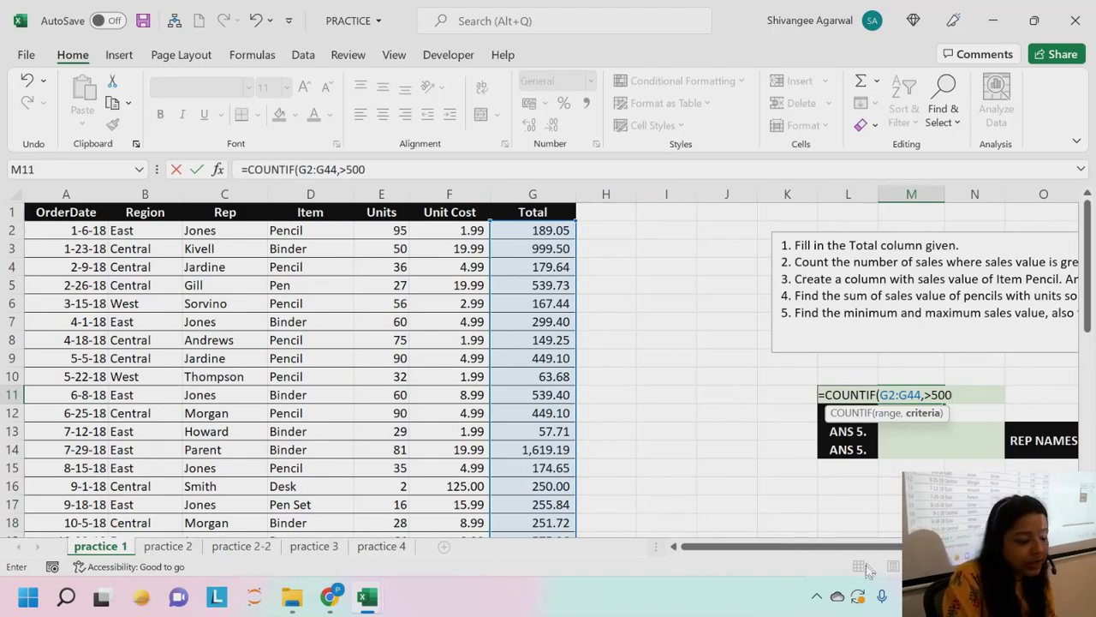
pyautogui.moveTo(866, 550); pyautogui.dragTo(895, 549)
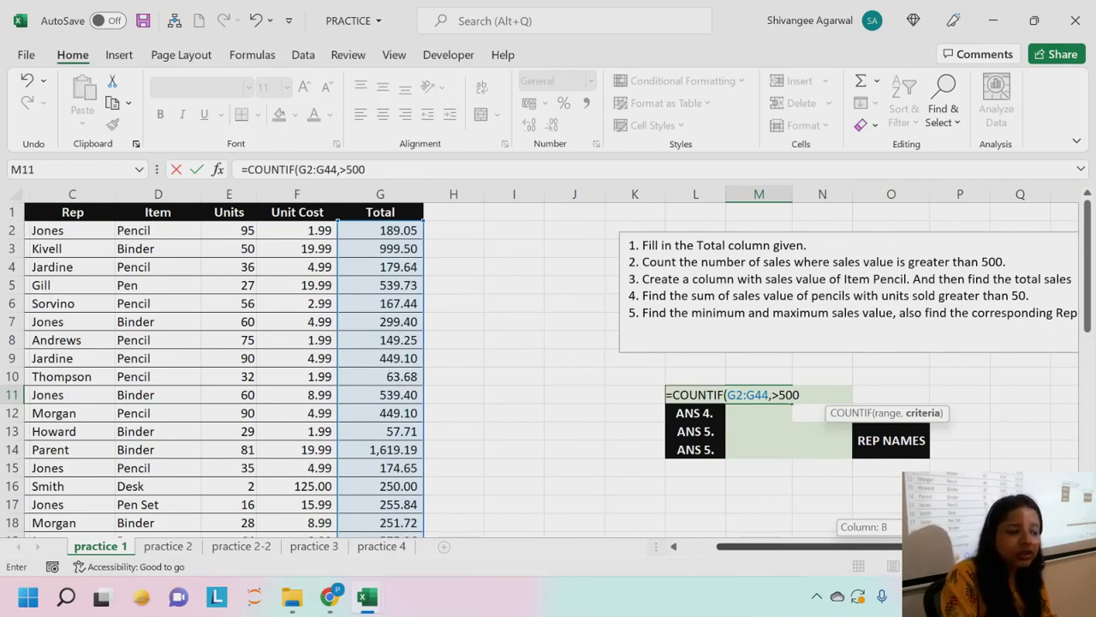
pyautogui.moveTo(895, 549)
pyautogui.mouseDown()
pyautogui.moveTo(882, 549)
pyautogui.moveTo(898, 549)
pyautogui.mouseUp()
pyautogui.click(768, 395)
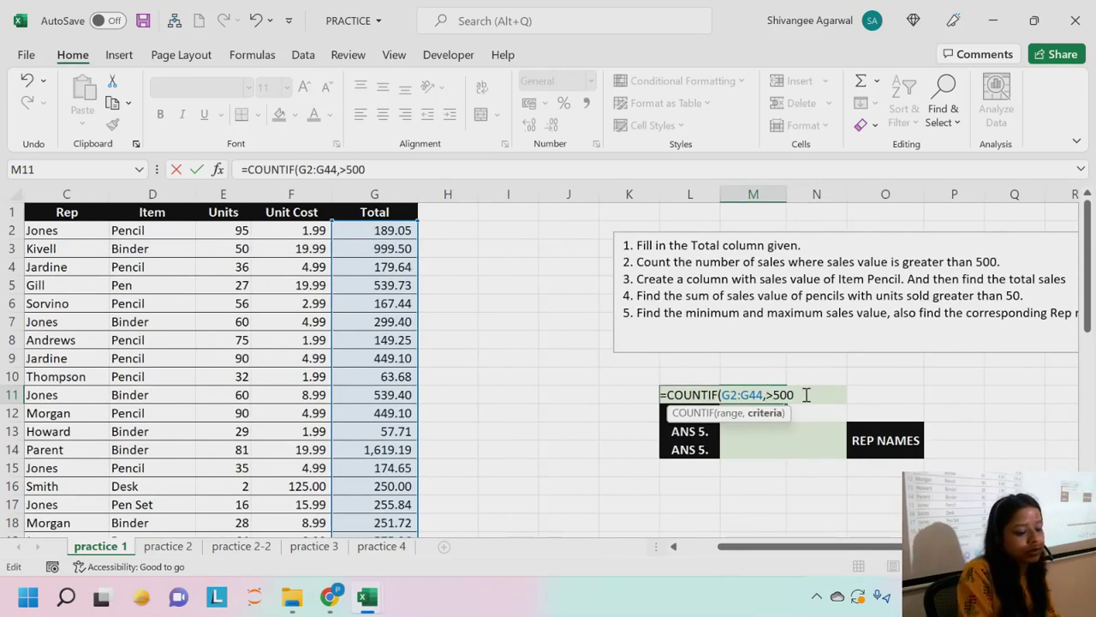
pyautogui.write('"')
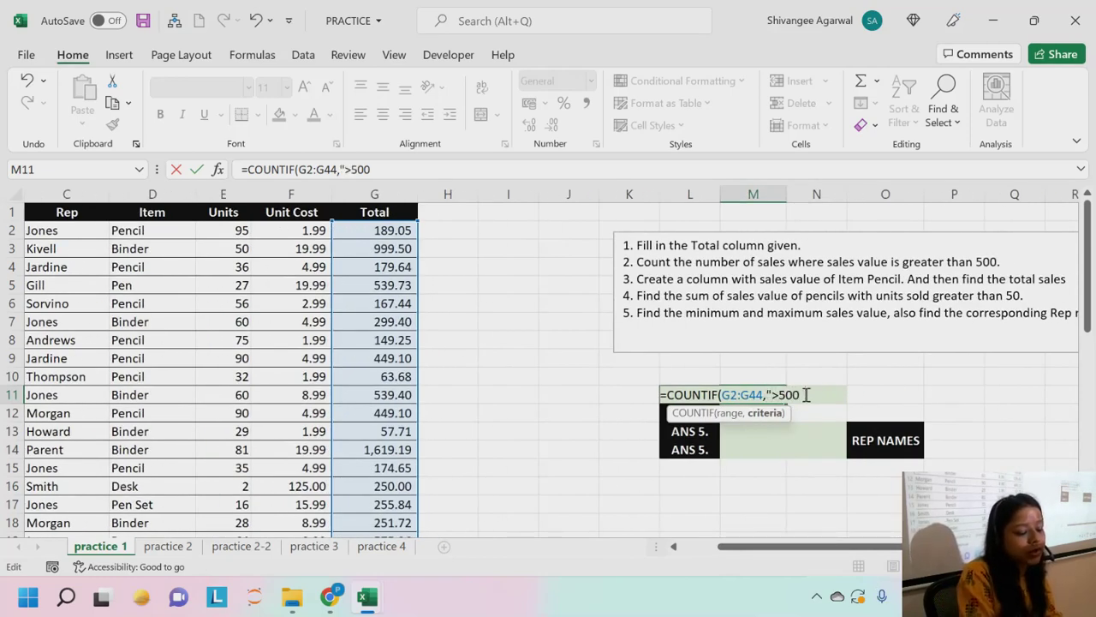
pyautogui.write(')')
pyautogui.press('Return')
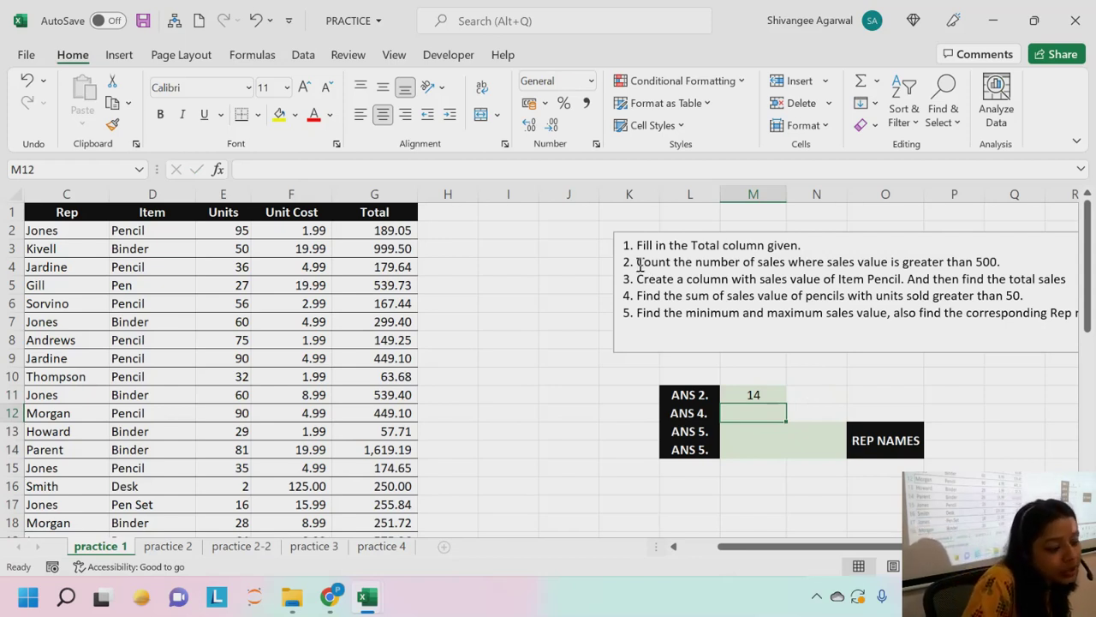
pyautogui.moveTo(638, 281)
pyautogui.mouseDown()
pyautogui.moveTo(856, 280)
pyautogui.moveTo(824, 281)
pyautogui.mouseUp()
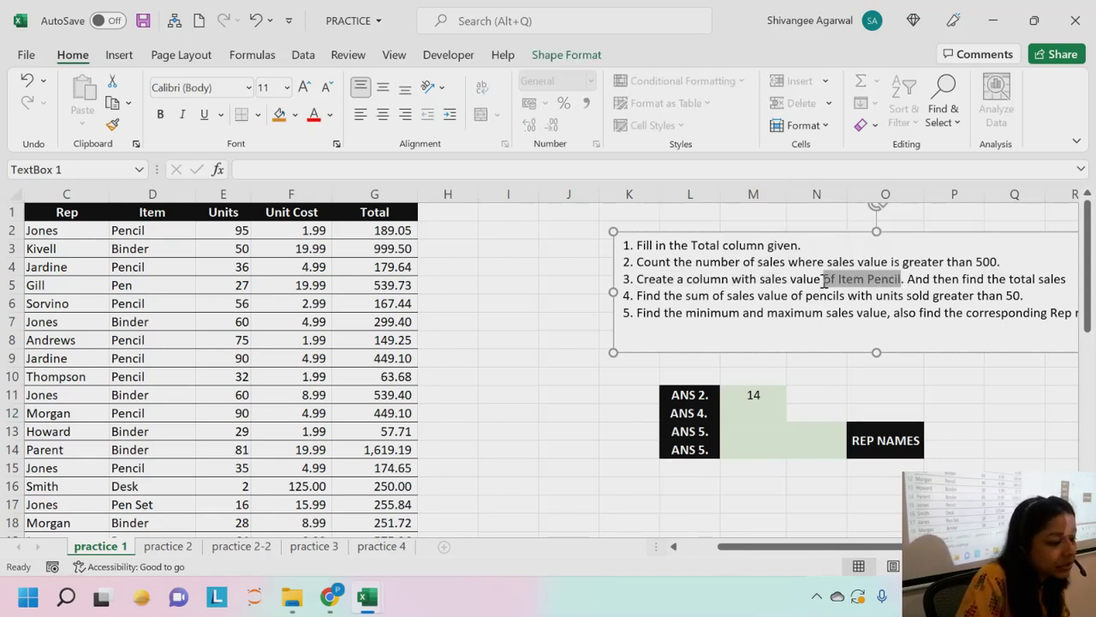
pyautogui.hscroll(2, 771, 547)
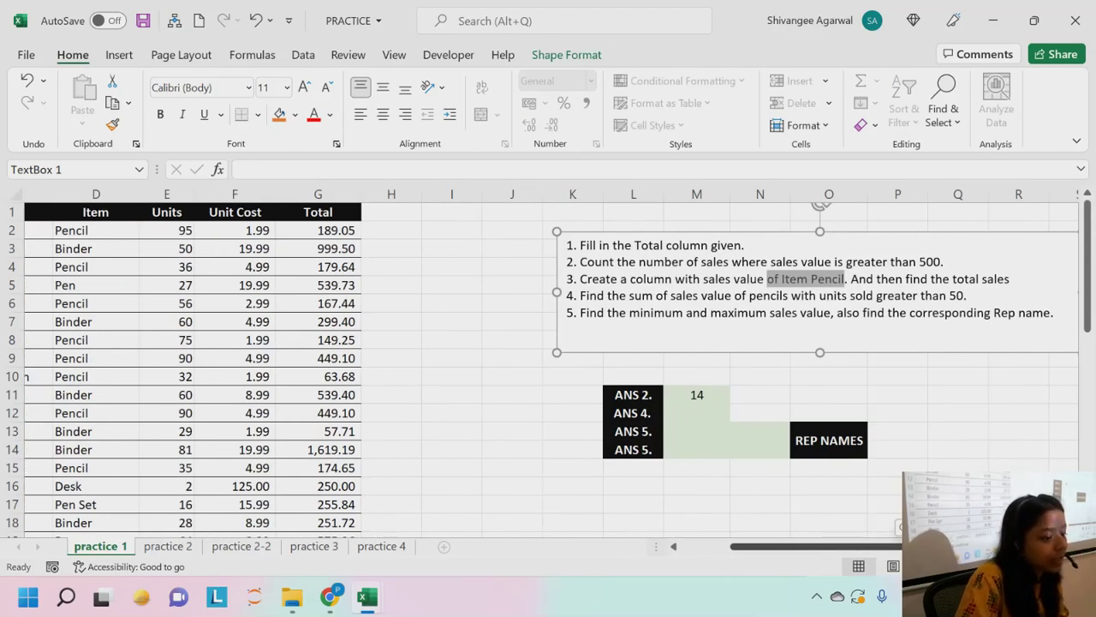
pyautogui.hscroll(1, 771, 546)
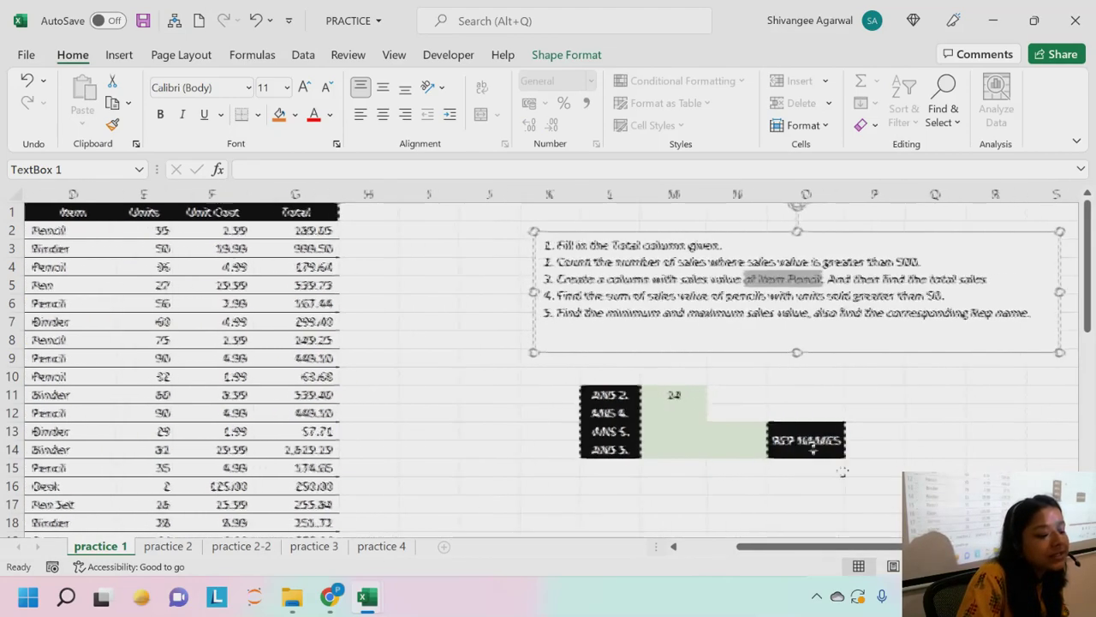
pyautogui.click(555, 280)
pyautogui.moveTo(555, 280); pyautogui.dragTo(674, 281)
pyautogui.click(377, 190)
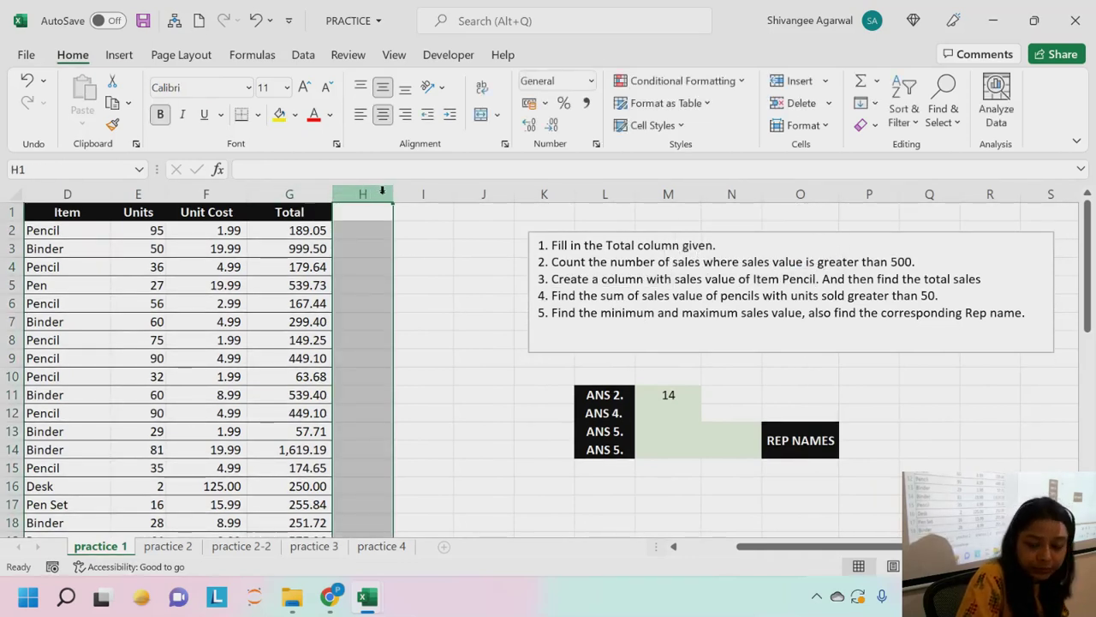
pyautogui.click(385, 227)
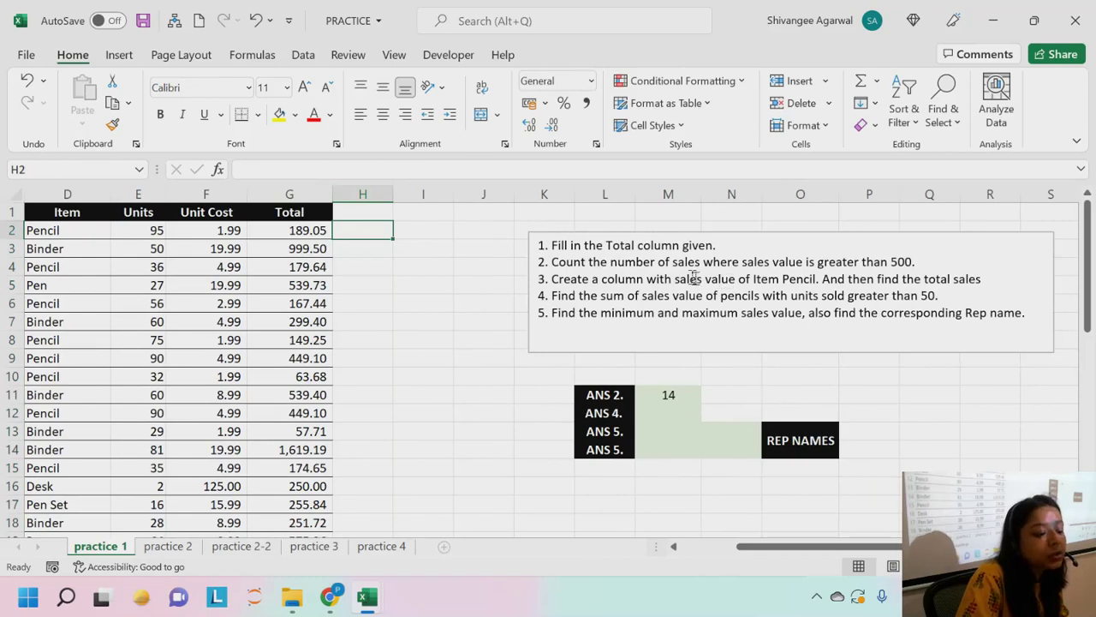
pyautogui.moveTo(674, 280); pyautogui.dragTo(816, 280)
pyautogui.moveTo(803, 552); pyautogui.dragTo(743, 548)
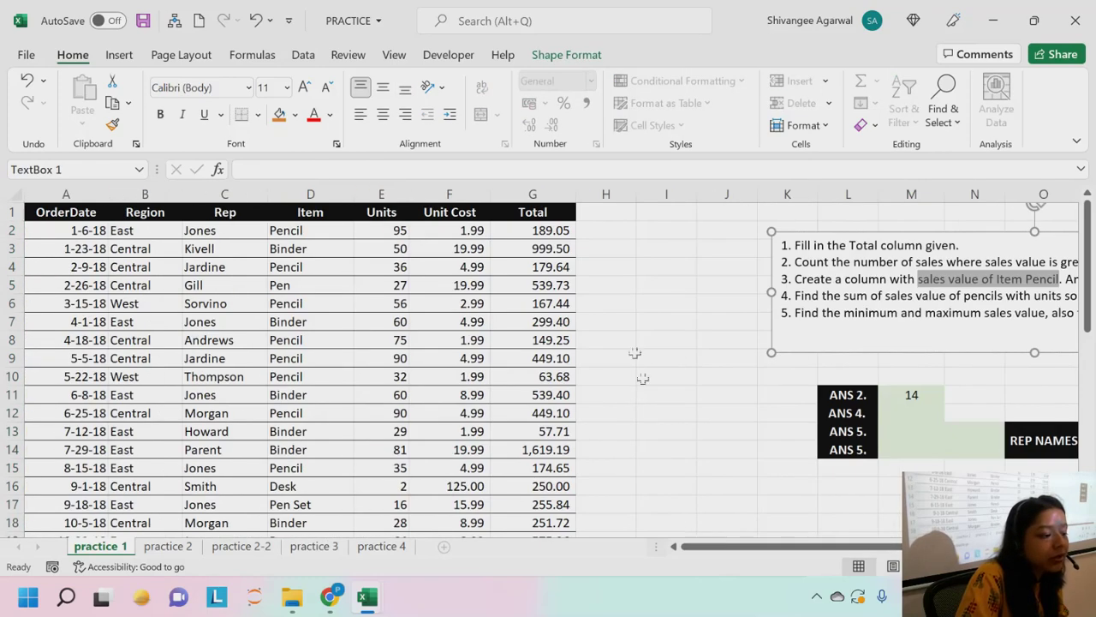
pyautogui.click(538, 216)
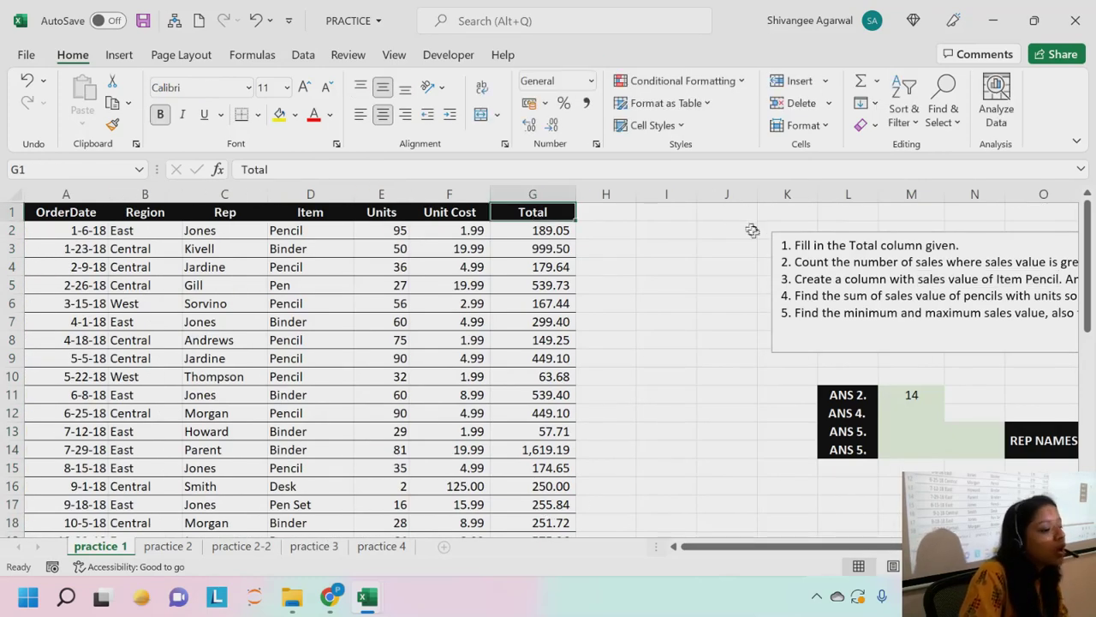
# Type the header 'Toatl Sales- Pencil' into cell H1.
pyautogui.click(582, 214)
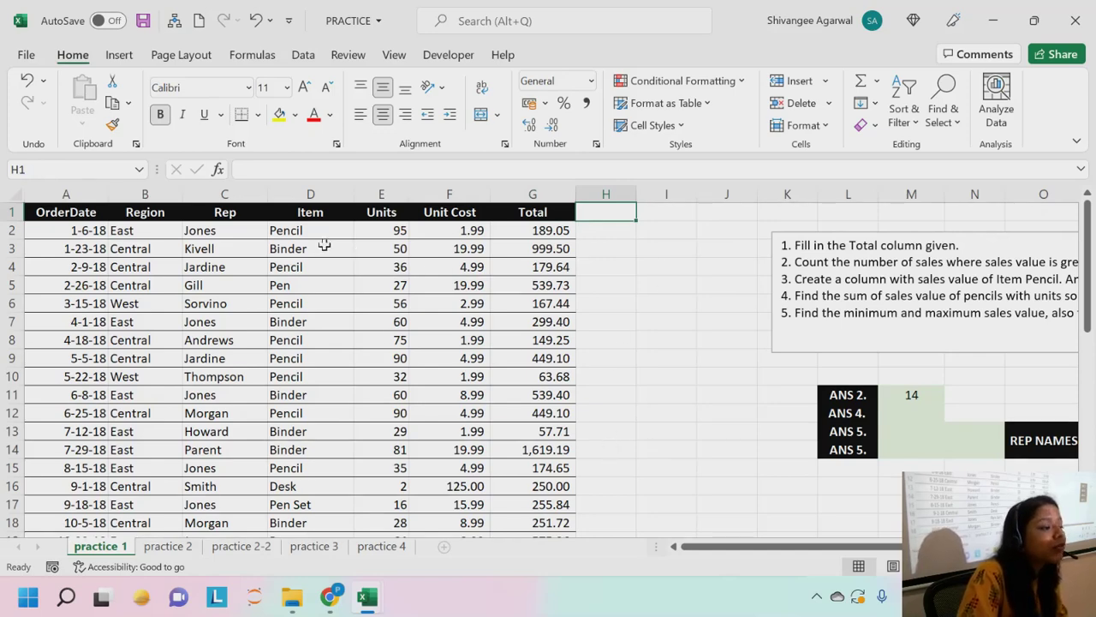
pyautogui.moveTo(325, 243); pyautogui.dragTo(333, 431)
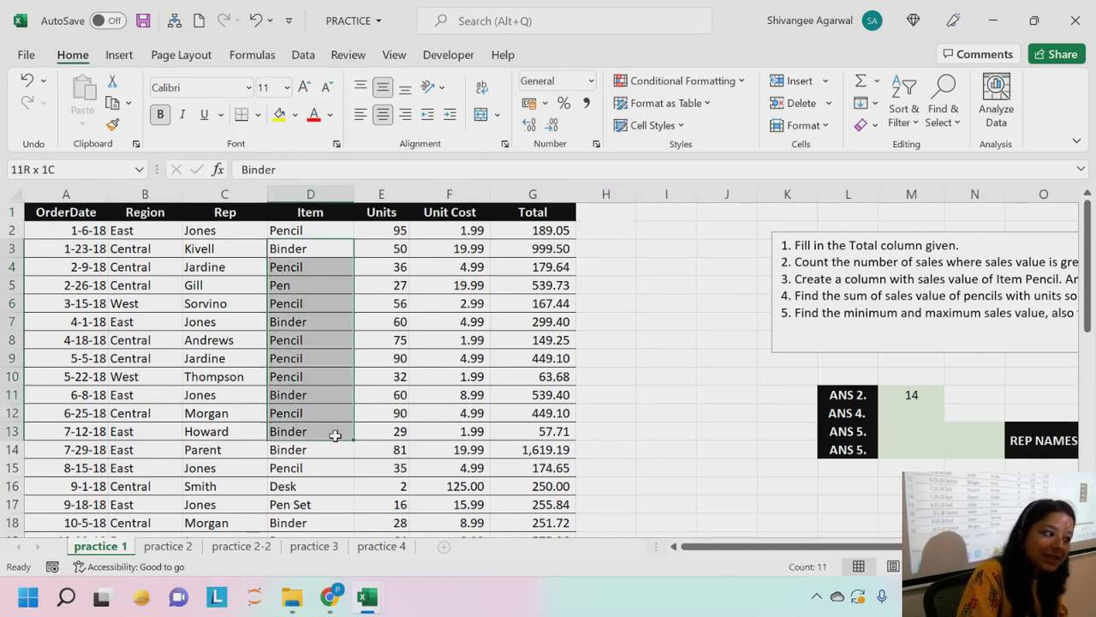
pyautogui.click(610, 209)
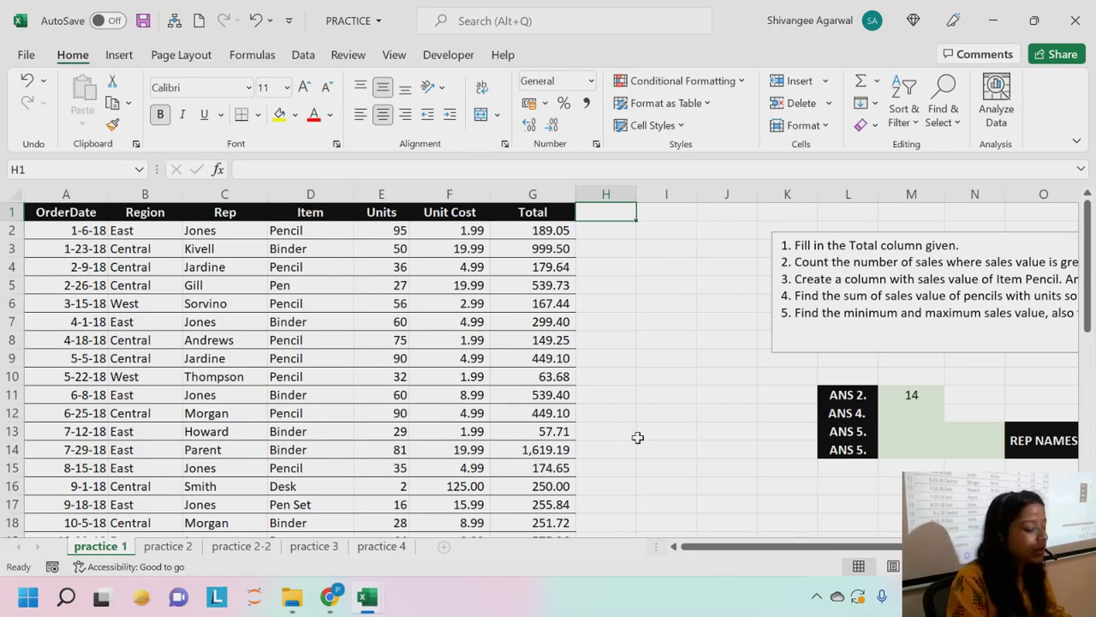
pyautogui.write('Toatl')
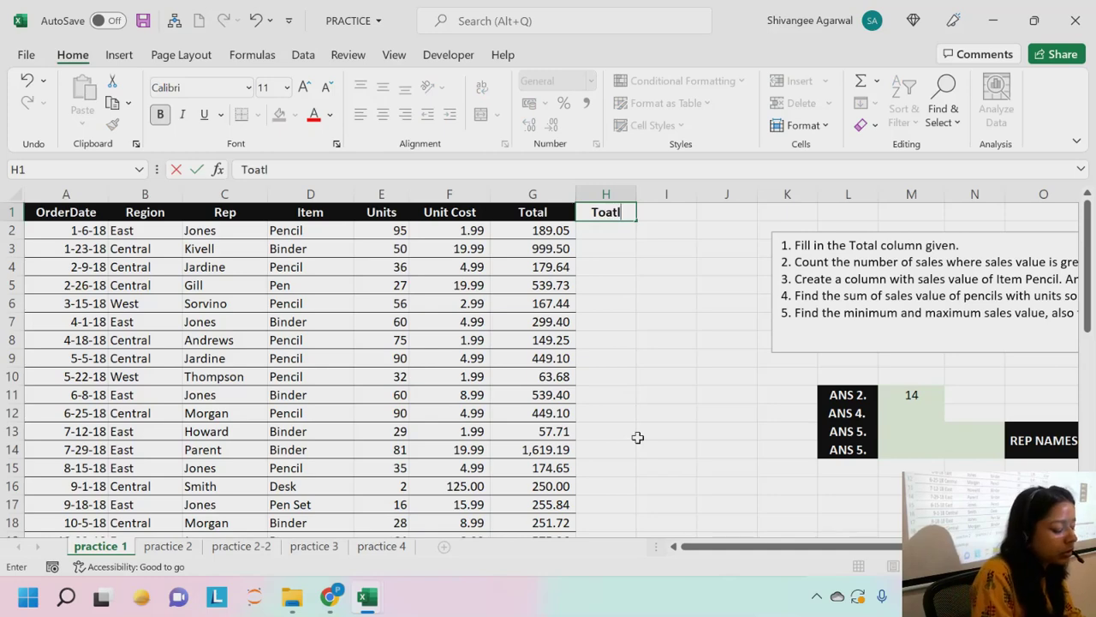
pyautogui.write(' Sales- Pencil')
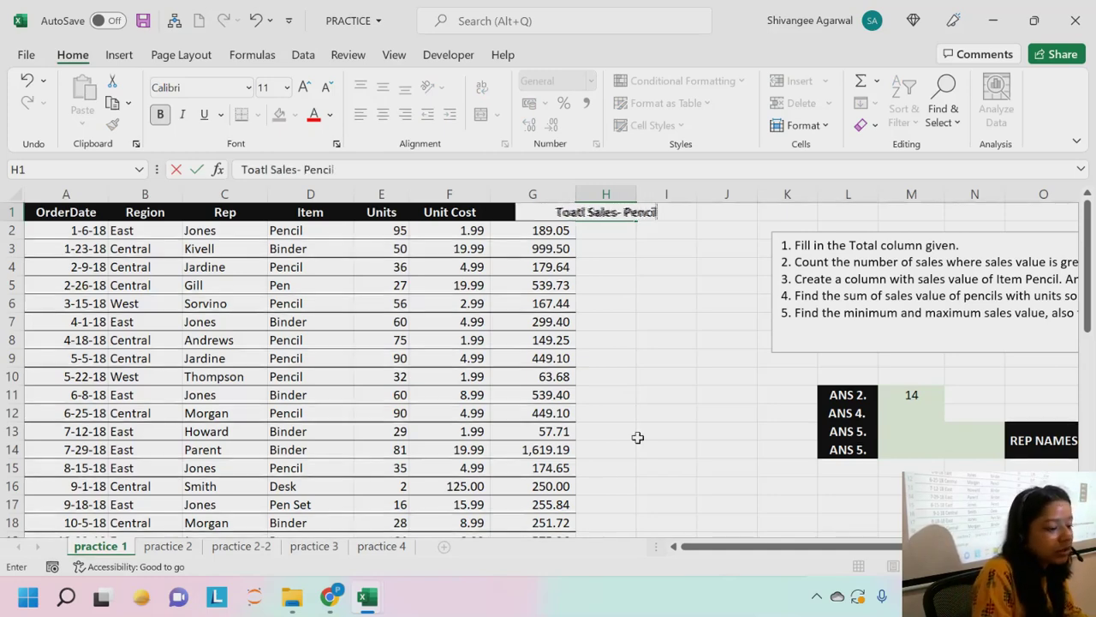
pyautogui.press('Return')
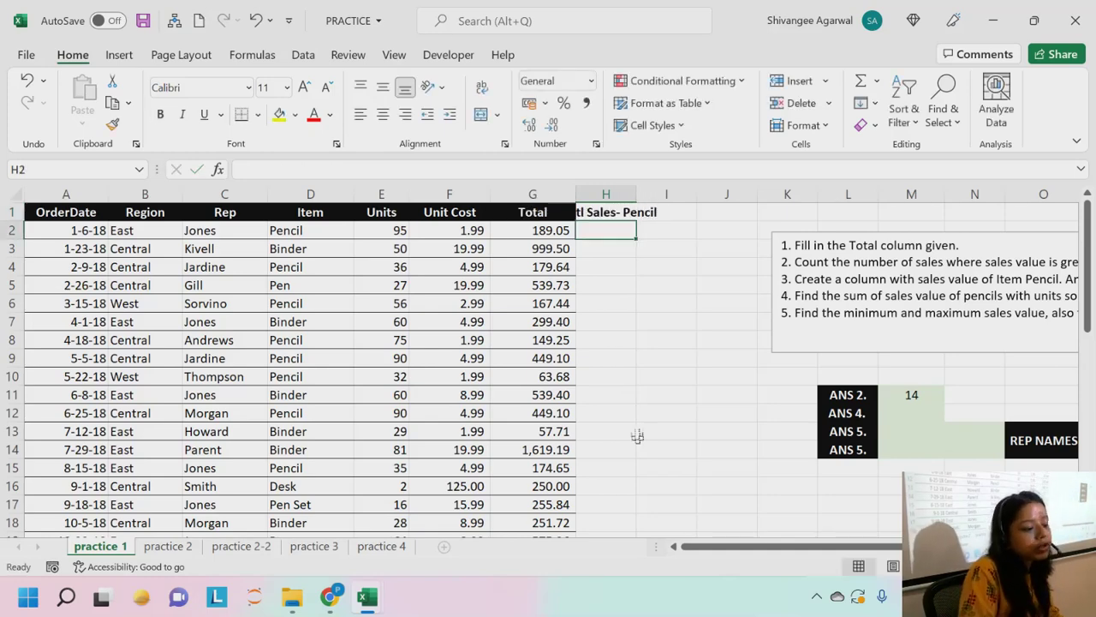
# Fix the misspelling so H1 reads 'Total Sales- Pencil'.
pyautogui.click(613, 214)
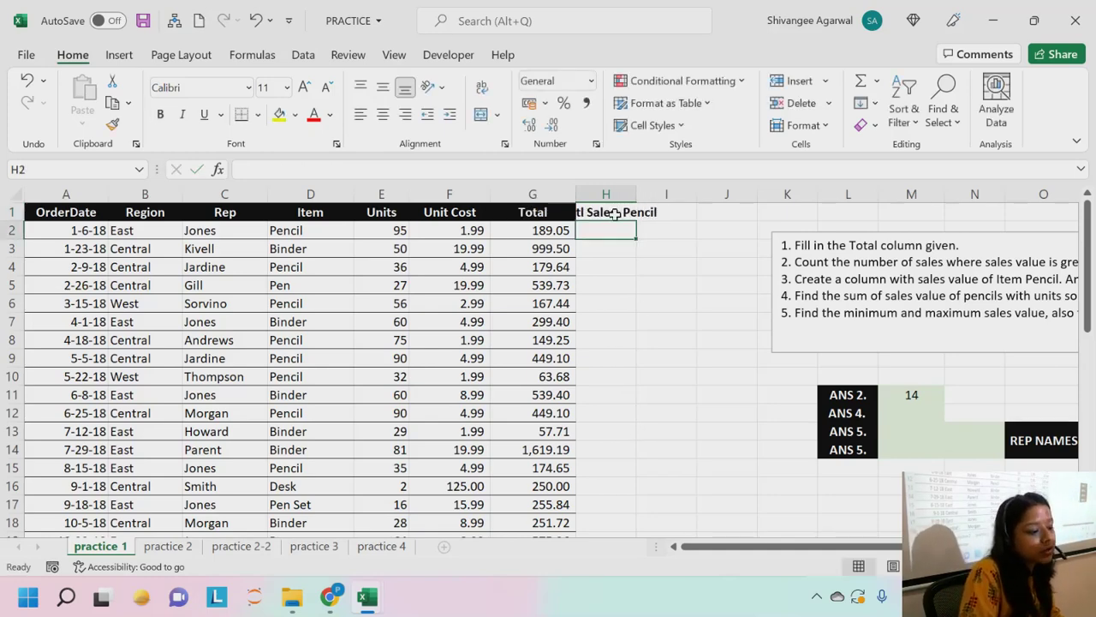
pyautogui.click(263, 169)
pyautogui.press('BackSpace')
pyautogui.press('BackSpace')
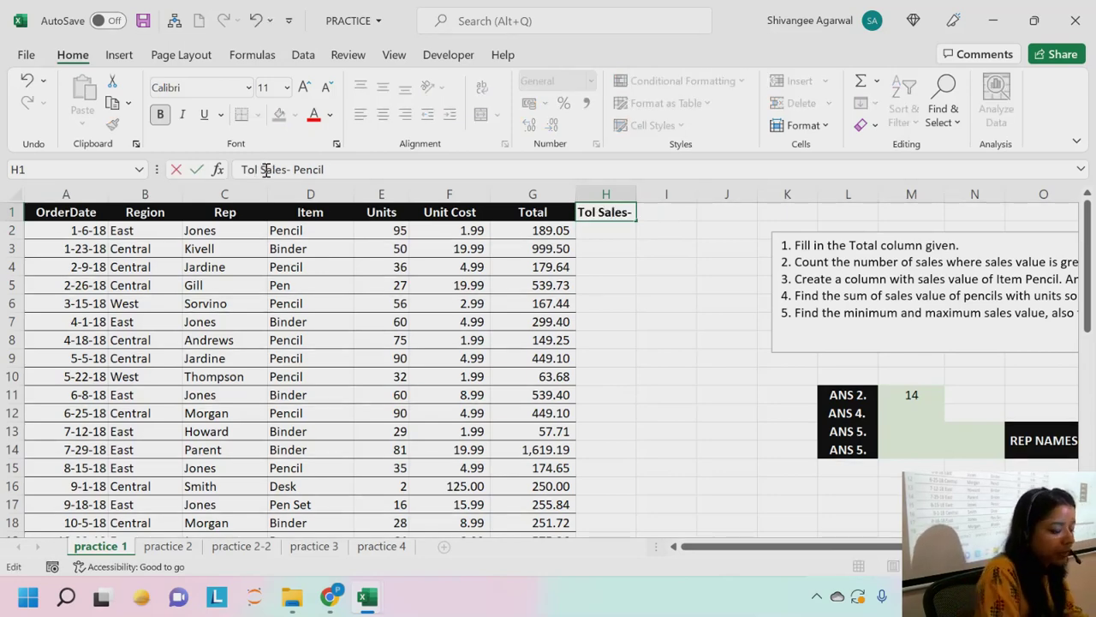
pyautogui.write('ta')
pyautogui.click(621, 212)
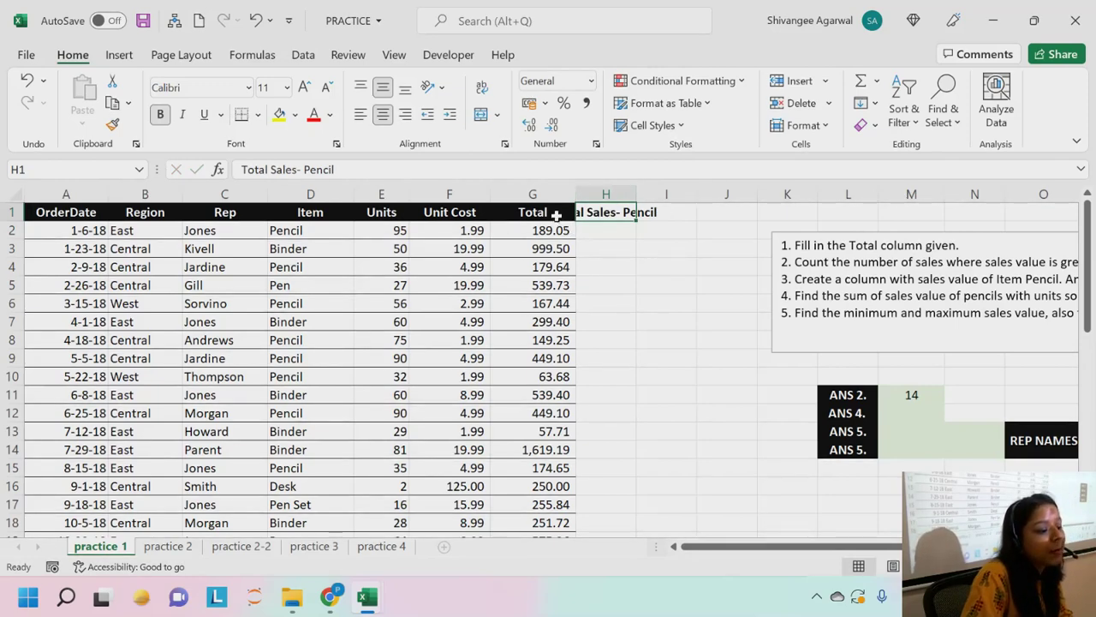
# Copy G1's black header style onto H1:I1 with Format Painter and wrap text in row 1.
pyautogui.click(556, 216)
pyautogui.click(112, 125)
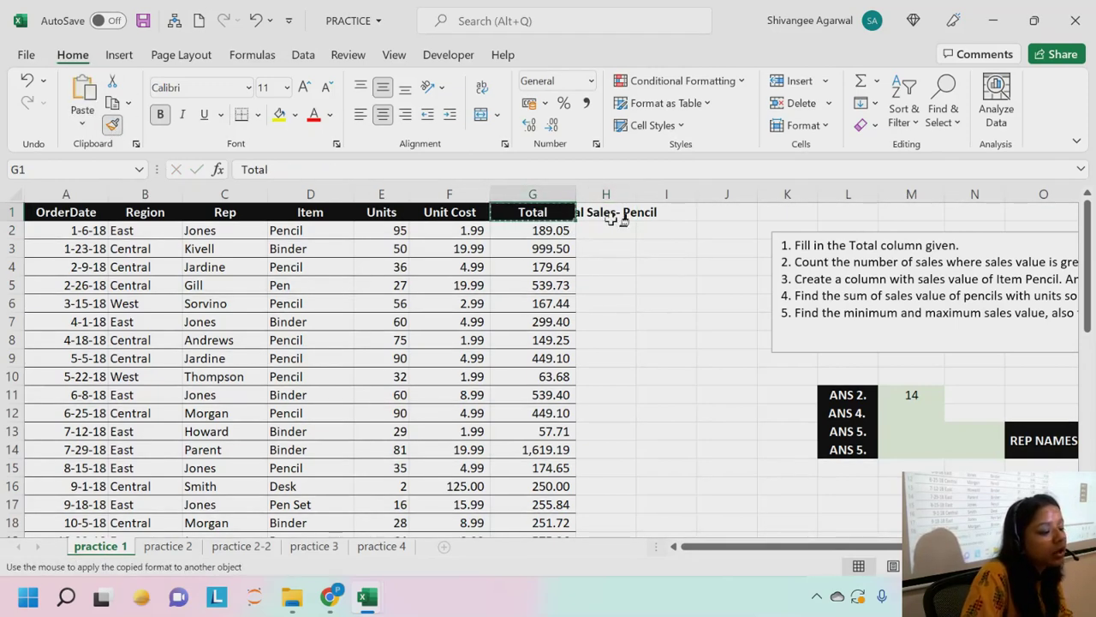
pyautogui.moveTo(611, 219); pyautogui.dragTo(685, 214)
pyautogui.click(667, 285)
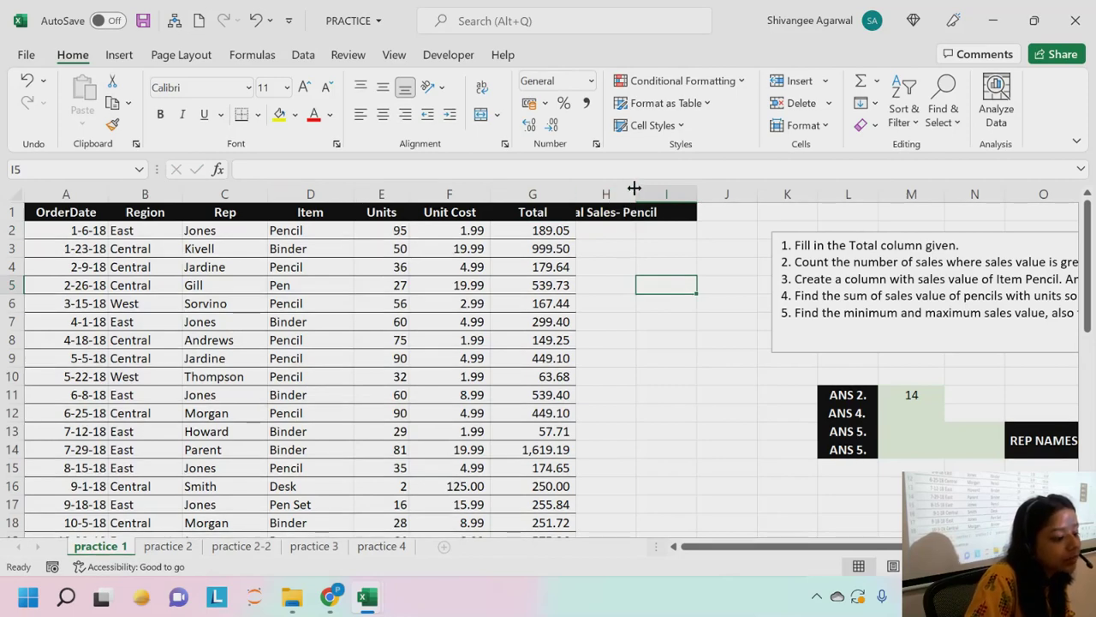
pyautogui.click(10, 211)
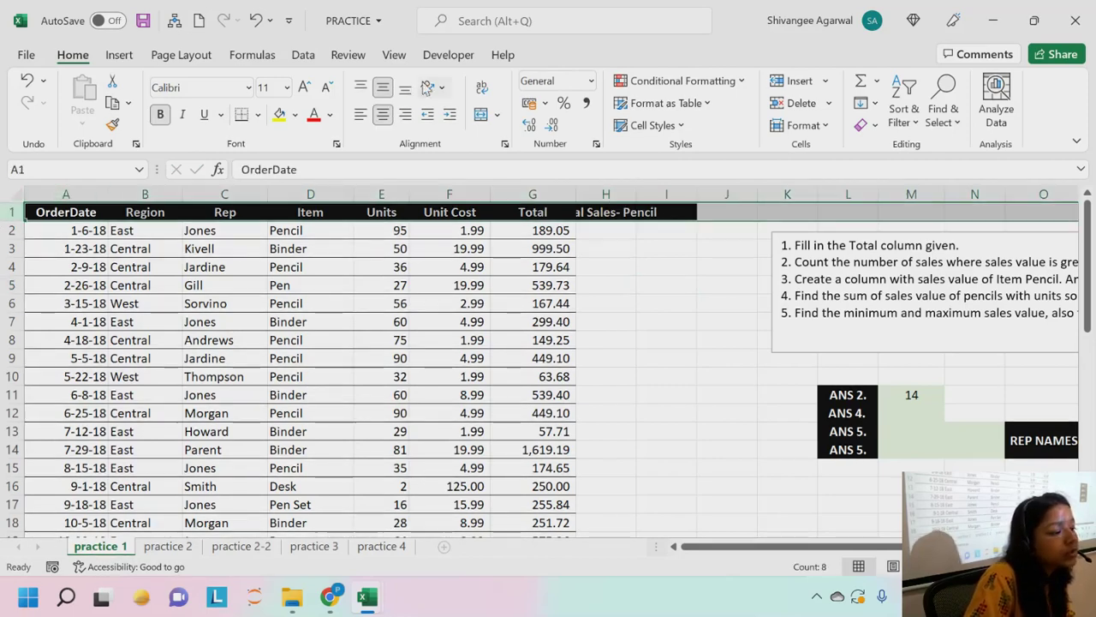
pyautogui.click(481, 86)
pyautogui.click(605, 303)
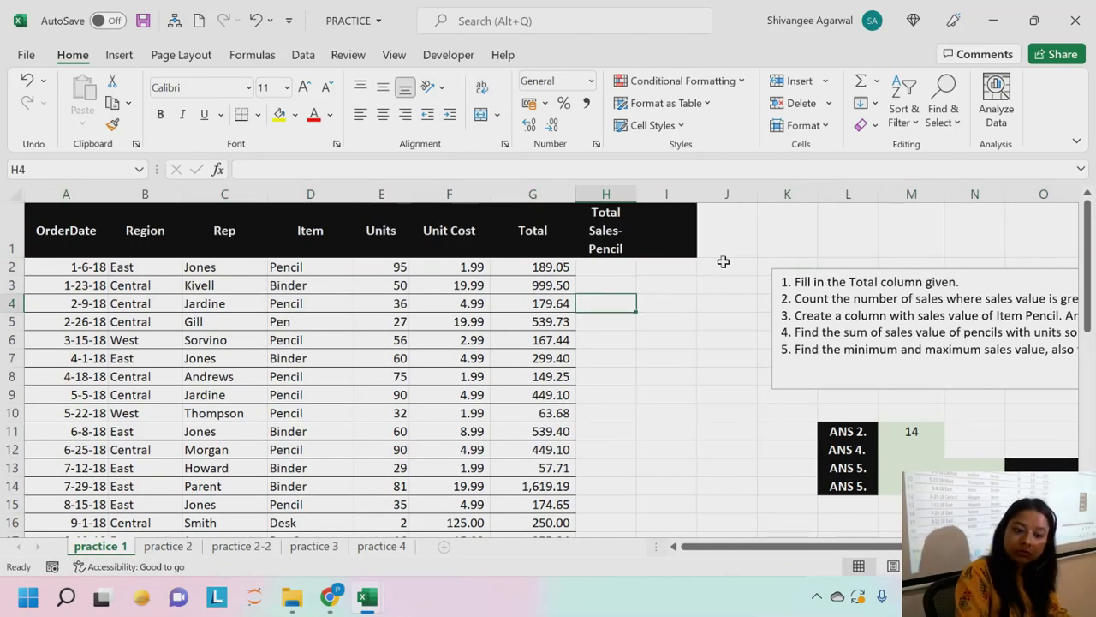
# Edit the H1 header to read 'Total Sales (Pencil)'.
pyautogui.click(615, 224)
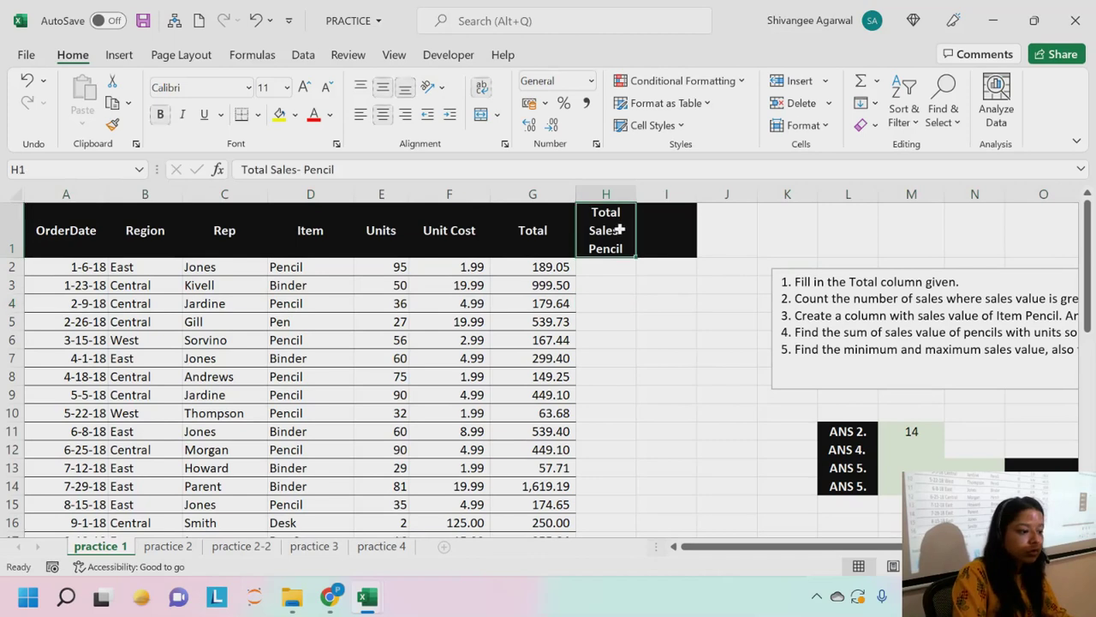
pyautogui.click(303, 169)
pyautogui.press('BackSpace')
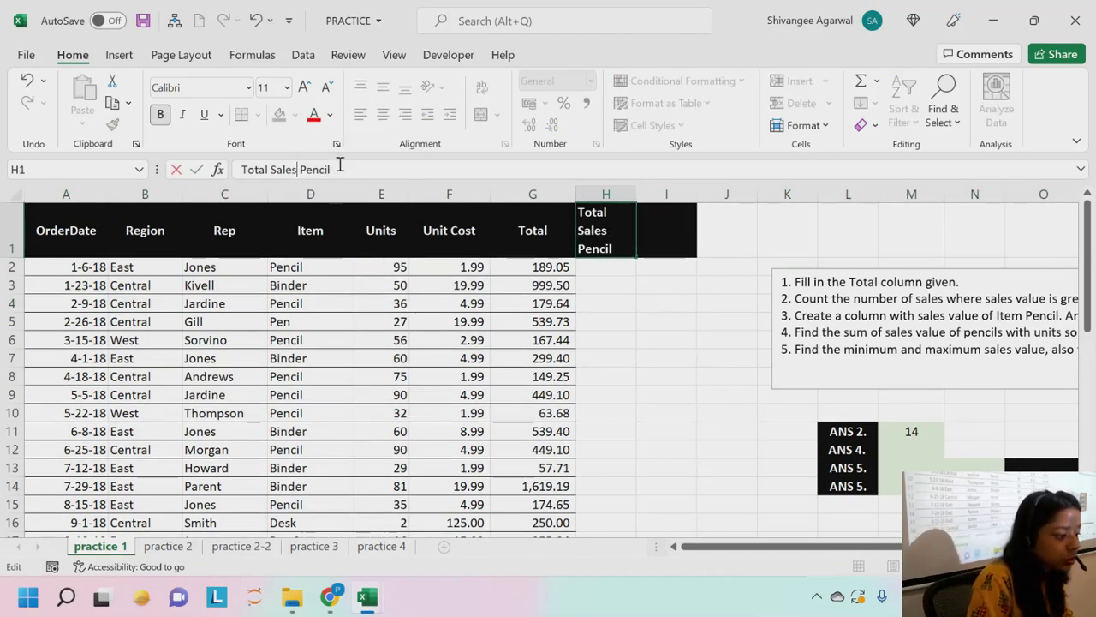
pyautogui.write('(')
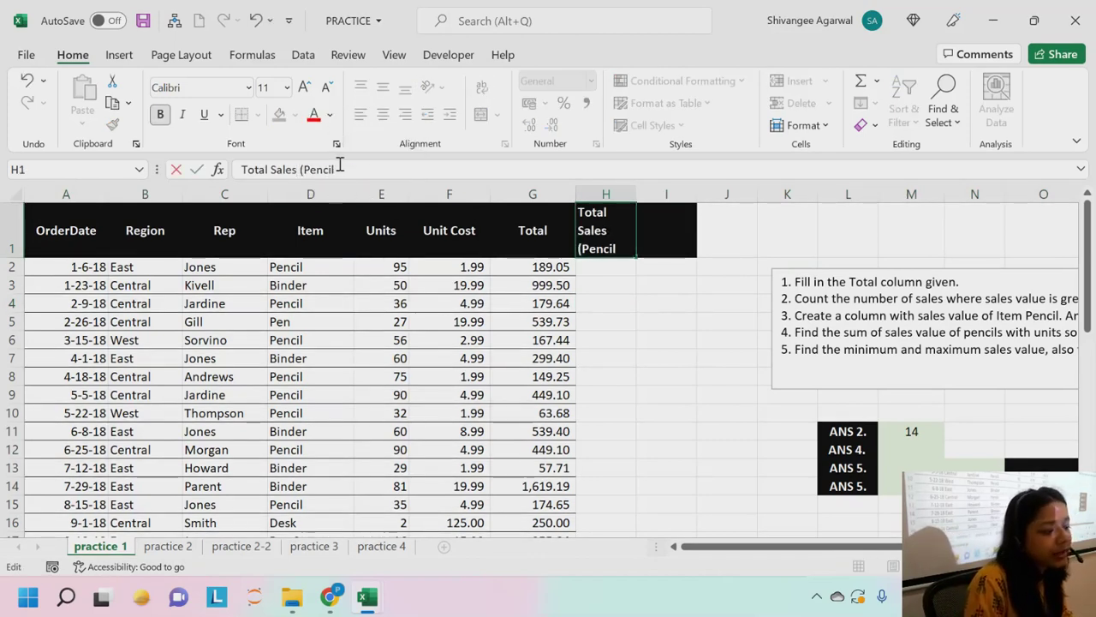
pyautogui.write(')')
pyautogui.press('Return')
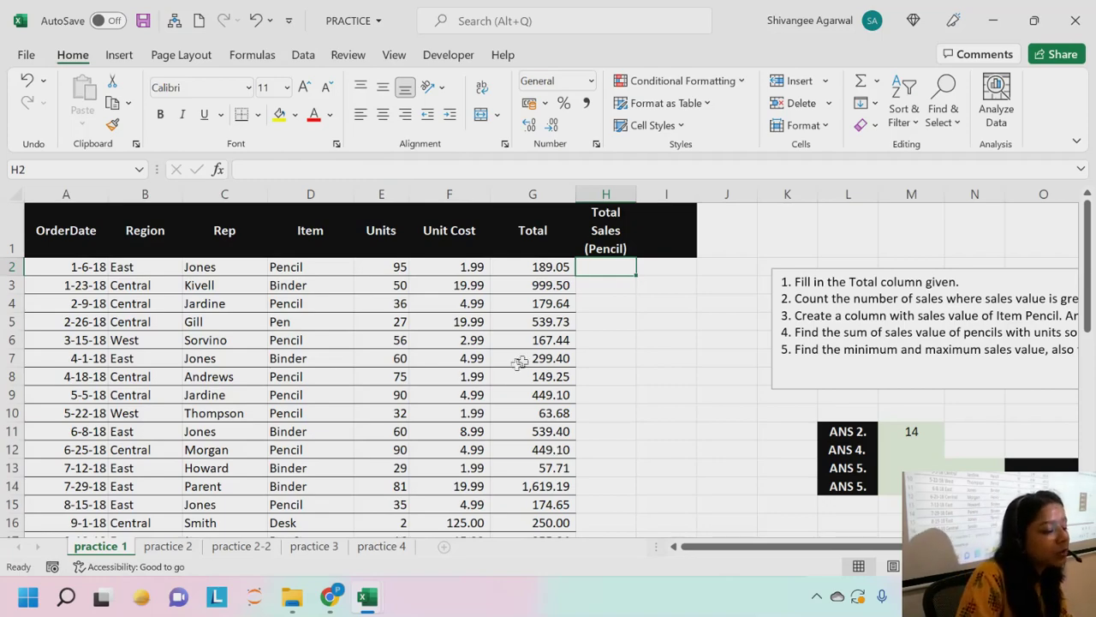
# Begin an IF formula in H2 that tests the Item cell D2.
pyautogui.keyDown('ctrl'); pyautogui.scroll(-1, 521, 361); pyautogui.keyUp('ctrl')
pyautogui.keyDown('ctrl'); pyautogui.scroll(2, 521, 360); pyautogui.keyUp('ctrl')
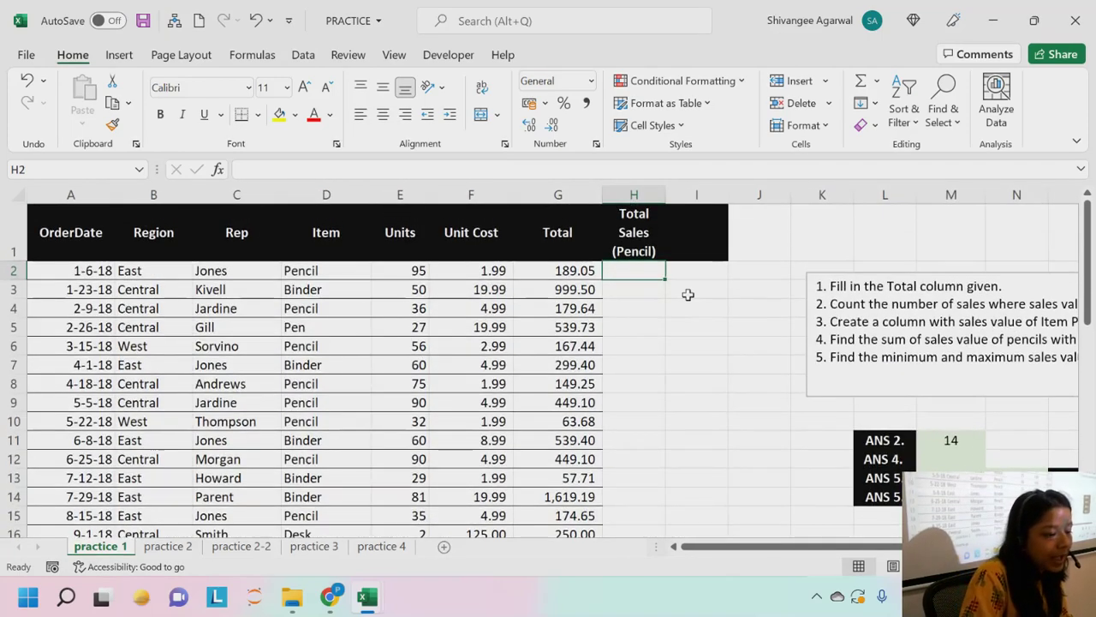
pyautogui.write('=IF(')
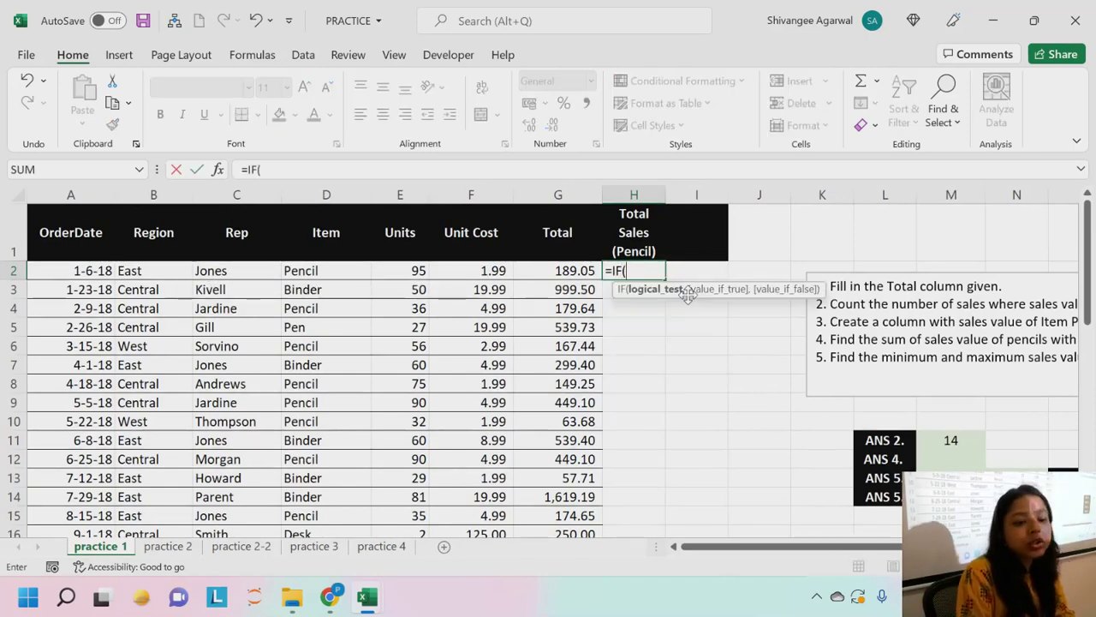
pyautogui.press('Left')
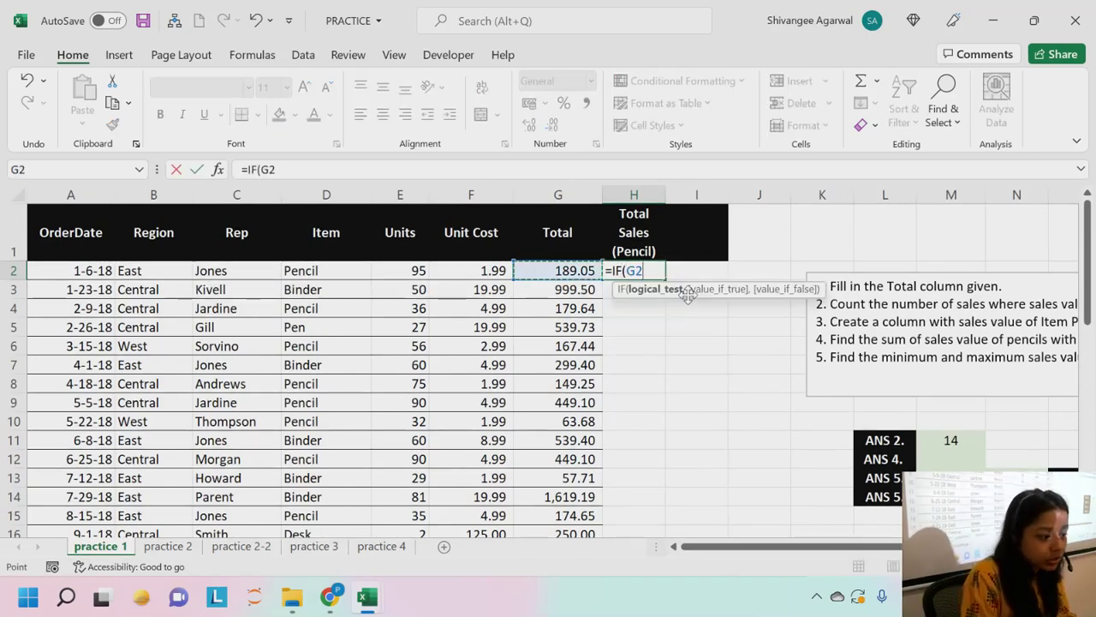
pyautogui.press('Left')
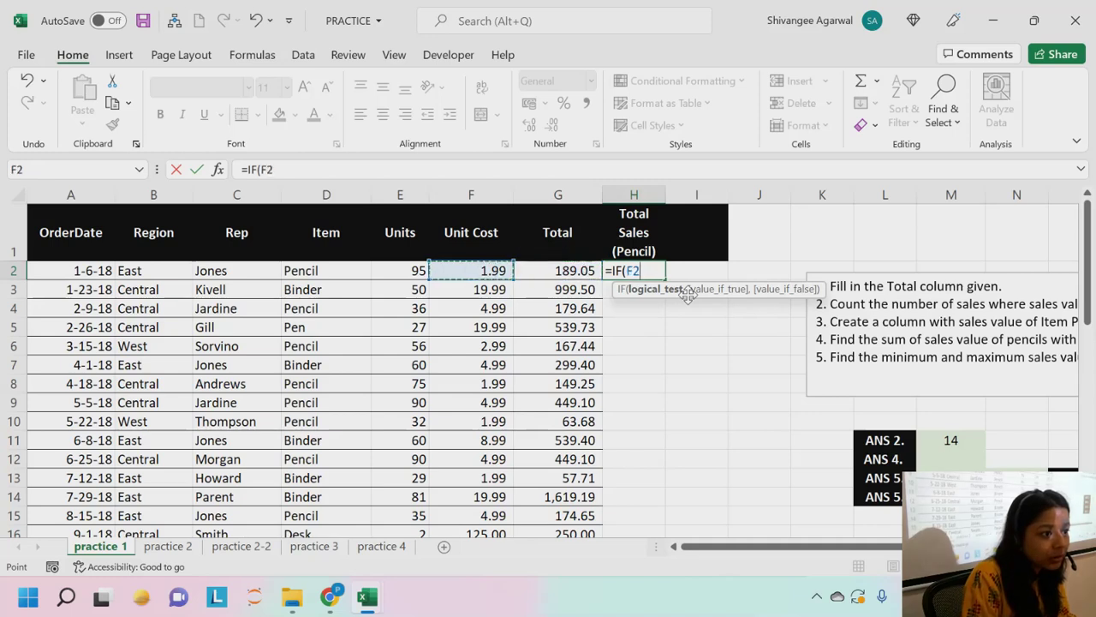
pyautogui.press('Left')
pyautogui.press('Left')
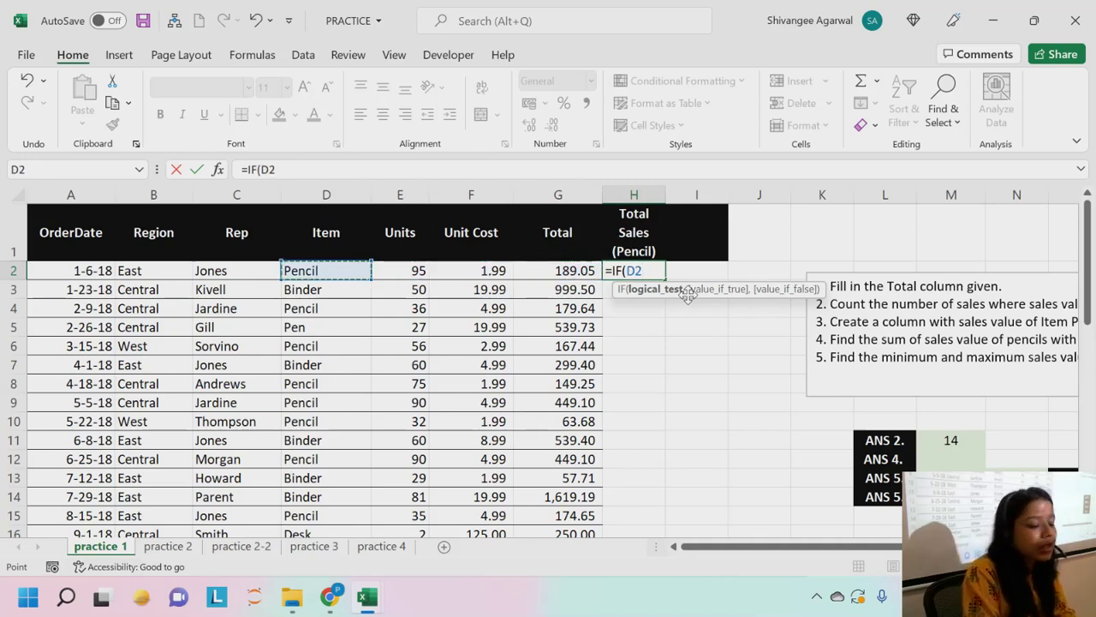
pyautogui.write('=pen')
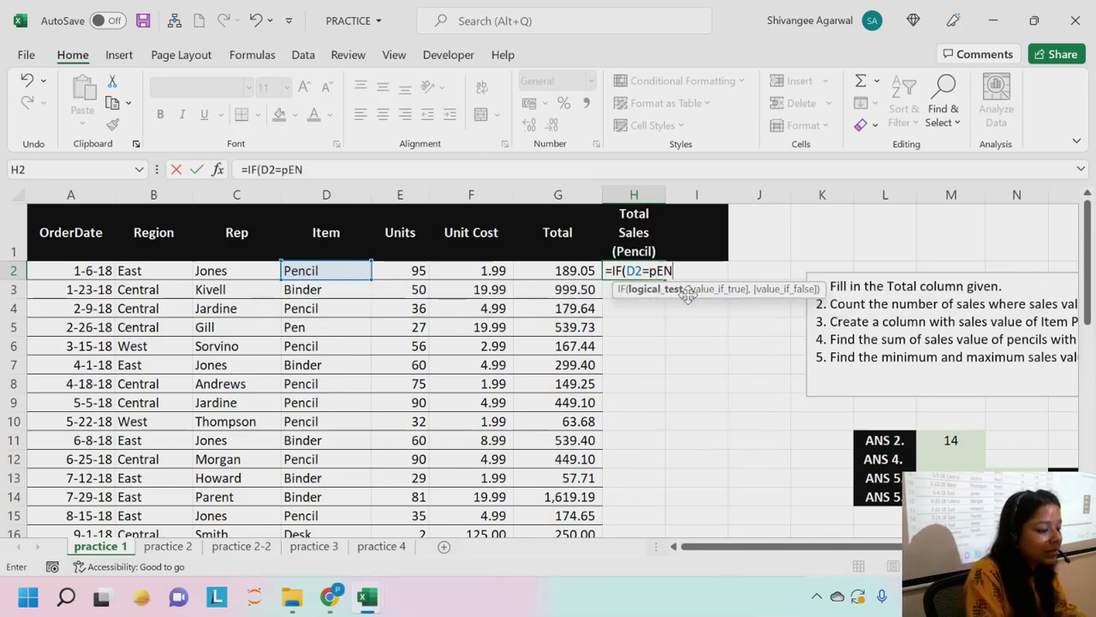
pyautogui.press('BackSpace')
pyautogui.press('BackSpace')
pyautogui.press('BackSpace')
pyautogui.press('Return')
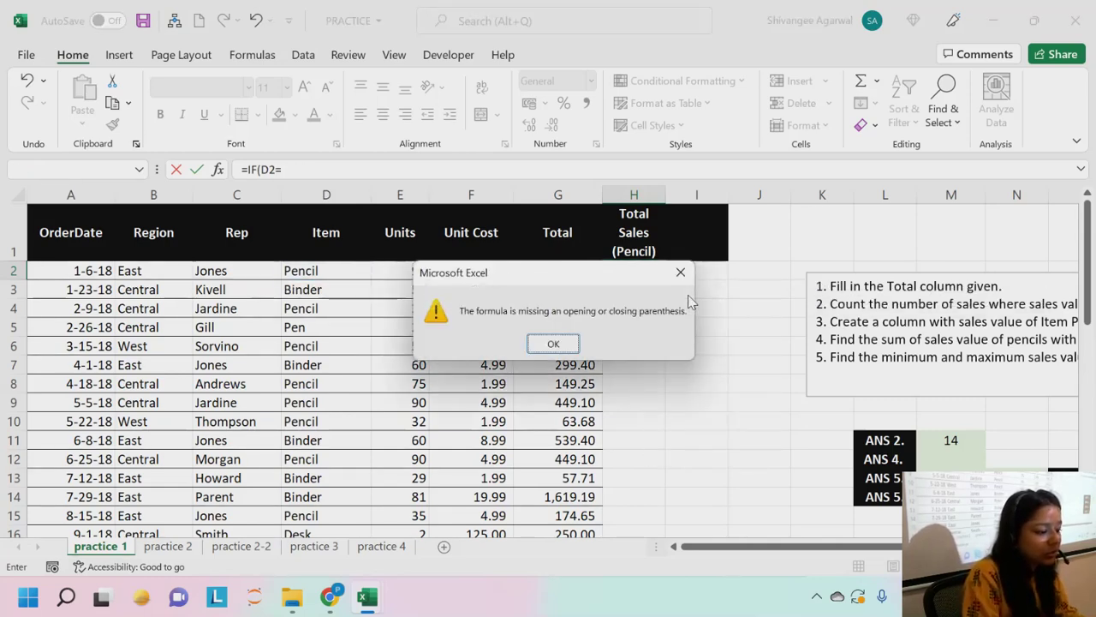
pyautogui.press('Return')
# Complete H2 as =IF(D2="Pencil",G2,""), returning G2's Total when true.
pyautogui.press('End')
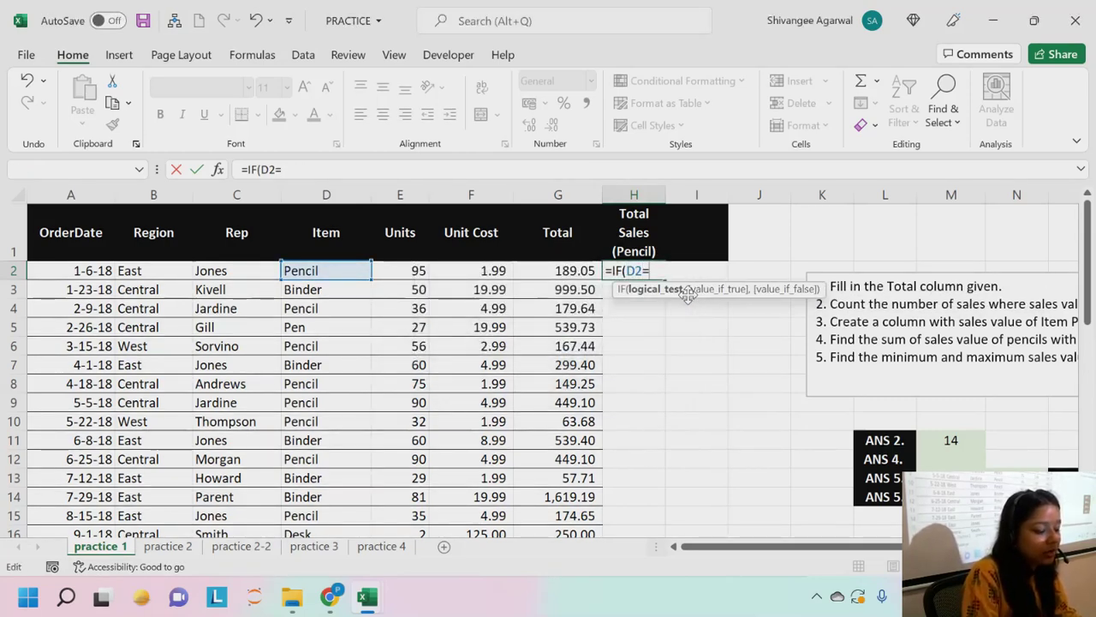
pyautogui.write('pe')
pyautogui.press('BackSpace')
pyautogui.press('BackSpace')
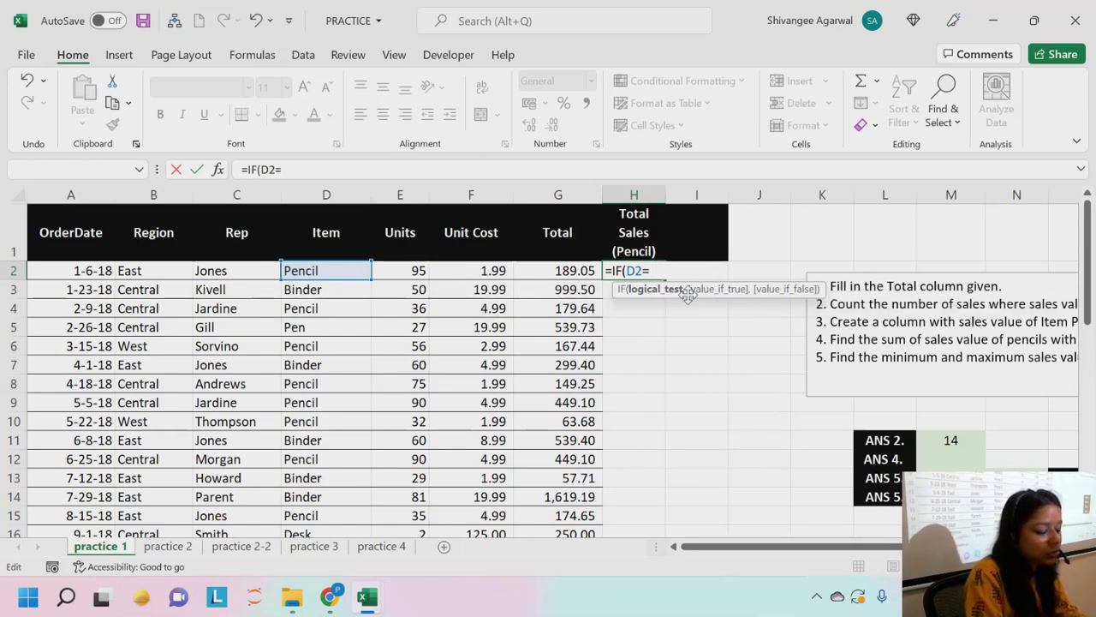
pyautogui.write('Pencil,')
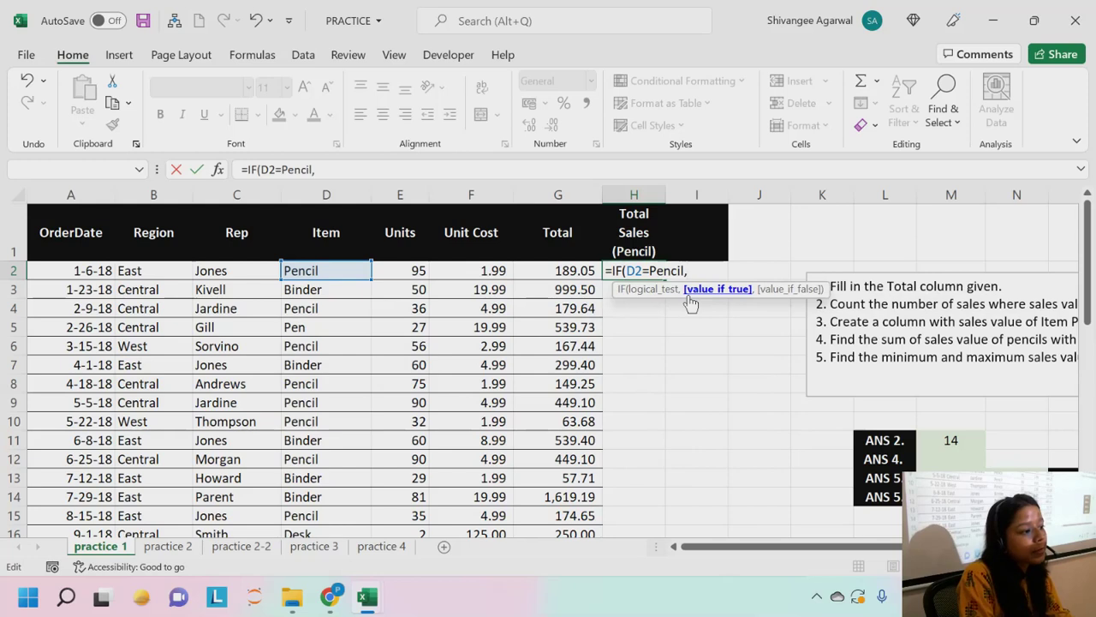
pyautogui.click(583, 269)
pyautogui.write(',')
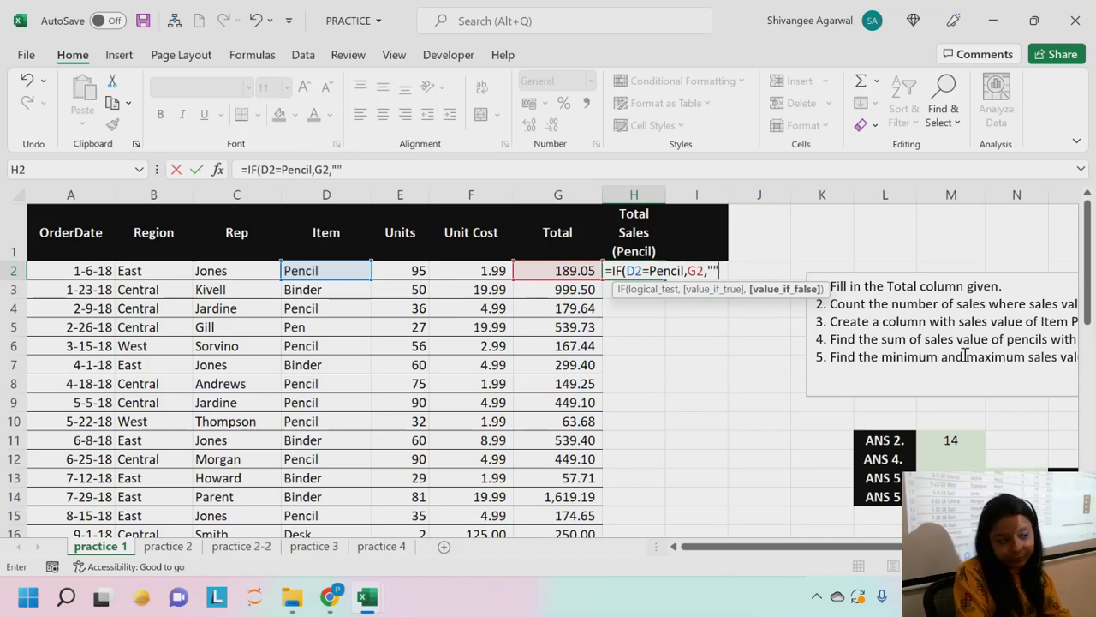
pyautogui.click(648, 270)
pyautogui.write('"')
pyautogui.click(683, 271)
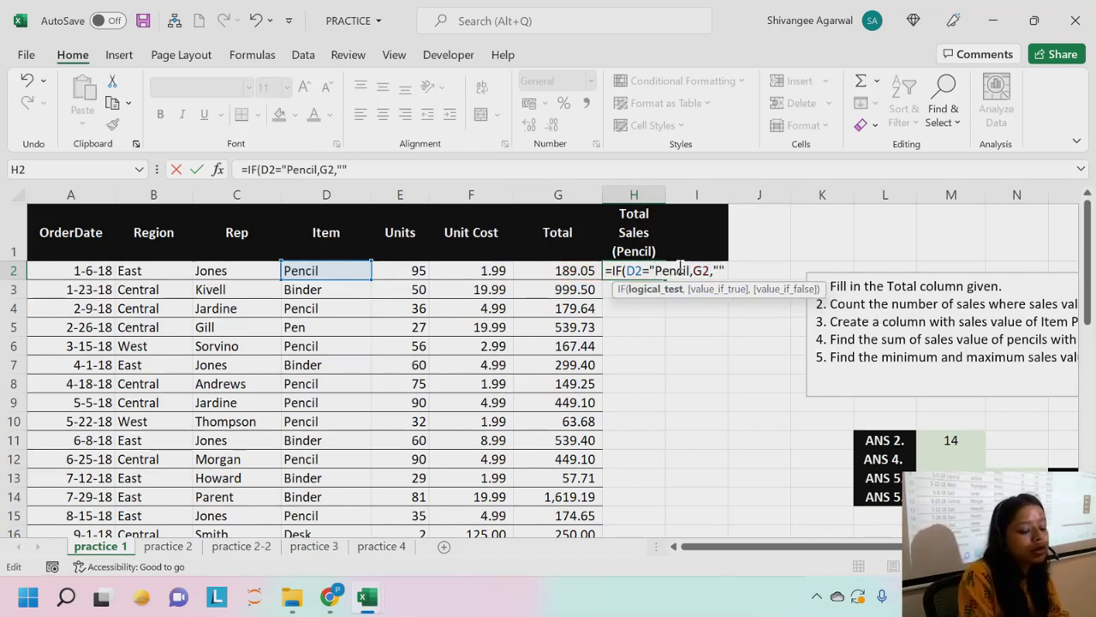
pyautogui.write('"')
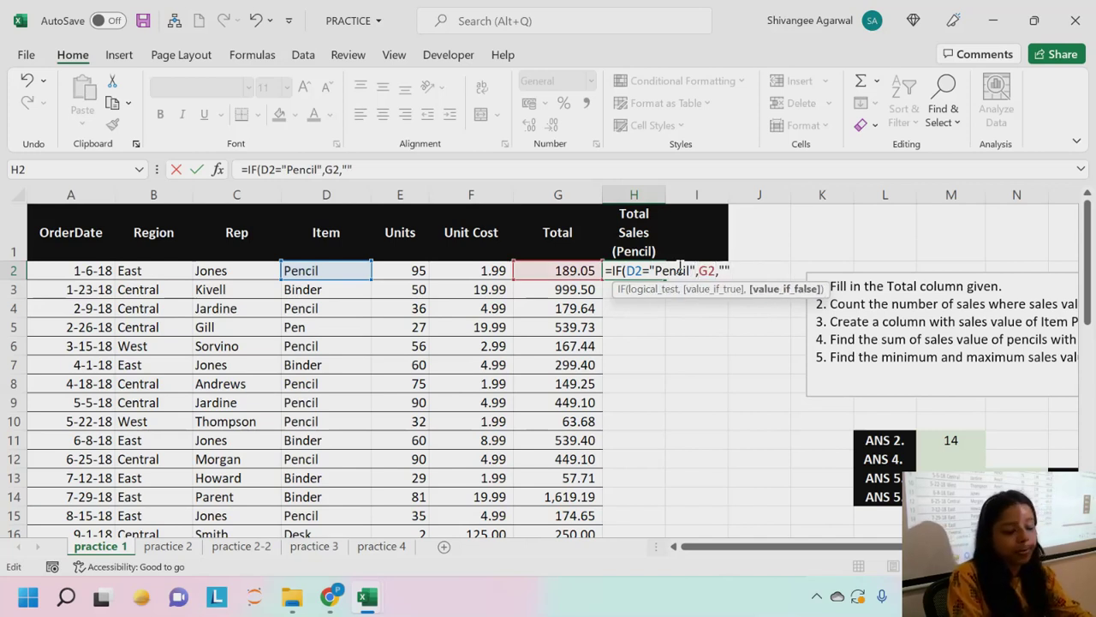
pyautogui.write(')')
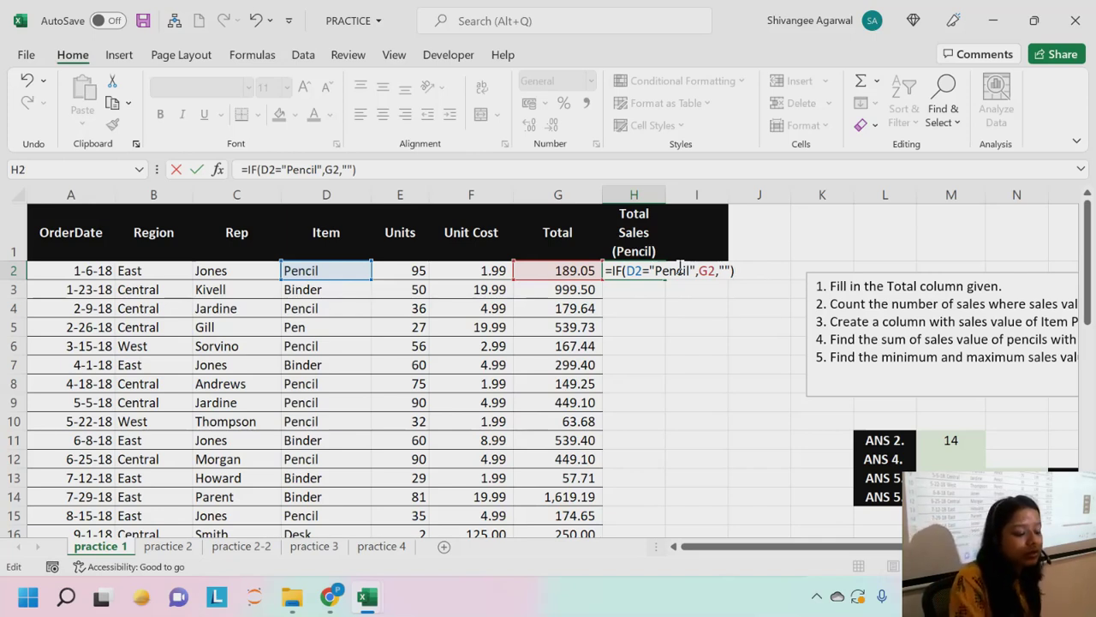
pyautogui.press('Return')
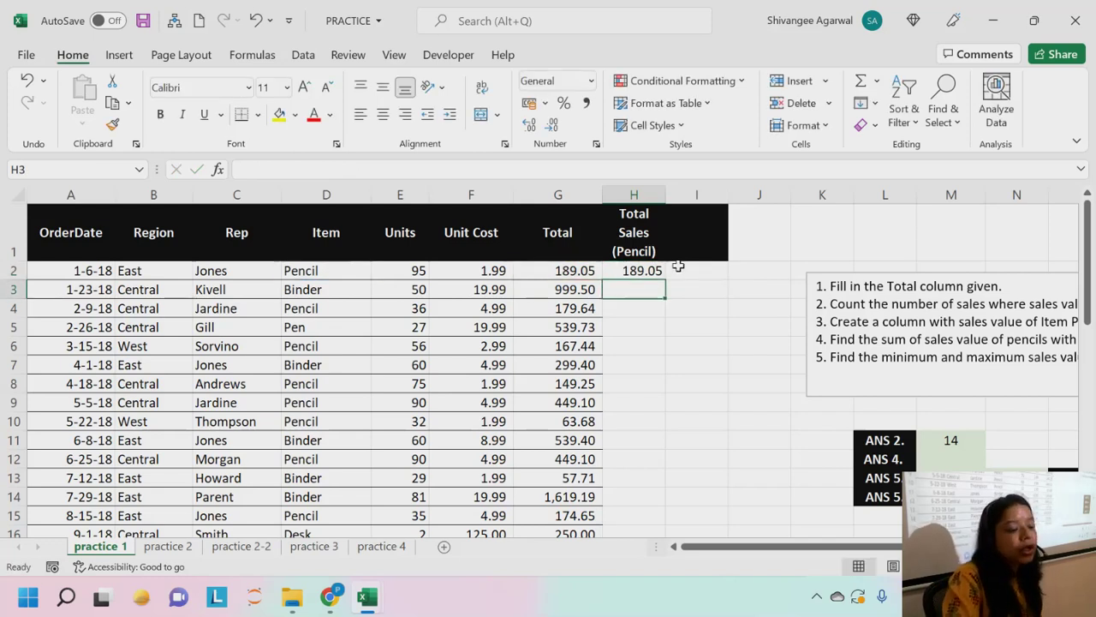
# Copy H2's Pencil IF formula down column H and scroll to check the results.
pyautogui.click(658, 270)
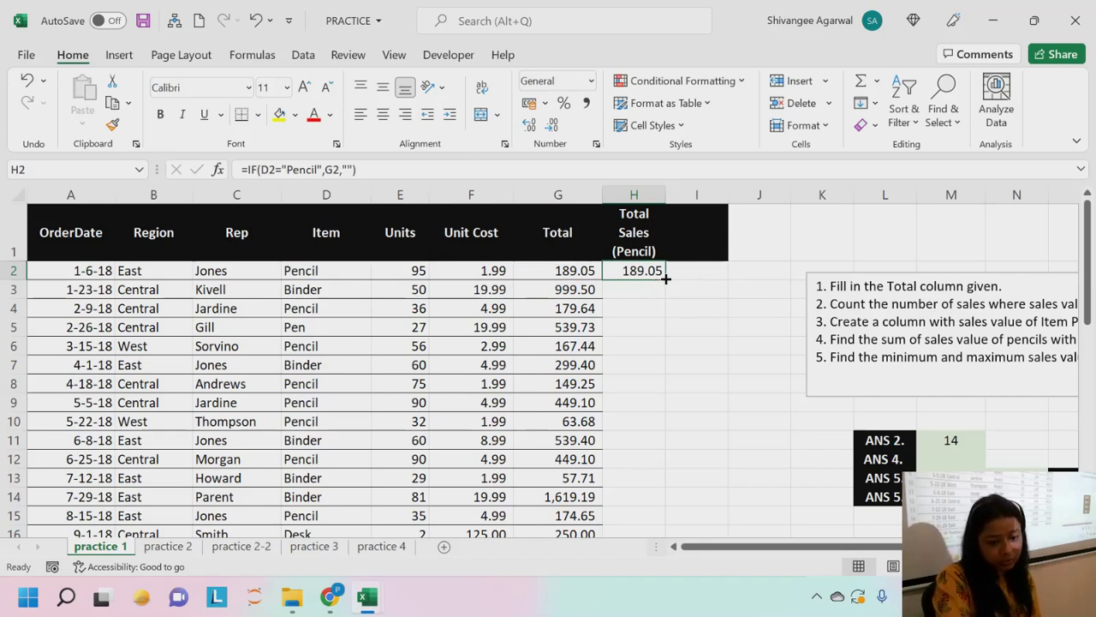
pyautogui.doubleClick(665, 277)
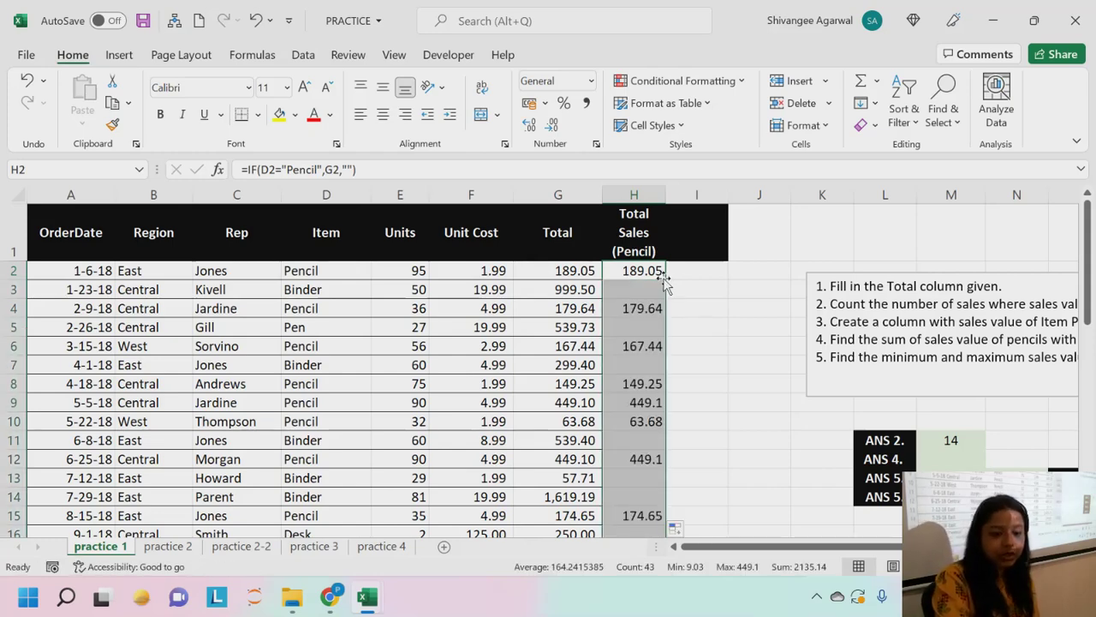
pyautogui.click(648, 287)
pyautogui.scroll(-6, 671, 351)
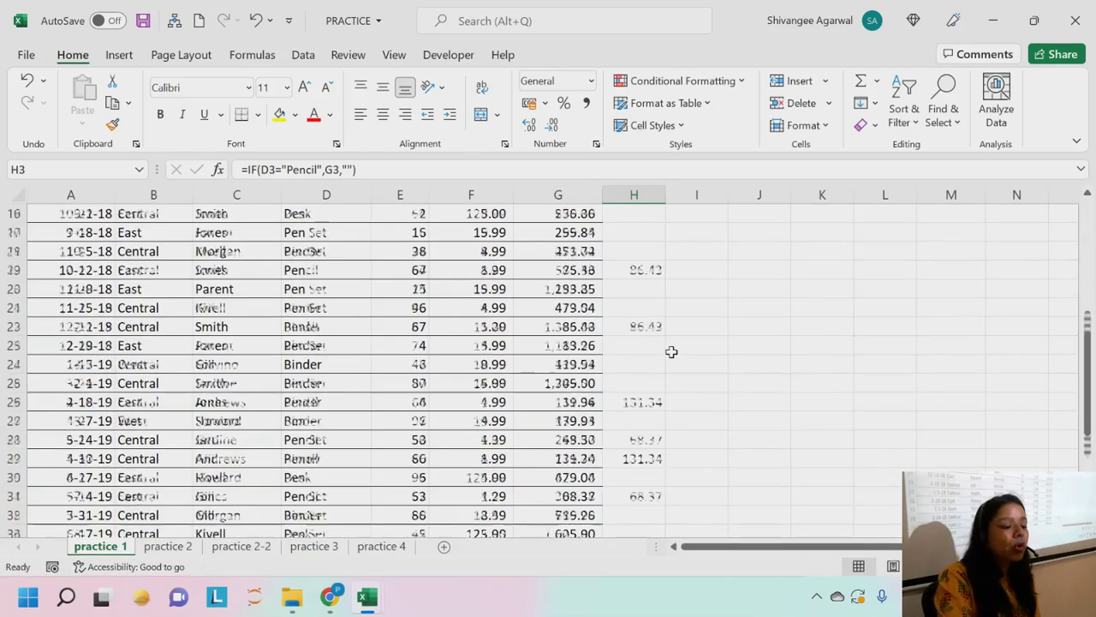
pyautogui.scroll(-6, 671, 351)
pyautogui.scroll(12, 668, 350)
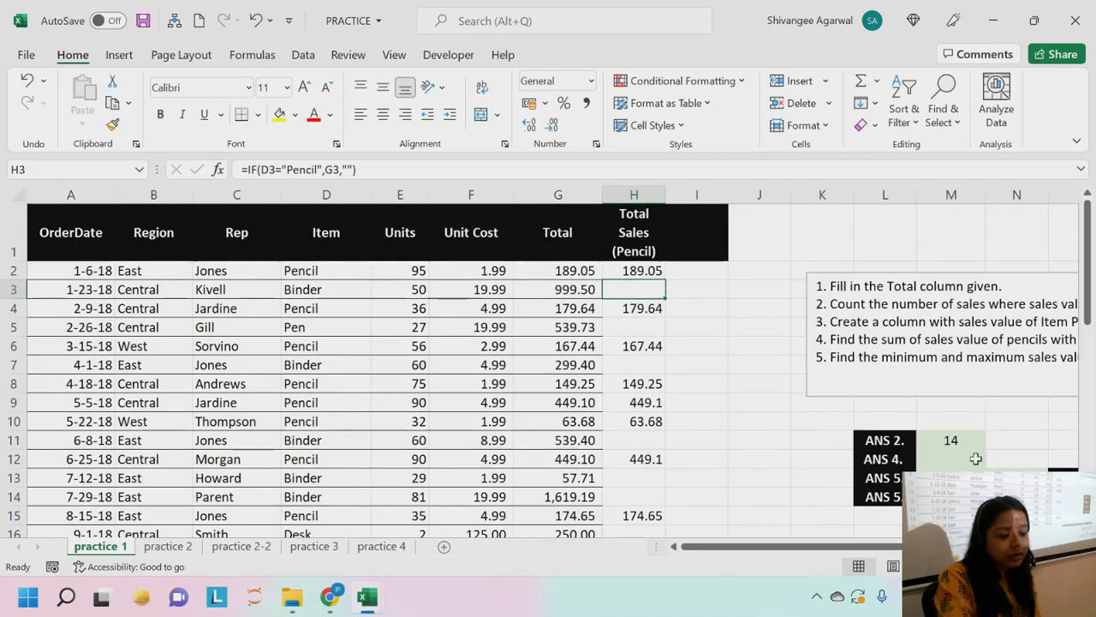
# Insert blank cells at L12:M12, shifting the answer cells down one row.
pyautogui.click(888, 460)
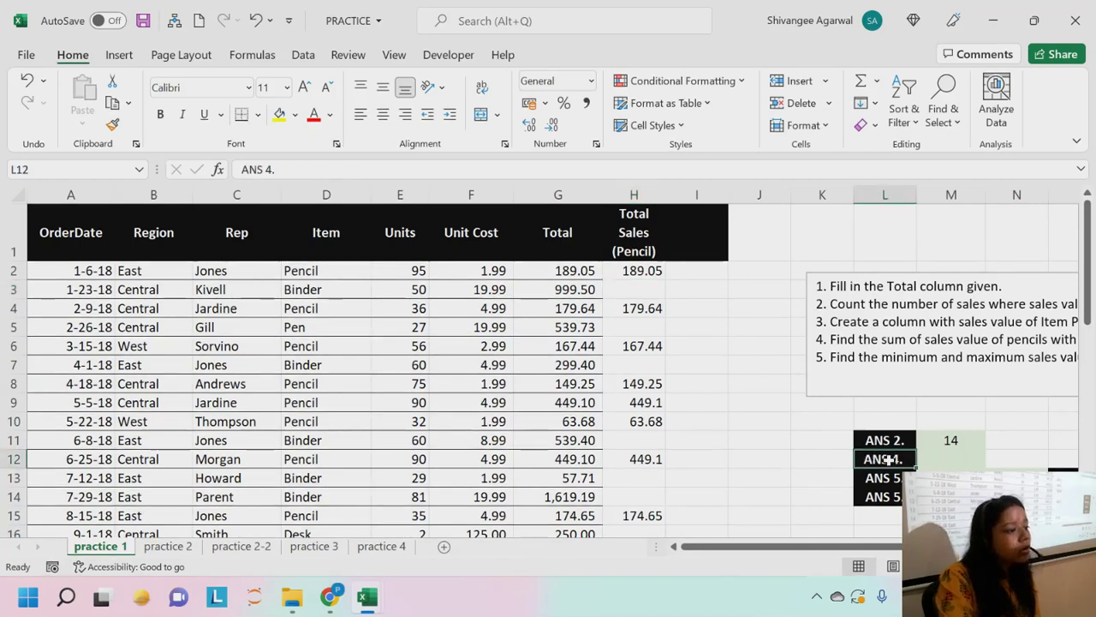
pyautogui.moveTo(887, 460); pyautogui.dragTo(947, 459)
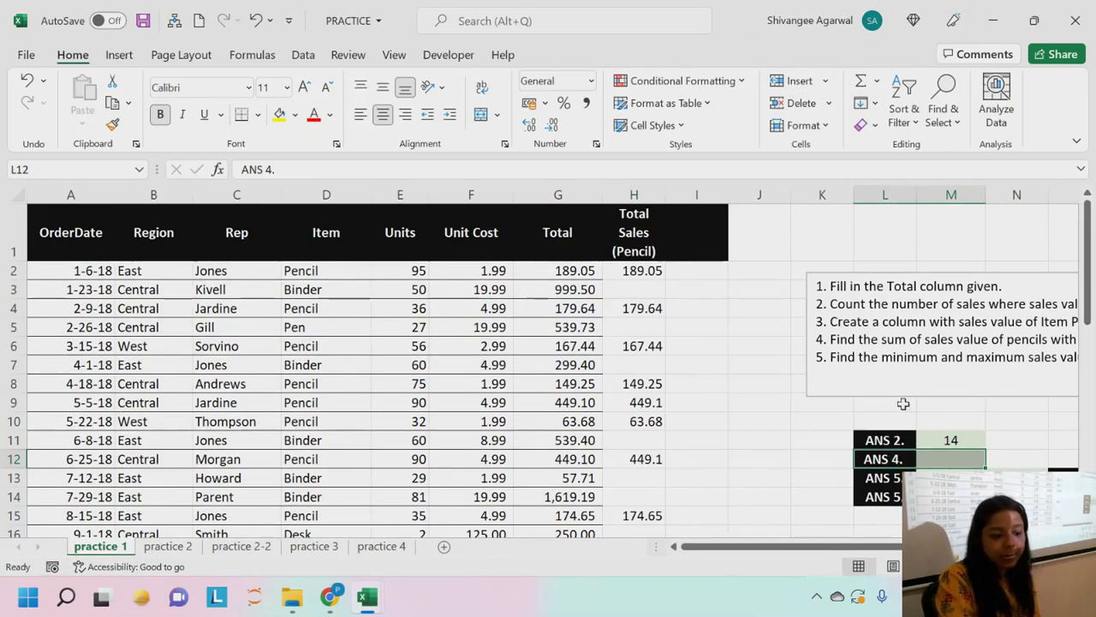
pyautogui.scroll(-3, 903, 396)
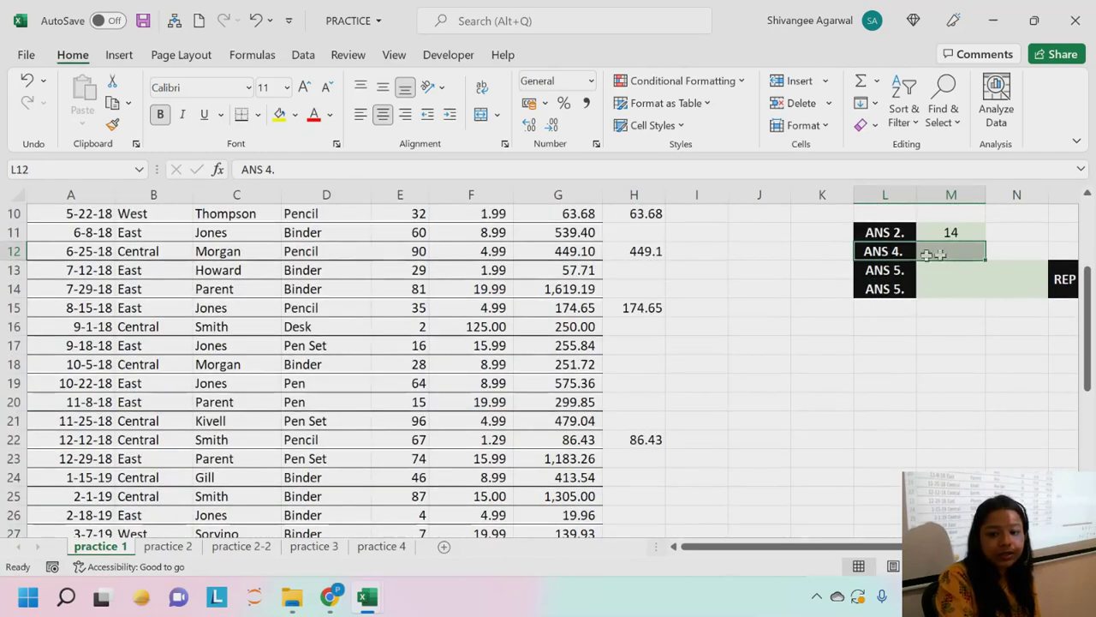
pyautogui.click(800, 80)
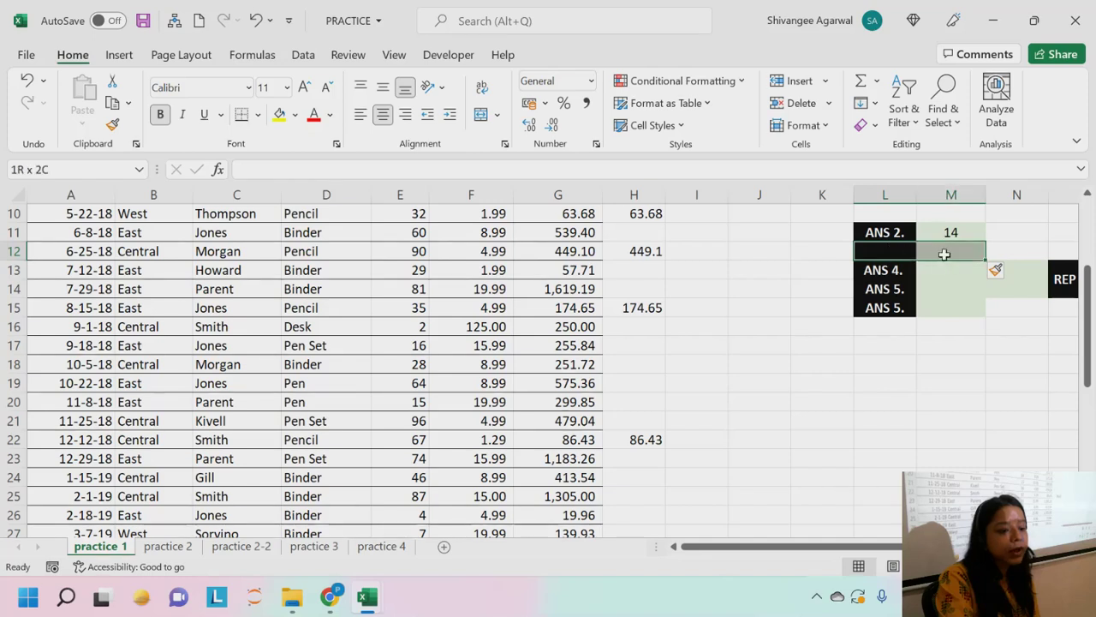
pyautogui.click(1020, 383)
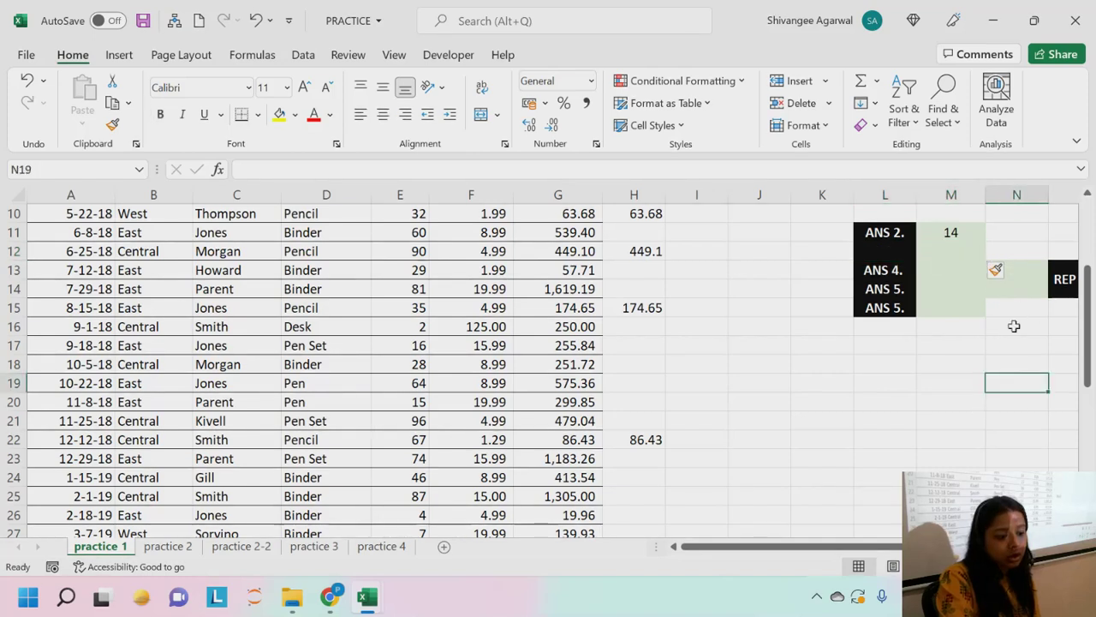
# Repeat the cell insert at N12:O12 so REP NAMES moves down a row.
pyautogui.moveTo(1025, 307); pyautogui.dragTo(1063, 307)
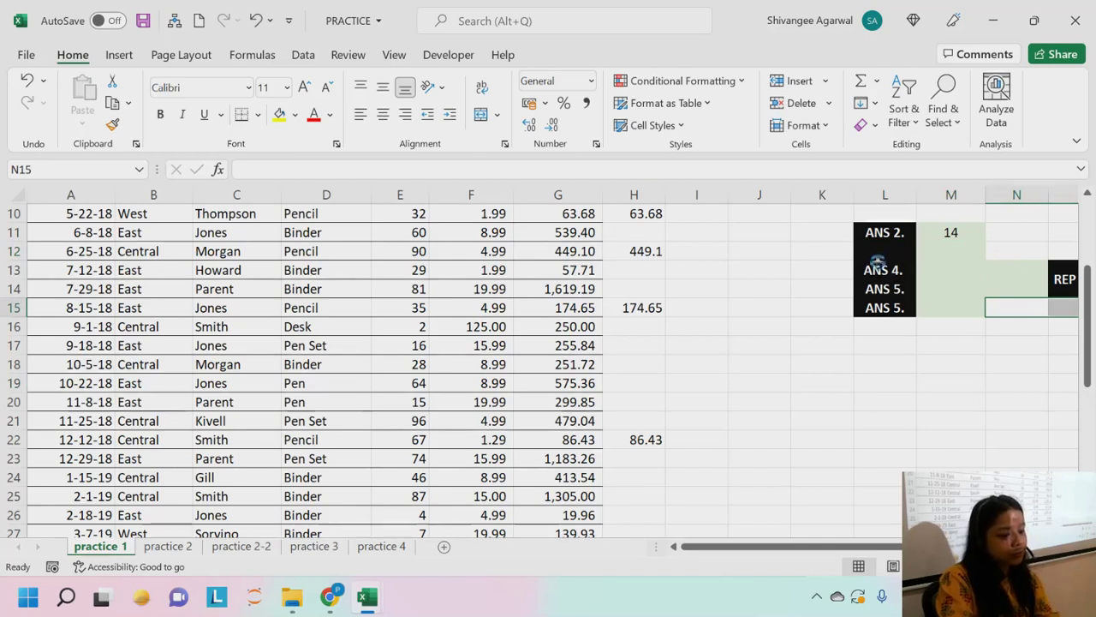
pyautogui.click(1002, 249)
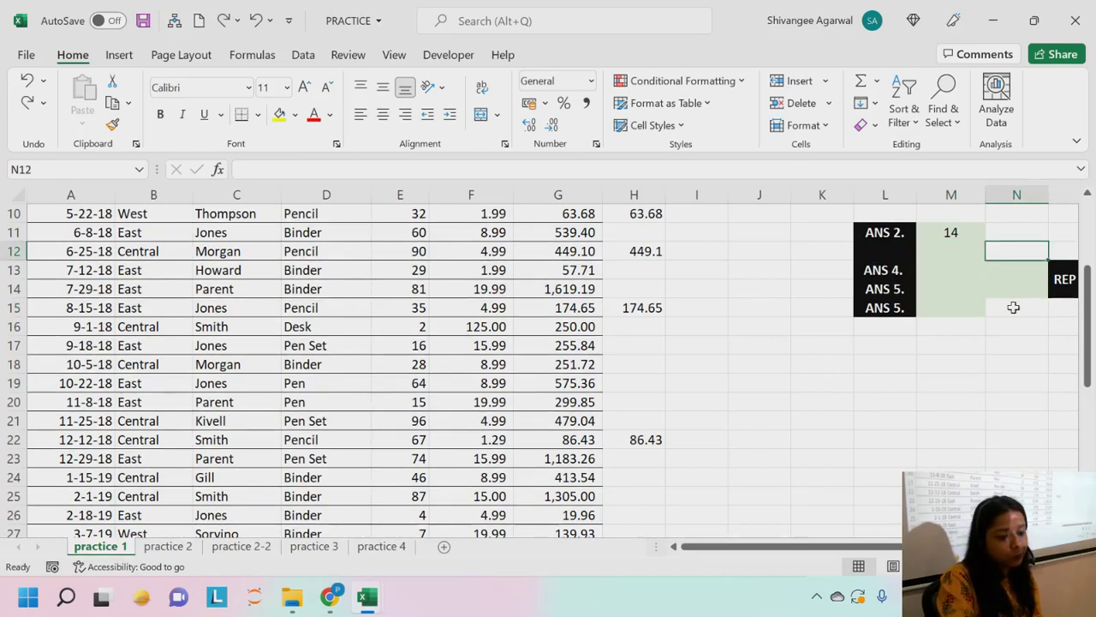
pyautogui.moveTo(1007, 249); pyautogui.dragTo(909, 250)
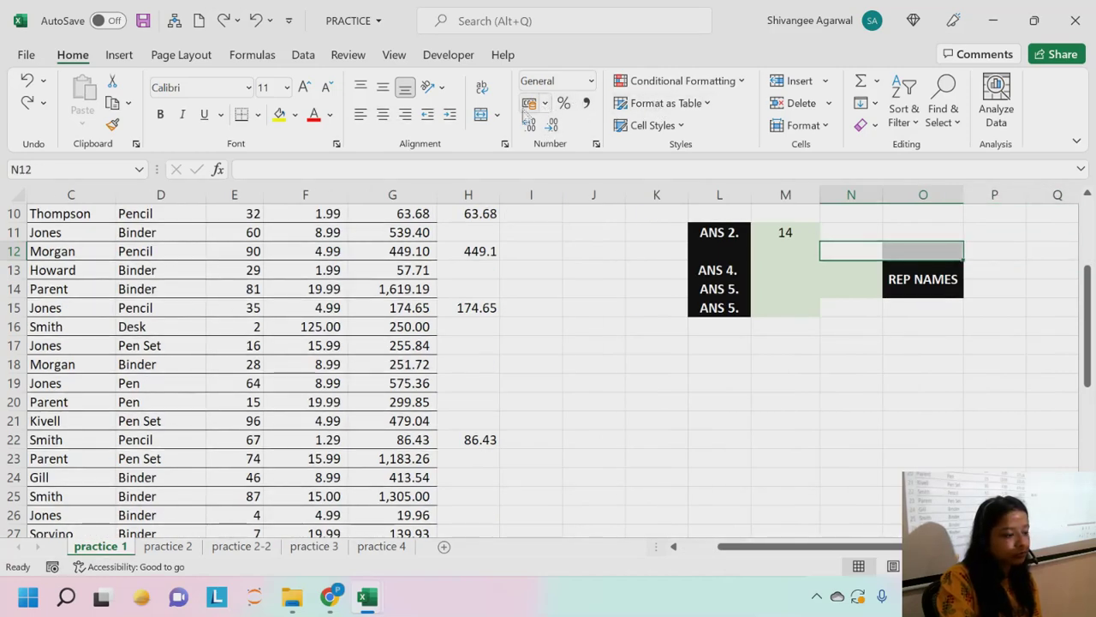
pyautogui.hotkey('ctrl', 'y')
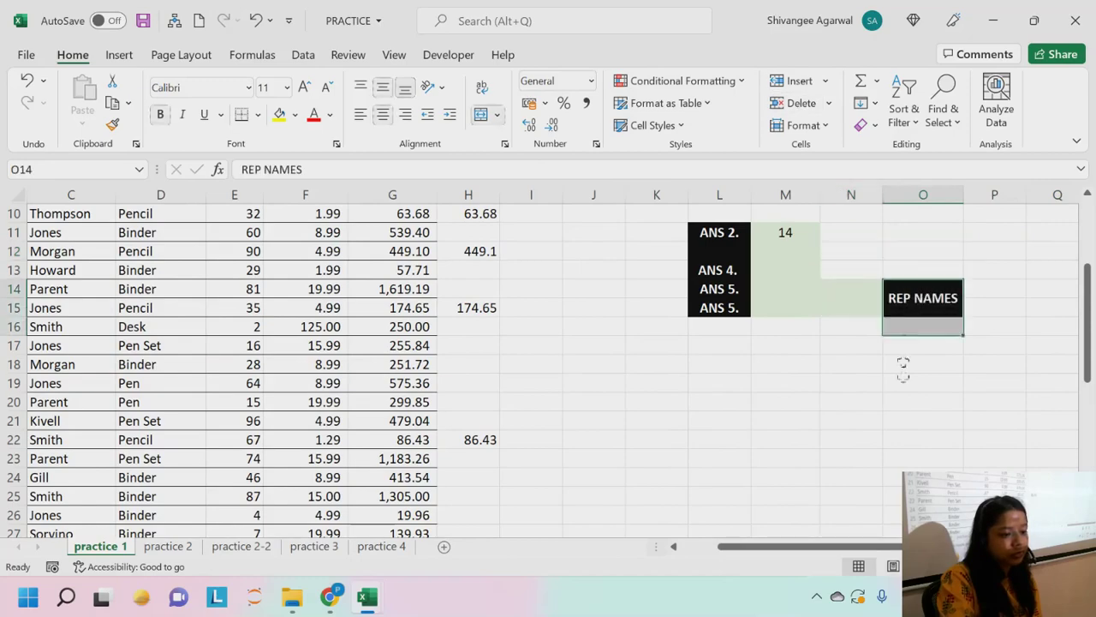
pyautogui.hscroll(-2, 972, 274)
# Label cell L12 as 'ANS 3.'.
pyautogui.scroll(1, 977, 309)
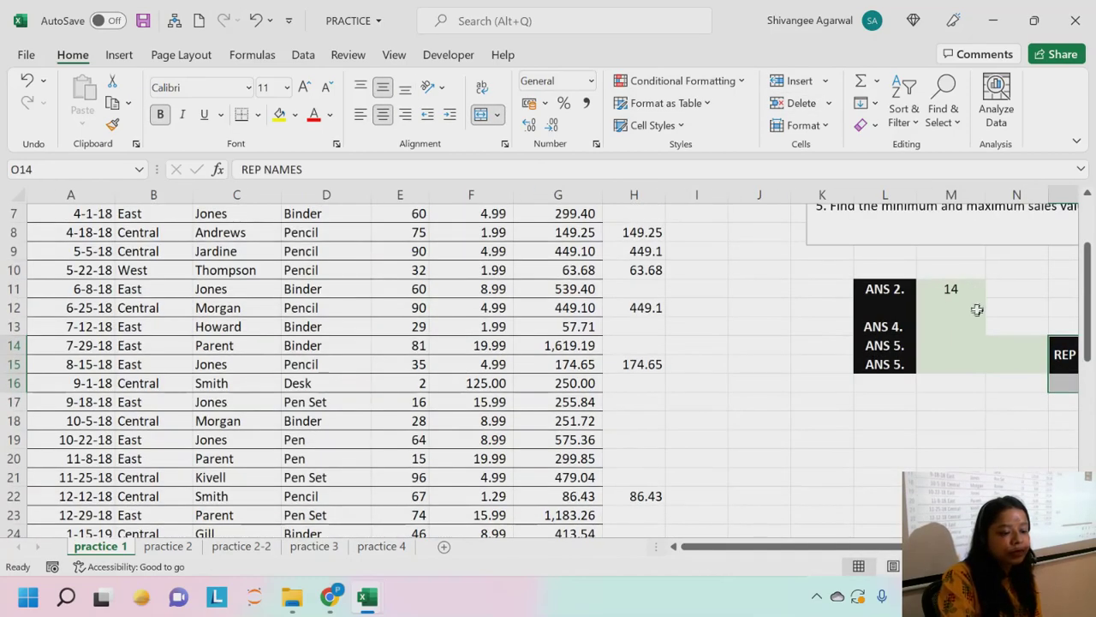
pyautogui.click(870, 310)
pyautogui.write('Ans')
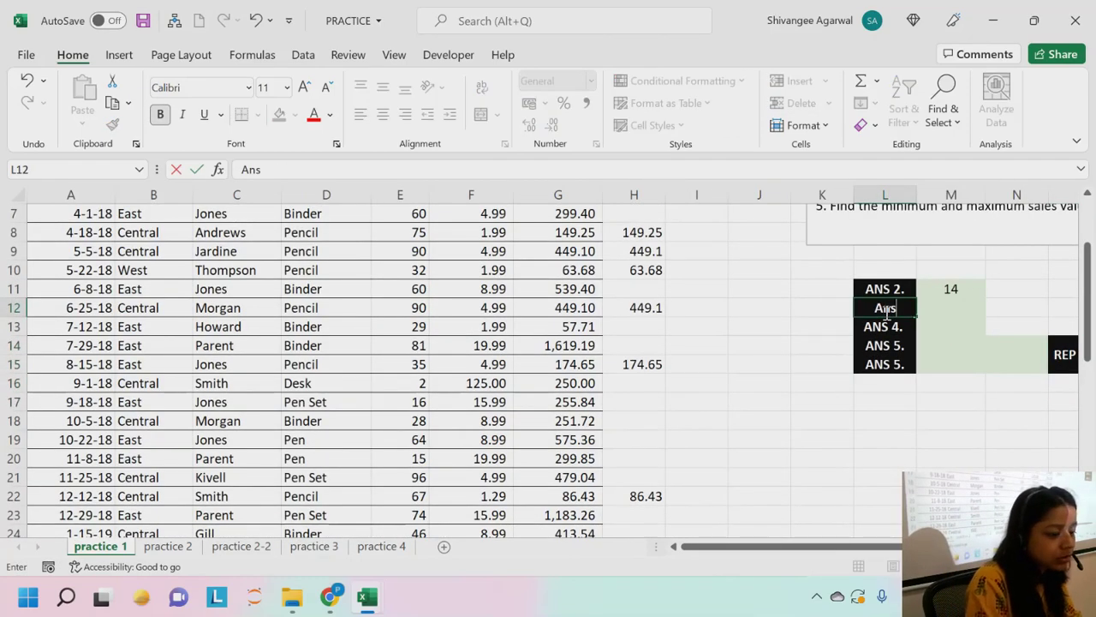
pyautogui.press('BackSpace')
pyautogui.press('BackSpace')
pyautogui.press('BackSpace')
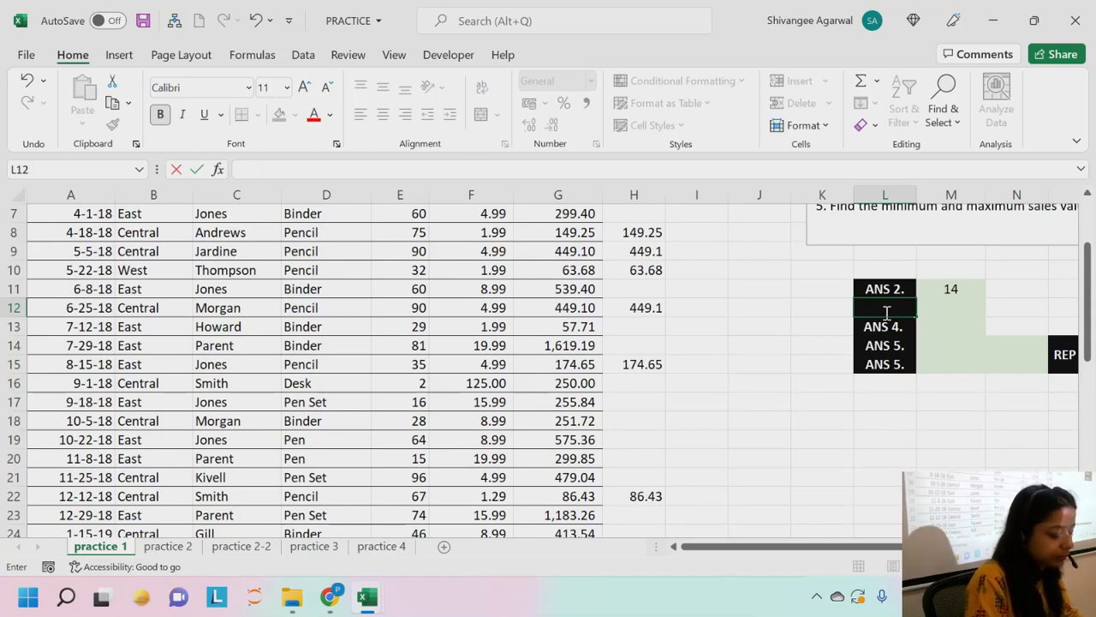
pyautogui.write('NS 3')
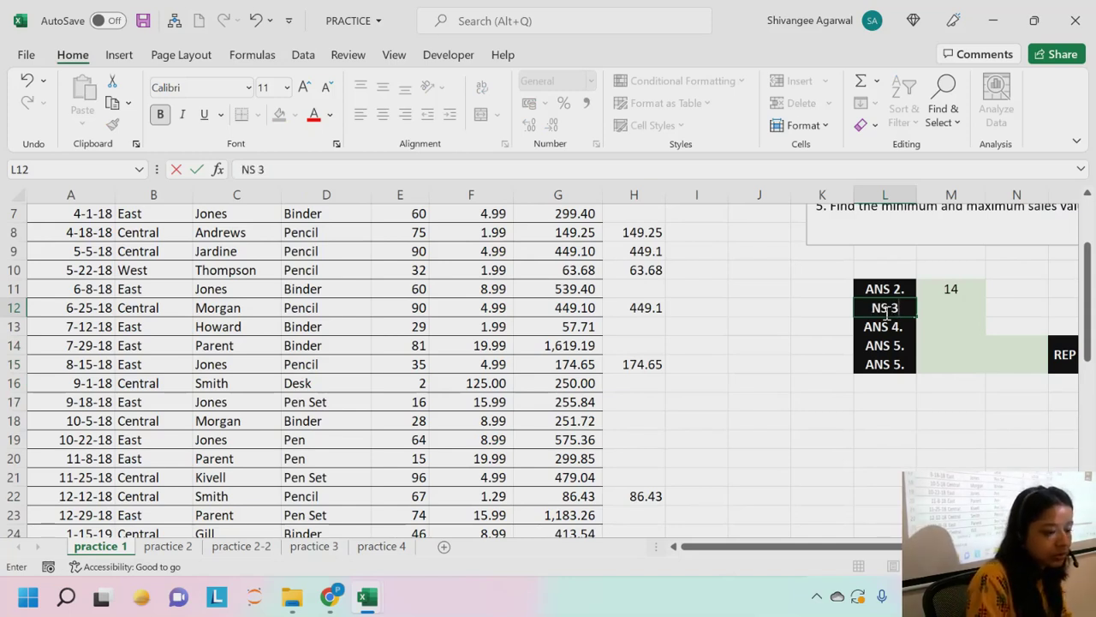
pyautogui.write('.')
pyautogui.press('Left')
pyautogui.press('Right')
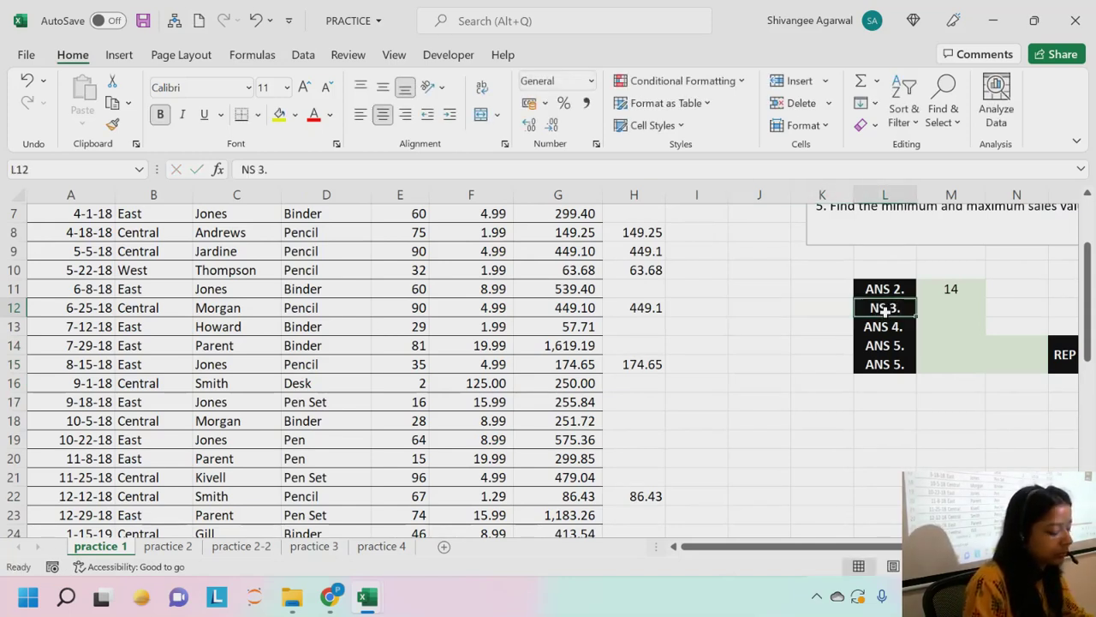
pyautogui.doubleClick(885, 308)
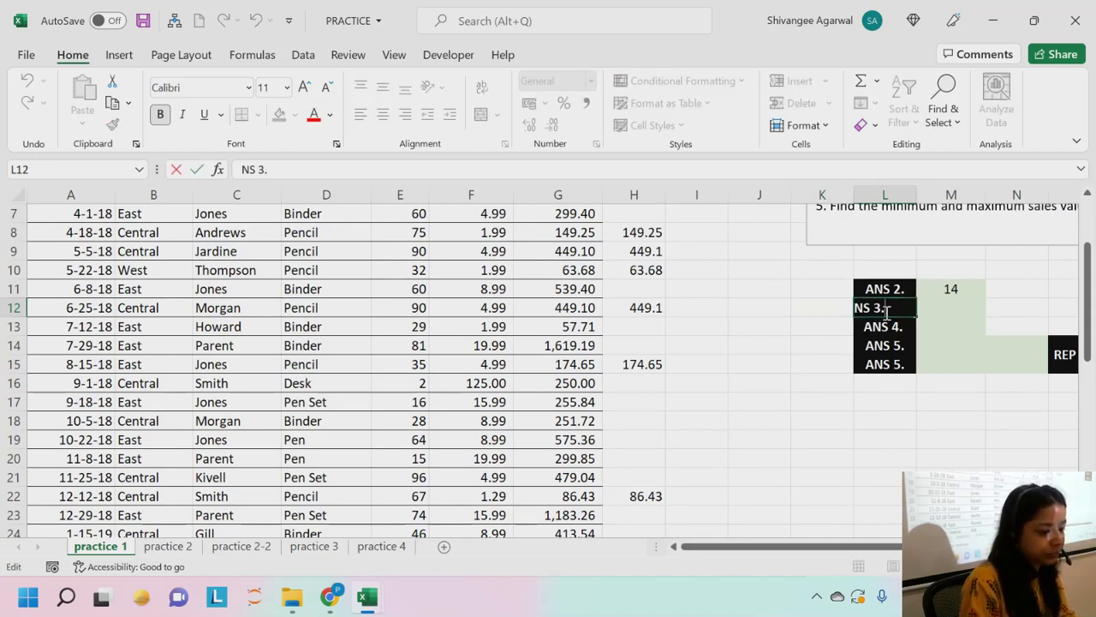
pyautogui.press('BackSpace')
pyautogui.press('BackSpace')
pyautogui.press('BackSpace')
pyautogui.press('BackSpace')
pyautogui.press('BackSpace')
pyautogui.write('AN')
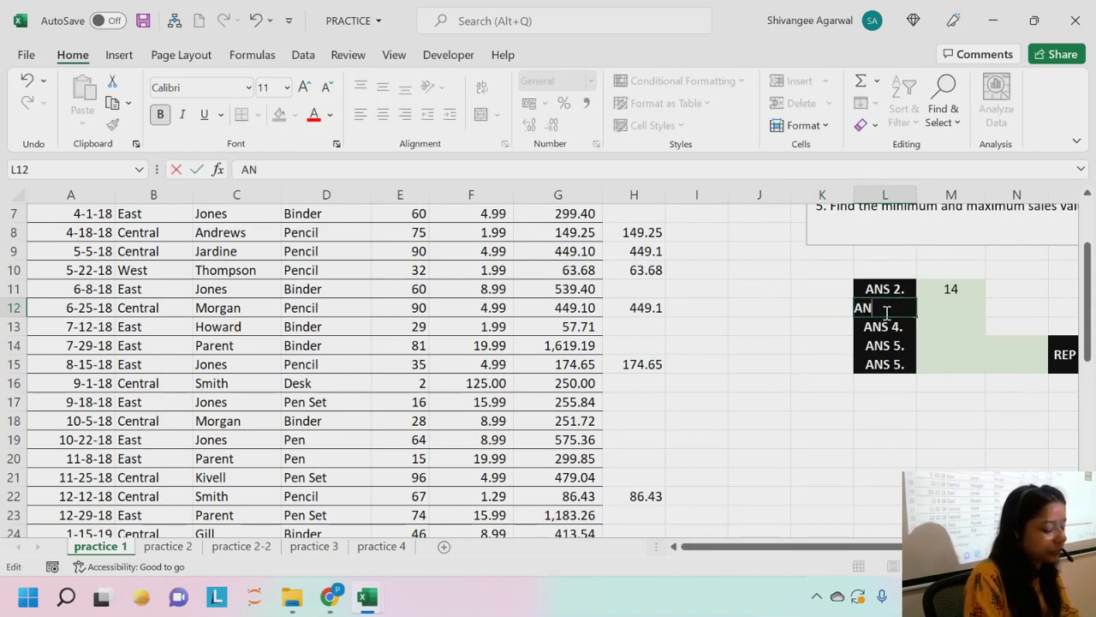
pyautogui.write('S 3.')
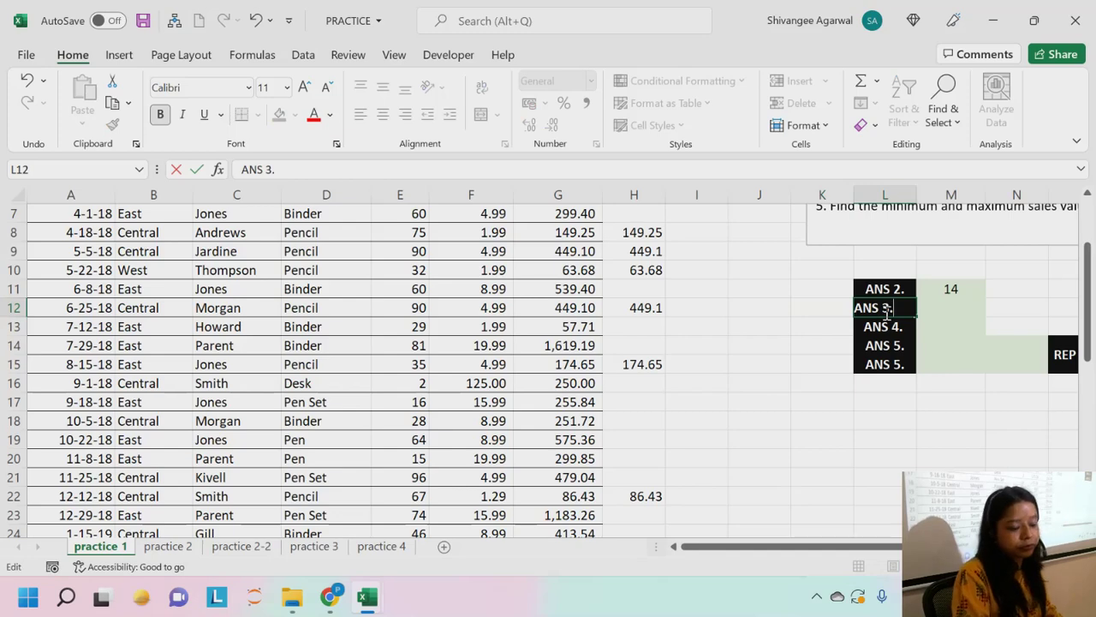
pyautogui.press('Tab')
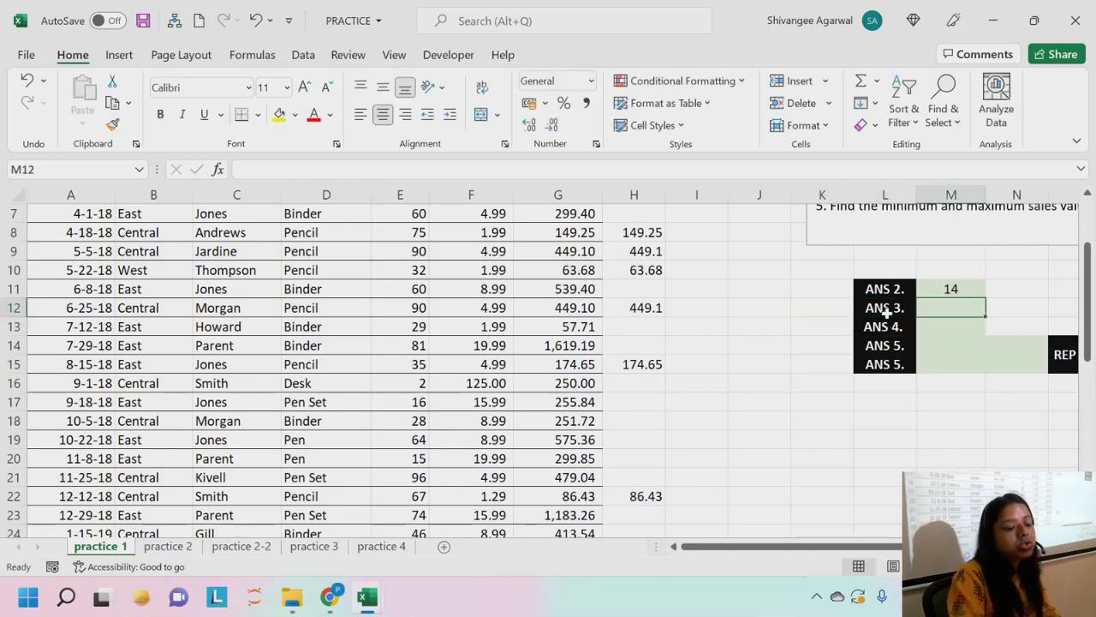
# Enter =SUM(H2:H44) in M12 to total Pencil sales, giving 2135.14.
pyautogui.scroll(2, 887, 312)
pyautogui.write('=SUM(')
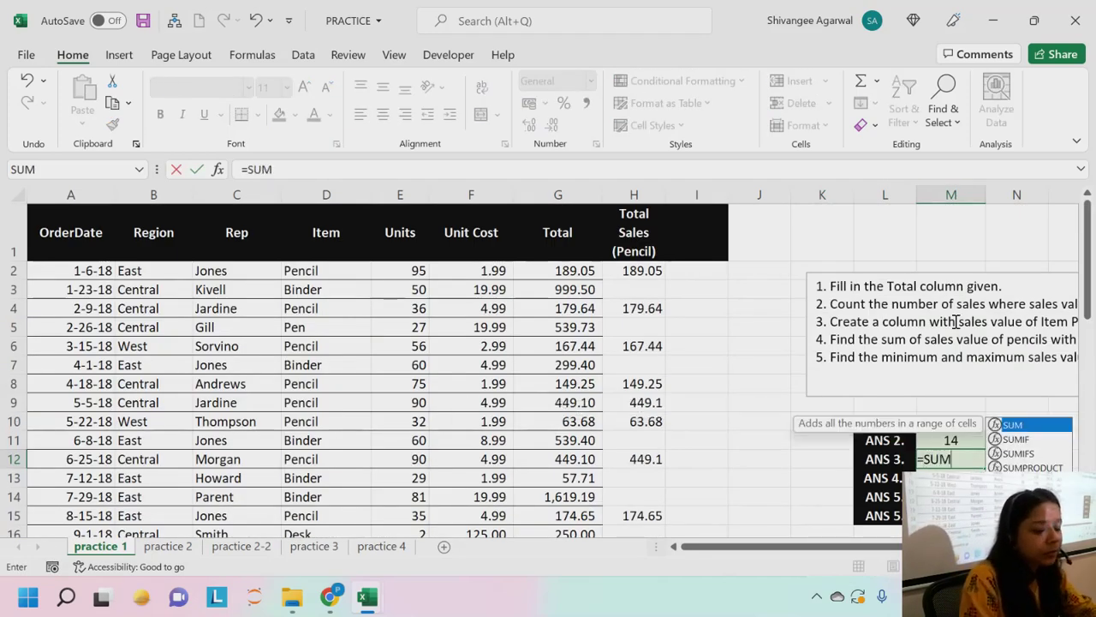
pyautogui.press('Left')
pyautogui.press('Left')
pyautogui.press('Left')
pyautogui.press('Left')
pyautogui.press('Left')
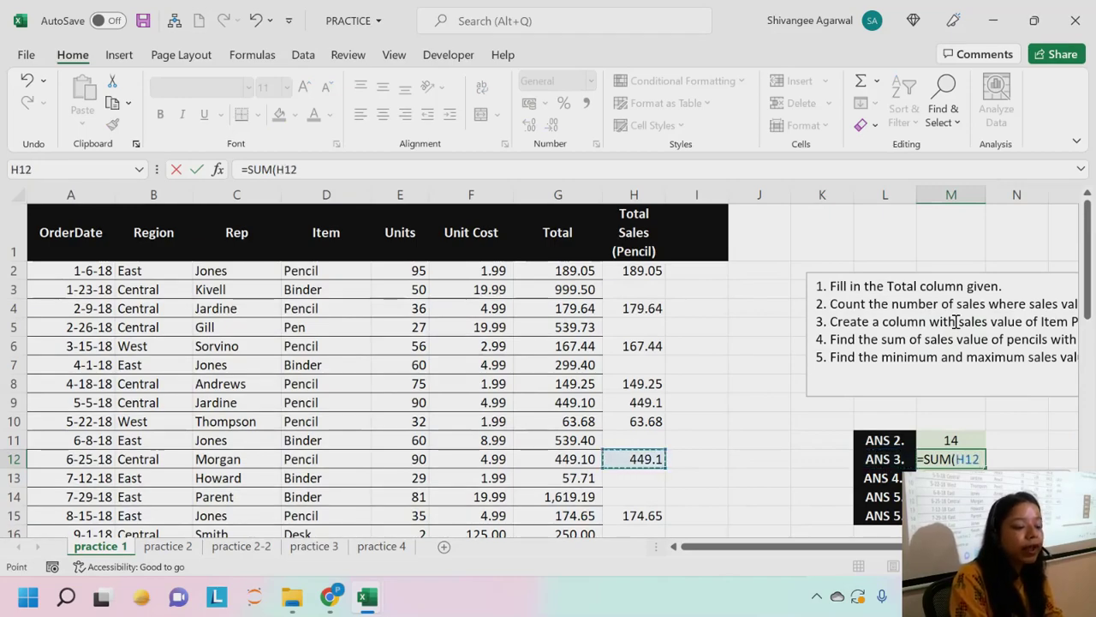
pyautogui.press('Up')
pyautogui.press('Up')
pyautogui.press('Up')
pyautogui.press('Up')
pyautogui.press('Up')
pyautogui.press('Up')
pyautogui.press('Up')
pyautogui.press('Up')
pyautogui.press('Up')
pyautogui.press('Up')
pyautogui.hotkey('ctrl', 'shift', 'Down')
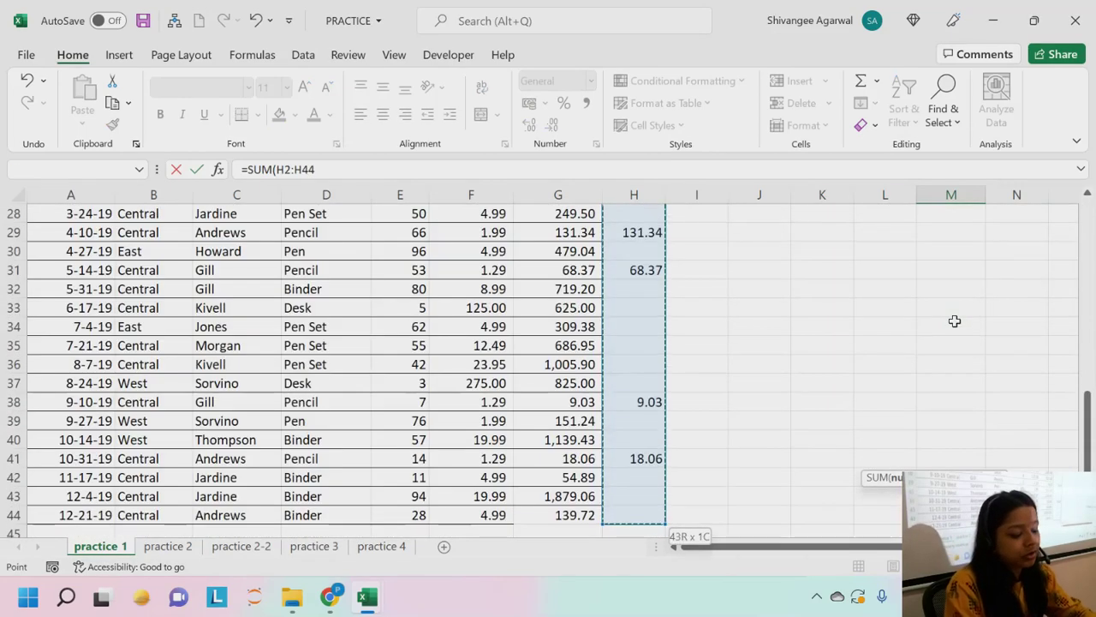
pyautogui.press('Return')
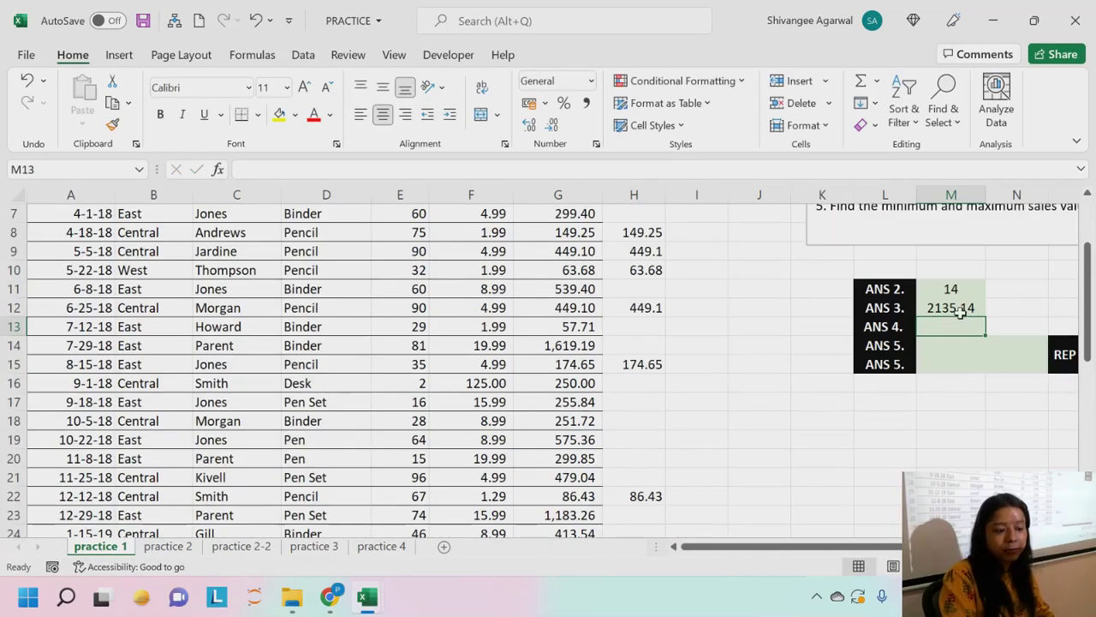
pyautogui.click(959, 311)
pyautogui.scroll(2, 1052, 364)
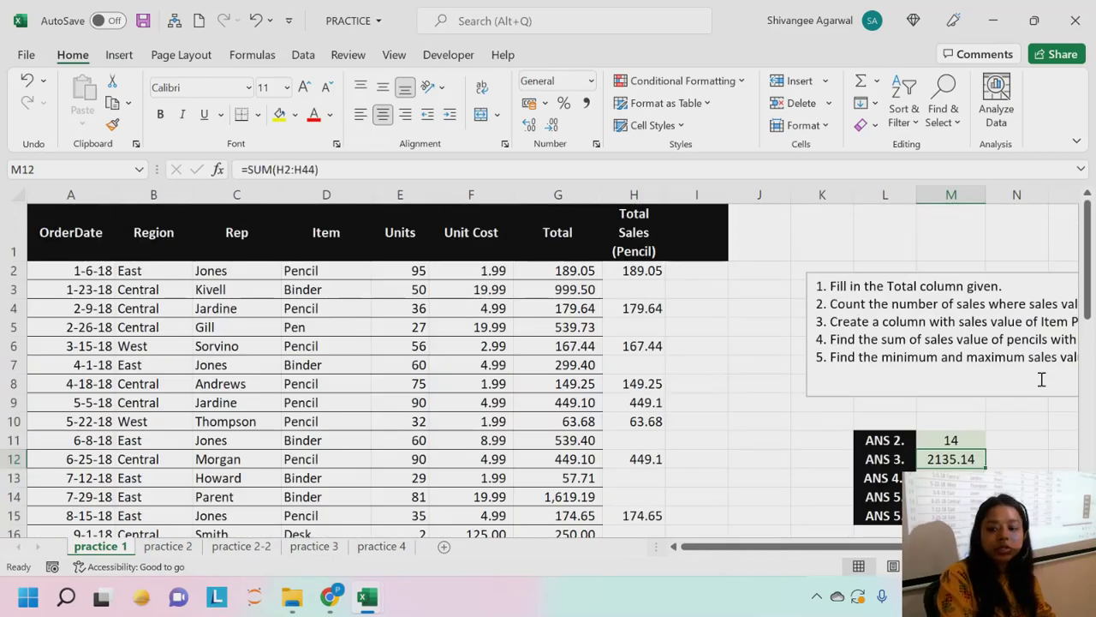
pyautogui.scroll(-1, 1041, 380)
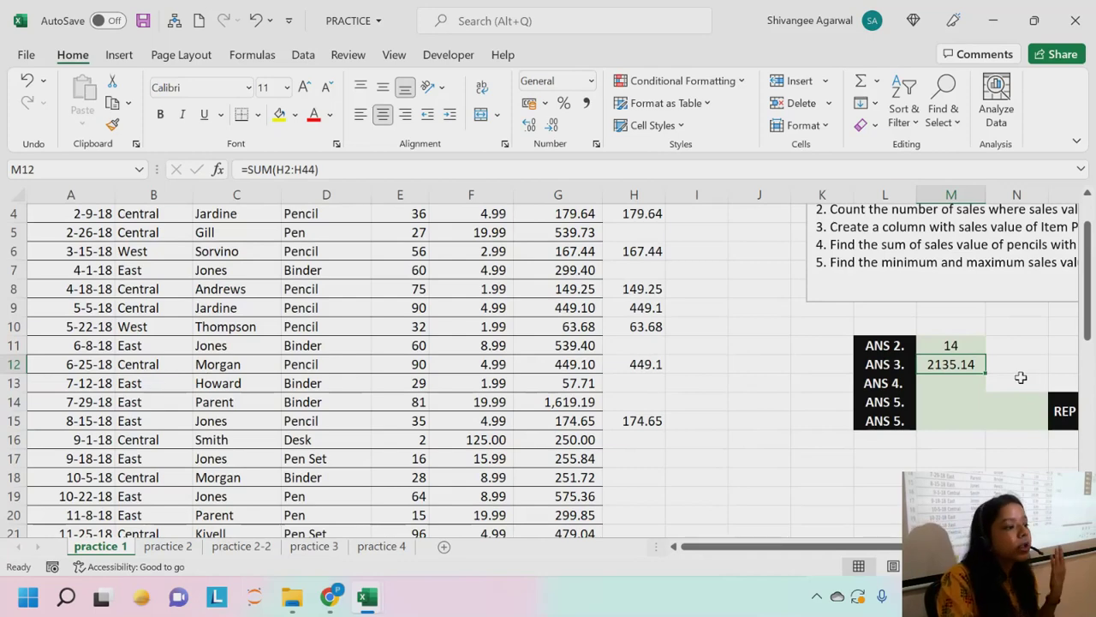
pyautogui.scroll(1, 981, 365)
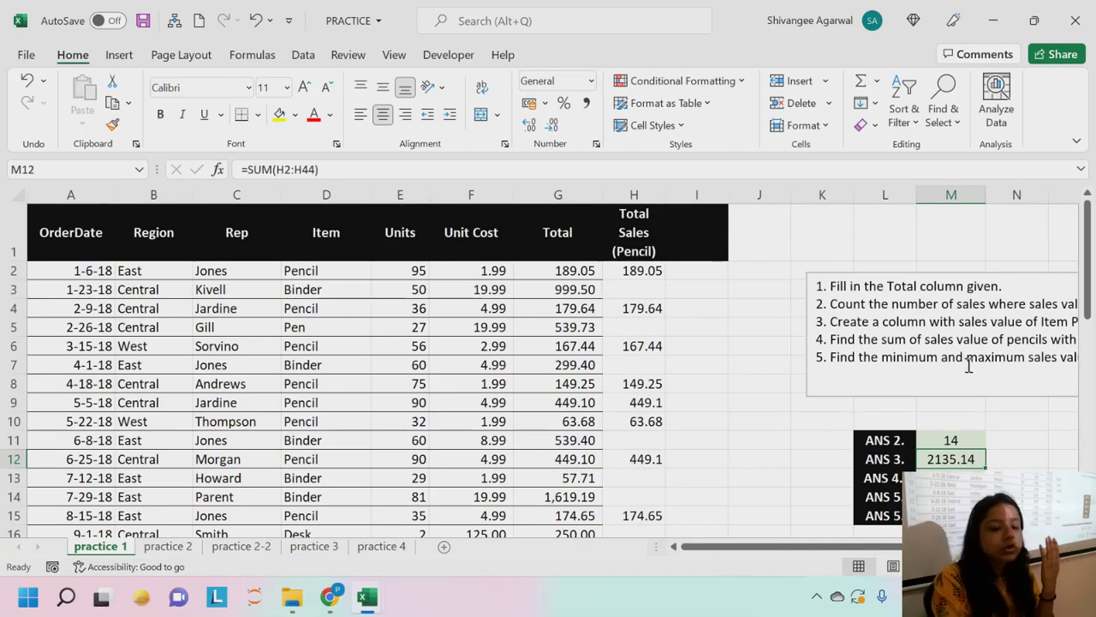
pyautogui.click(558, 194)
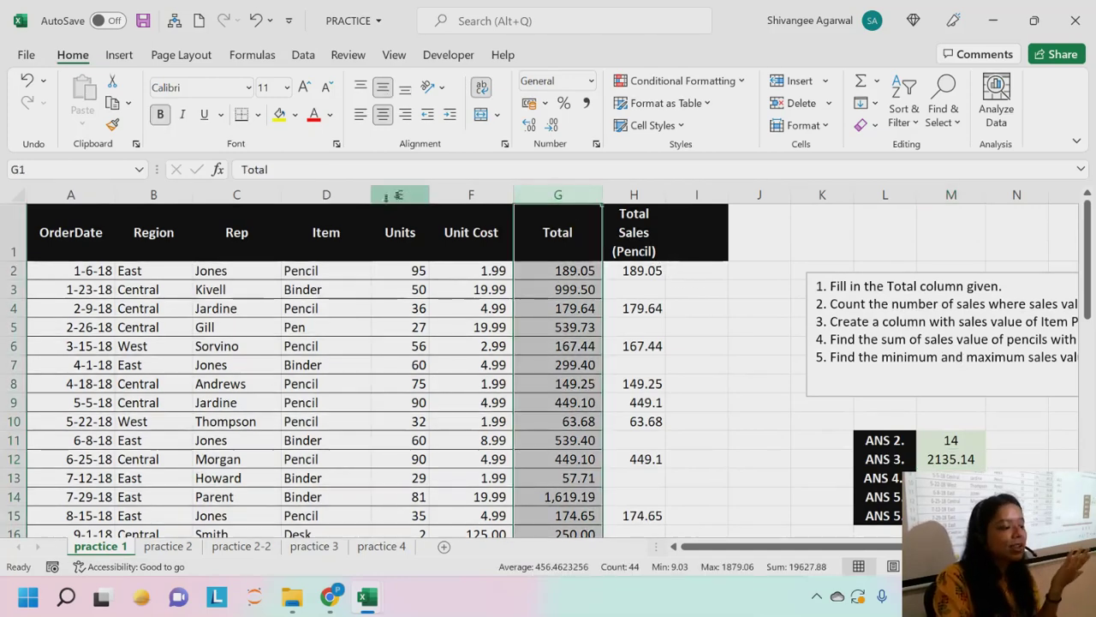
pyautogui.click(328, 195)
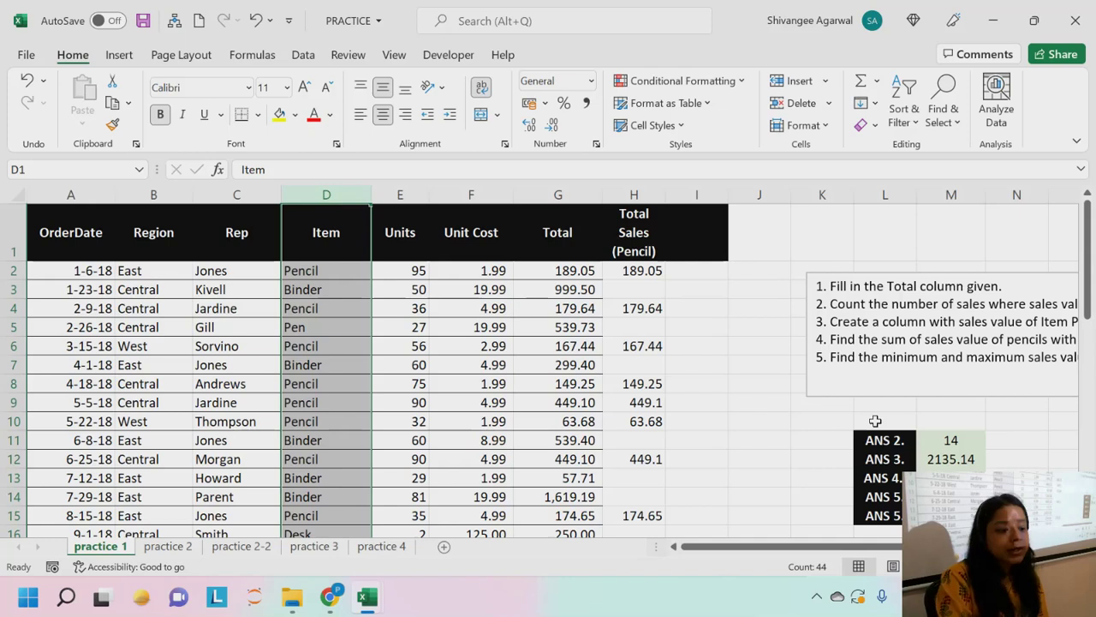
pyautogui.click(859, 339)
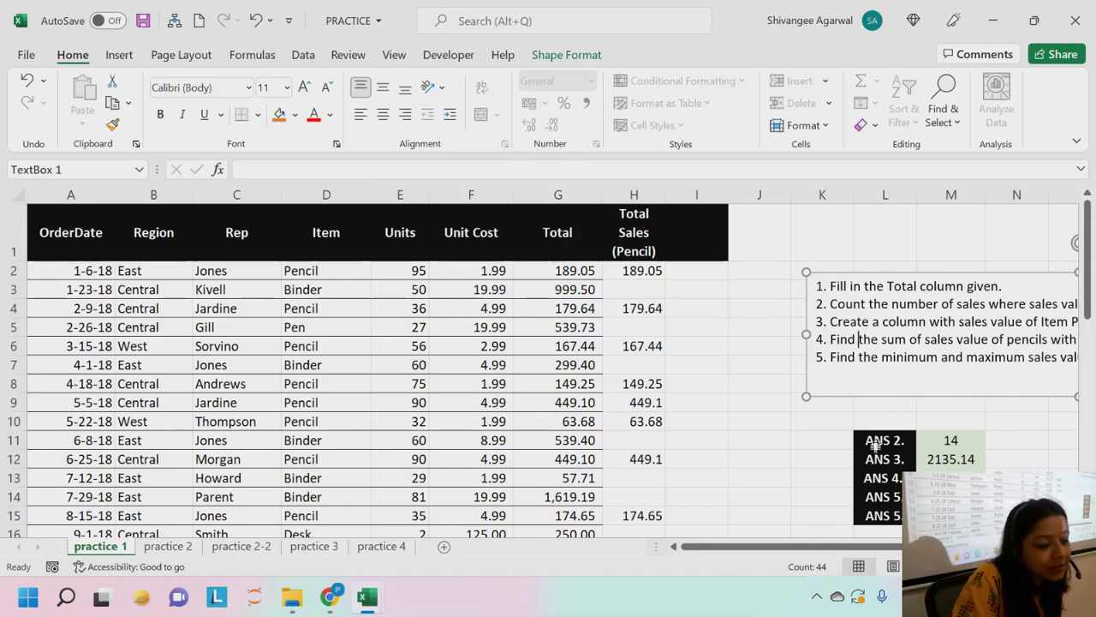
# Highlight the wording of task 4 in the task text box.
pyautogui.hscroll(2, 890, 512)
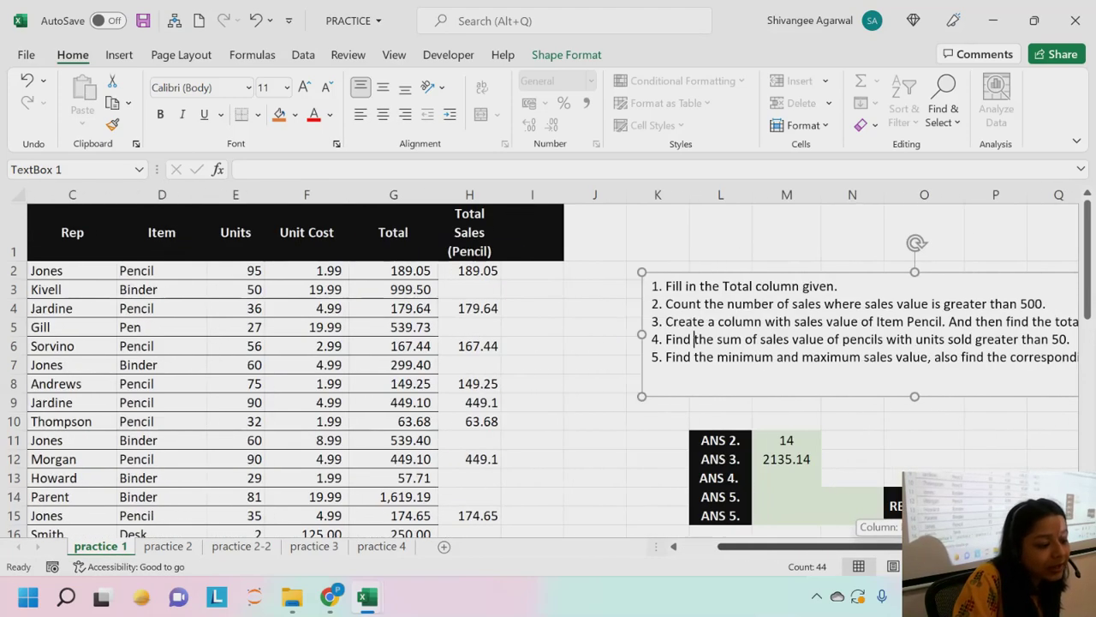
pyautogui.moveTo(716, 339); pyautogui.dragTo(1069, 343)
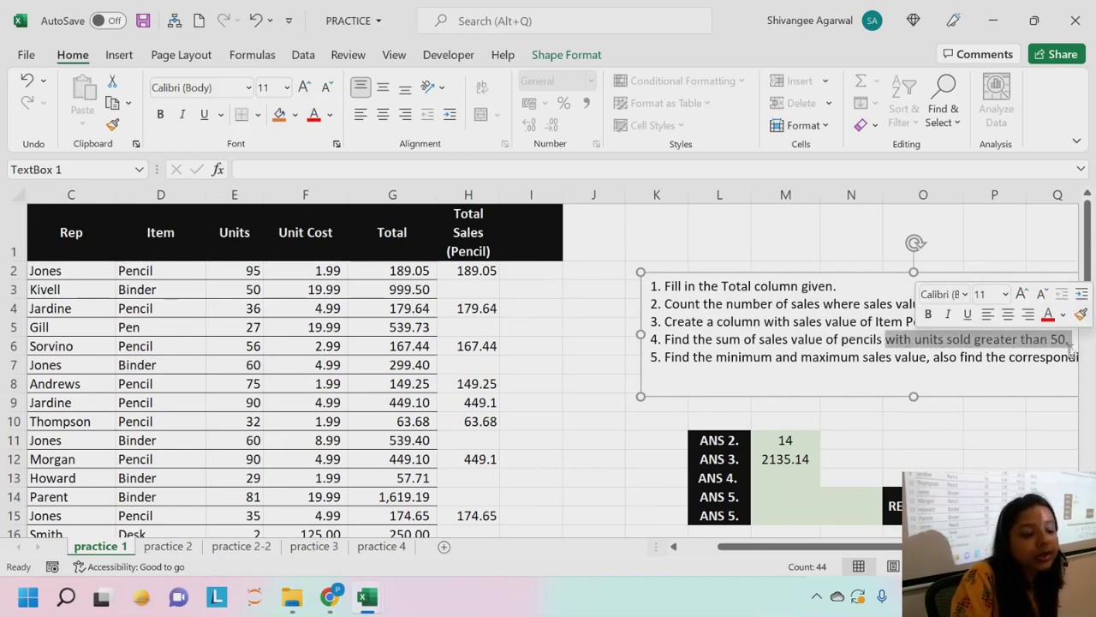
pyautogui.click(690, 340)
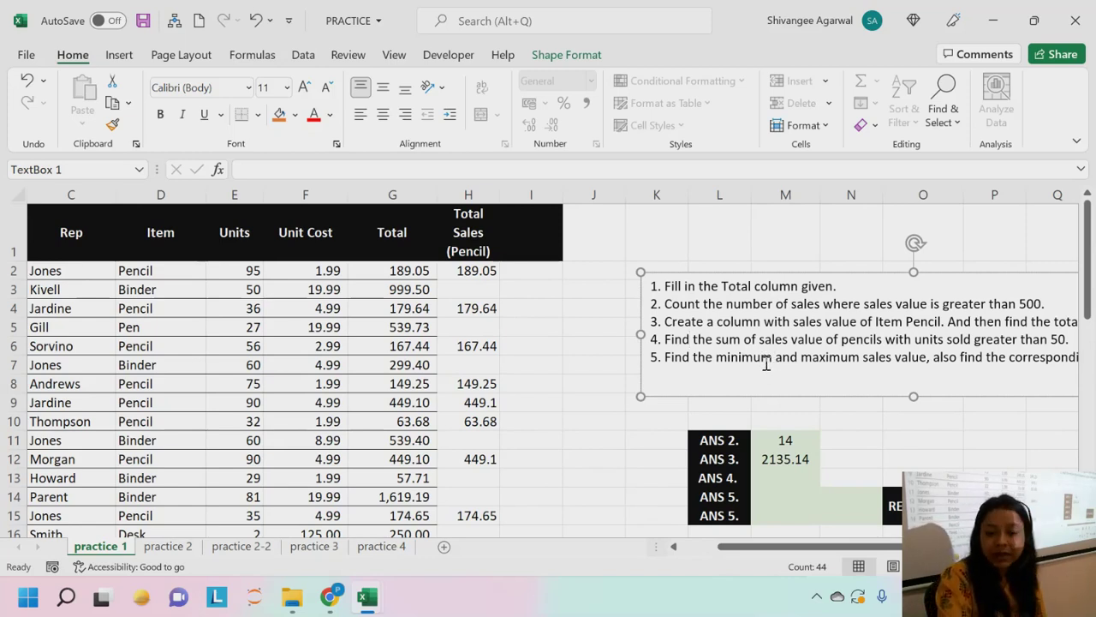
pyautogui.moveTo(685, 340); pyautogui.dragTo(1067, 340)
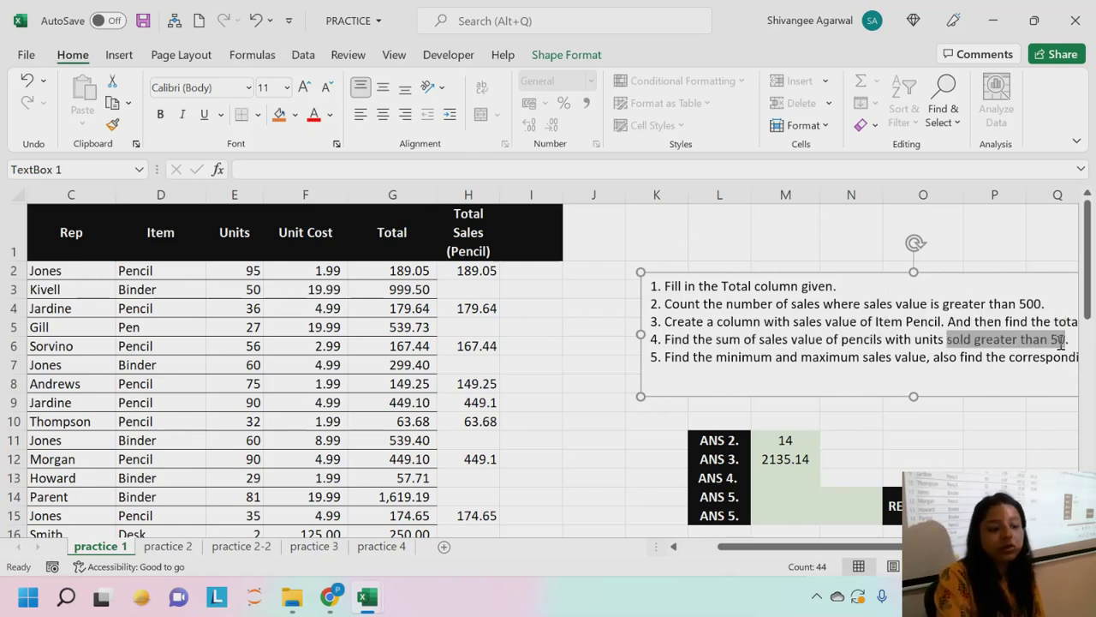
pyautogui.moveTo(884, 545); pyautogui.dragTo(839, 555)
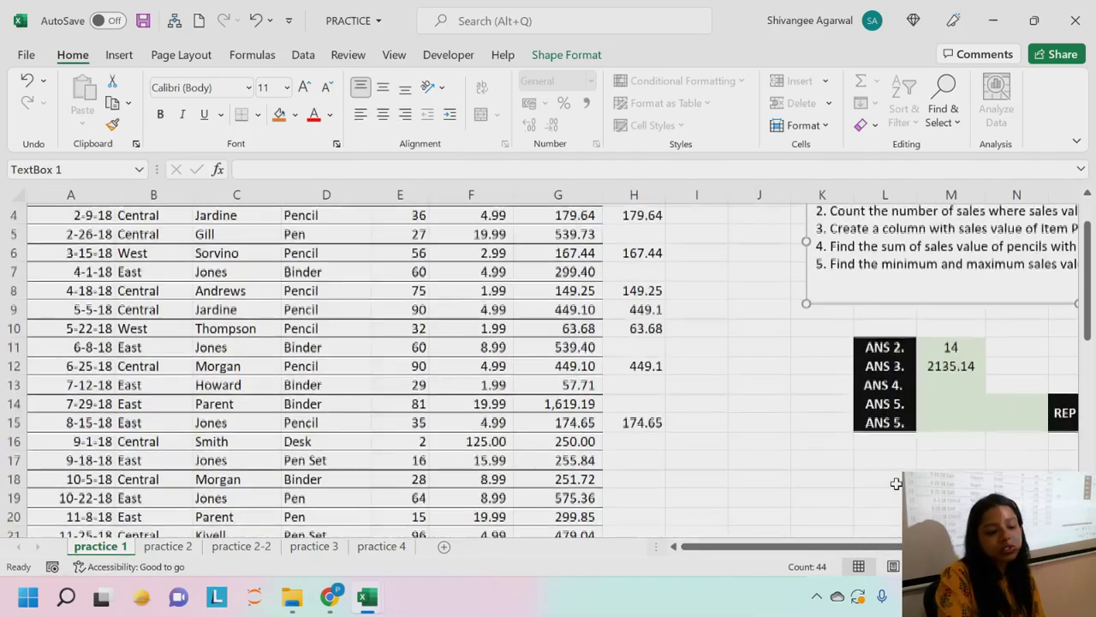
pyautogui.scroll(-1, 896, 483)
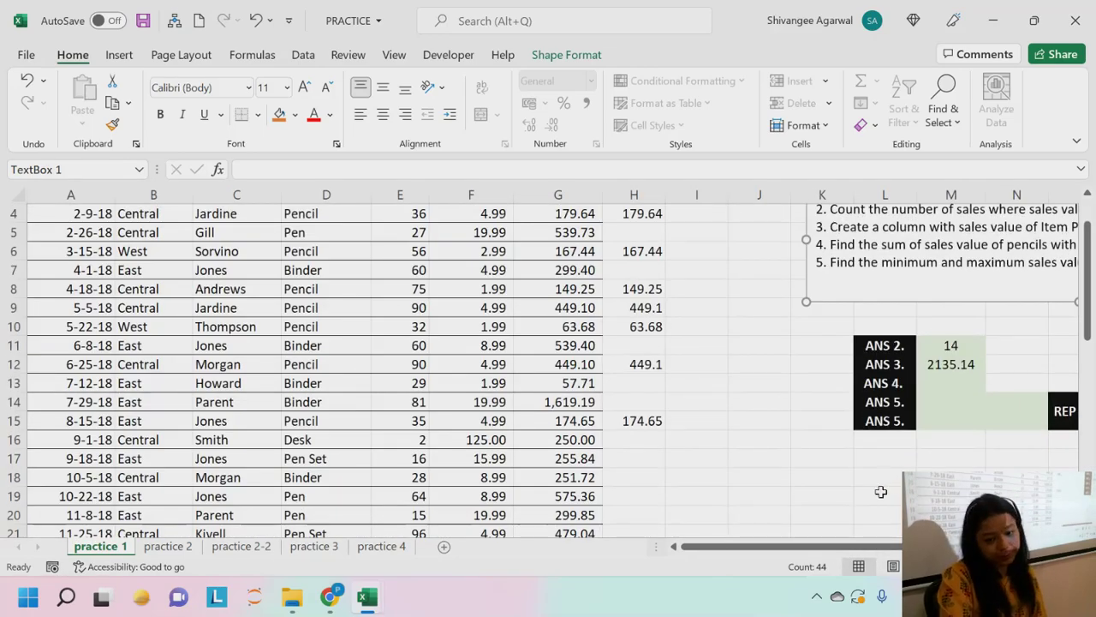
pyautogui.scroll(1, 880, 493)
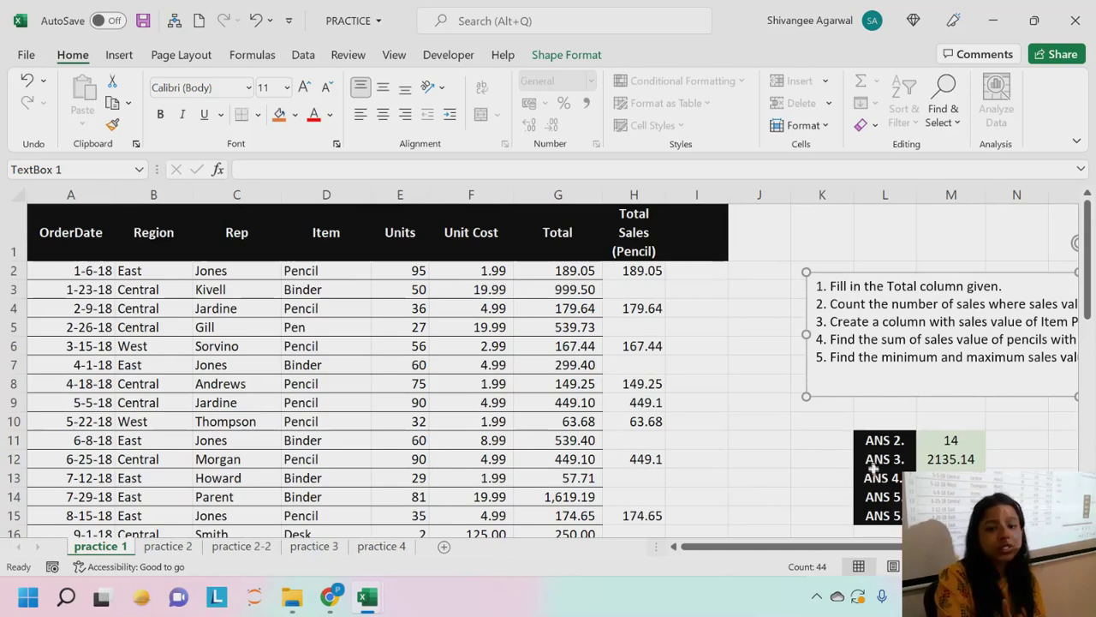
# Narrow the Item and Units columns (D and E) by dragging their header borders.
pyautogui.click(400, 195)
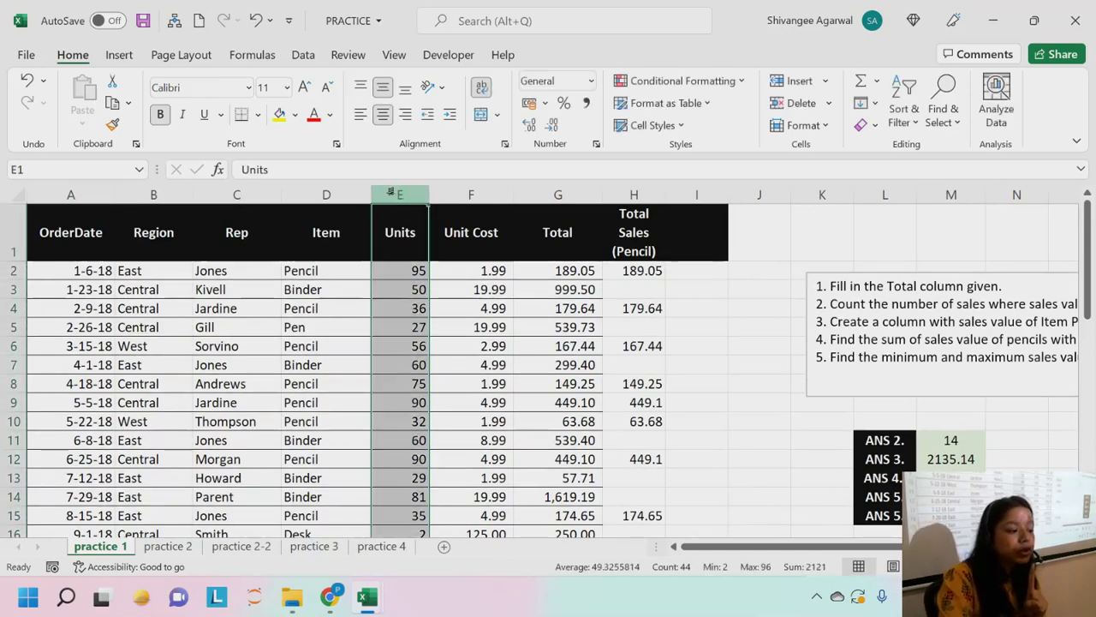
pyautogui.moveTo(372, 194); pyautogui.dragTo(331, 195)
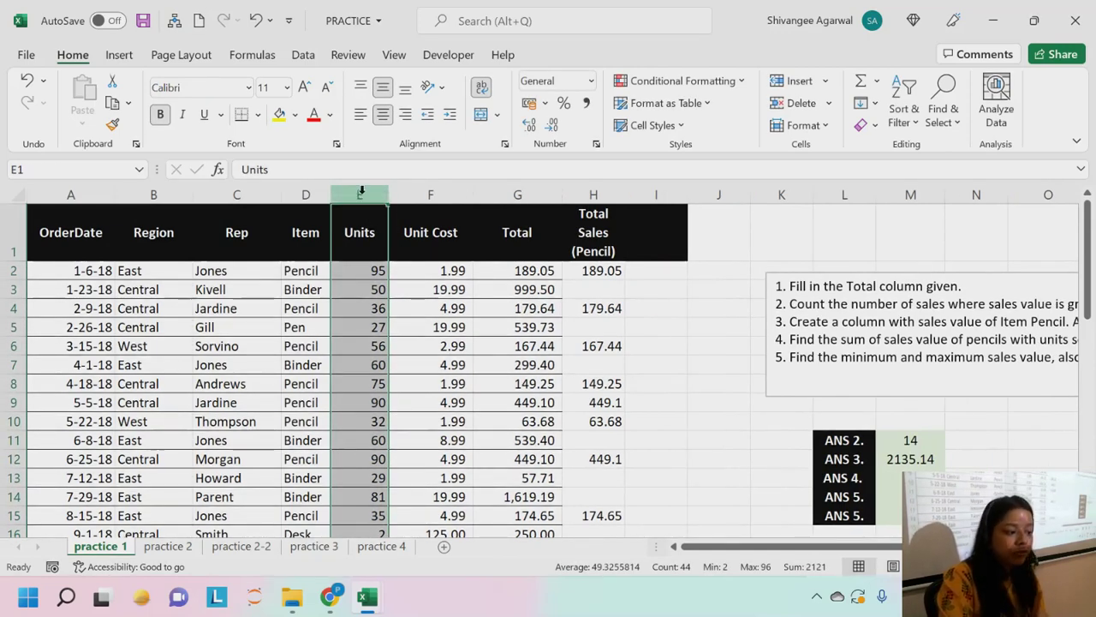
pyautogui.click(318, 190)
pyautogui.moveTo(388, 190); pyautogui.dragTo(368, 190)
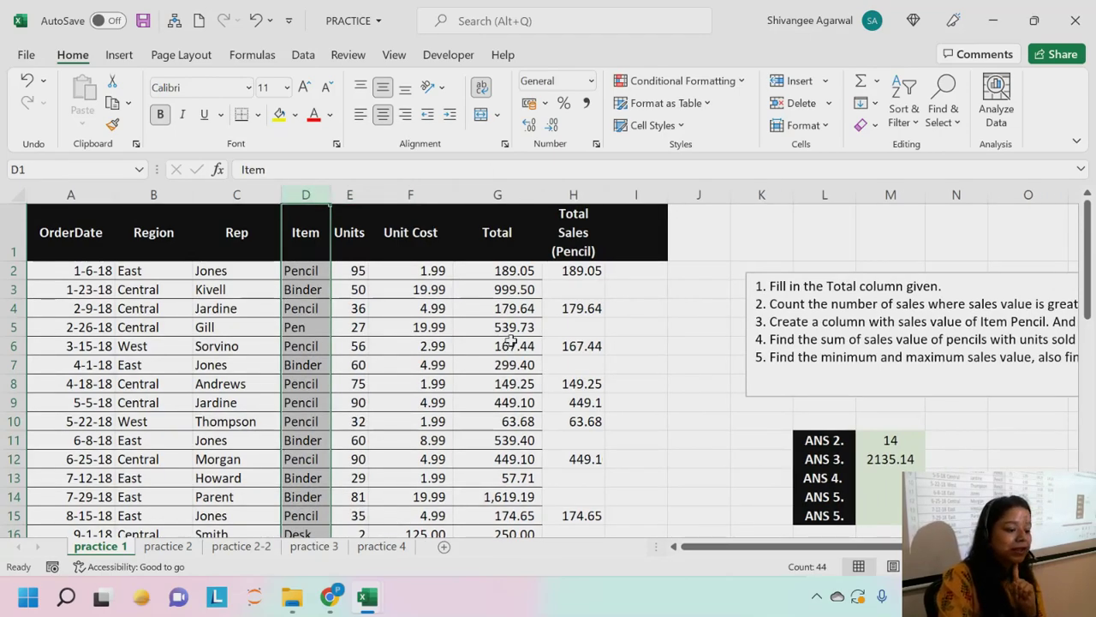
pyautogui.scroll(-2, 510, 341)
# Start =SUMIFS in M13 with sum range G2:G44 and criterion D2:D44 equal to "Pencil".
pyautogui.click(891, 327)
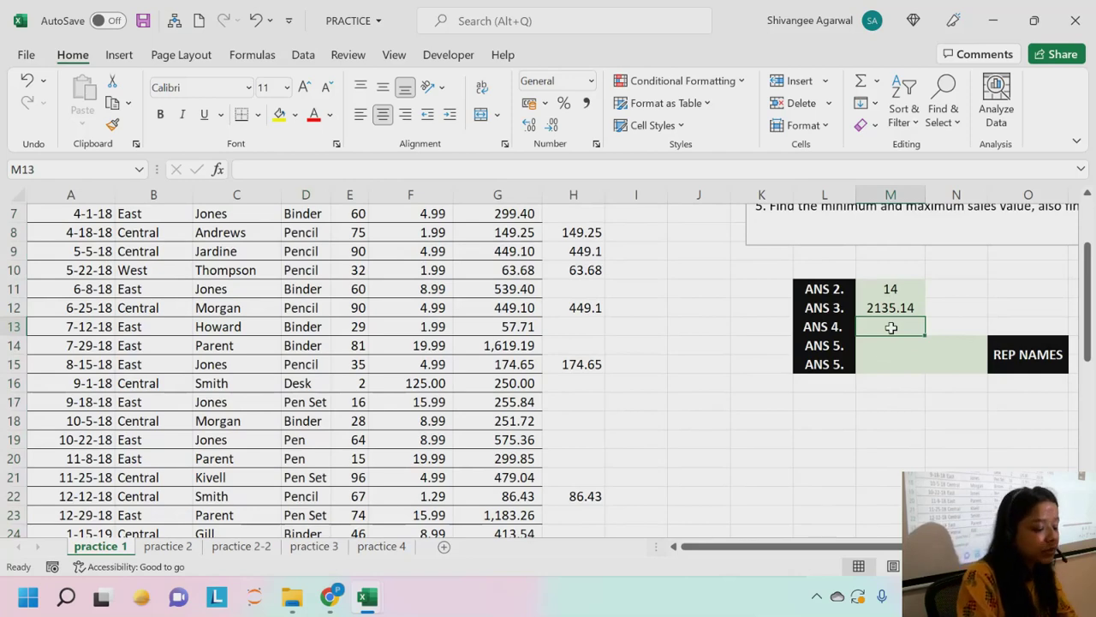
pyautogui.write('=SUM')
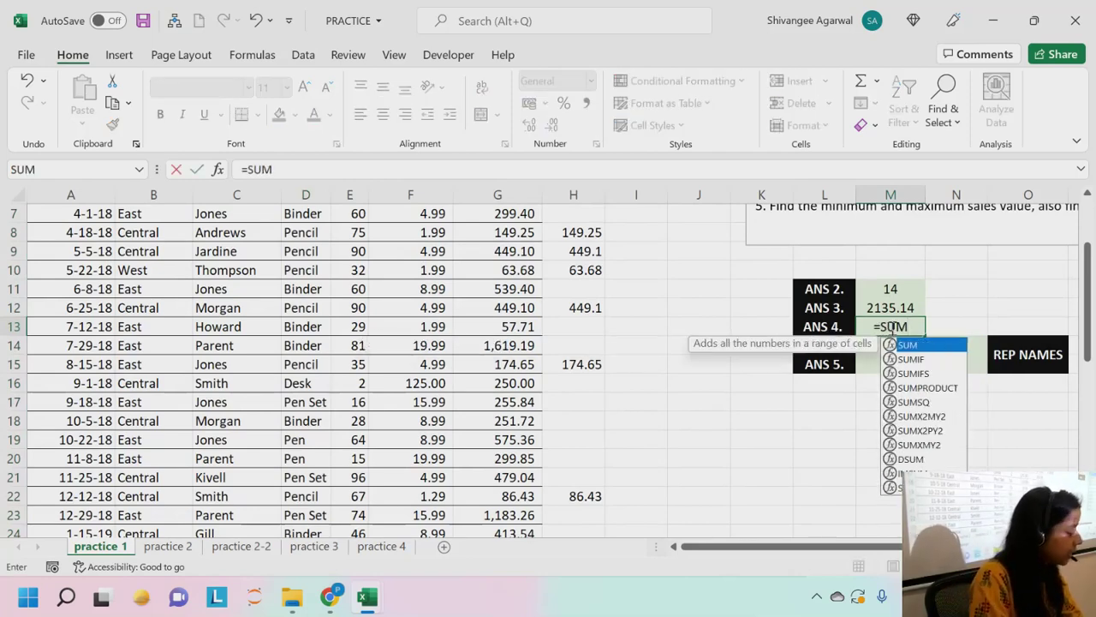
pyautogui.write('IFS(')
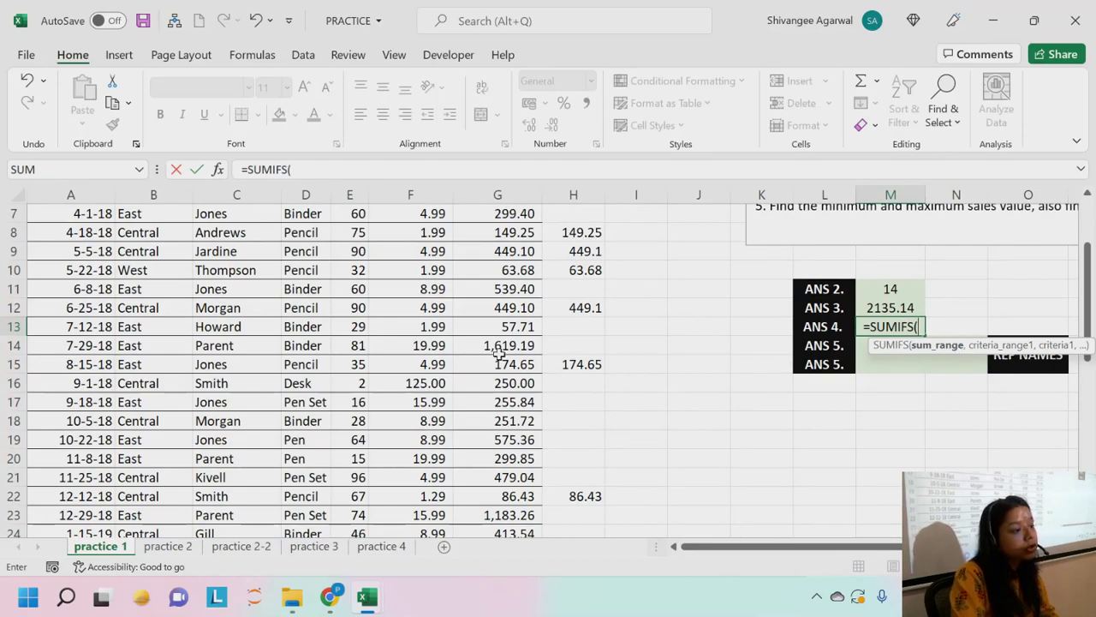
pyautogui.scroll(2, 499, 354)
pyautogui.click(492, 270)
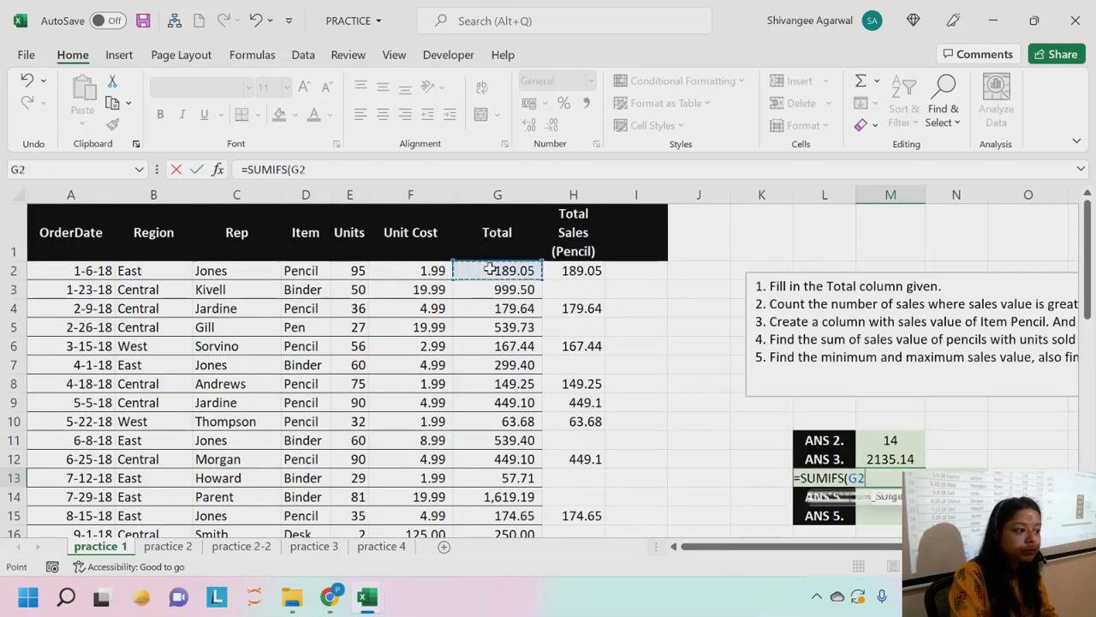
pyautogui.hotkey('ctrl', 'shift', 'Down')
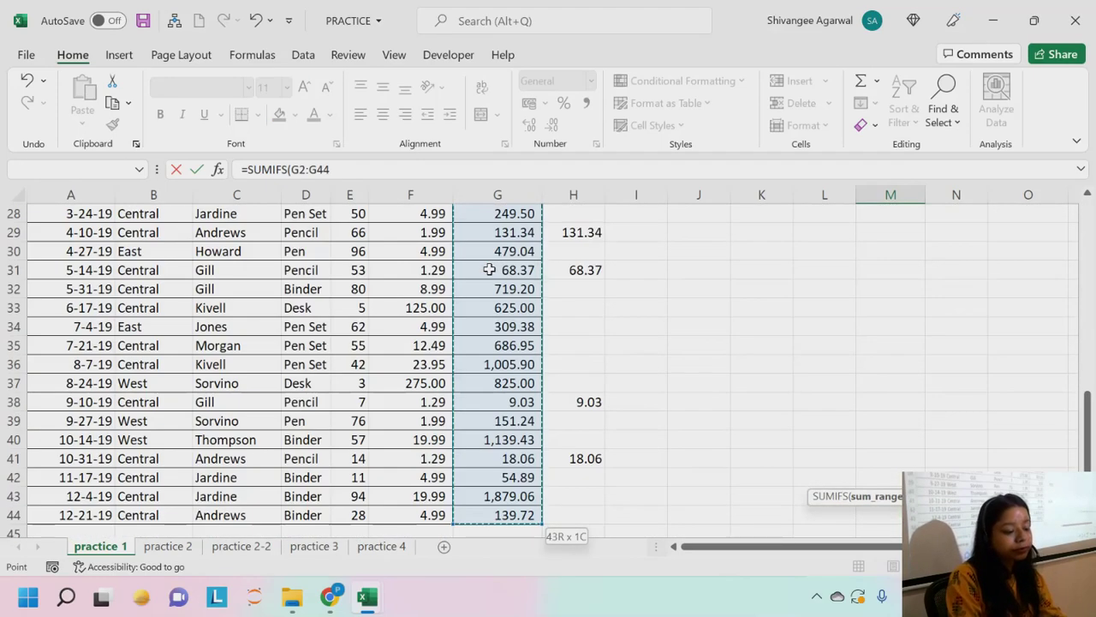
pyautogui.write(',')
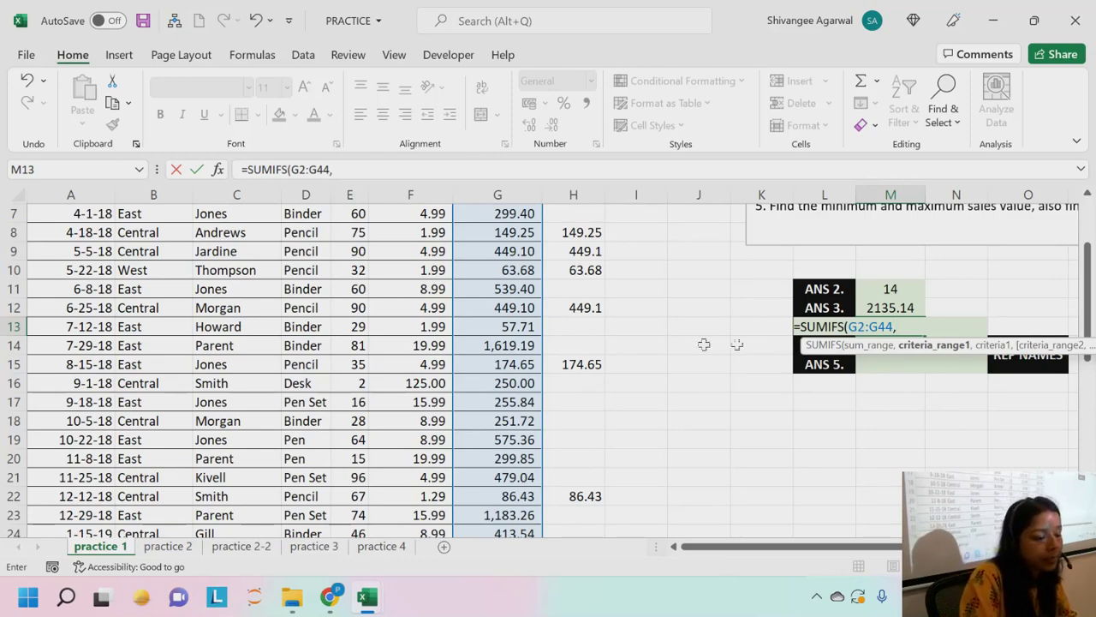
pyautogui.scroll(2, 574, 318)
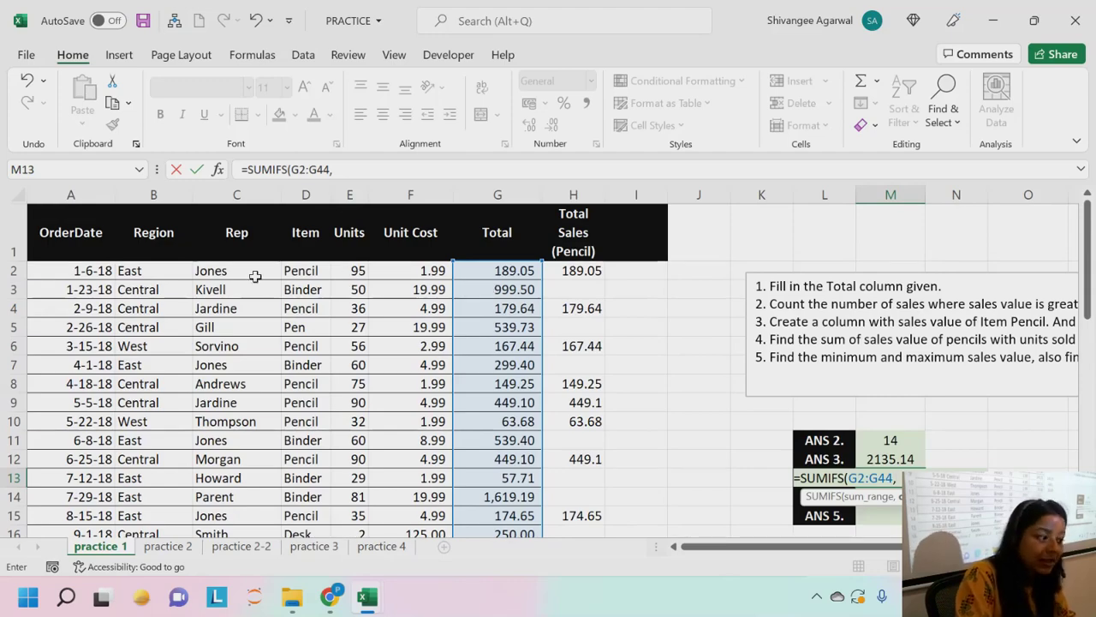
pyautogui.click(302, 273)
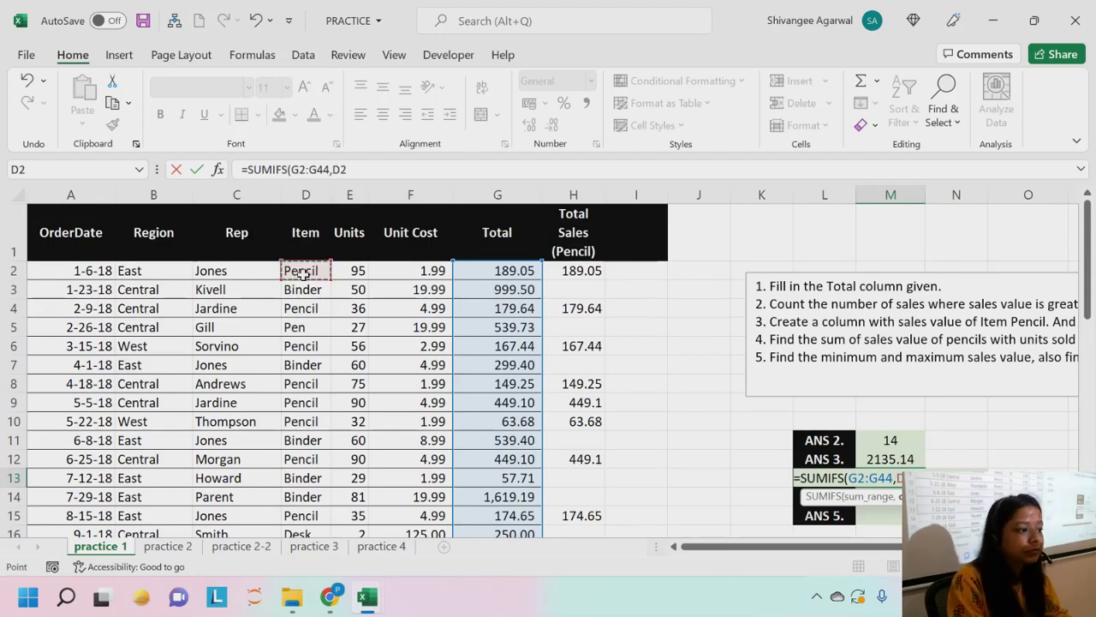
pyautogui.hotkey('ctrl', 'shift', 'Down')
pyautogui.write(',"Pencil')
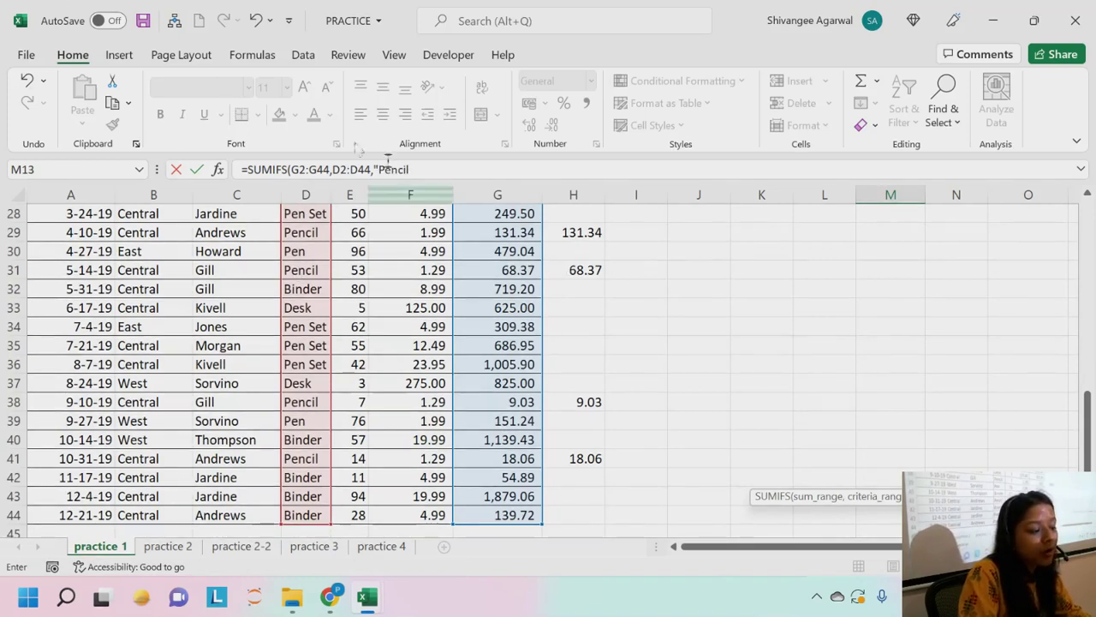
pyautogui.write('",')
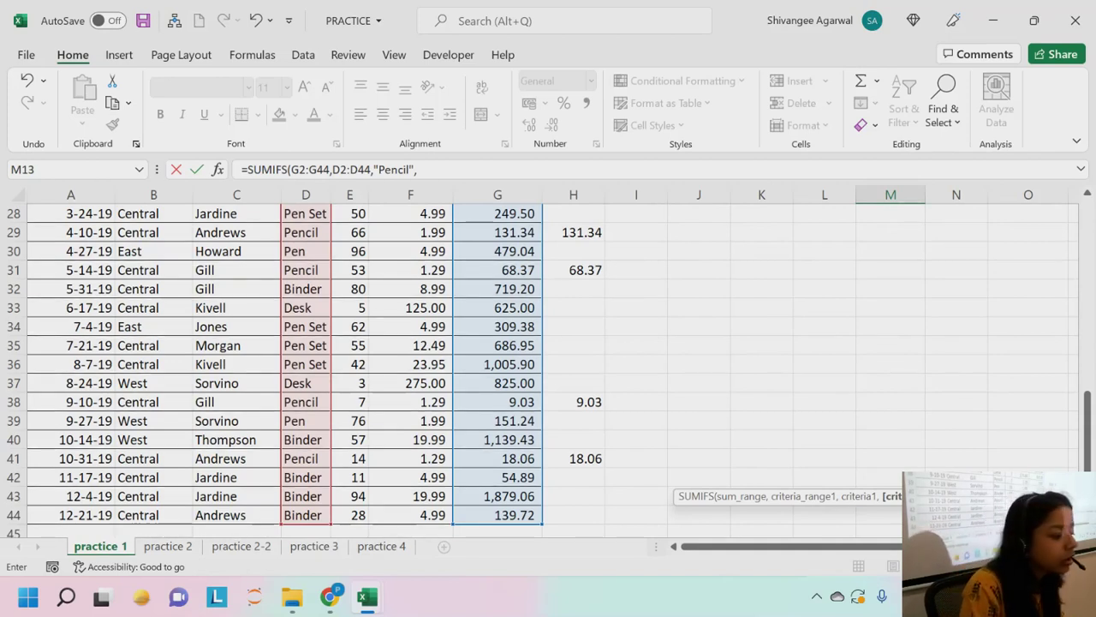
# Add the Units criterion E2:E44 ">50" and enter the formula, giving 1690.08.
pyautogui.scroll(9, 705, 440)
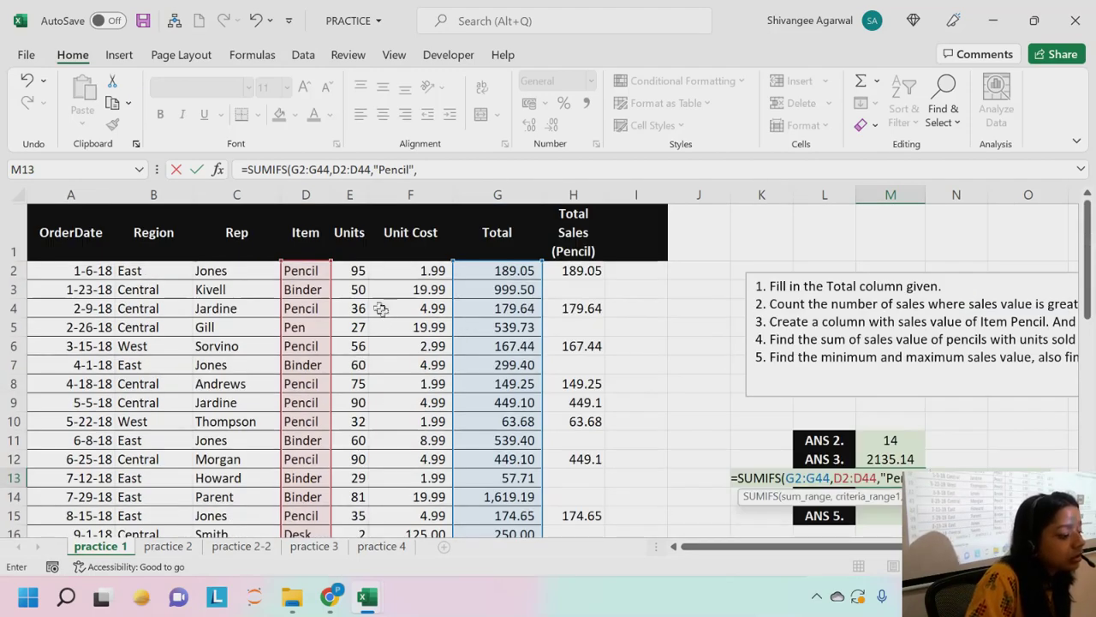
pyautogui.click(349, 271)
pyautogui.hotkey('ctrl', 'shift', 'Down')
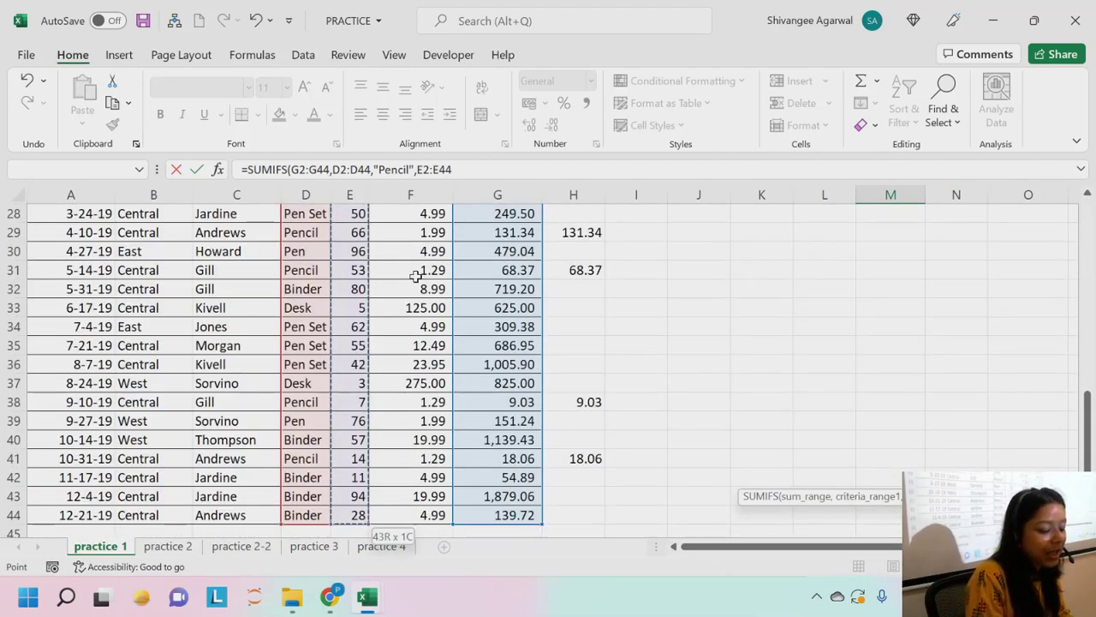
pyautogui.write(',"')
pyautogui.scroll(9, 496, 257)
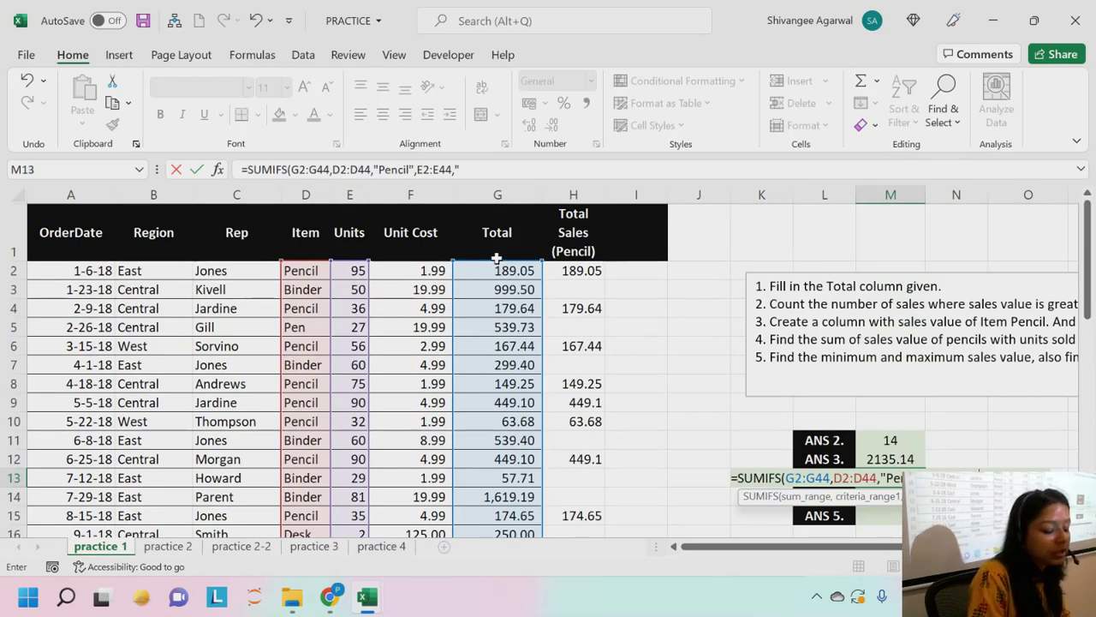
pyautogui.write('>50')
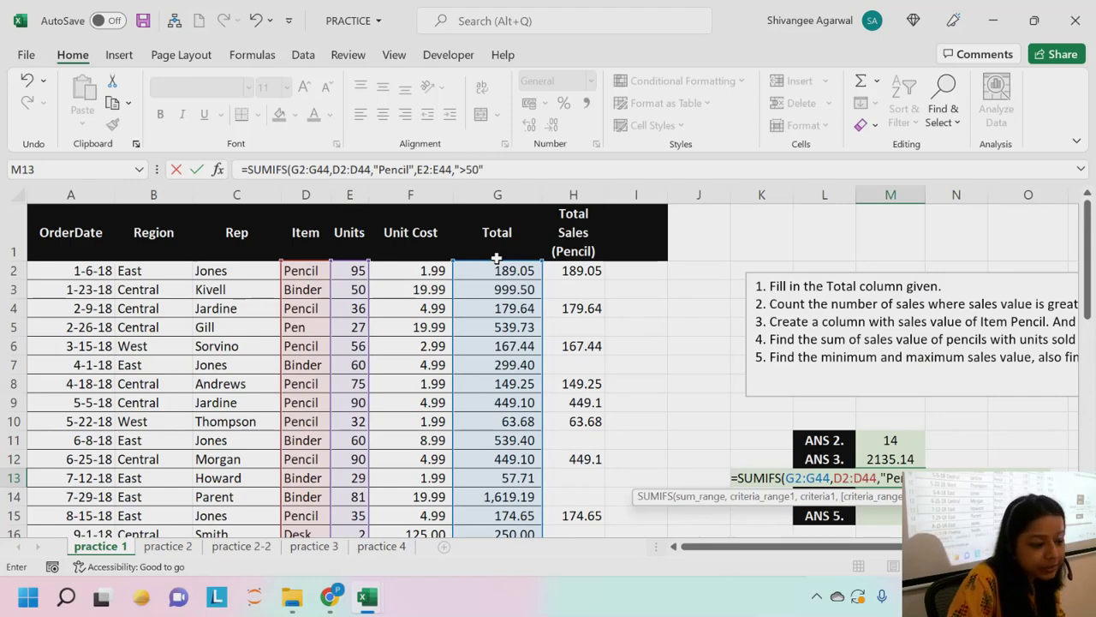
pyautogui.moveTo(830, 548); pyautogui.dragTo(803, 556)
pyautogui.write(')')
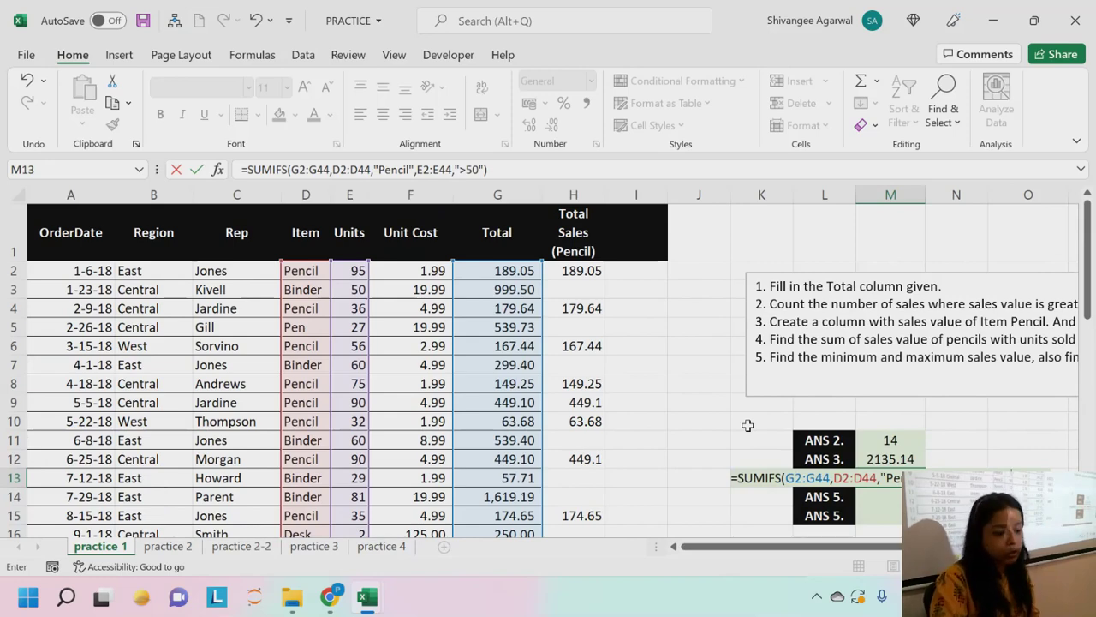
pyautogui.scroll(-2, 748, 425)
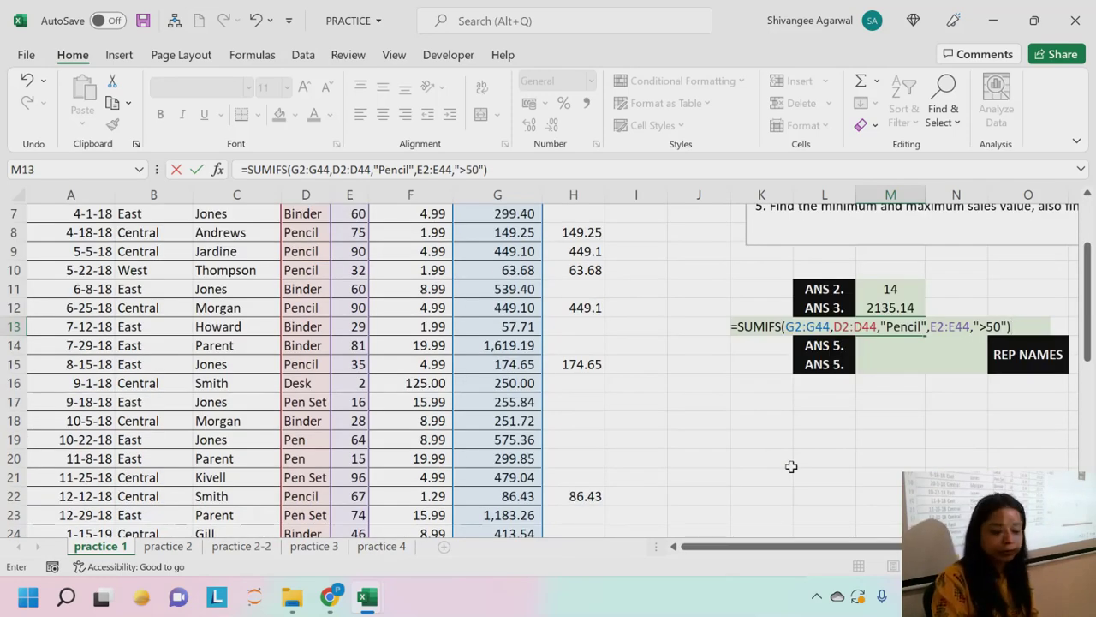
pyautogui.press('Return')
pyautogui.click(905, 326)
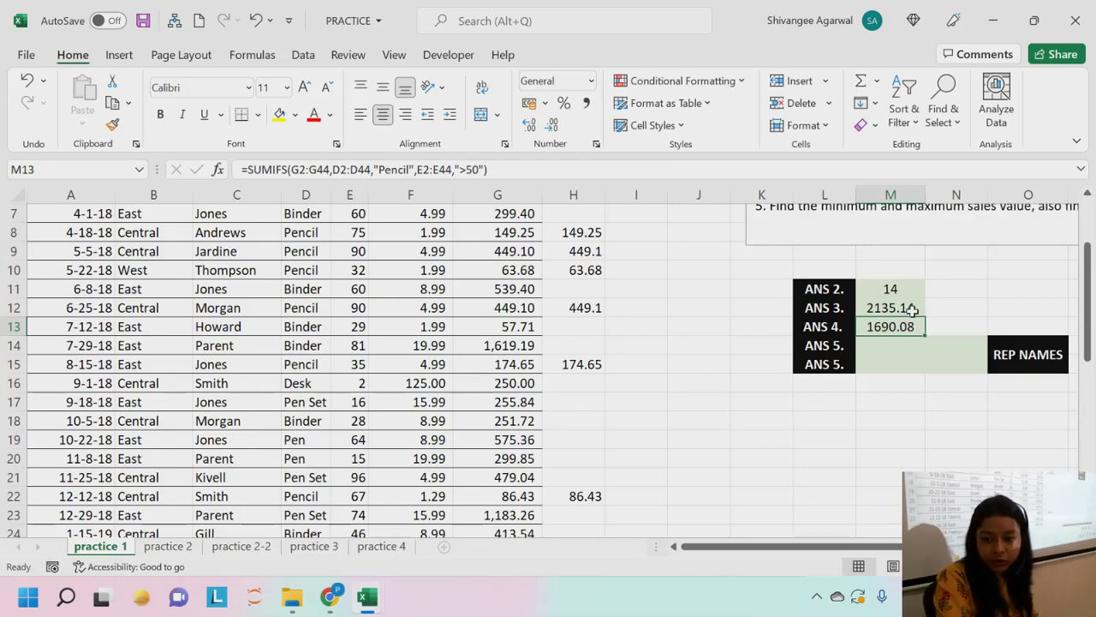
pyautogui.scroll(2, 911, 310)
pyautogui.scroll(-2, 824, 475)
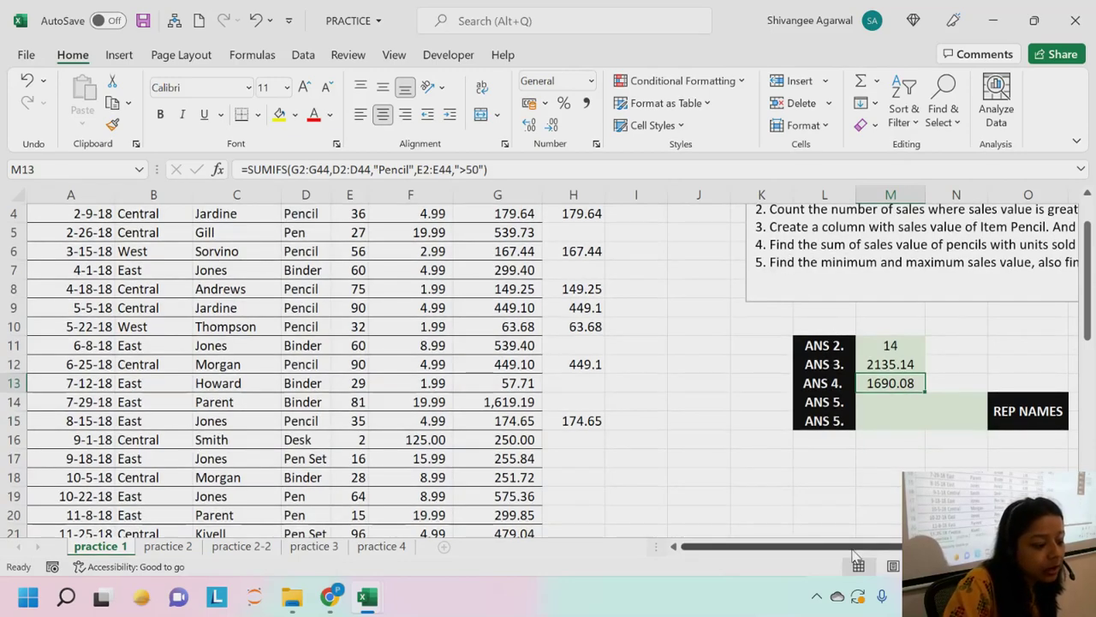
pyautogui.hscroll(3, 853, 555)
pyautogui.click(588, 264)
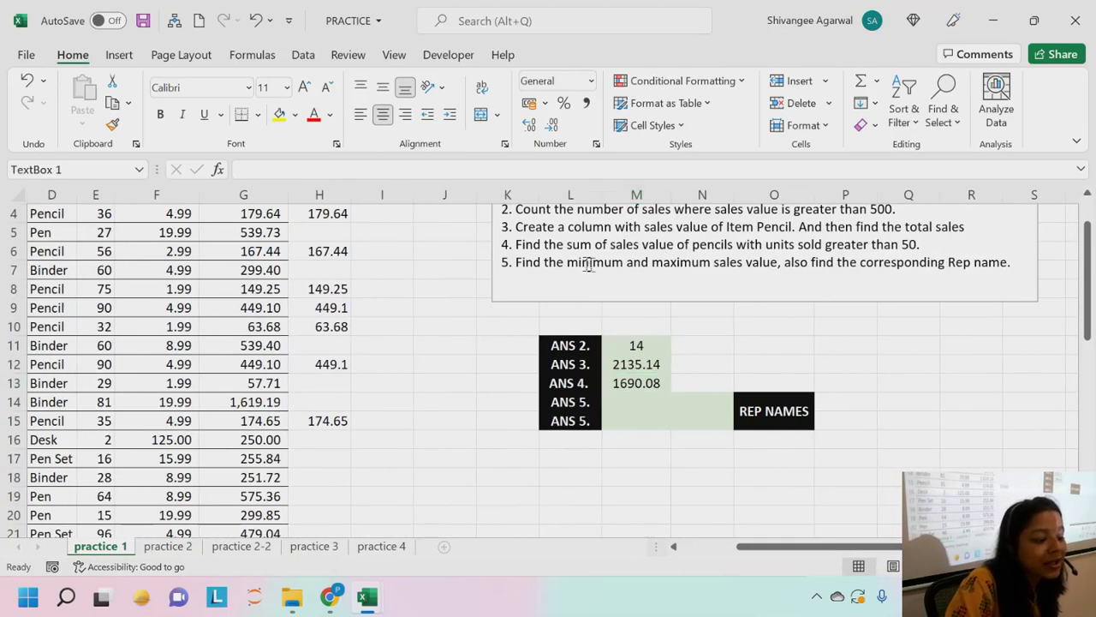
pyautogui.moveTo(588, 263); pyautogui.dragTo(753, 270)
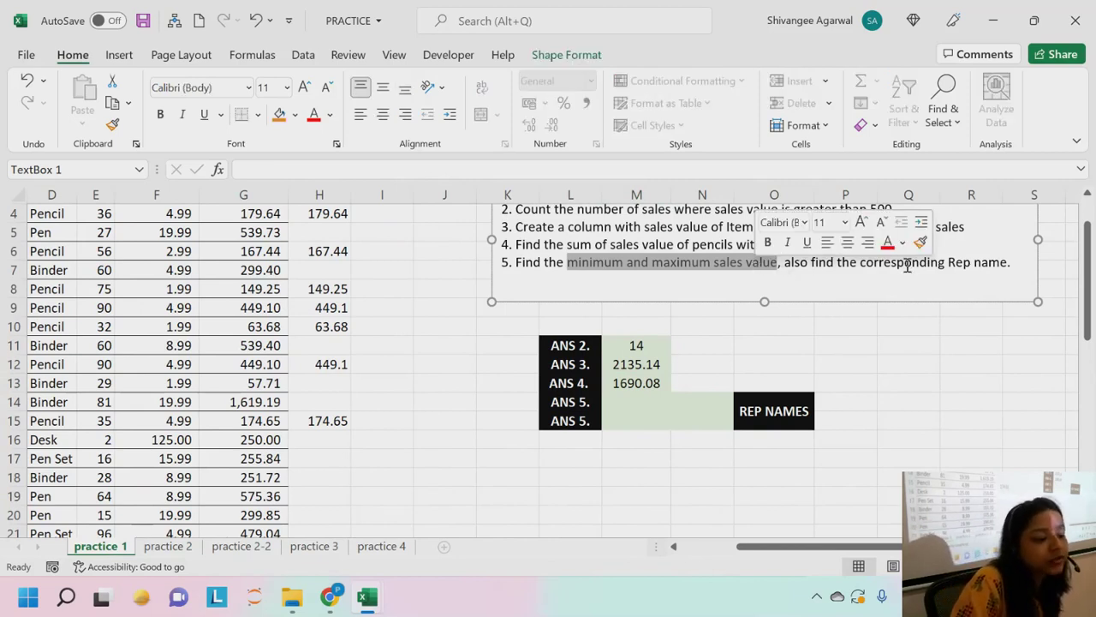
pyautogui.moveTo(860, 262); pyautogui.dragTo(1009, 262)
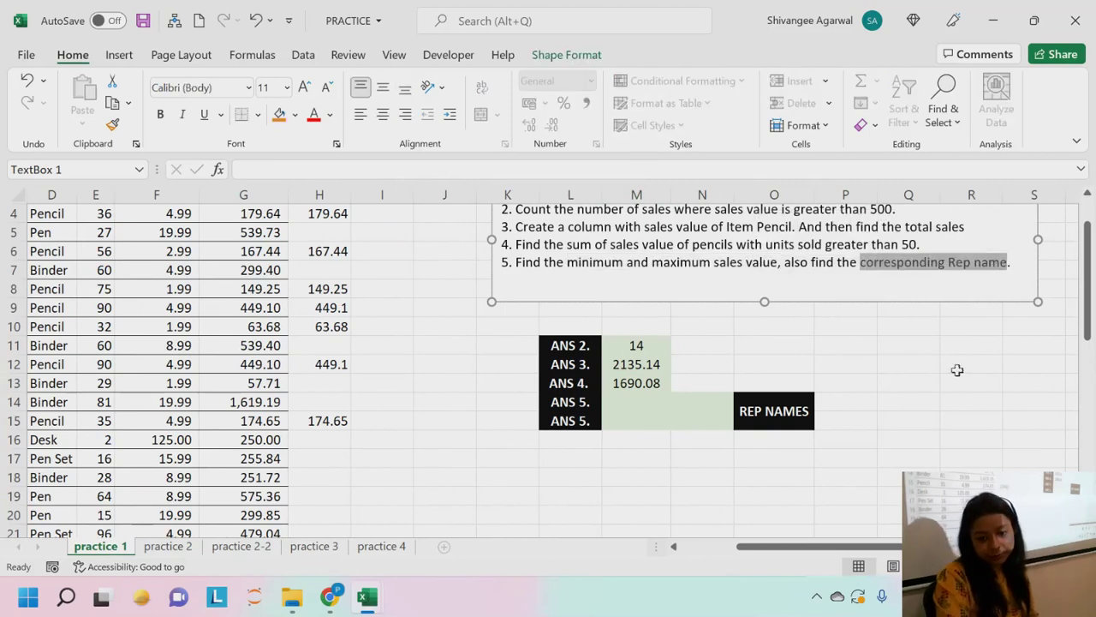
pyautogui.scroll(1, 945, 370)
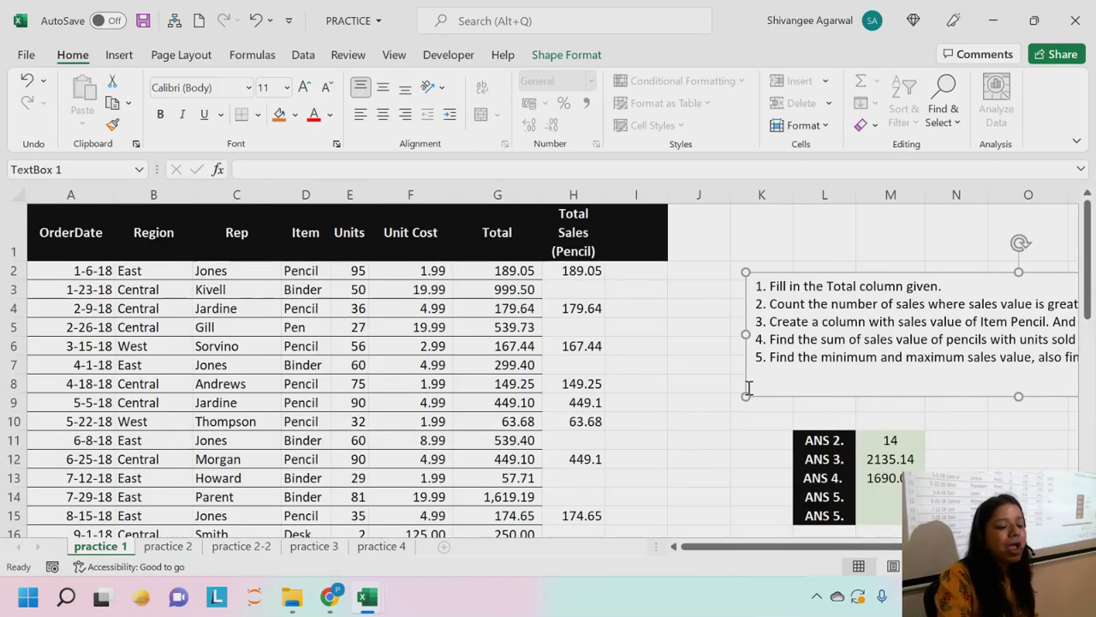
pyautogui.moveTo(511, 269); pyautogui.dragTo(495, 489)
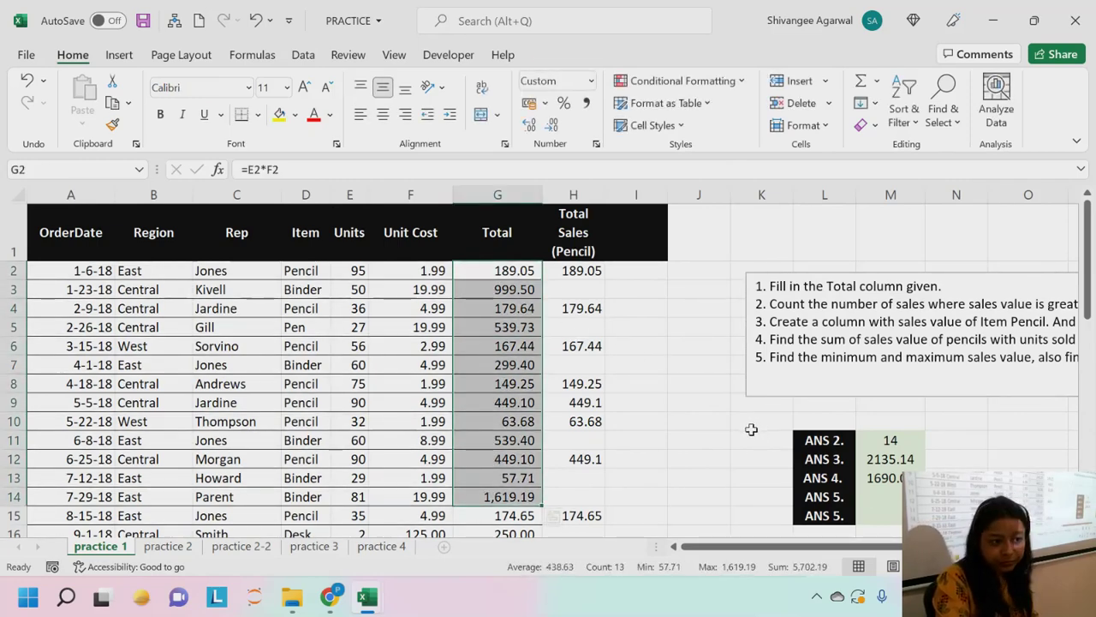
pyautogui.click(480, 327)
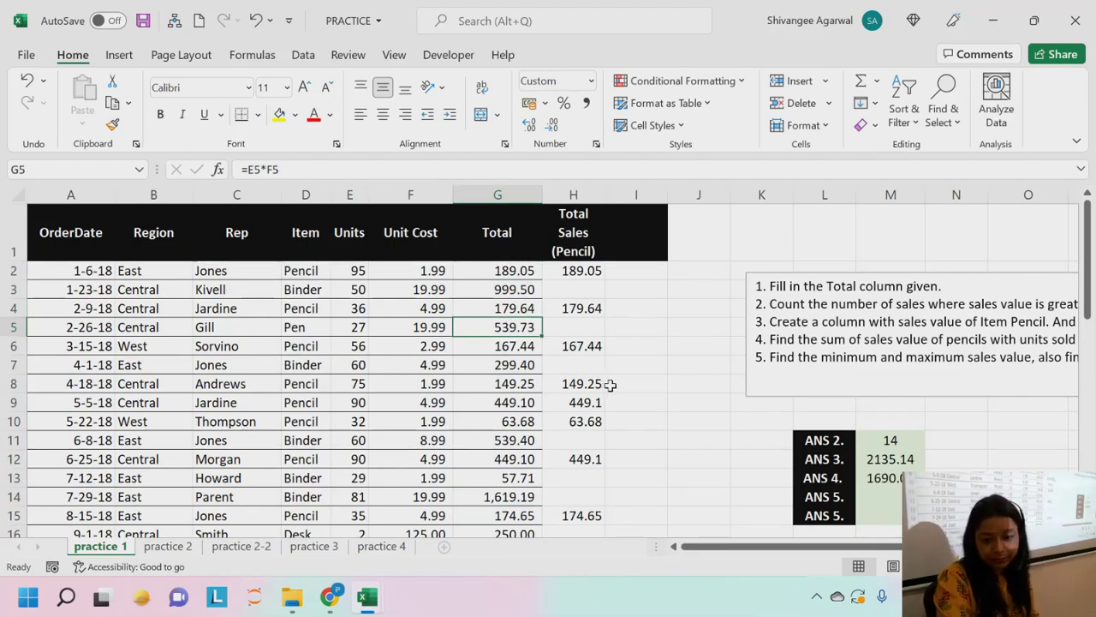
pyautogui.scroll(-1, 610, 384)
pyautogui.scroll(-1, 815, 384)
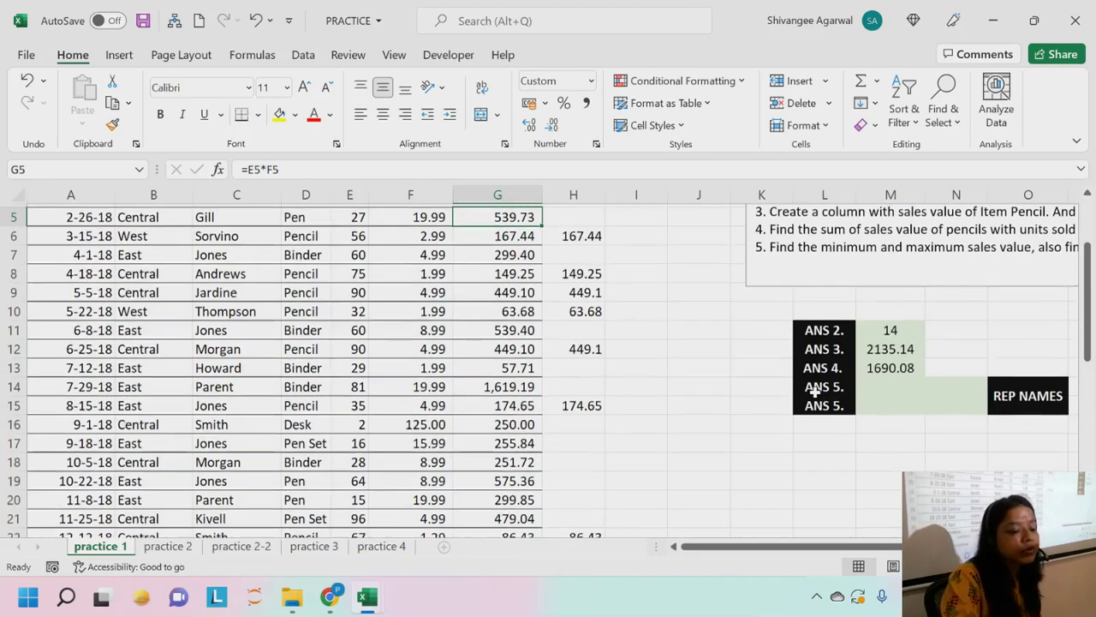
# Enter =MIN(G2:G44) in the first ANS 5 cell, giving 9.03.
pyautogui.click(883, 341)
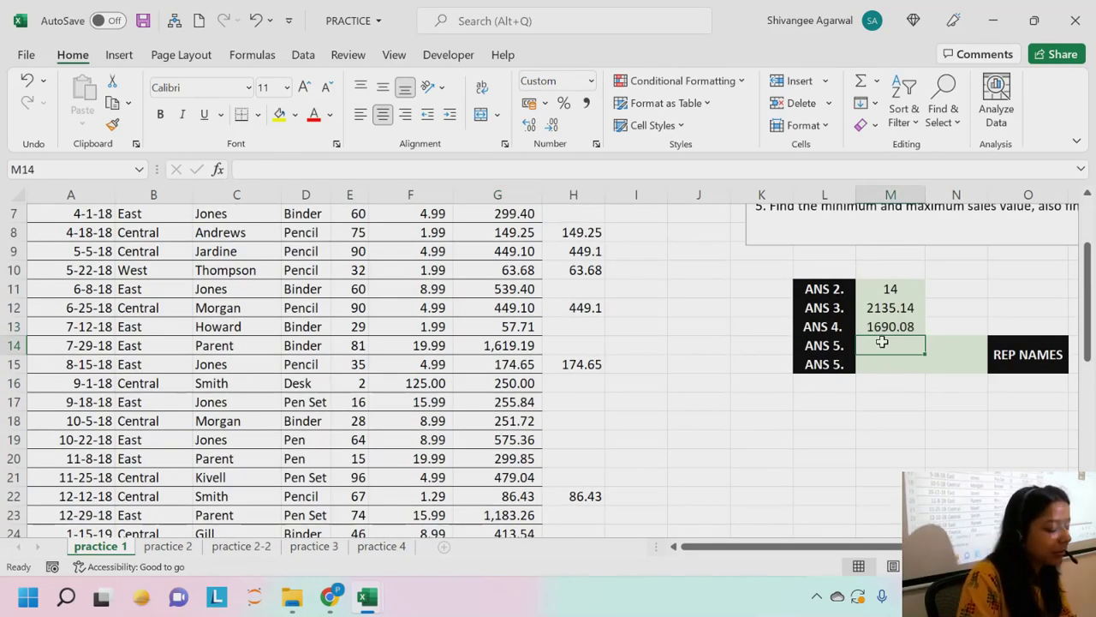
pyautogui.write('MIN(')
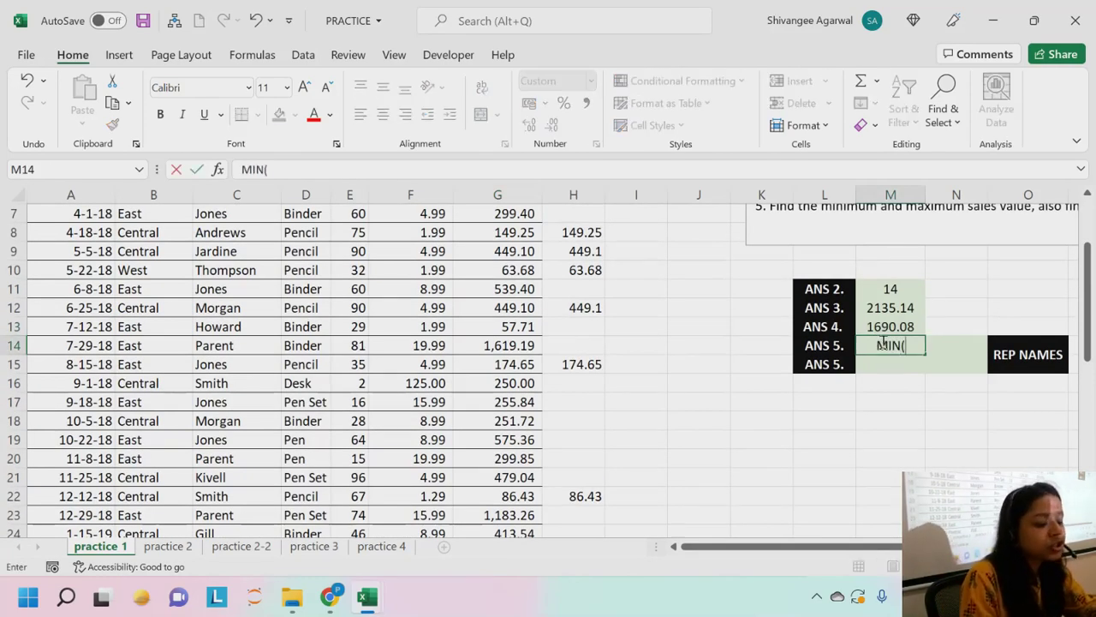
pyautogui.press('BackSpace')
pyautogui.press('BackSpace')
pyautogui.press('BackSpace')
pyautogui.press('BackSpace')
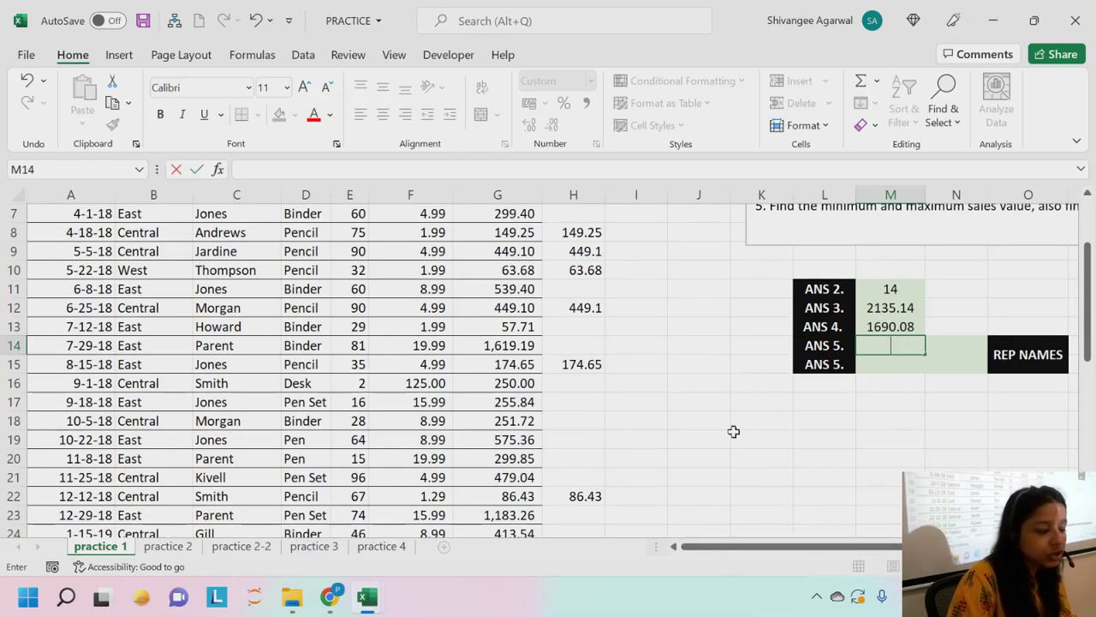
pyautogui.write('=MIN(')
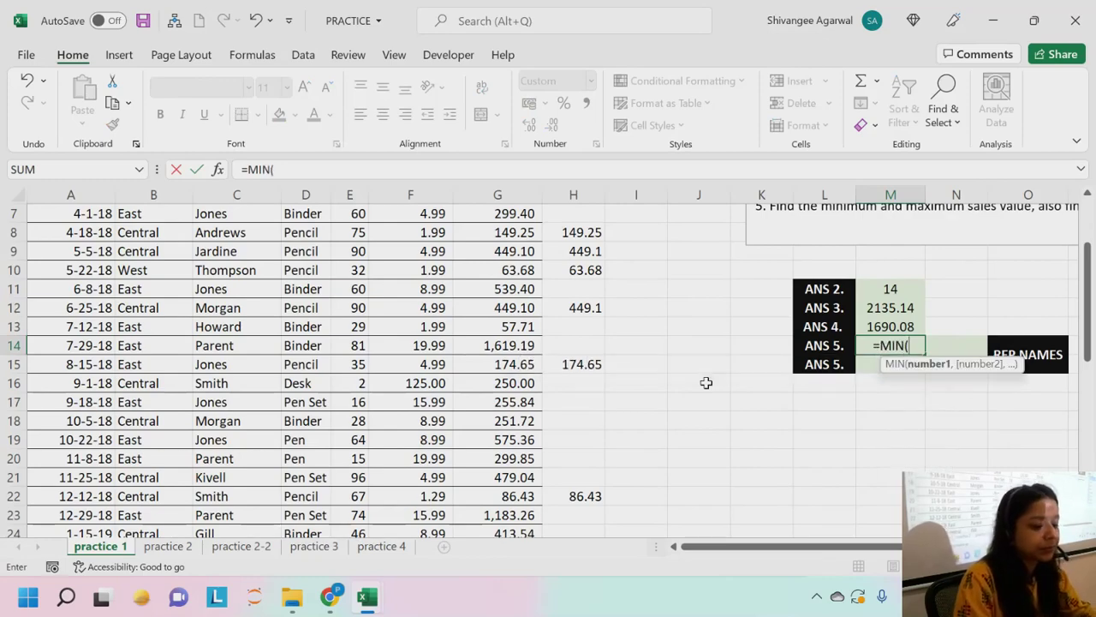
pyautogui.scroll(2, 505, 322)
pyautogui.click(511, 271)
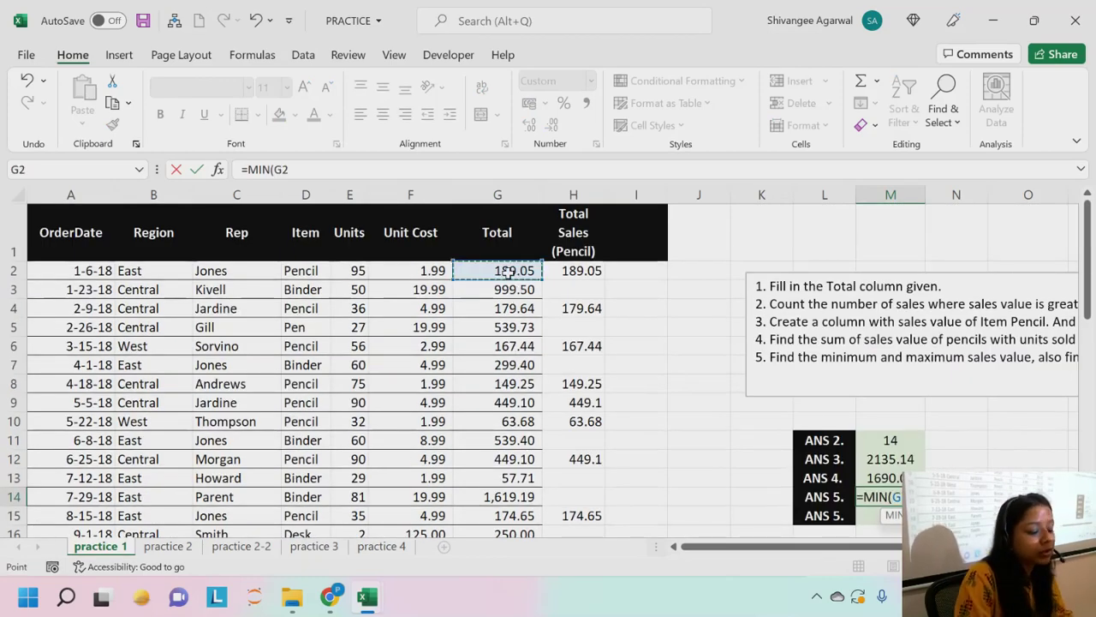
pyautogui.hotkey('ctrl', 'shift', 'Down')
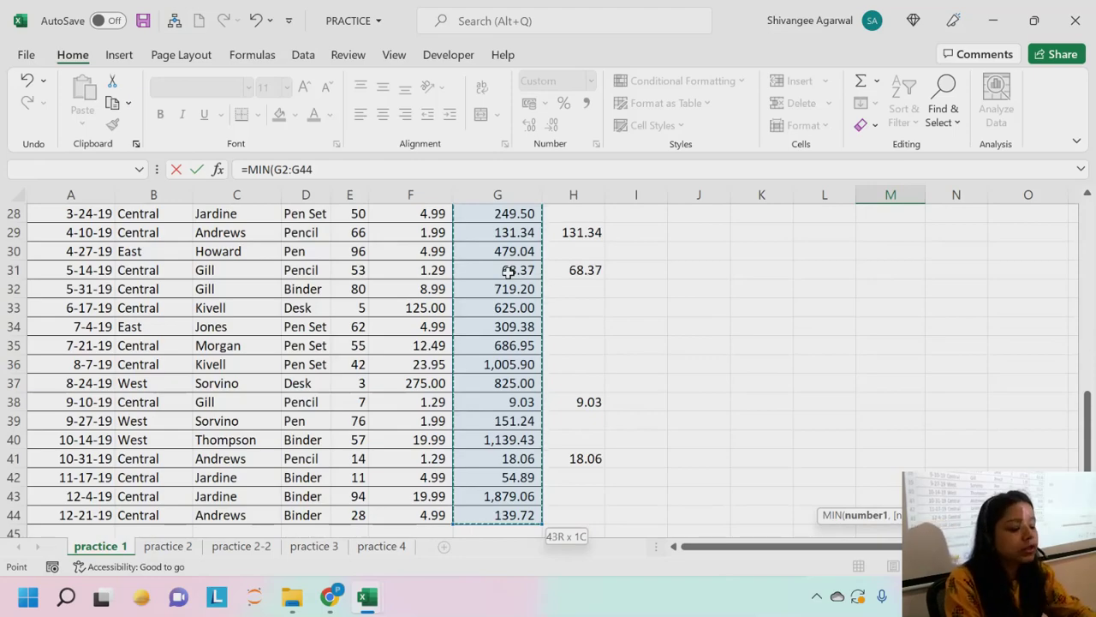
pyautogui.press('Return')
# Enter =MAX(G2:G44) in the second ANS 5 cell, giving 1,879.06.
pyautogui.scroll(3, 693, 242)
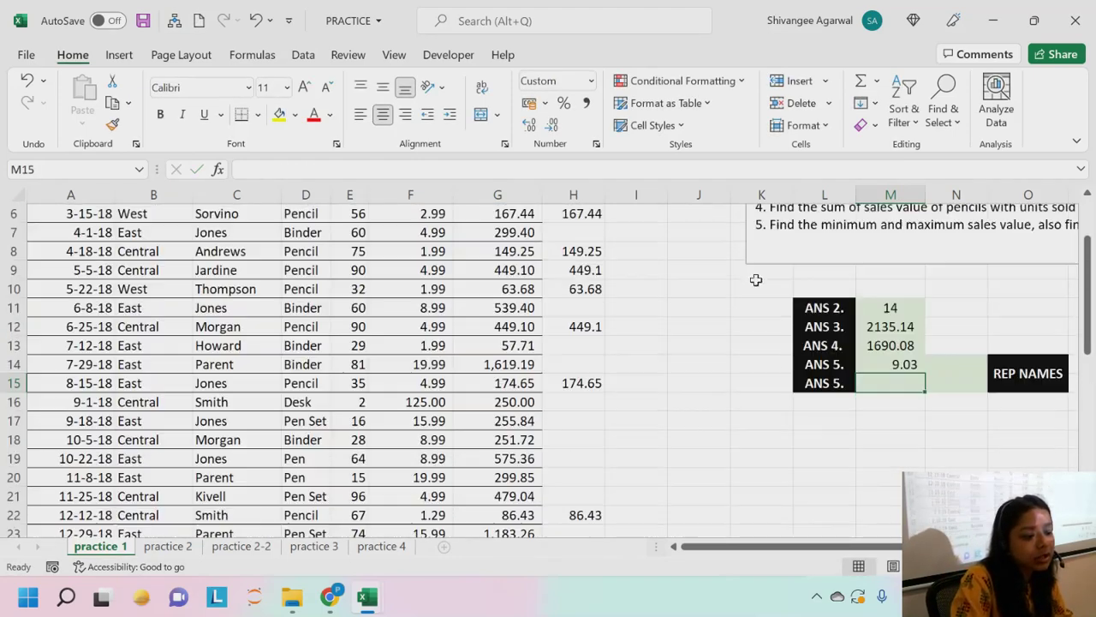
pyautogui.write('=MAX(')
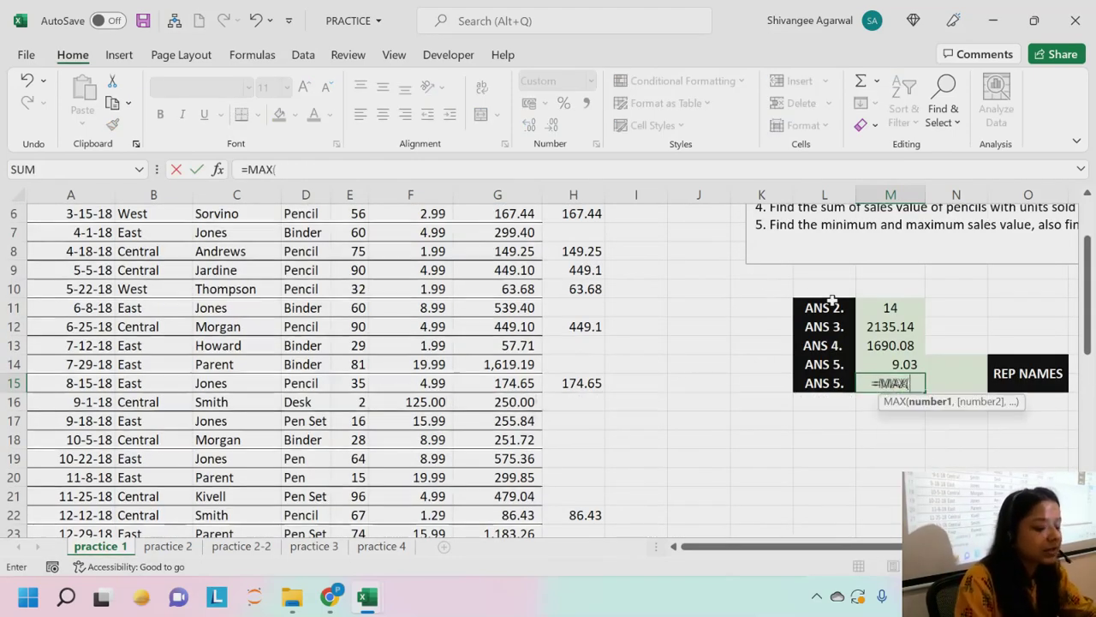
pyautogui.press('Left')
pyautogui.press('Left')
pyautogui.press('Left')
pyautogui.press('Left')
pyautogui.press('Left')
pyautogui.hotkey('ctrl', 'Left')
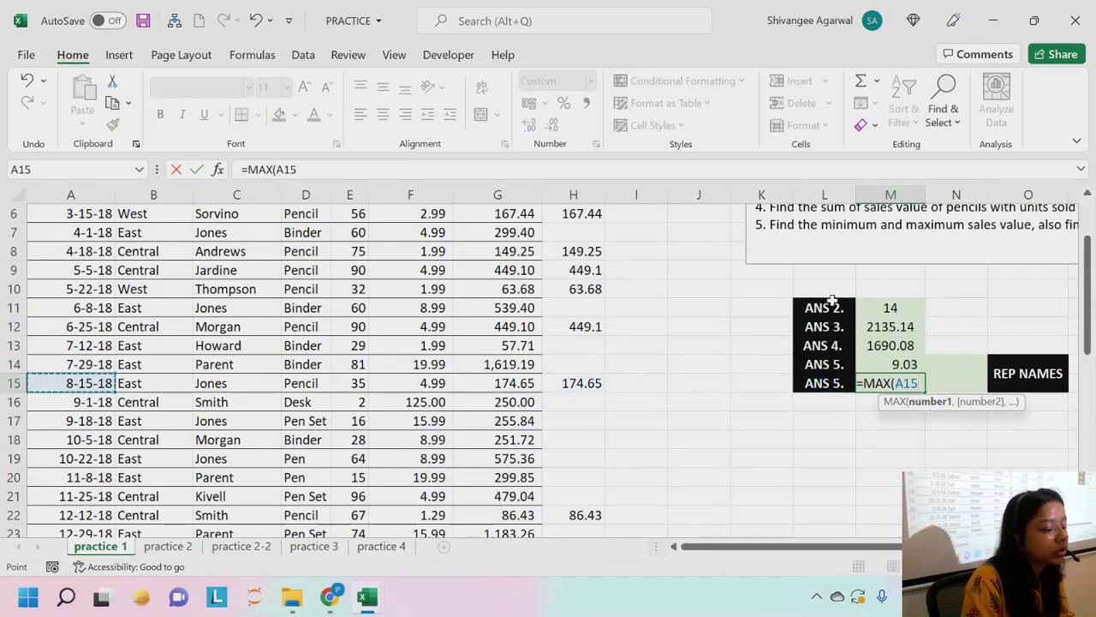
pyautogui.hotkey('ctrl', 'Right')
pyautogui.hotkey('ctrl', 'Up')
pyautogui.hotkey('ctrl', 'Up')
pyautogui.hotkey('ctrl', 'Up')
pyautogui.hotkey('ctrl', 'Up')
pyautogui.hotkey('ctrl', 'Up')
pyautogui.press('Left')
pyautogui.press('Down')
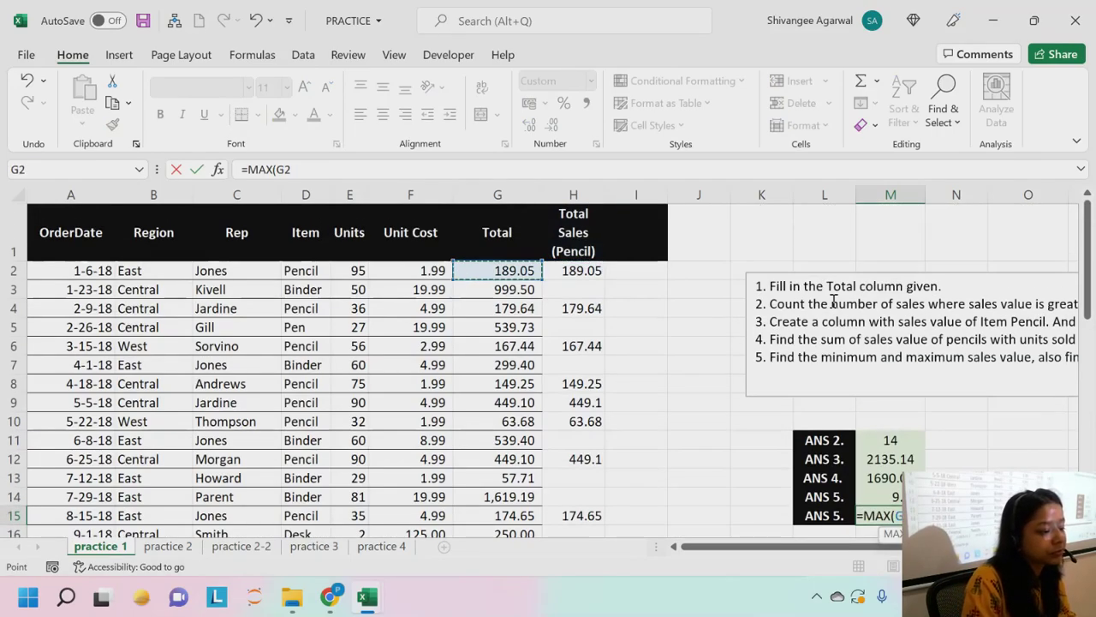
pyautogui.hotkey('ctrl', 'shift', 'Down')
pyautogui.press('Return')
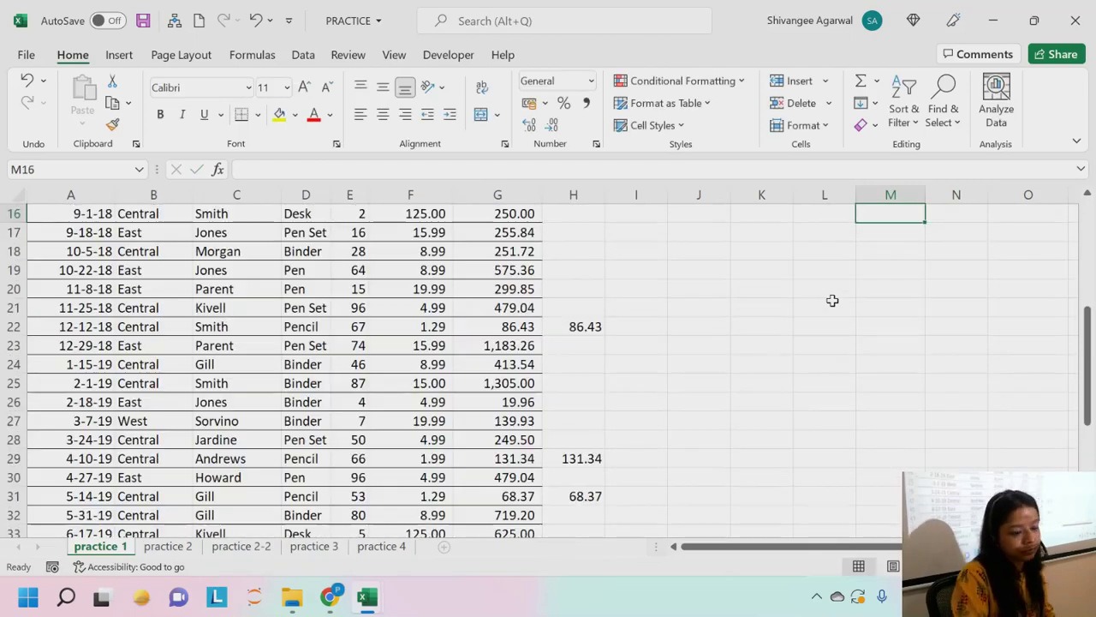
pyautogui.scroll(5, 832, 301)
pyautogui.click(493, 231)
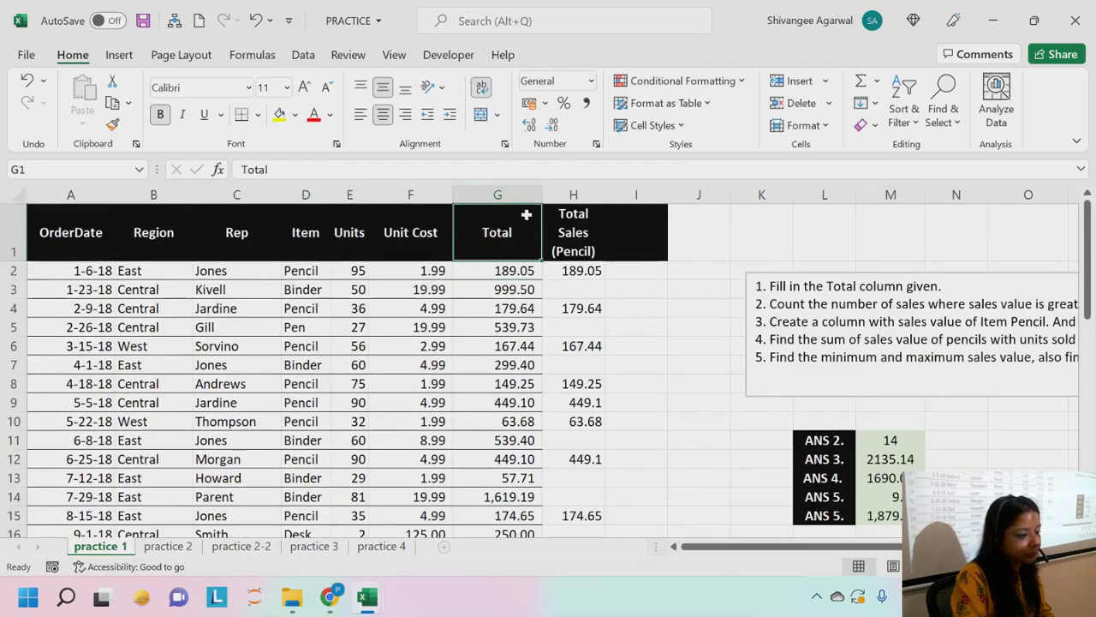
pyautogui.doubleClick(543, 194)
pyautogui.click(765, 239)
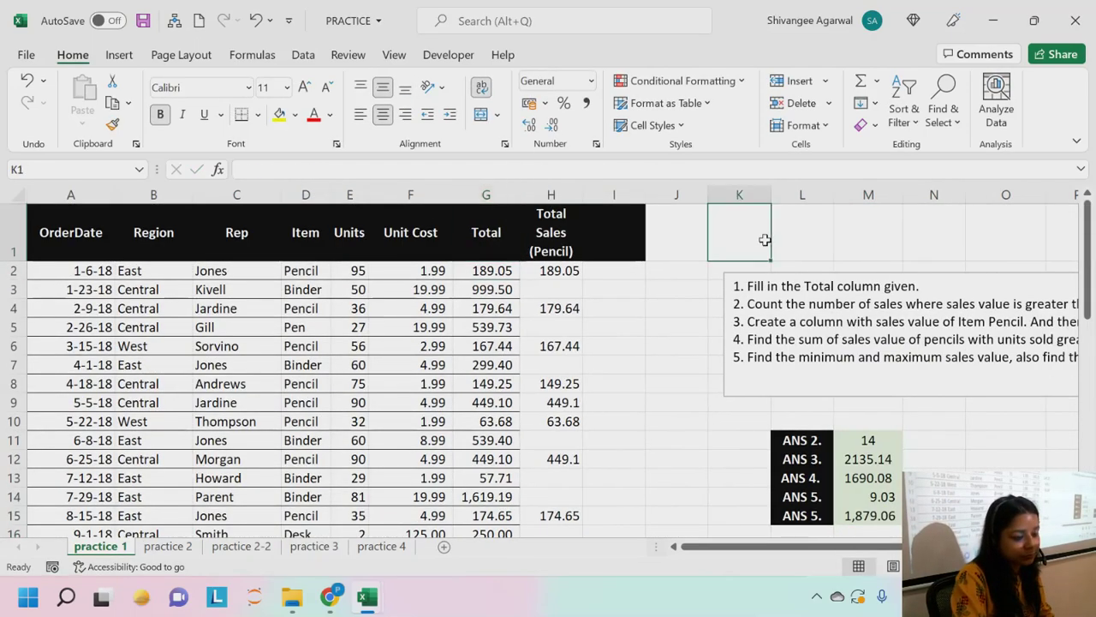
pyautogui.click(802, 265)
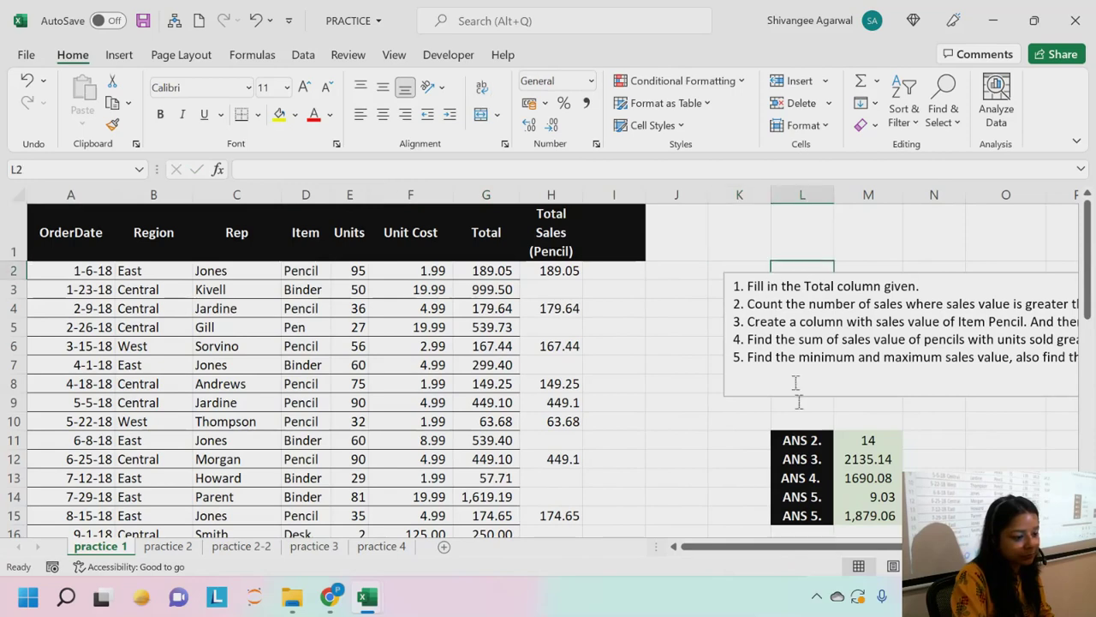
pyautogui.click(732, 279)
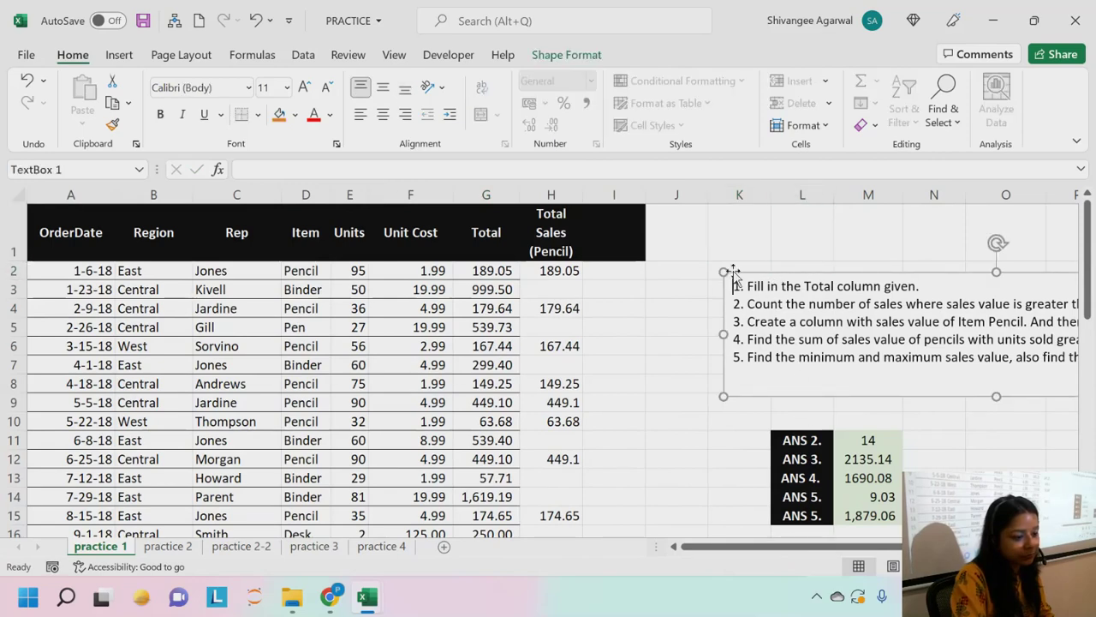
pyautogui.moveTo(733, 272); pyautogui.dragTo(734, 207)
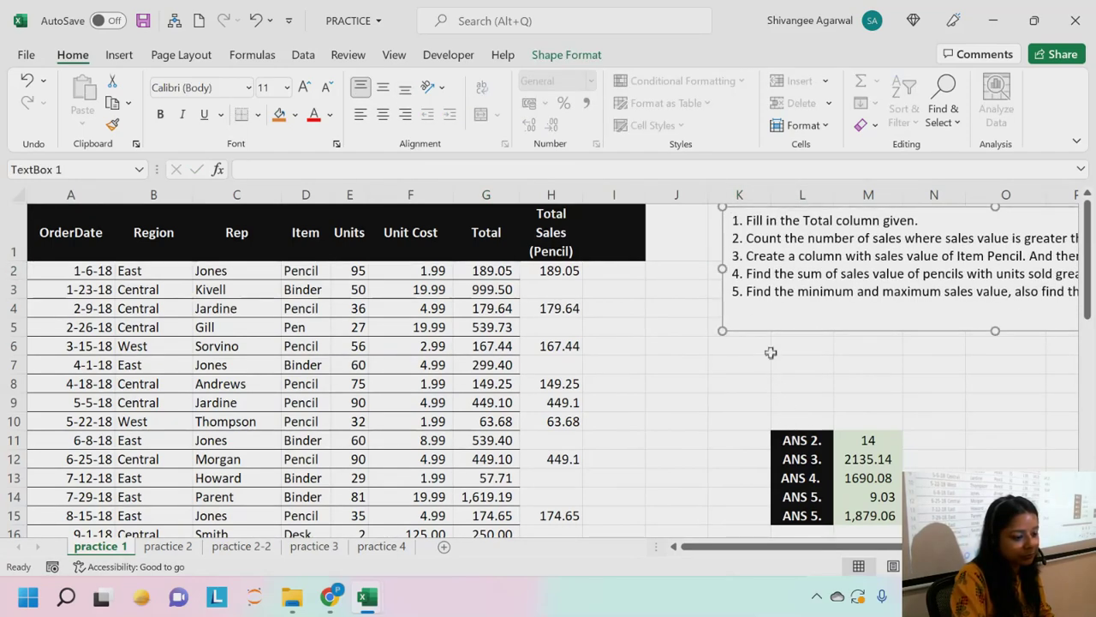
pyautogui.moveTo(759, 348); pyautogui.dragTo(1048, 420)
pyautogui.click(802, 102)
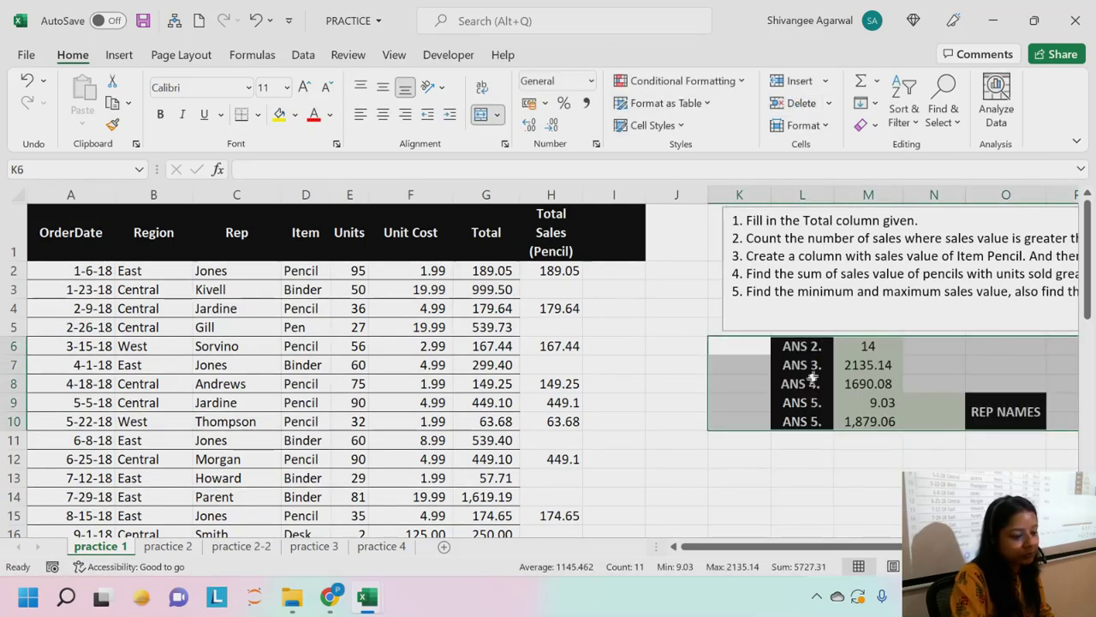
pyautogui.click(737, 401)
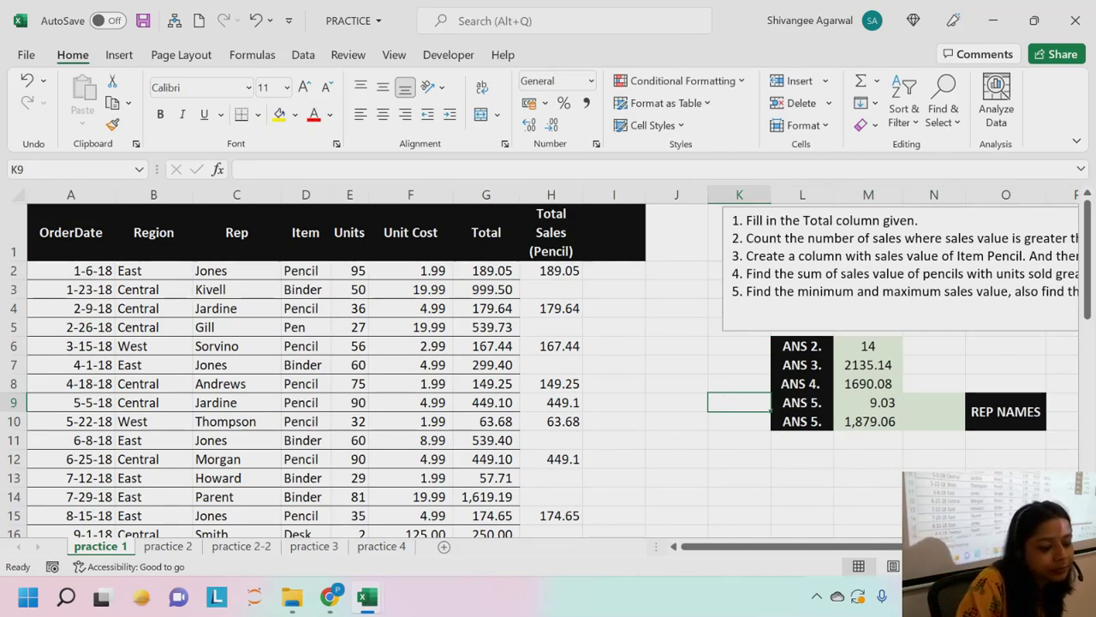
pyautogui.click(869, 403)
pyautogui.click(868, 420)
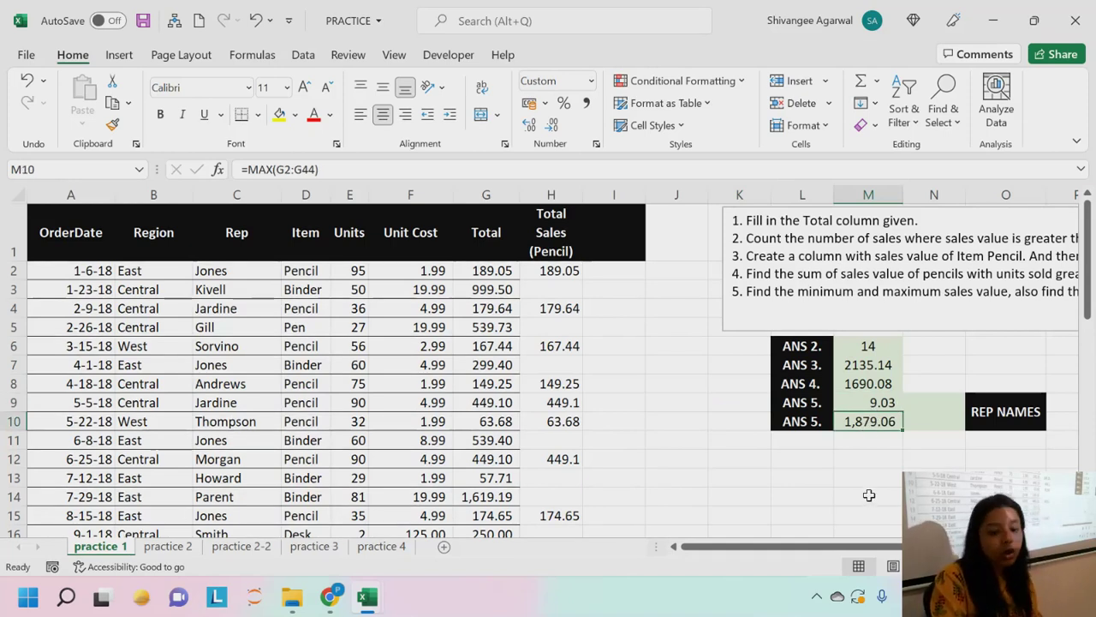
pyautogui.click(934, 405)
pyautogui.click(934, 423)
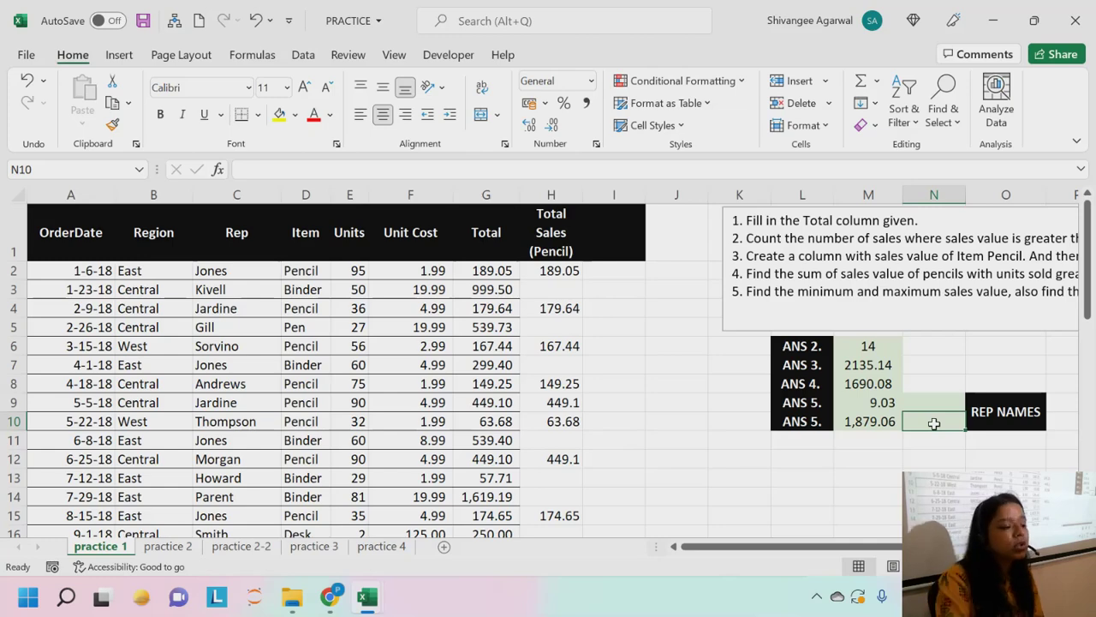
# Auto-fit columns A–H, paint I1's black header style onto J1, and enter 'Min Sales' in I1.
pyautogui.moveTo(73, 194); pyautogui.dragTo(582, 194)
pyautogui.doubleClick(582, 195)
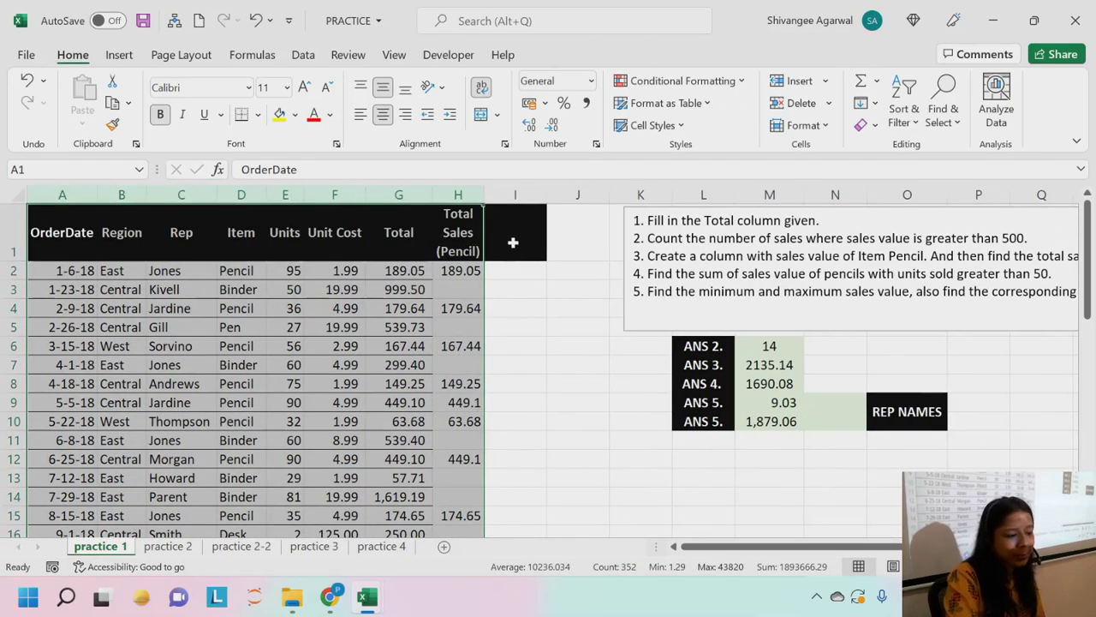
pyautogui.click(513, 243)
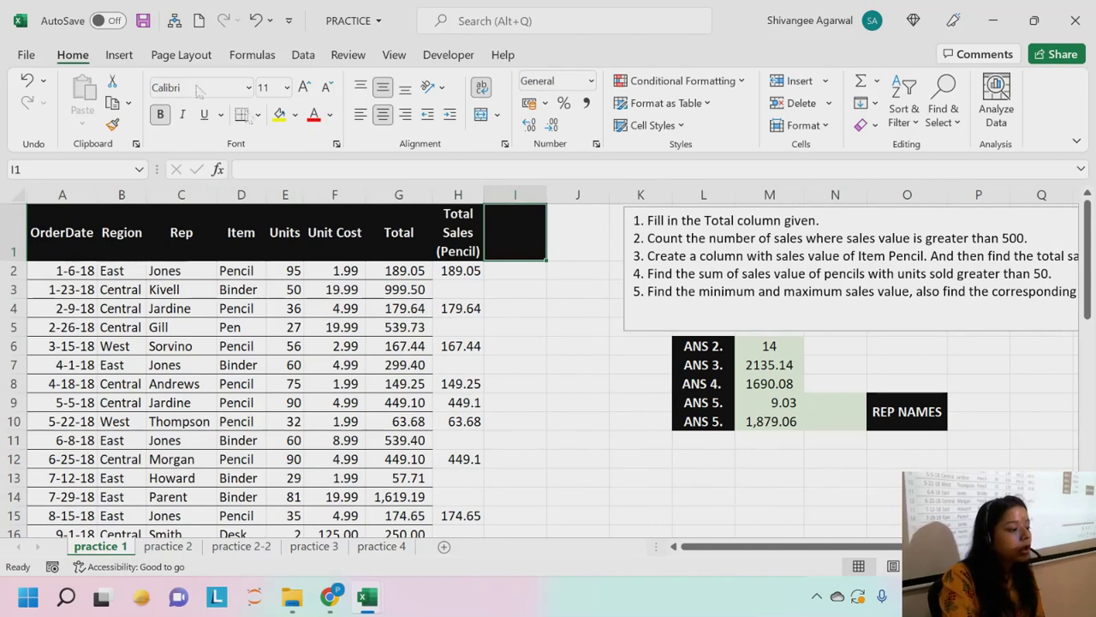
pyautogui.click(112, 124)
pyautogui.click(555, 232)
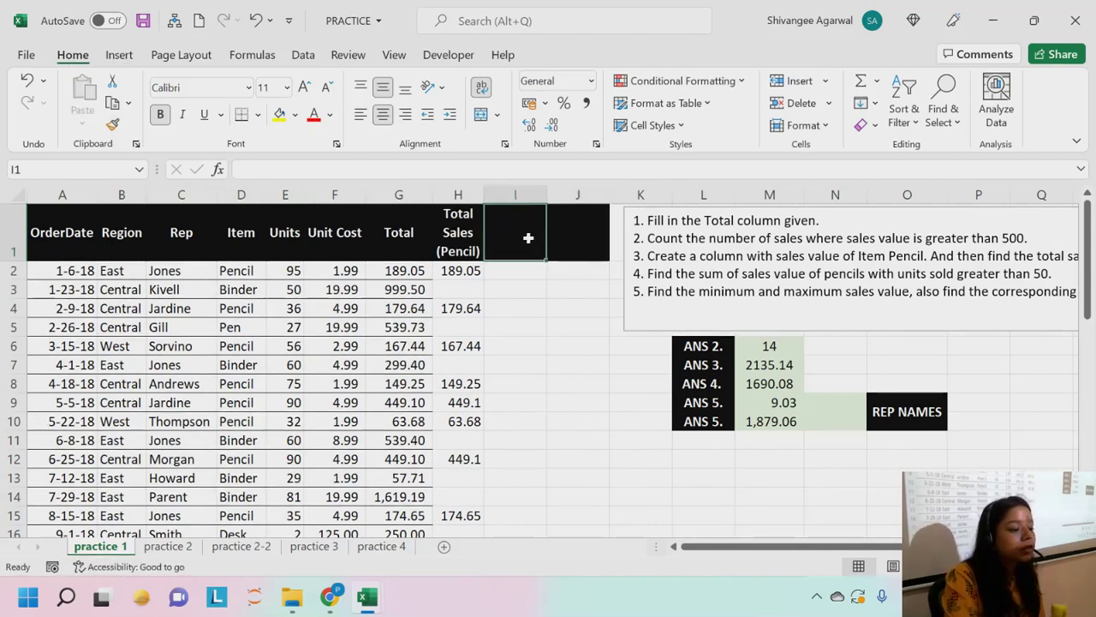
pyautogui.write('M')
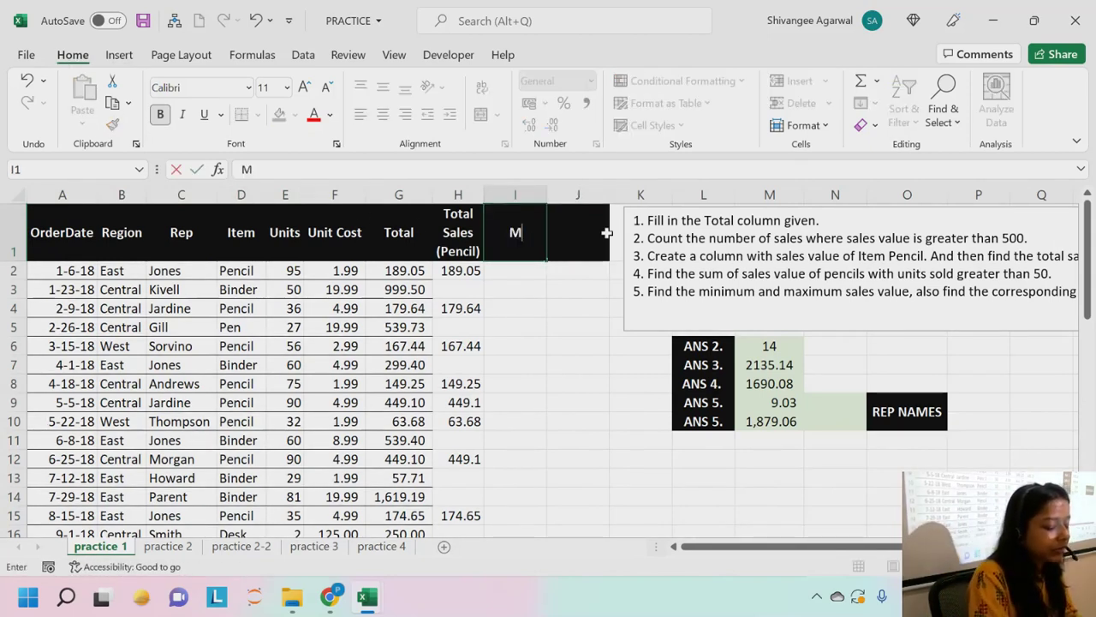
pyautogui.write('in Sales')
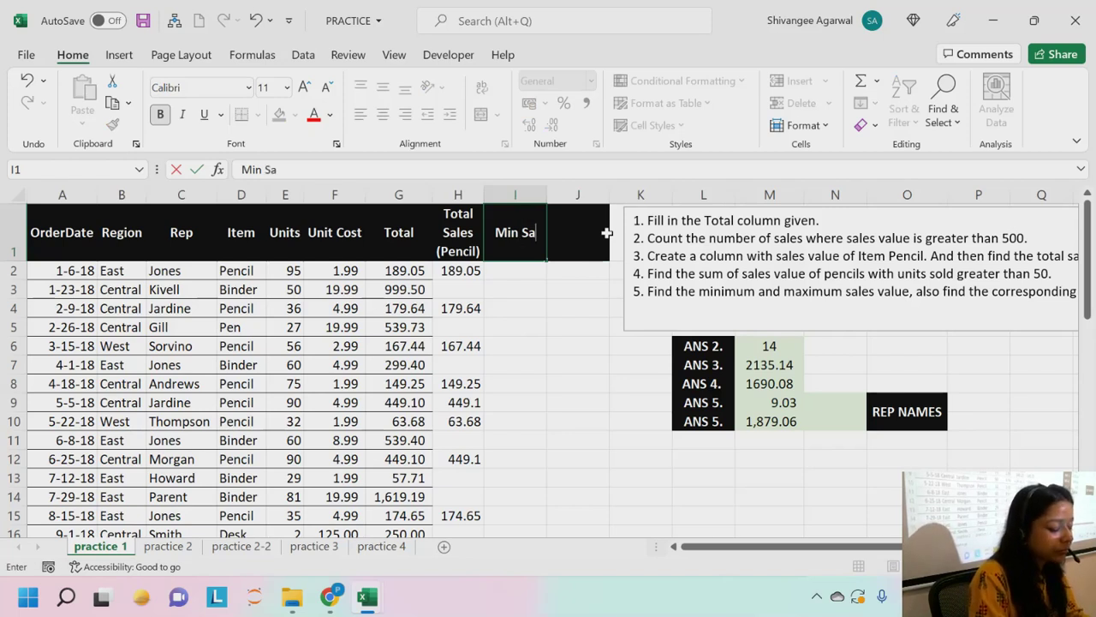
pyautogui.press('Return')
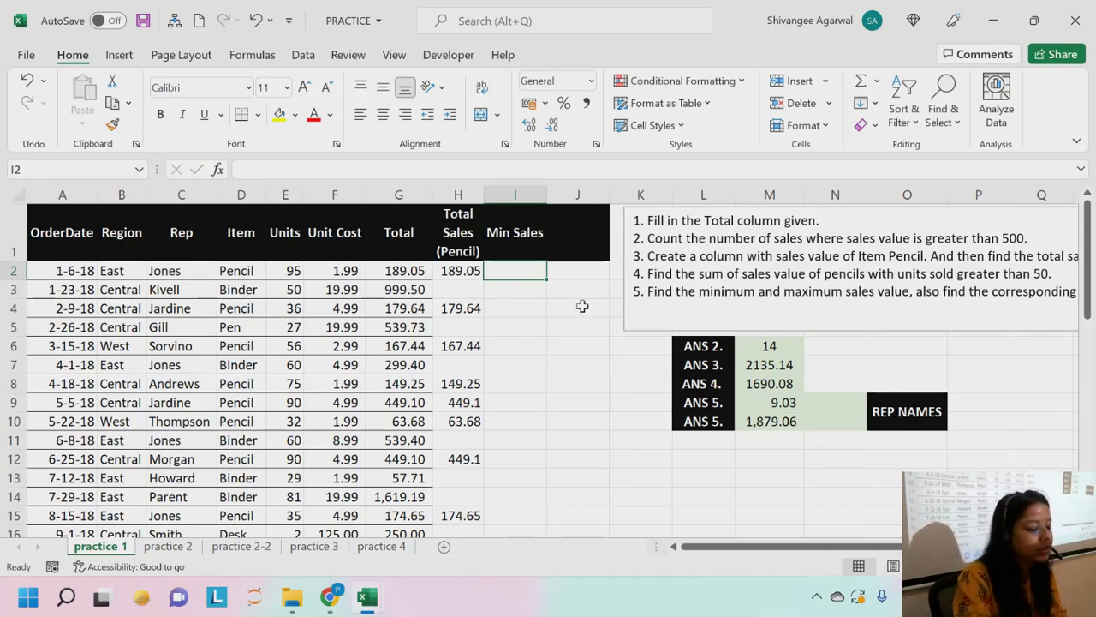
# Enter =IF(G2=$M$9,C2,"") in I2 to return the rep name at the minimum sale.
pyautogui.write('=IF')
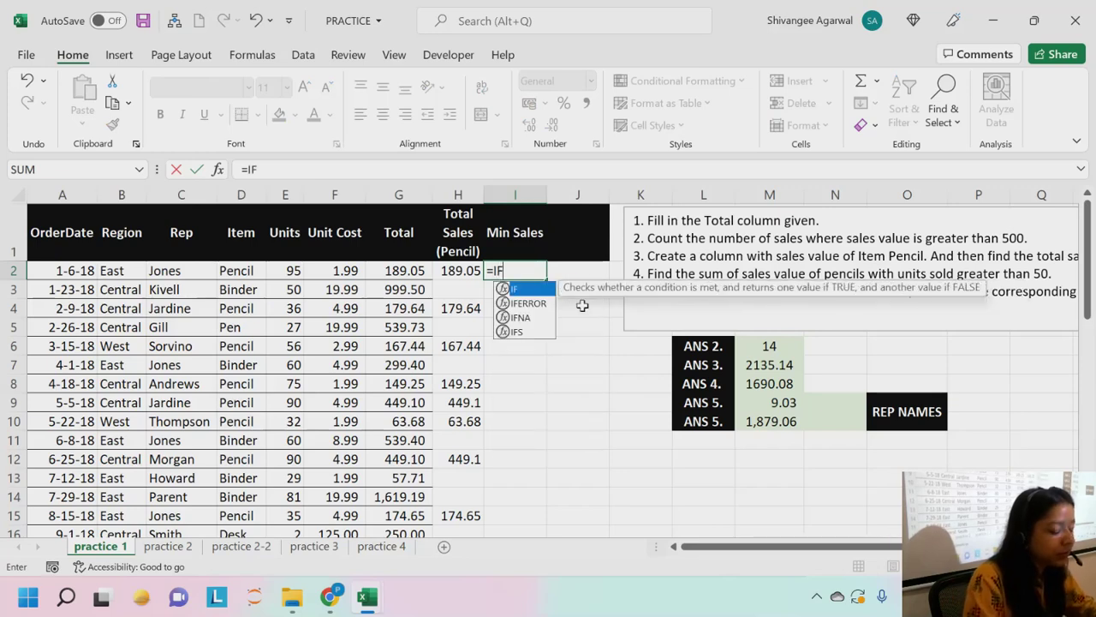
pyautogui.write('(')
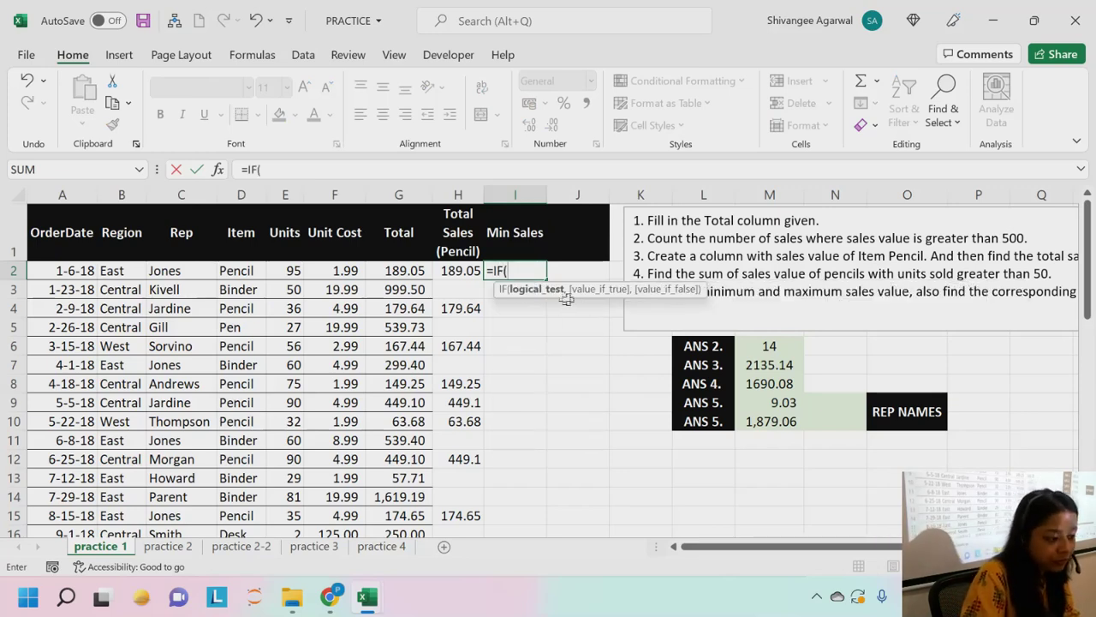
pyautogui.click(423, 270)
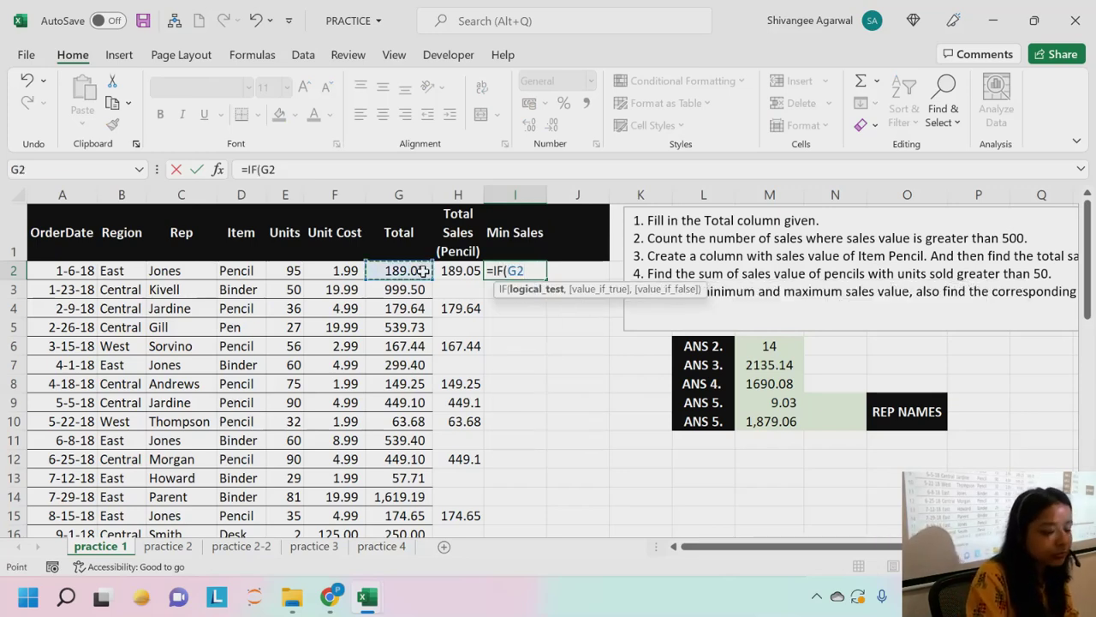
pyautogui.write('=')
pyautogui.click(771, 403)
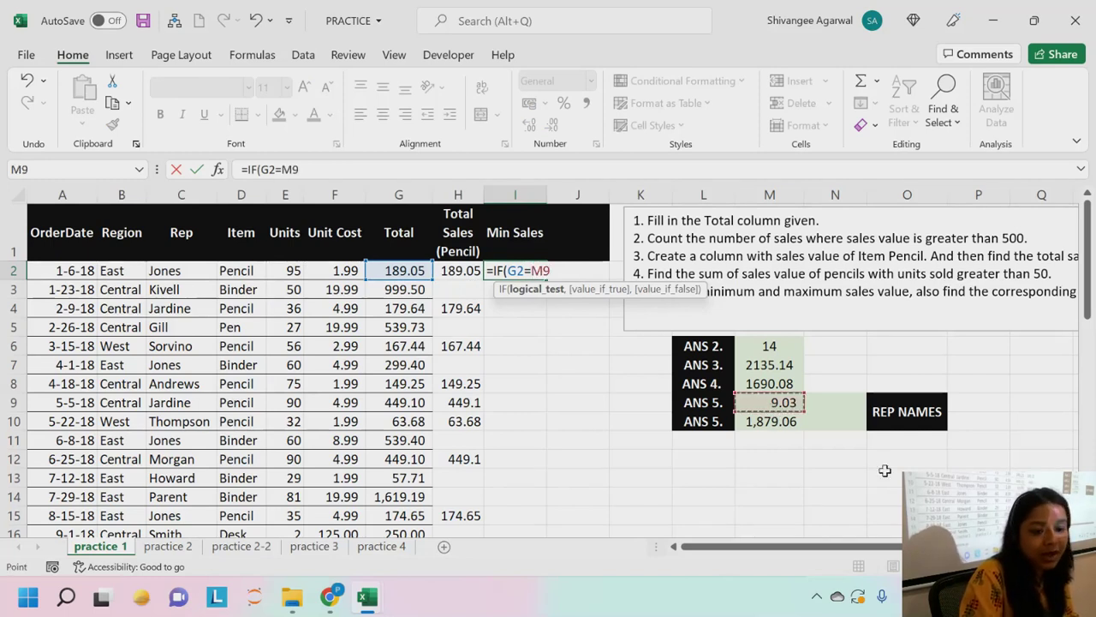
pyautogui.press('F4')
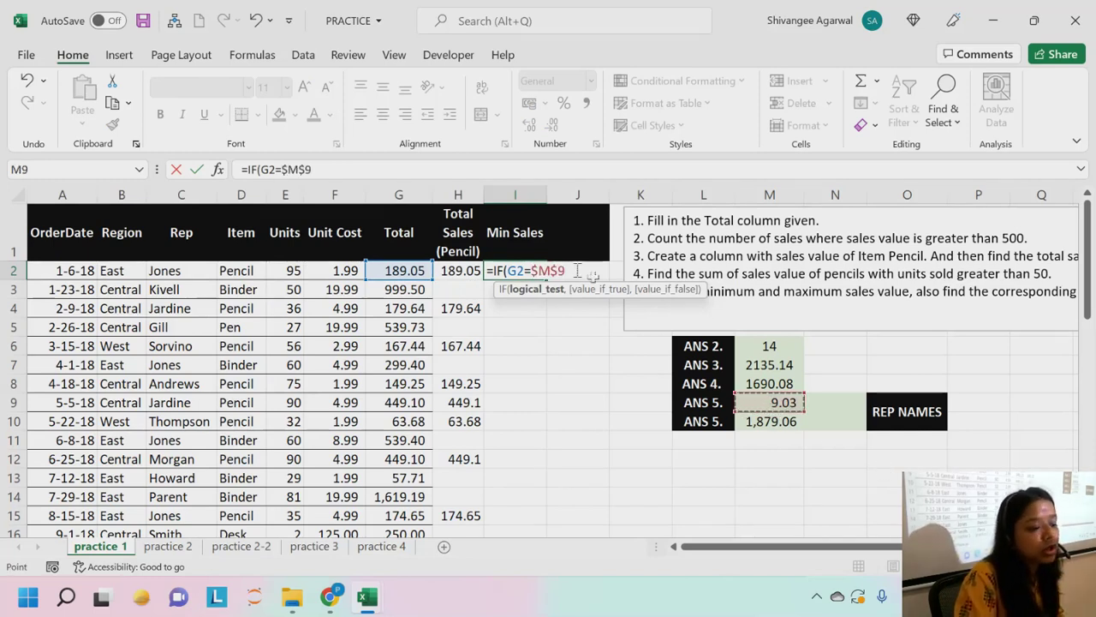
pyautogui.moveTo(567, 271); pyautogui.dragTo(510, 273)
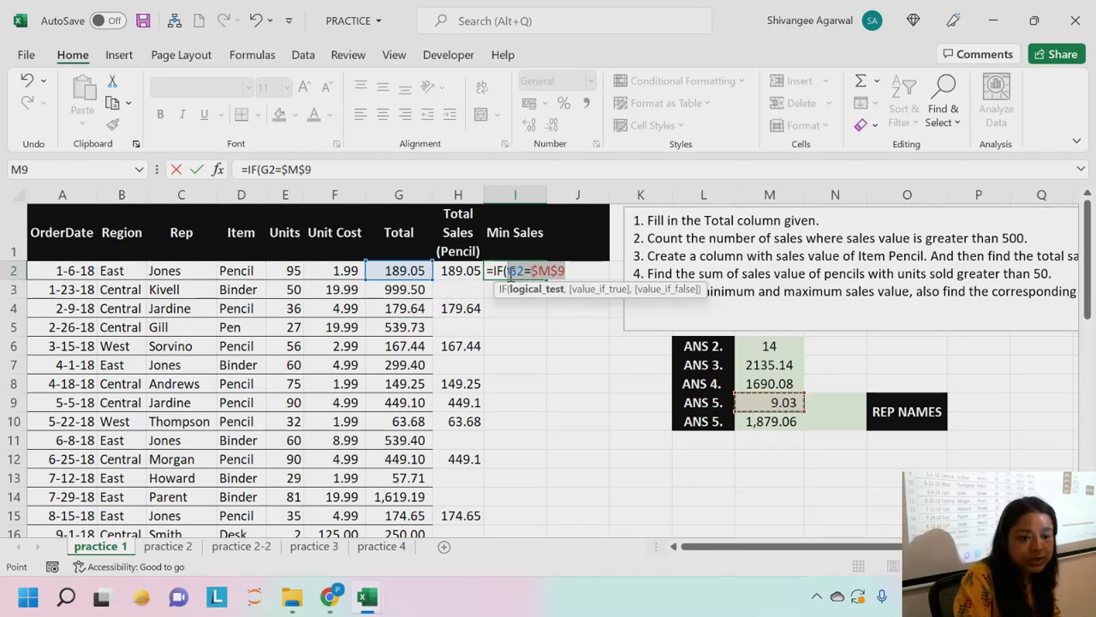
pyautogui.click(574, 271)
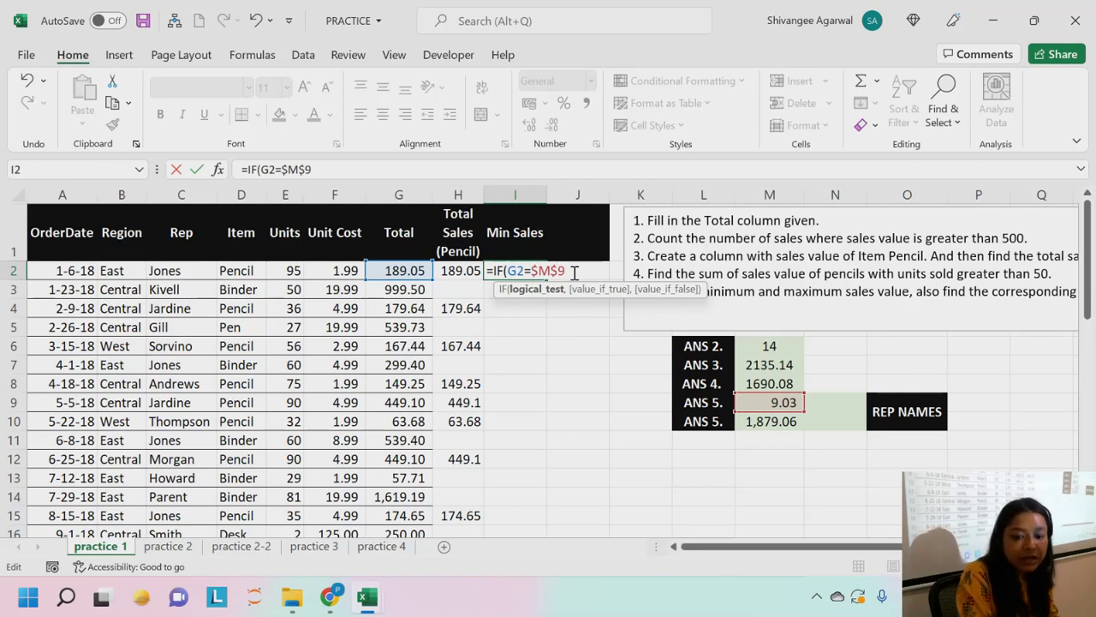
pyautogui.write(',')
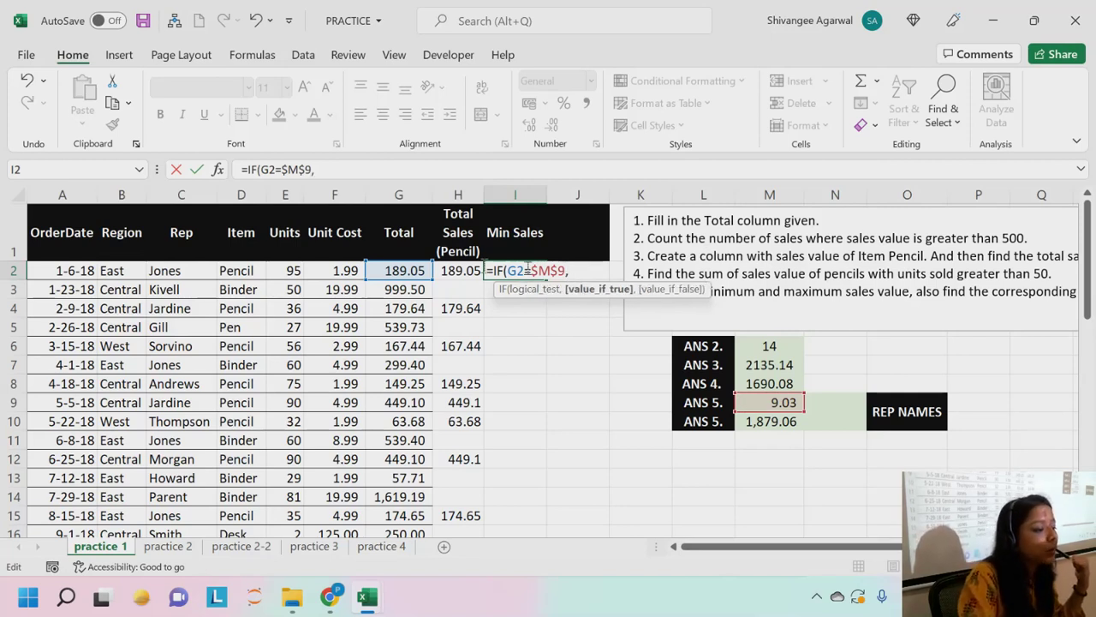
pyautogui.click(162, 270)
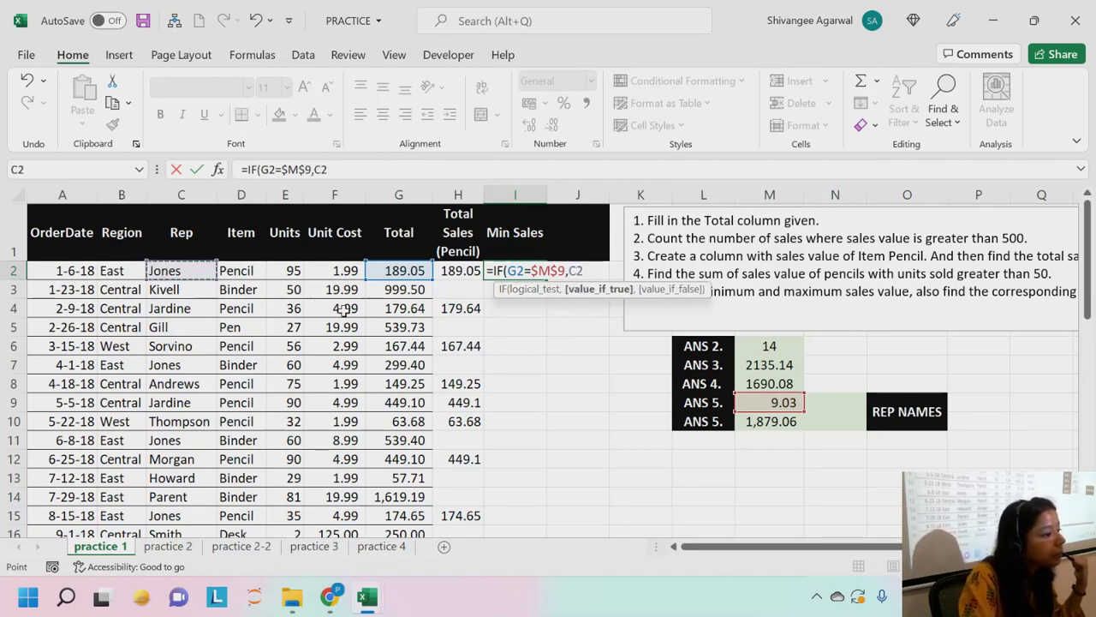
pyautogui.write(',')
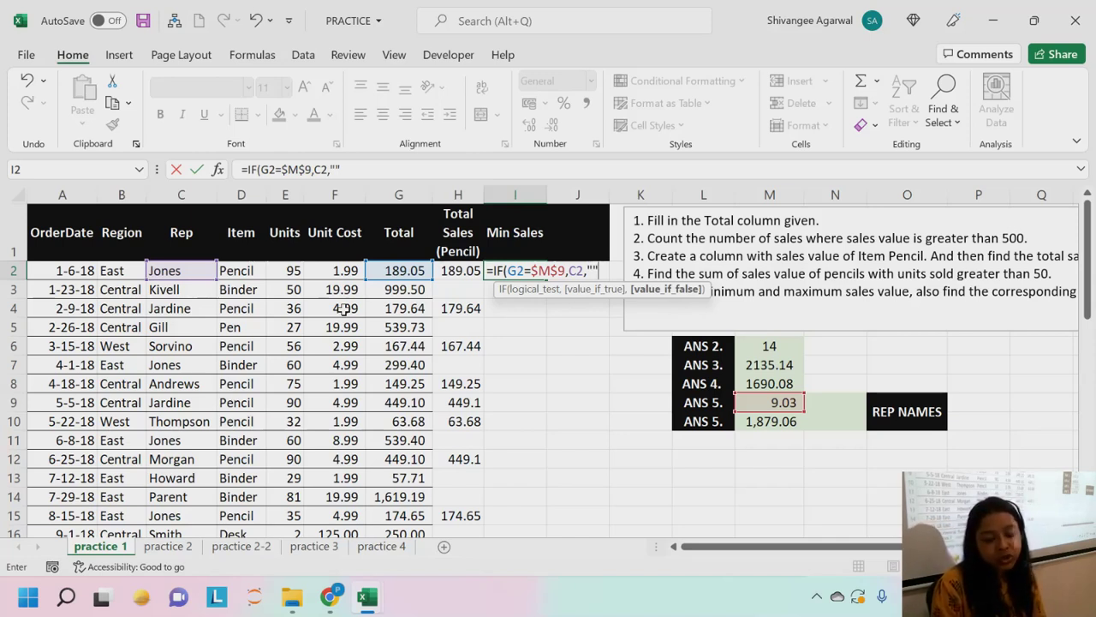
pyautogui.write(')')
pyautogui.press('Return')
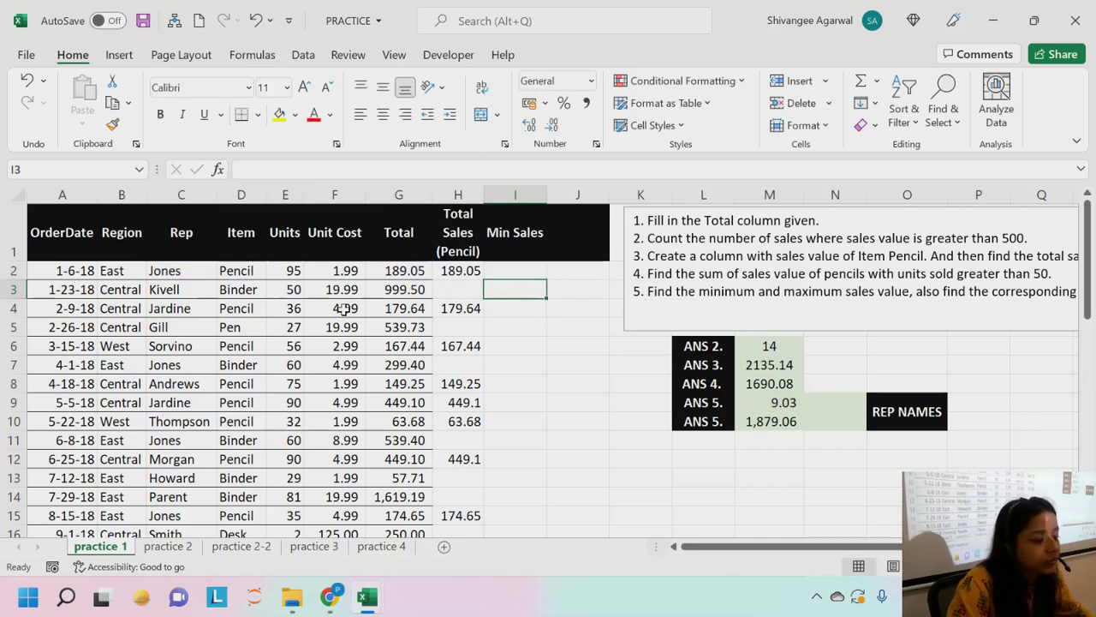
# Fill the formula down column I and confirm row 38 shows Gill.
pyautogui.click(533, 272)
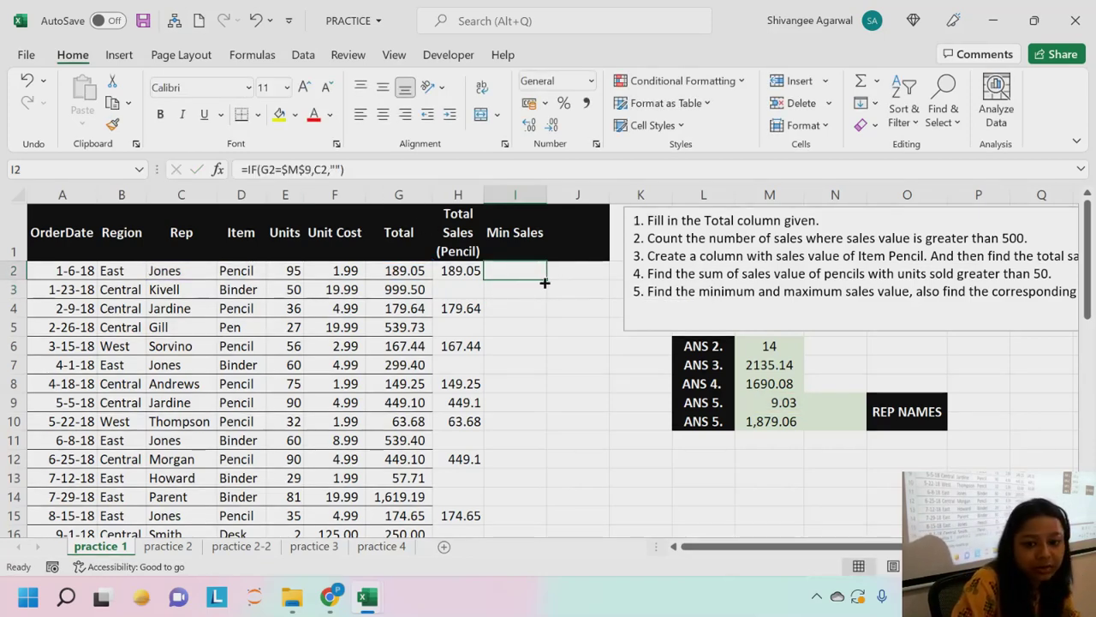
pyautogui.doubleClick(545, 282)
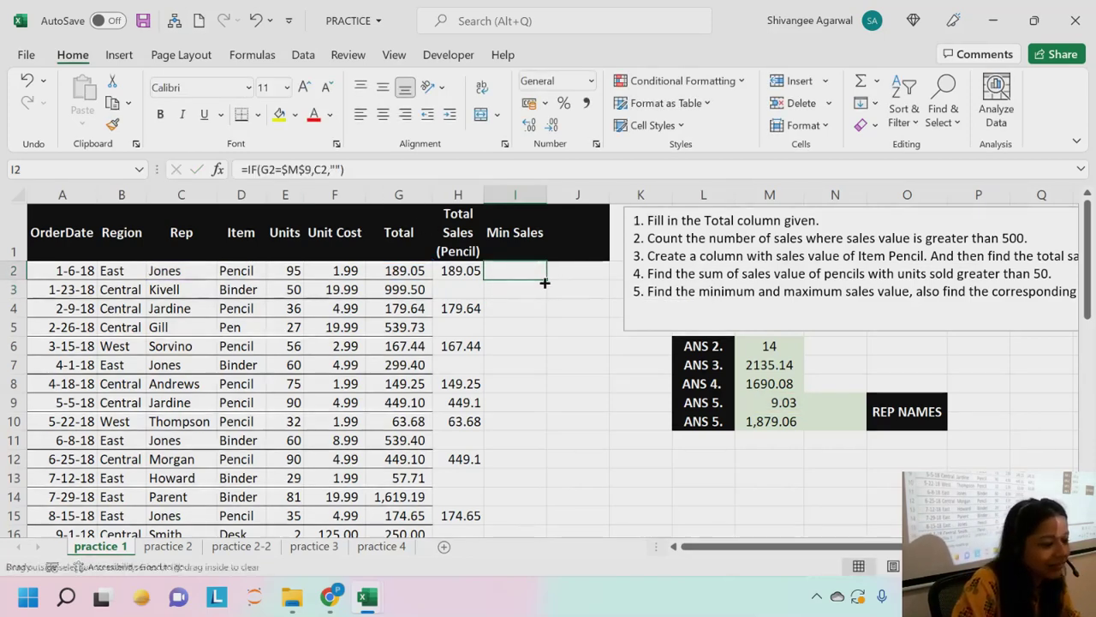
pyautogui.click(536, 274)
pyautogui.scroll(-10, 548, 302)
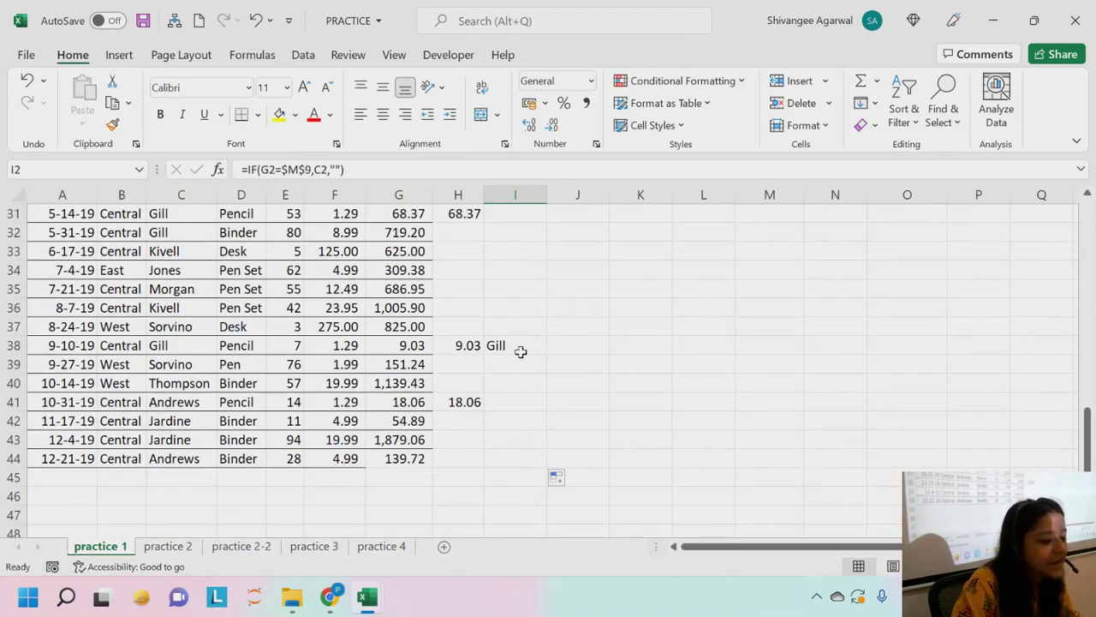
pyautogui.click(517, 347)
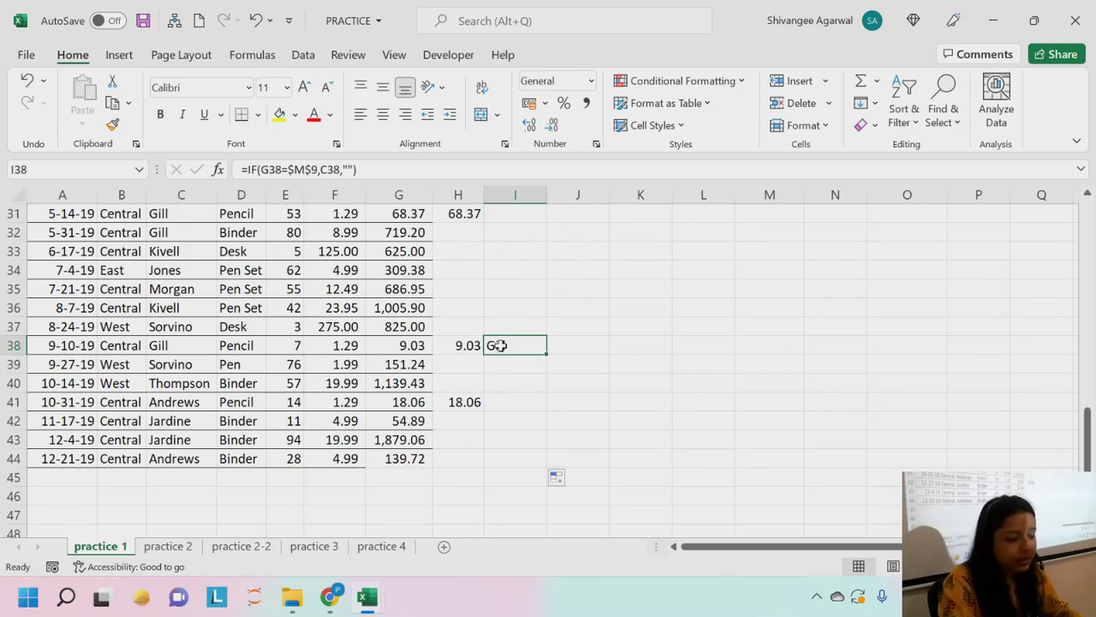
pyautogui.scroll(10, 500, 345)
pyautogui.click(560, 240)
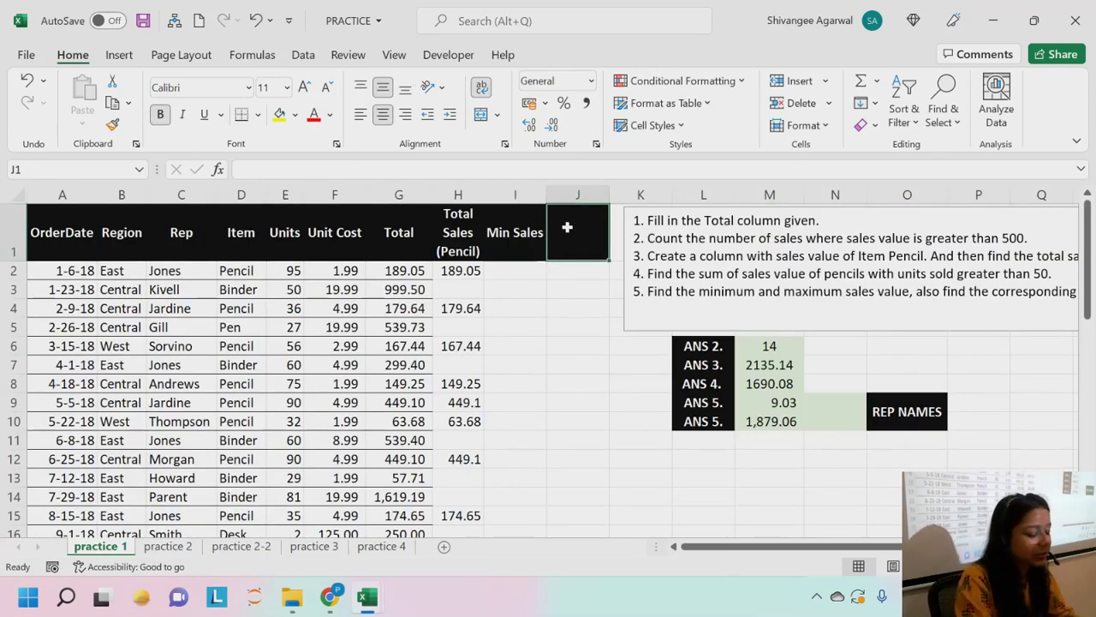
# Enter 'Max Sales' in J1 and narrow column I so both headers wrap.
pyautogui.write('Max Sales')
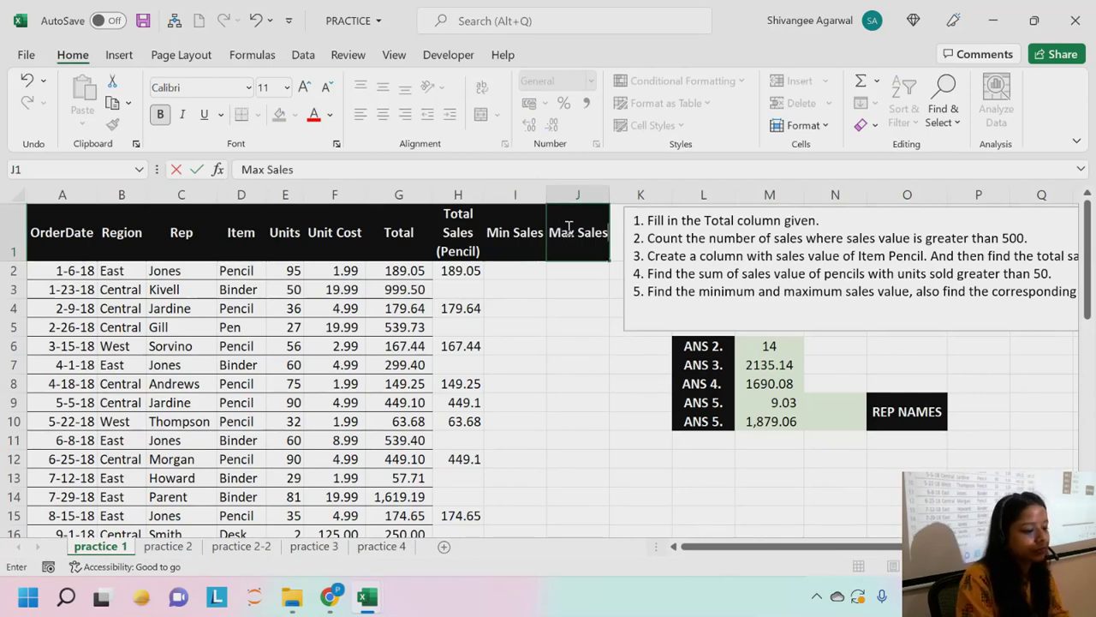
pyautogui.press('Return')
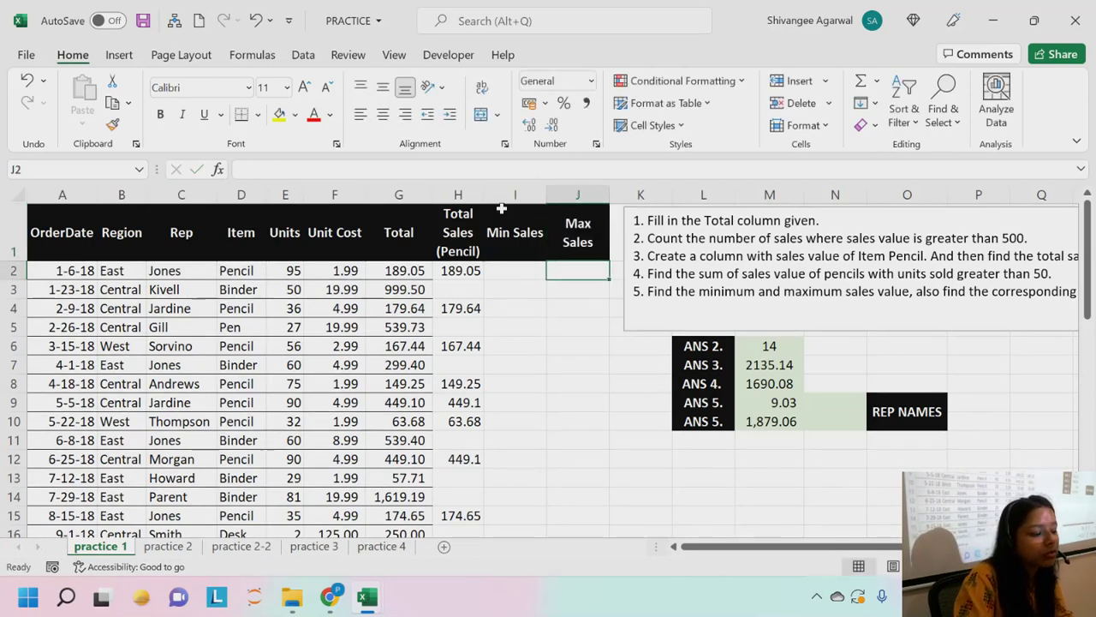
pyautogui.click(530, 231)
pyautogui.moveTo(546, 194); pyautogui.dragTo(529, 195)
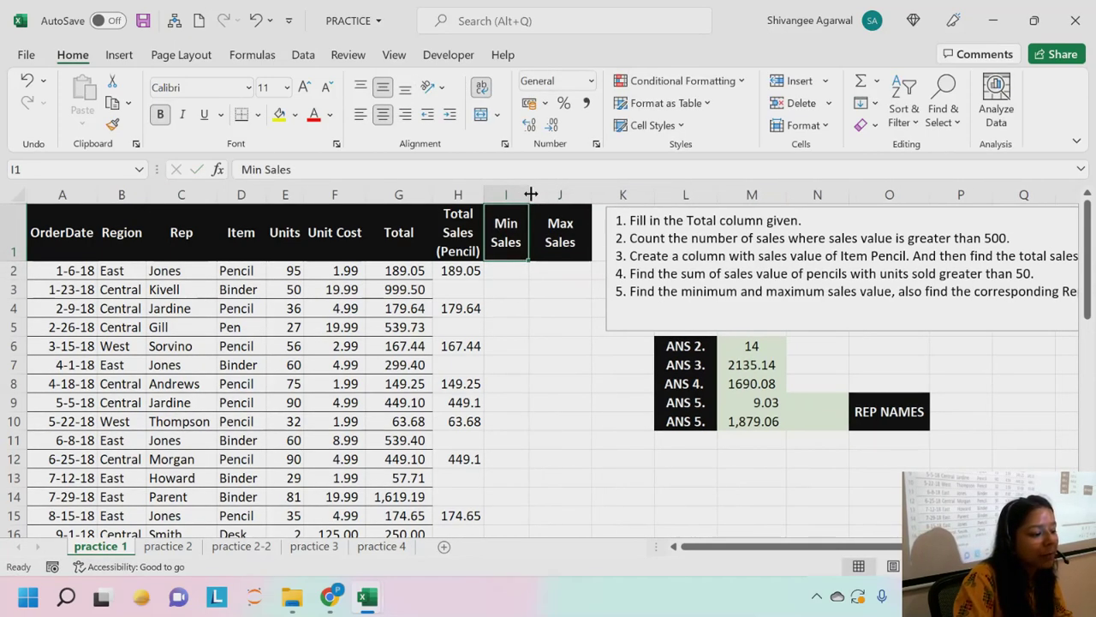
pyautogui.scroll(-12, 555, 254)
pyautogui.scroll(12, 555, 254)
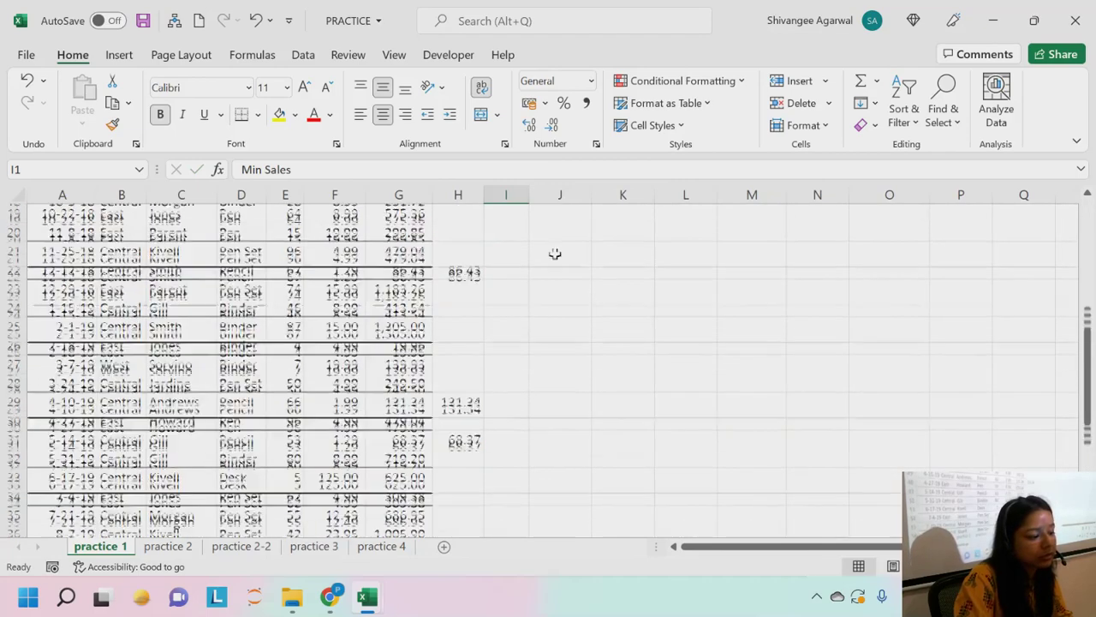
pyautogui.click(559, 267)
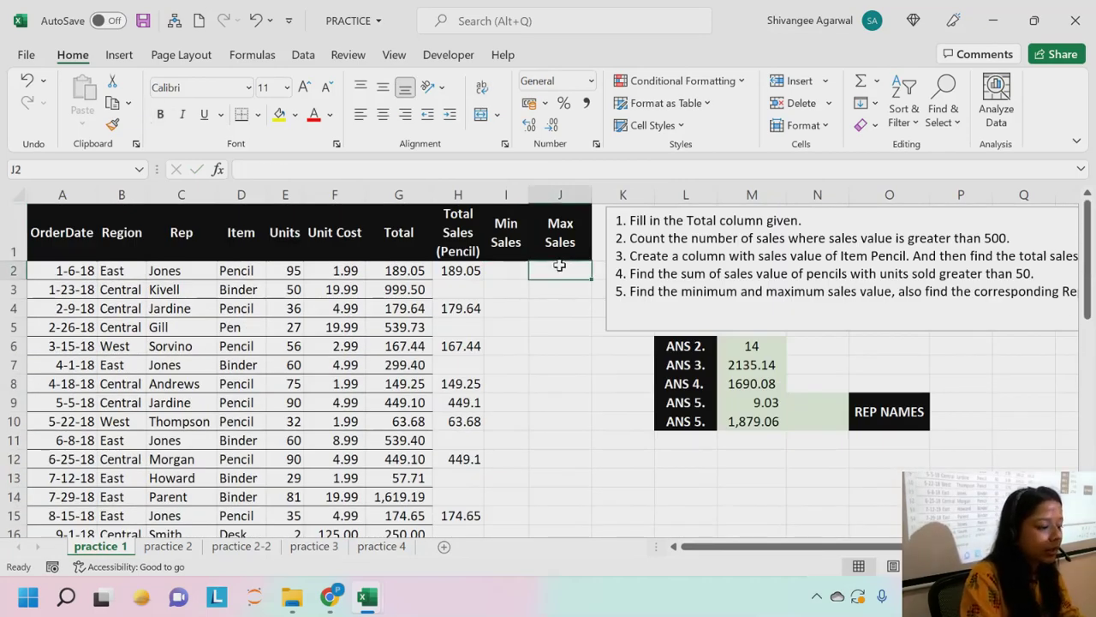
# Enter =IF(G2=$M$10,C2,"") in J2, with M10 locked as an absolute reference.
pyautogui.write('=')
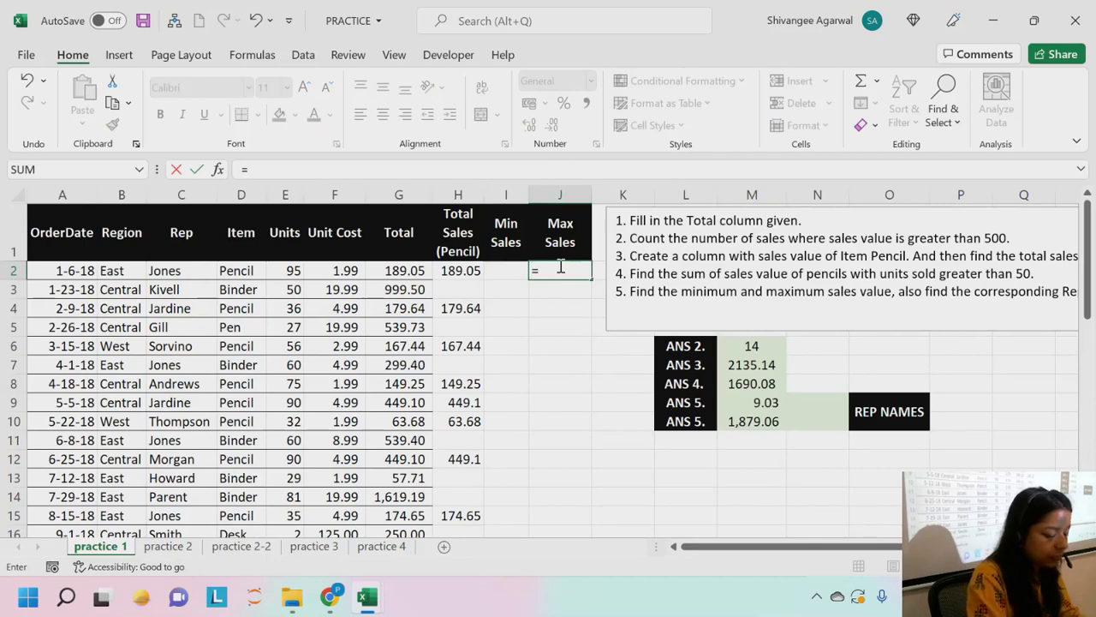
pyautogui.write('IF(')
pyautogui.press('Right')
pyautogui.press('Right')
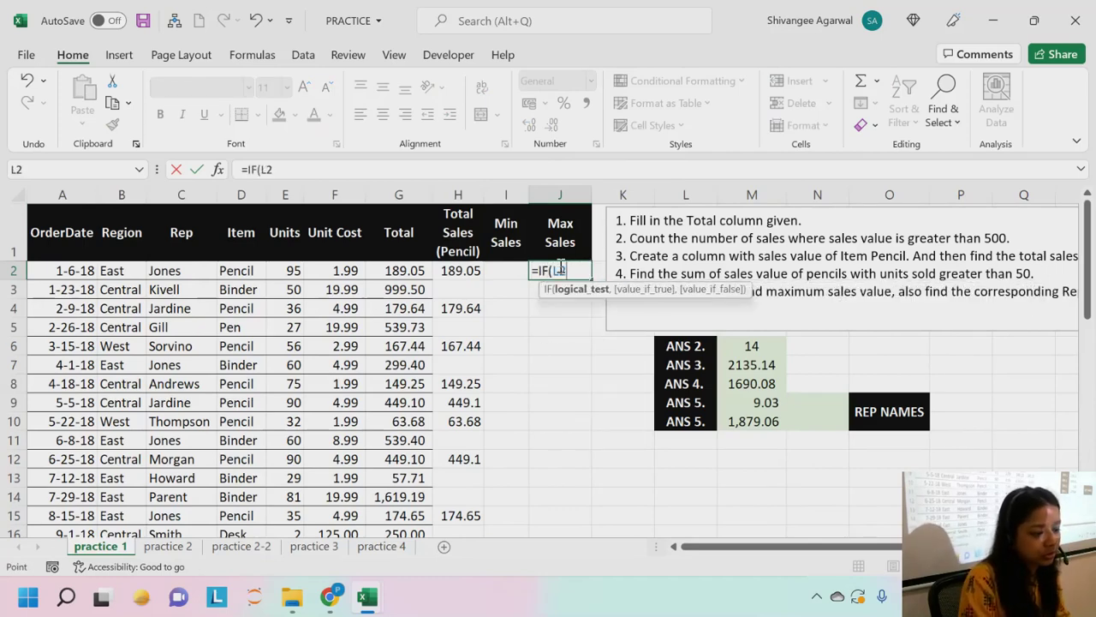
pyautogui.click(406, 270)
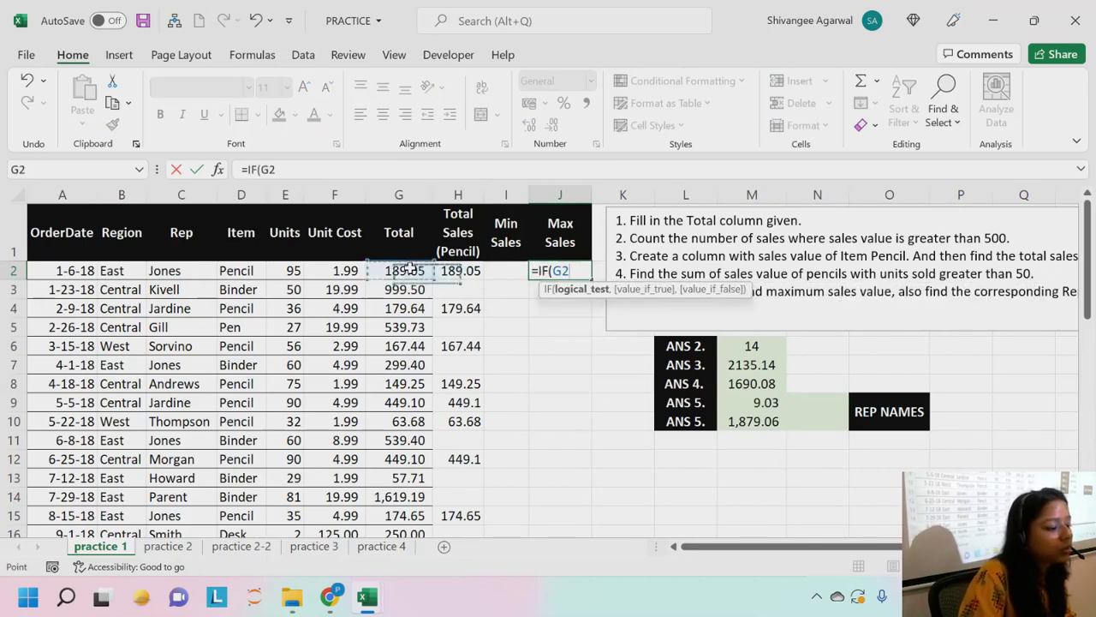
pyautogui.write('=')
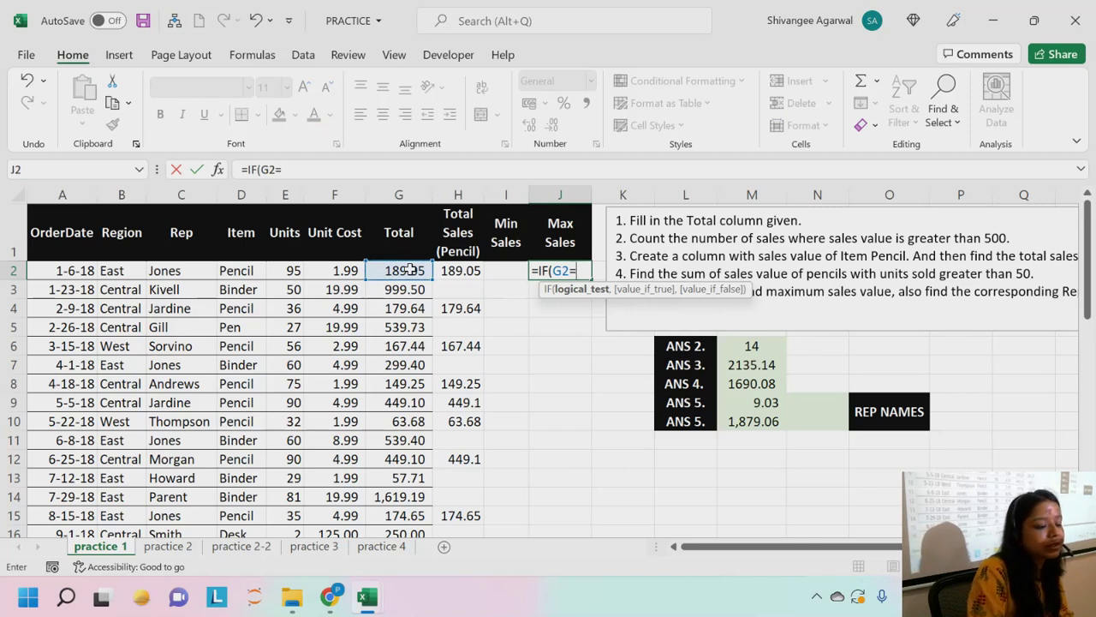
pyautogui.click(773, 422)
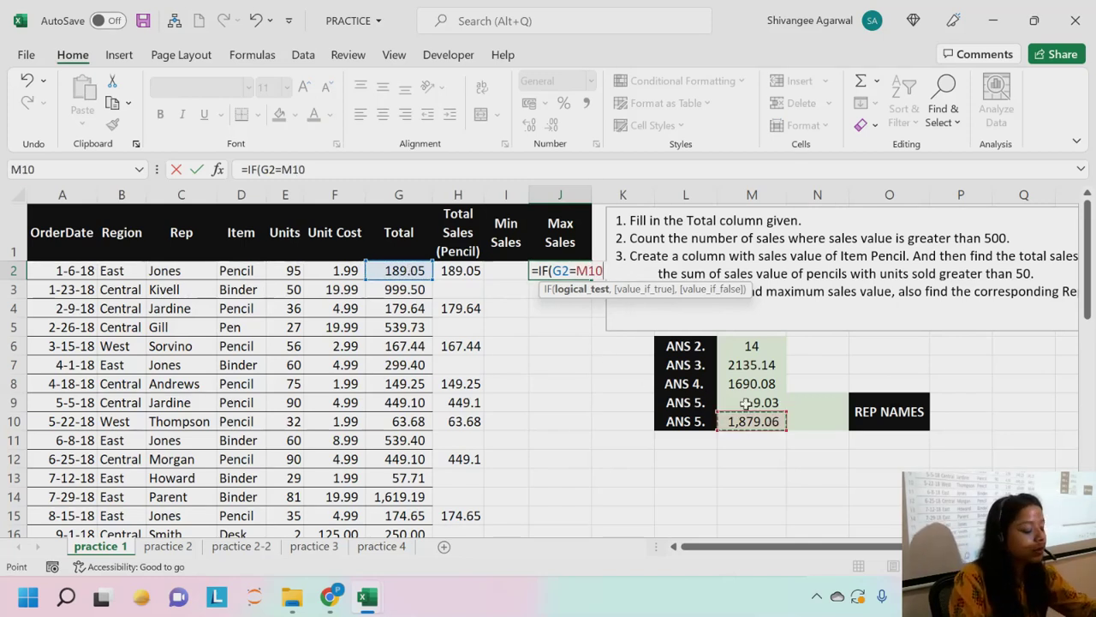
pyautogui.press('F4')
pyautogui.write(',')
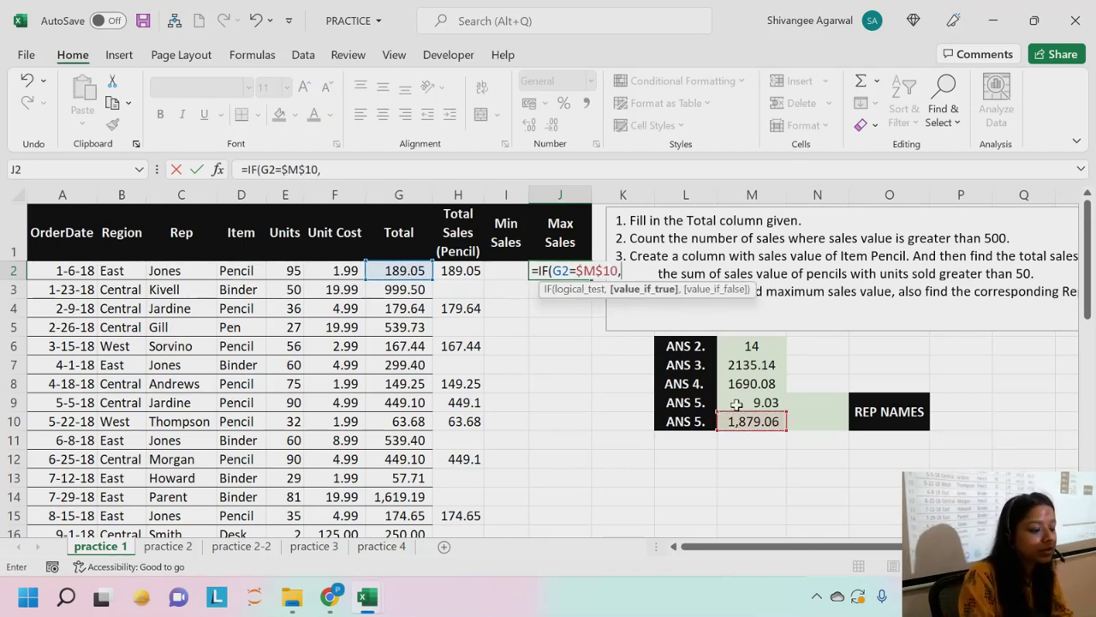
pyautogui.click(176, 270)
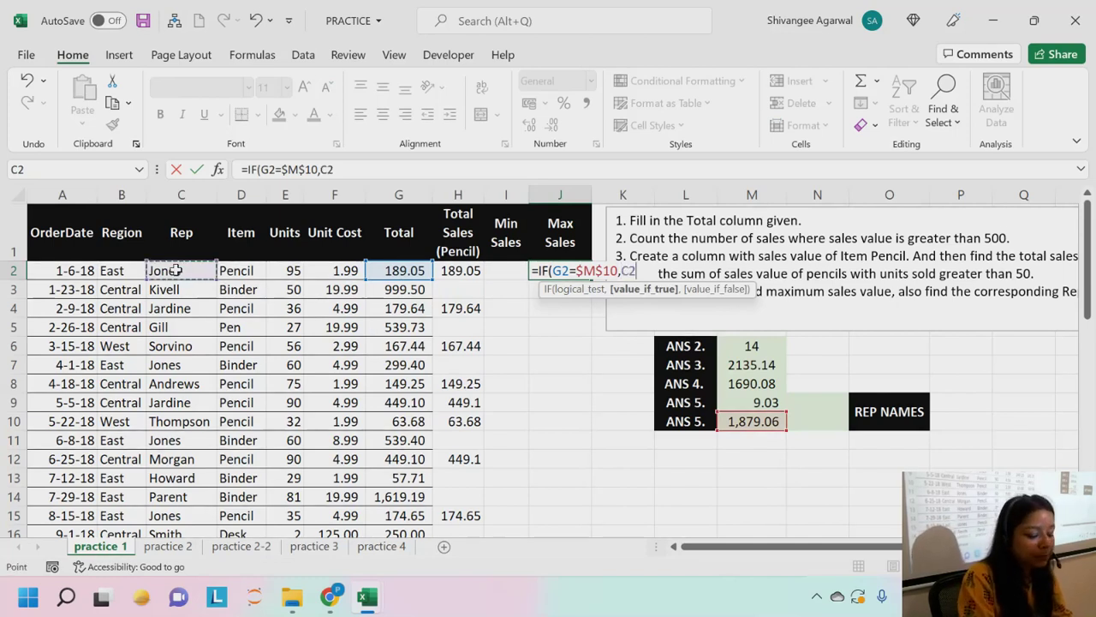
pyautogui.write(',"")')
pyautogui.press('Return')
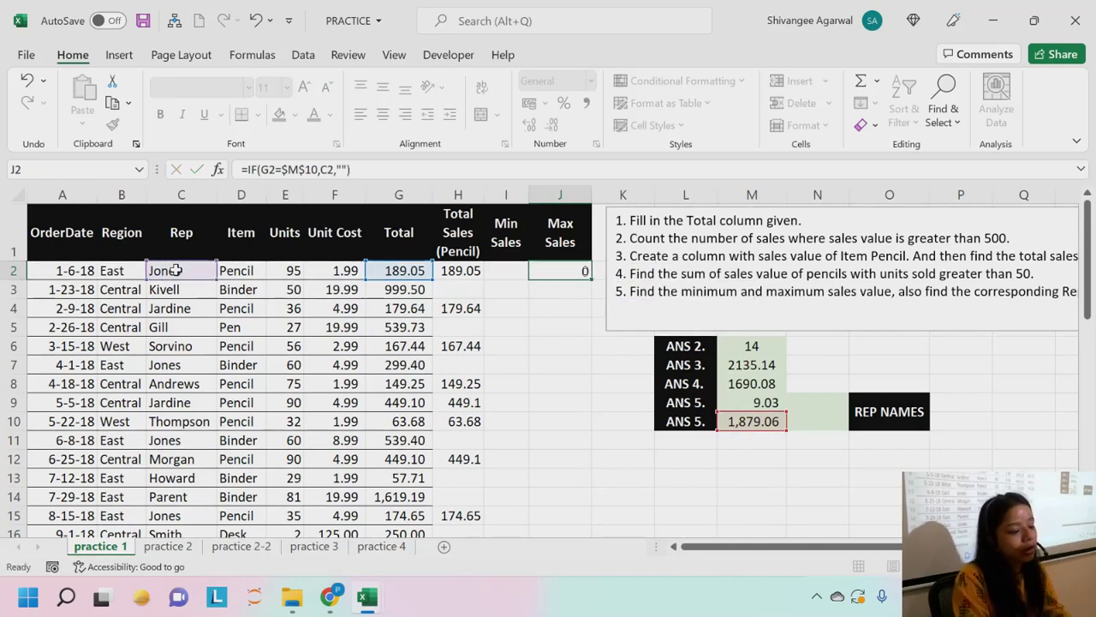
# Fill the formula down the Max Sales column and verify Jardine appears in row 43.
pyautogui.doubleClick(591, 279)
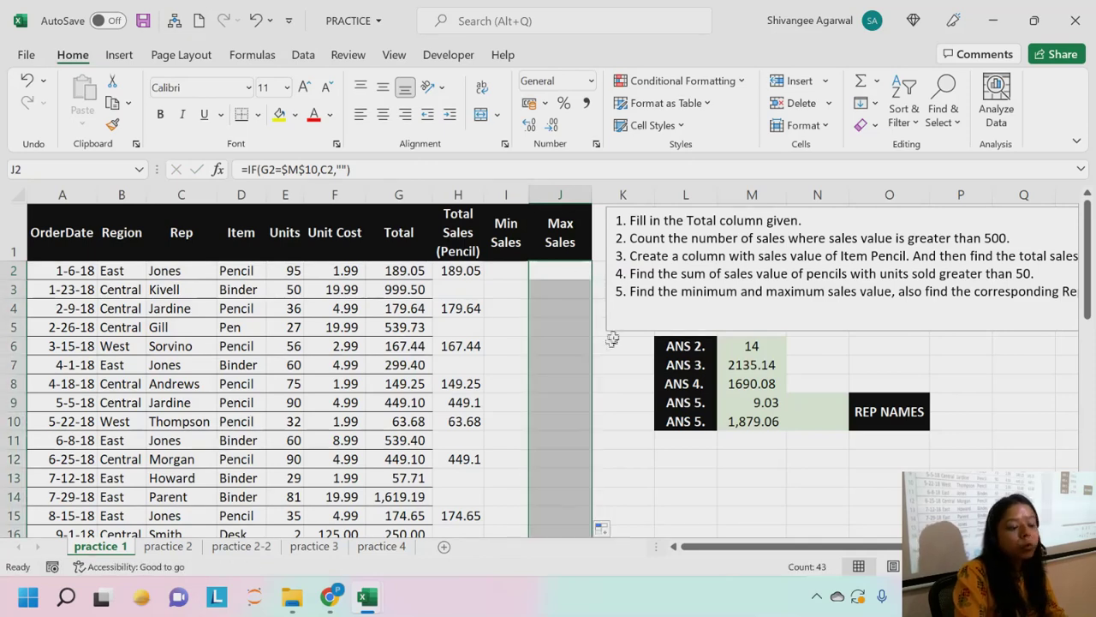
pyautogui.scroll(-12, 543, 338)
pyautogui.click(540, 326)
pyautogui.click(499, 238)
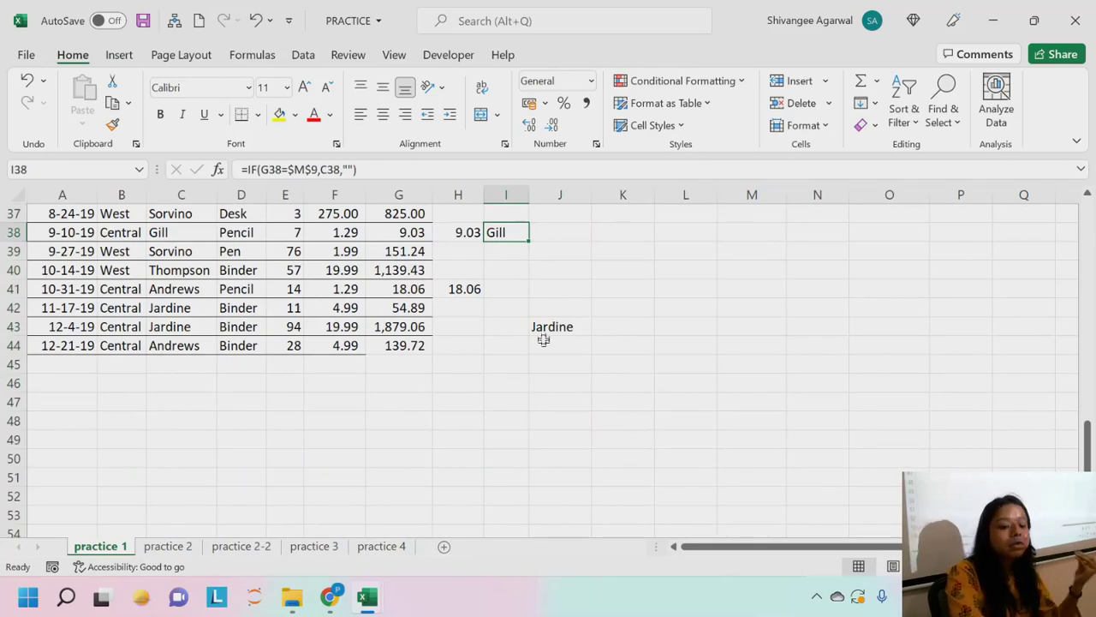
pyautogui.scroll(12, 543, 337)
pyautogui.click(814, 401)
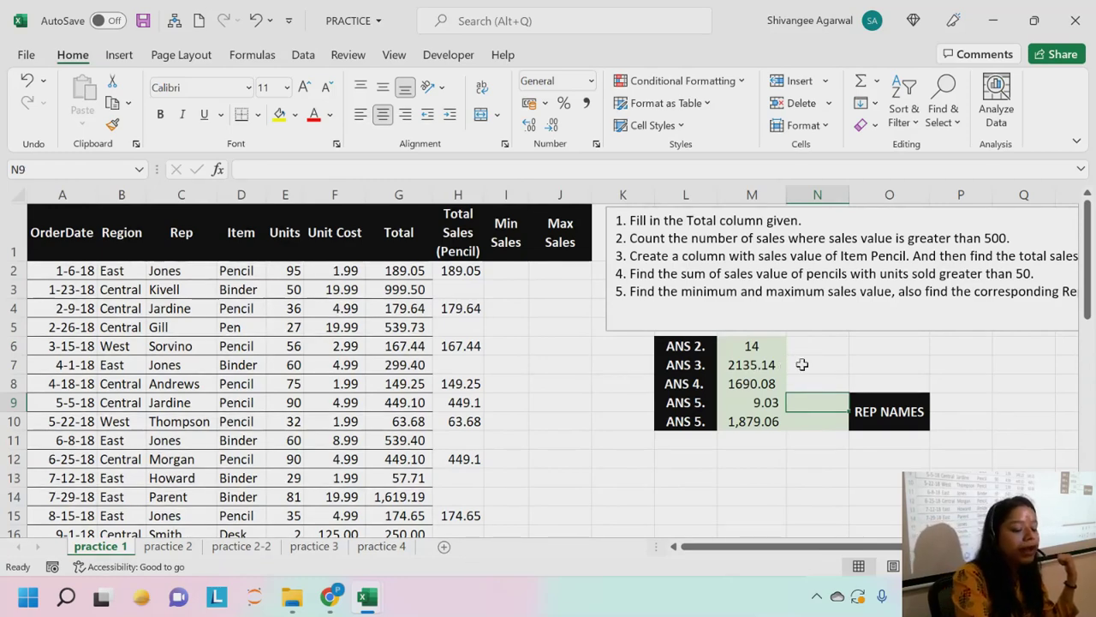
# Enter =I38 in N9 so Gill appears beside the 9.03 minimum.
pyautogui.write('=')
pyautogui.scroll(-13, 555, 409)
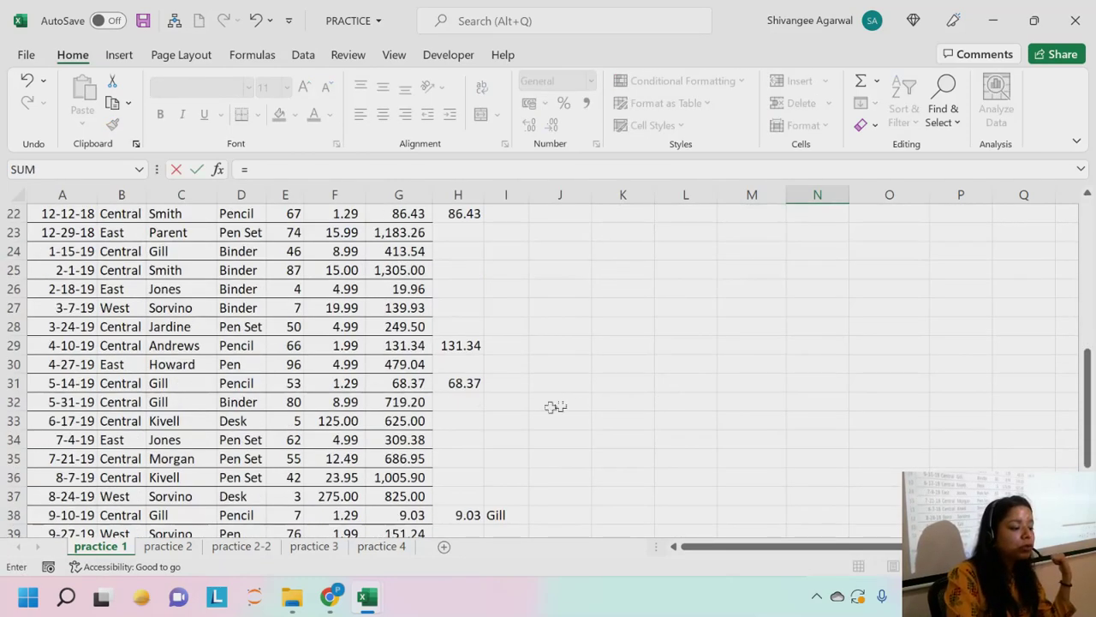
pyautogui.scroll(3, 492, 321)
pyautogui.click(495, 347)
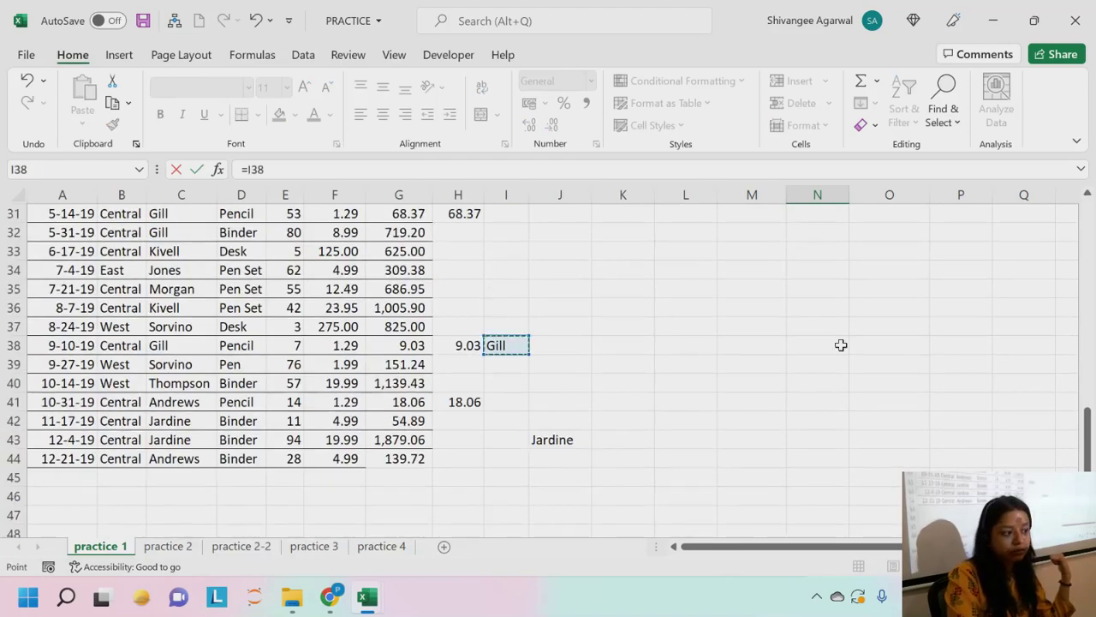
pyautogui.press('Return')
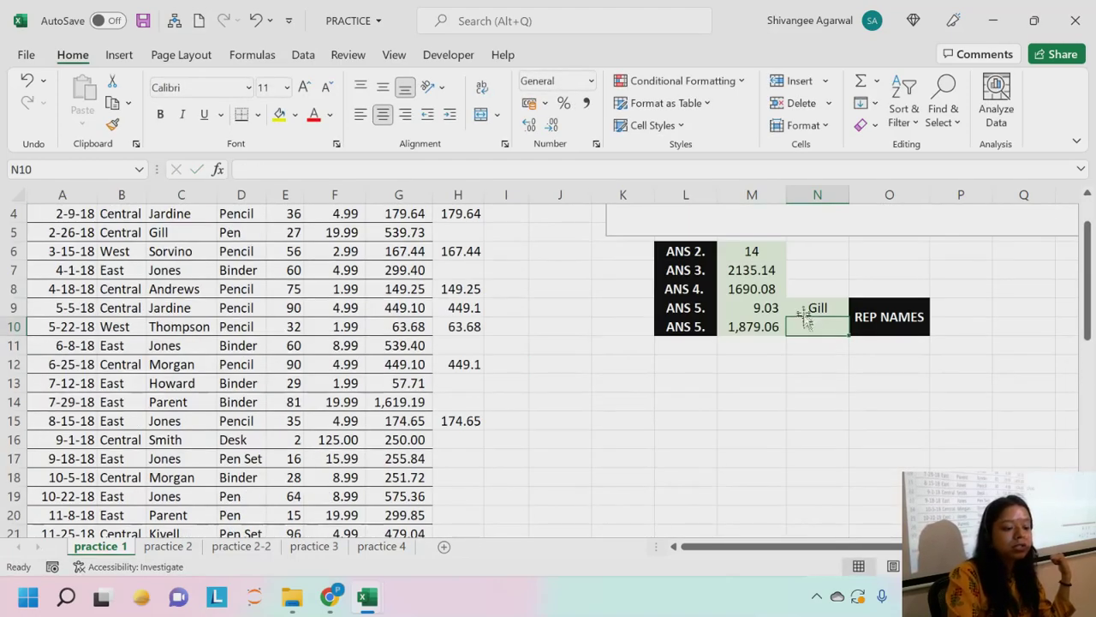
pyautogui.press('Up')
pyautogui.scroll(1, 863, 363)
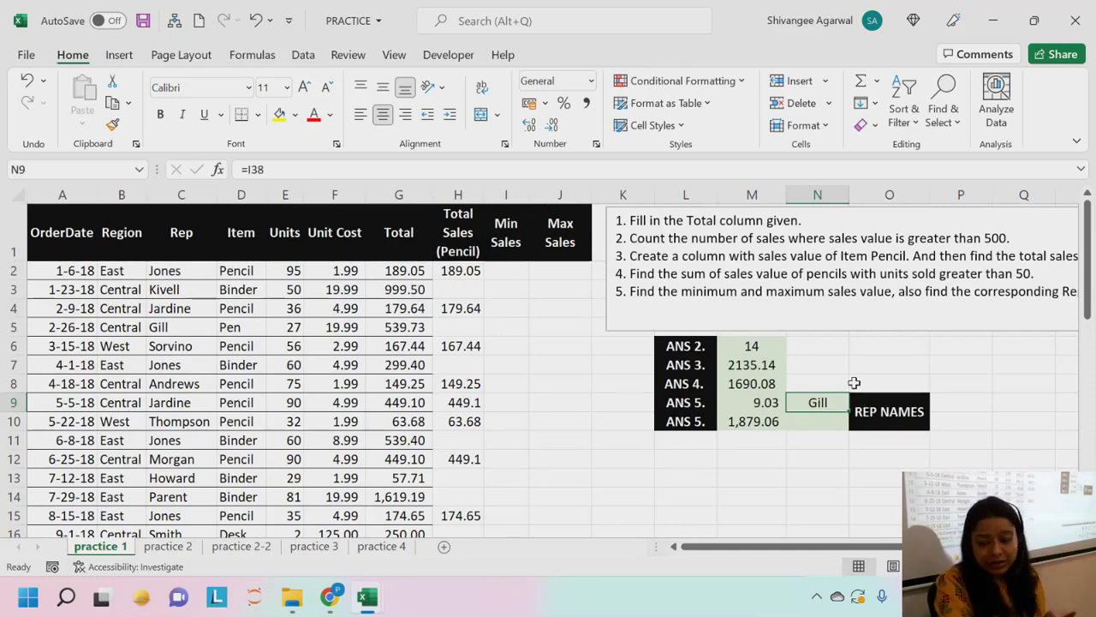
# Try =MAXA(I2:I44) in N9, which returns 0.
pyautogui.write('=')
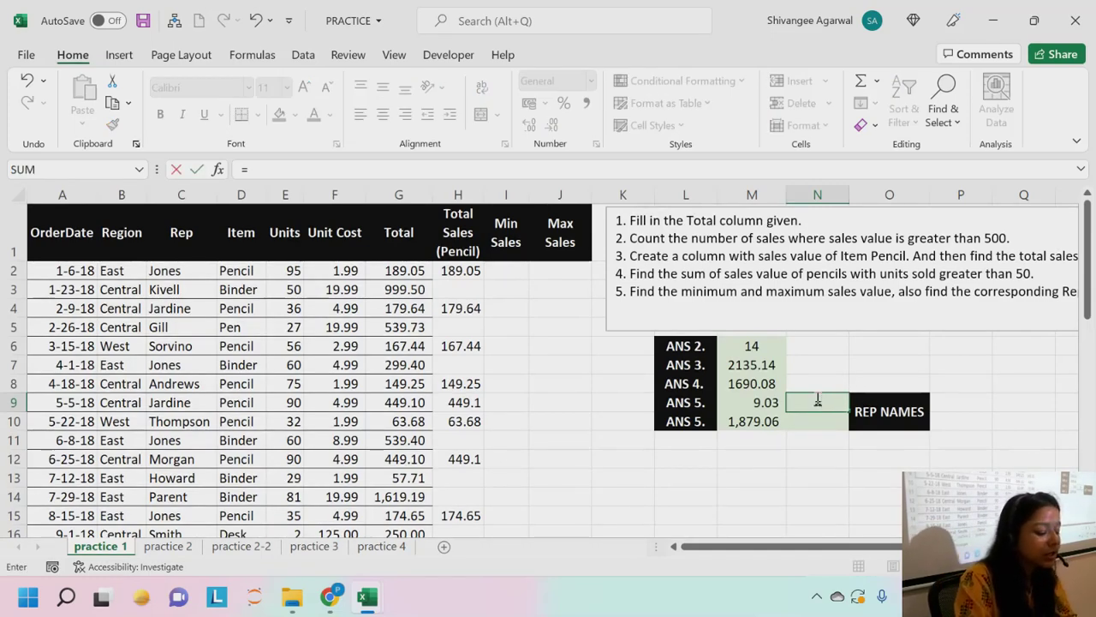
pyautogui.write('MA')
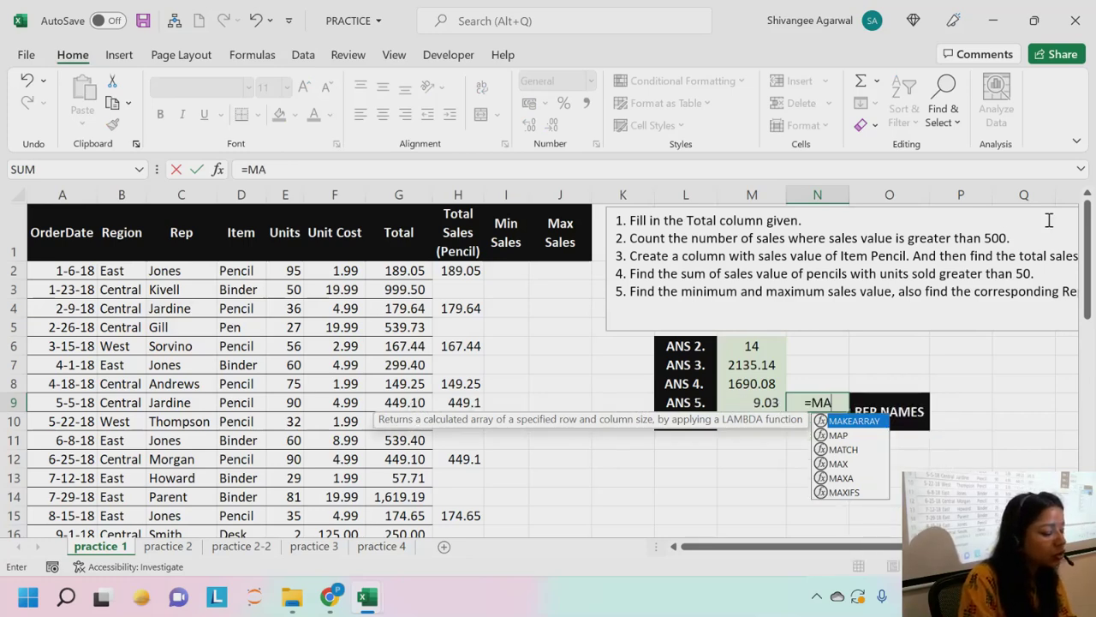
pyautogui.write('X')
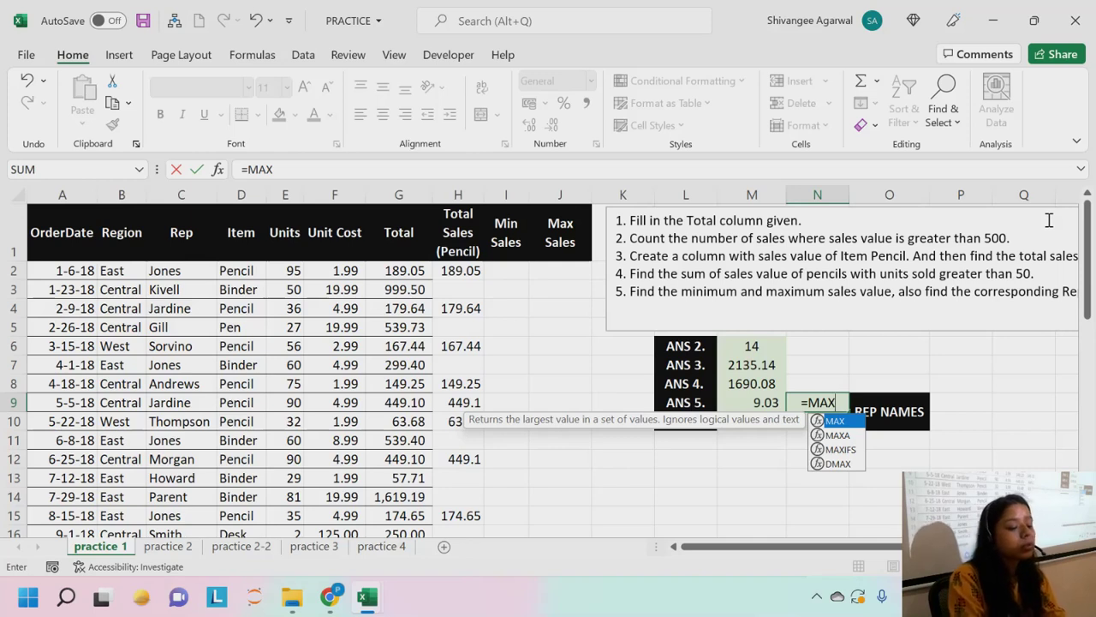
pyautogui.click(839, 435)
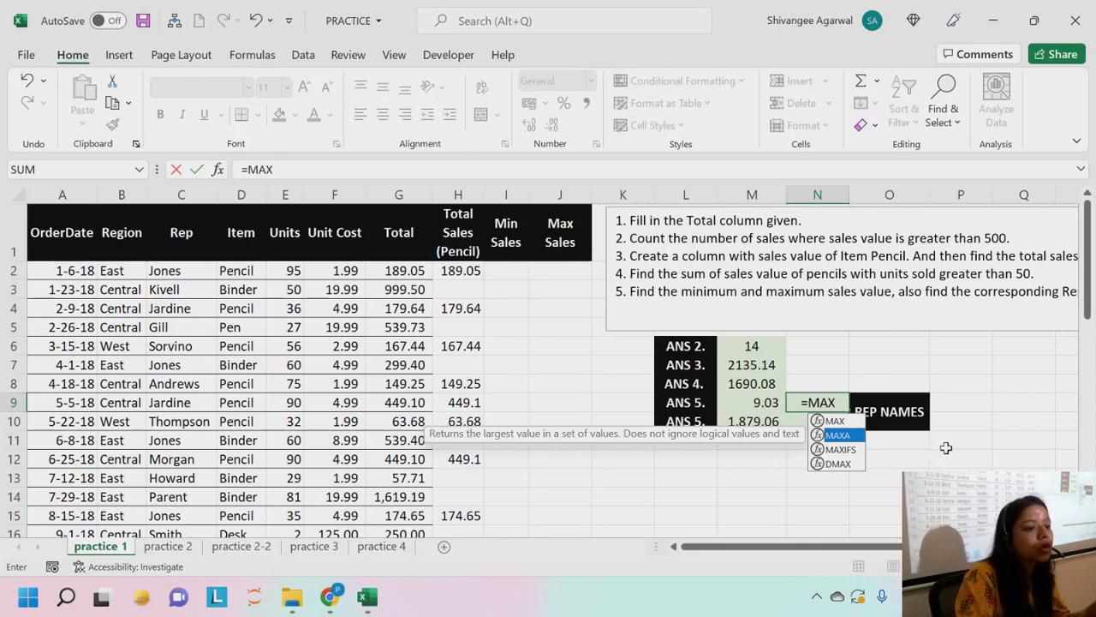
pyautogui.doubleClick(836, 435)
pyautogui.click(507, 272)
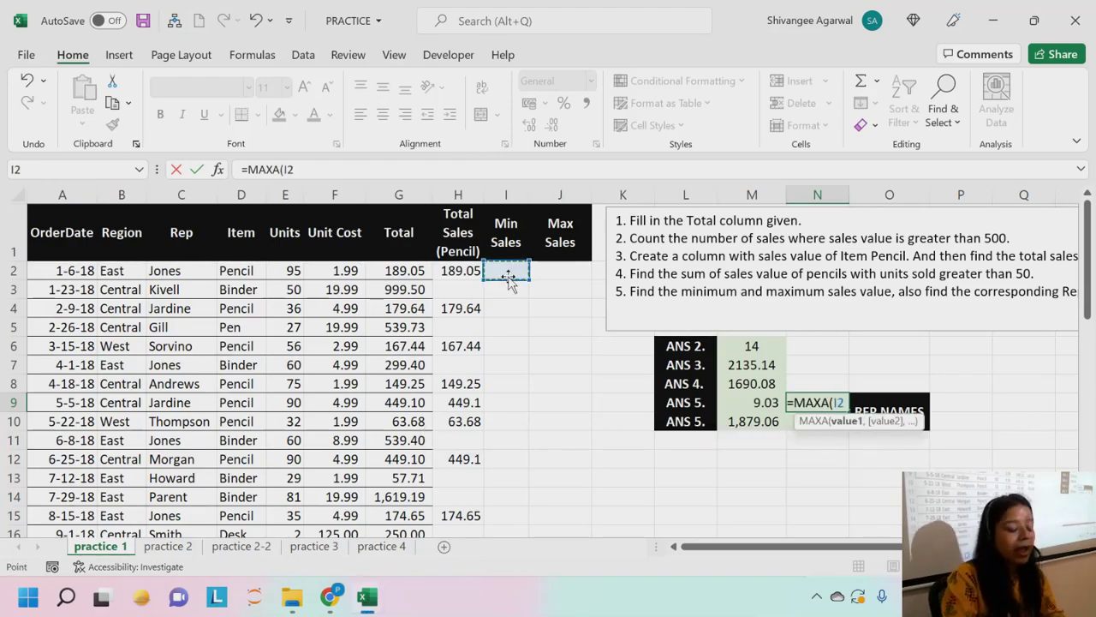
pyautogui.hotkey('ctrl', 'shift', 'Down')
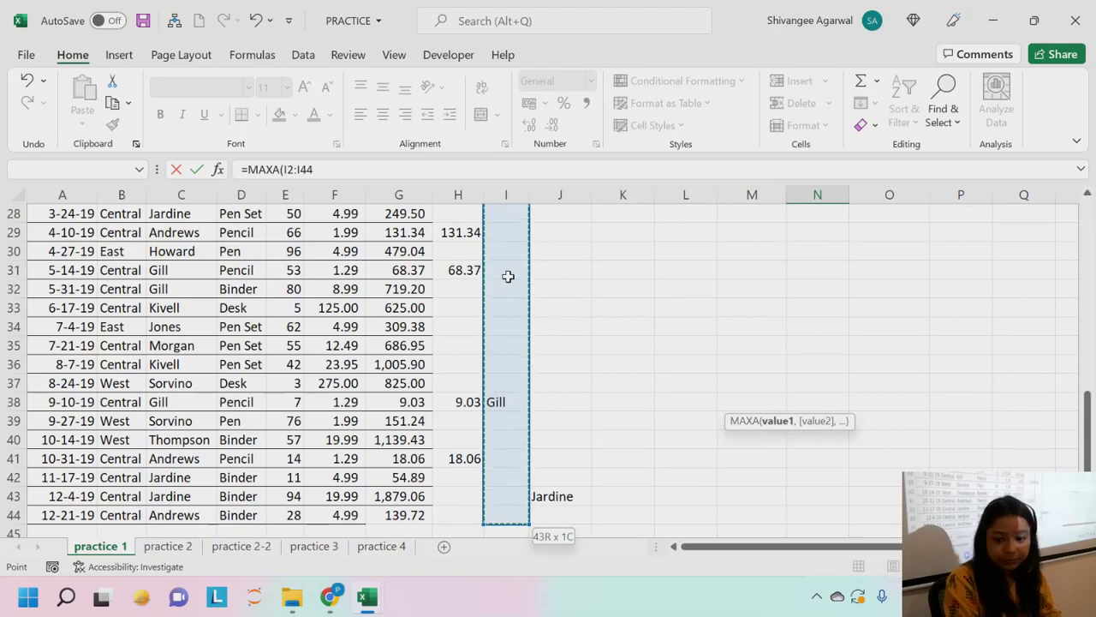
pyautogui.press('Escape')
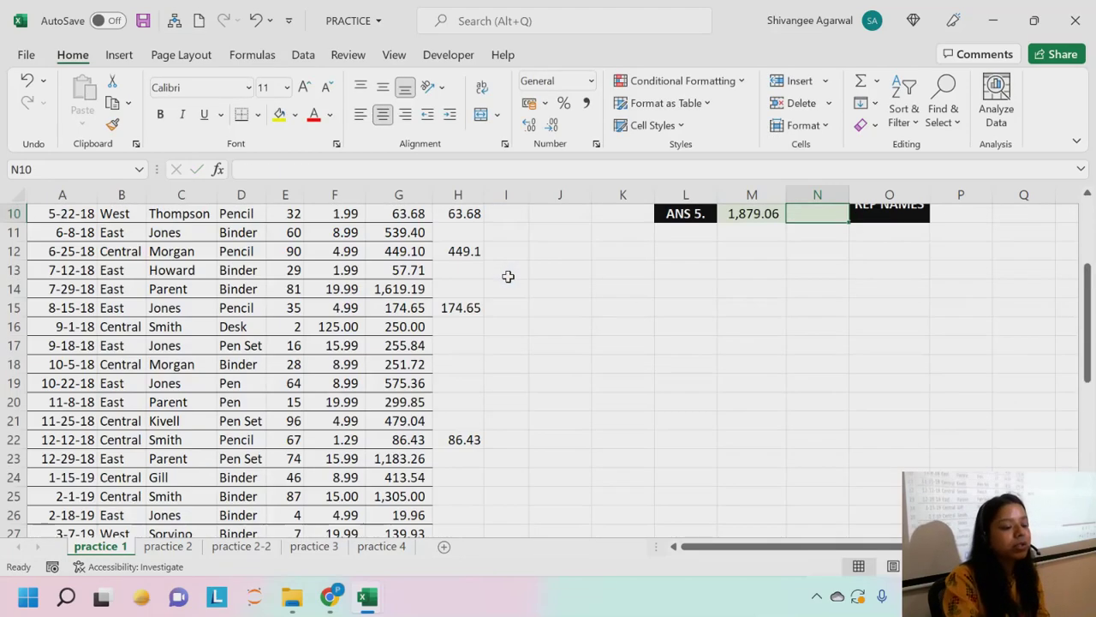
pyautogui.scroll(3, 508, 276)
pyautogui.click(821, 404)
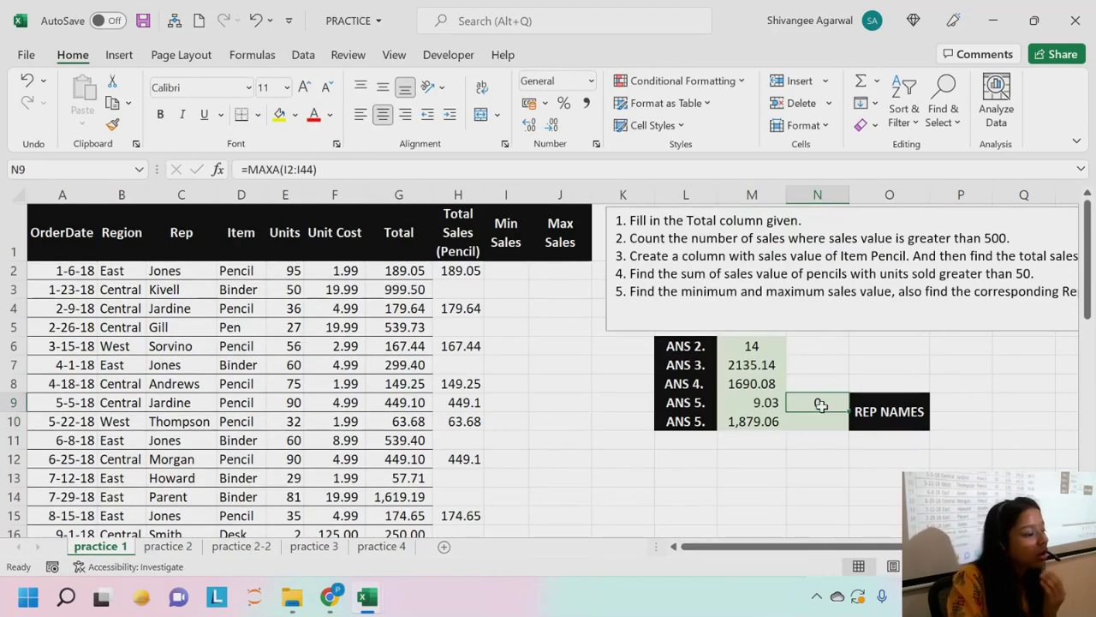
pyautogui.doubleClick(820, 404)
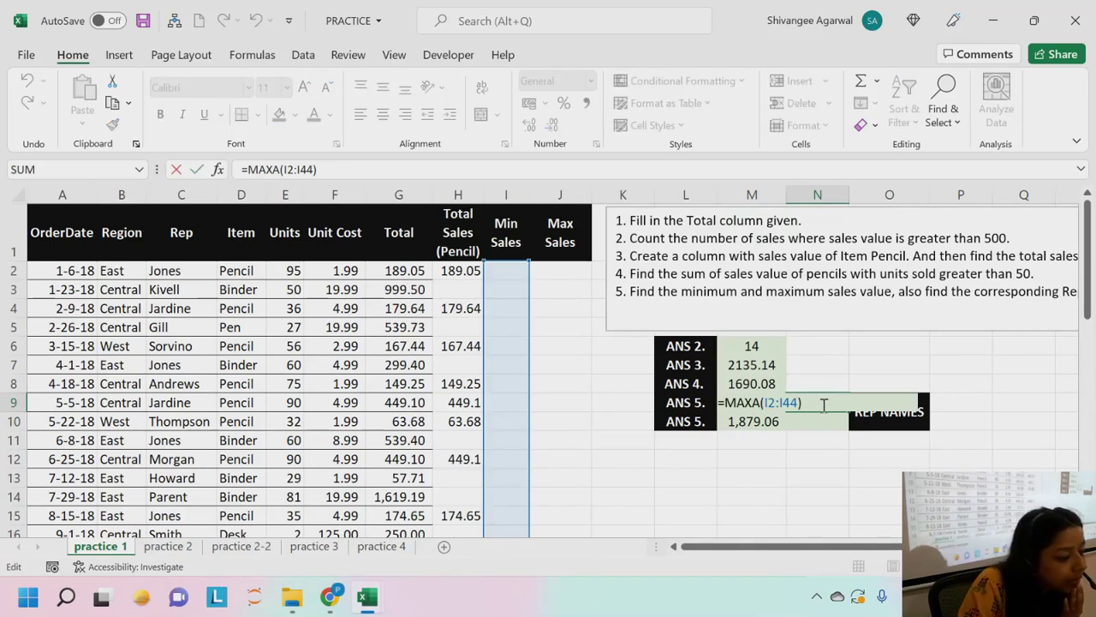
pyautogui.press('Escape')
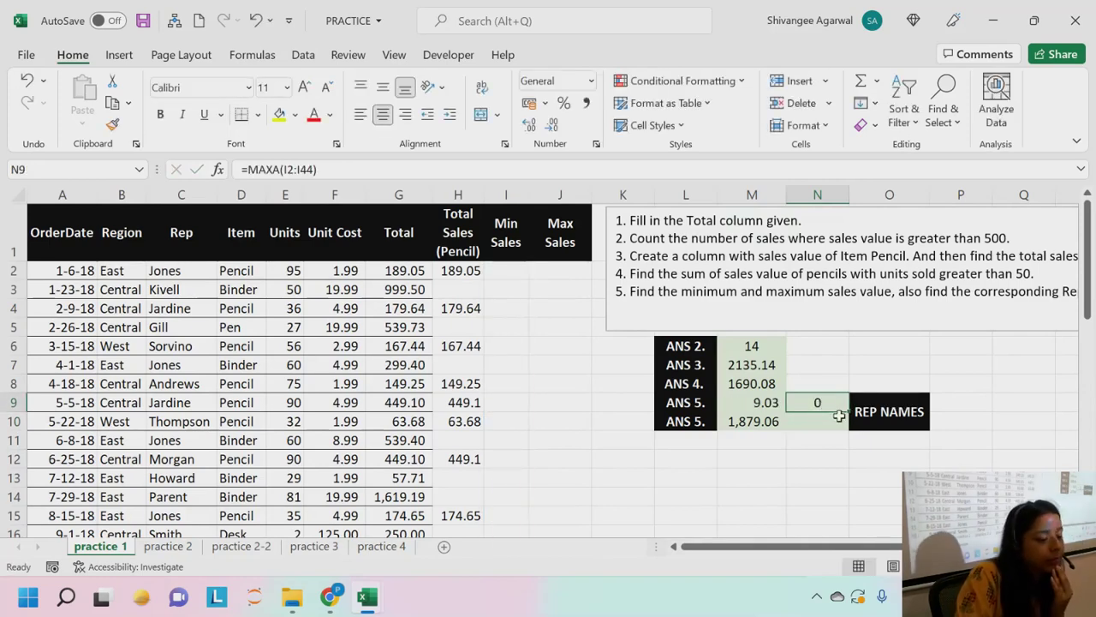
# Change it to =MINA(I2:I44), then clear N9 and review the Min Sales column.
pyautogui.doubleClick(818, 403)
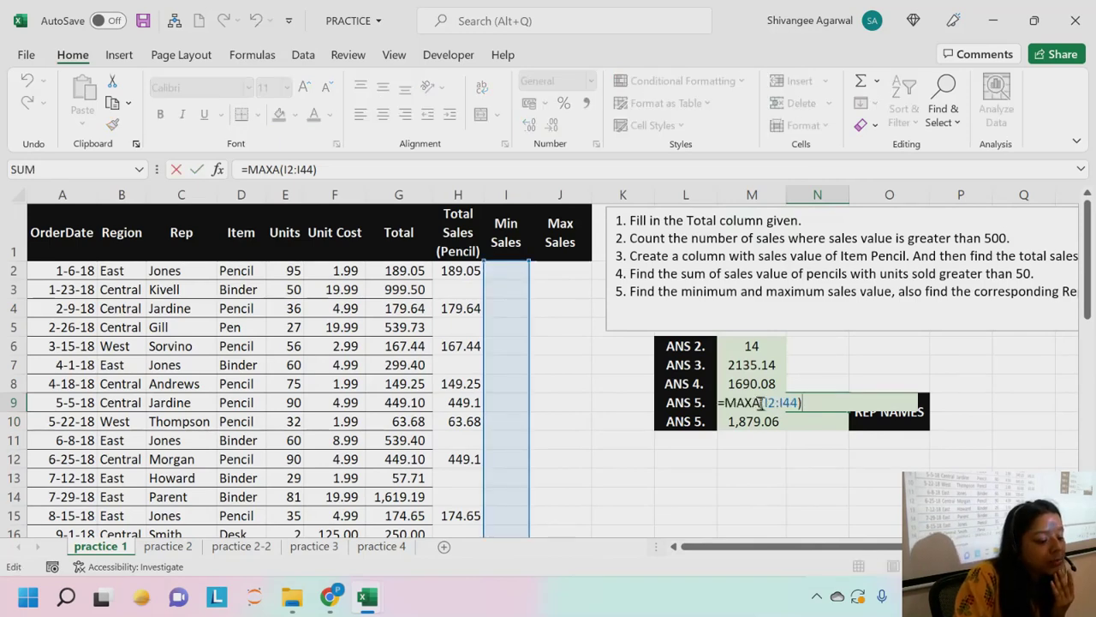
pyautogui.press('BackSpace')
pyautogui.press('BackSpace')
pyautogui.press('BackSpace')
pyautogui.press('BackSpace')
pyautogui.write('MIN')
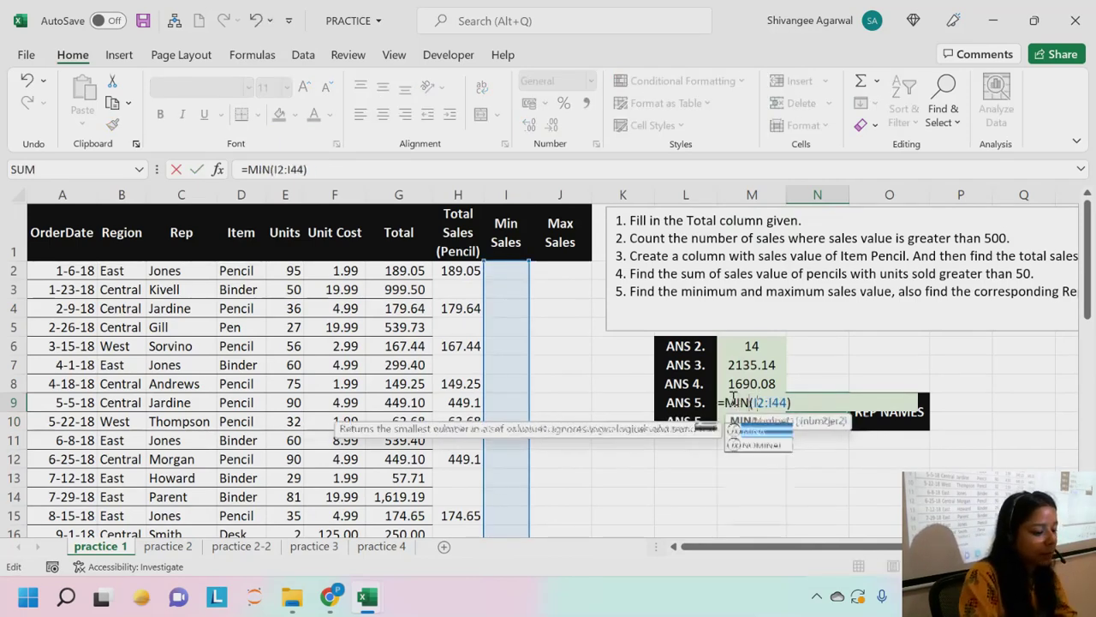
pyautogui.press('Return')
pyautogui.click(810, 401)
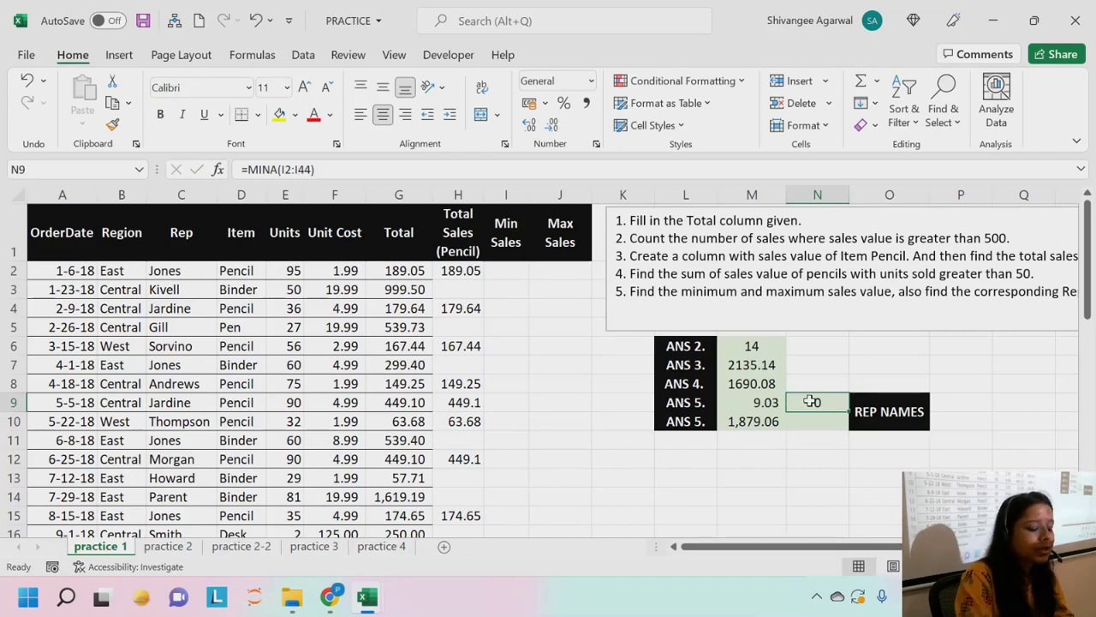
pyautogui.press('Delete')
pyautogui.click(492, 272)
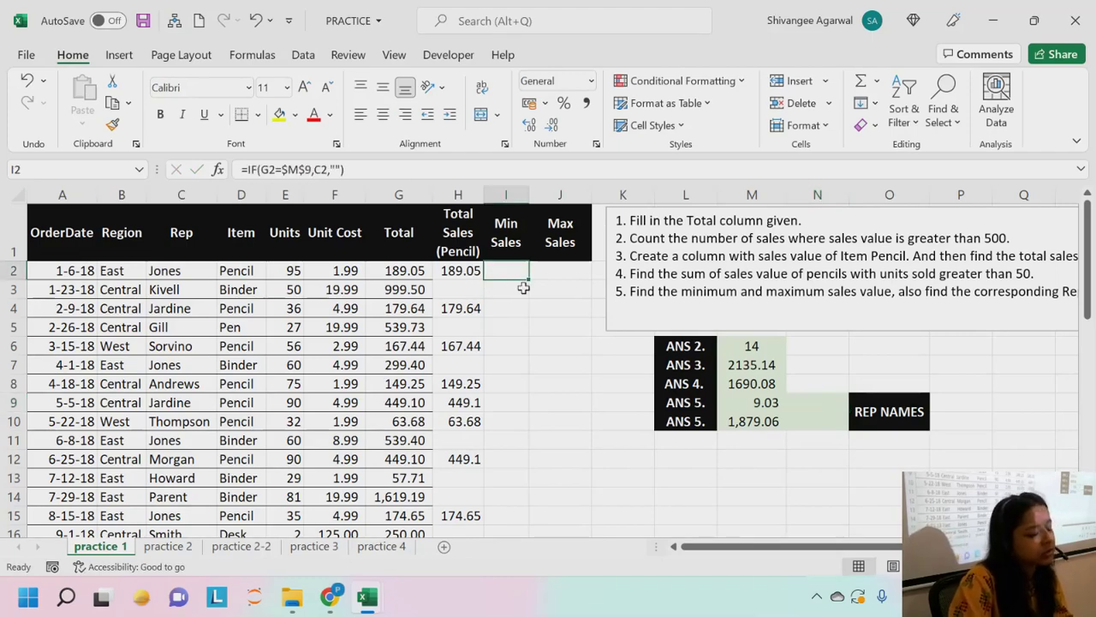
pyautogui.hotkey('ctrl', 'Down')
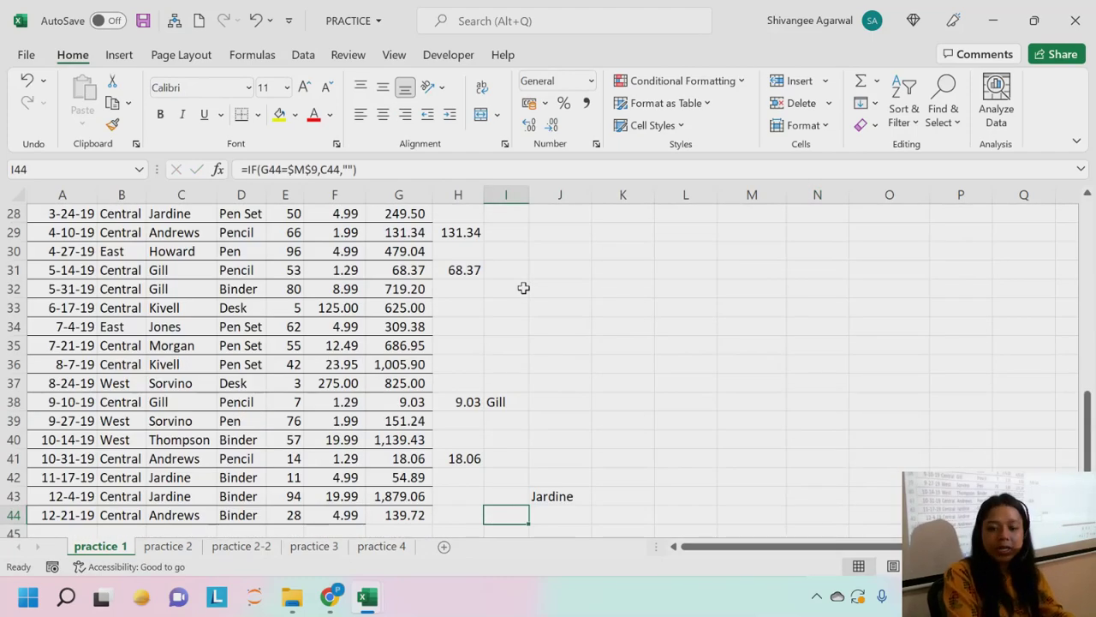
pyautogui.hotkey('ctrl', 'Up')
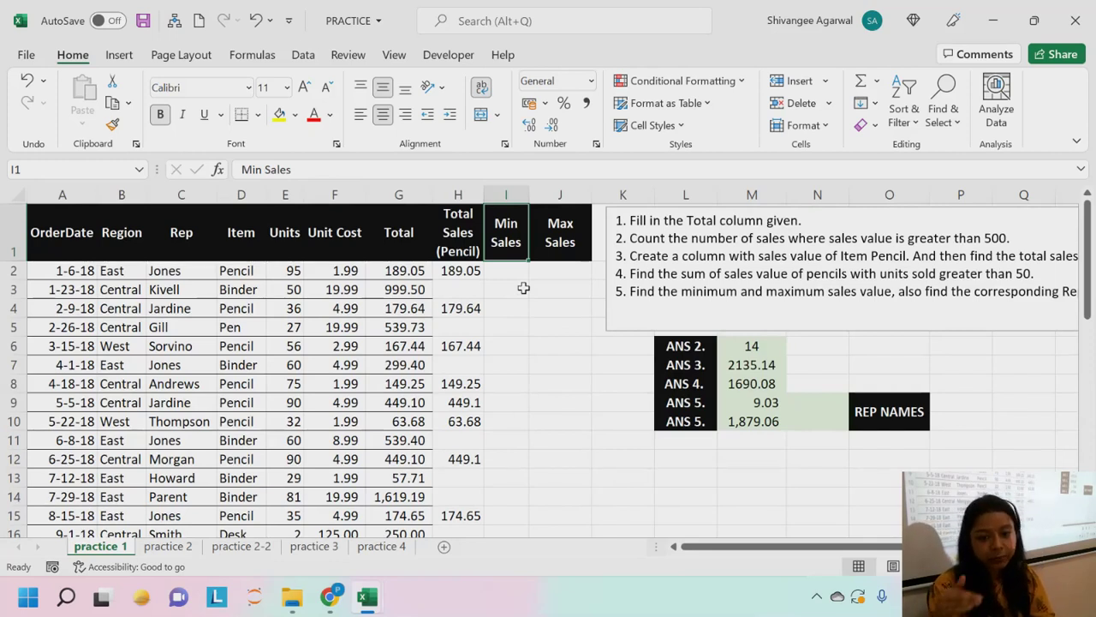
# In N9 beside 9.03, type =INDEX( and select Rep range C2:C44 as absolute.
pyautogui.click(809, 404)
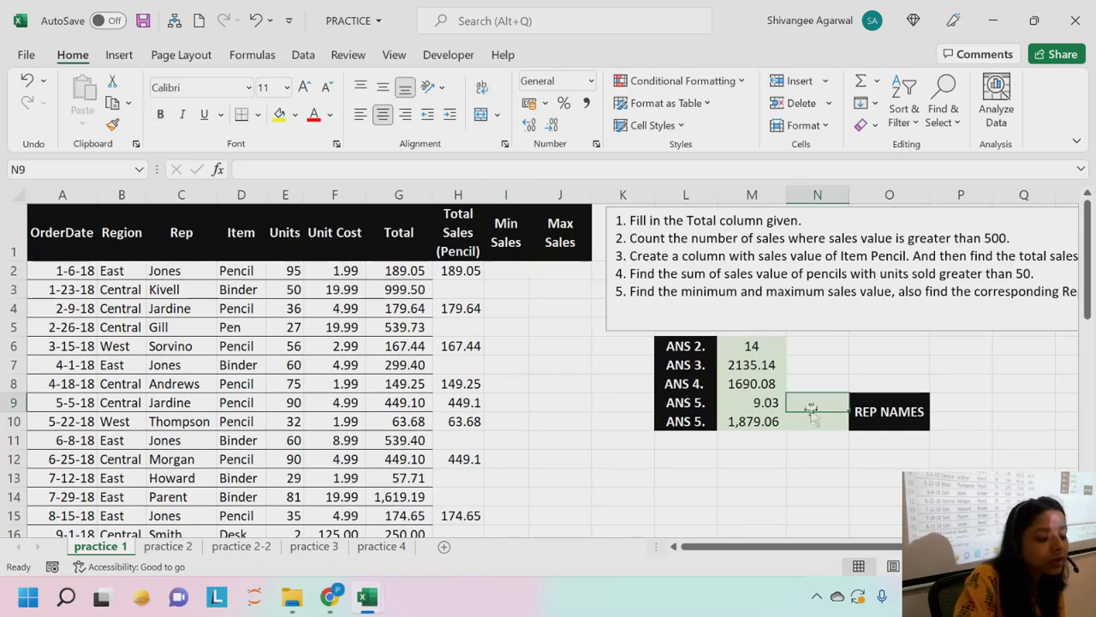
pyautogui.write('=')
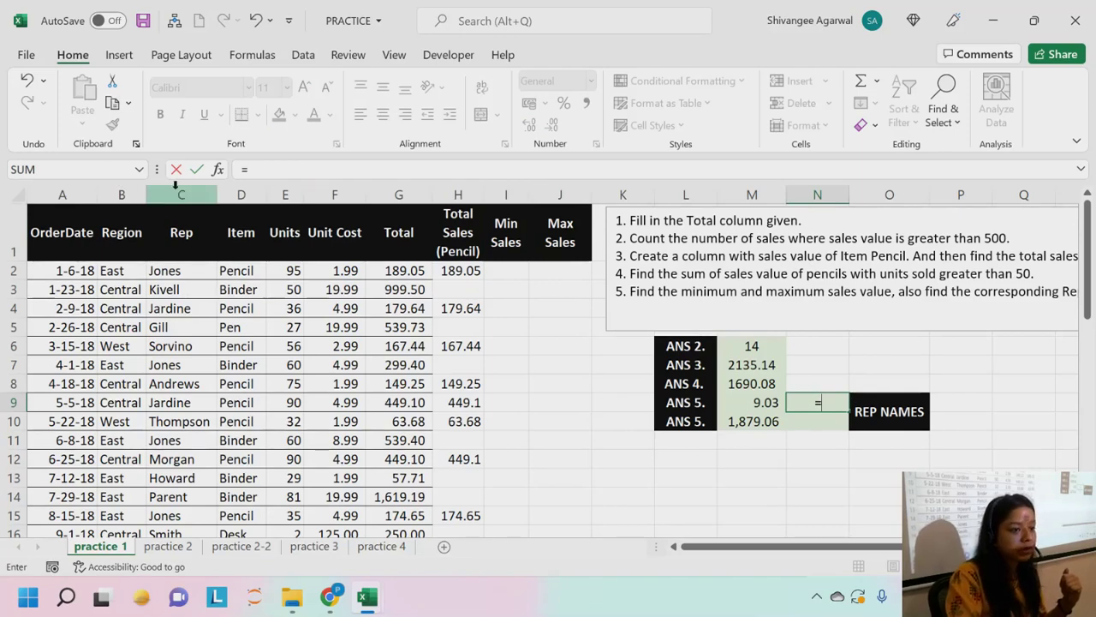
pyautogui.write('INDE')
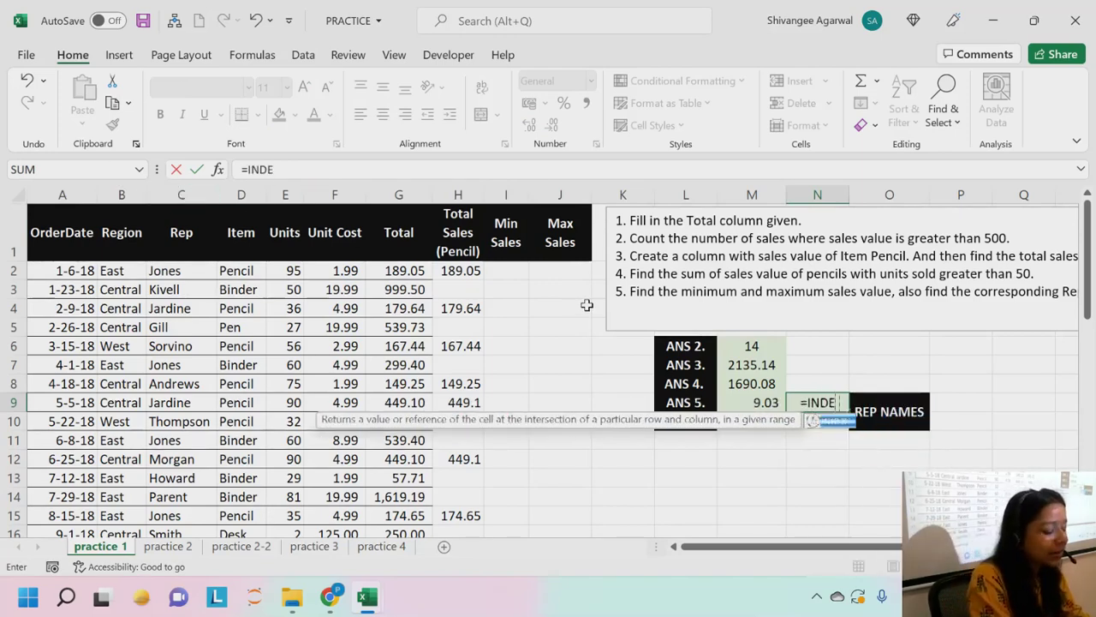
pyautogui.write('X(')
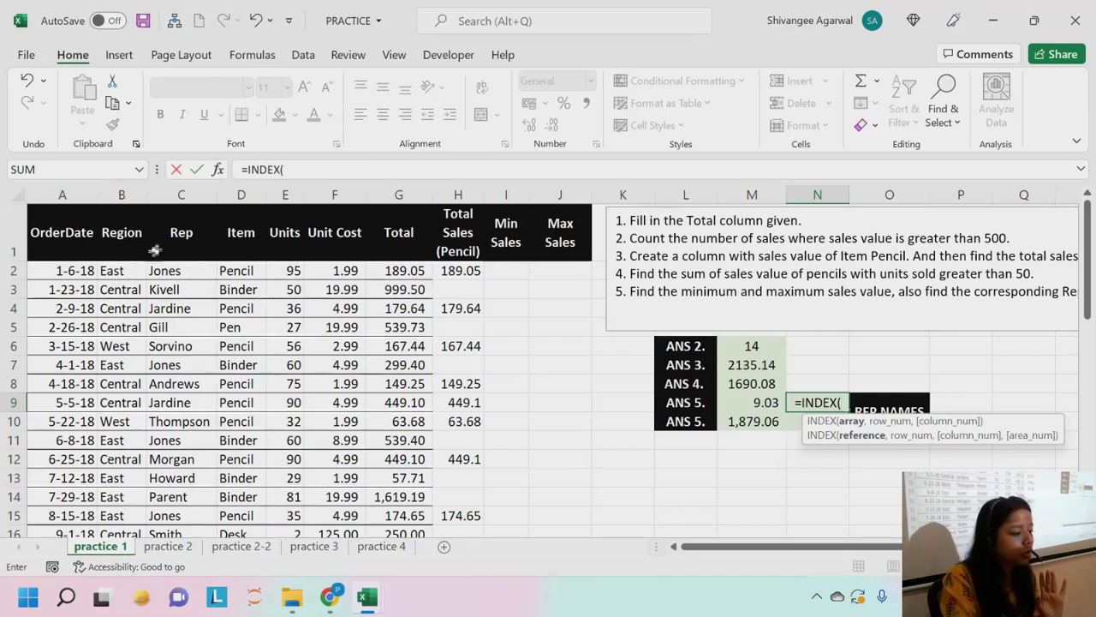
pyautogui.click(175, 269)
pyautogui.click(190, 224)
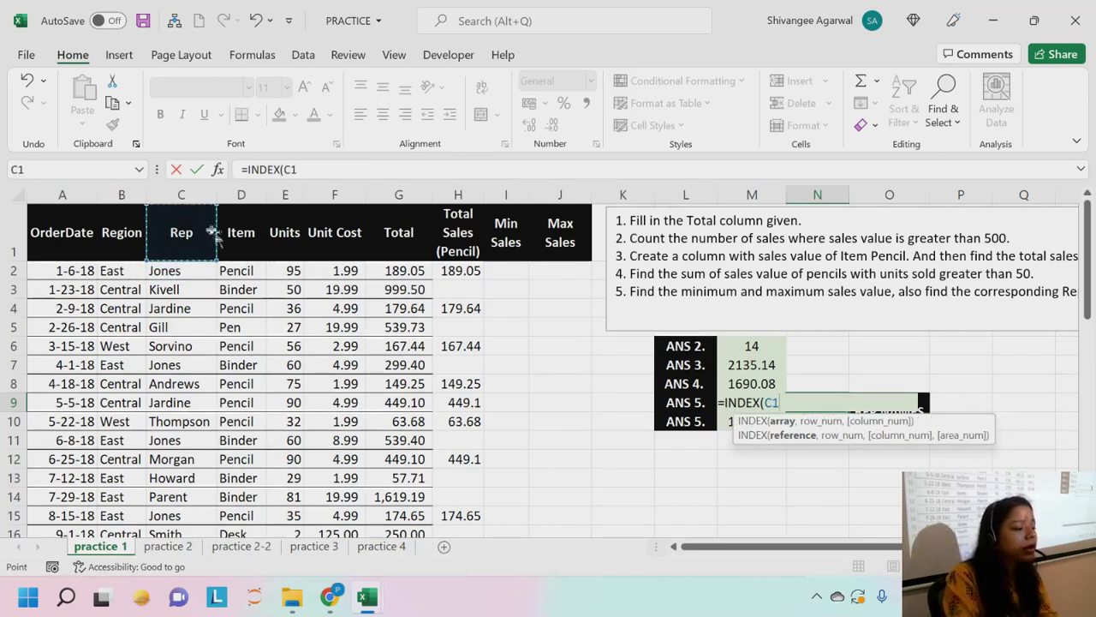
pyautogui.click(197, 267)
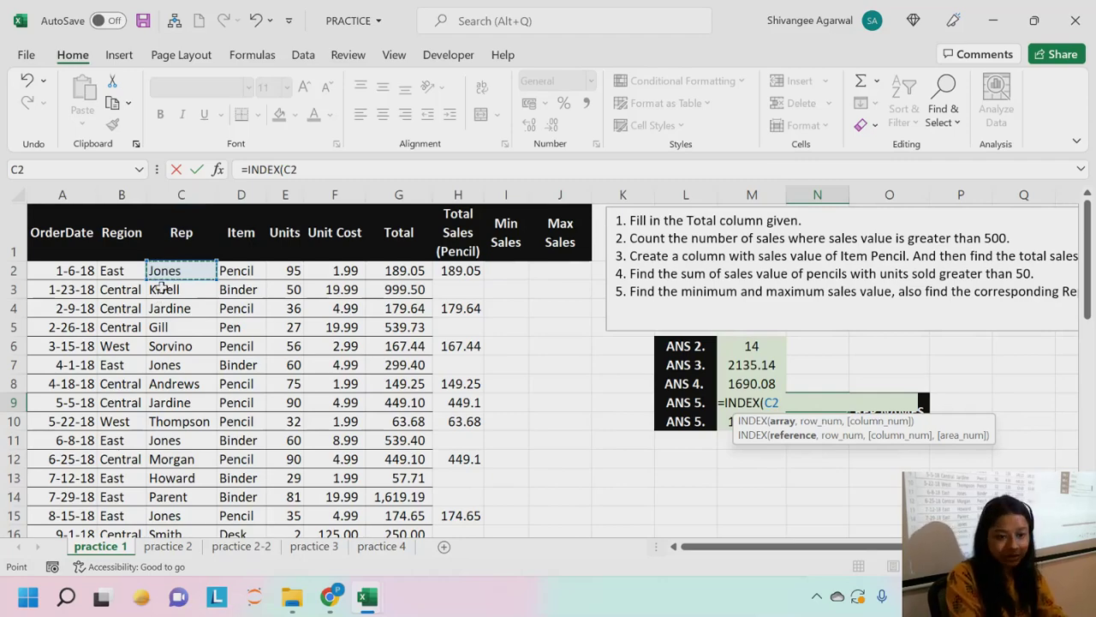
pyautogui.hotkey('ctrl', 'shift', 'Down')
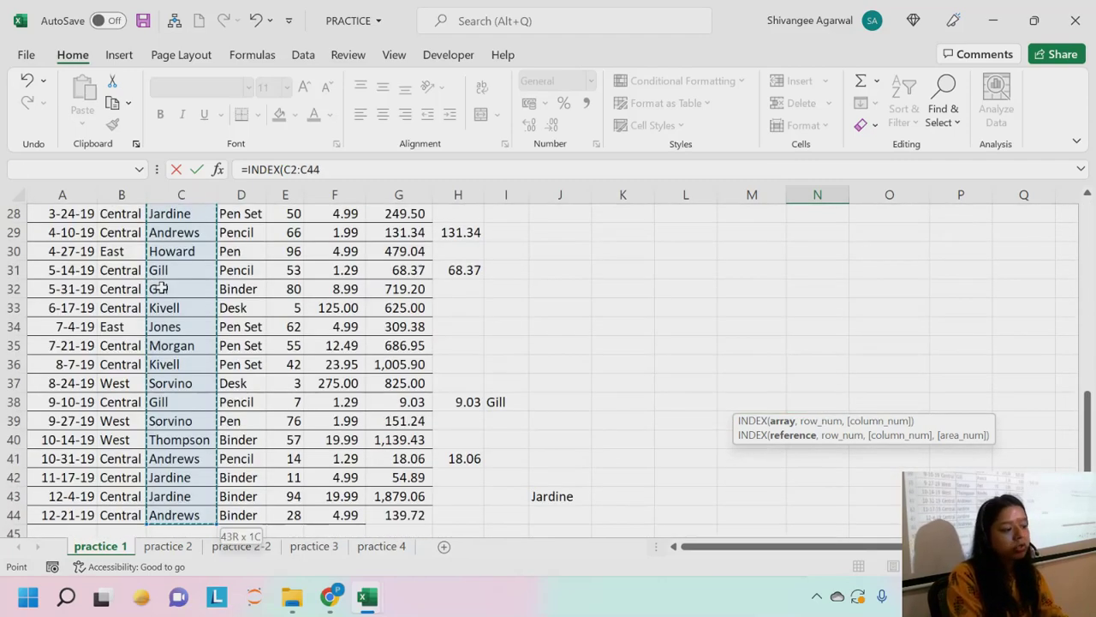
pyautogui.scroll(9, 568, 401)
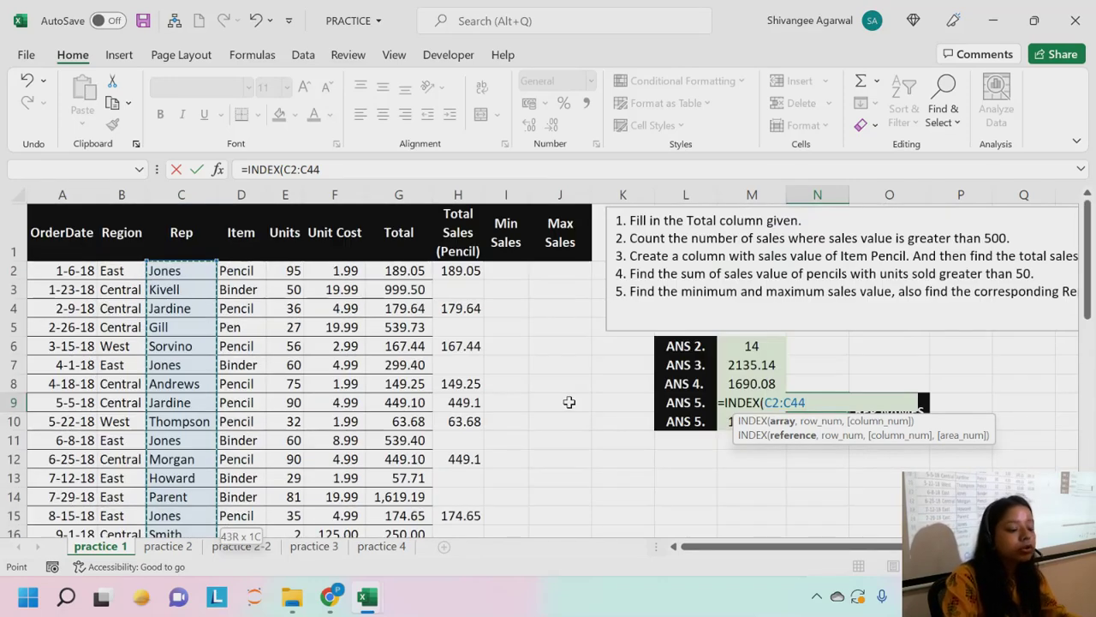
pyautogui.press('F4')
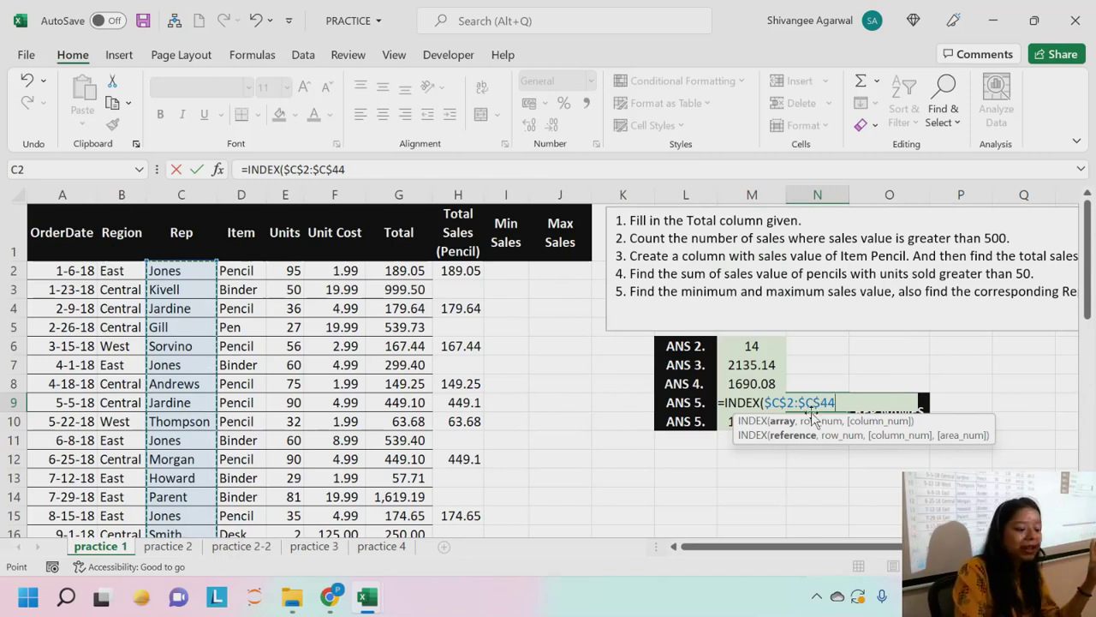
# Start the MATCH part of N9's formula, using M9 as the lookup value.
pyautogui.write(',')
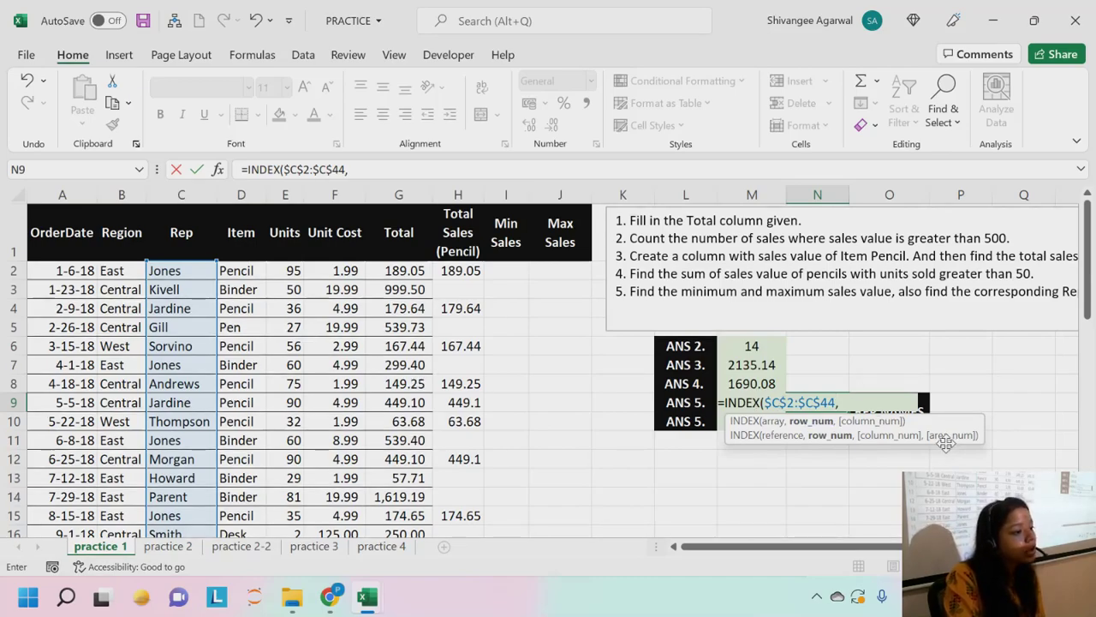
pyautogui.scroll(-5, 612, 454)
pyautogui.scroll(-2, 612, 454)
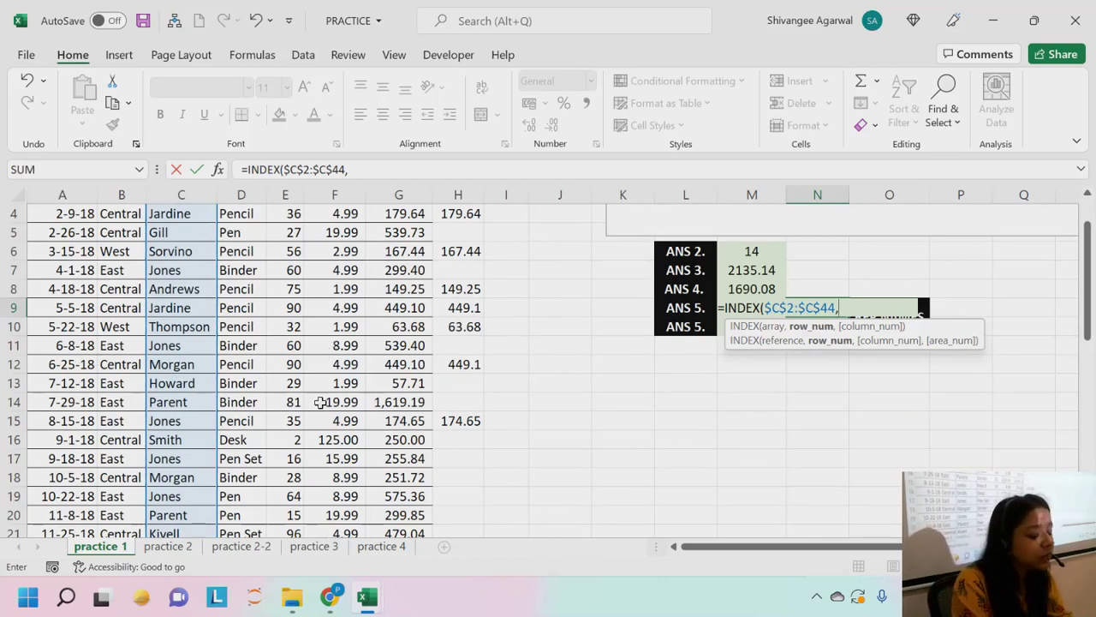
pyautogui.write('MATCH')
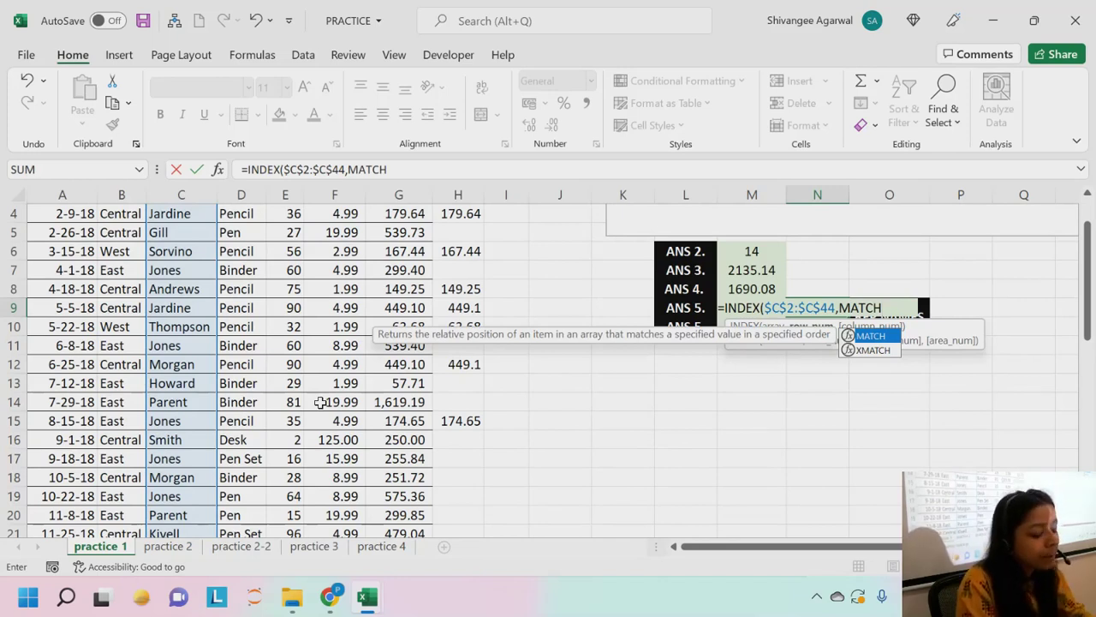
pyautogui.write('(')
pyautogui.press('Left')
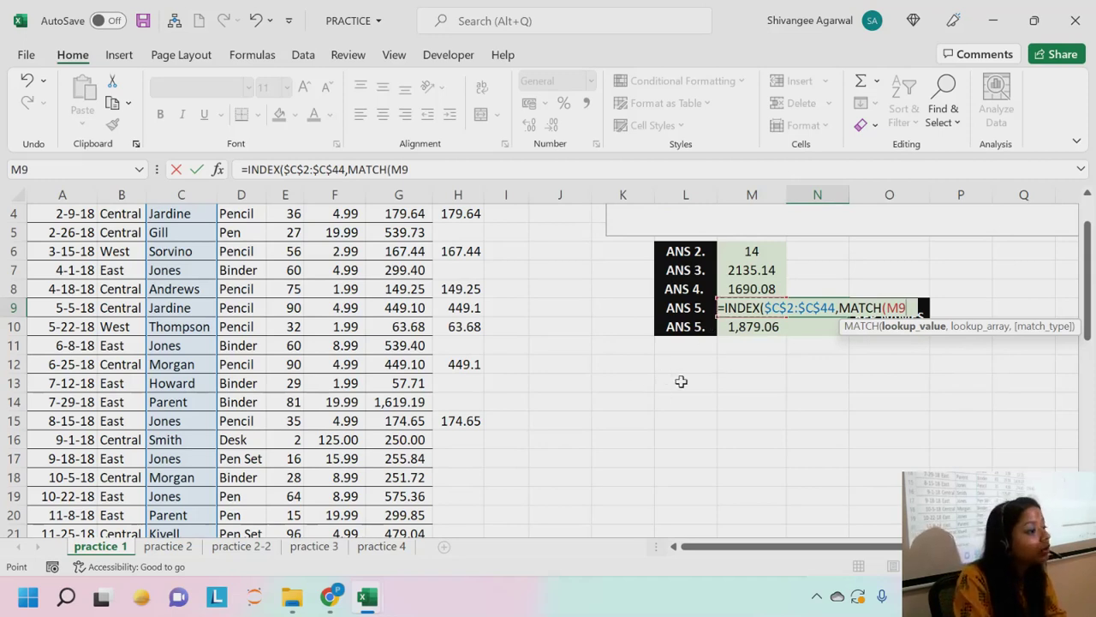
pyautogui.write(',')
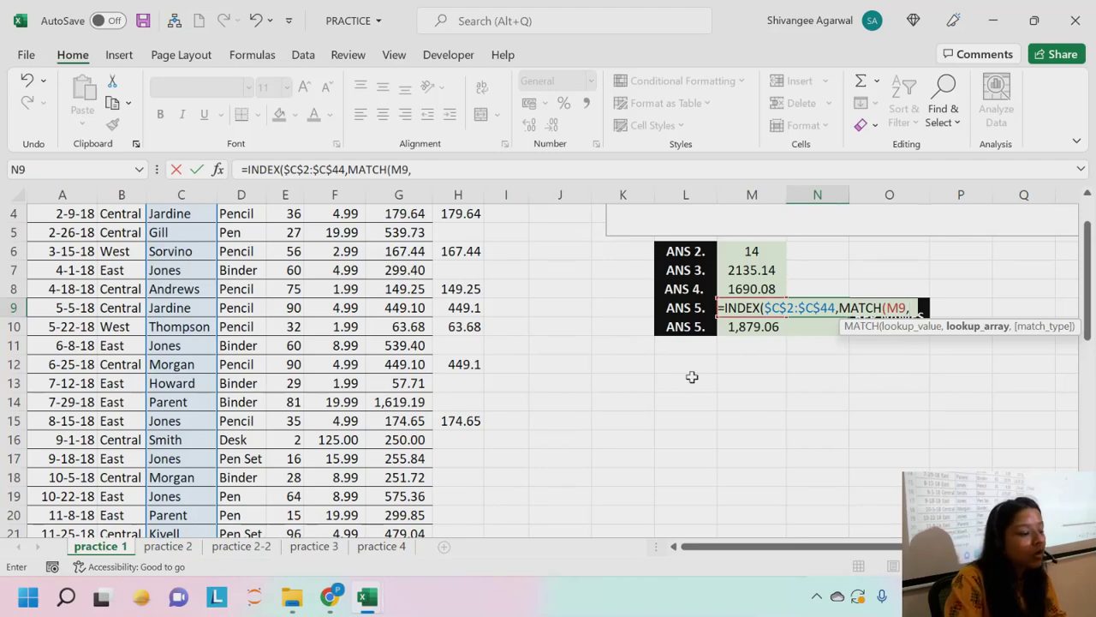
# Give MATCH the absolute lookup range $G$2:$G$44 and exact match 0, closing its bracket.
pyautogui.scroll(1, 692, 377)
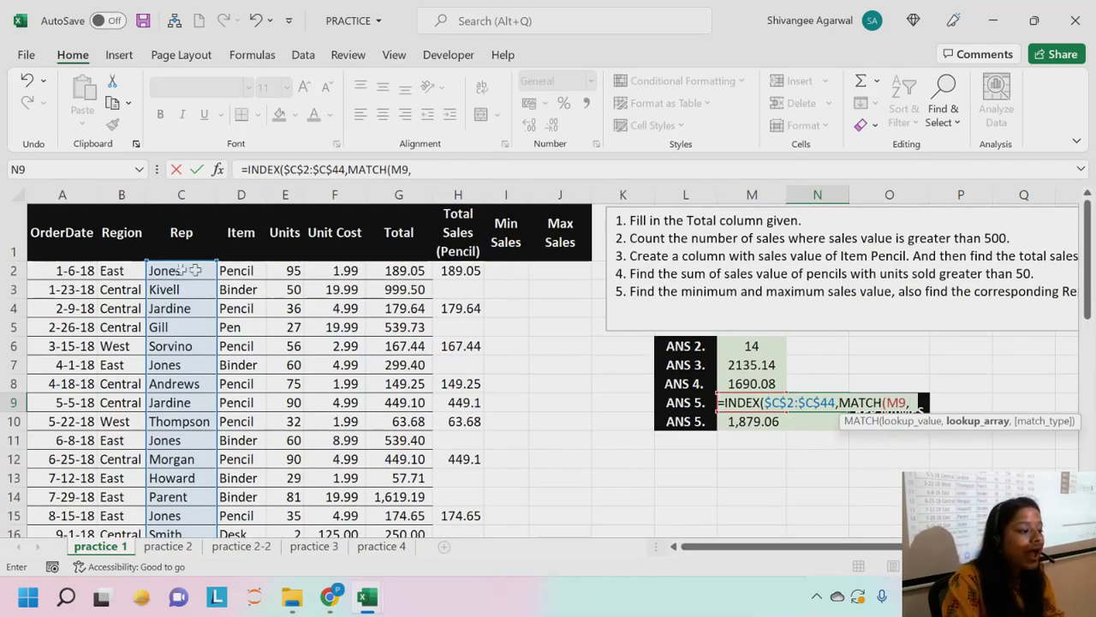
pyautogui.click(414, 269)
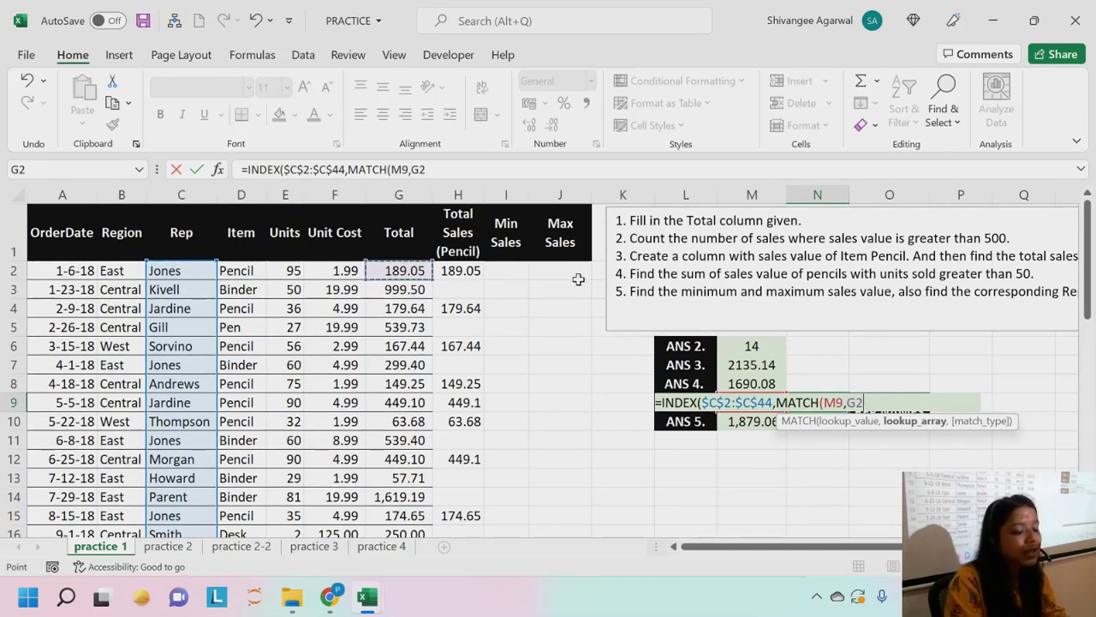
pyautogui.hotkey('ctrl', 'shift', 'Down')
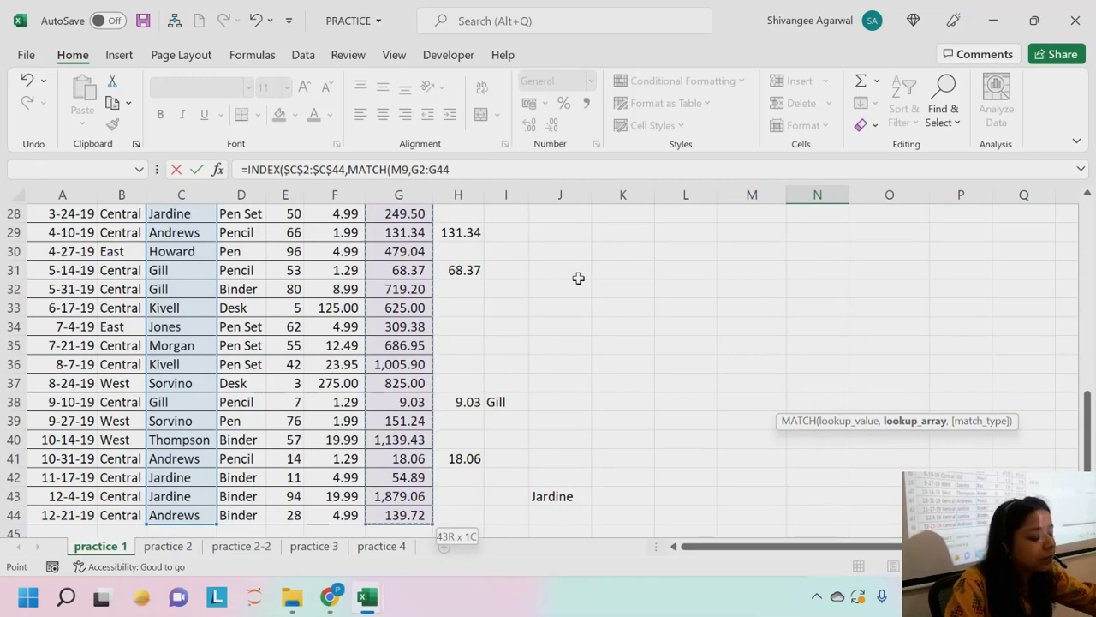
pyautogui.press('F4')
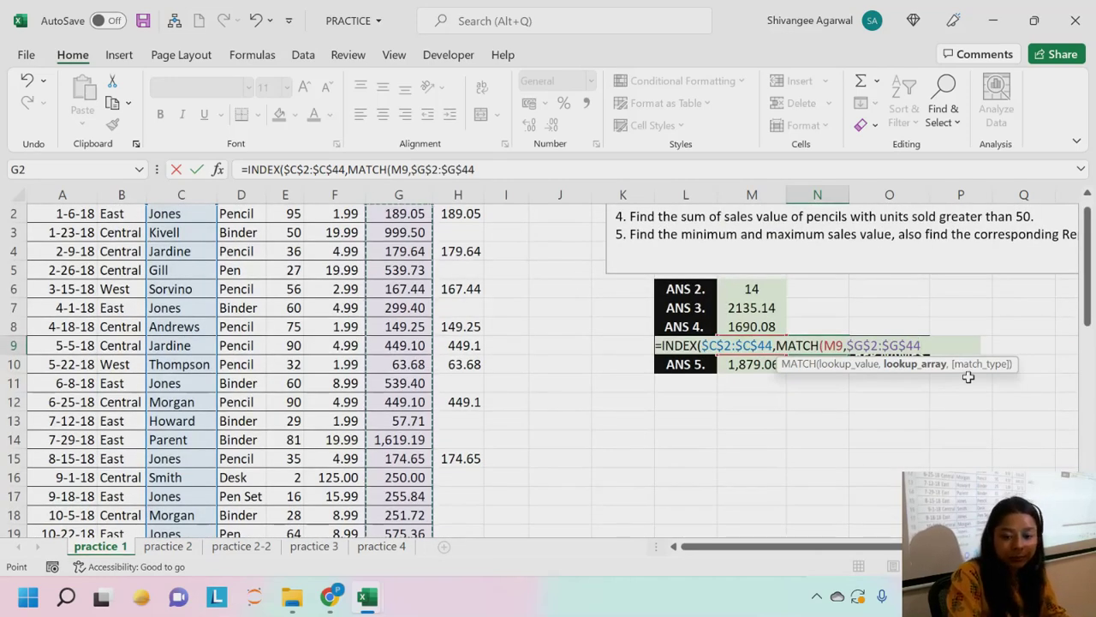
pyautogui.write(',')
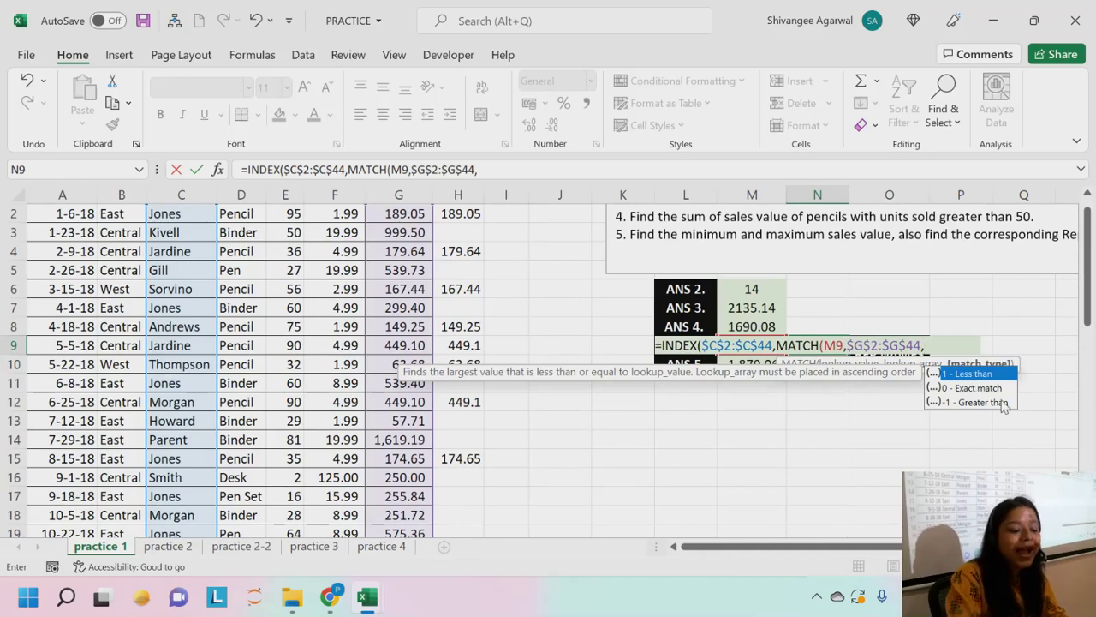
pyautogui.doubleClick(972, 388)
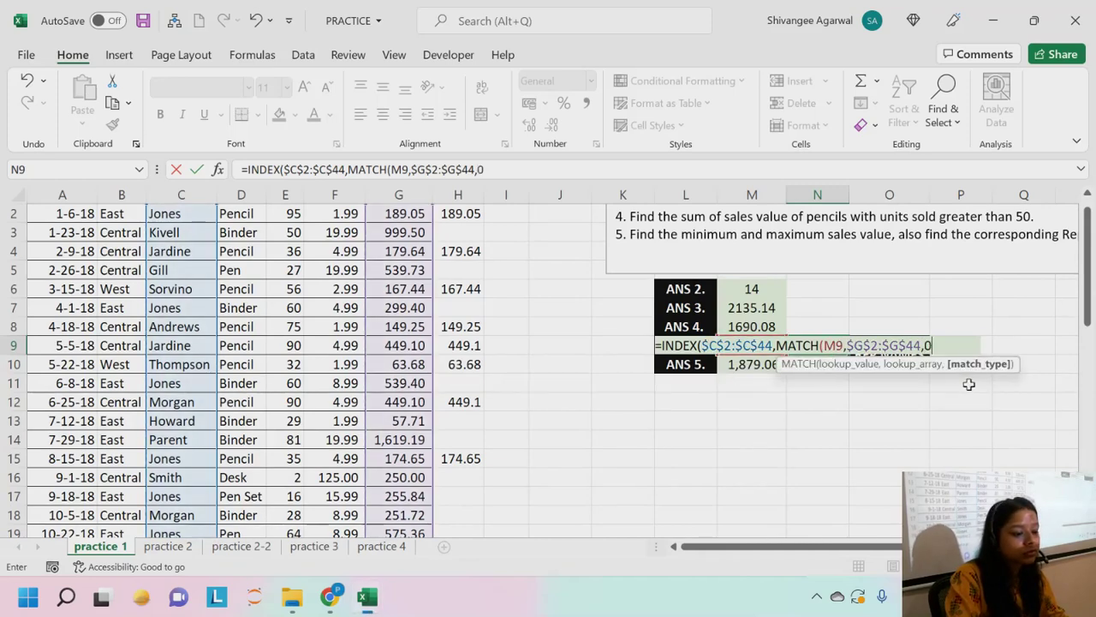
pyautogui.write(')')
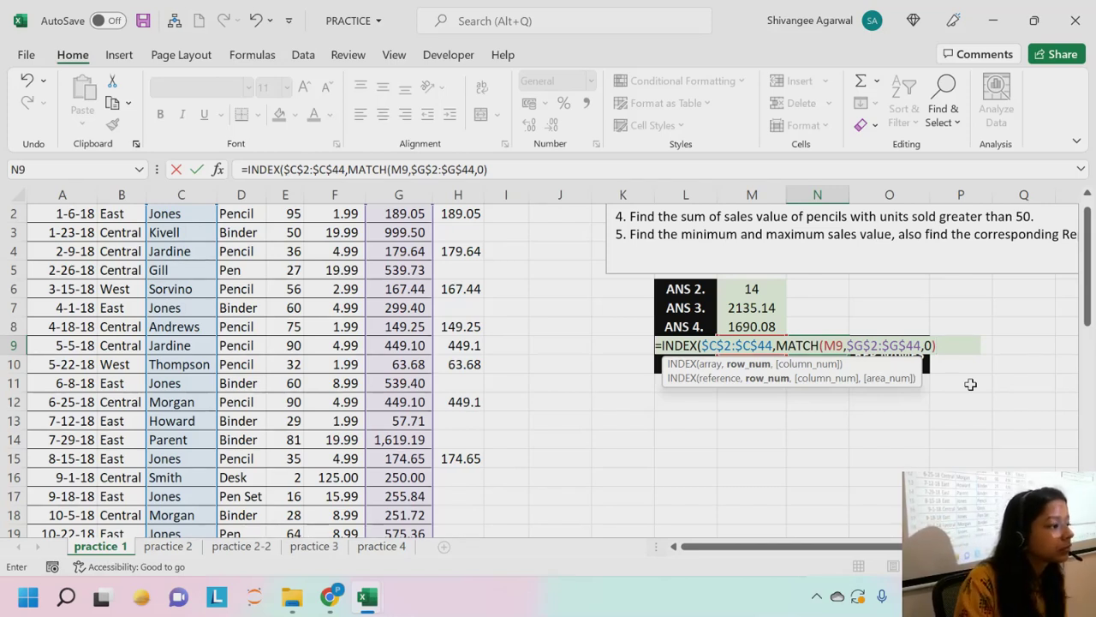
# Review the INDEX range and the M9 lookup value inside N9's formula.
pyautogui.scroll(1, 970, 384)
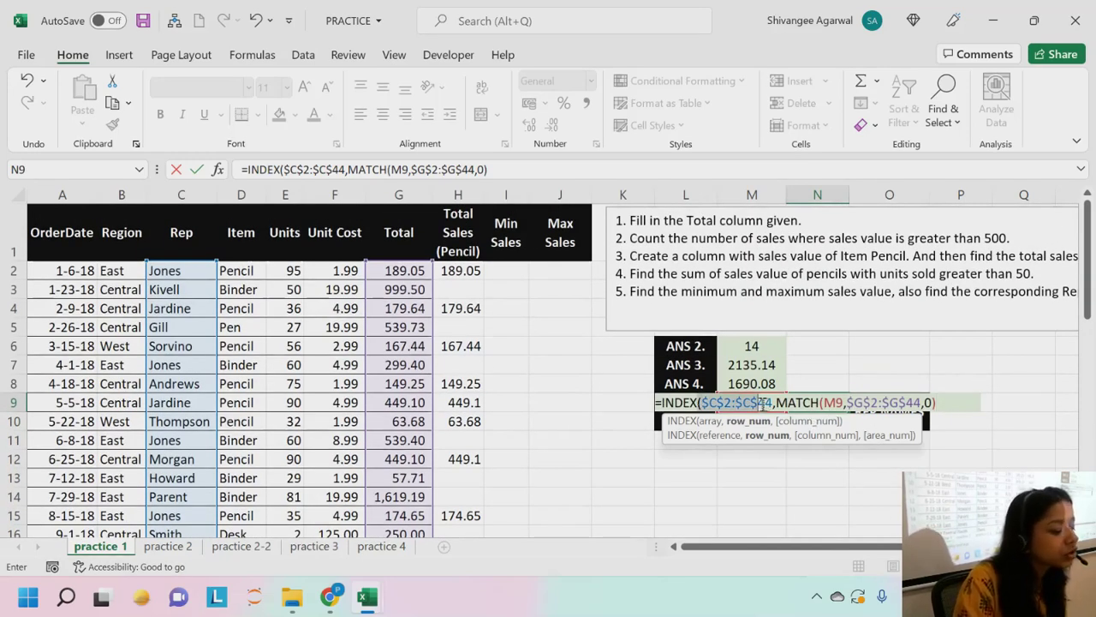
pyautogui.moveTo(700, 403); pyautogui.dragTo(771, 403)
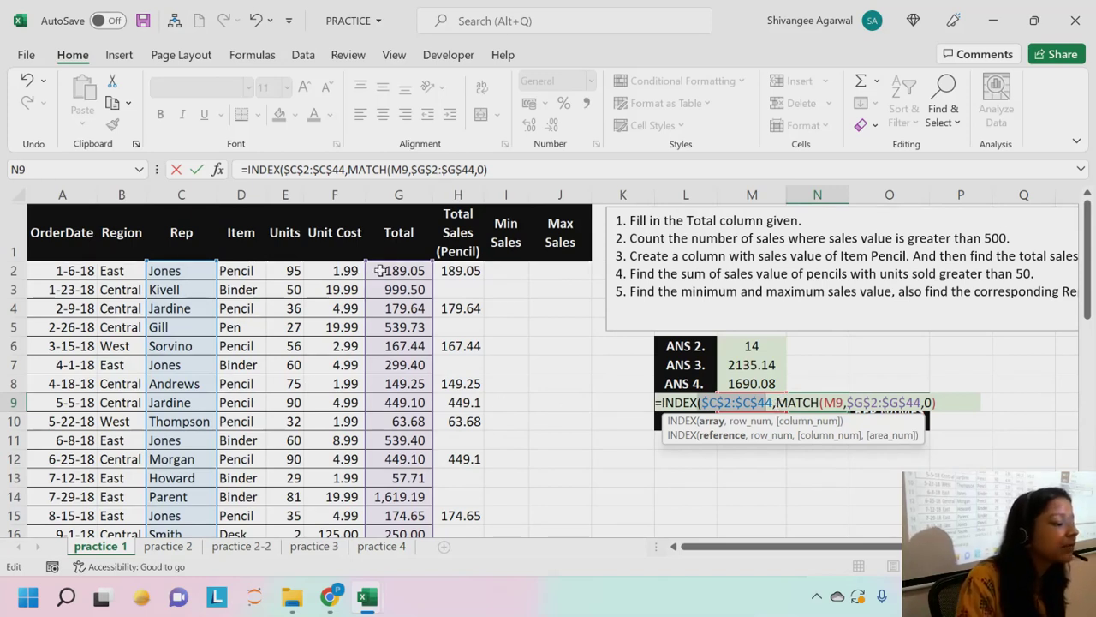
pyautogui.click(831, 402)
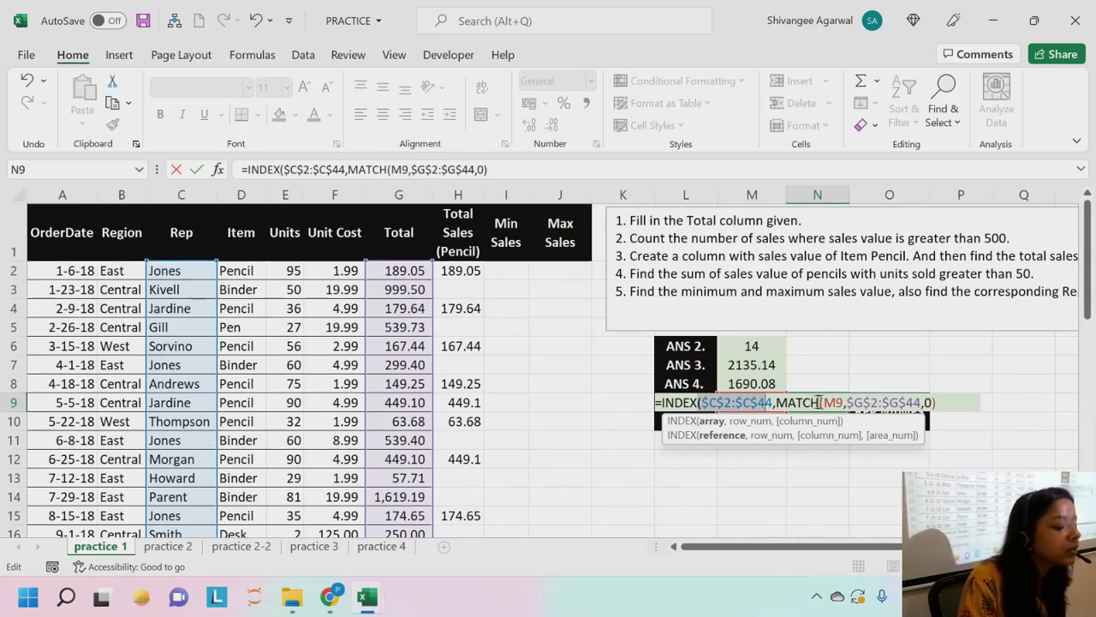
pyautogui.doubleClick(841, 403)
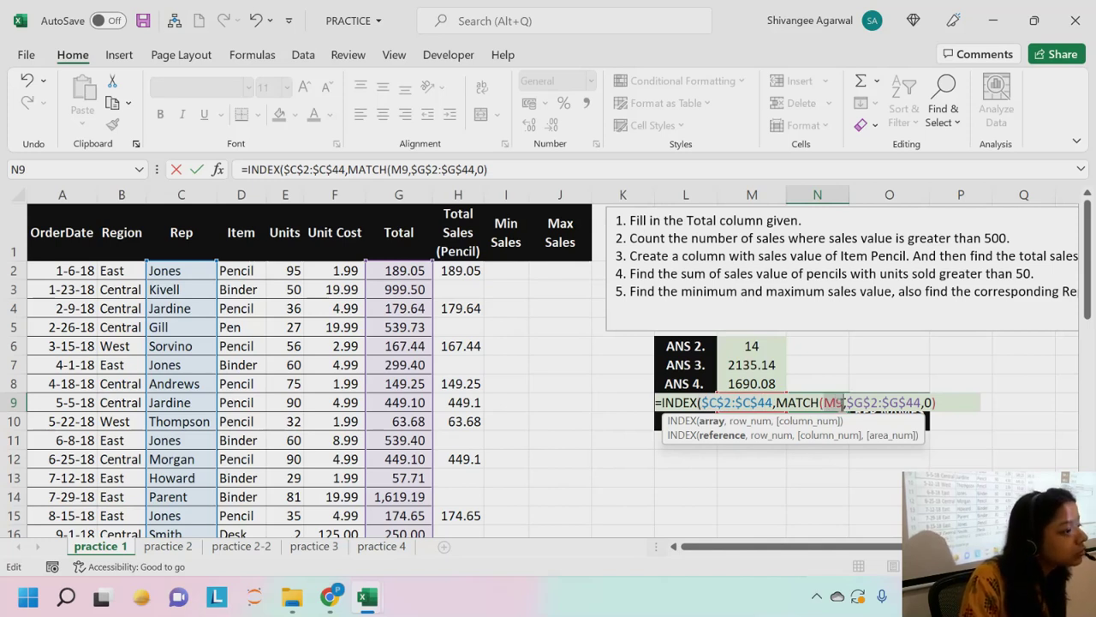
pyautogui.click(951, 408)
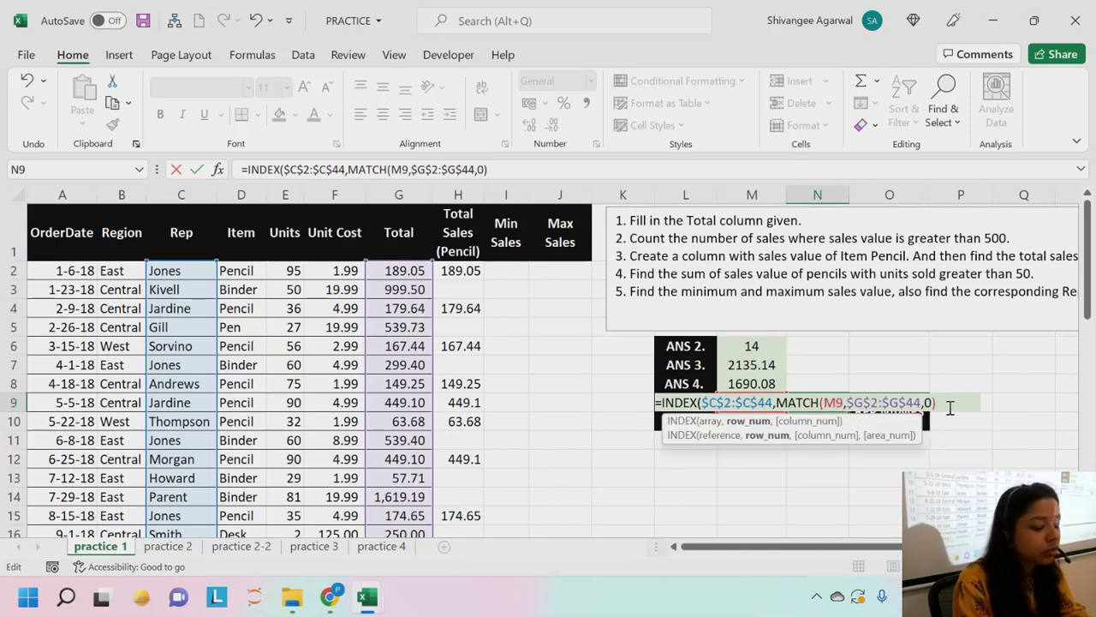
# Close and commit the INDEX-MATCH formula in N9, confirming it returns Gill.
pyautogui.write(')')
pyautogui.press('Return')
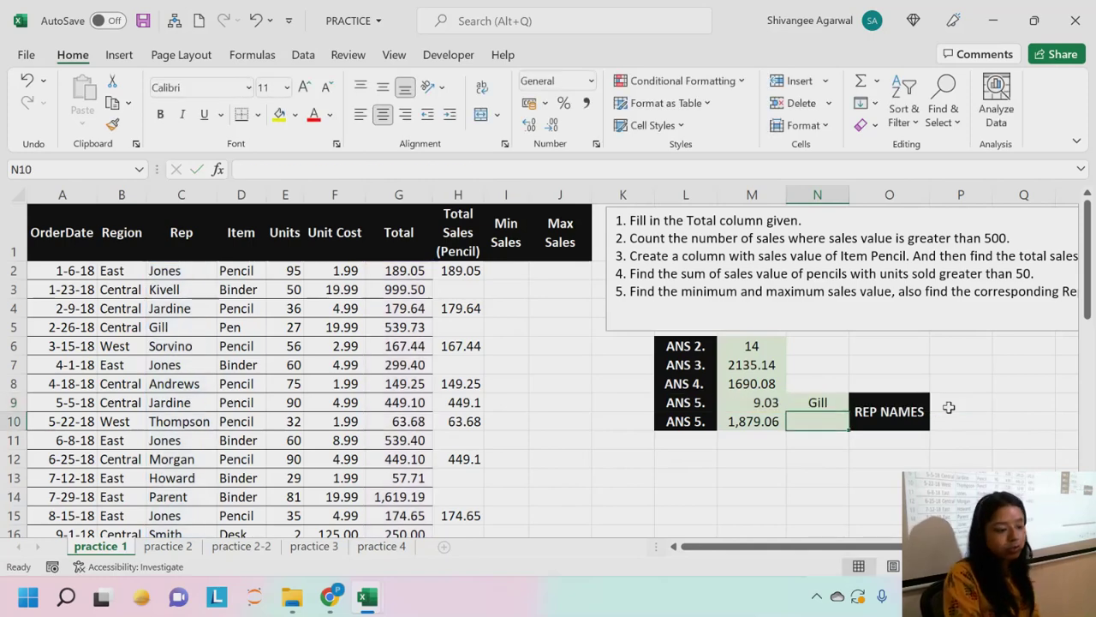
pyautogui.click(827, 400)
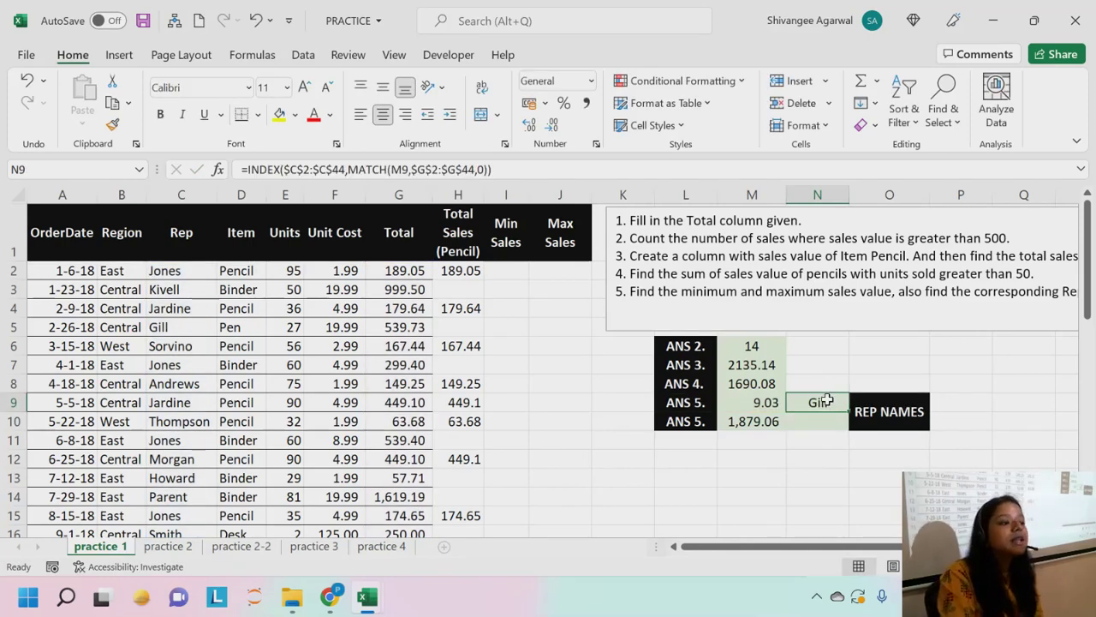
pyautogui.doubleClick(830, 403)
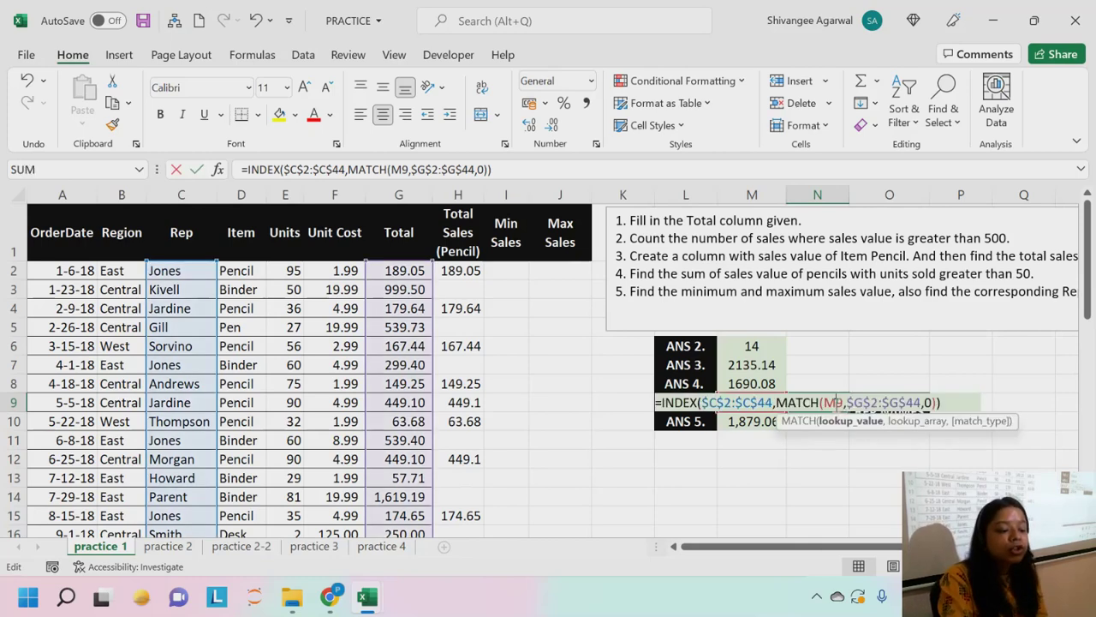
pyautogui.press('Escape')
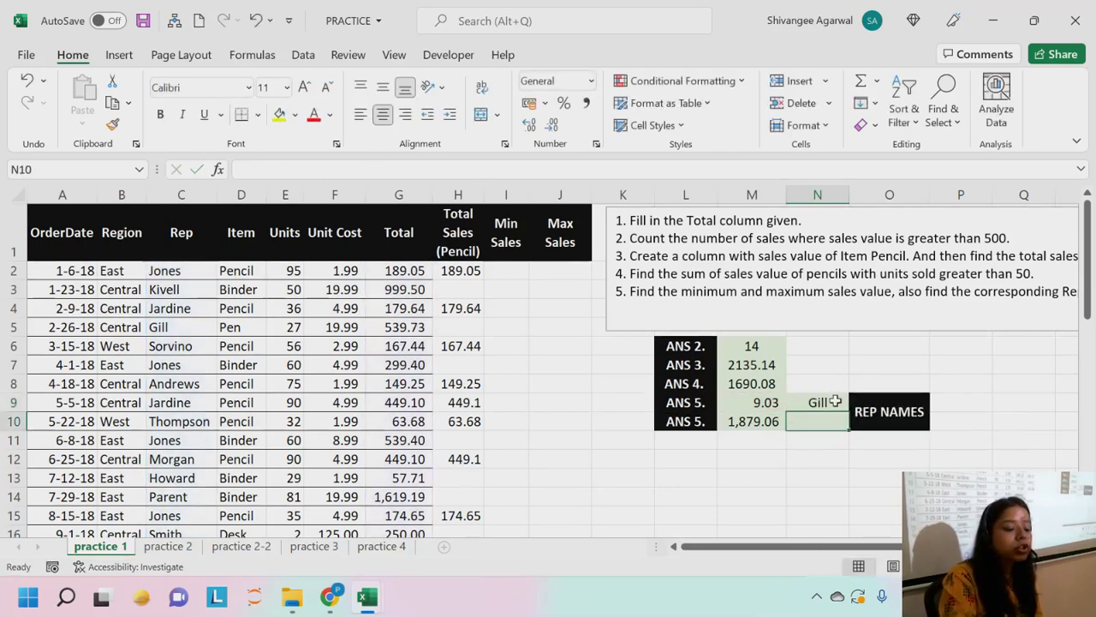
# Fill N9's lookup formula down to N10 to return Jardine, then re-examine N9's formula.
pyautogui.moveTo(848, 411); pyautogui.dragTo(838, 428)
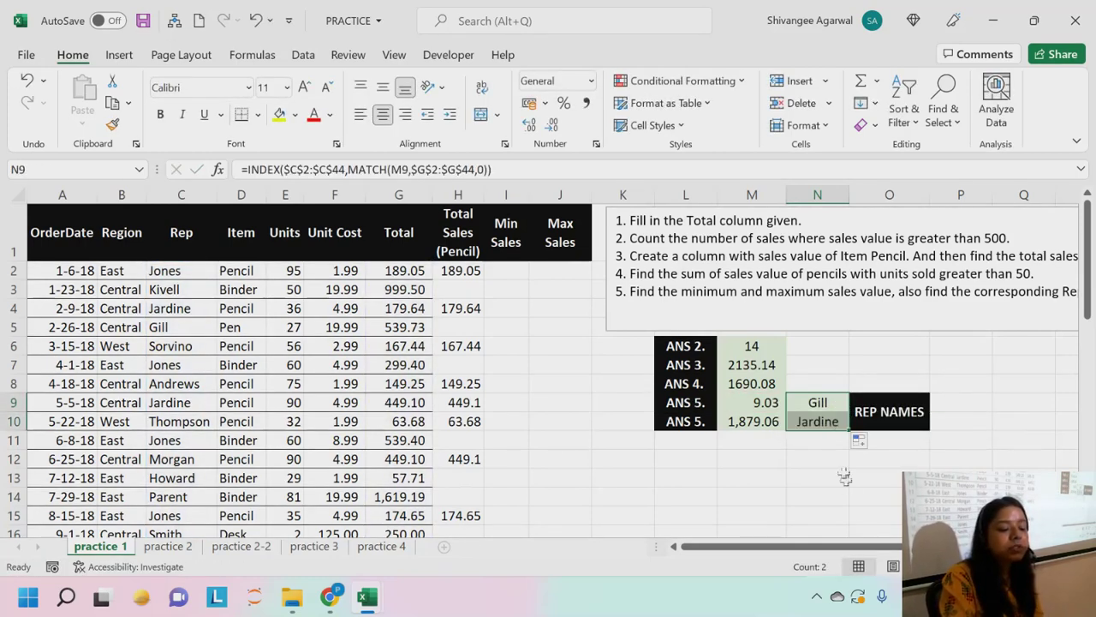
pyautogui.click(819, 419)
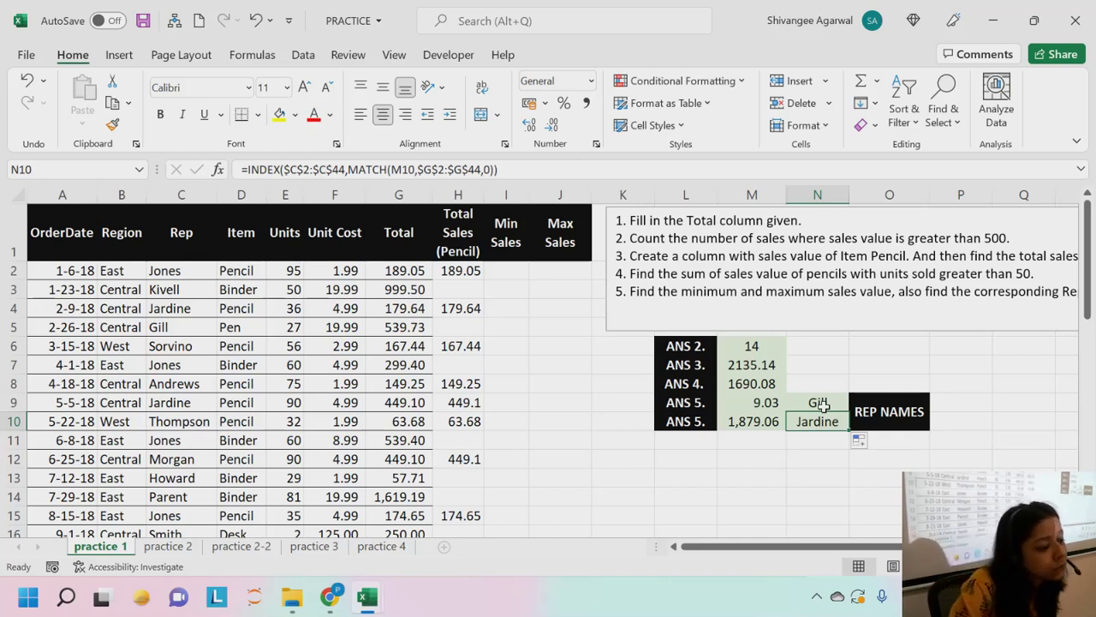
pyautogui.doubleClick(821, 405)
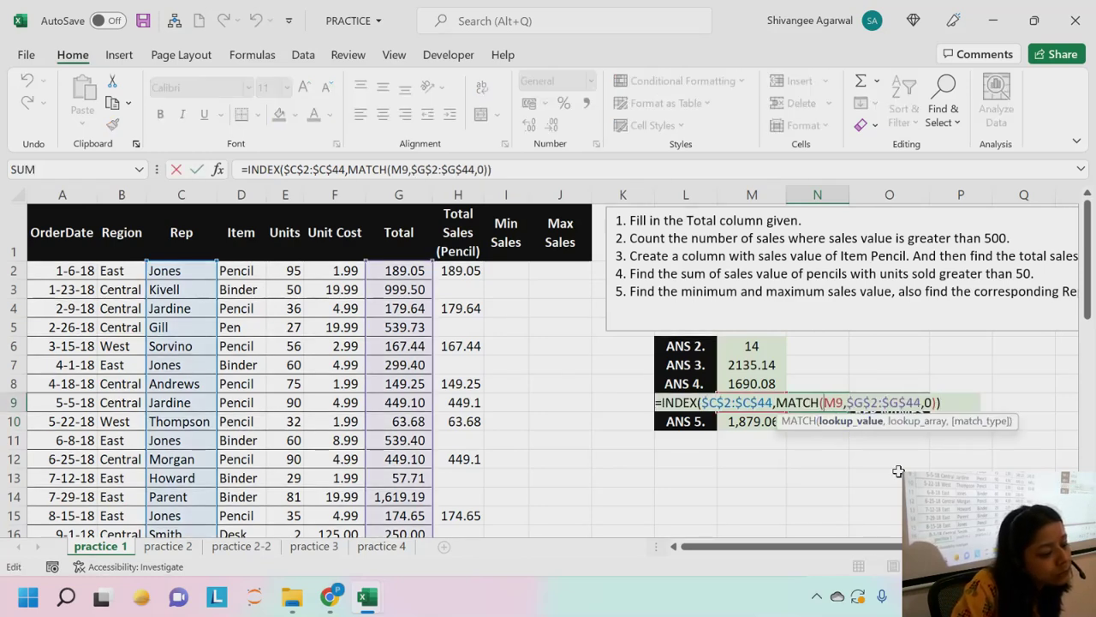
pyautogui.press('Left')
pyautogui.press('Left')
pyautogui.press('Left')
pyautogui.press('Left')
pyautogui.press('Left')
pyautogui.press('Left')
pyautogui.press('Left')
pyautogui.press('Left')
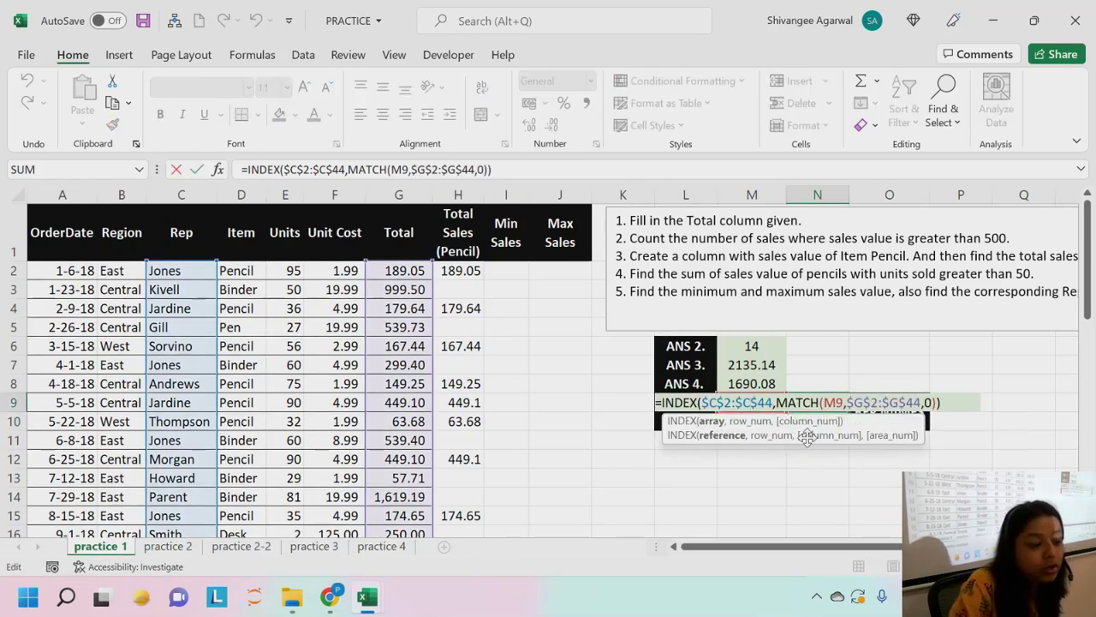
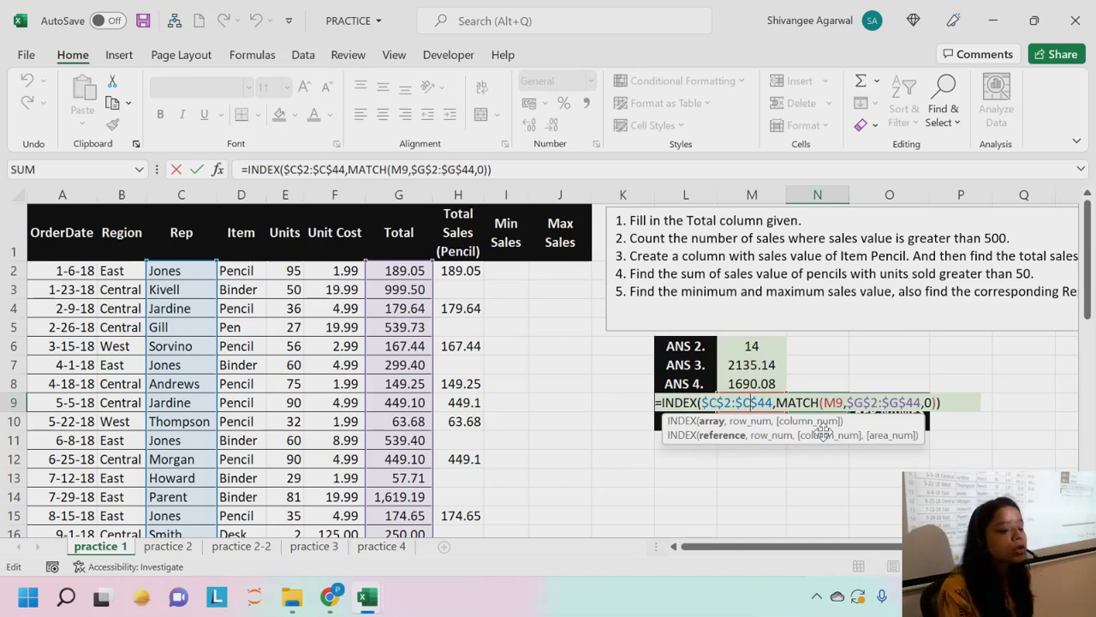
# Commit the INDEX/MATCH formula in N9, which returns Gill, and check its $C$2:$C$44 range.
pyautogui.press('Return')
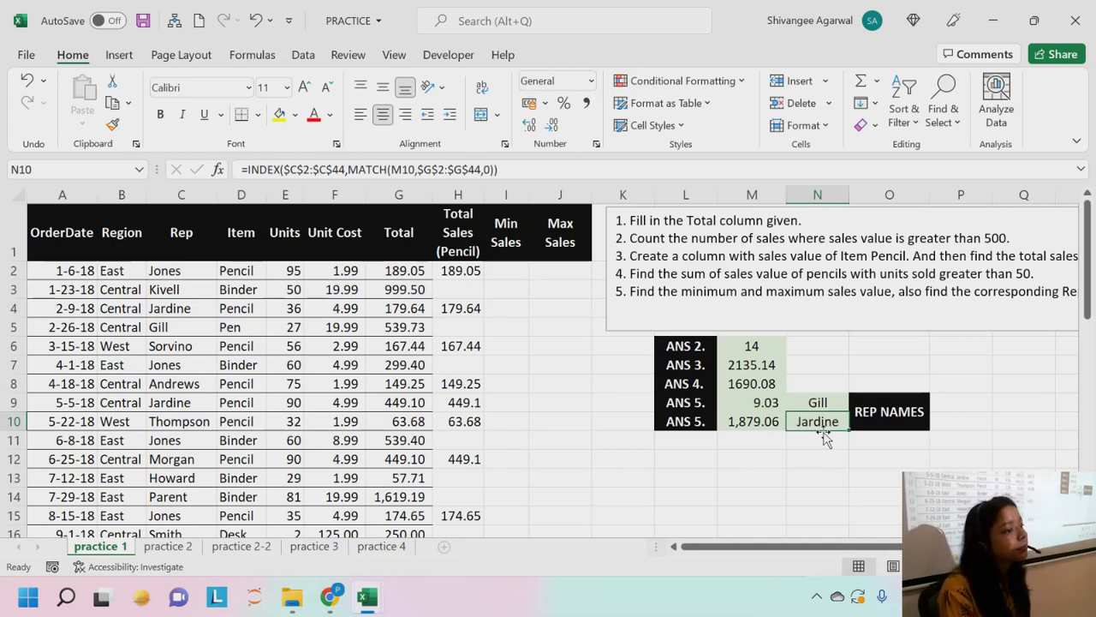
pyautogui.doubleClick(818, 403)
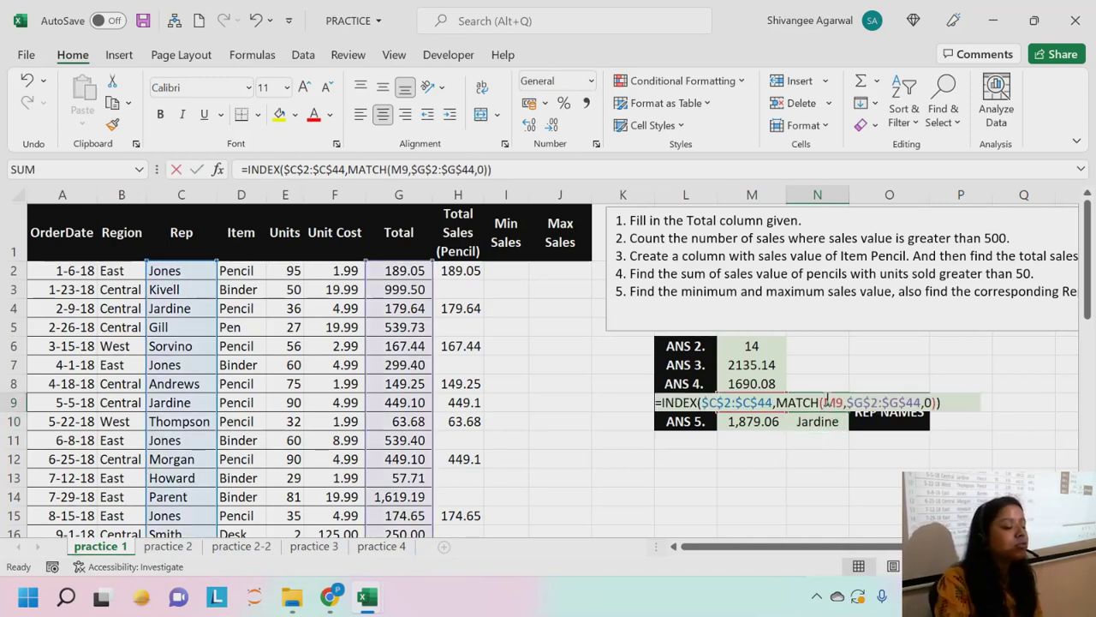
pyautogui.moveTo(773, 402); pyautogui.dragTo(704, 406)
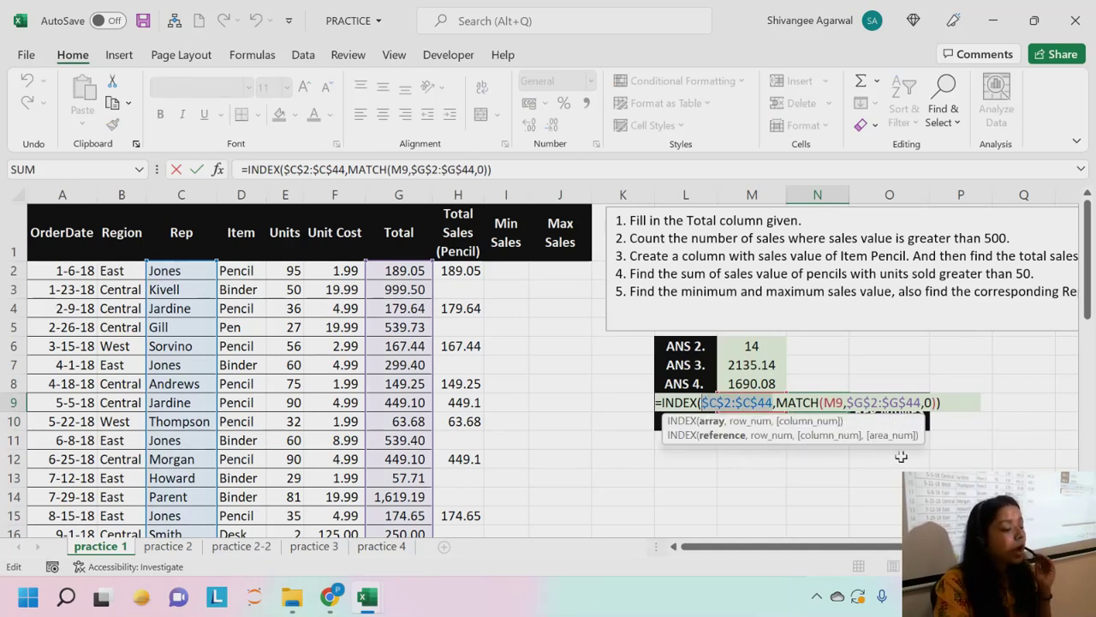
pyautogui.press('Return')
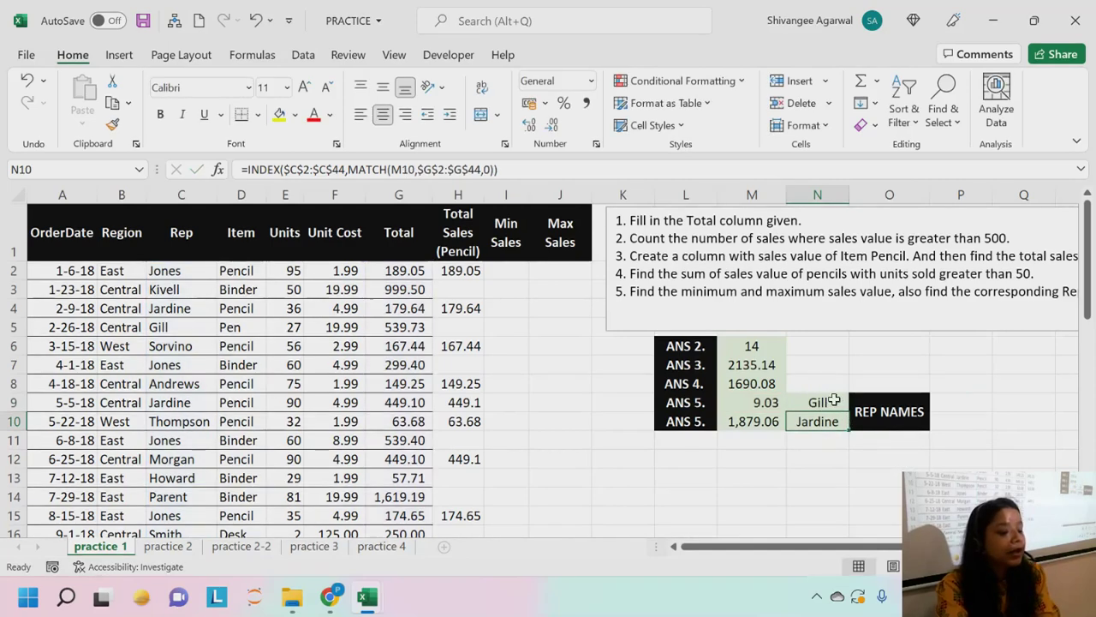
pyautogui.click(831, 401)
# Copy N9's lookup down into N10 for Jardine and review both formulas' references.
pyautogui.moveTo(846, 415); pyautogui.dragTo(844, 430)
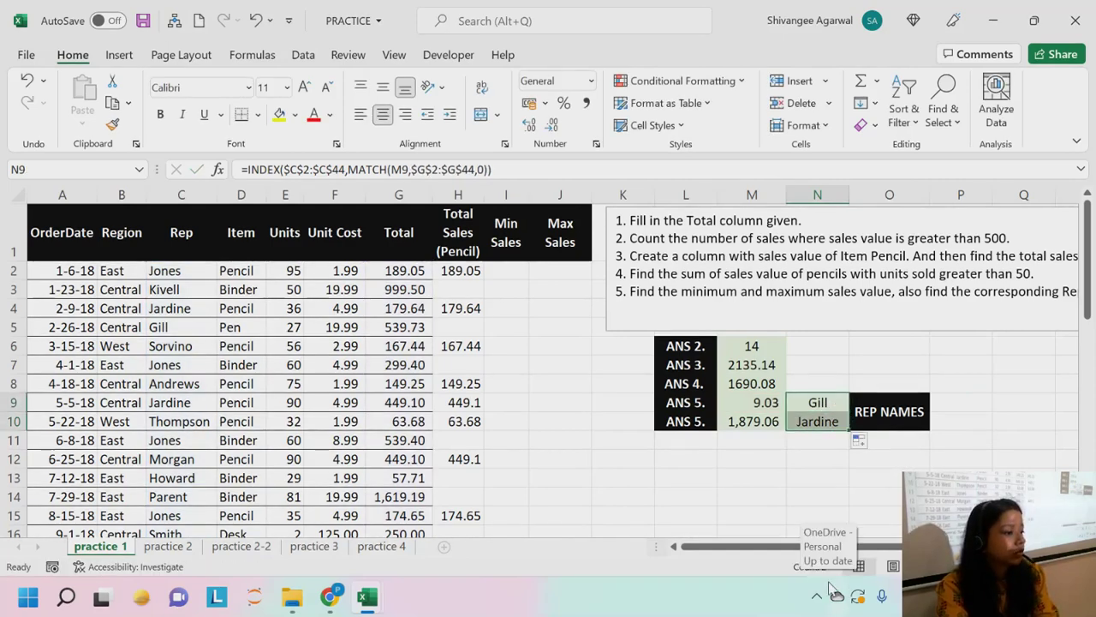
pyautogui.doubleClick(813, 420)
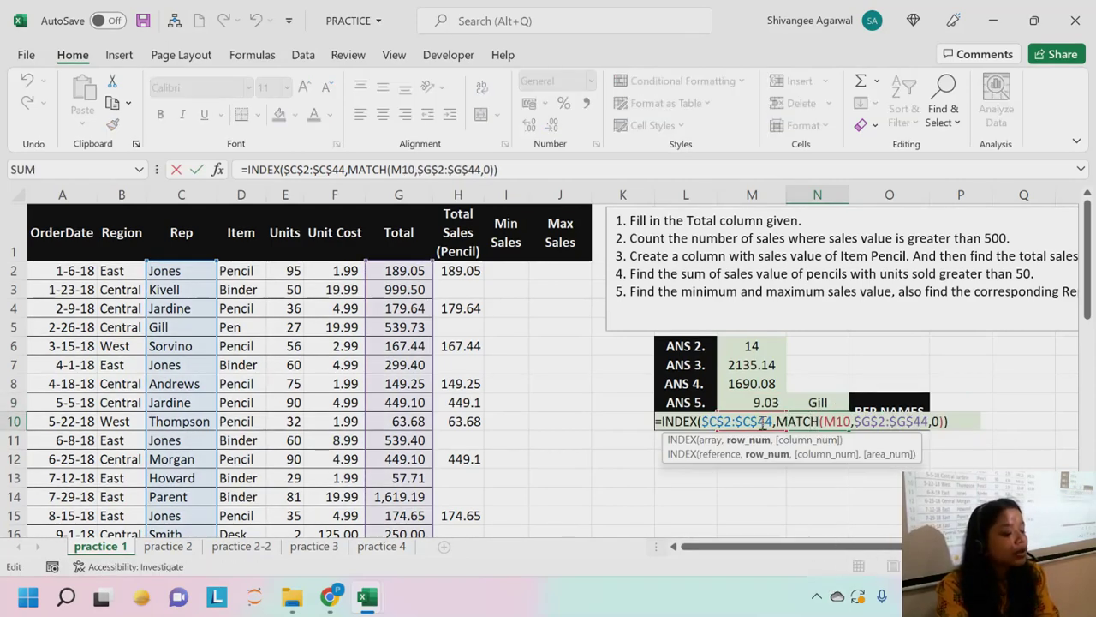
pyautogui.doubleClick(752, 421)
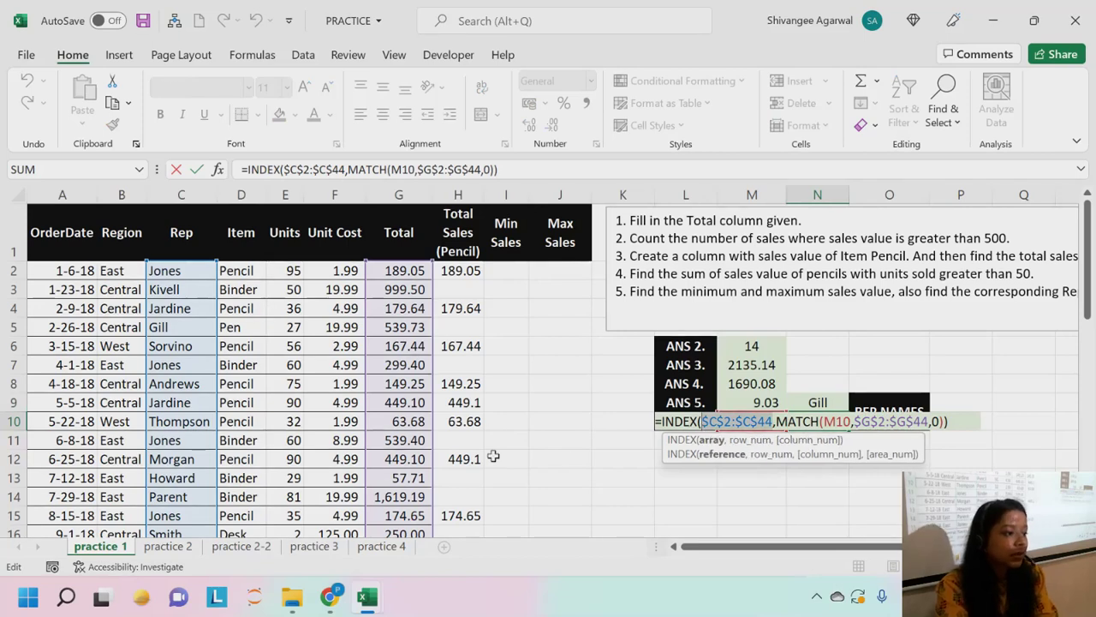
pyautogui.press('Return')
pyautogui.click(814, 400)
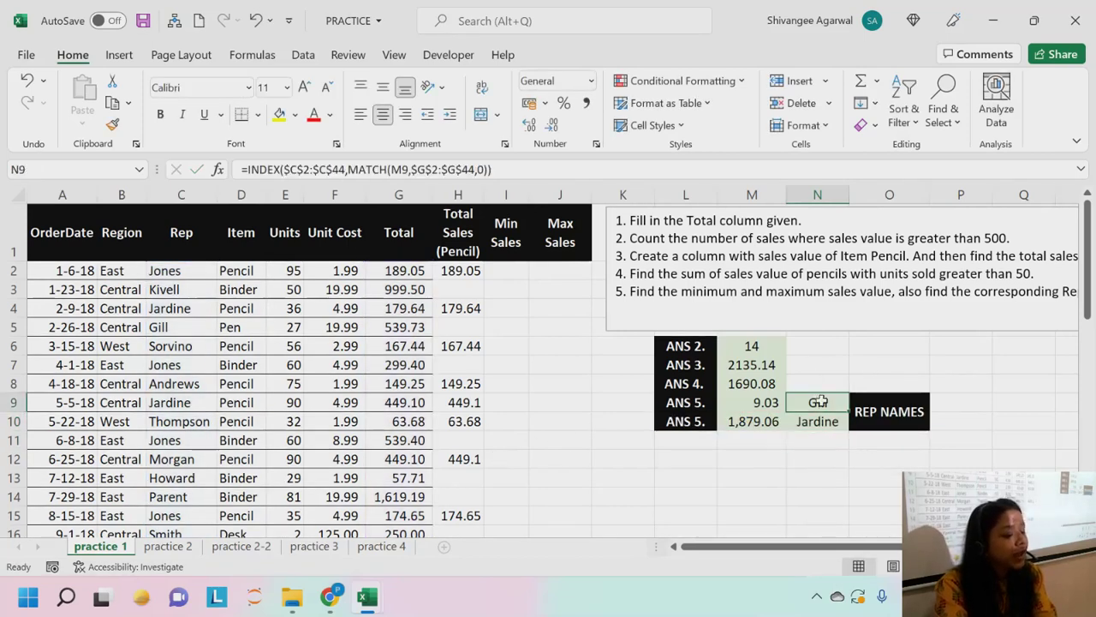
pyautogui.doubleClick(814, 401)
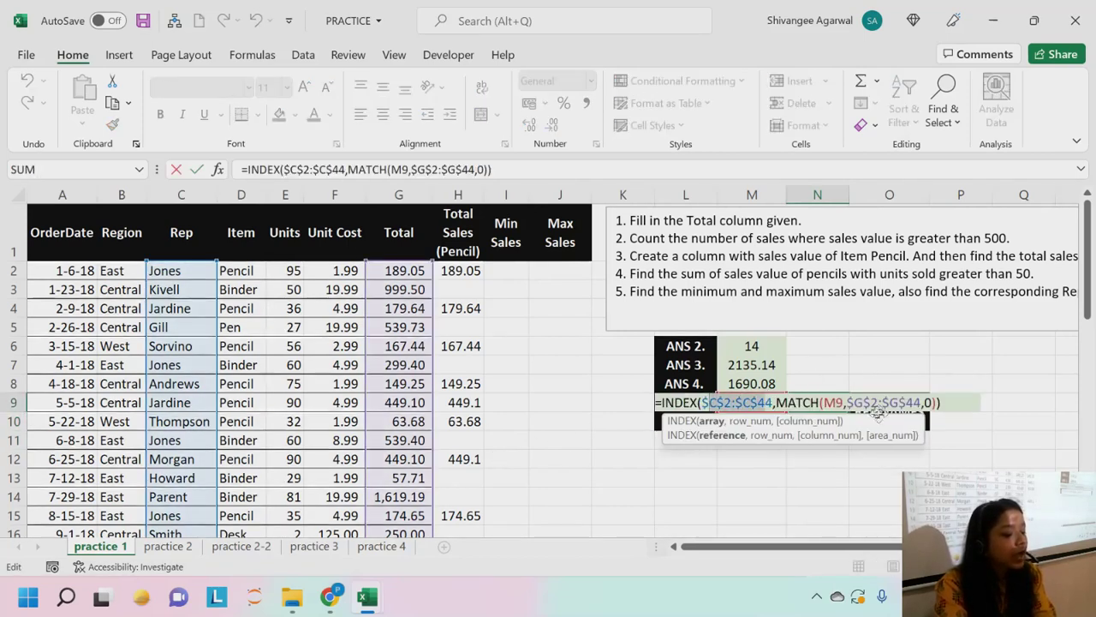
pyautogui.press('Return')
pyautogui.doubleClick(819, 399)
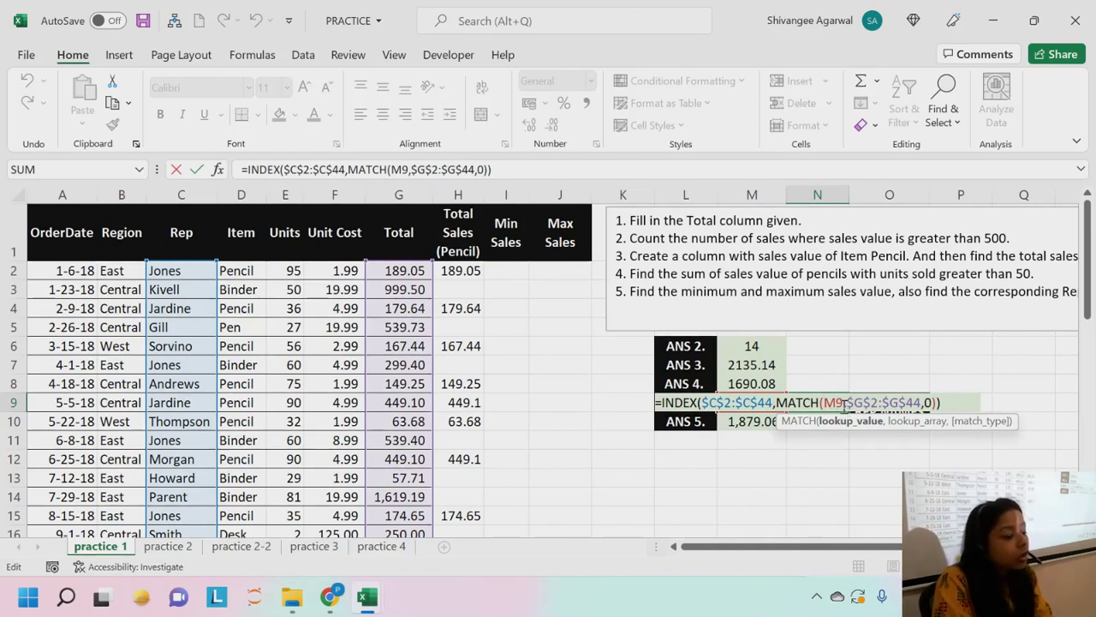
pyautogui.doubleClick(829, 402)
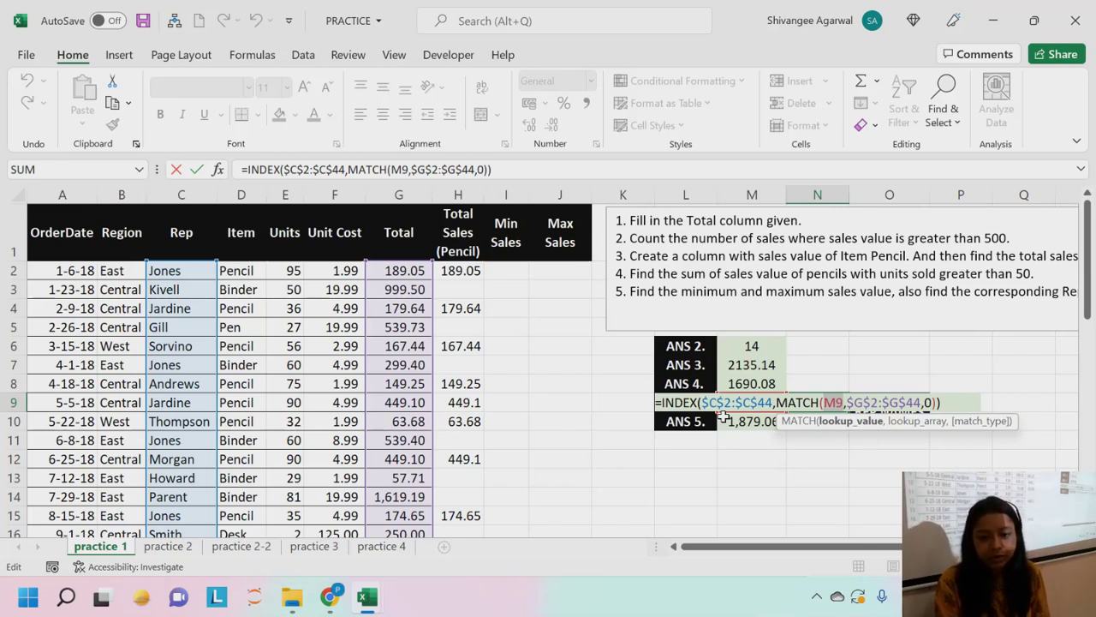
pyautogui.press('Return')
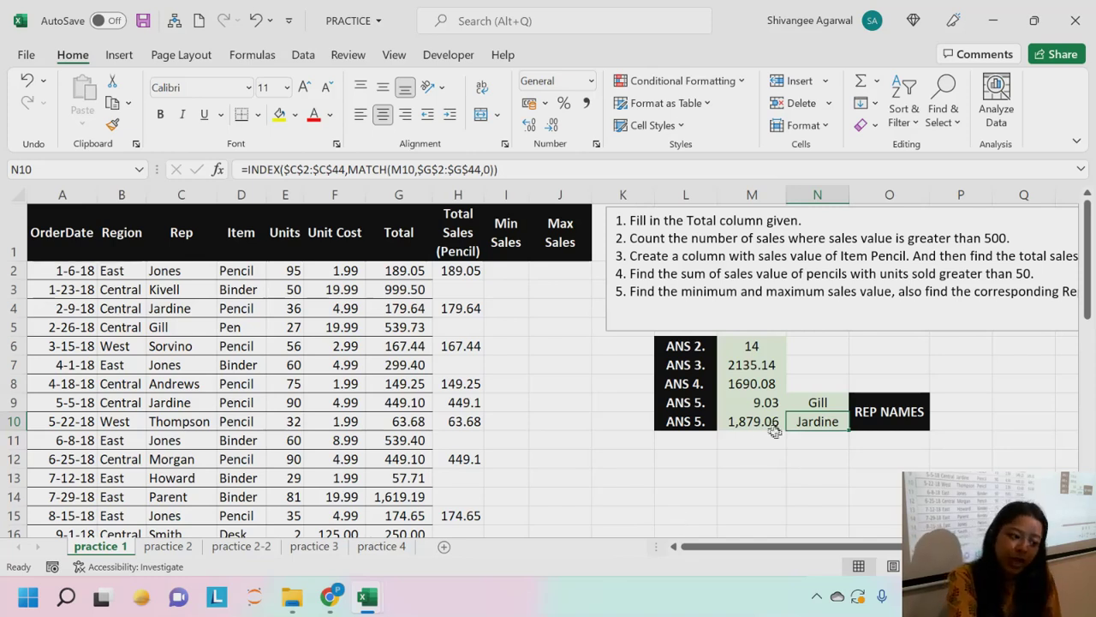
pyautogui.click(806, 404)
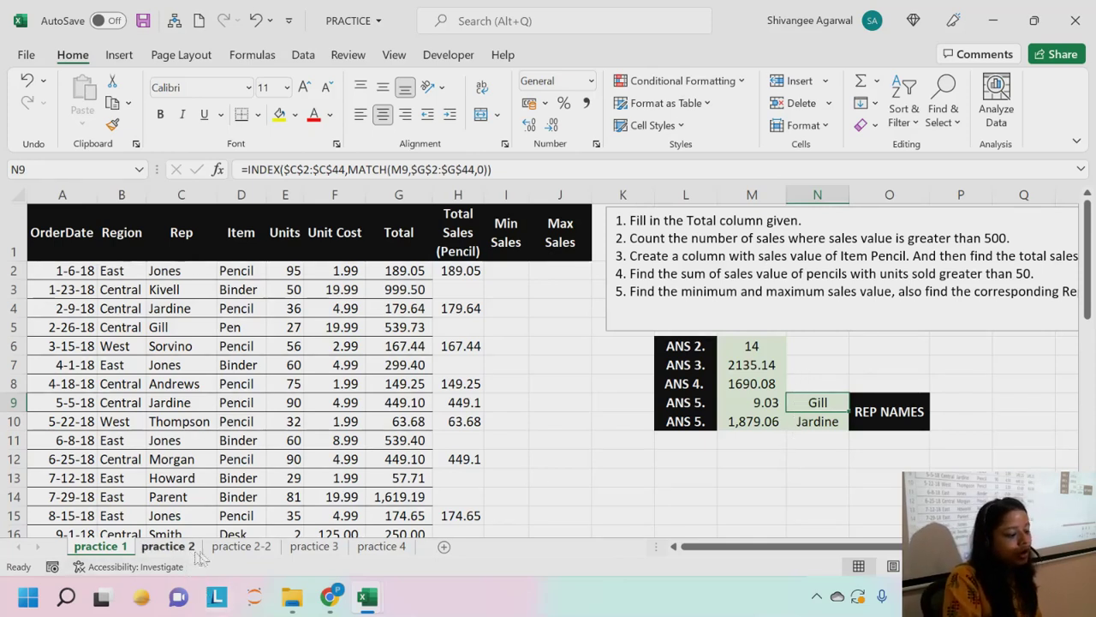
pyautogui.moveTo(302, 604)
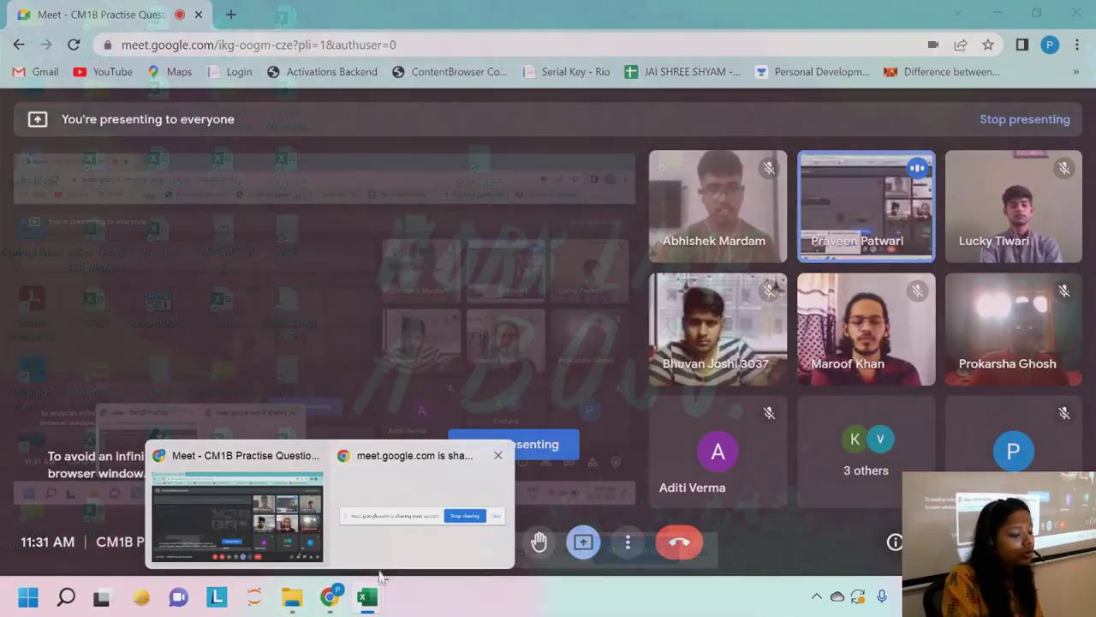
pyautogui.click(367, 597)
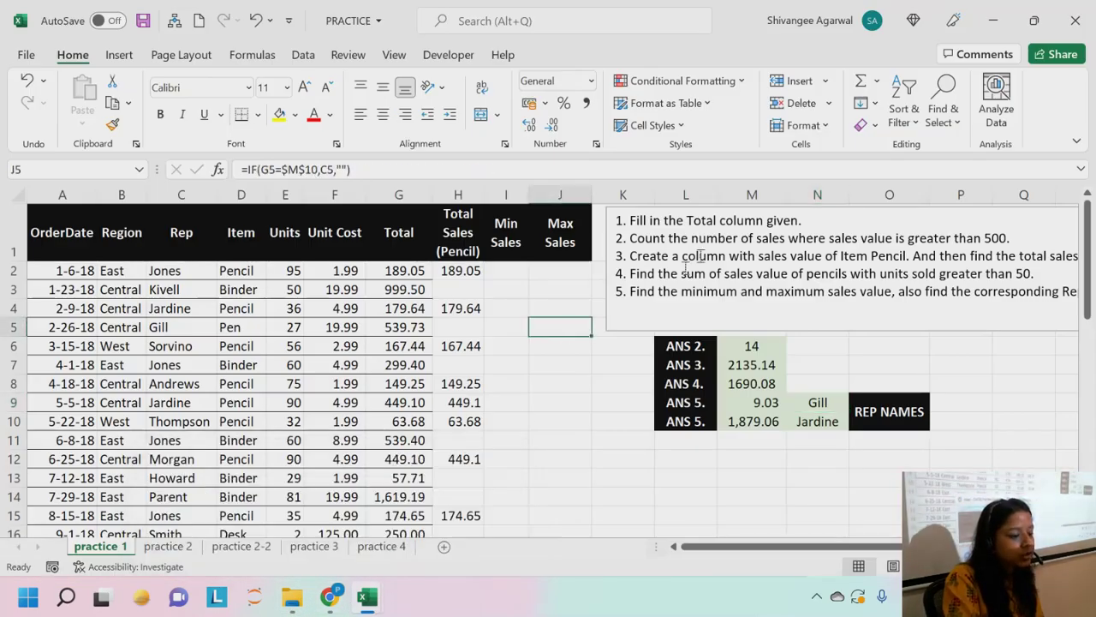
# Read the exercise instructions on the practice 2 sheet.
pyautogui.click(168, 546)
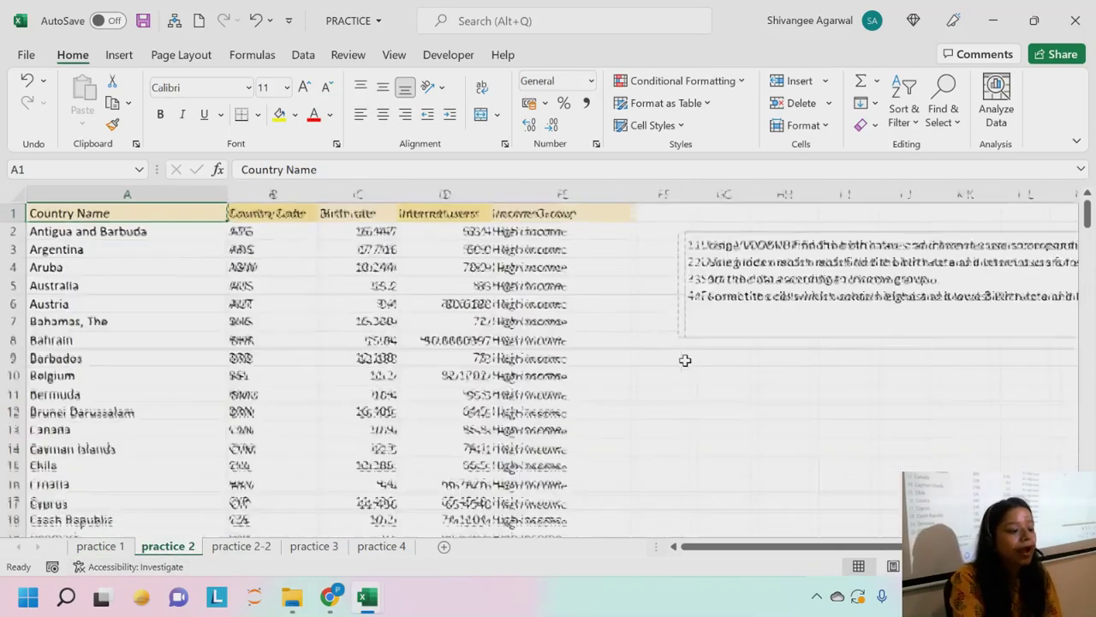
pyautogui.moveTo(834, 549); pyautogui.dragTo(897, 561)
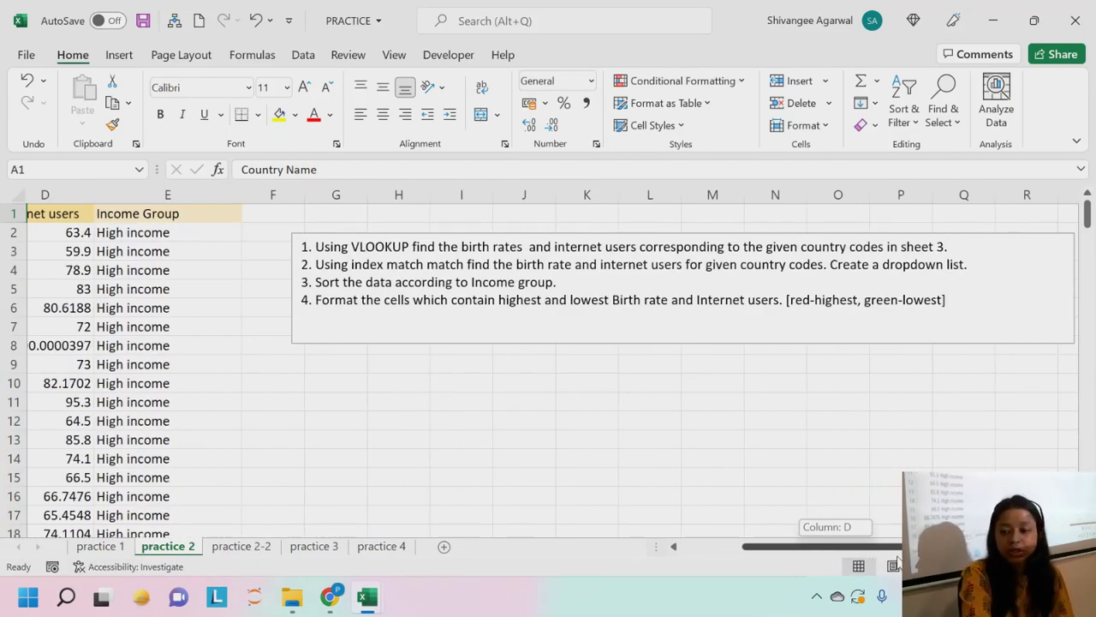
pyautogui.moveTo(896, 562); pyautogui.dragTo(891, 561)
pyautogui.moveTo(831, 246); pyautogui.dragTo(966, 246)
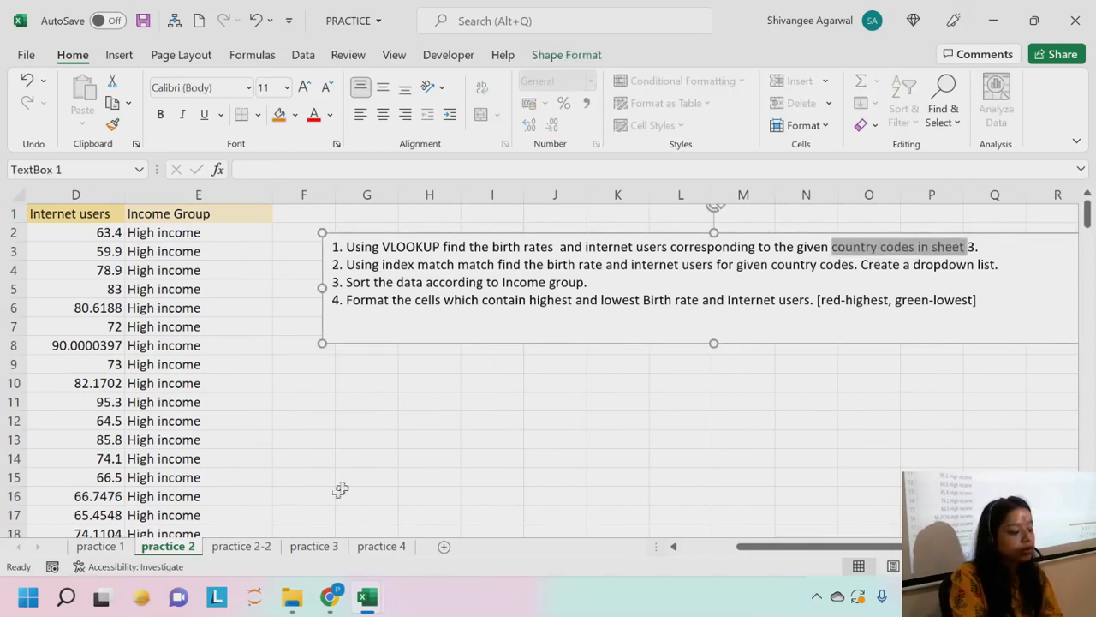
# On practice 2-2, review codes A2:A8 and the empty Birth rate and Internet users cells.
pyautogui.click(241, 545)
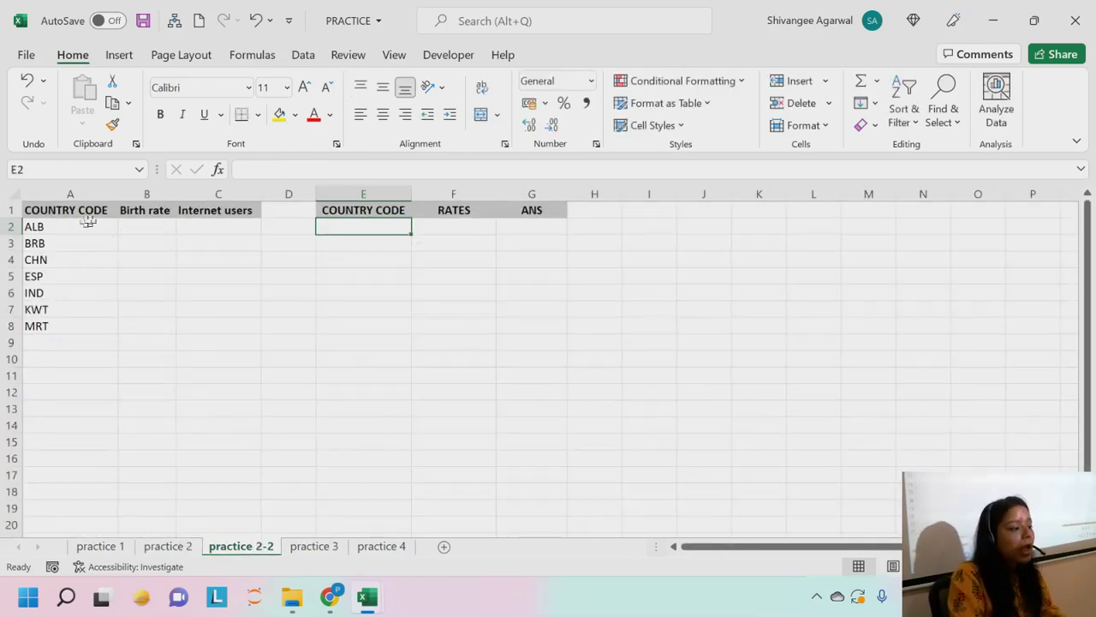
pyautogui.moveTo(88, 221); pyautogui.dragTo(83, 326)
pyautogui.click(160, 228)
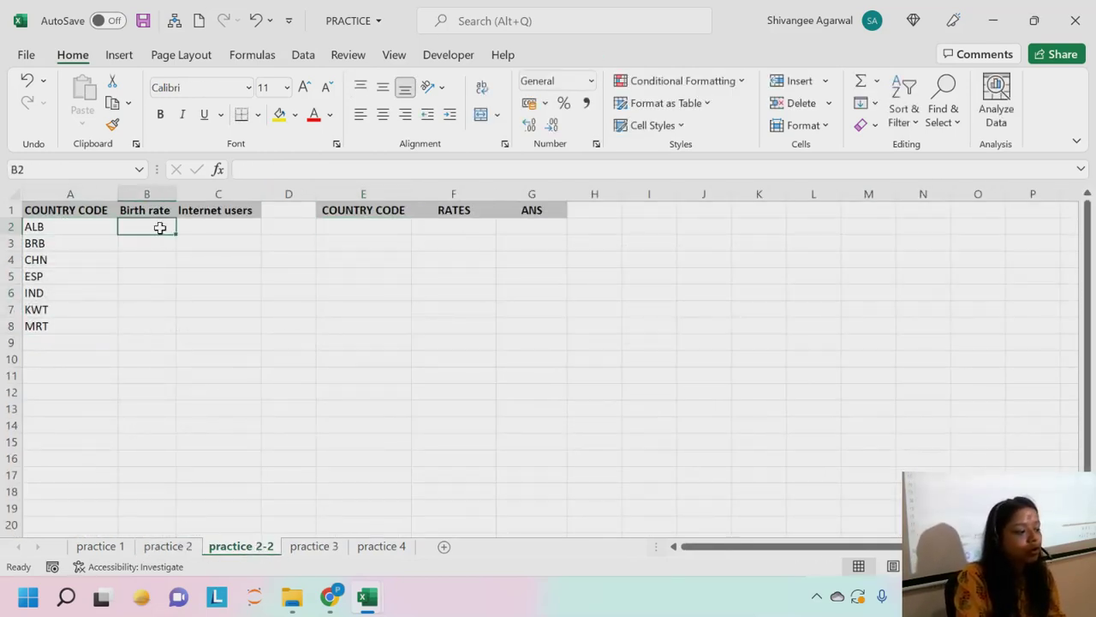
pyautogui.click(248, 222)
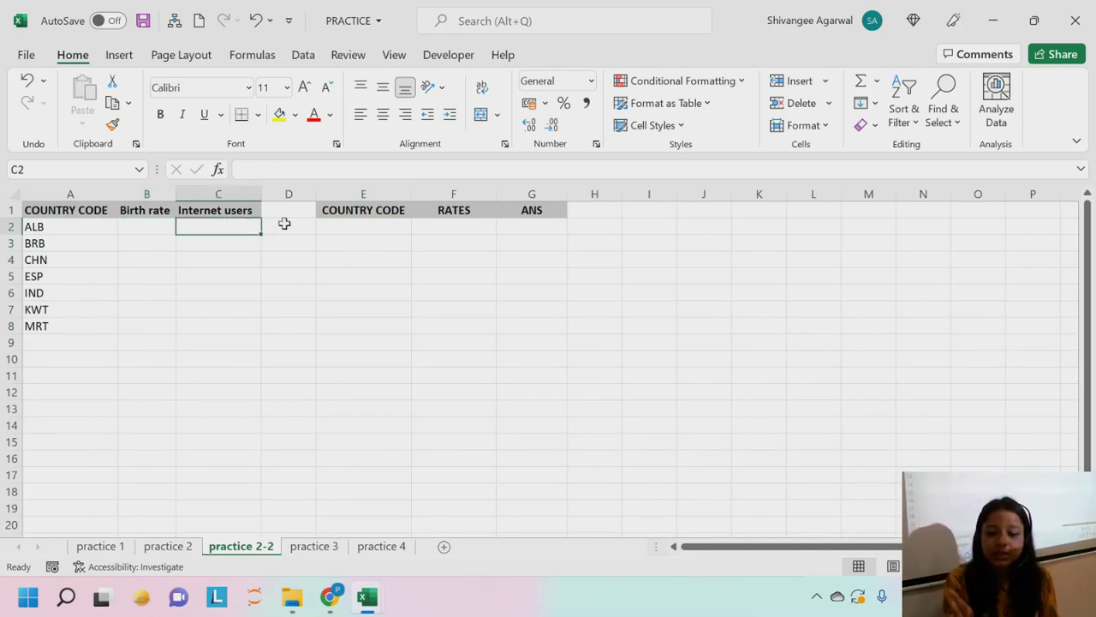
pyautogui.keyDown('ctrl'); pyautogui.scroll(1, 139, 296); pyautogui.keyUp('ctrl')
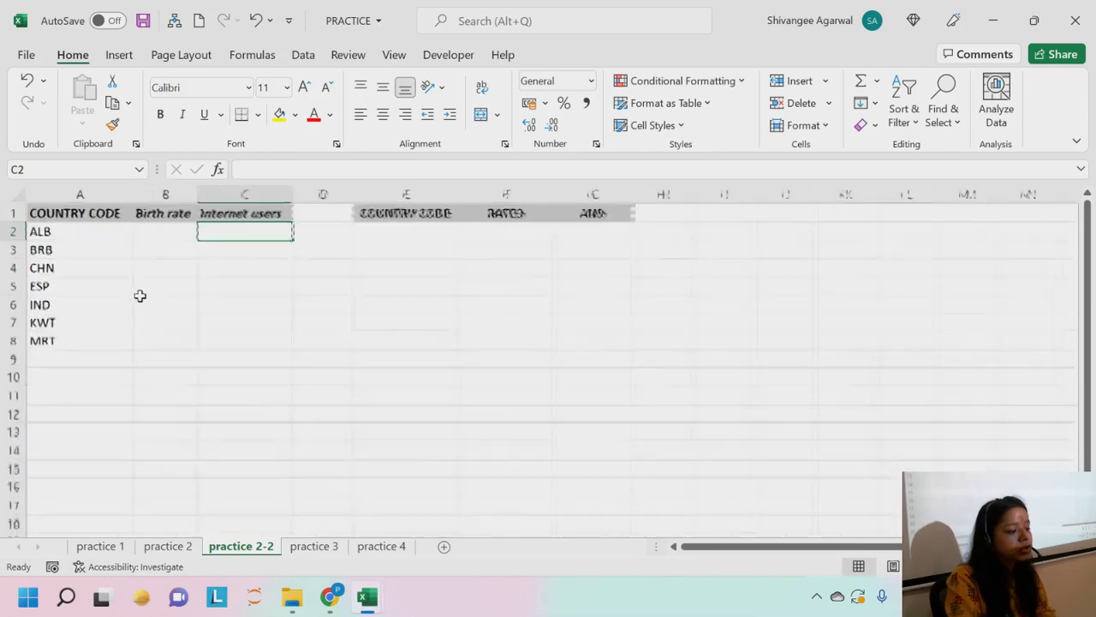
pyautogui.click(170, 246)
pyautogui.click(172, 227)
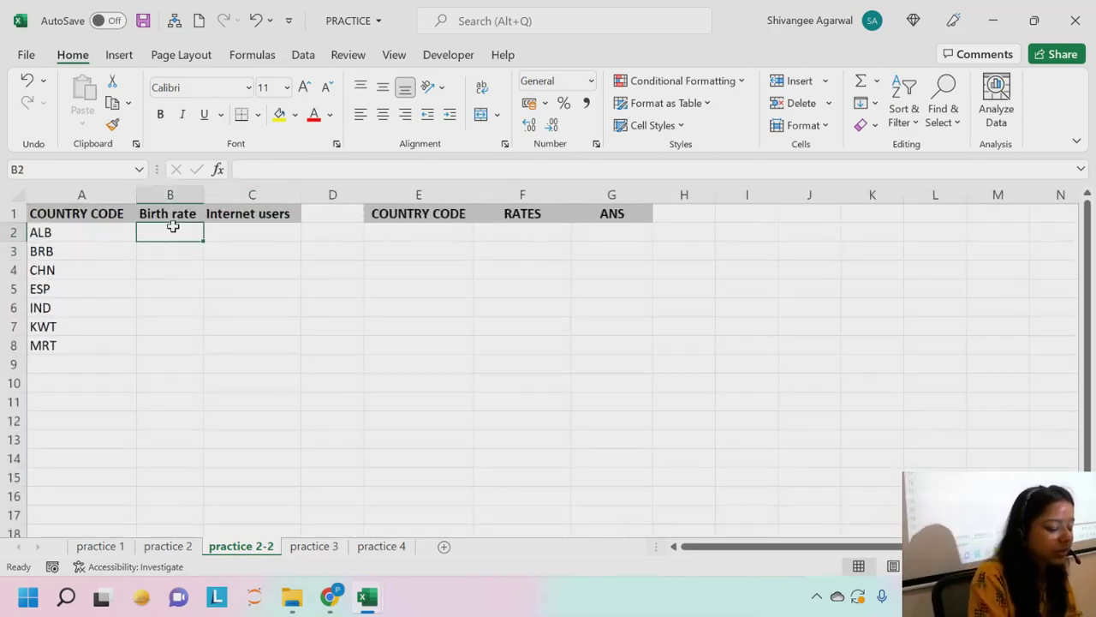
# Begin =VLOOKUP(A2, in B2 and go to practice 2 for the table array.
pyautogui.write('=VLOOKUP(')
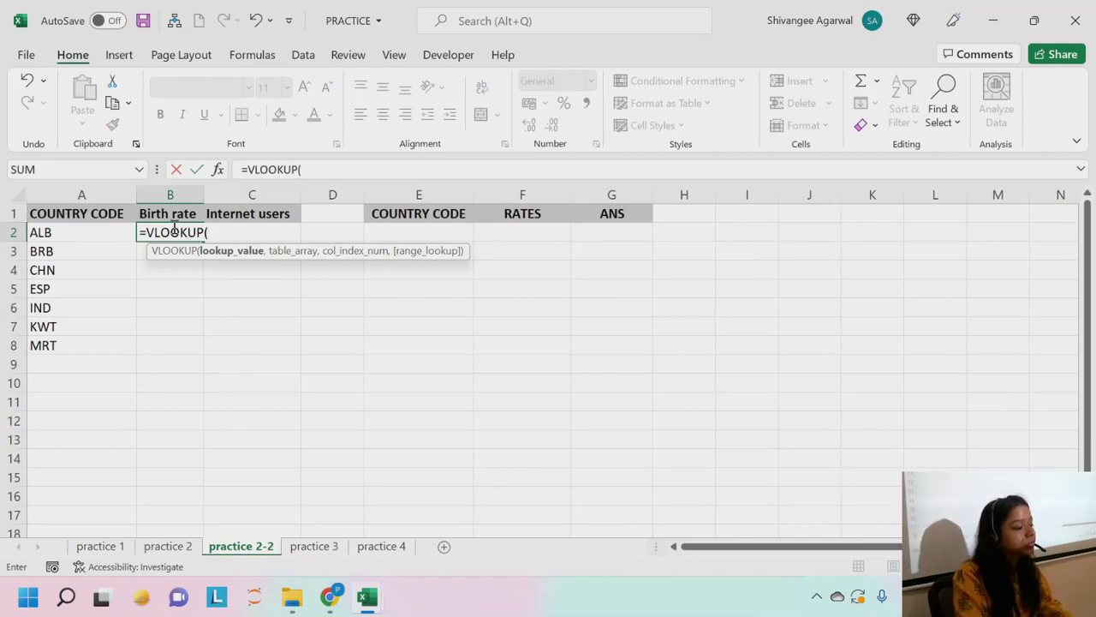
pyautogui.press('Left')
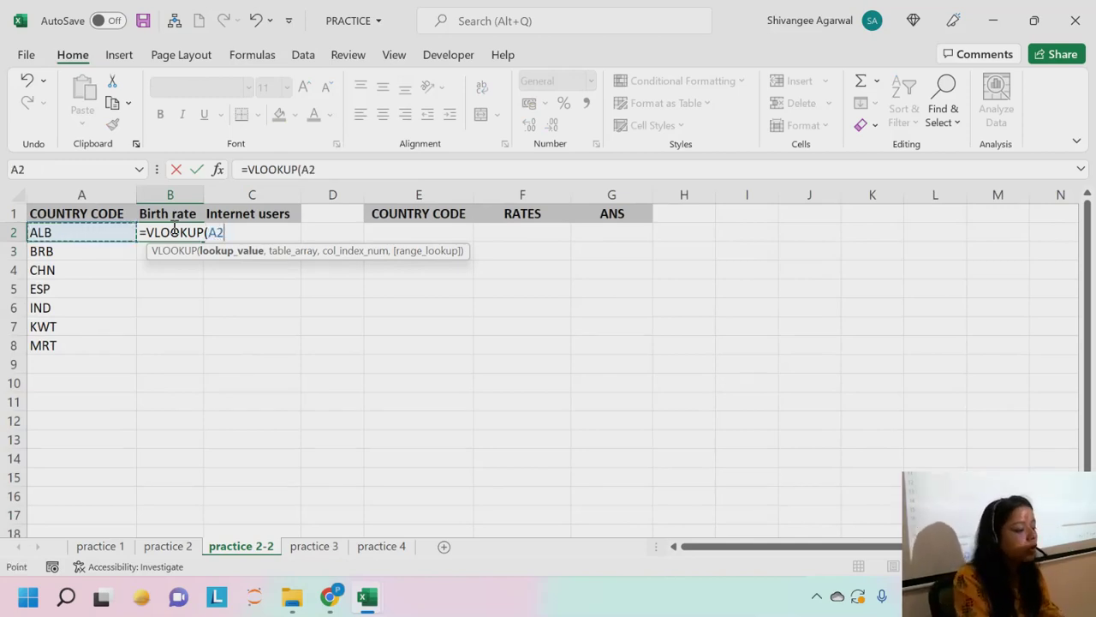
pyautogui.write(',')
pyautogui.press('BackSpace')
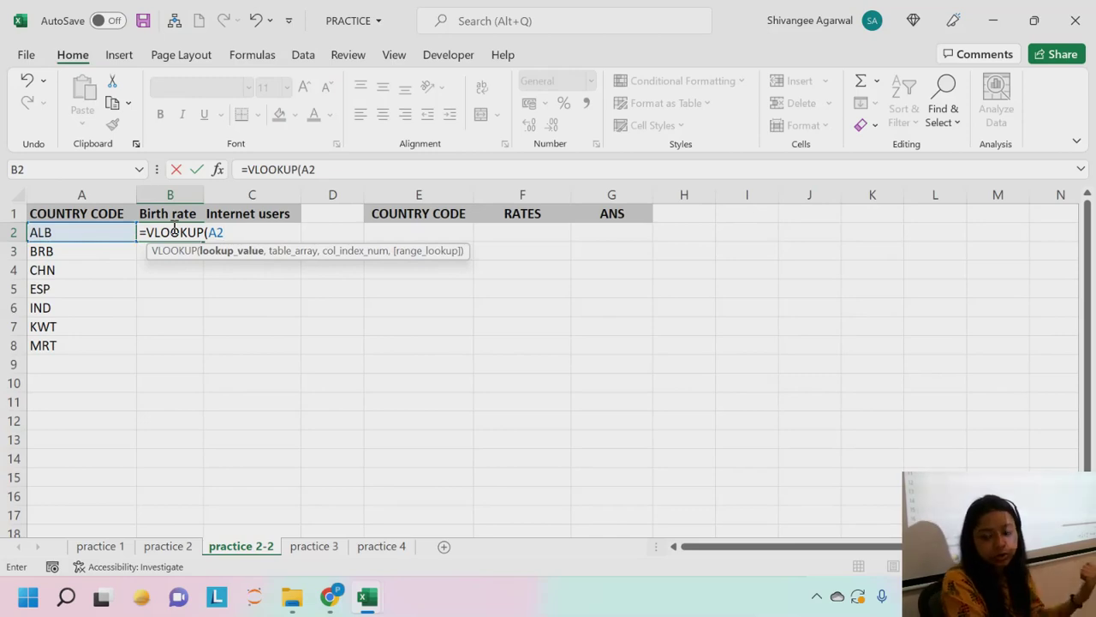
pyautogui.write(',')
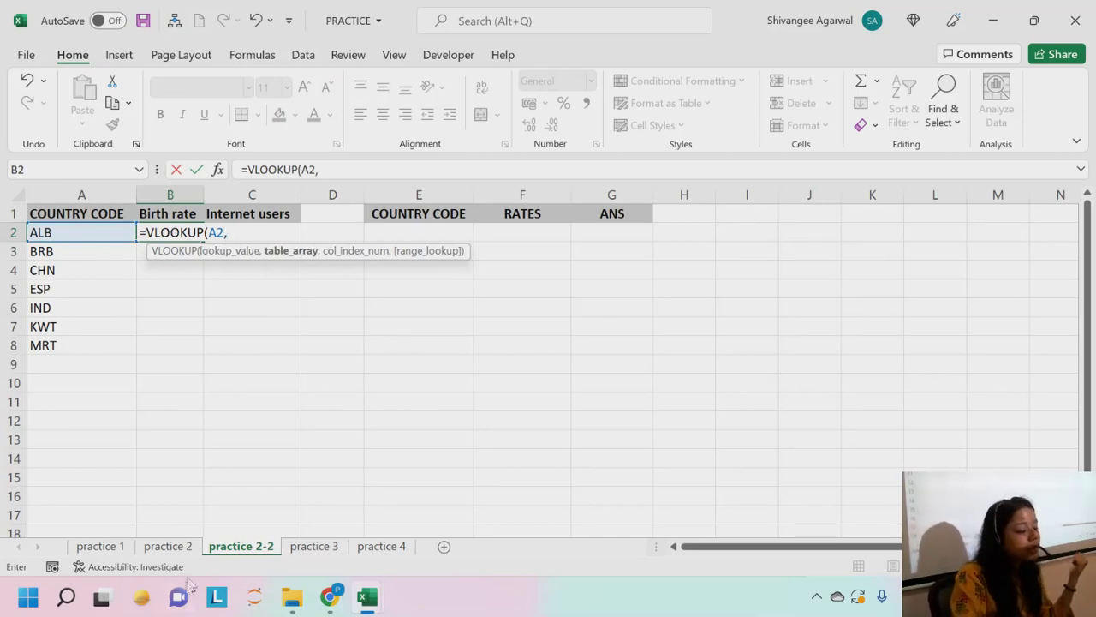
pyautogui.click(169, 546)
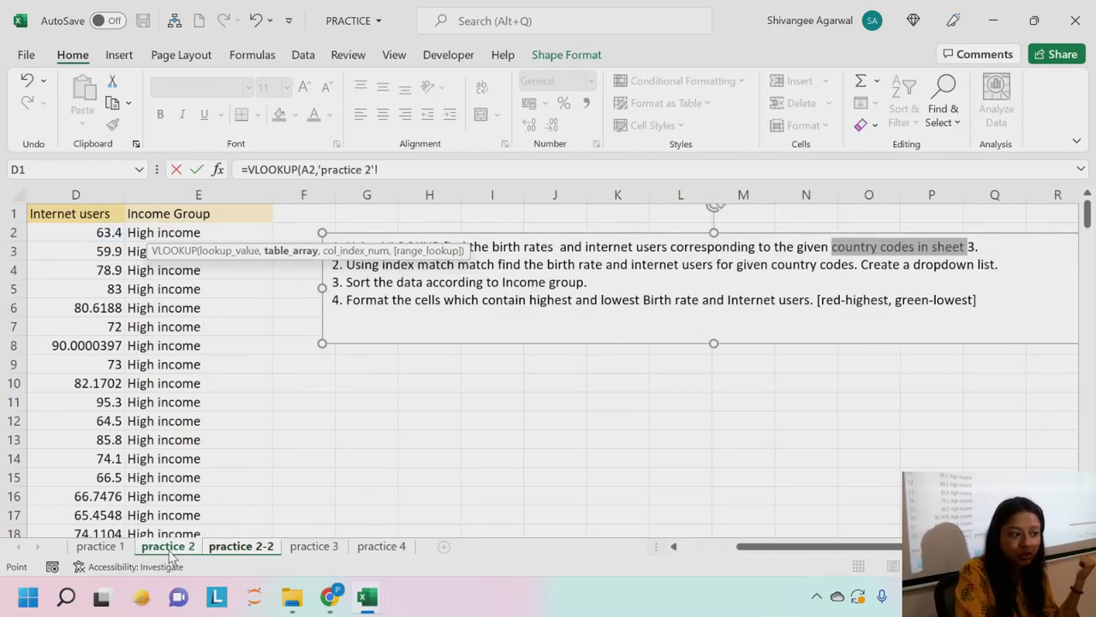
# Set the VLOOKUP table array to 'practice 2'!$B$1:$E$196, Country Code through Income Group.
pyautogui.click(197, 214)
pyautogui.press('F4')
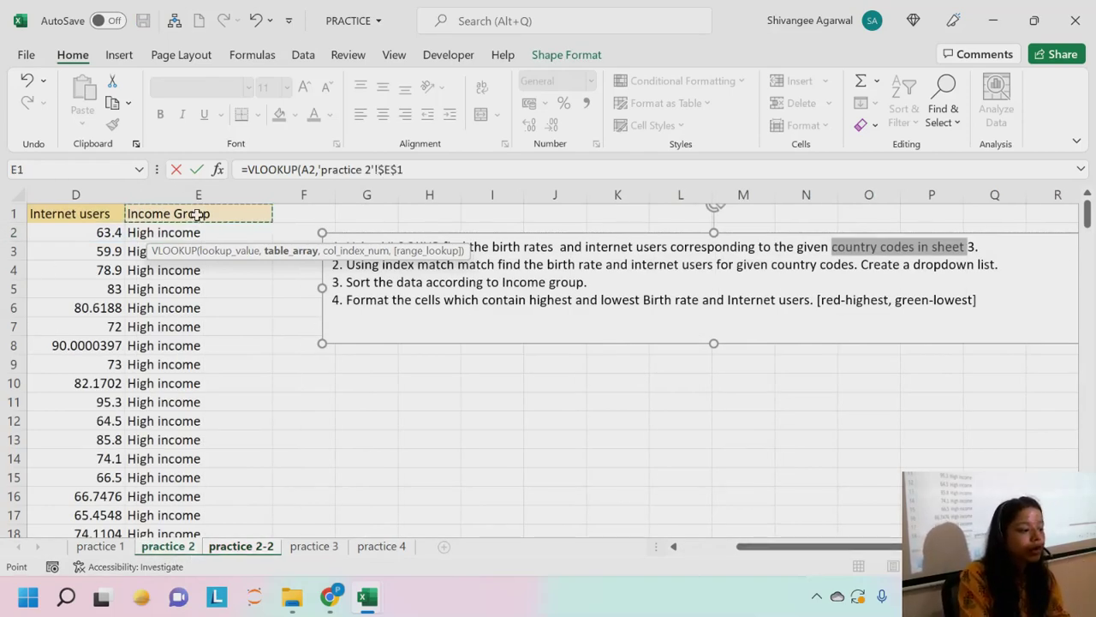
pyautogui.moveTo(754, 546); pyautogui.dragTo(698, 547)
pyautogui.click(115, 219)
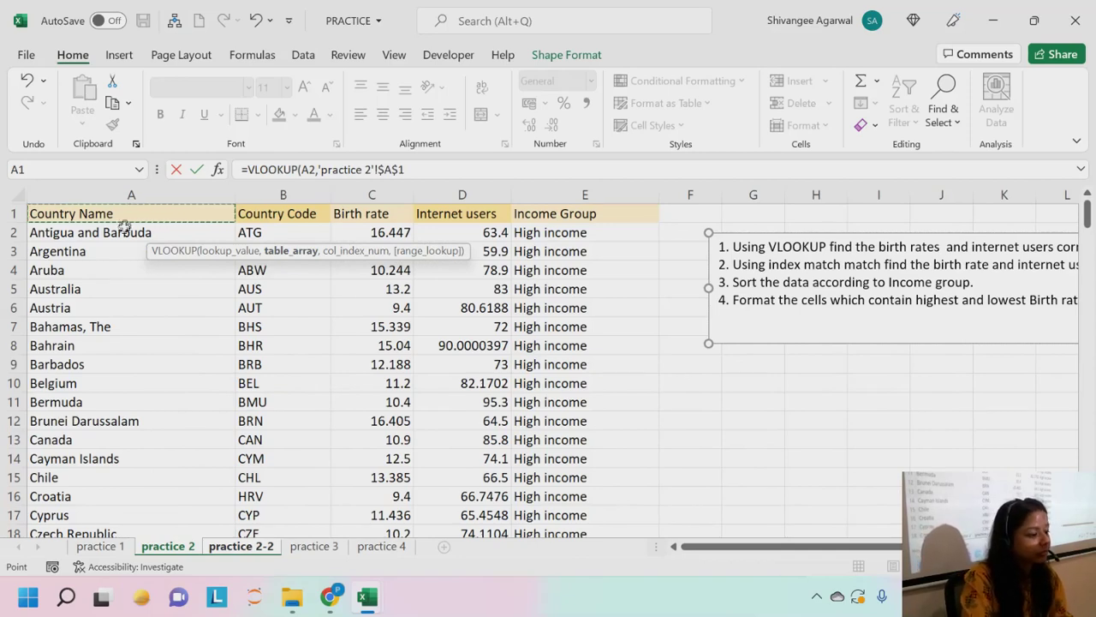
pyautogui.moveTo(144, 211); pyautogui.dragTo(543, 499)
pyautogui.scroll(20, 544, 499)
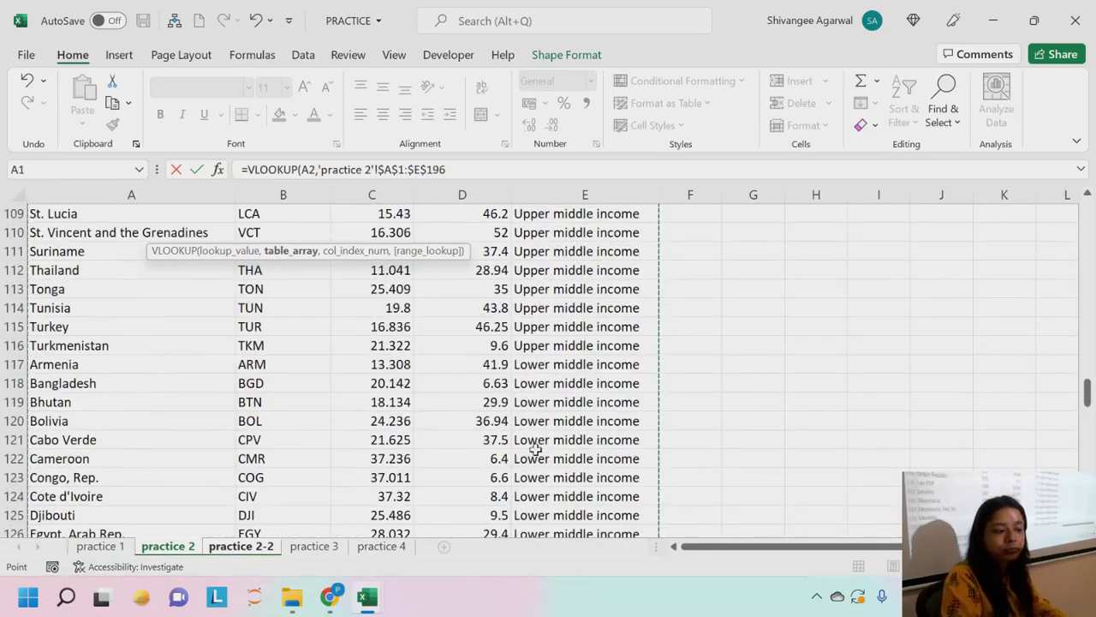
pyautogui.moveTo(1088, 393); pyautogui.dragTo(1085, 195)
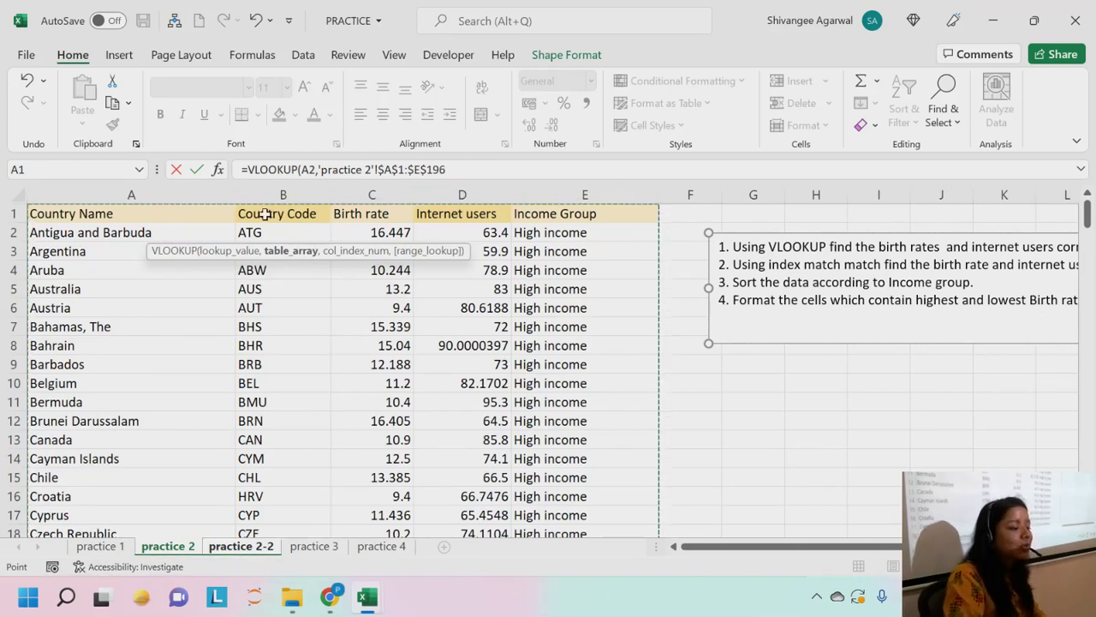
pyautogui.moveTo(260, 215); pyautogui.dragTo(518, 220)
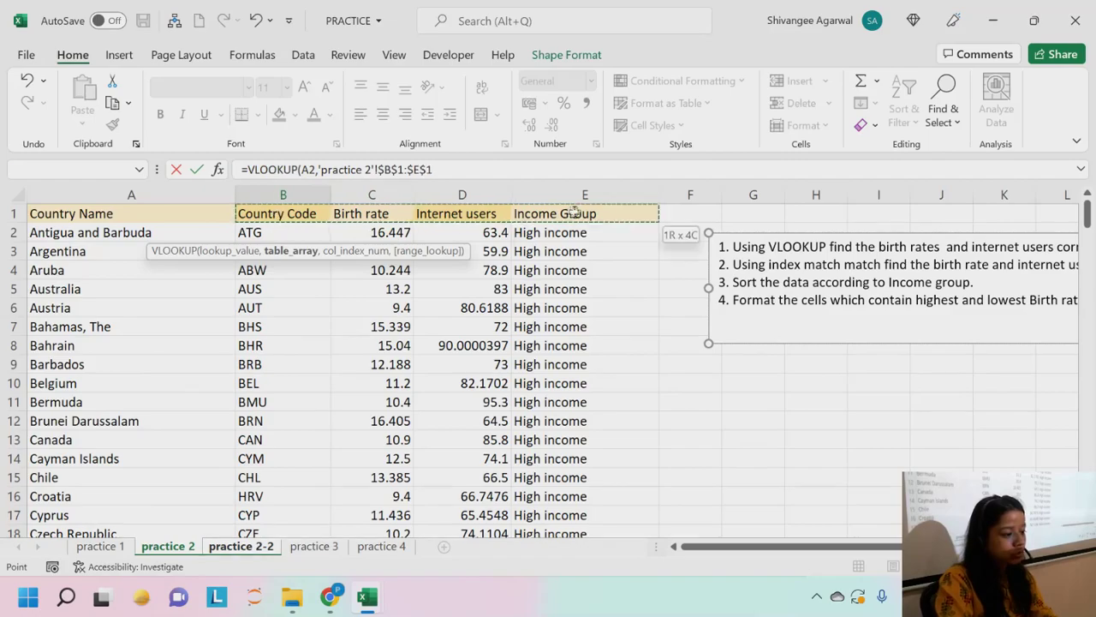
pyautogui.moveTo(574, 212); pyautogui.dragTo(606, 495)
pyautogui.scroll(2, 775, 394)
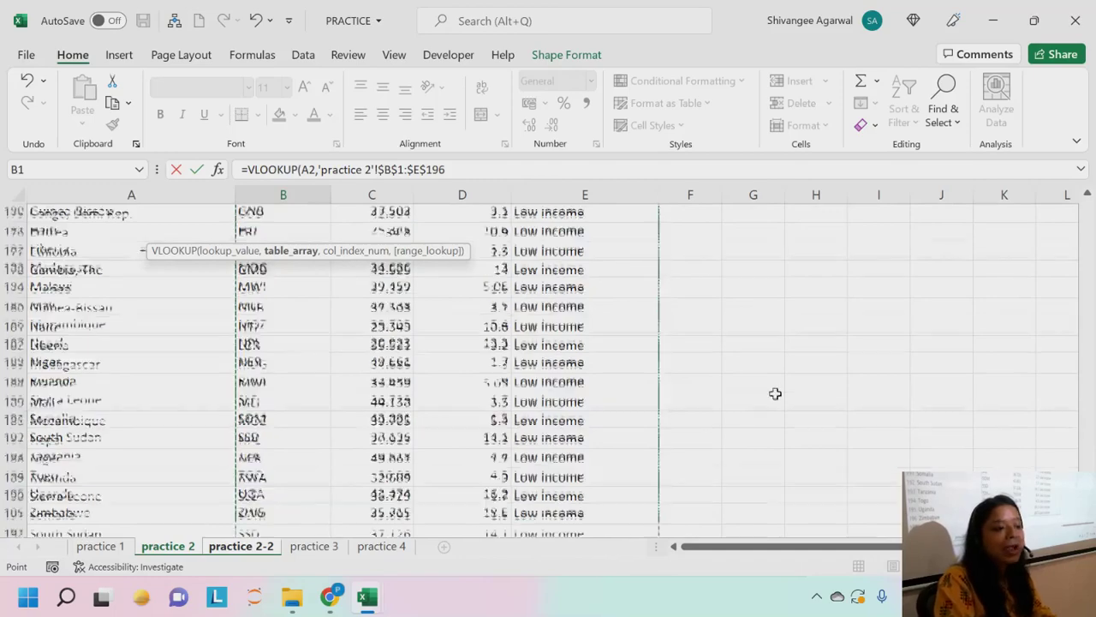
pyautogui.scroll(20, 775, 393)
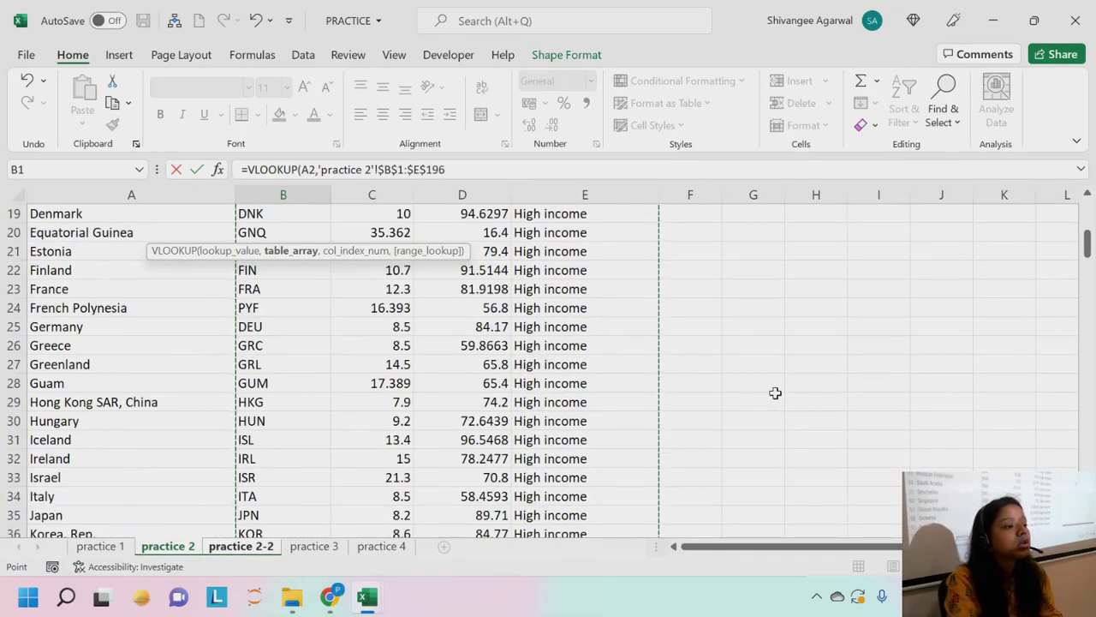
pyautogui.scroll(6, 775, 393)
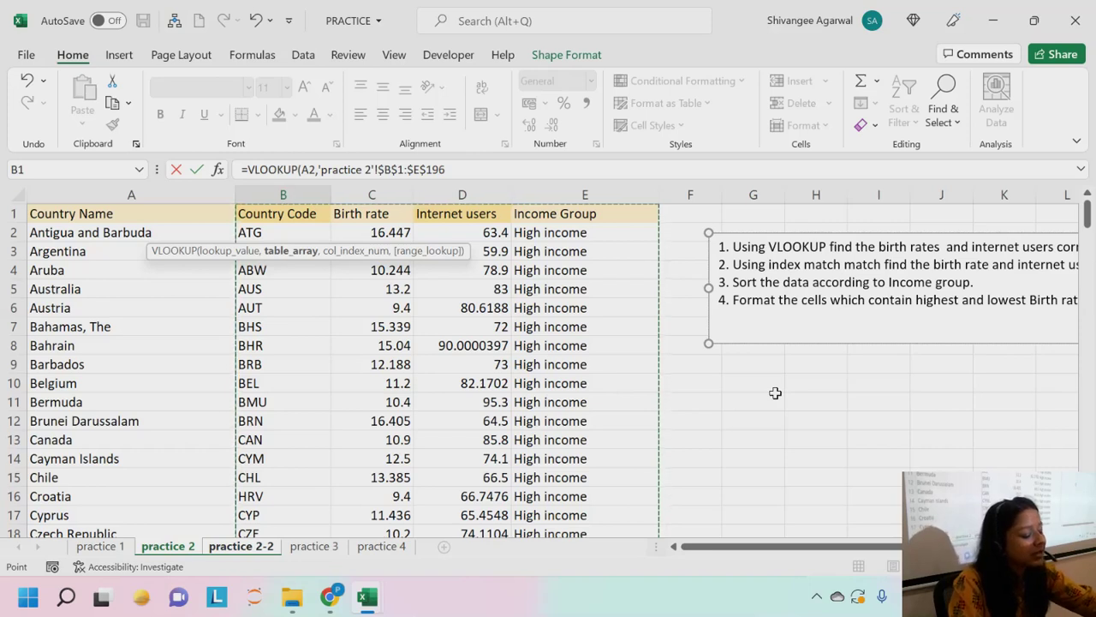
# Finish the lookup with range B$1:E$196, column 2 and FALSE, giving 12.877 for ALB.
pyautogui.press('F4')
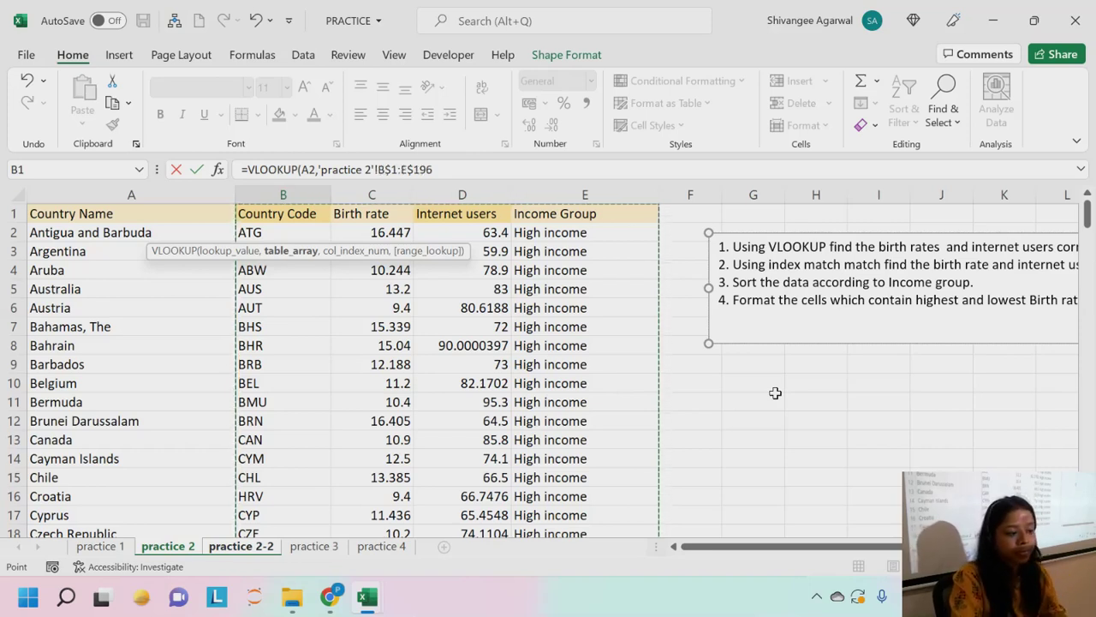
pyautogui.write(',')
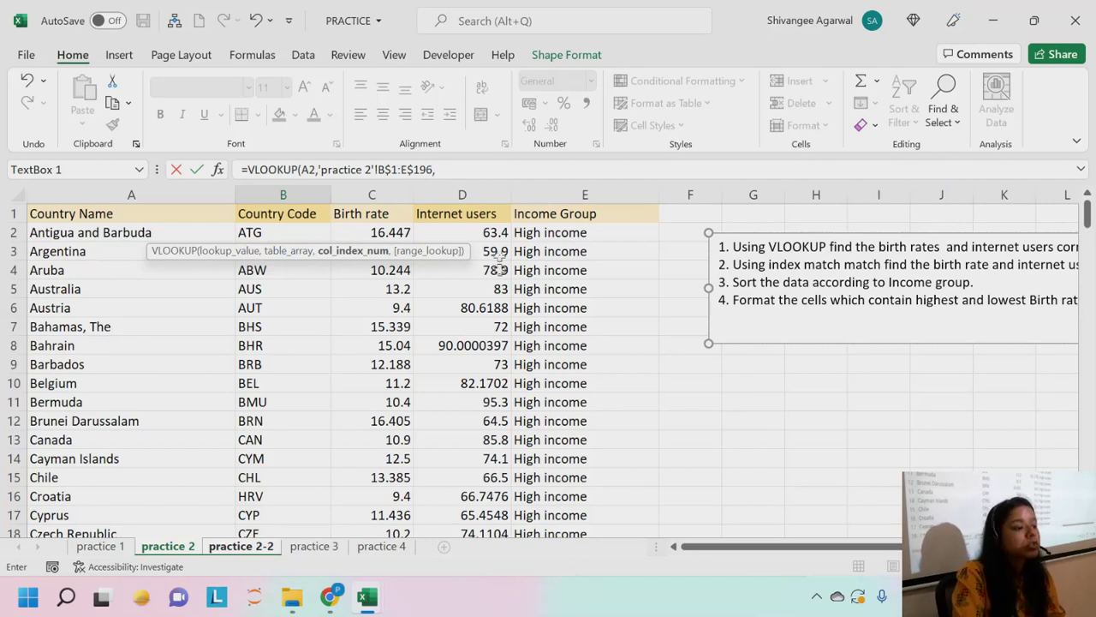
pyautogui.click(438, 169)
pyautogui.write('2')
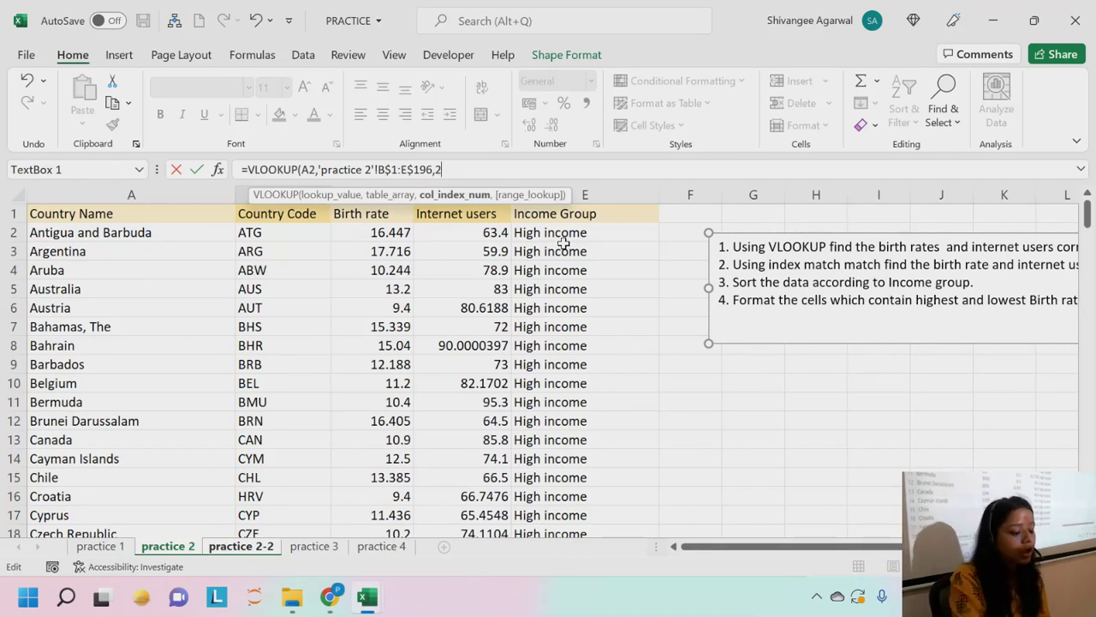
pyautogui.write(',0')
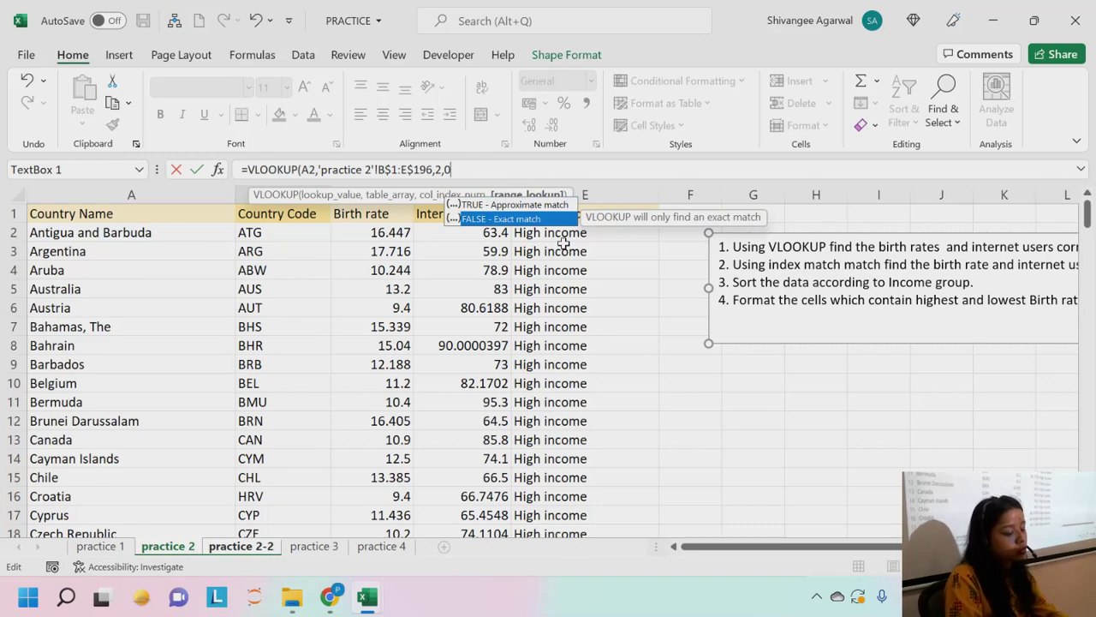
pyautogui.press('Tab')
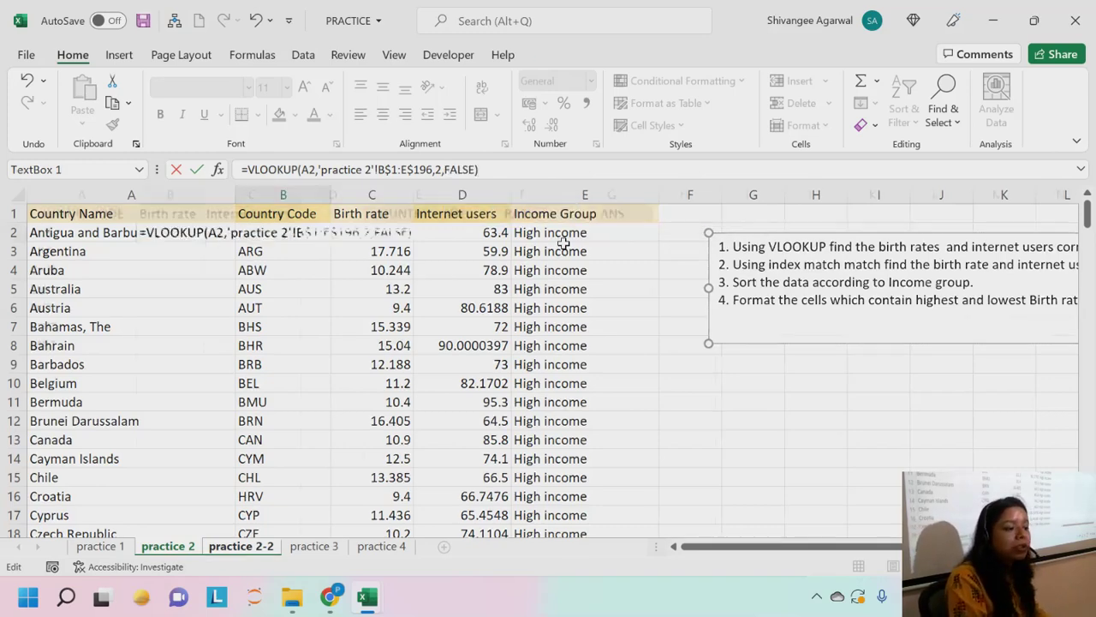
pyautogui.press('Return')
pyautogui.click(161, 232)
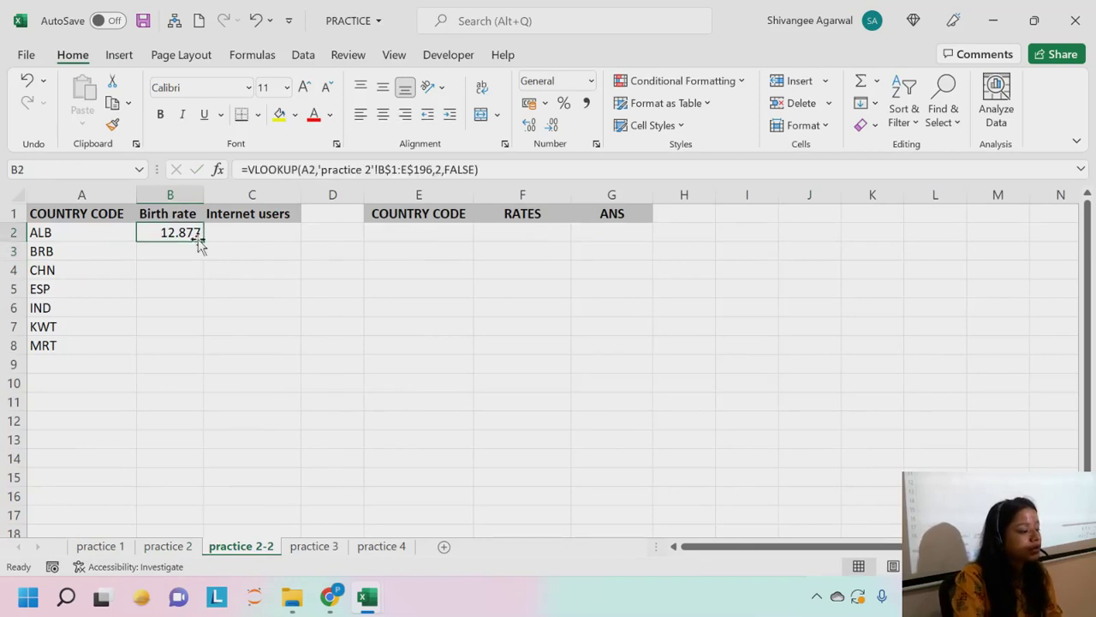
# Fill the birth-rate lookup down to B8 and inspect the copied formula in B4.
pyautogui.doubleClick(203, 240)
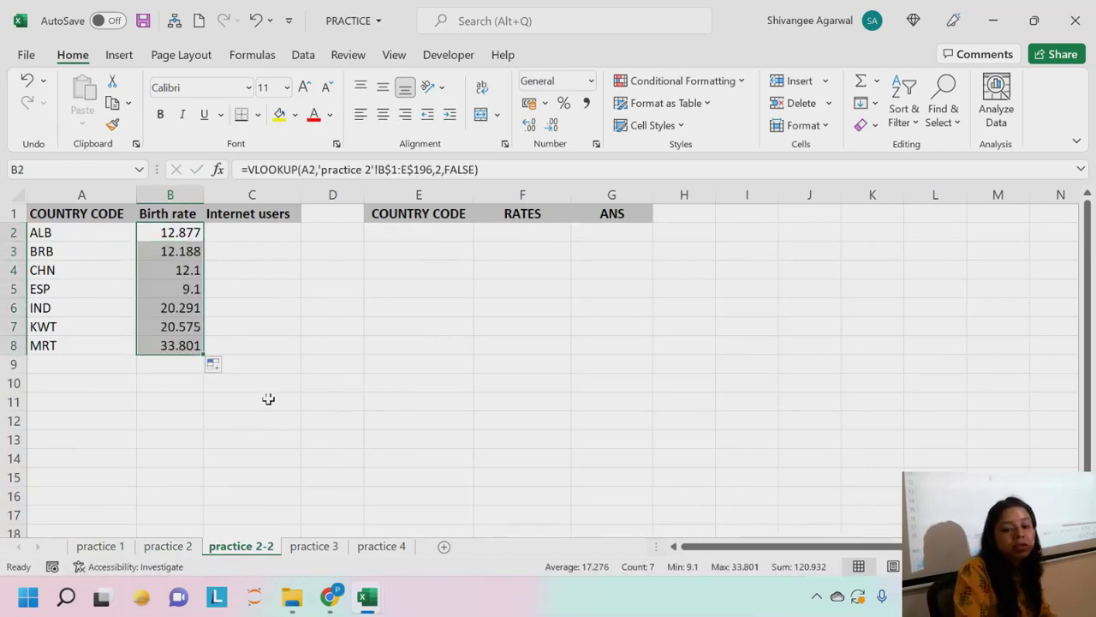
pyautogui.click(127, 196)
pyautogui.click(163, 269)
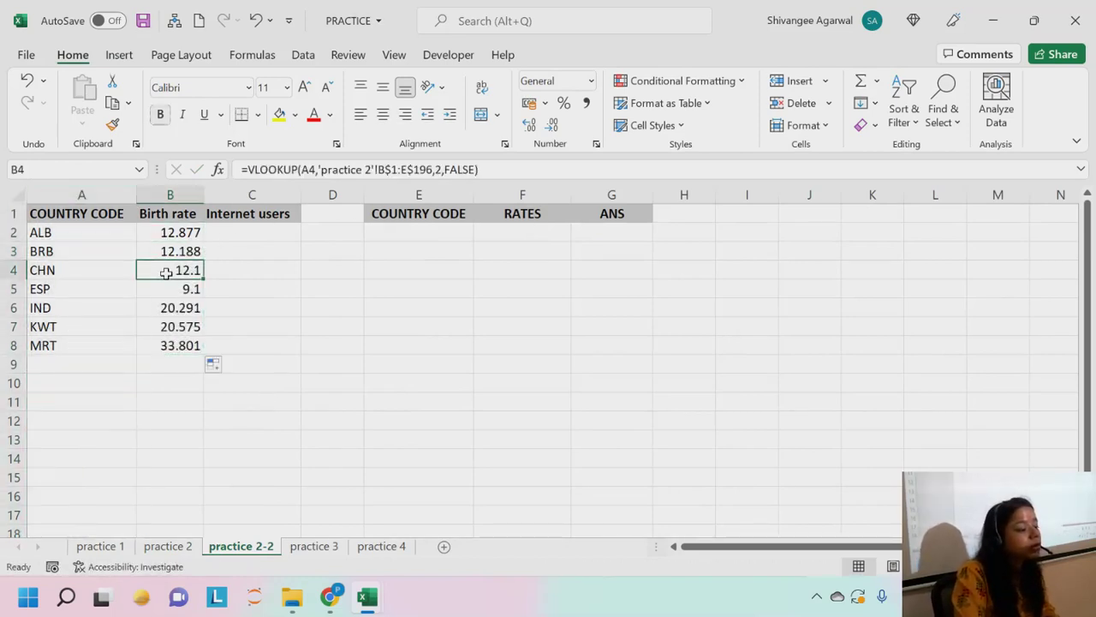
pyautogui.click(194, 233)
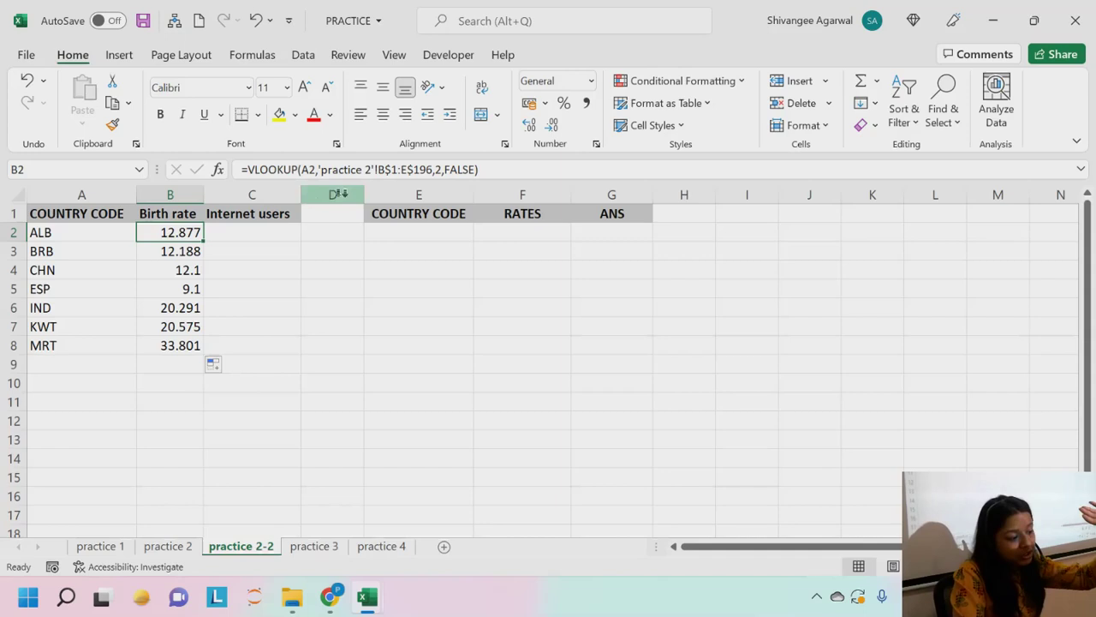
# Lock the lookup value as $A2, refill B2:B8, and copy the formula into C2.
pyautogui.doubleClick(187, 233)
pyautogui.click(222, 232)
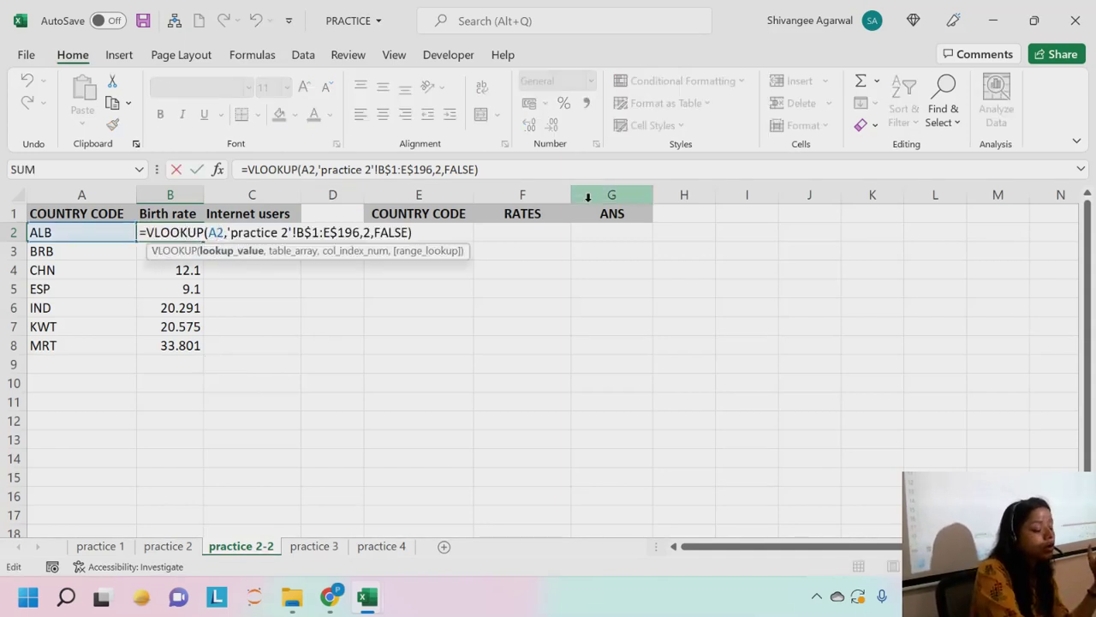
pyautogui.press('F4')
pyautogui.press('F4')
pyautogui.press('F4')
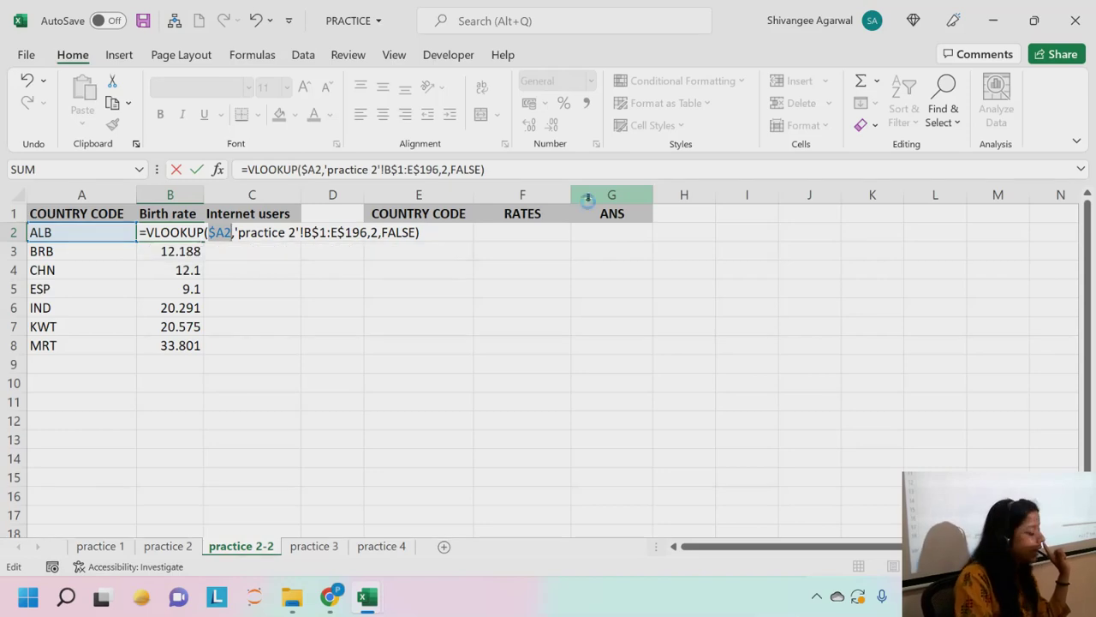
pyautogui.press('Return')
pyautogui.click(180, 233)
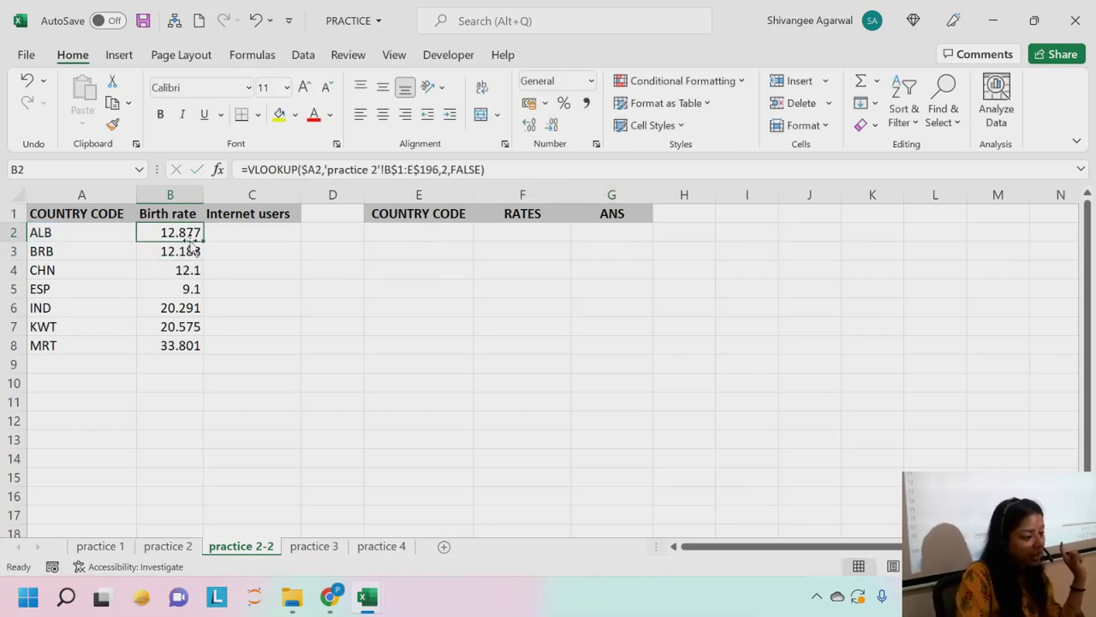
pyautogui.doubleClick(204, 241)
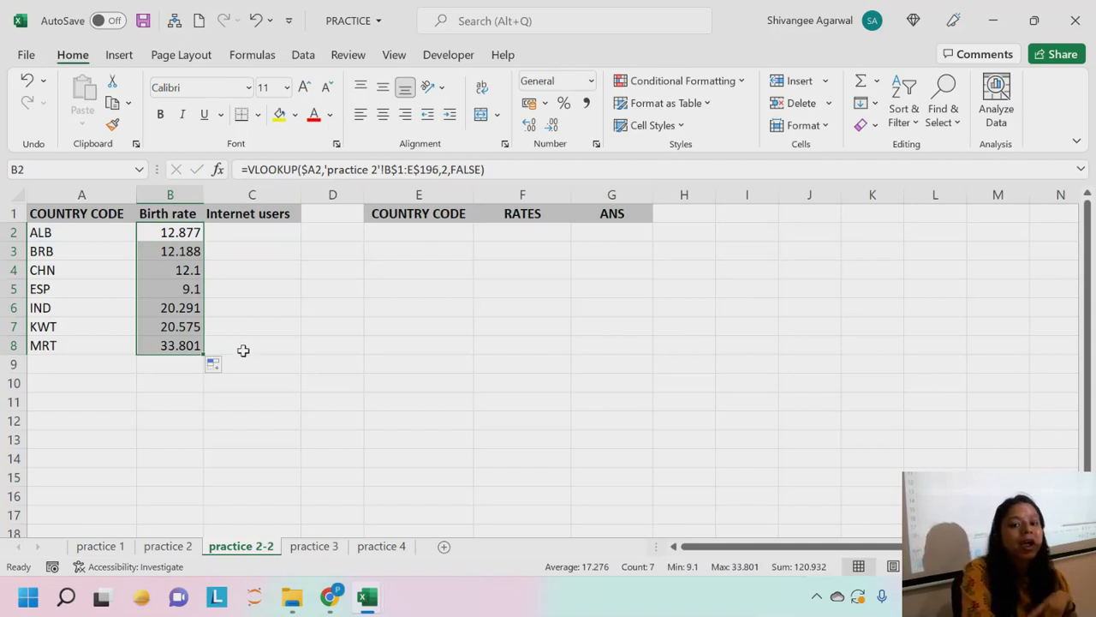
pyautogui.click(200, 235)
pyautogui.moveTo(202, 241); pyautogui.dragTo(253, 238)
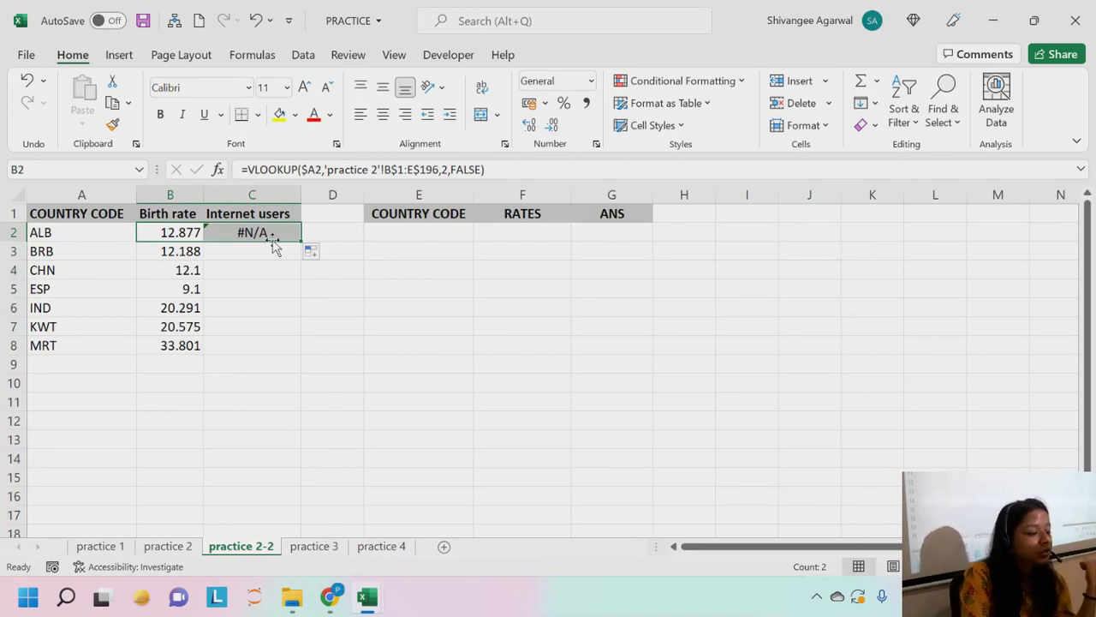
# Check C2's shifted range, fix B2 to $B$1:$E$196, and refill the birth rates down column B.
pyautogui.doubleClick(272, 241)
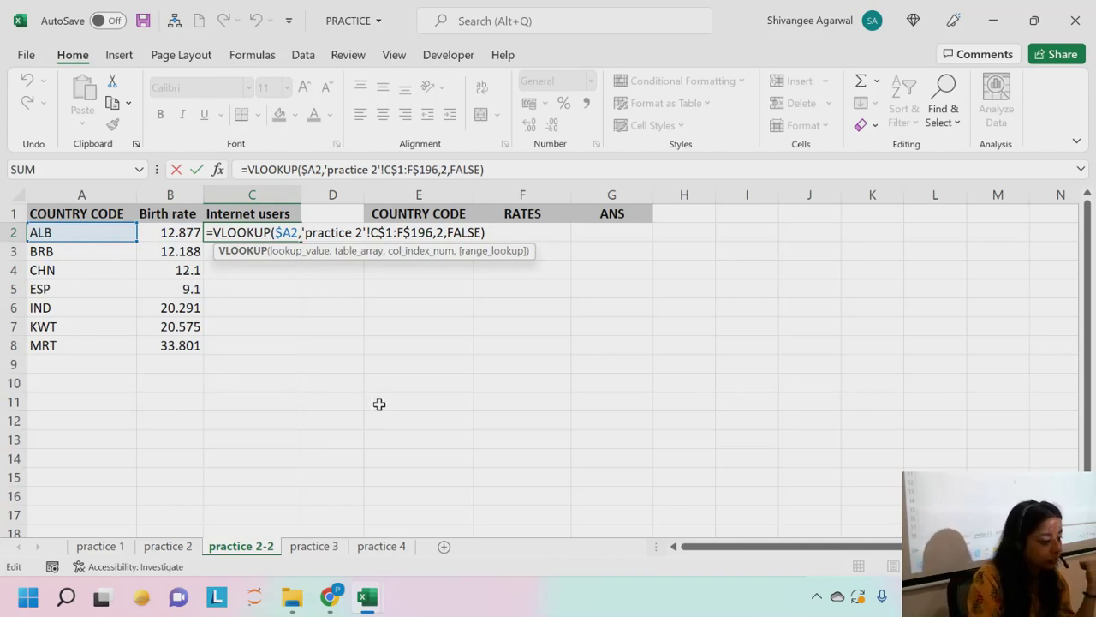
pyautogui.press('Return')
pyautogui.click(168, 229)
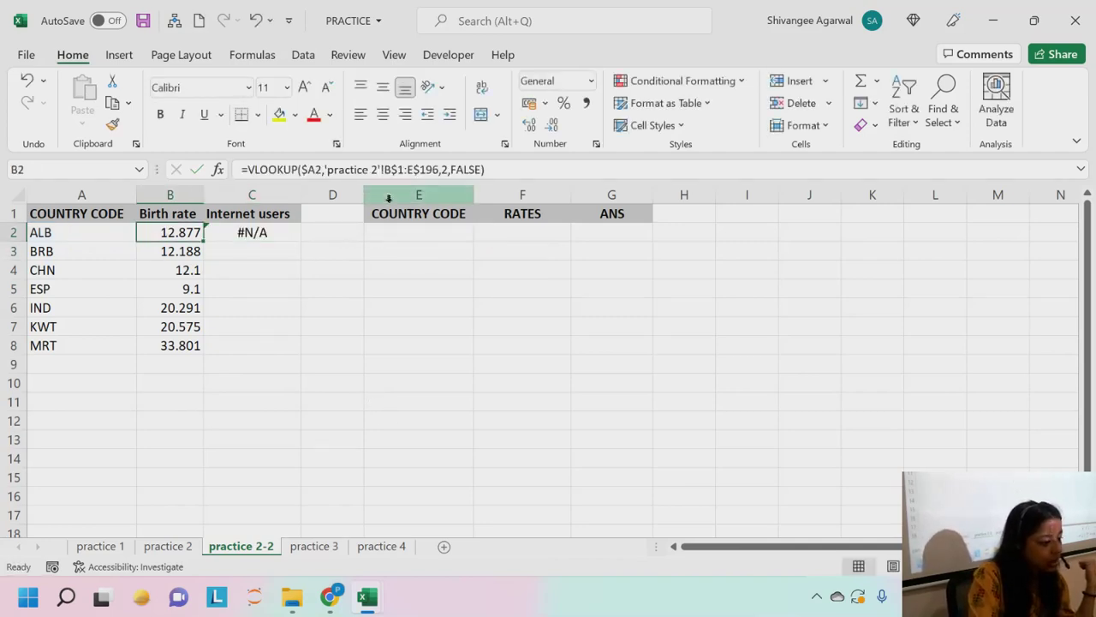
pyautogui.click(395, 169)
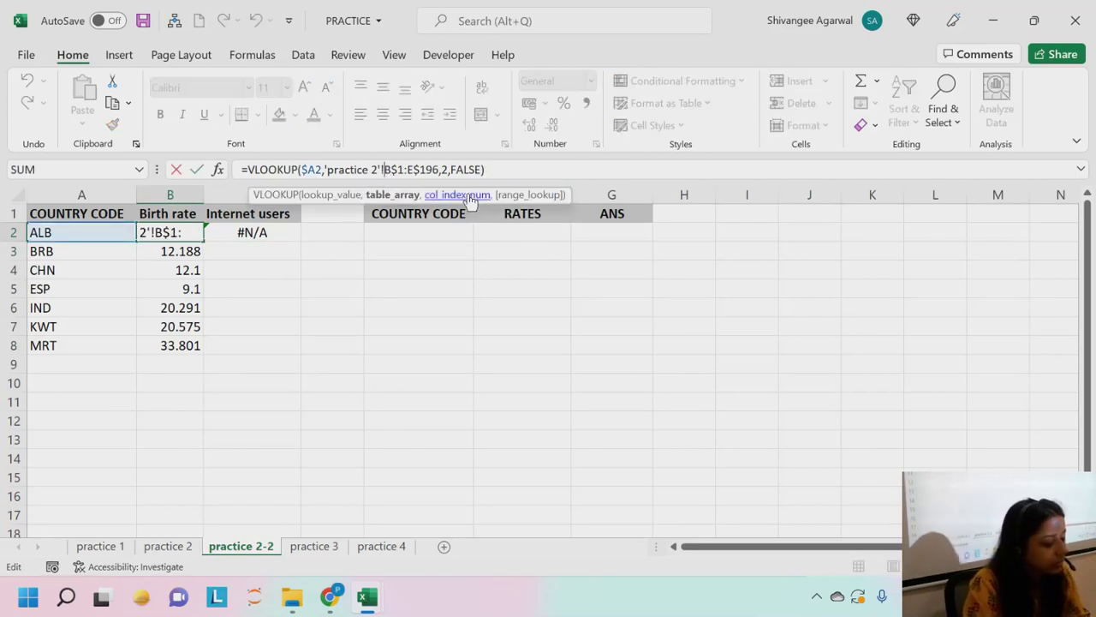
pyautogui.write('$')
pyautogui.press('Right')
pyautogui.press('Right')
pyautogui.press('Right')
pyautogui.press('Right')
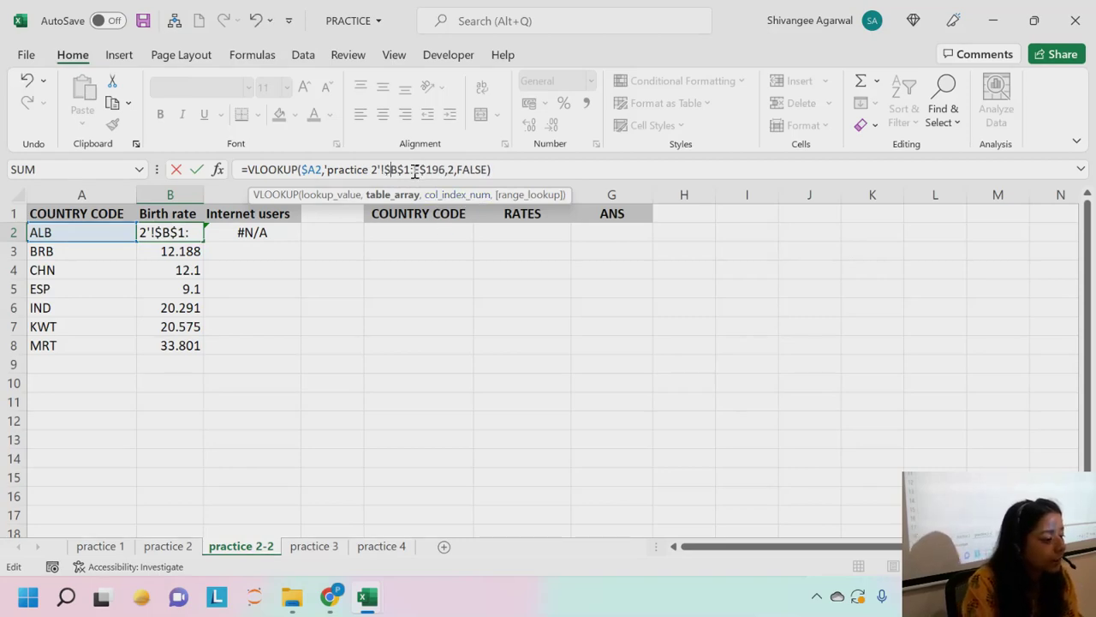
pyautogui.write('$')
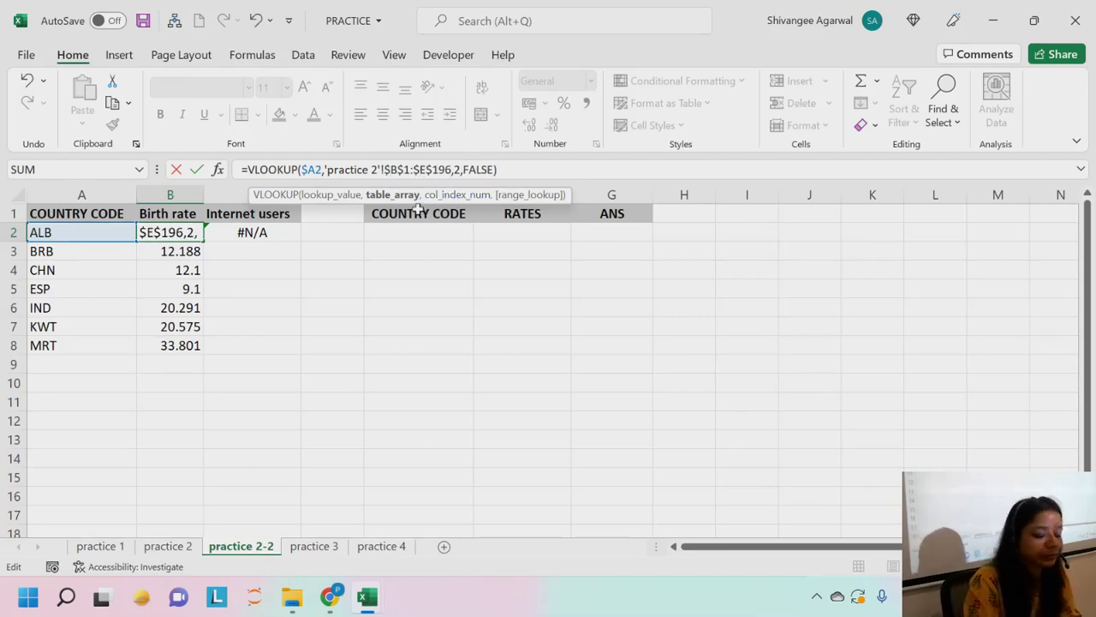
pyautogui.press('Return')
pyautogui.click(162, 231)
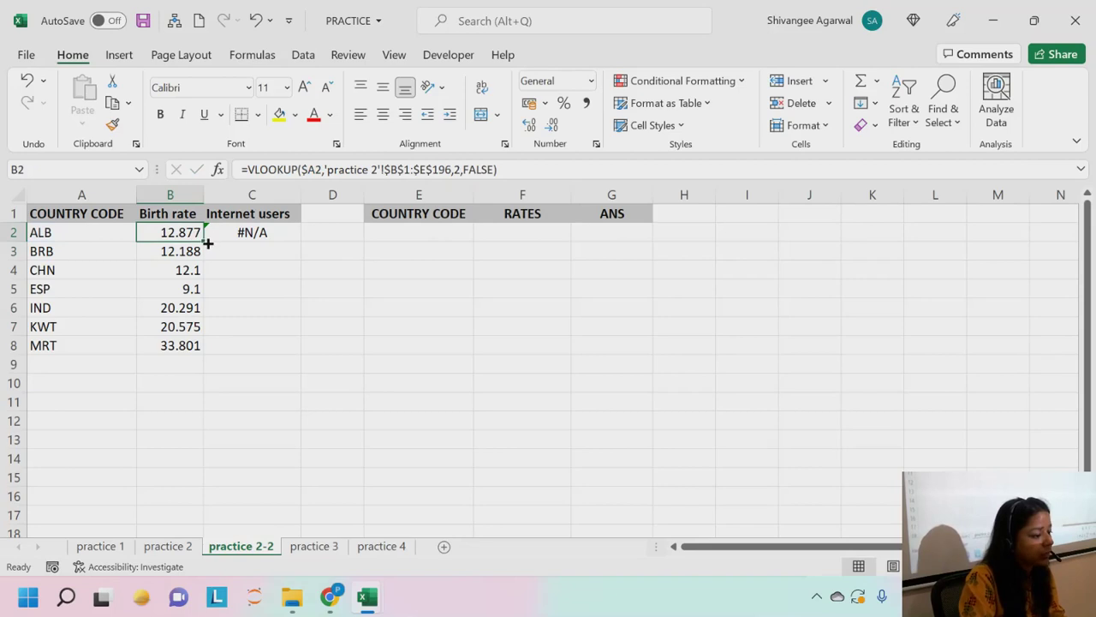
pyautogui.doubleClick(204, 241)
pyautogui.click(192, 231)
# Copy the lookup into C2 and change its column number to 3, showing 57.2.
pyautogui.moveTo(203, 242); pyautogui.dragTo(284, 236)
pyautogui.click(292, 234)
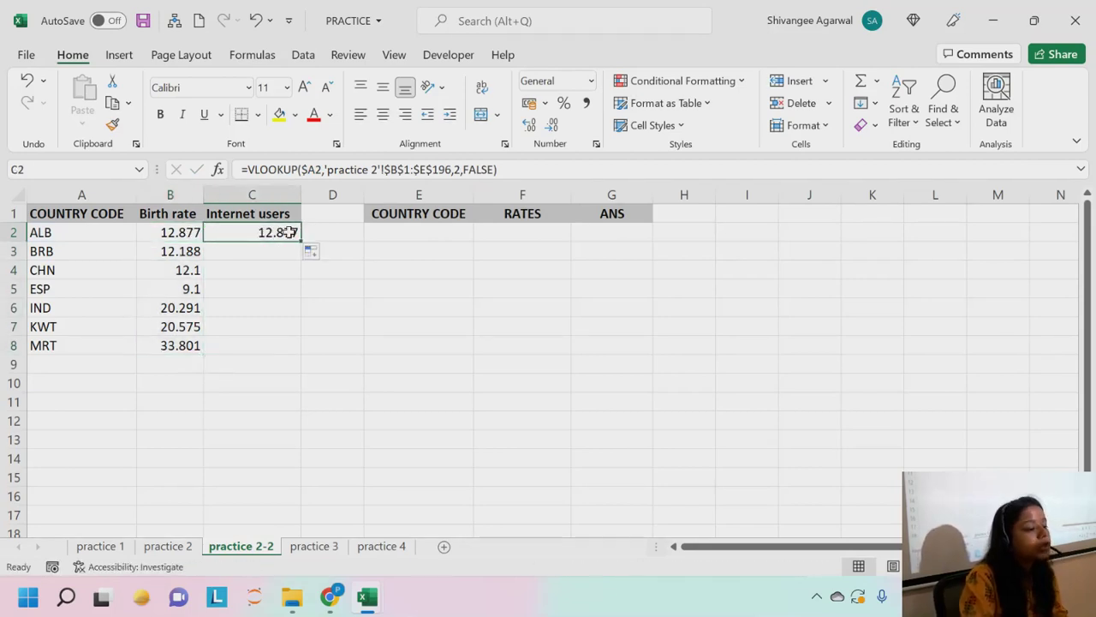
pyautogui.doubleClick(289, 233)
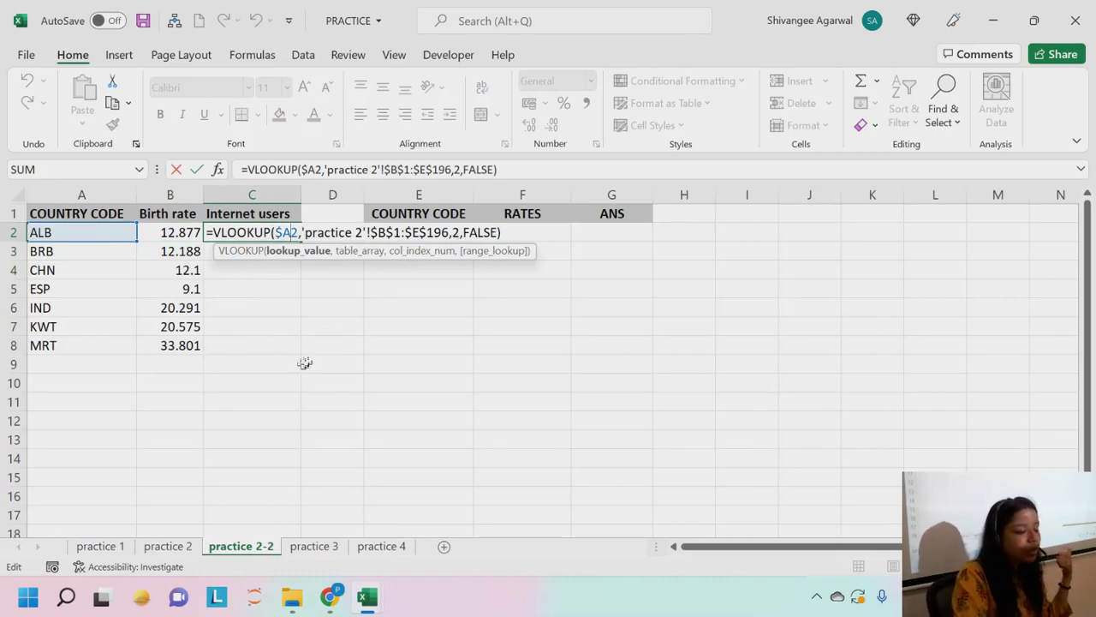
pyautogui.click(455, 232)
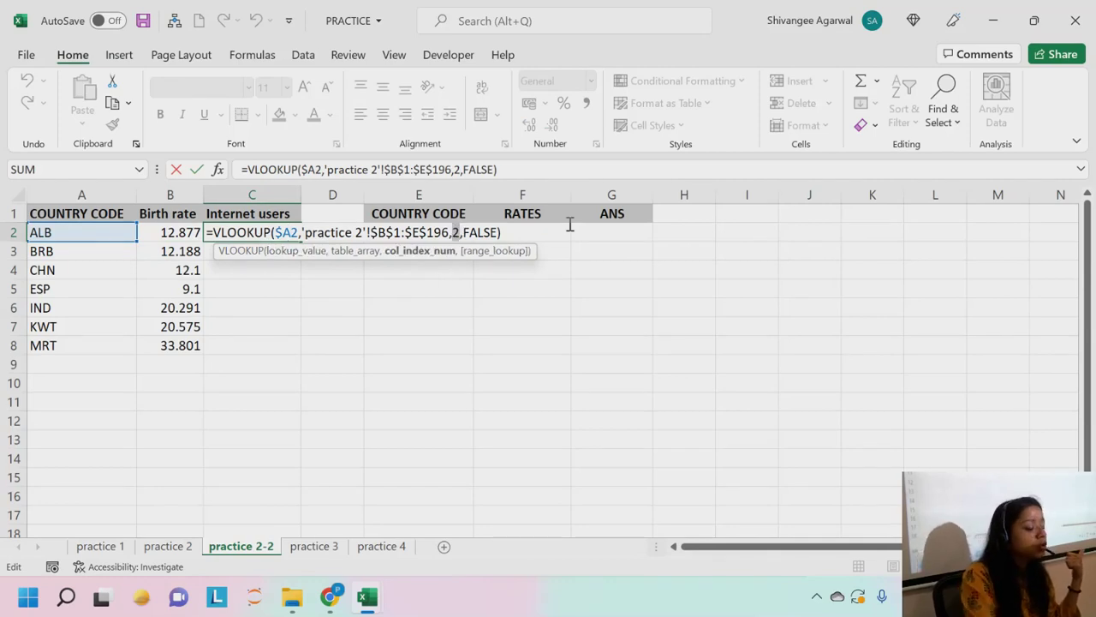
pyautogui.write('3')
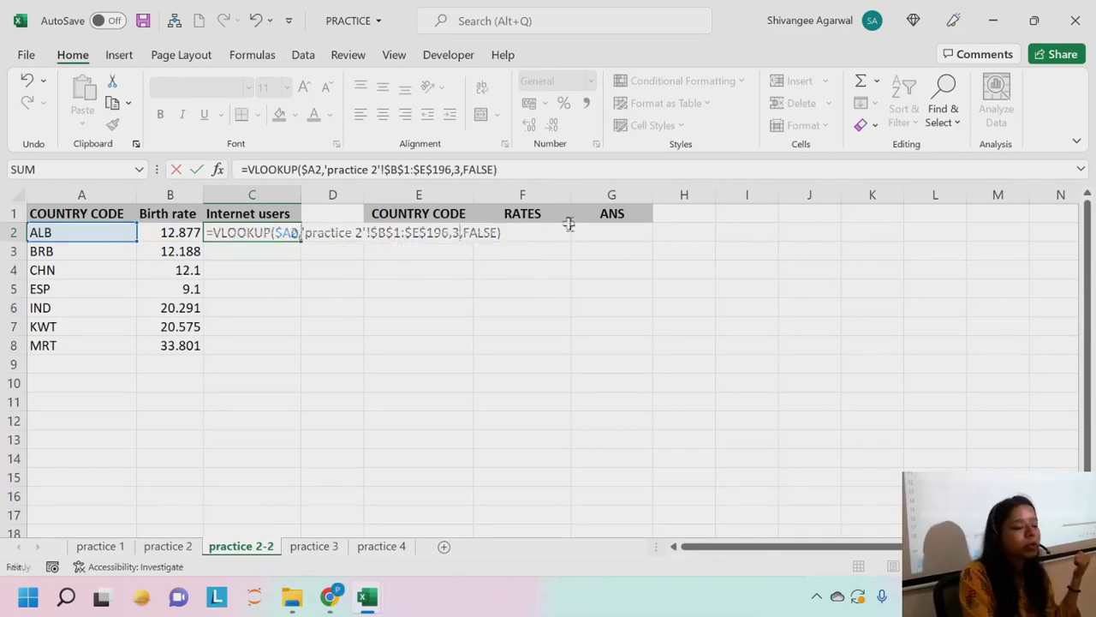
pyautogui.press('Return')
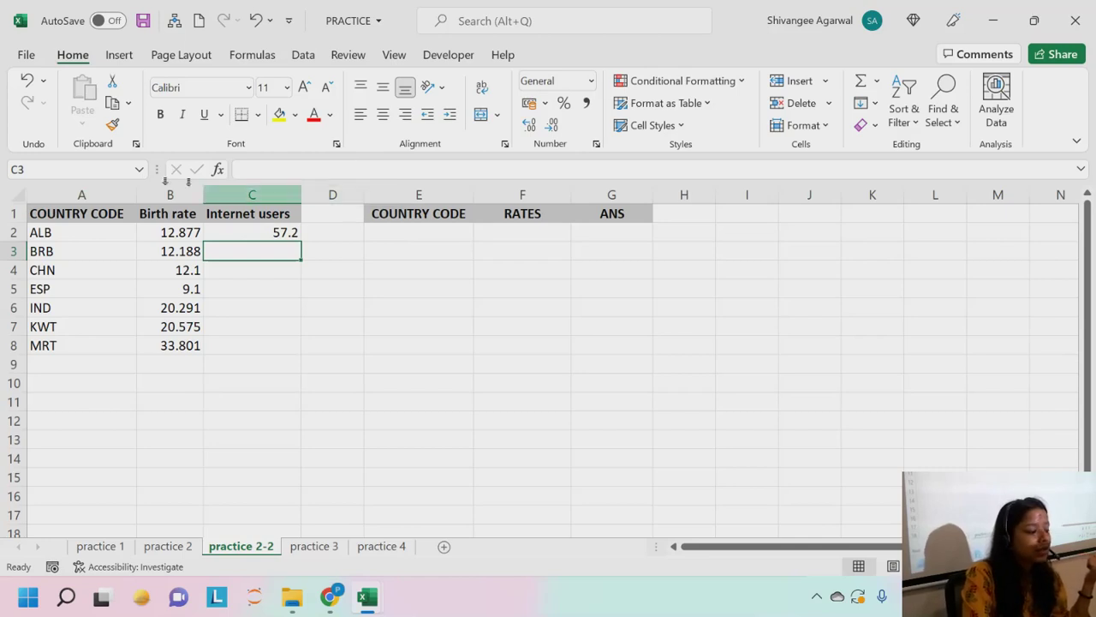
# Fill the Internet users lookup down to C8, narrow column C, and recheck C2's formula.
pyautogui.click(282, 233)
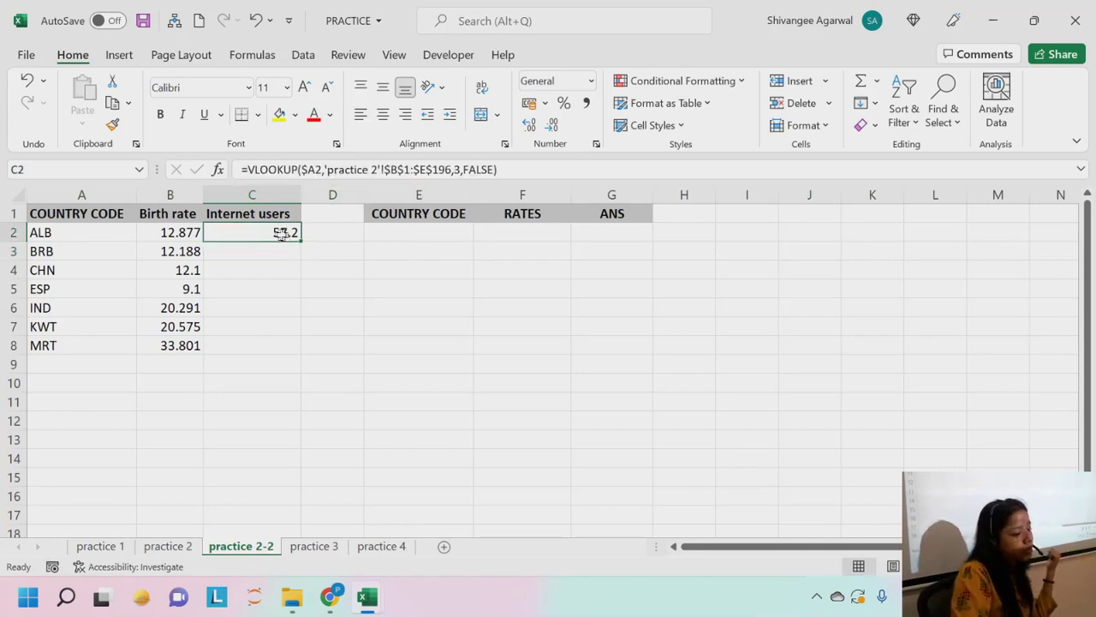
pyautogui.doubleClick(302, 243)
pyautogui.click(248, 301)
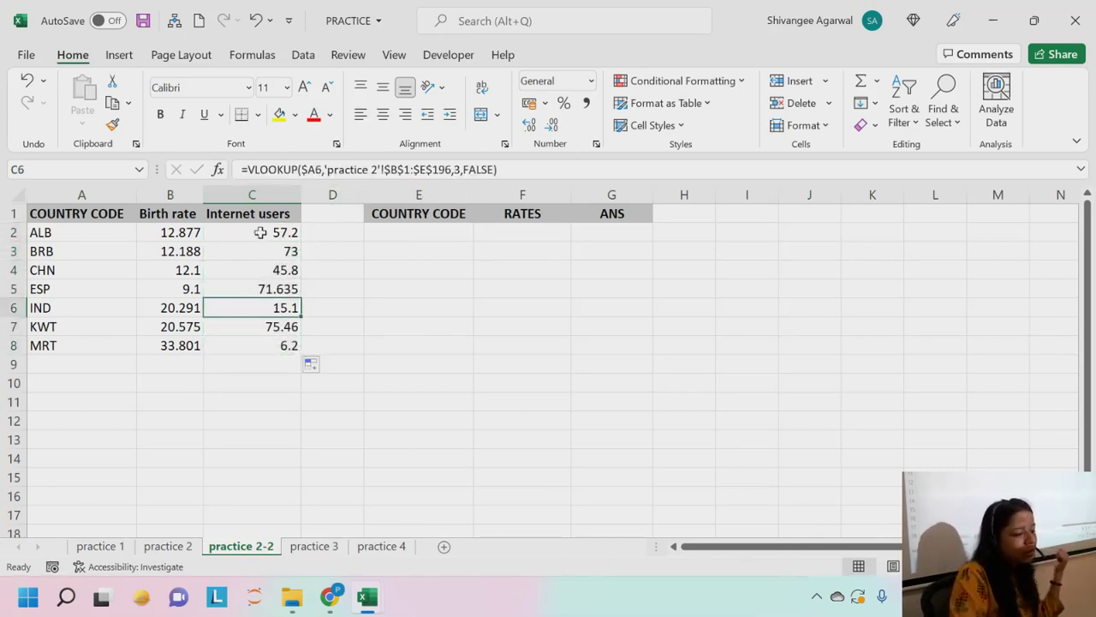
pyautogui.moveTo(301, 194); pyautogui.dragTo(295, 195)
pyautogui.click(283, 232)
pyautogui.doubleClick(283, 232)
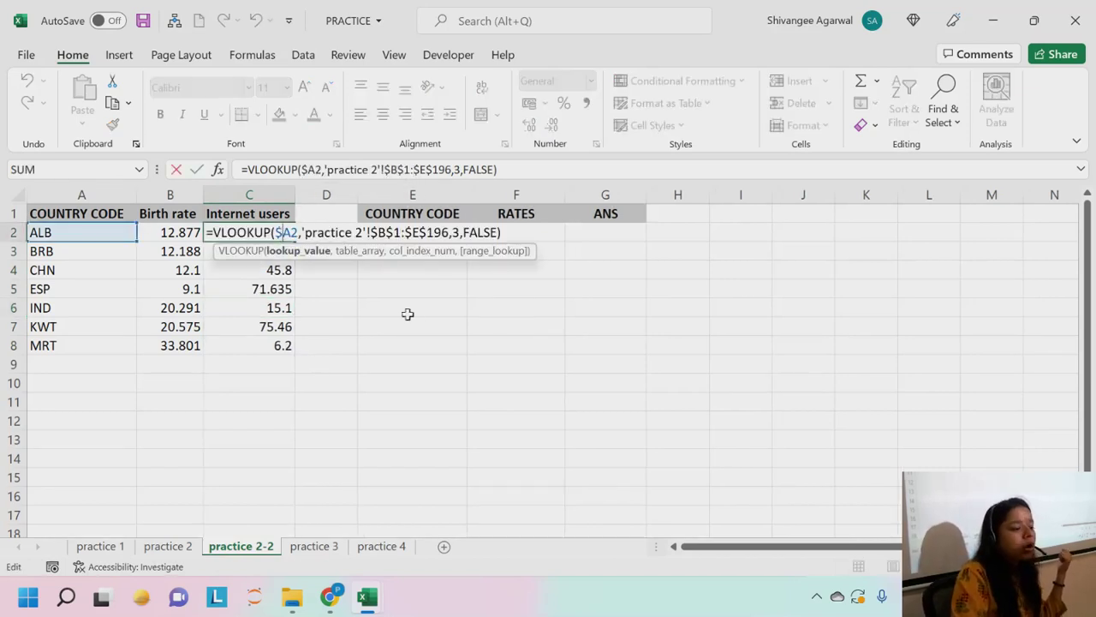
pyautogui.press('Return')
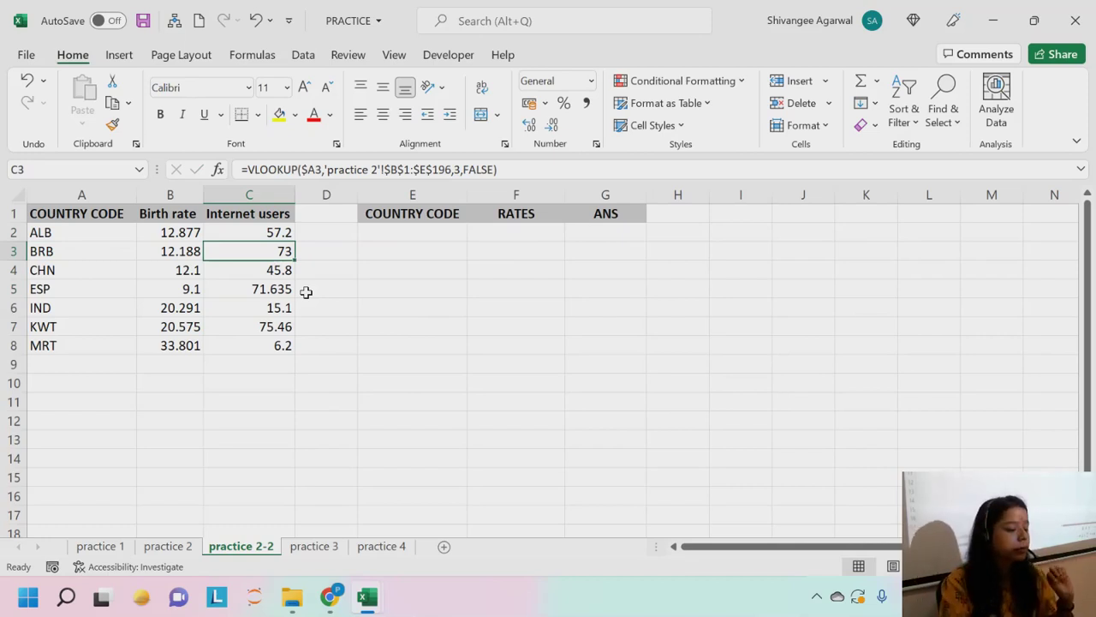
pyautogui.click(166, 548)
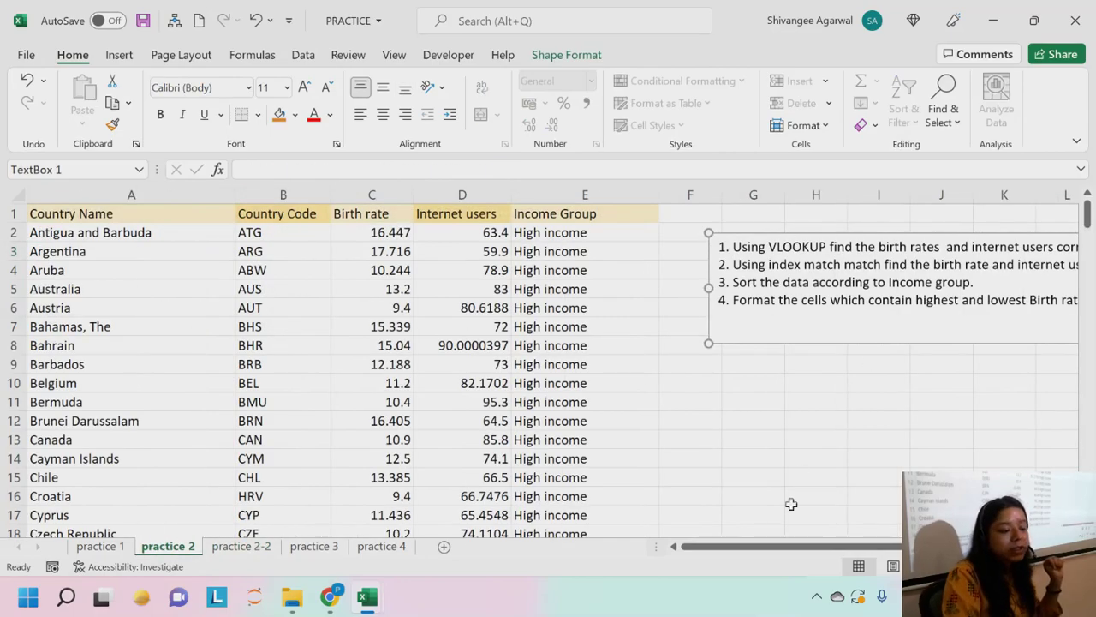
pyautogui.moveTo(824, 551)
pyautogui.mouseDown()
pyautogui.moveTo(869, 561)
pyautogui.moveTo(764, 561)
pyautogui.moveTo(817, 561)
pyautogui.mouseUp()
pyautogui.moveTo(855, 264); pyautogui.dragTo(999, 264)
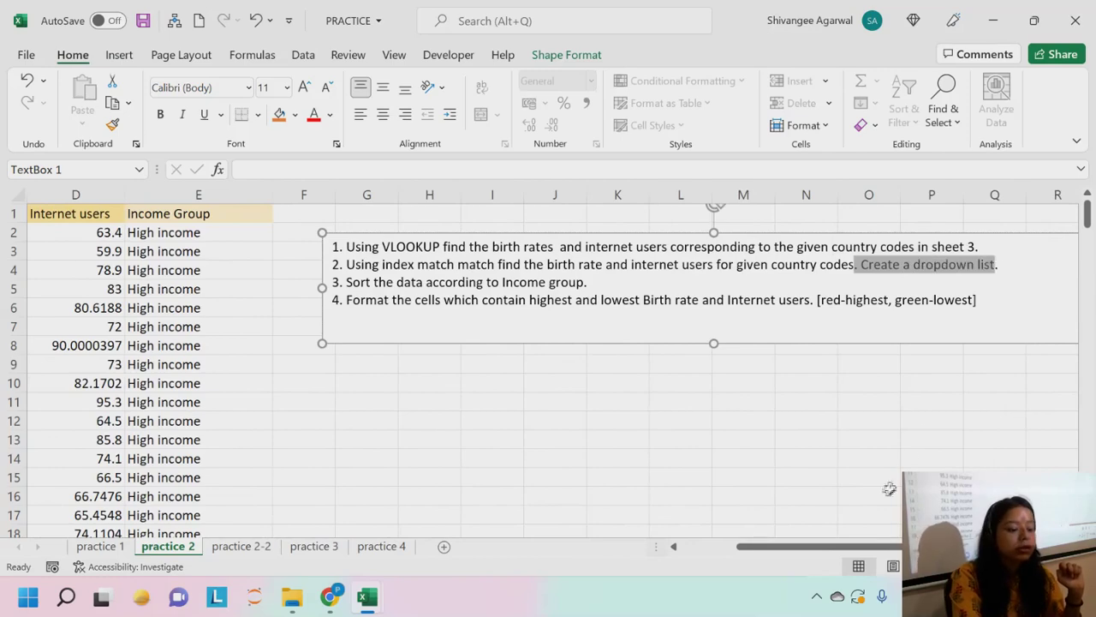
pyautogui.moveTo(852, 546); pyautogui.dragTo(835, 546)
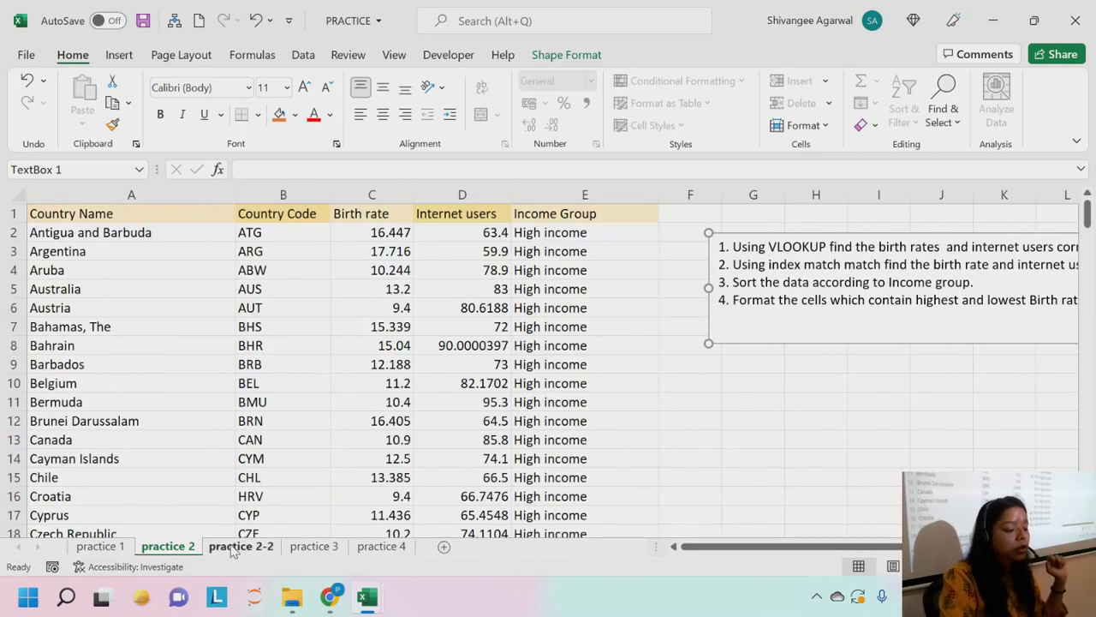
pyautogui.click(238, 548)
pyautogui.click(431, 228)
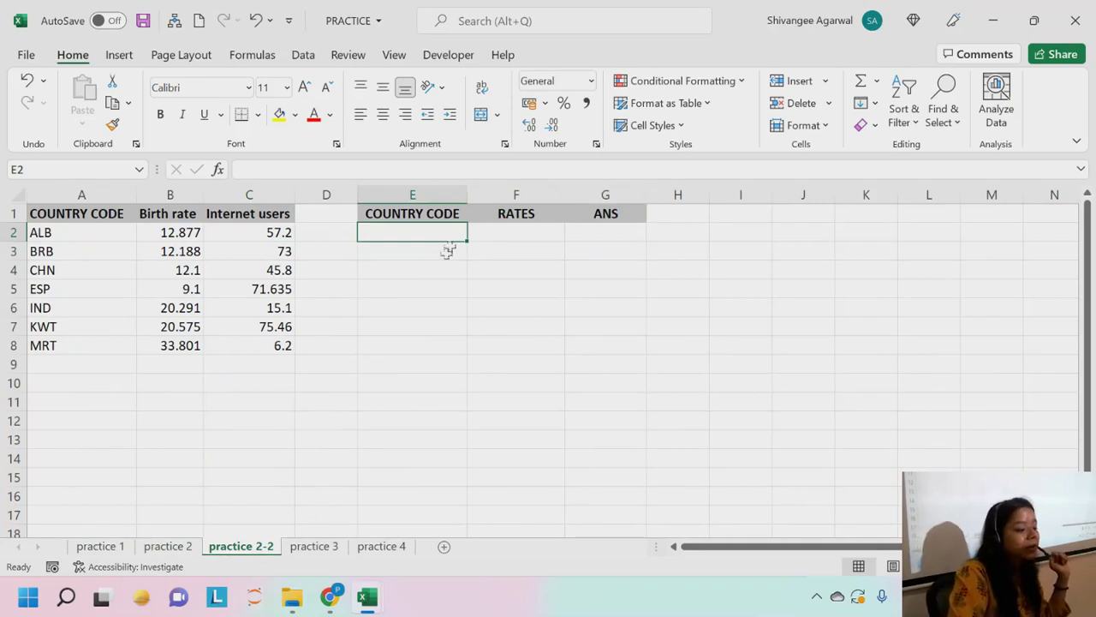
# Give E2 a list validation sourced from country codes $A$2:$A$8 and test it with BRB.
pyautogui.moveTo(93, 232); pyautogui.dragTo(92, 357)
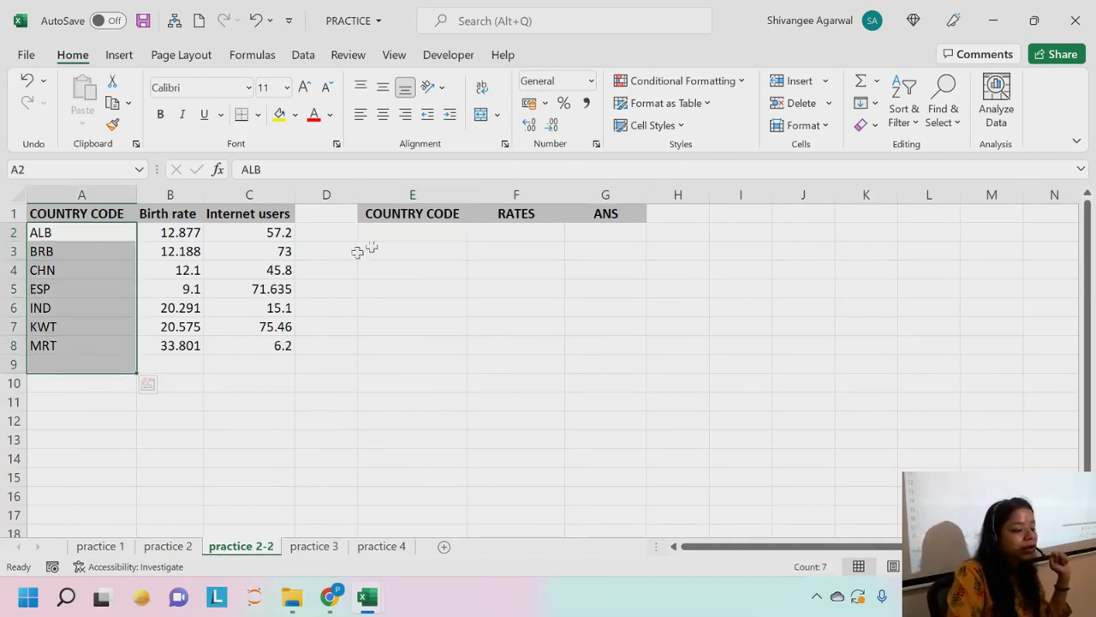
pyautogui.click(433, 238)
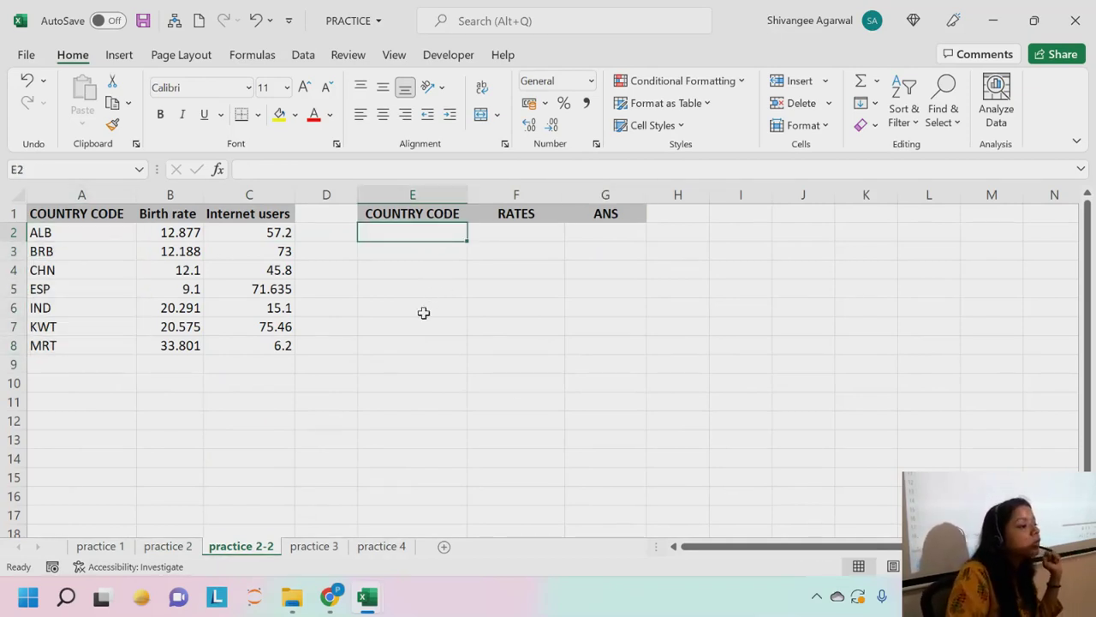
pyautogui.click(301, 56)
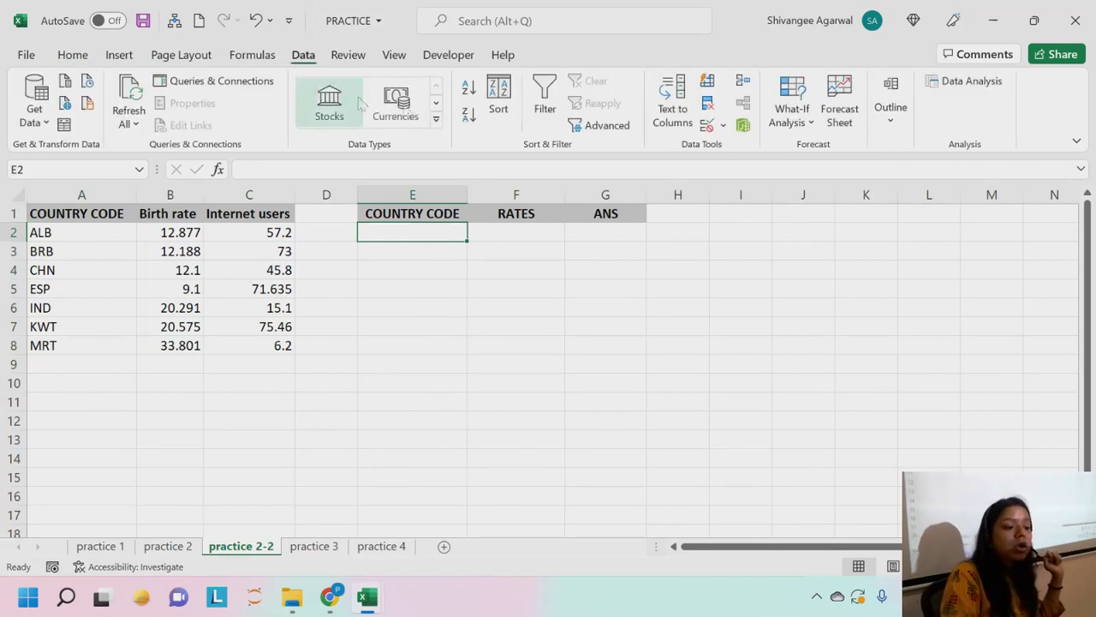
pyautogui.click(724, 126)
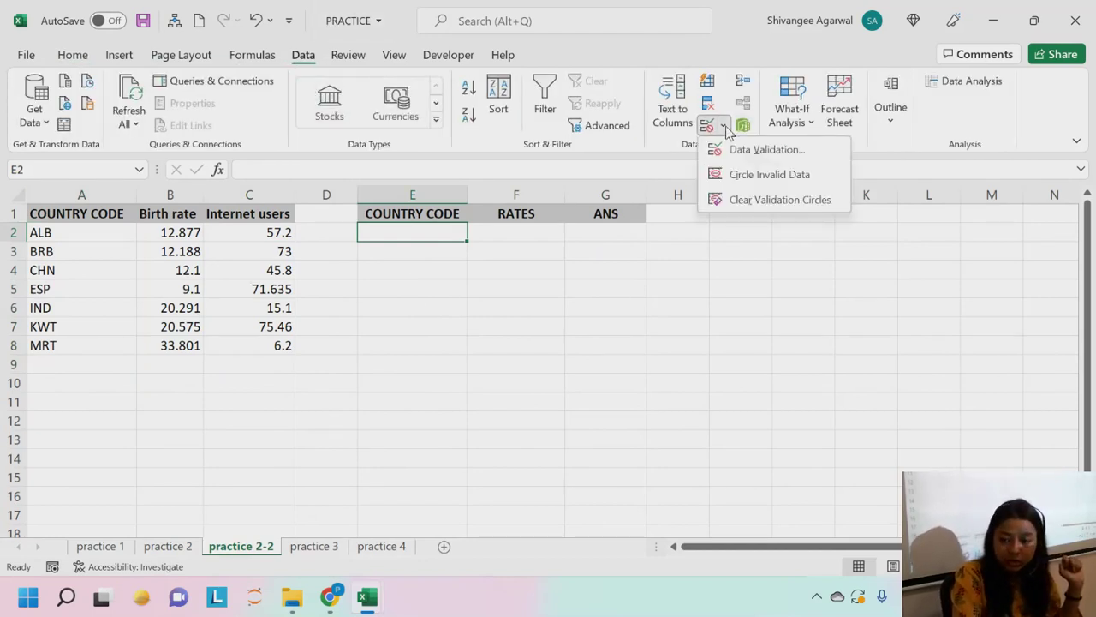
pyautogui.click(736, 149)
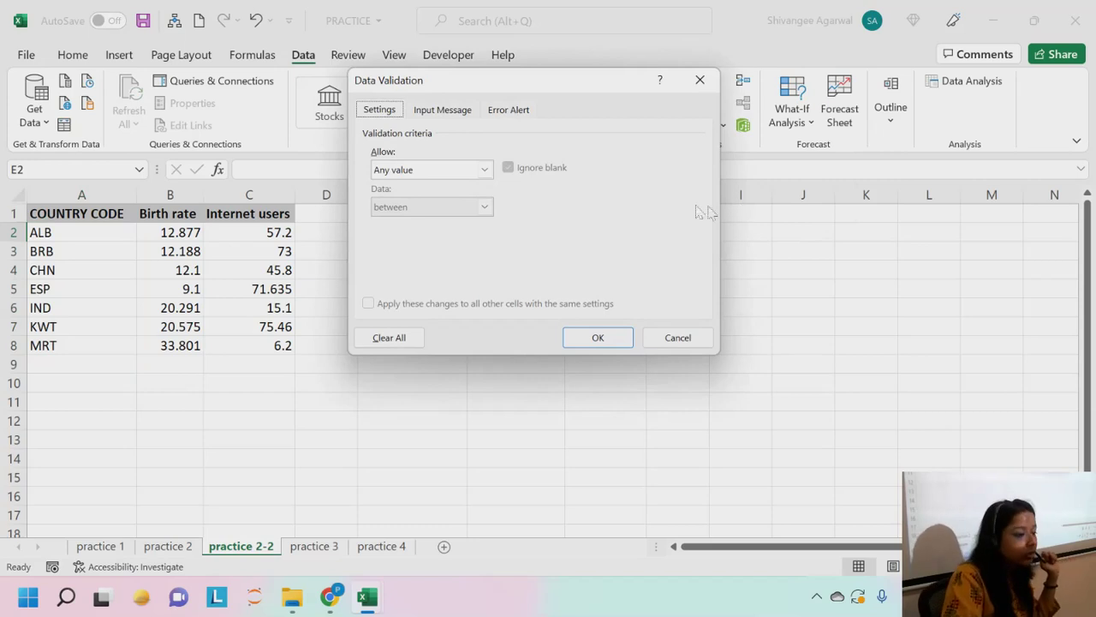
pyautogui.click(484, 169)
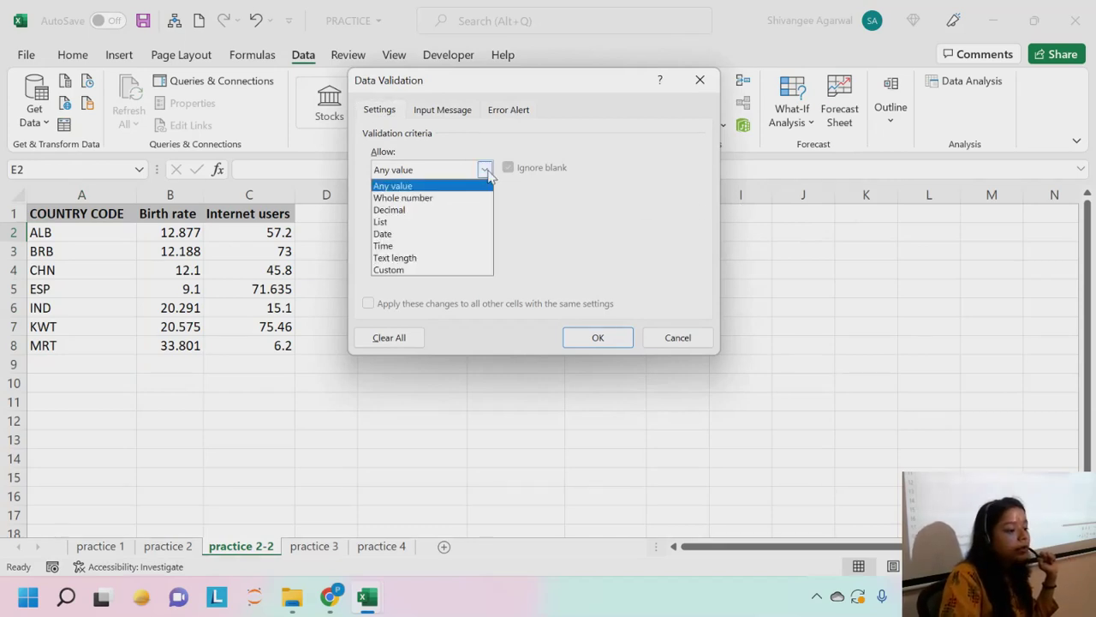
pyautogui.click(404, 222)
pyautogui.click(435, 242)
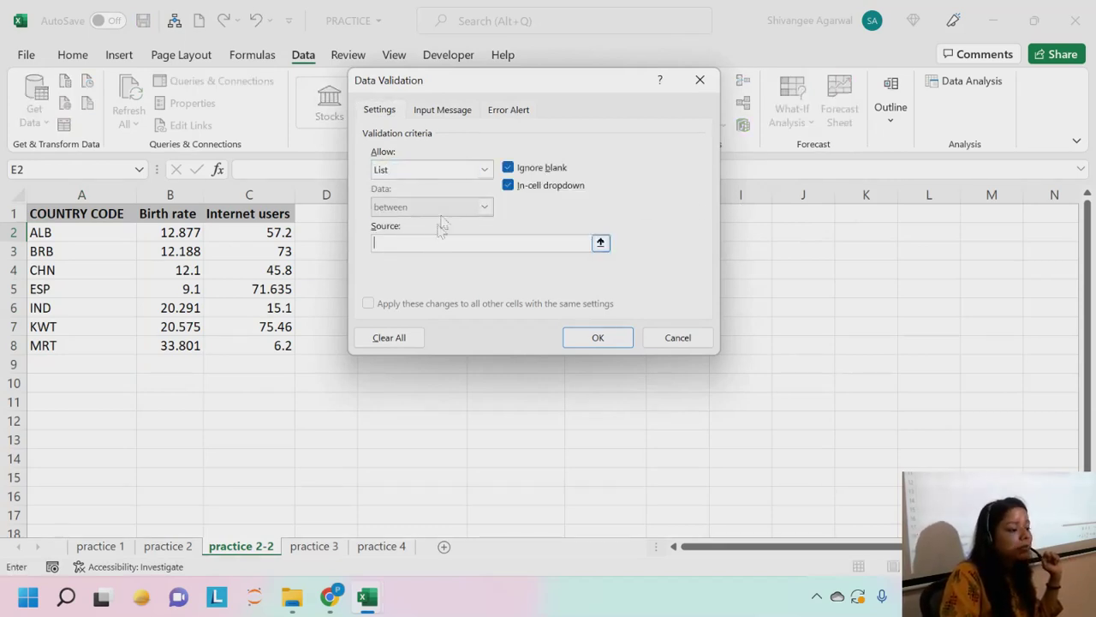
pyautogui.moveTo(460, 86); pyautogui.dragTo(589, 88)
pyautogui.moveTo(81, 231); pyautogui.dragTo(89, 342)
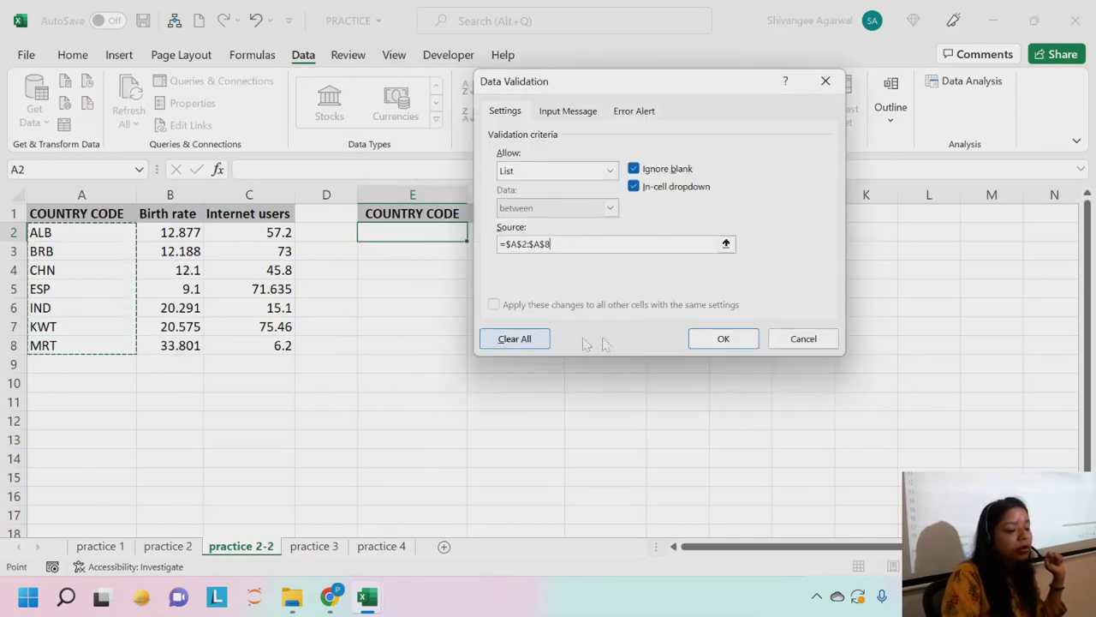
pyautogui.click(722, 338)
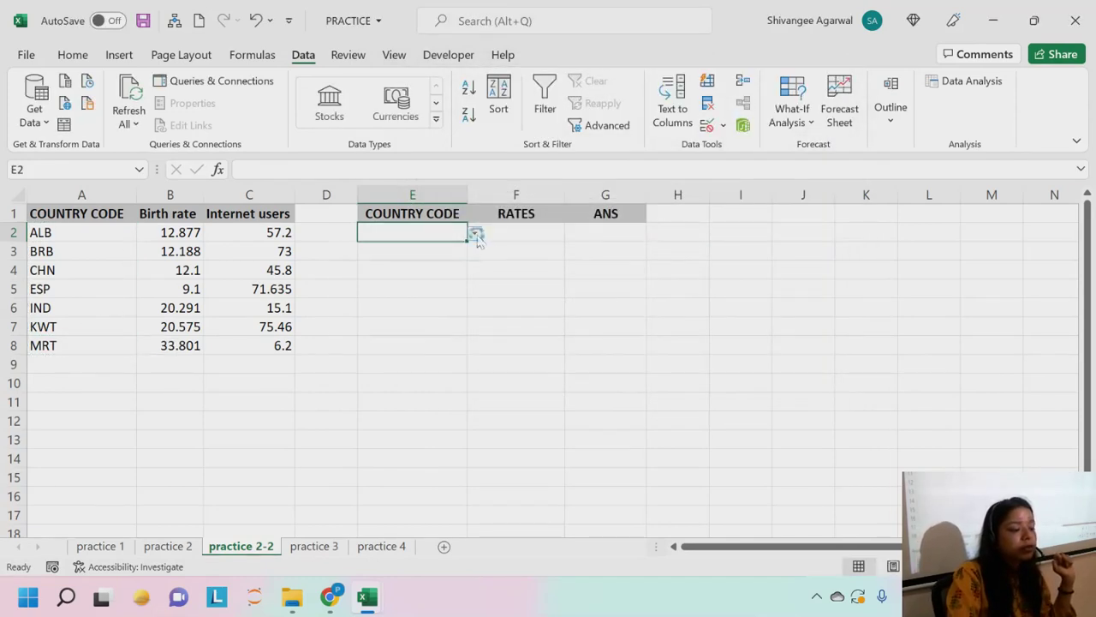
pyautogui.click(475, 234)
pyautogui.click(387, 263)
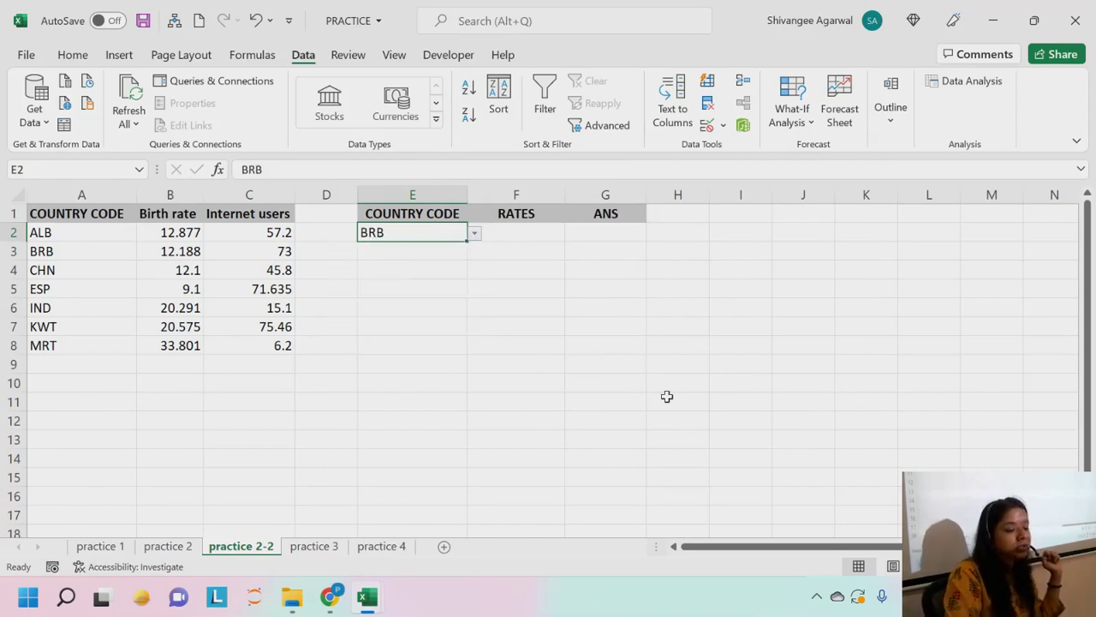
# Give F2 a list validation sourced from headers $B$1:$C$1 and test it with Internet users.
pyautogui.click(524, 239)
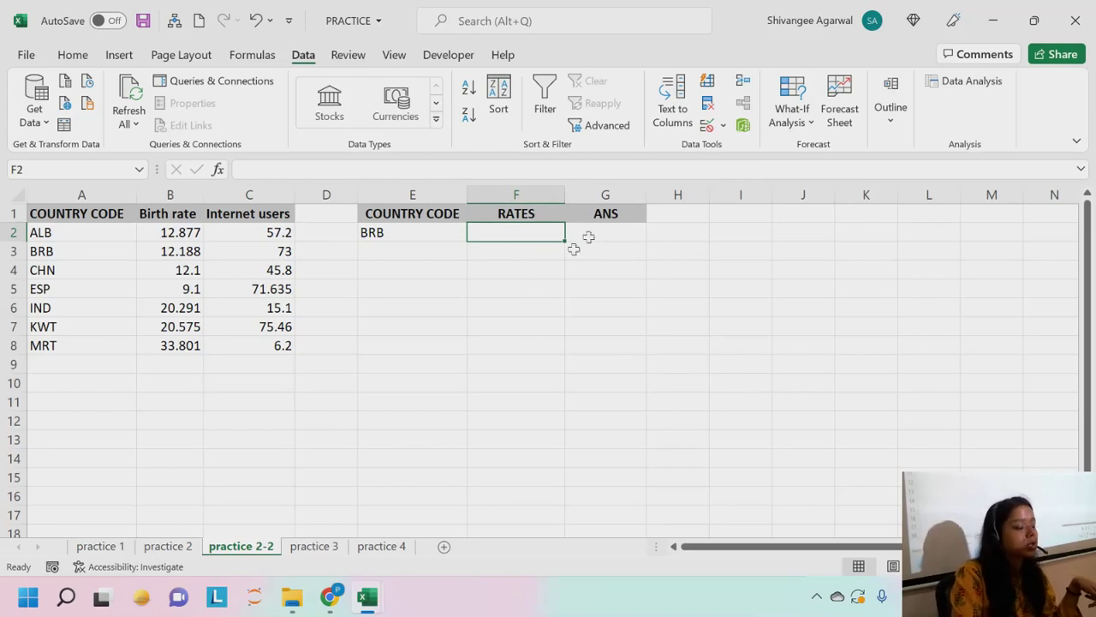
pyautogui.click(723, 125)
pyautogui.click(735, 148)
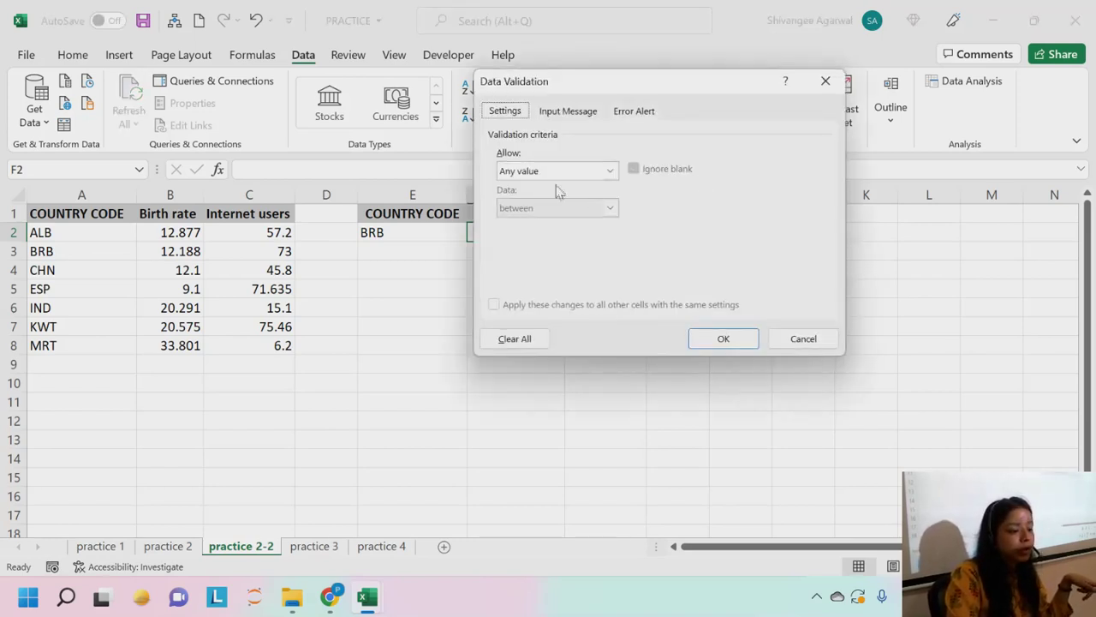
pyautogui.click(609, 171)
pyautogui.click(540, 220)
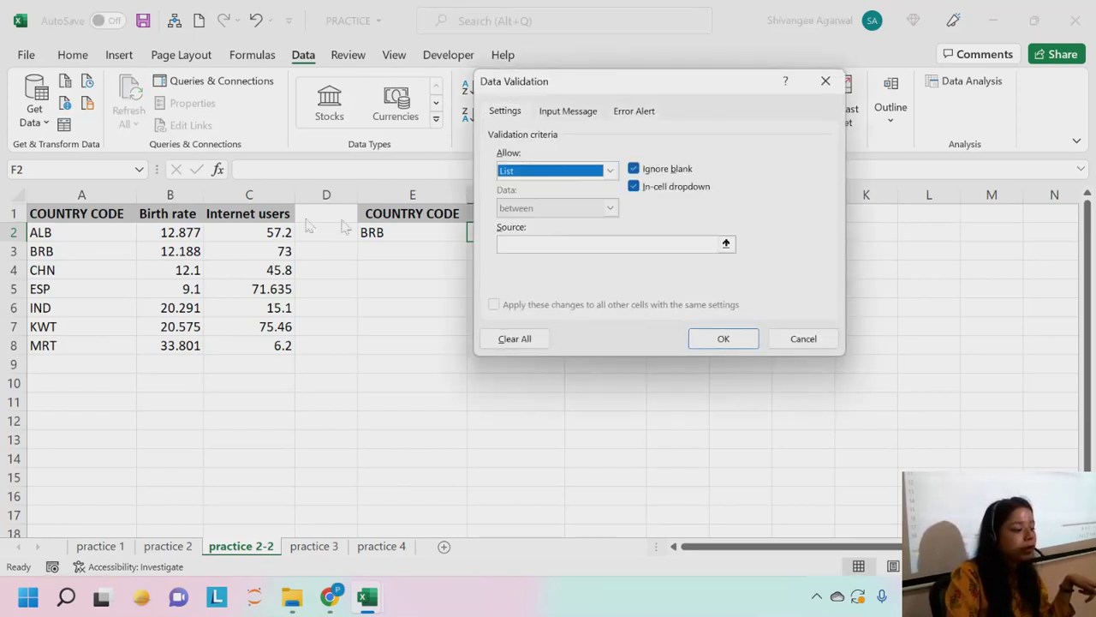
pyautogui.click(546, 244)
pyautogui.moveTo(175, 215); pyautogui.dragTo(248, 221)
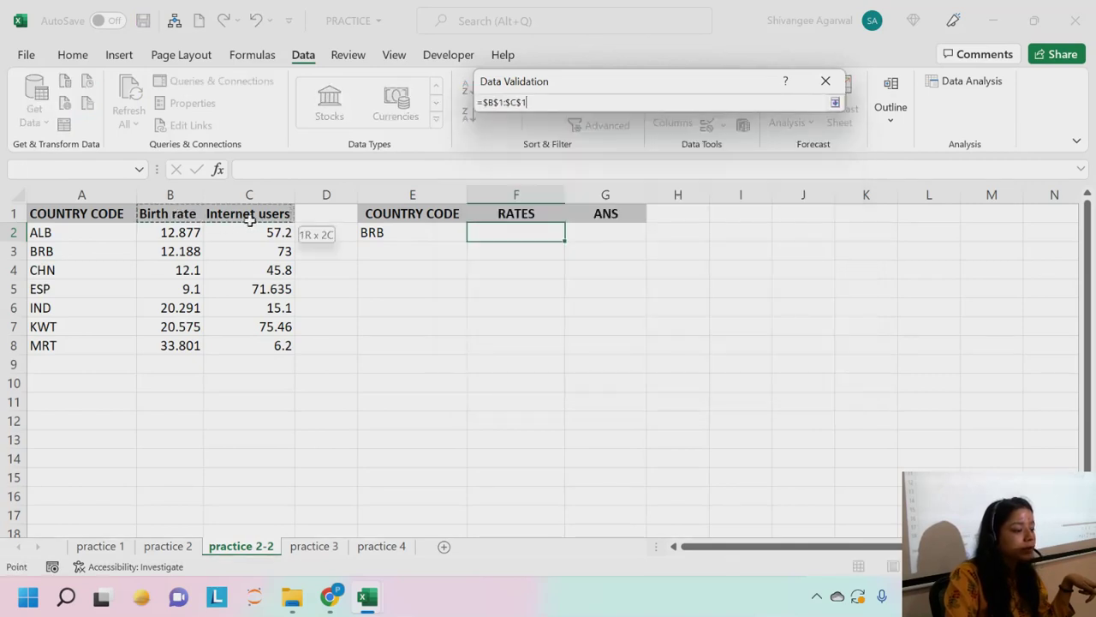
pyautogui.click(721, 339)
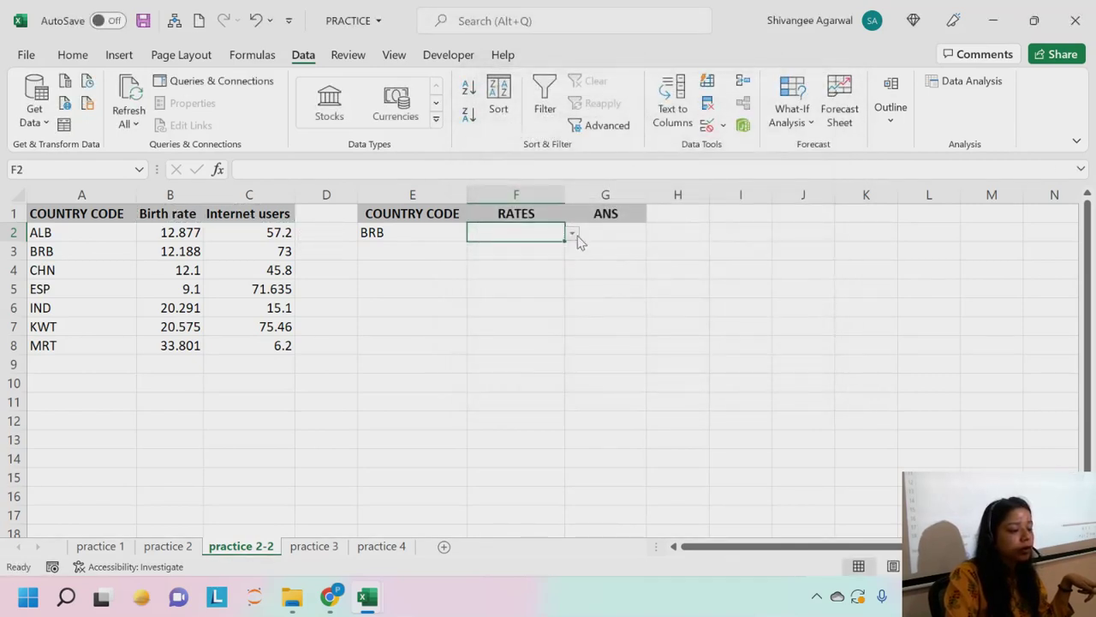
pyautogui.click(572, 234)
pyautogui.click(548, 259)
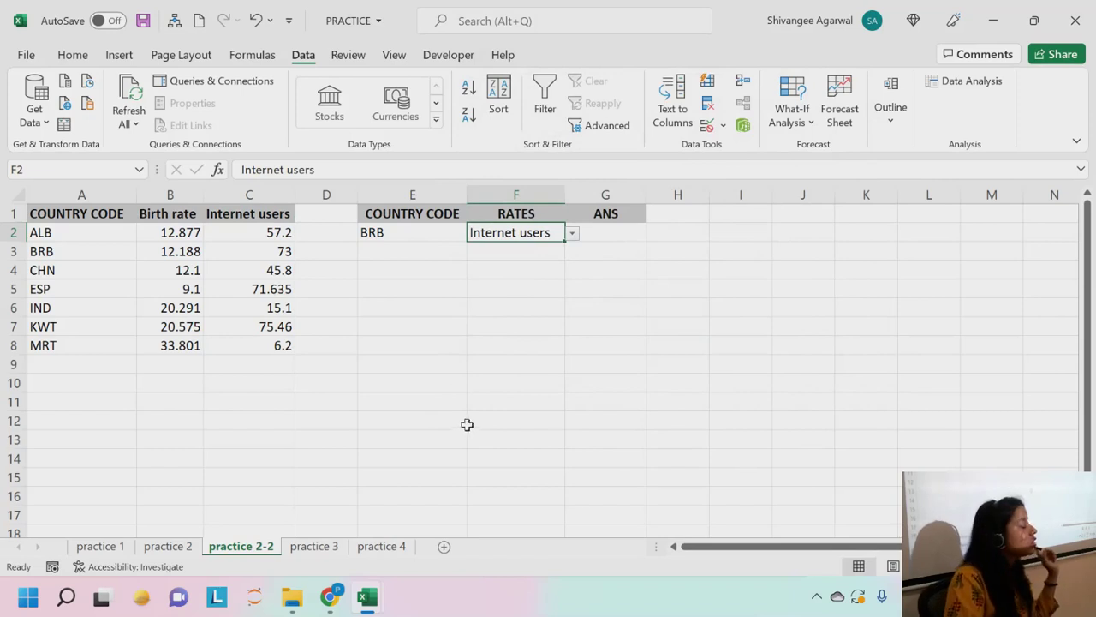
# Set the dropdowns to ESP in E2 and Birth rate in F2.
pyautogui.click(409, 235)
pyautogui.click(474, 233)
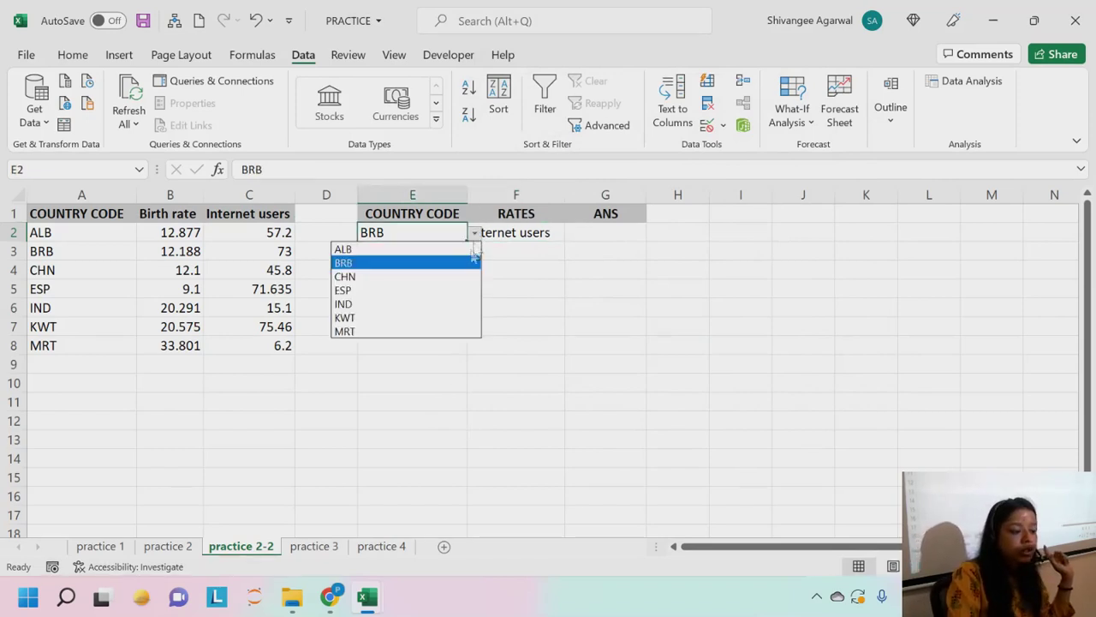
pyautogui.click(456, 293)
pyautogui.click(535, 234)
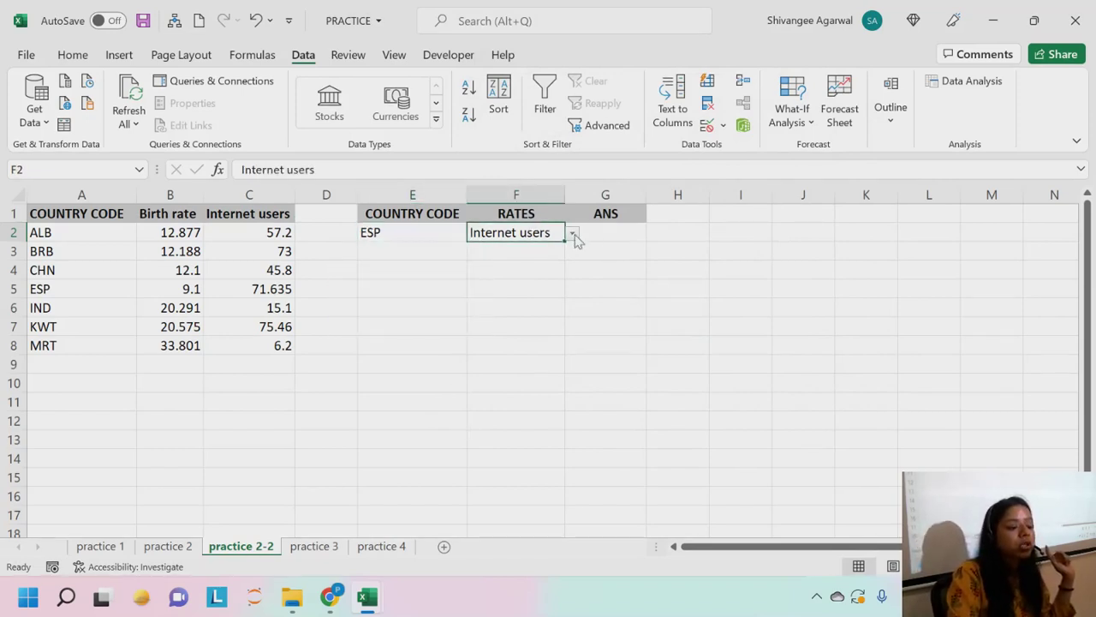
pyautogui.click(572, 233)
pyautogui.click(549, 250)
# Start G2 with =INDEX( over 'practice 2'!$A$1:$E$196 as the array.
pyautogui.click(613, 228)
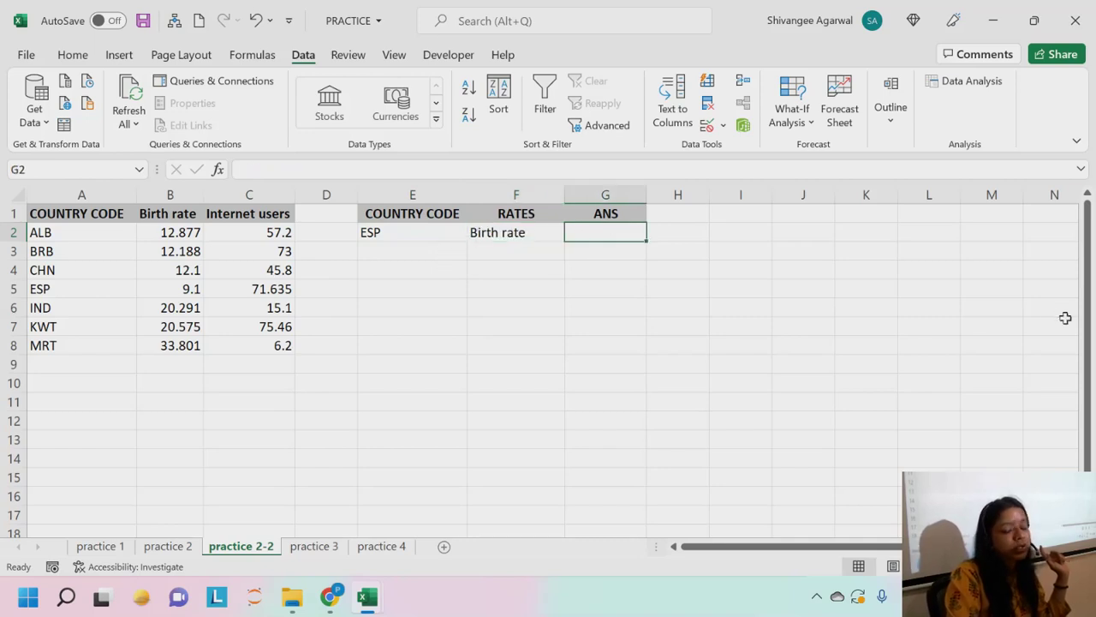
pyautogui.write('=IN')
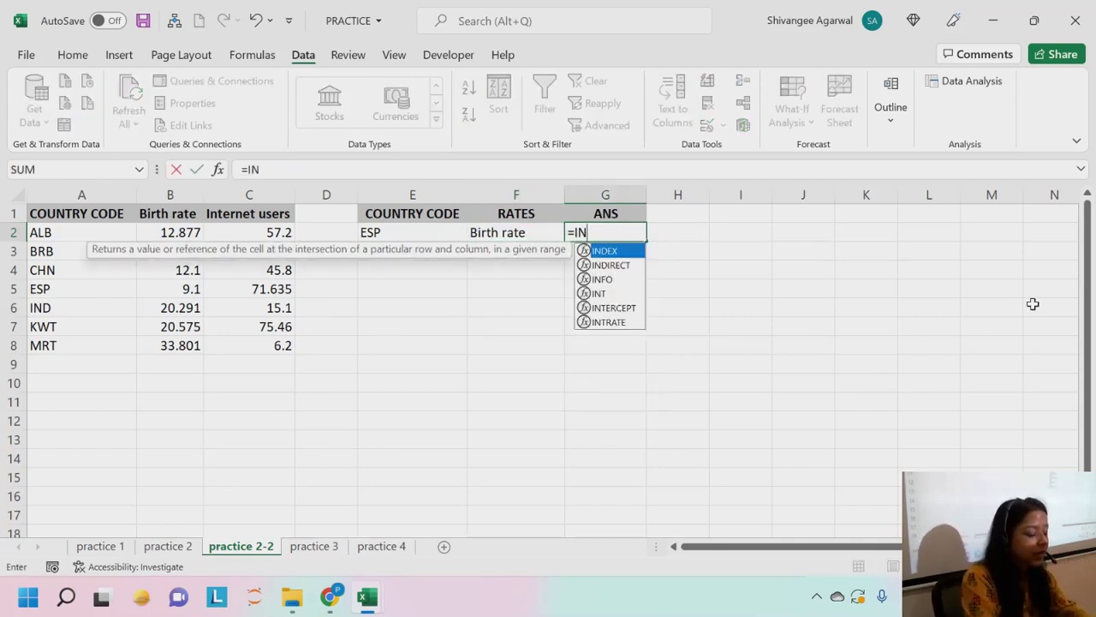
pyautogui.write('DEX(')
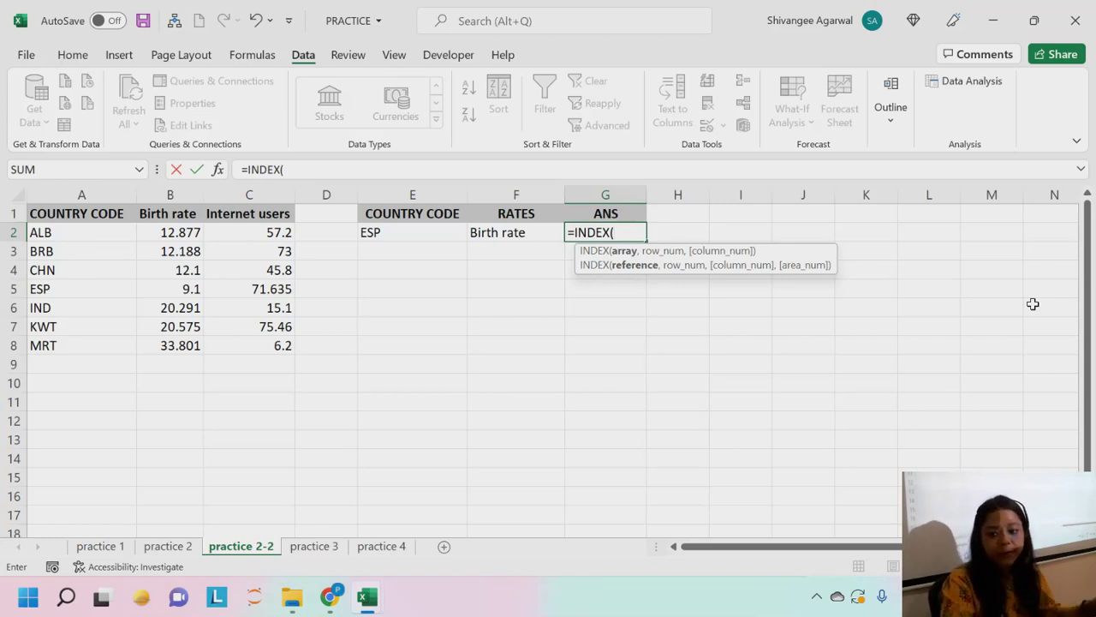
pyautogui.click(168, 545)
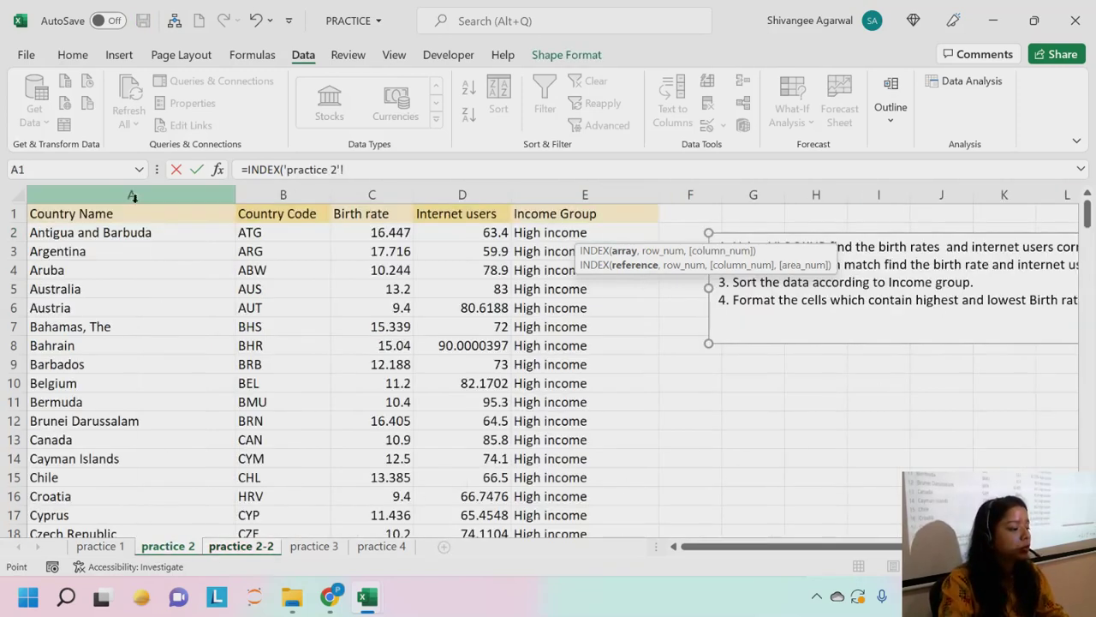
pyautogui.click(110, 219)
pyautogui.press('F4')
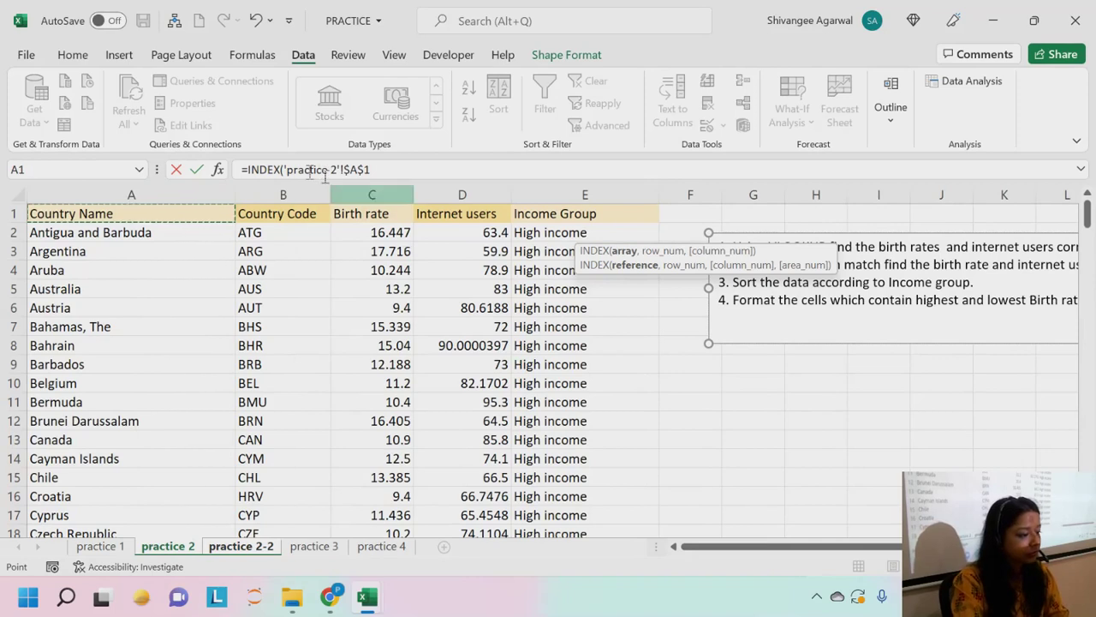
pyautogui.moveTo(225, 215); pyautogui.dragTo(617, 191)
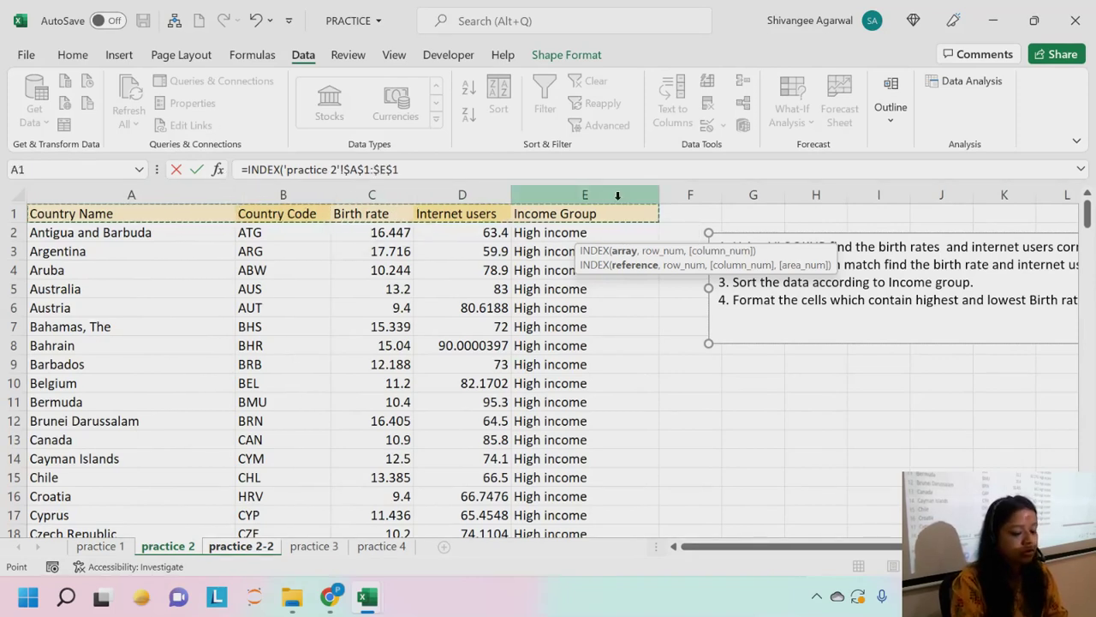
pyautogui.moveTo(107, 214); pyautogui.dragTo(587, 458)
pyautogui.scroll(20, 570, 316)
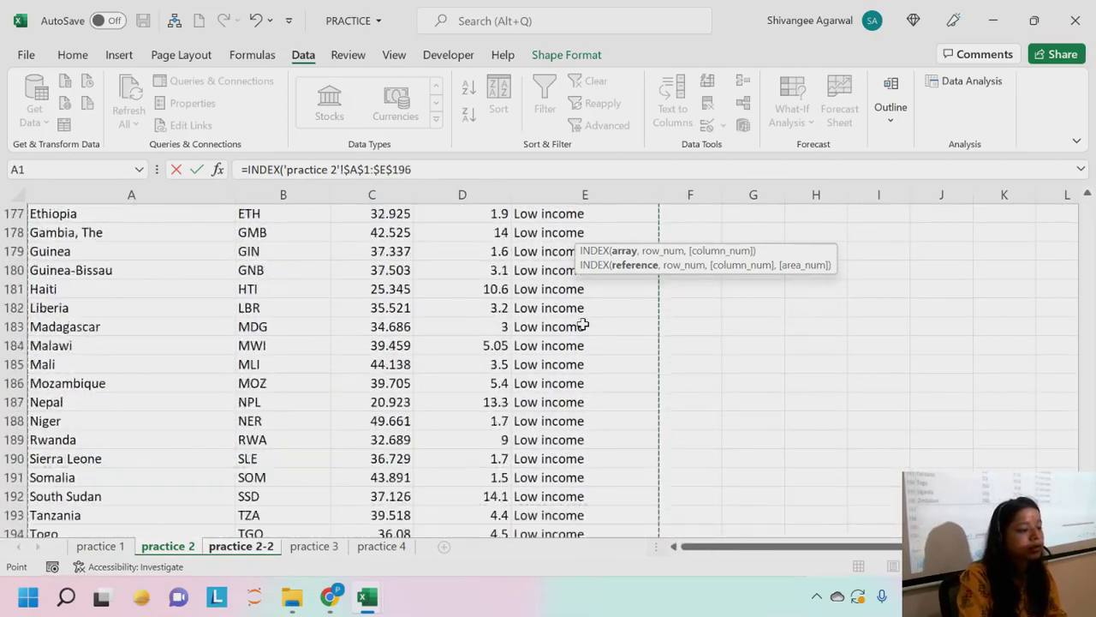
pyautogui.scroll(20, 583, 325)
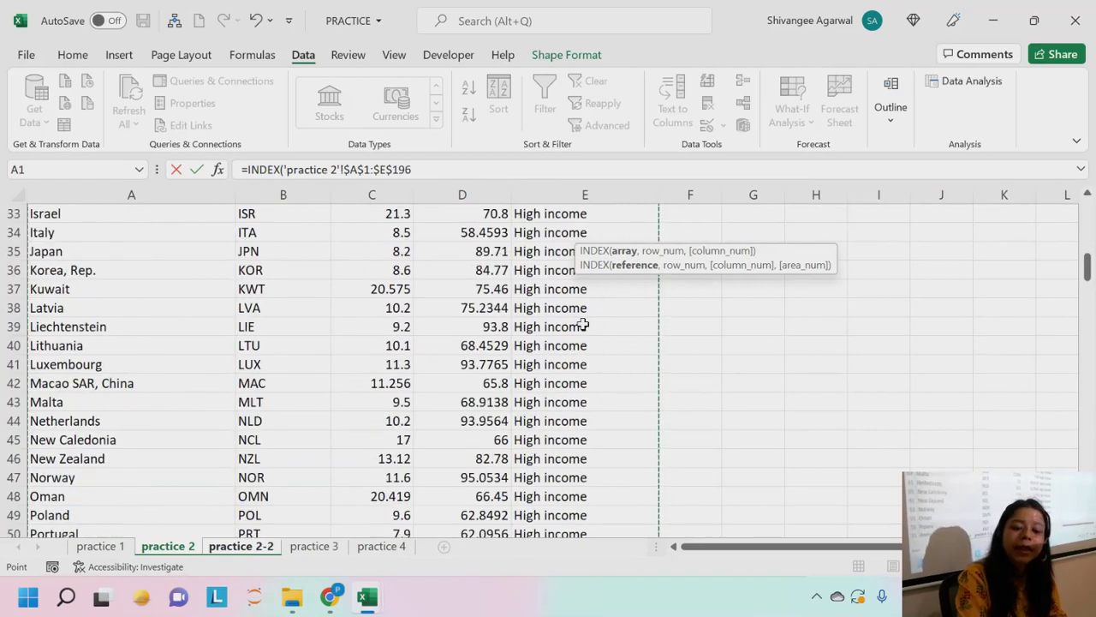
pyautogui.click(422, 167)
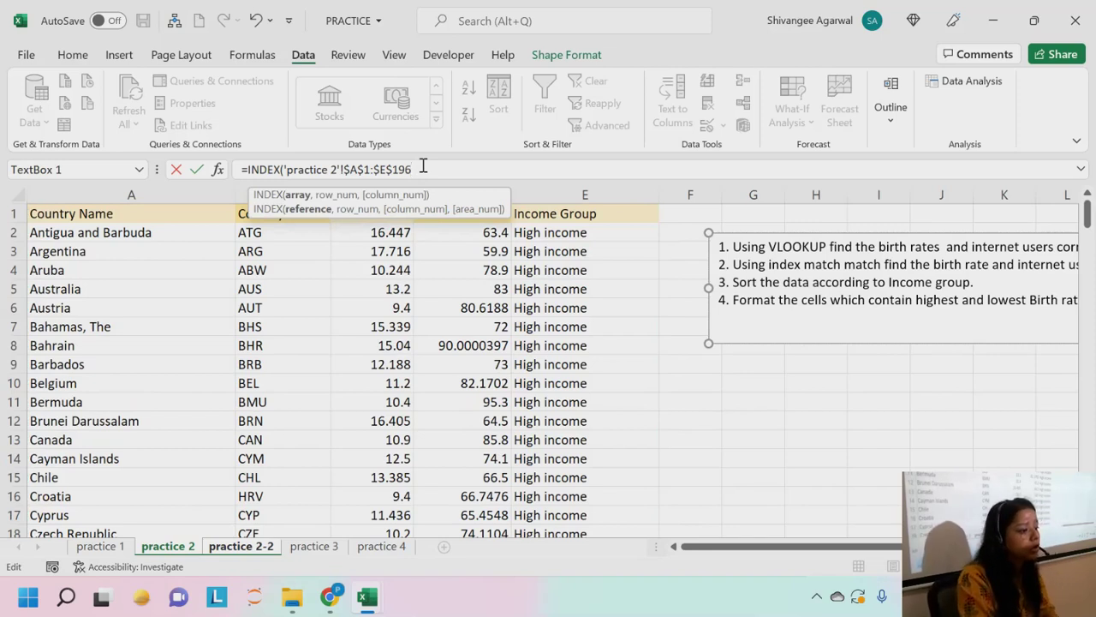
# Add a MATCH using practice 2-2's E2 country code as the lookup value.
pyautogui.write(',')
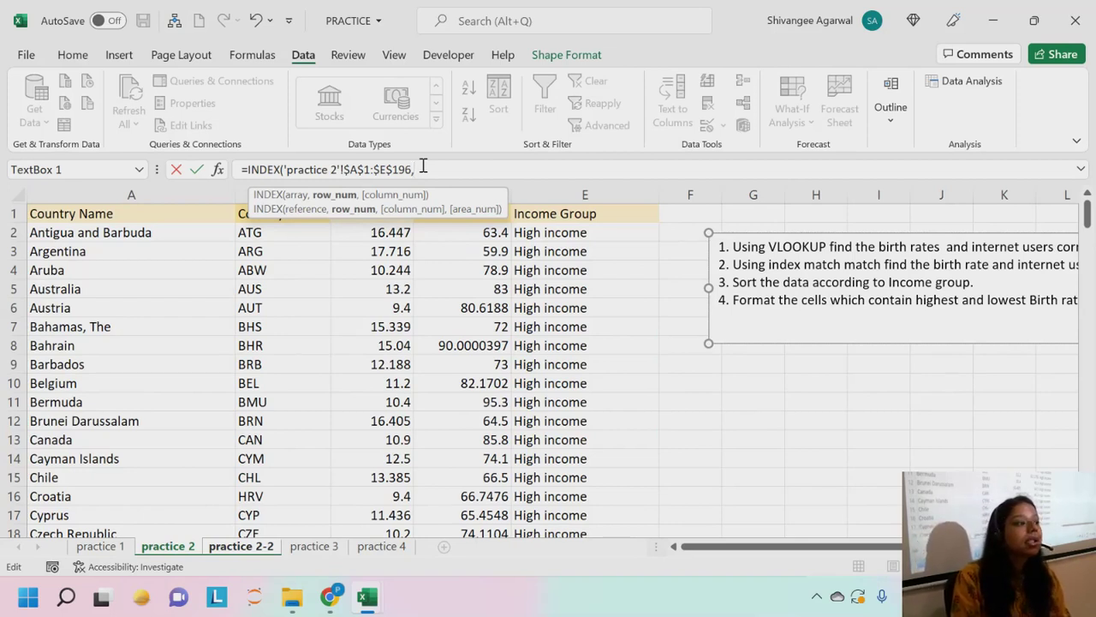
pyautogui.write('MATCH')
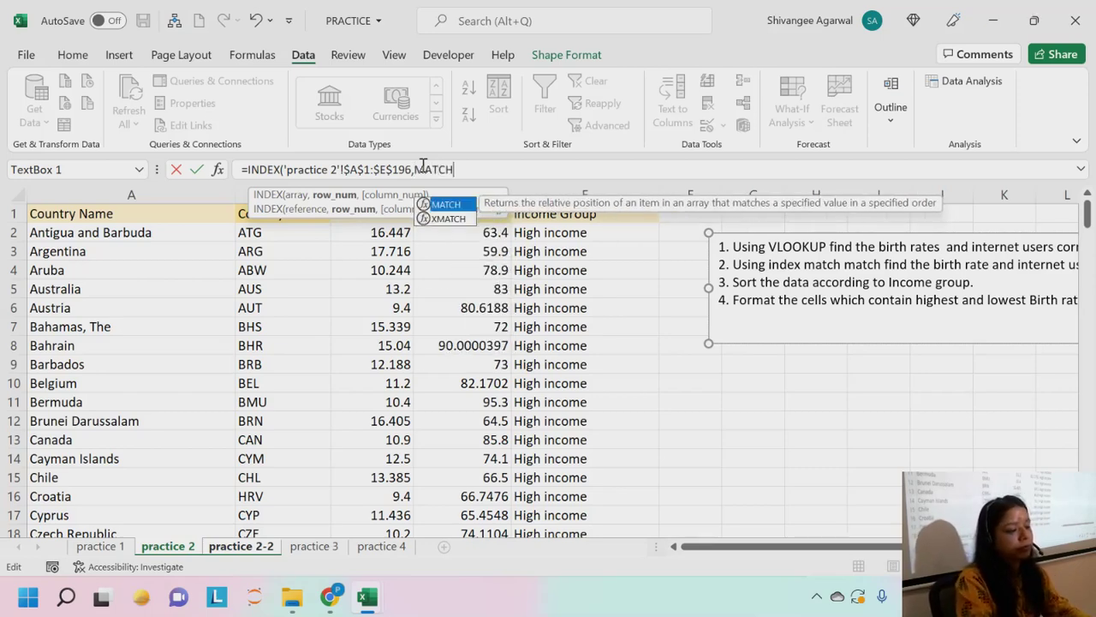
pyautogui.write('(')
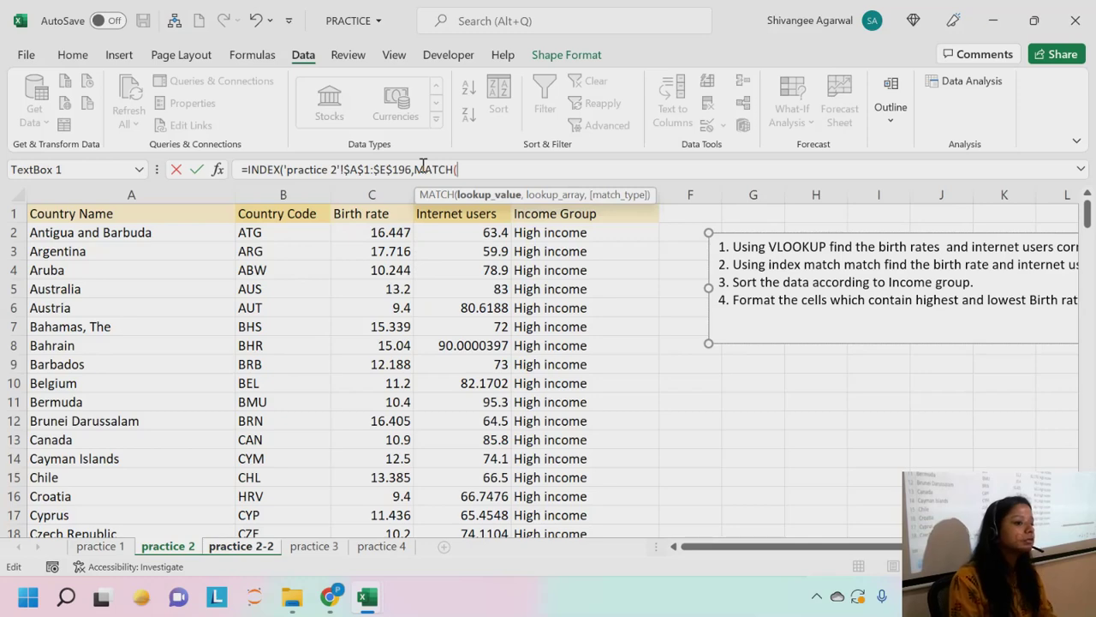
pyautogui.click(241, 548)
pyautogui.click(430, 225)
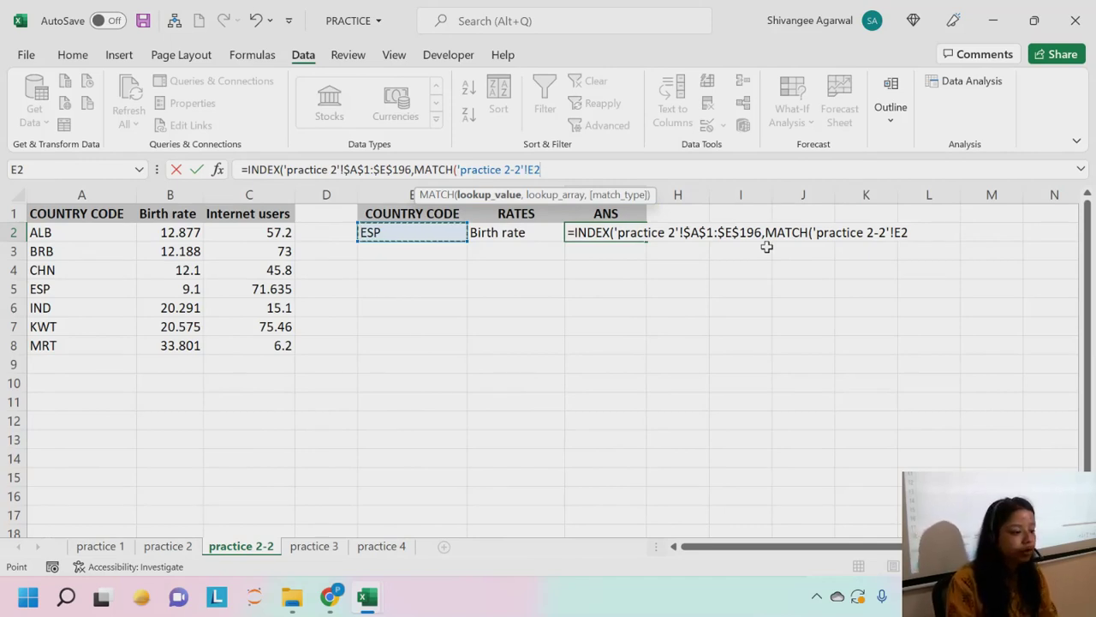
pyautogui.write(',')
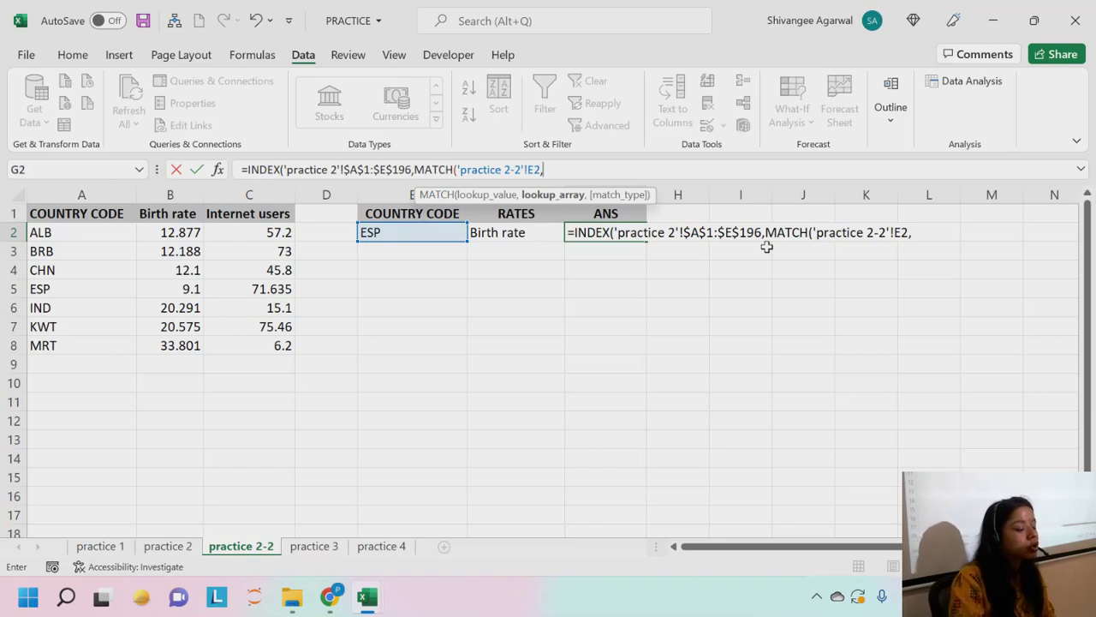
# Set MATCH's lookup column to 'practice 2'!$B$1:$B$196 with exact match type 0.
pyautogui.click(149, 547)
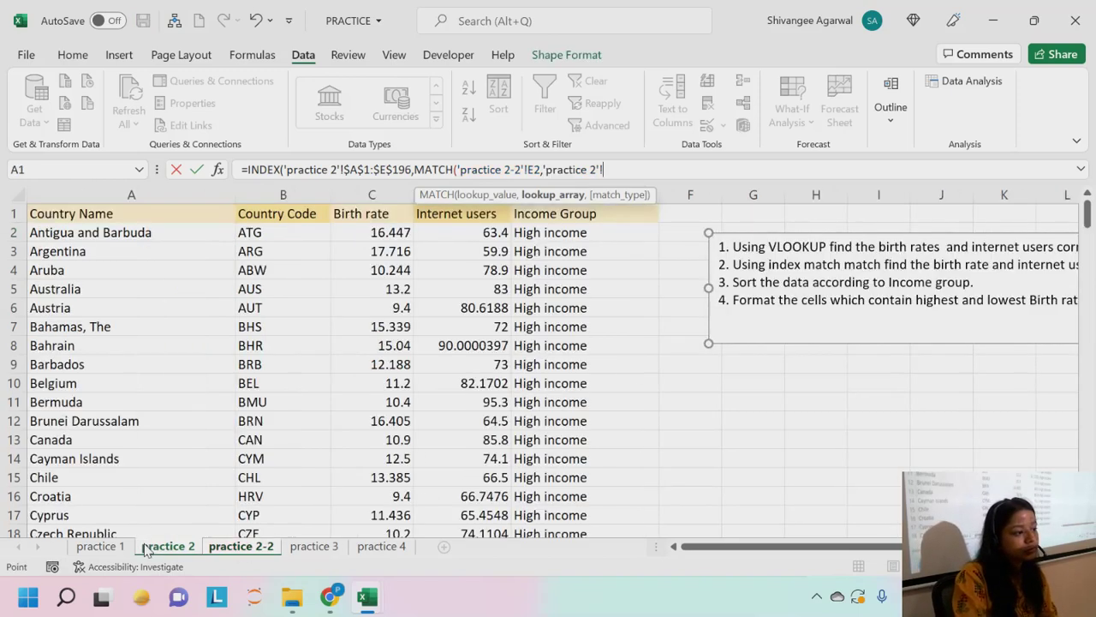
pyautogui.click(313, 216)
pyautogui.press('F4')
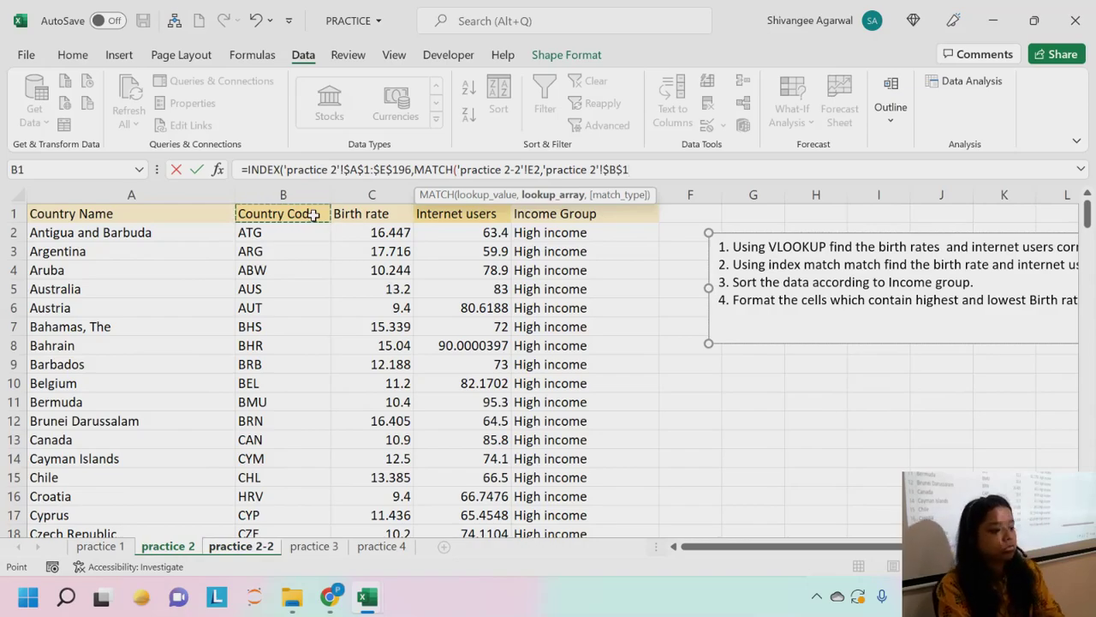
pyautogui.moveTo(313, 216); pyautogui.dragTo(296, 498)
pyautogui.scroll(20, 328, 386)
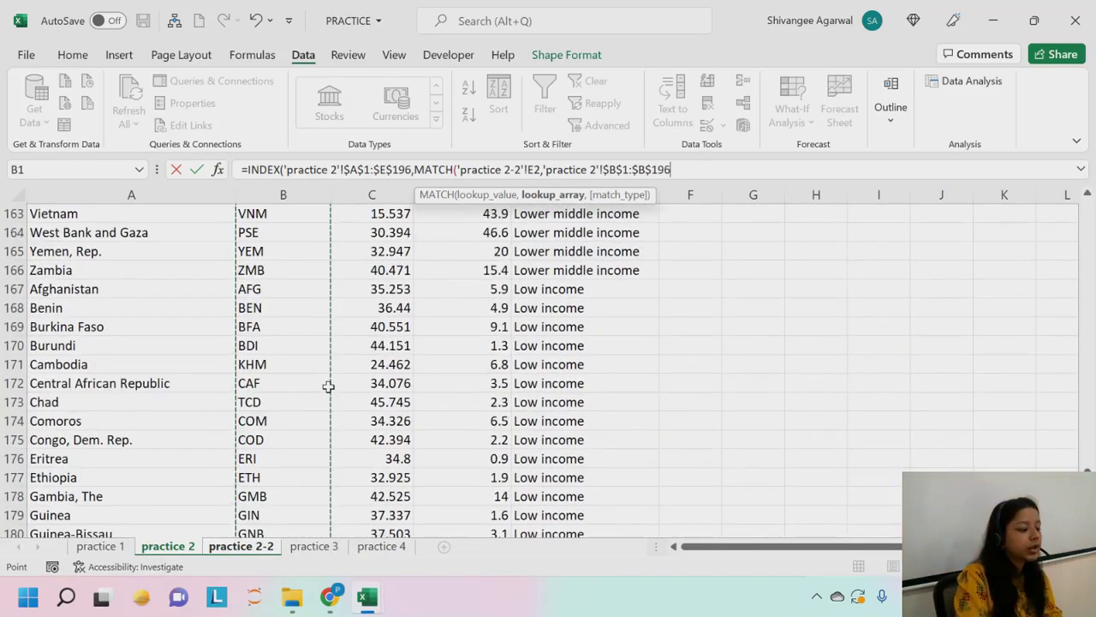
pyautogui.scroll(20, 328, 387)
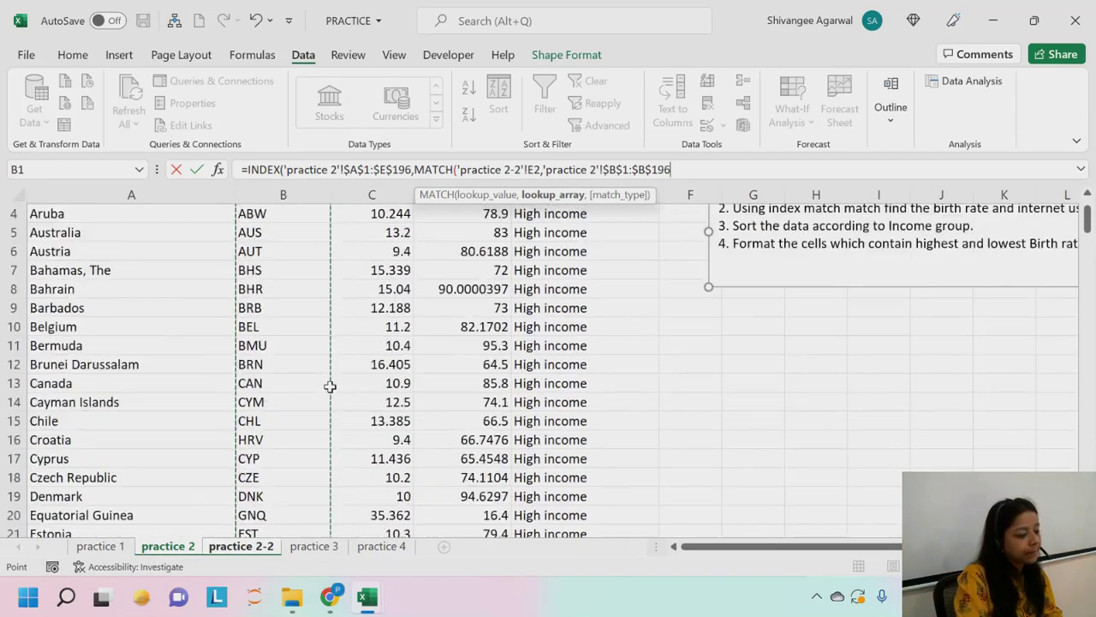
pyautogui.write(',')
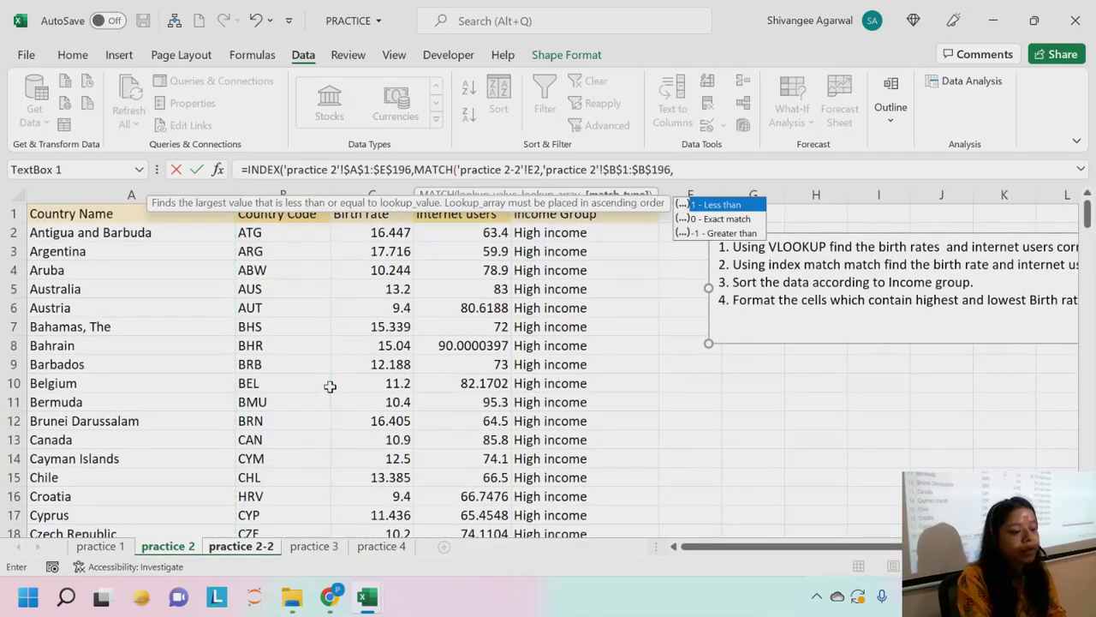
pyautogui.press('Down')
pyautogui.press('Tab')
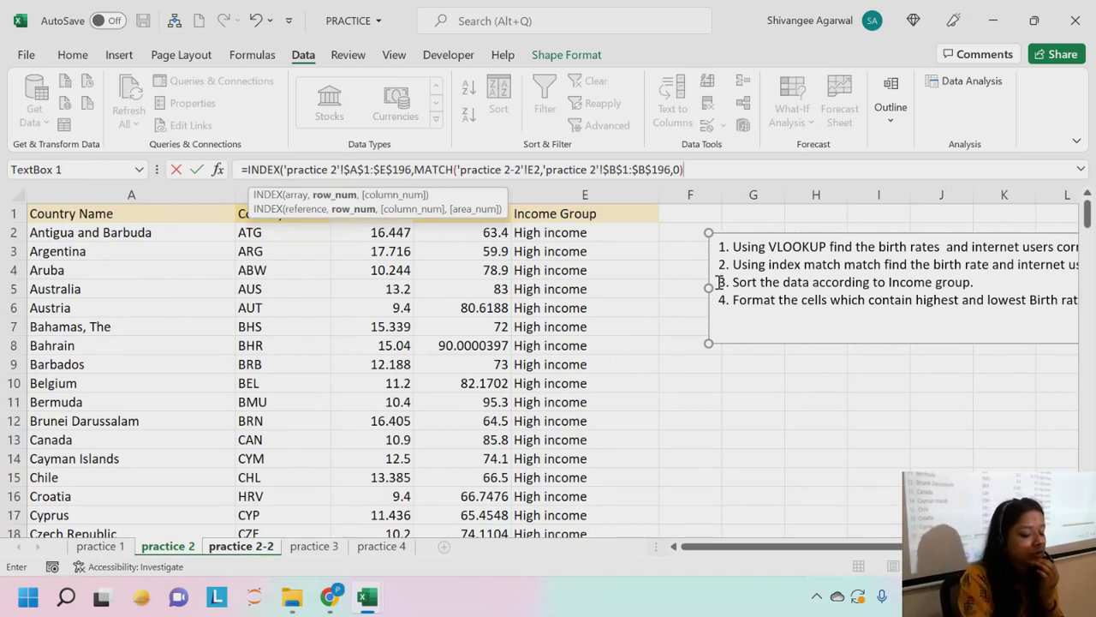
# Add a second exact MATCH of practice 2-2's F2 against 'practice 2'!A1:E1 to G2's formula.
pyautogui.write(',MATCH')
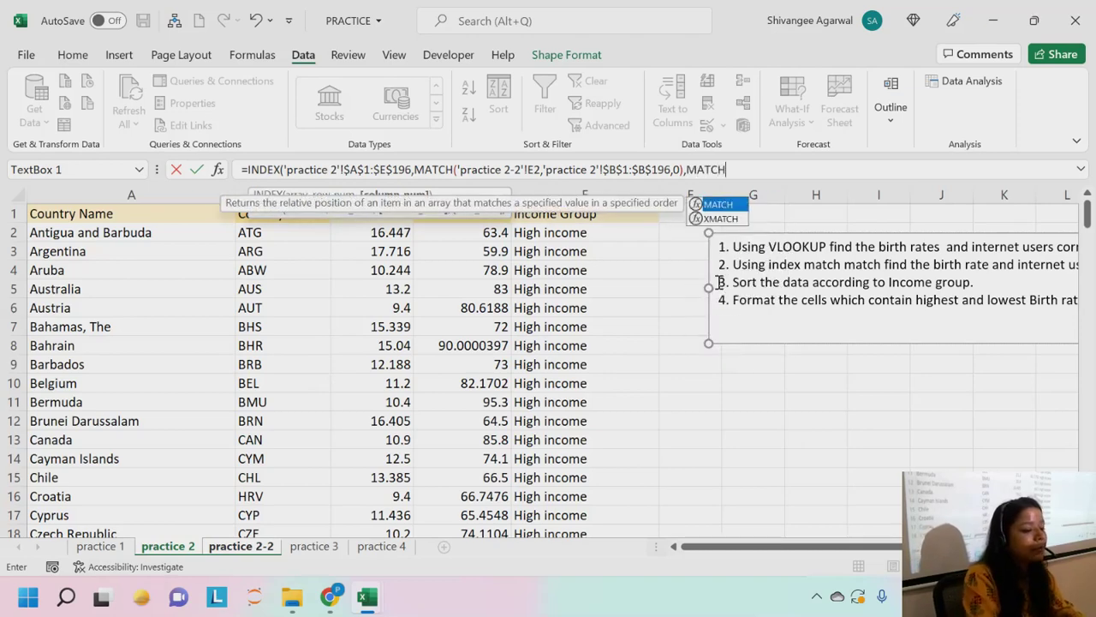
pyautogui.write('(')
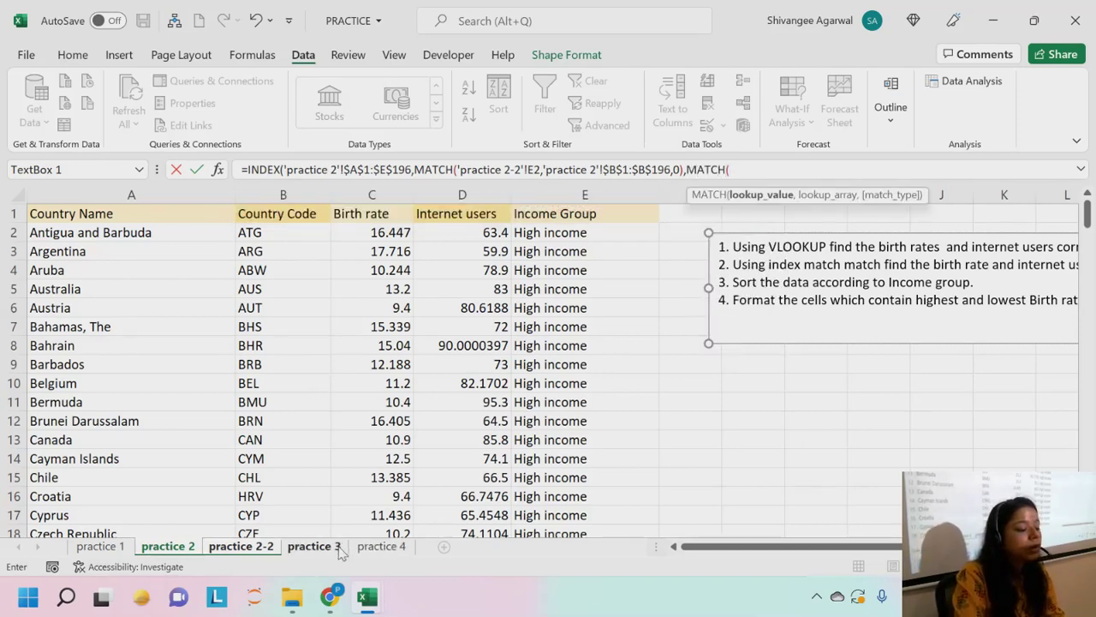
pyautogui.click(261, 547)
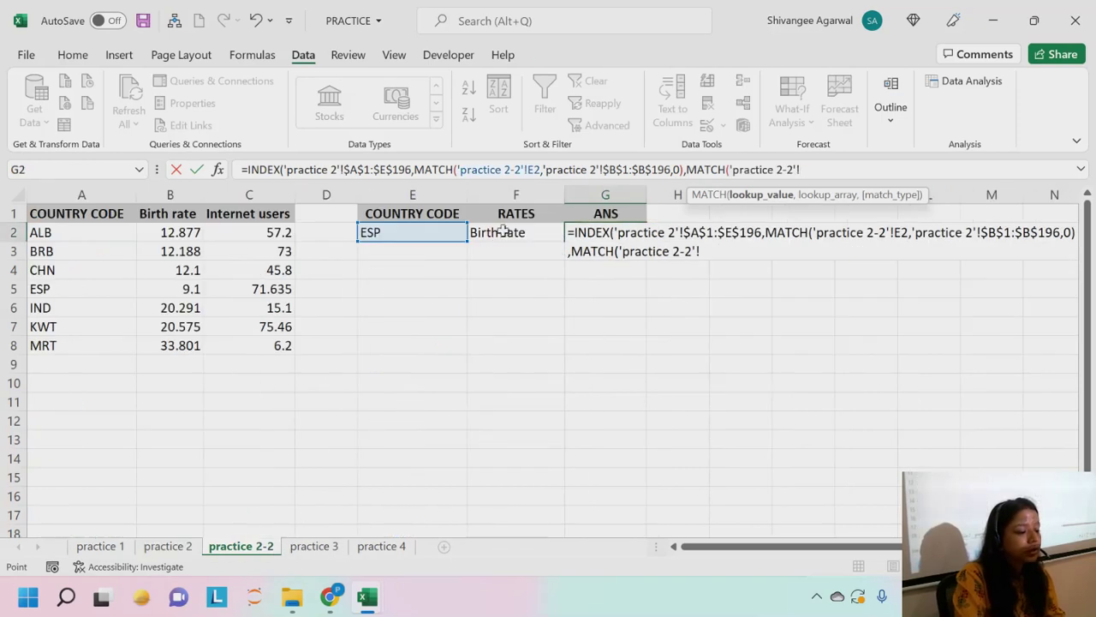
pyautogui.click(495, 232)
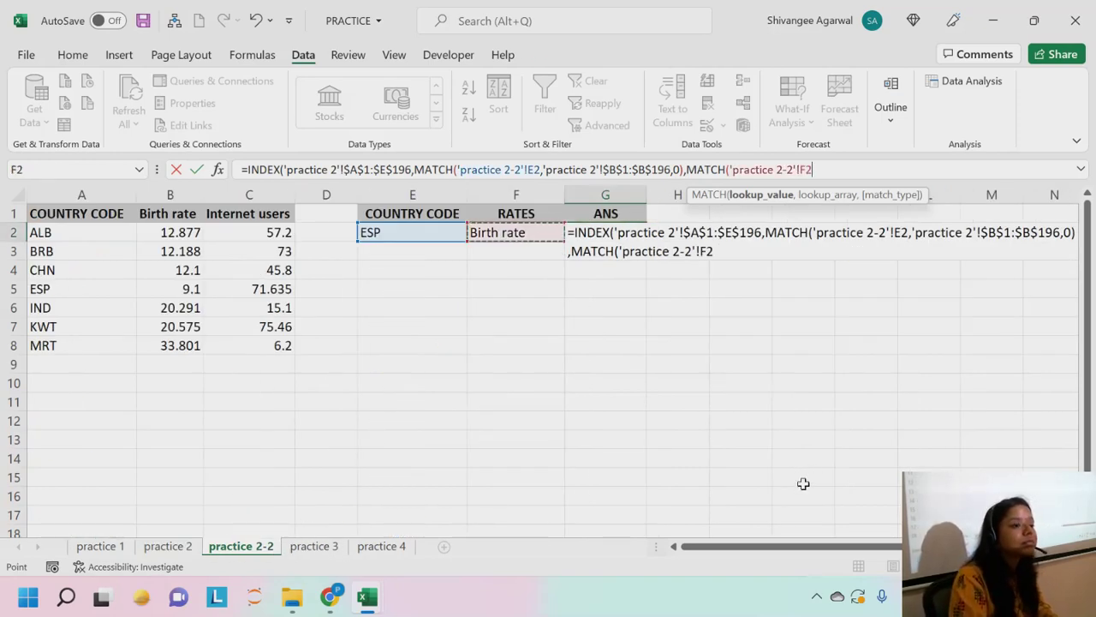
pyautogui.write(',')
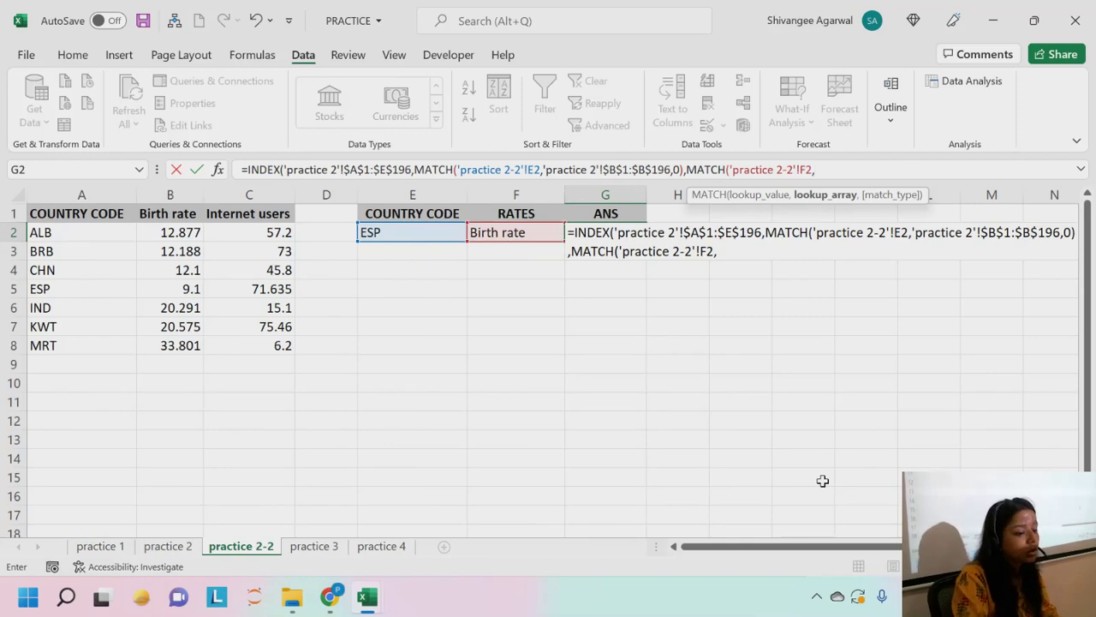
pyautogui.click(184, 547)
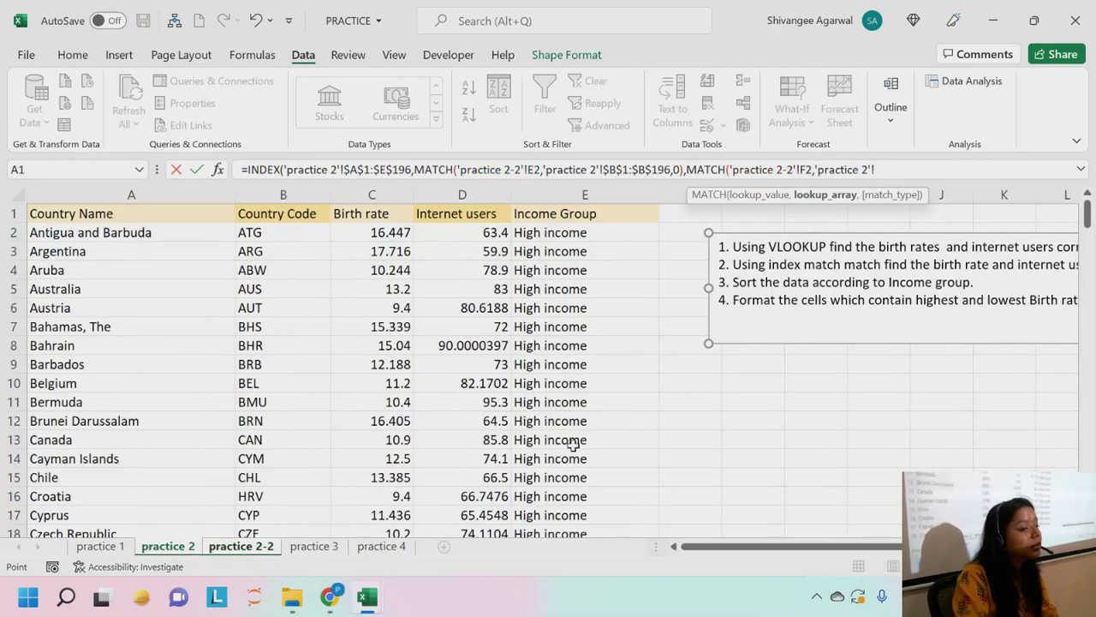
pyautogui.moveTo(135, 218); pyautogui.dragTo(580, 243)
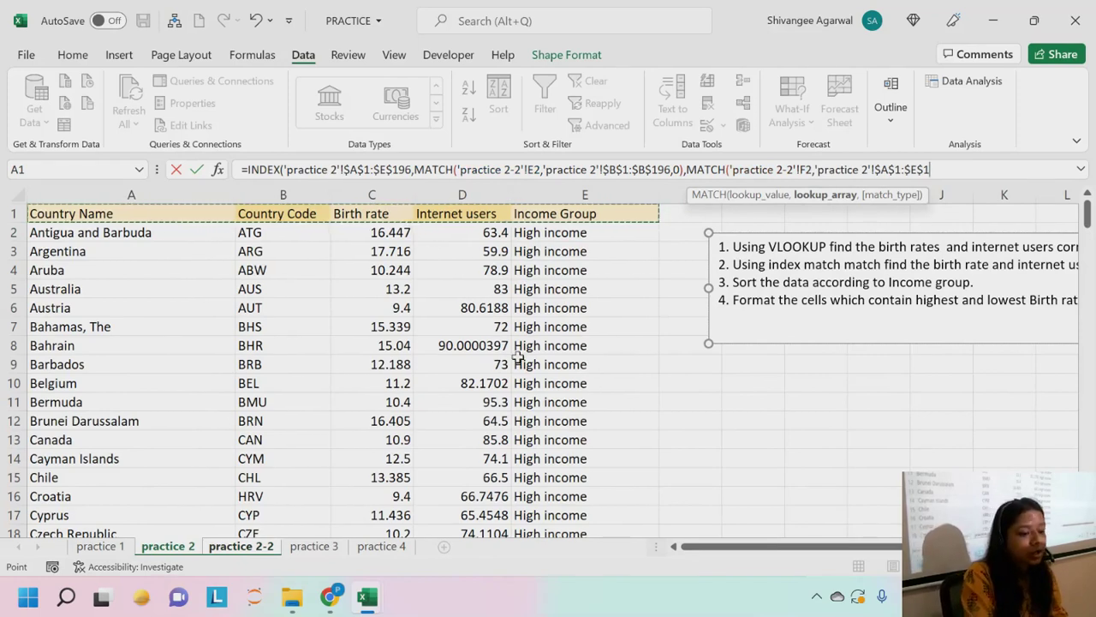
pyautogui.write(',')
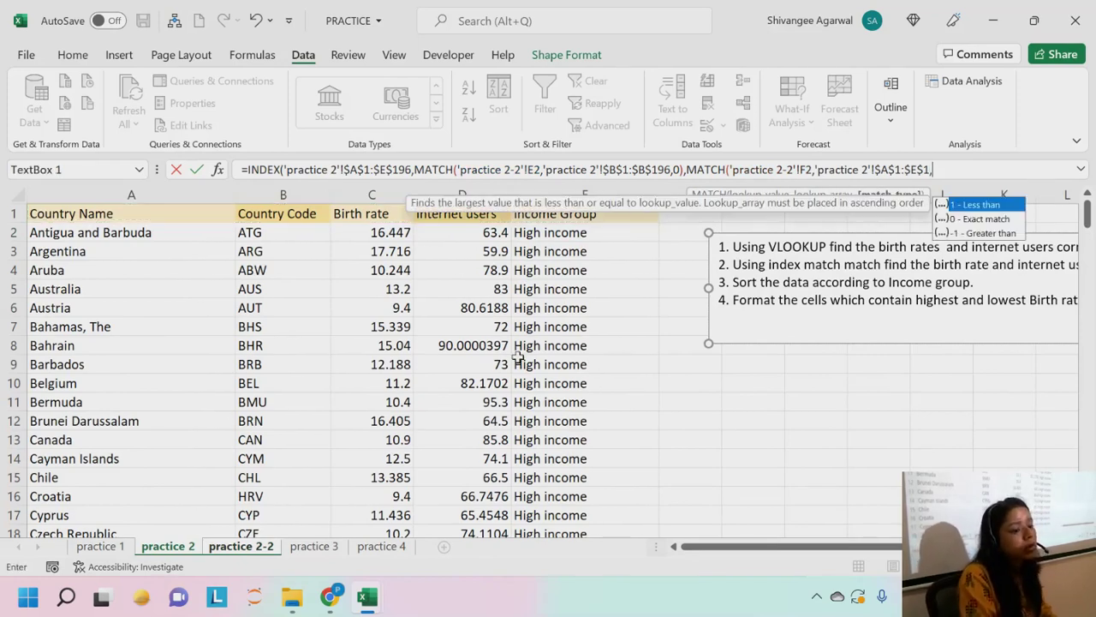
pyautogui.write('0')
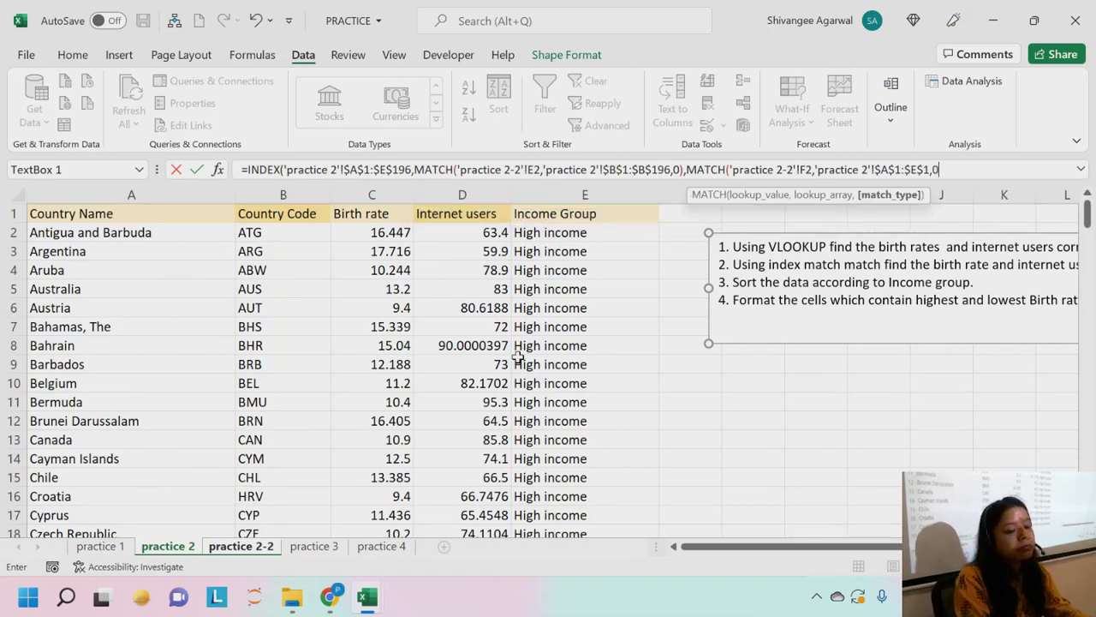
pyautogui.write('))')
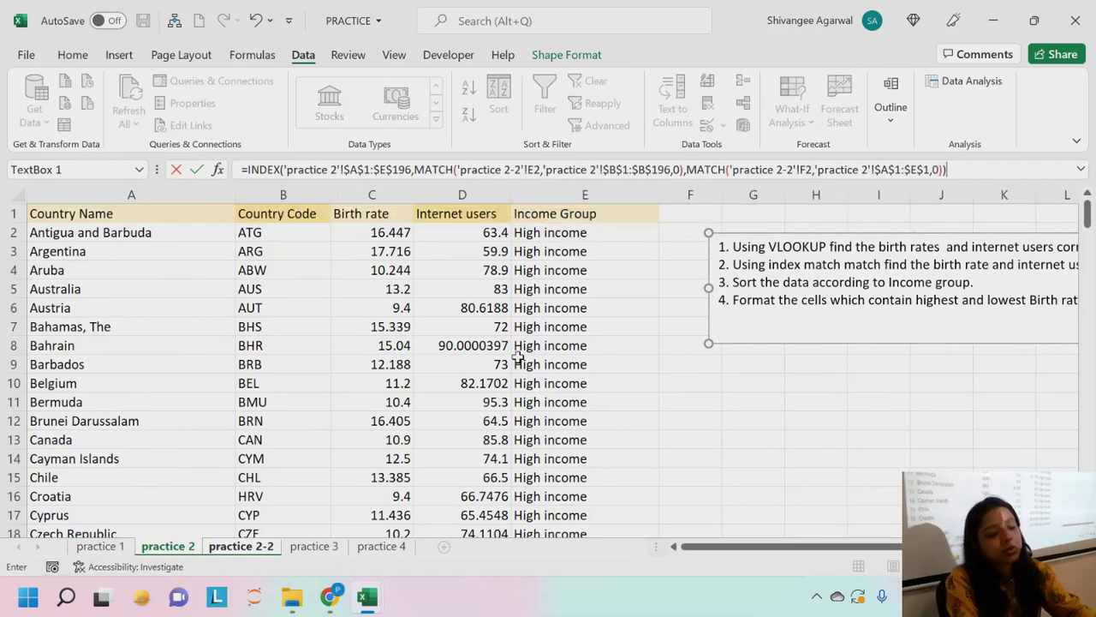
# Commit the INDEX/MATCH formula in G2 and compare its result with ESP's row.
pyautogui.press('Return')
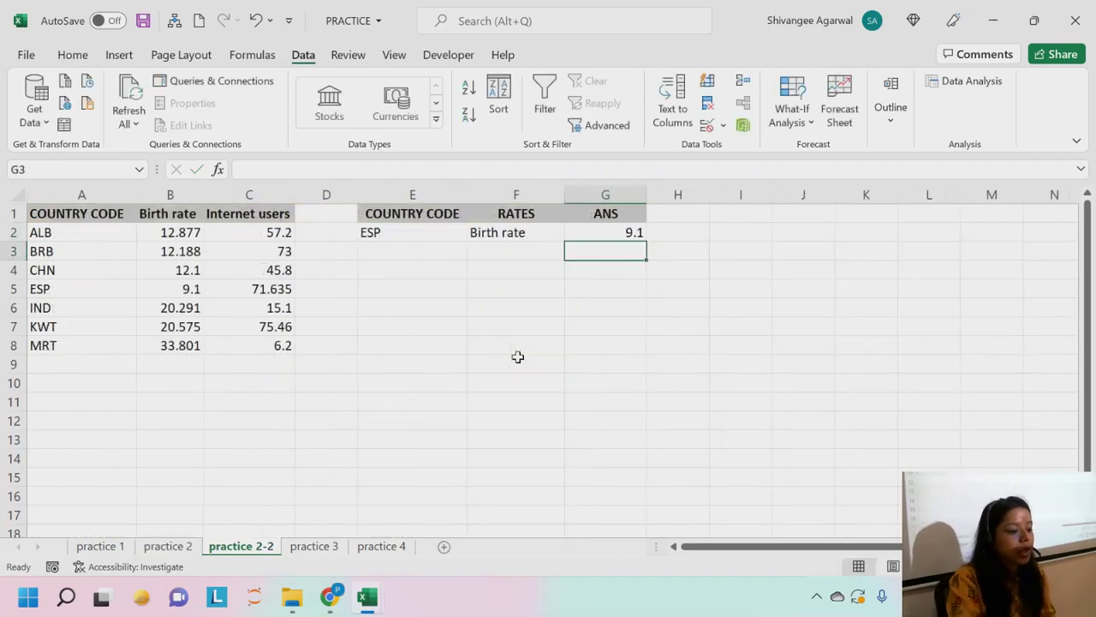
pyautogui.click(594, 232)
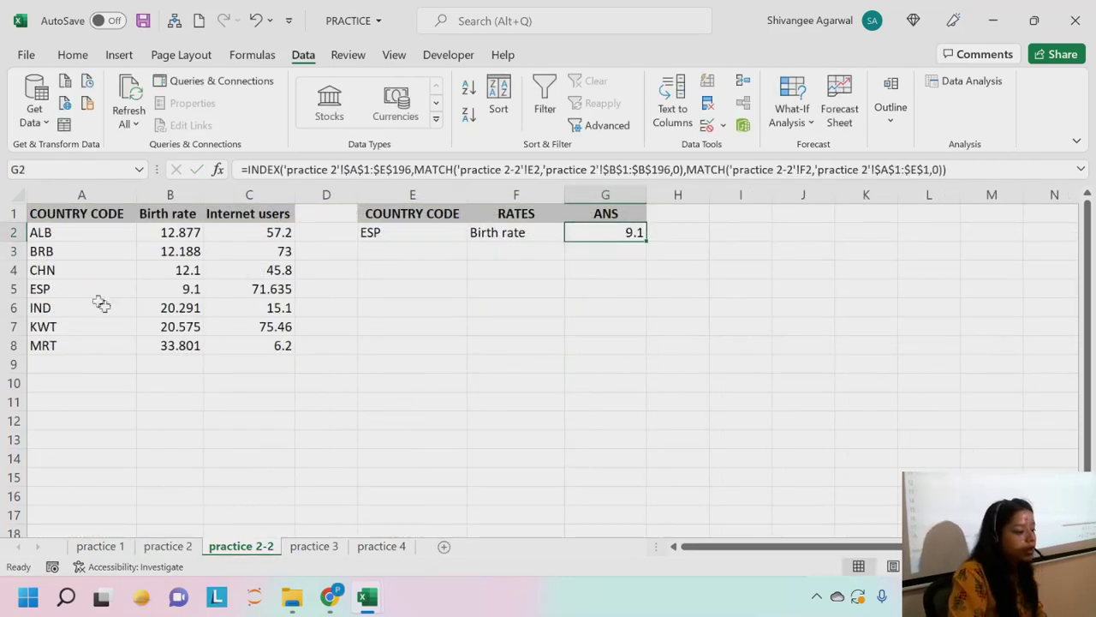
pyautogui.moveTo(81, 288); pyautogui.dragTo(203, 291)
pyautogui.click(188, 289)
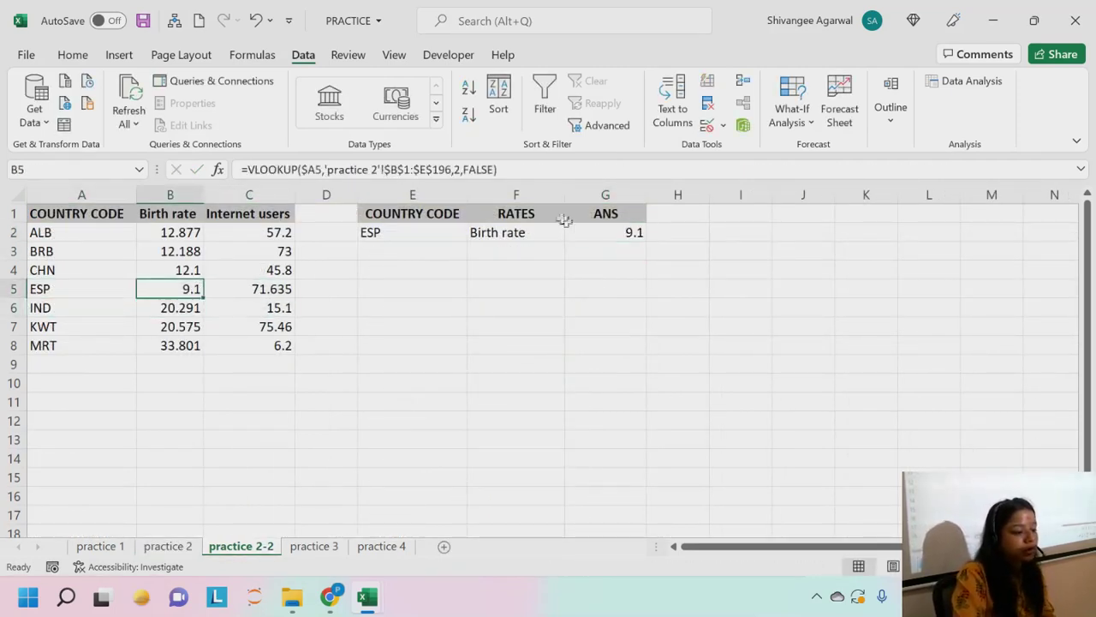
# Switch F2 to Internet users and E2 to IND so G2 returns 15.1.
pyautogui.click(557, 232)
pyautogui.click(572, 233)
pyautogui.click(558, 262)
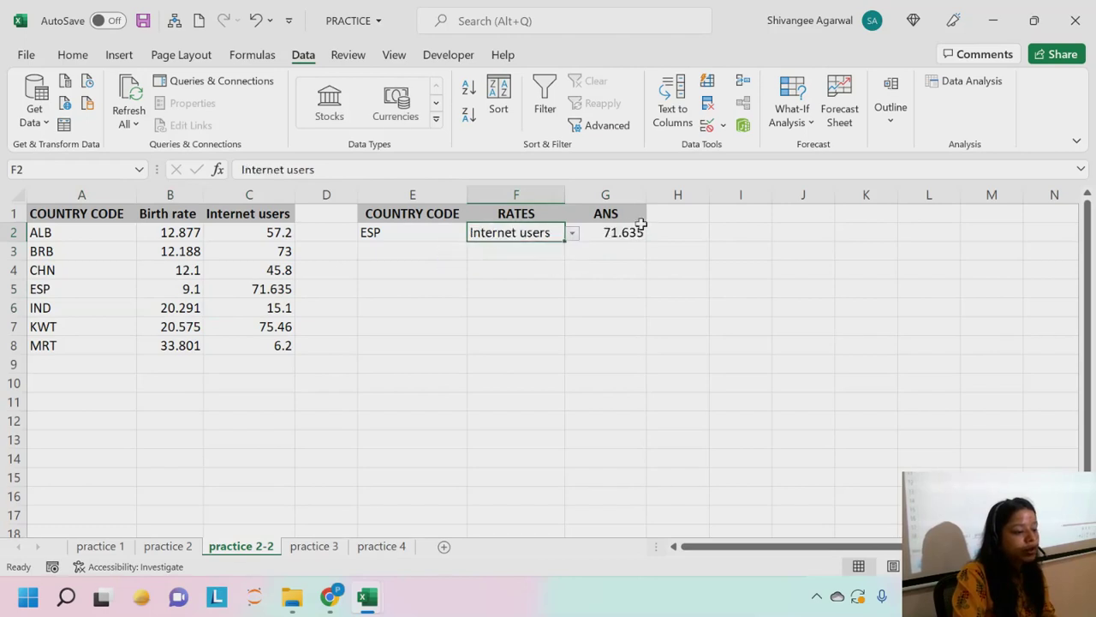
pyautogui.click(636, 230)
pyautogui.click(443, 240)
pyautogui.click(473, 233)
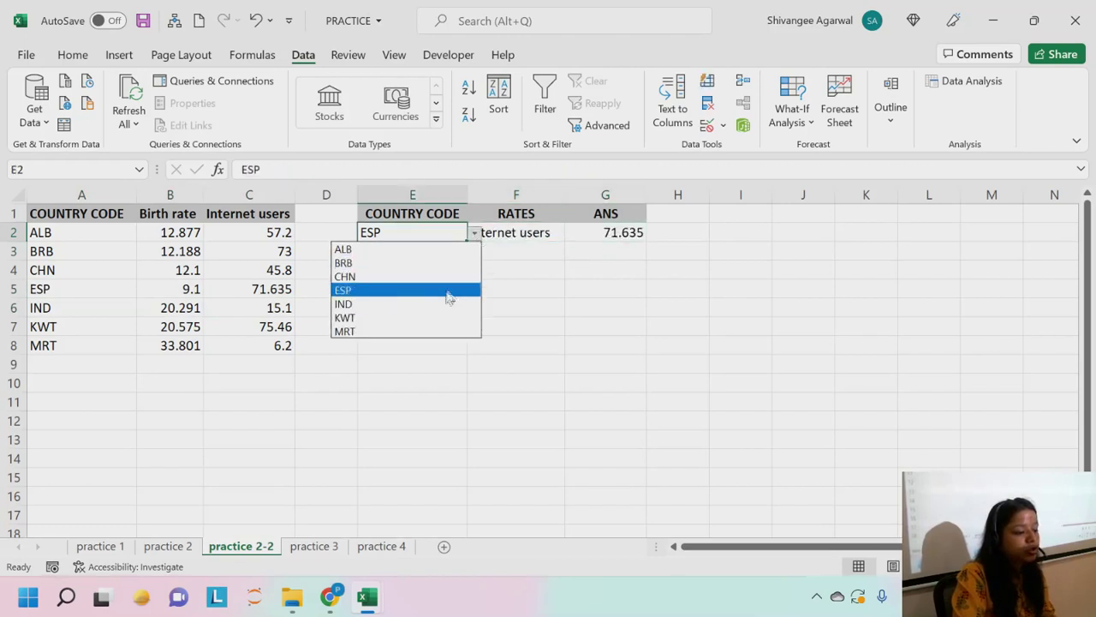
pyautogui.click(437, 310)
pyautogui.doubleClick(615, 232)
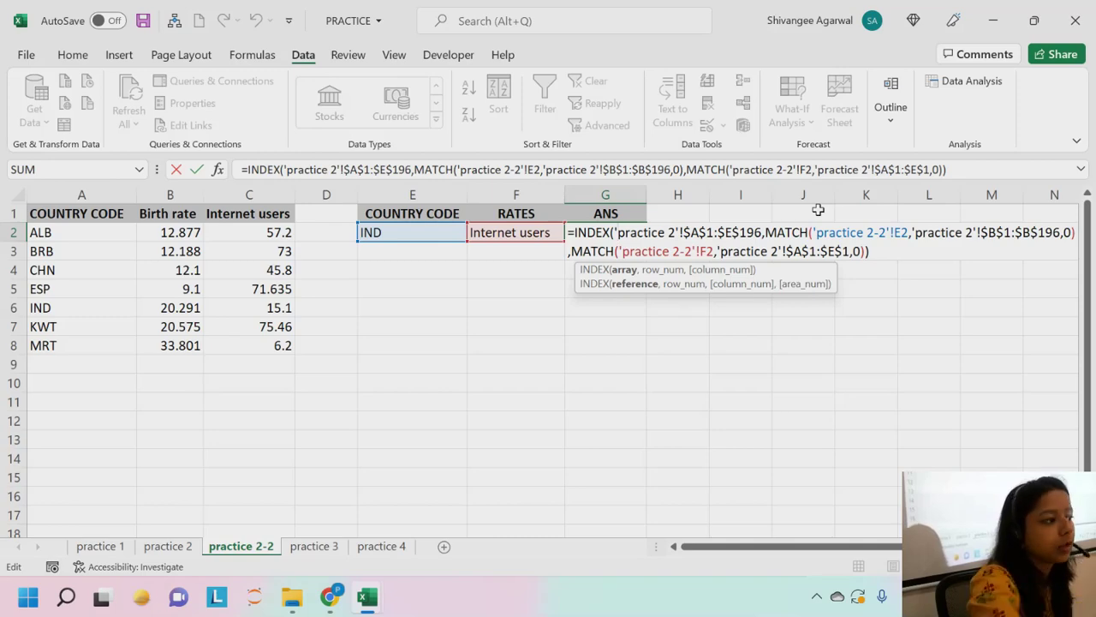
pyautogui.press('Return')
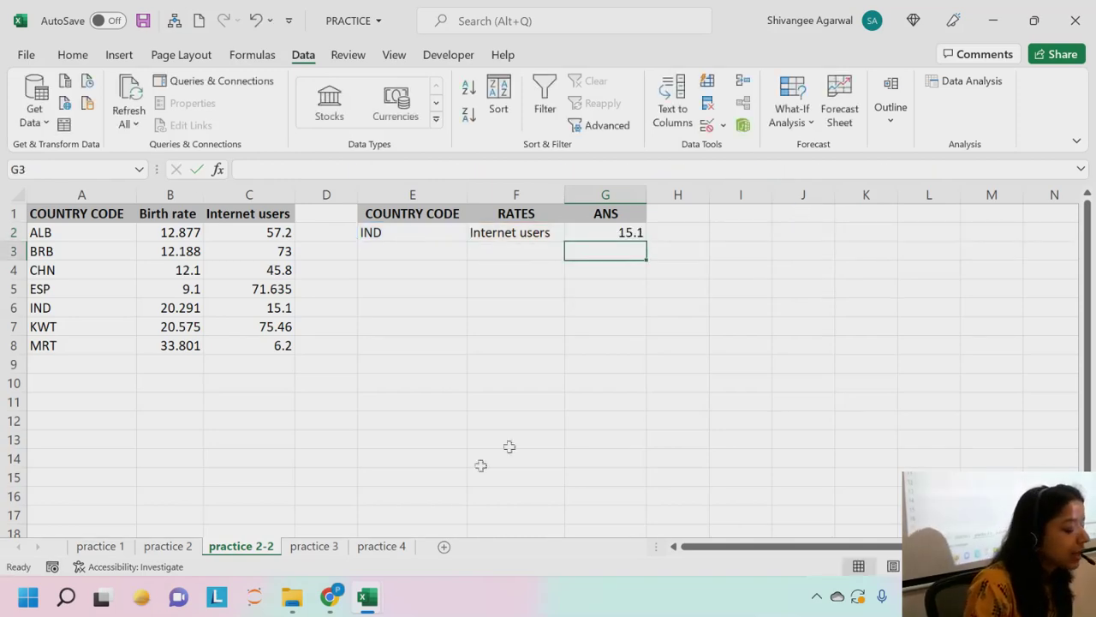
pyautogui.click(185, 552)
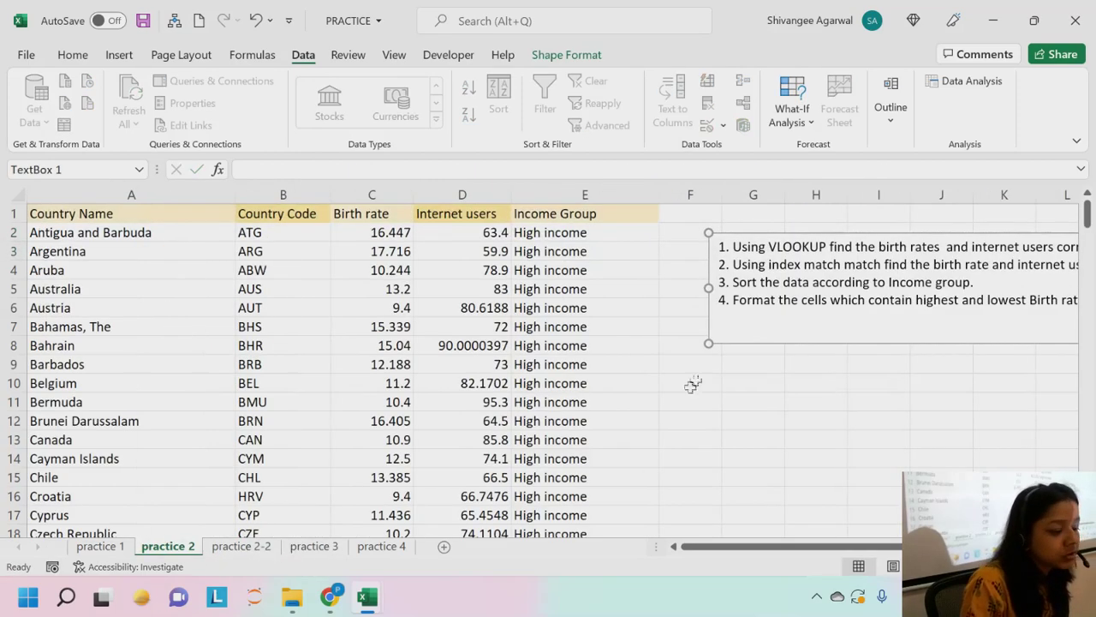
pyautogui.moveTo(760, 282); pyautogui.dragTo(974, 285)
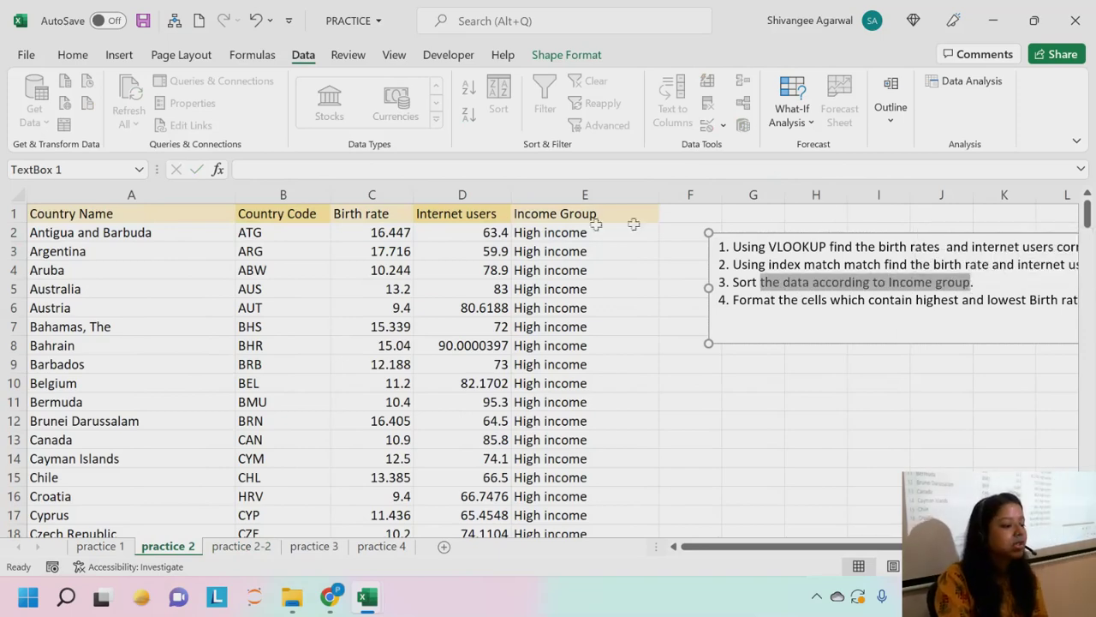
pyautogui.click(545, 238)
pyautogui.scroll(-7, 597, 320)
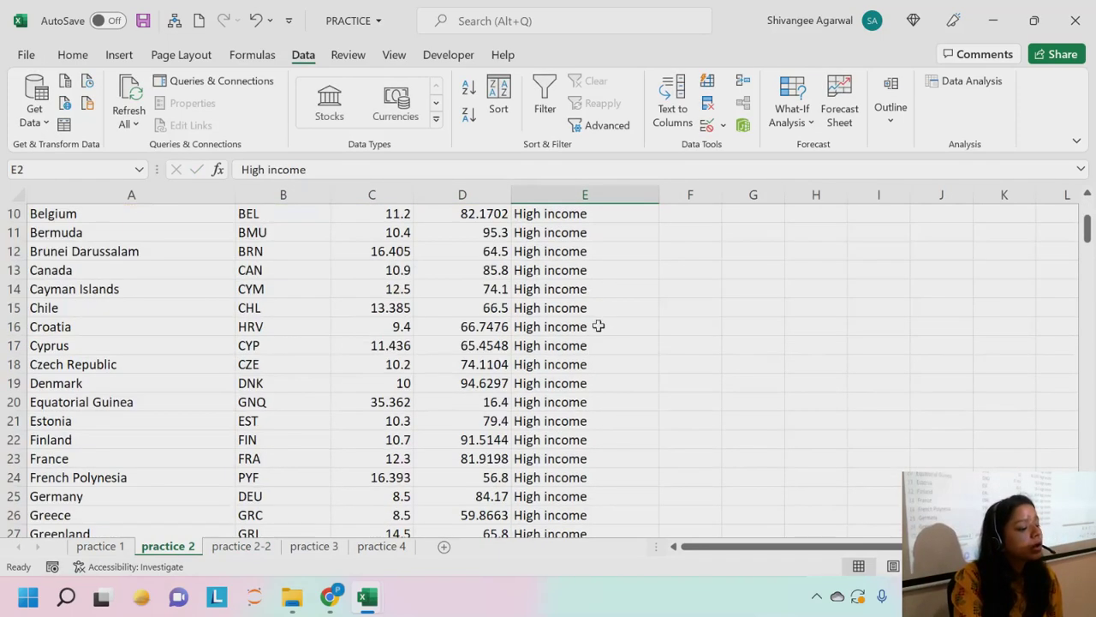
pyautogui.moveTo(1086, 250); pyautogui.dragTo(1086, 210)
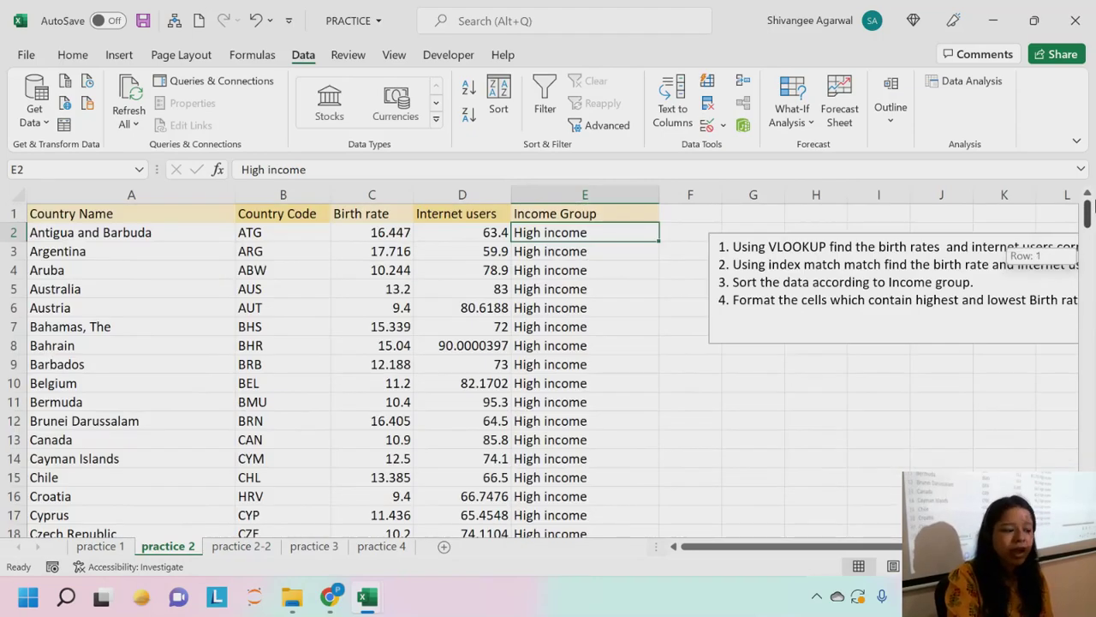
pyautogui.scroll(-15, 369, 483)
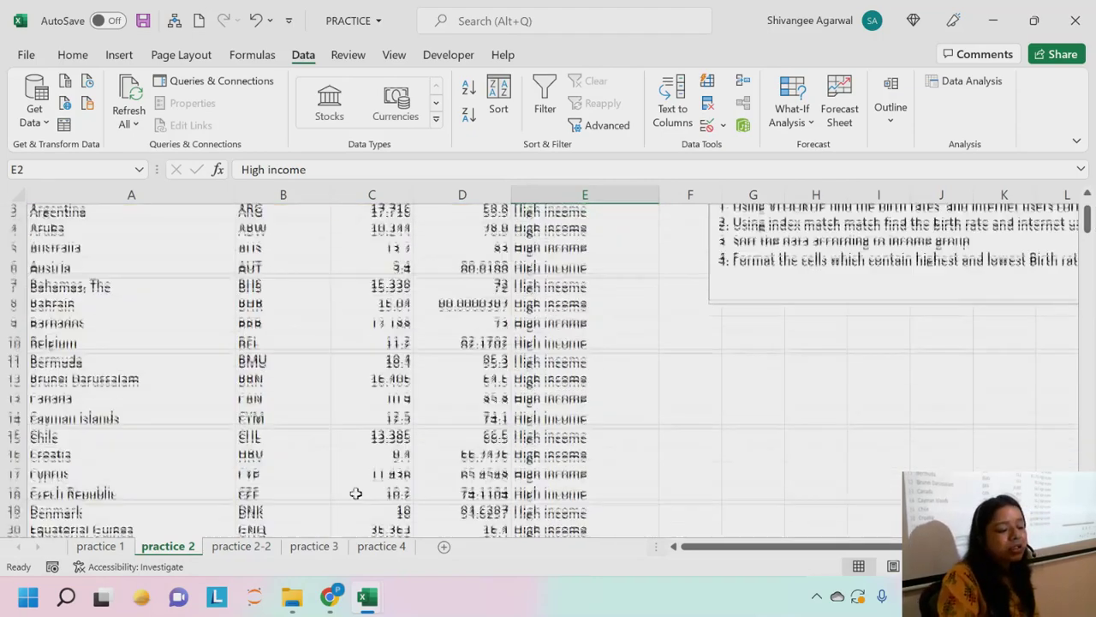
pyautogui.scroll(-20, 559, 399)
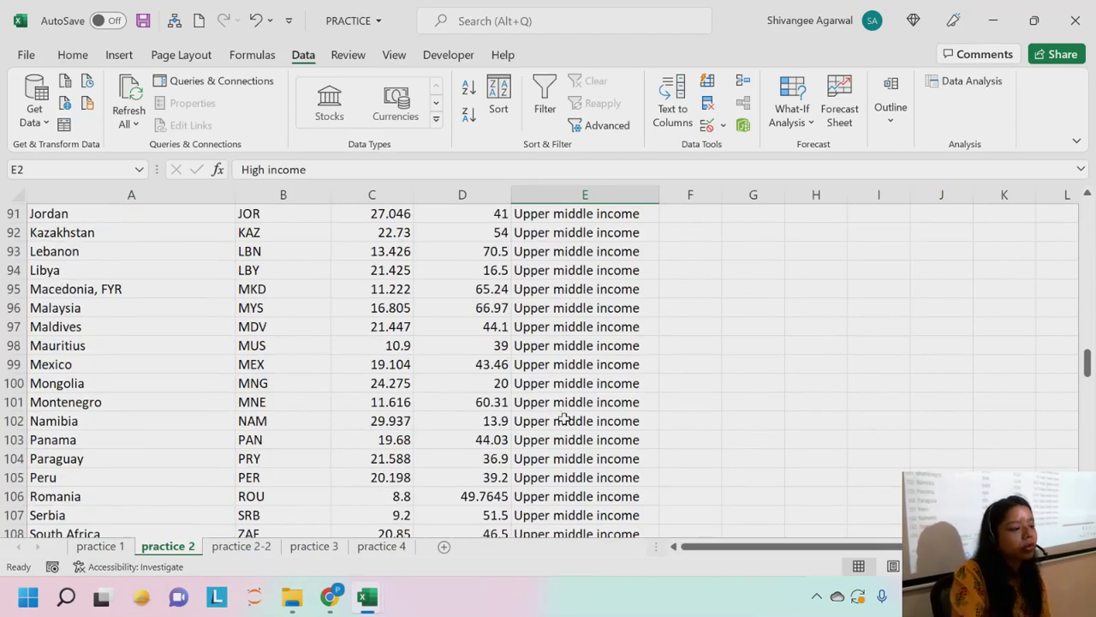
pyautogui.moveTo(1086, 438); pyautogui.dragTo(1088, 212)
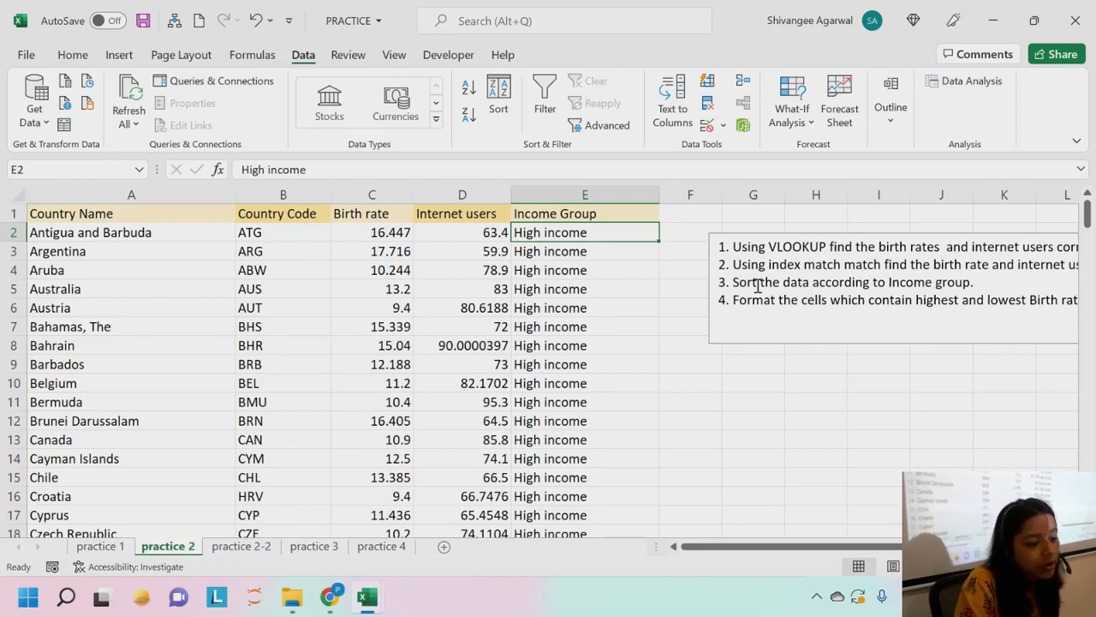
pyautogui.moveTo(735, 300); pyautogui.dragTo(867, 308)
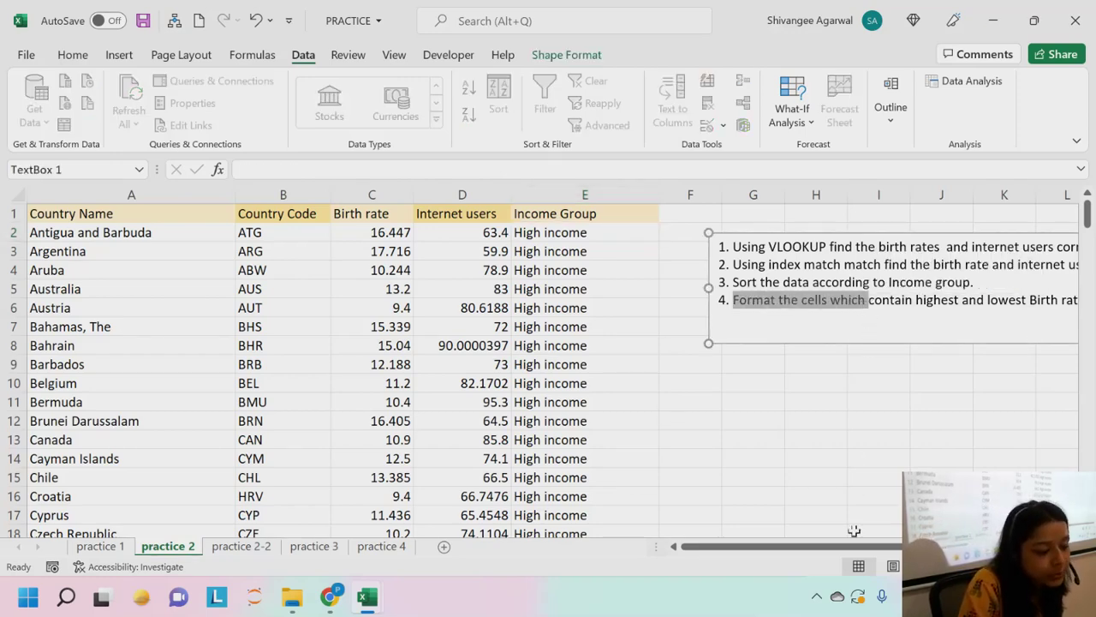
pyautogui.moveTo(856, 548)
pyautogui.mouseDown()
pyautogui.moveTo(910, 561)
pyautogui.moveTo(860, 561)
pyautogui.mouseUp()
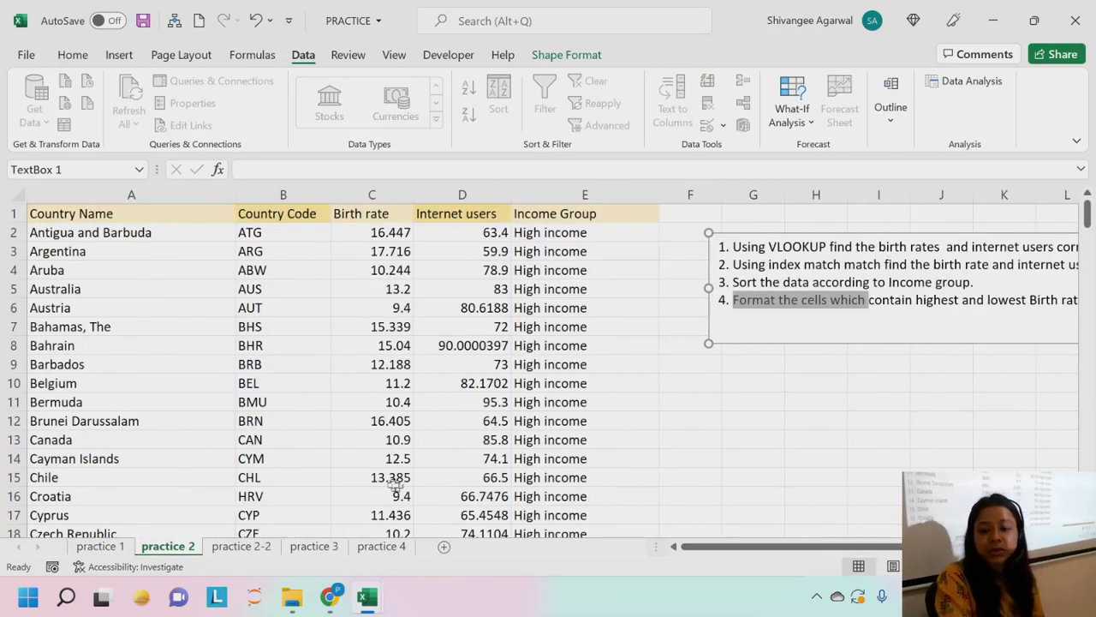
pyautogui.click(449, 265)
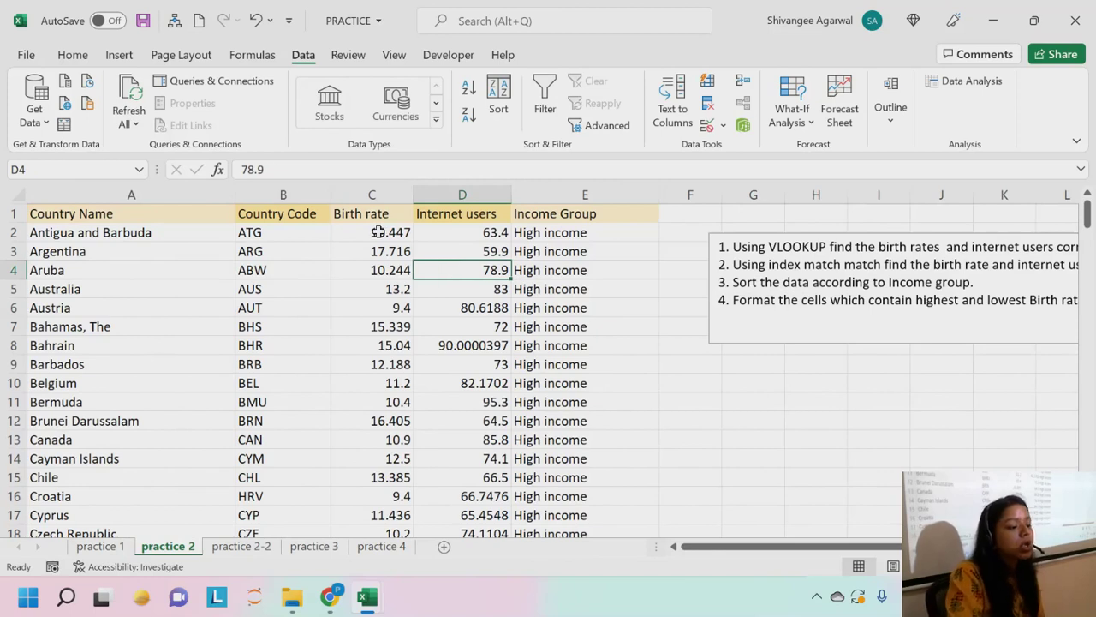
pyautogui.moveTo(379, 231); pyautogui.dragTo(390, 401)
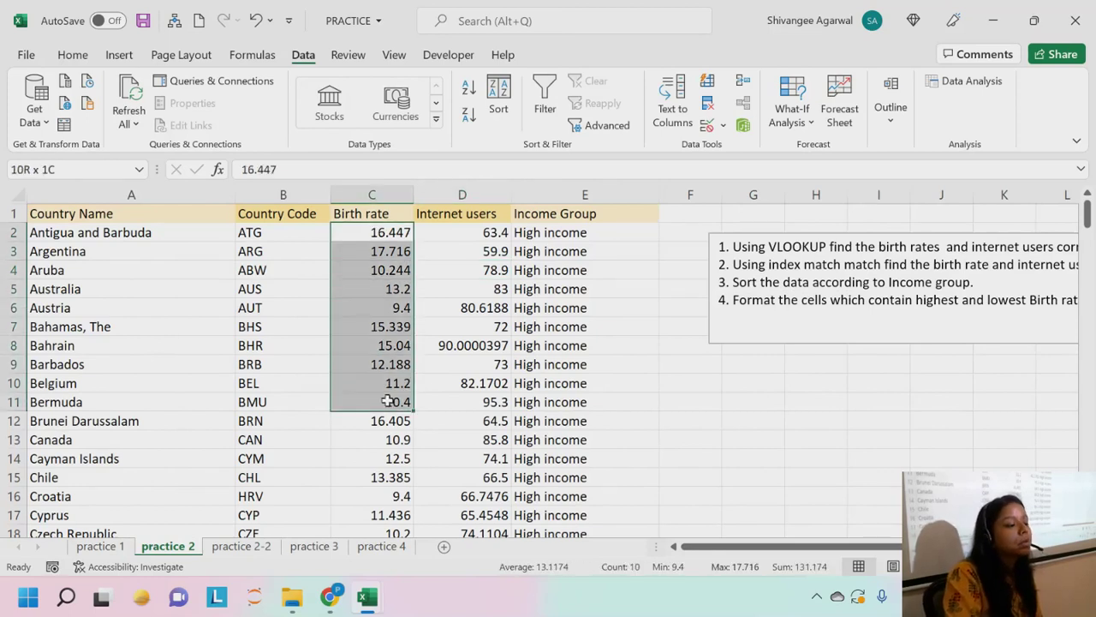
pyautogui.click(397, 233)
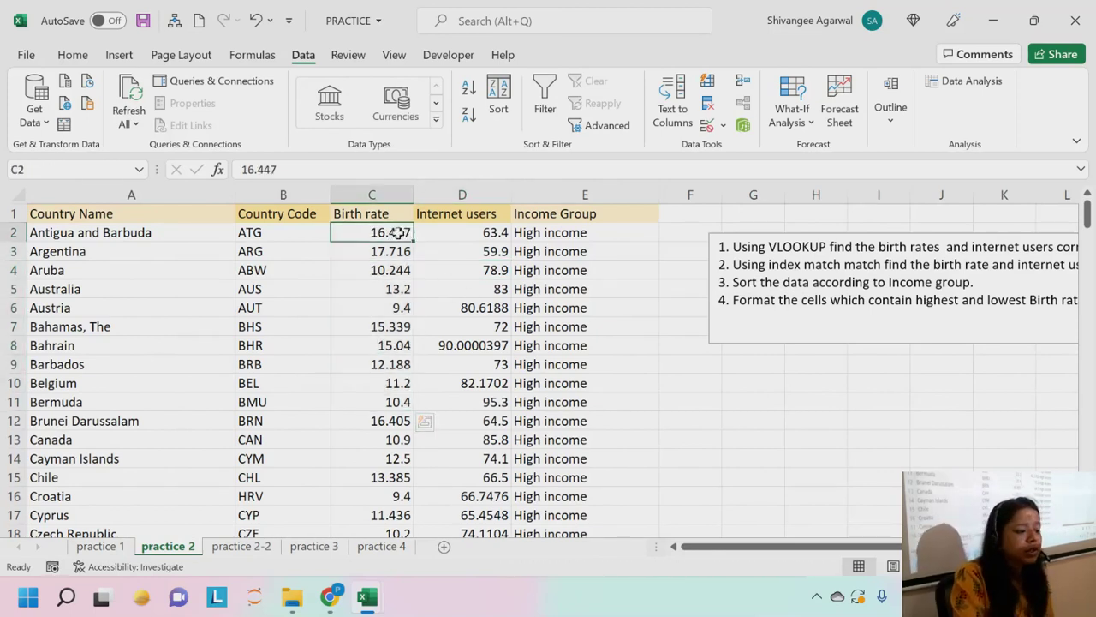
pyautogui.moveTo(398, 233); pyautogui.dragTo(399, 403)
pyautogui.click(368, 194)
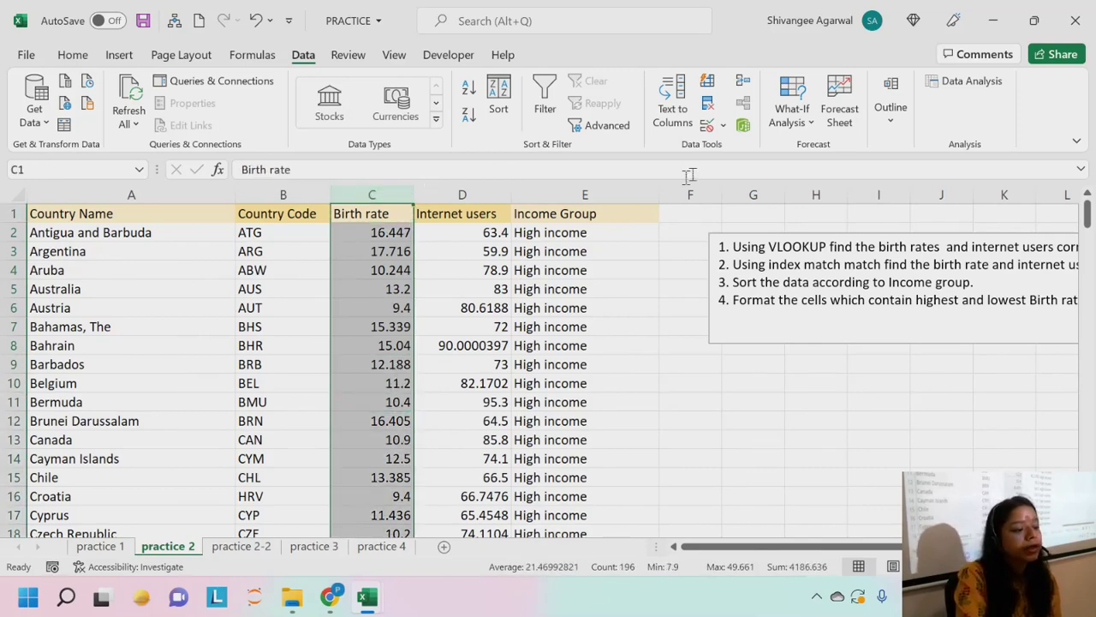
pyautogui.click(72, 55)
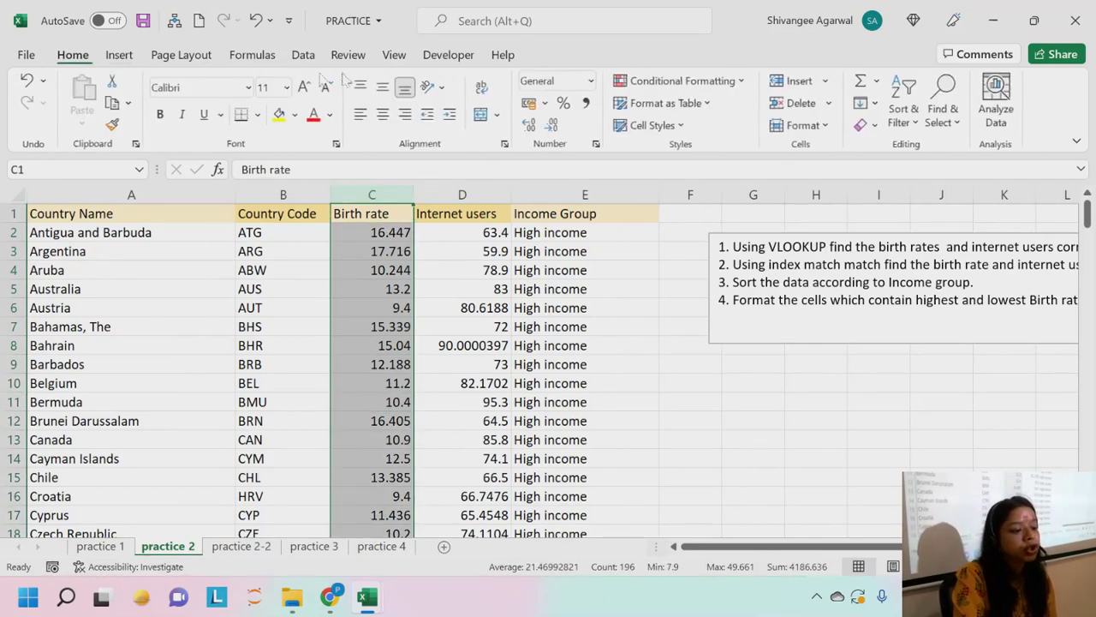
pyautogui.click(681, 82)
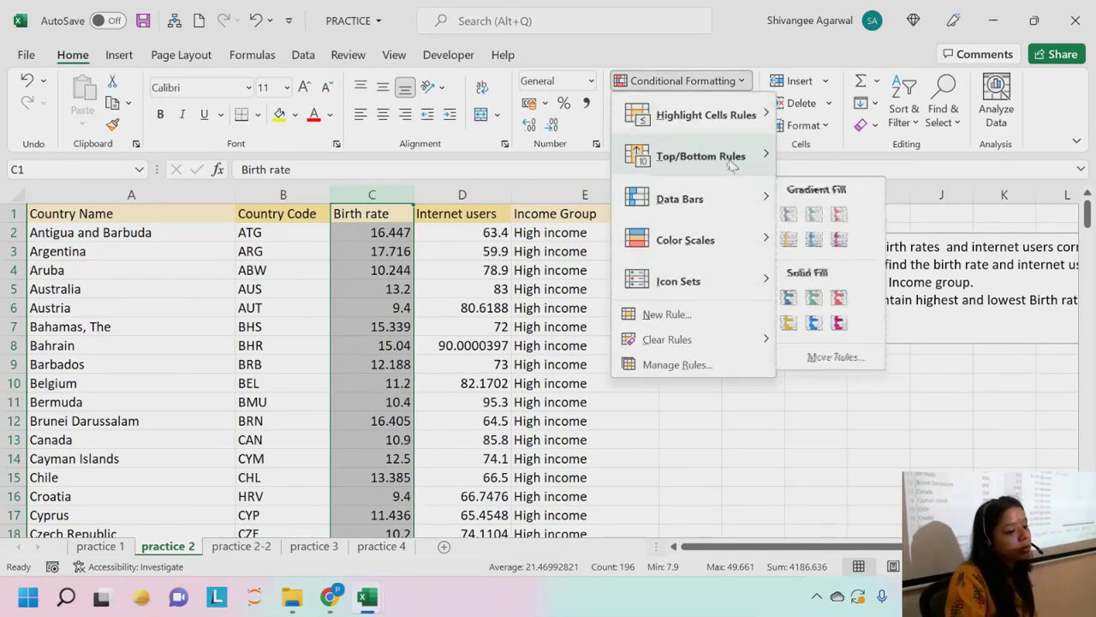
pyautogui.moveTo(725, 122)
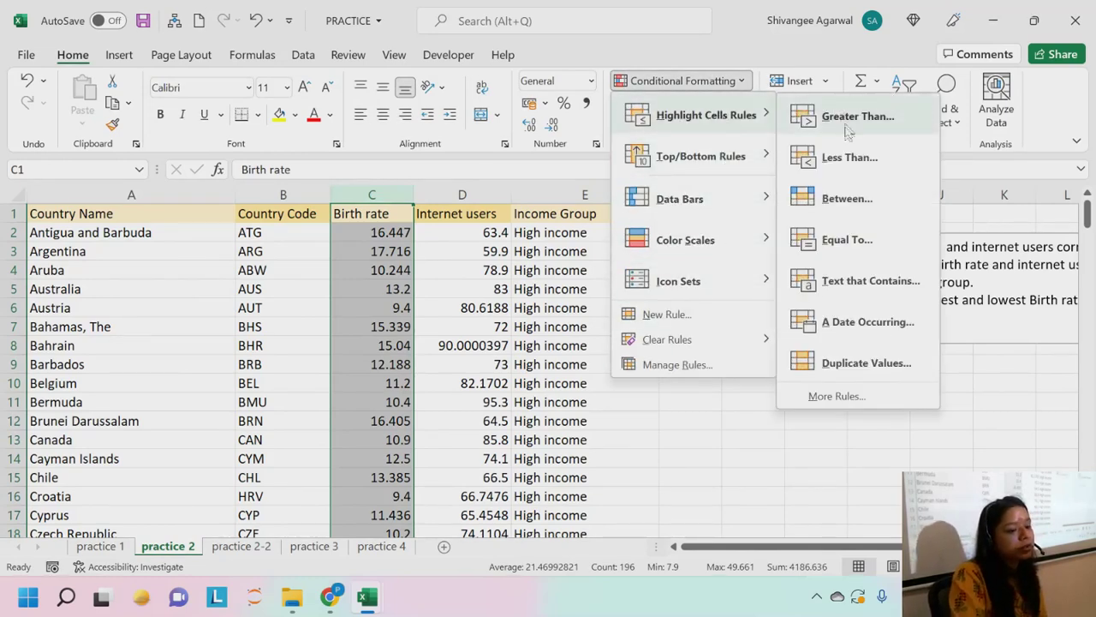
pyautogui.moveTo(715, 158)
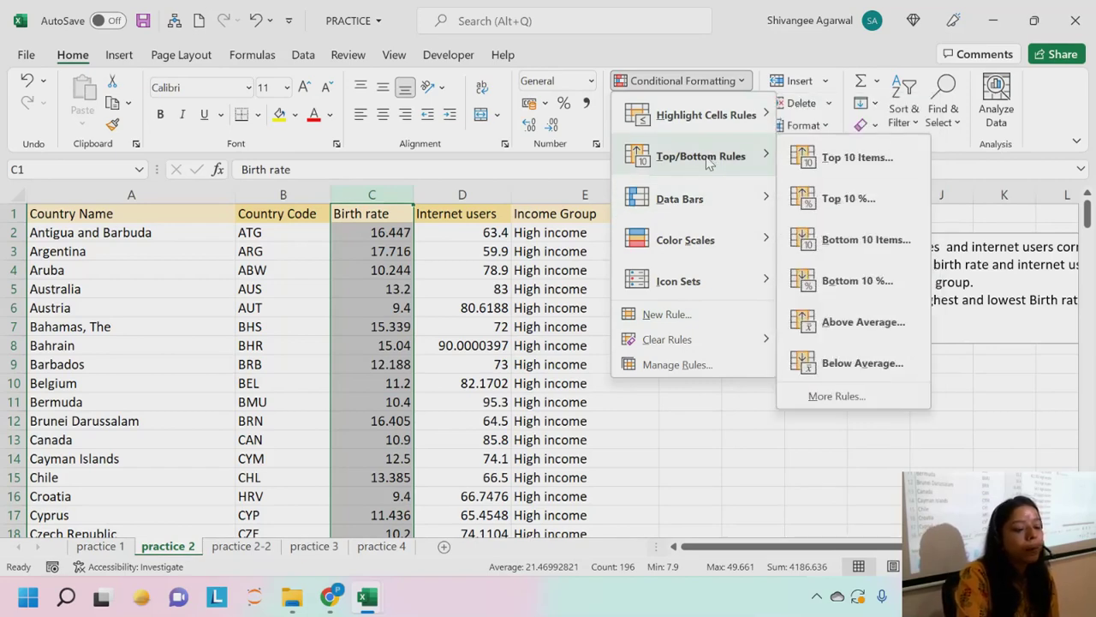
pyautogui.click(855, 162)
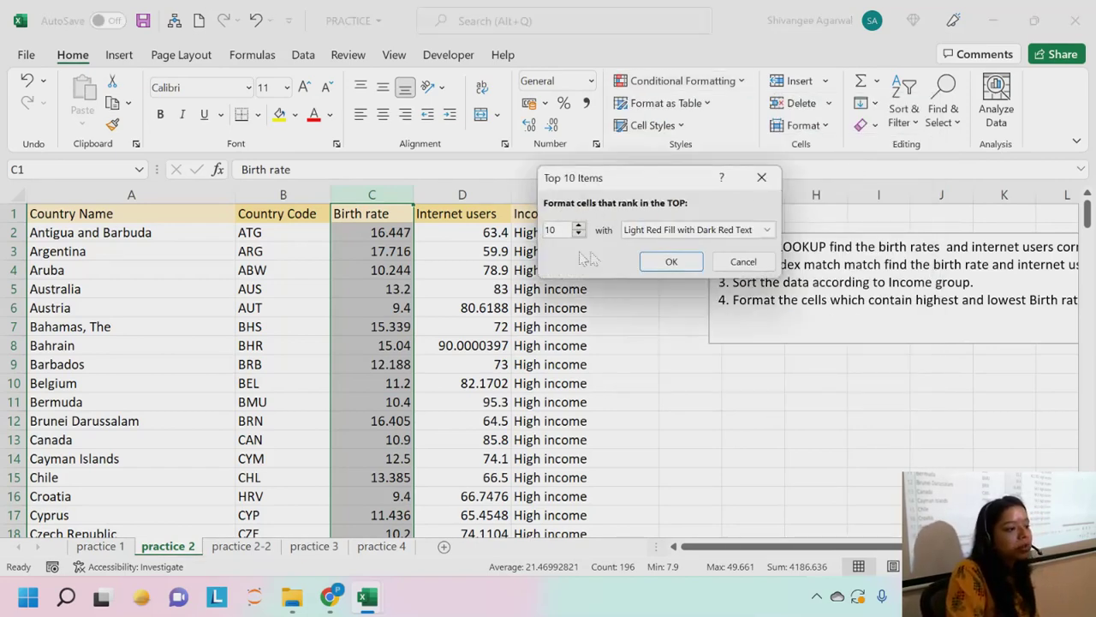
pyautogui.click(745, 262)
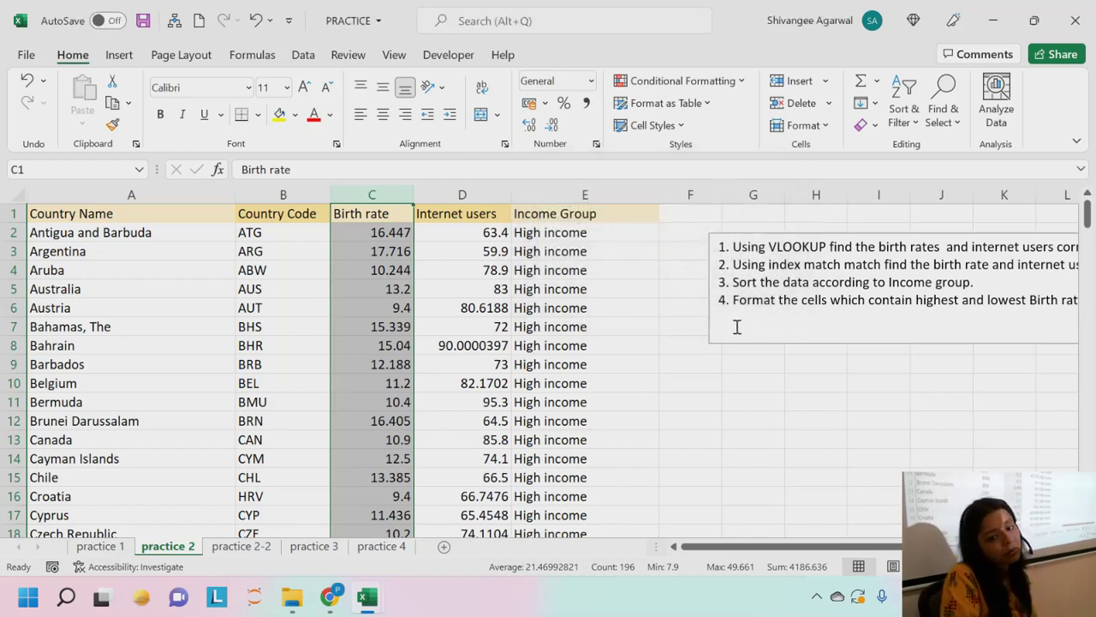
pyautogui.click(432, 234)
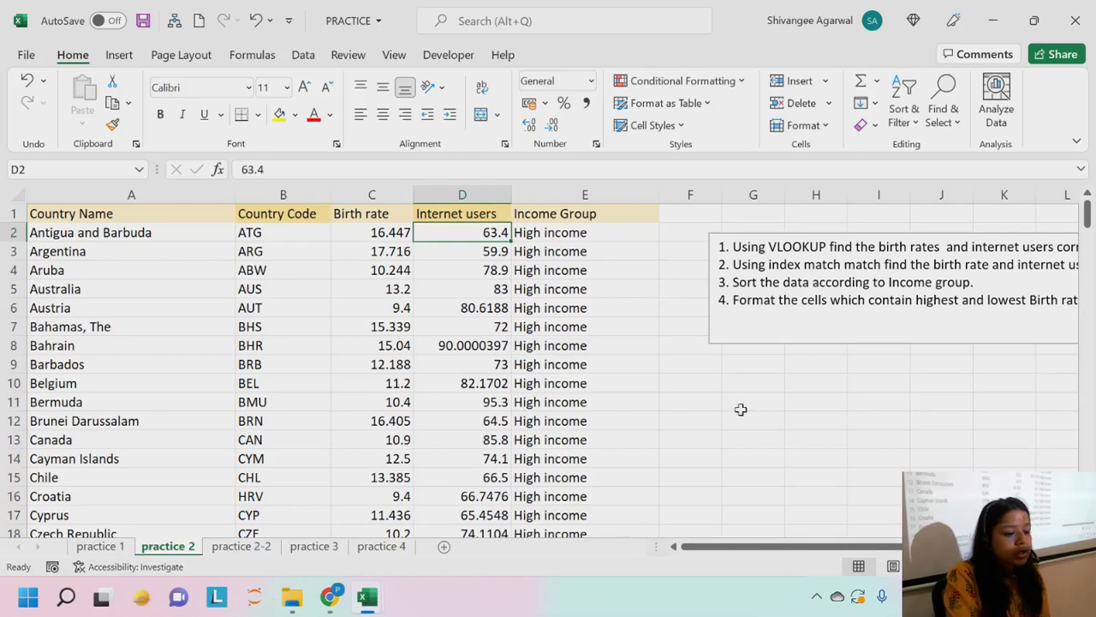
pyautogui.click(313, 547)
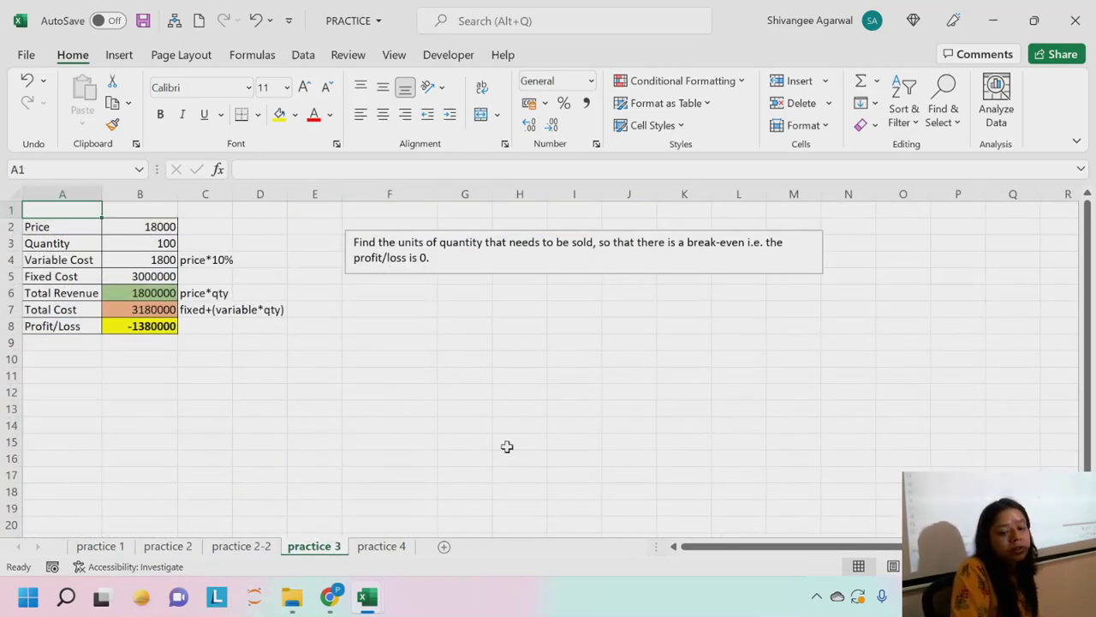
pyautogui.keyDown('ctrl'); pyautogui.scroll(3, 400, 396); pyautogui.keyUp('ctrl')
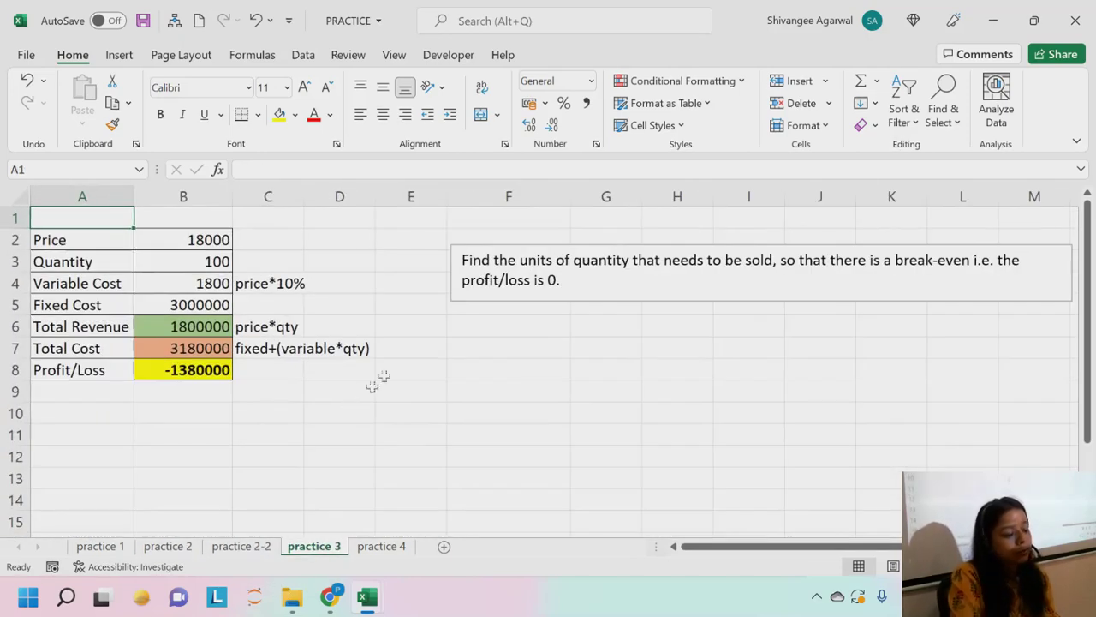
pyautogui.click(577, 246)
pyautogui.moveTo(578, 246); pyautogui.dragTo(463, 211)
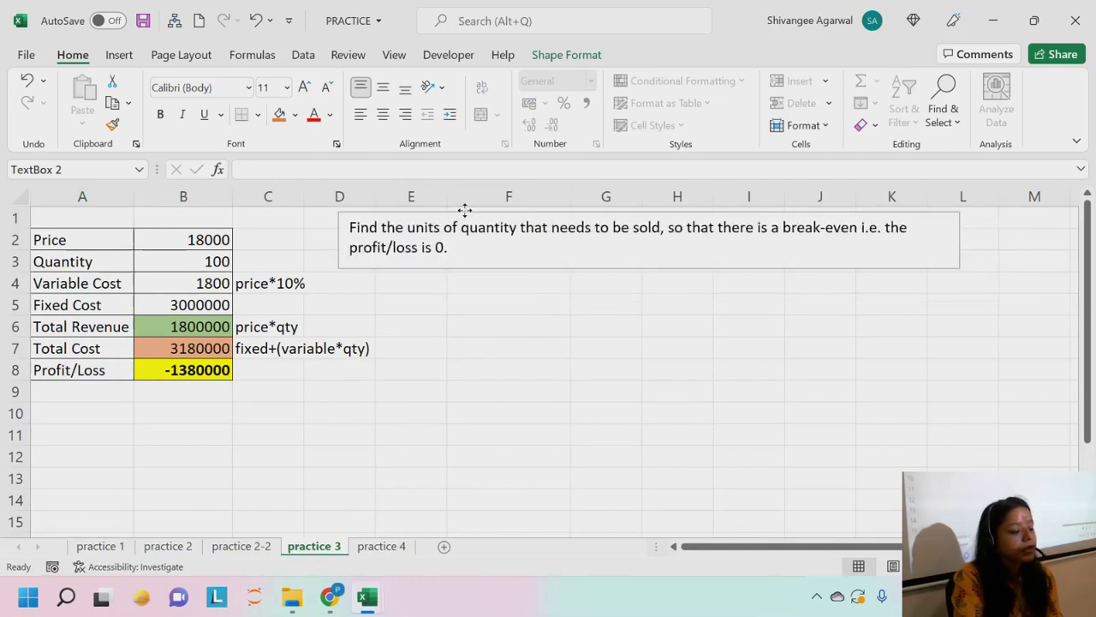
pyautogui.click(503, 274)
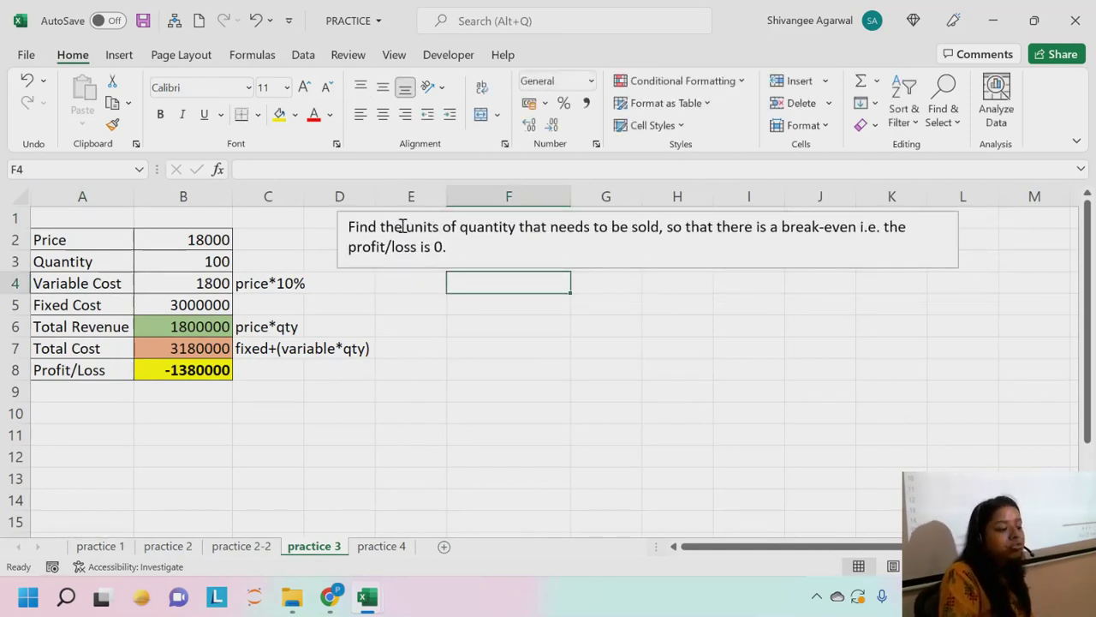
pyautogui.moveTo(403, 226); pyautogui.dragTo(527, 236)
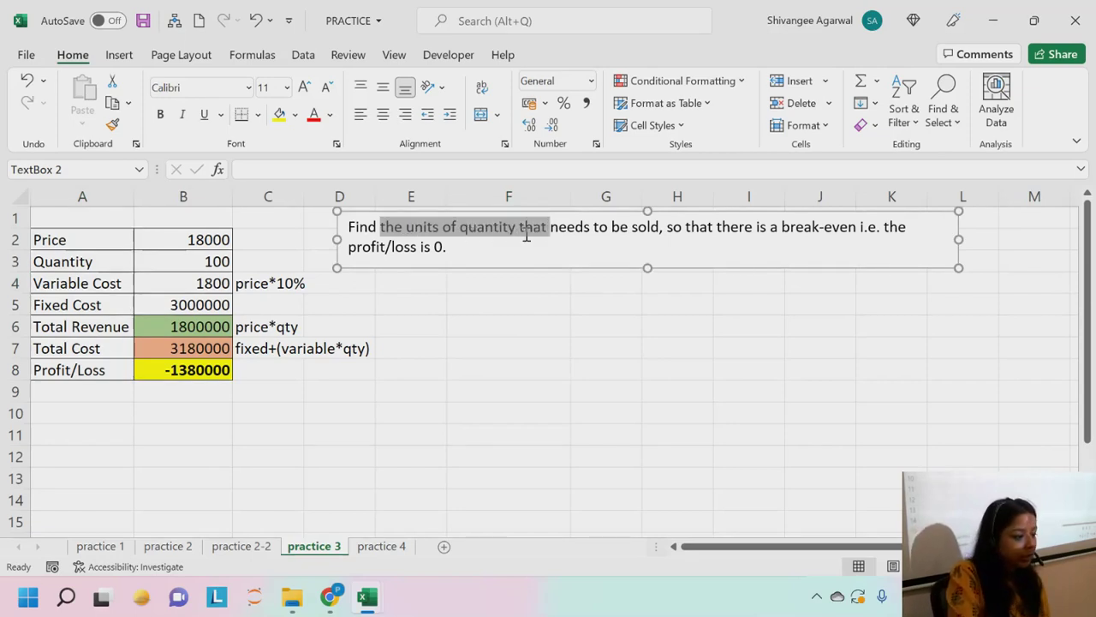
pyautogui.click(181, 240)
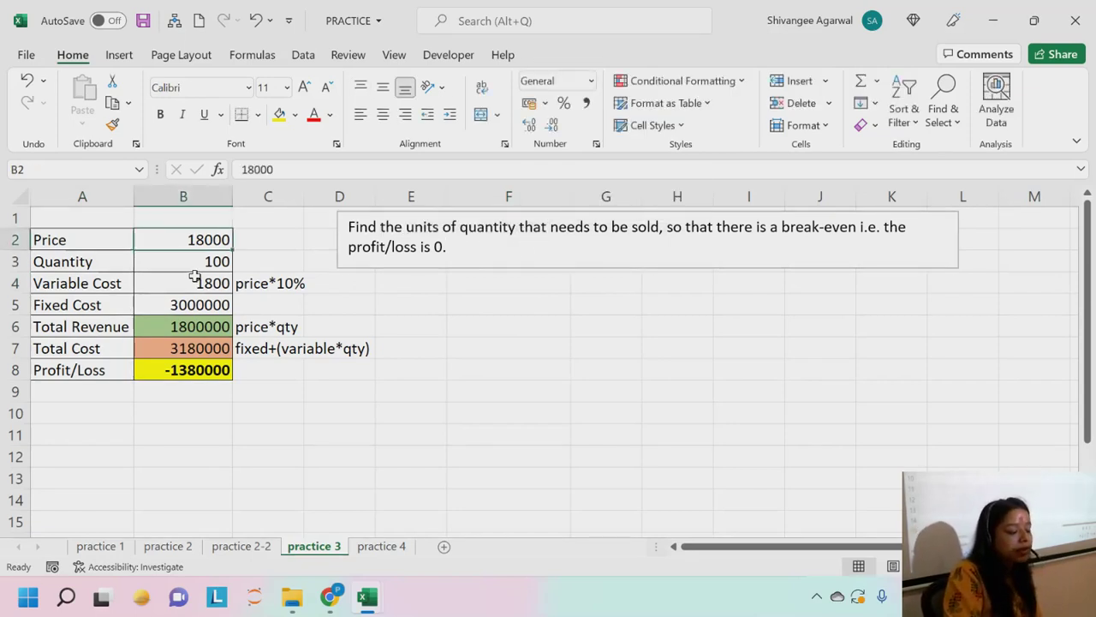
pyautogui.click(198, 264)
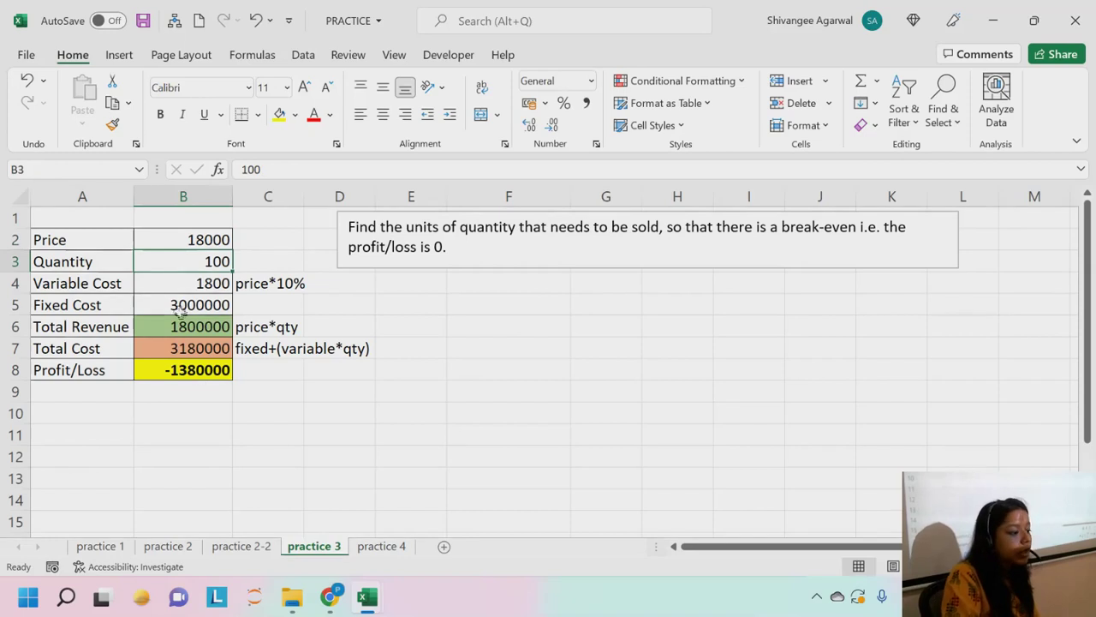
pyautogui.click(172, 283)
pyautogui.doubleClick(172, 284)
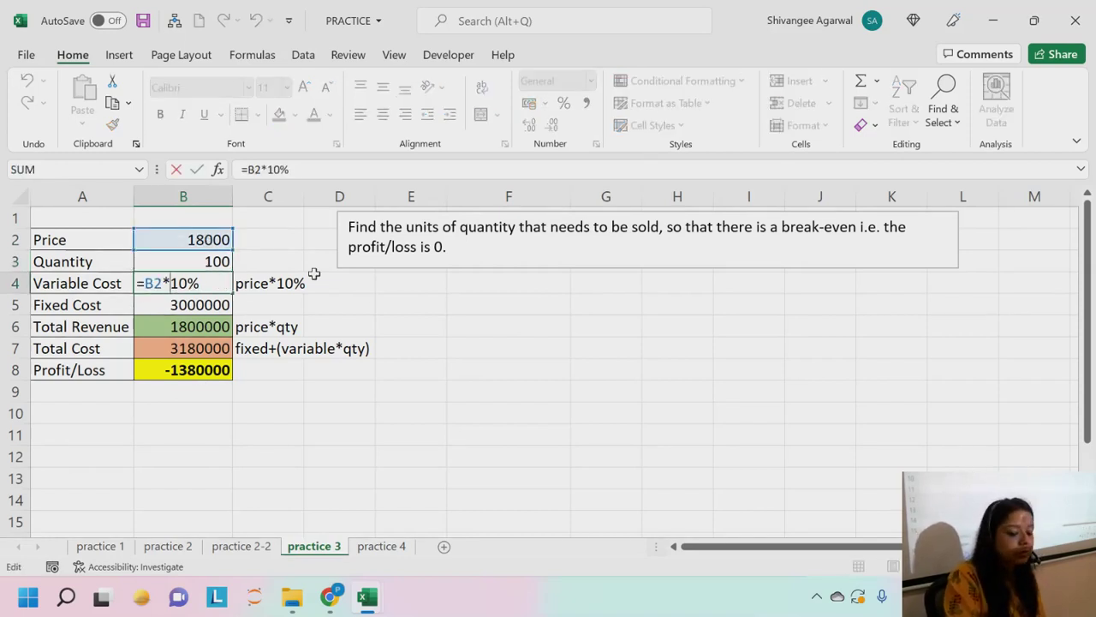
pyautogui.press('Return')
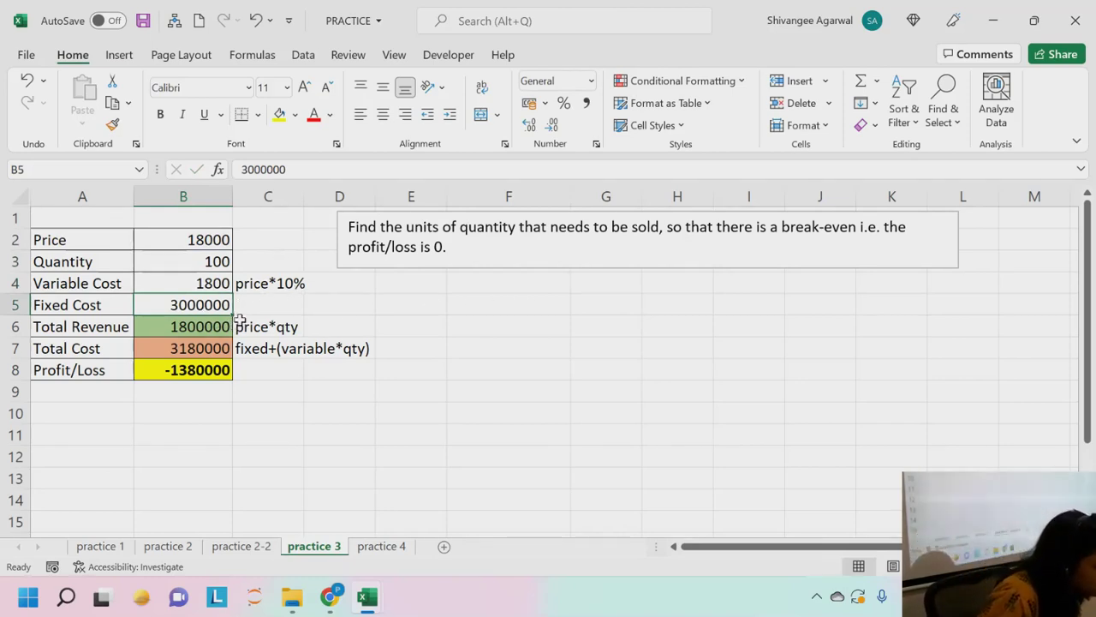
pyautogui.click(206, 326)
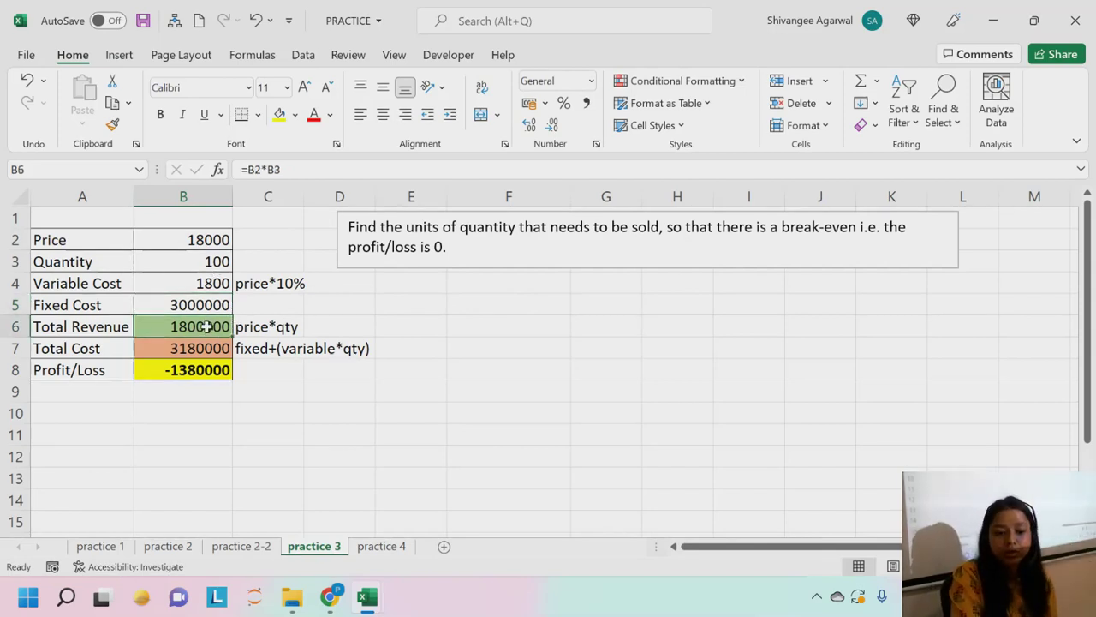
pyautogui.doubleClick(206, 326)
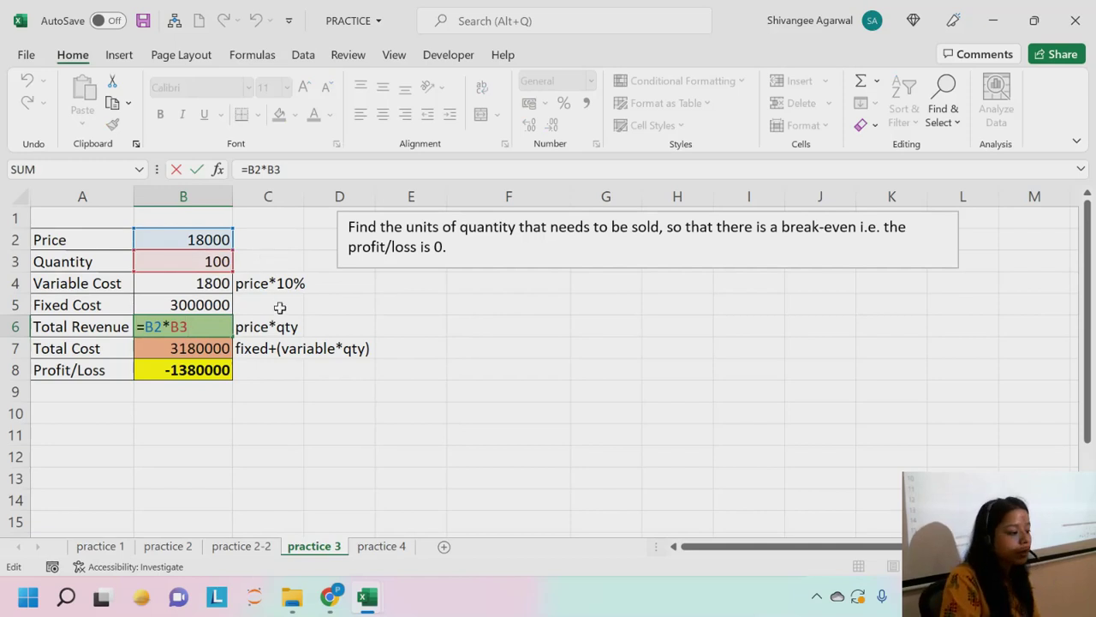
pyautogui.press('Return')
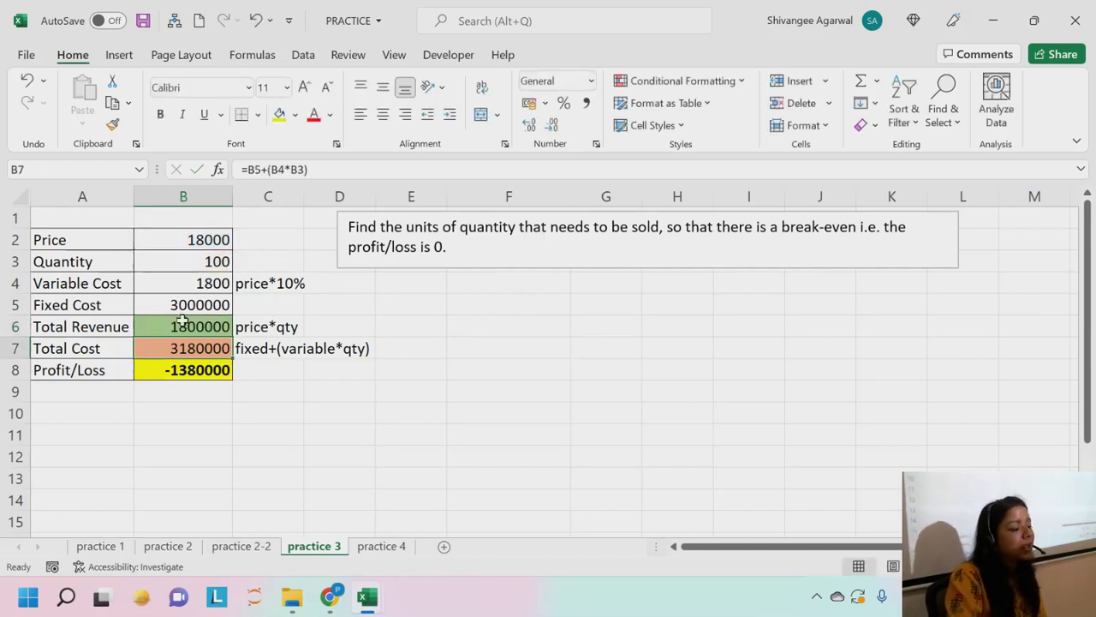
pyautogui.doubleClick(197, 347)
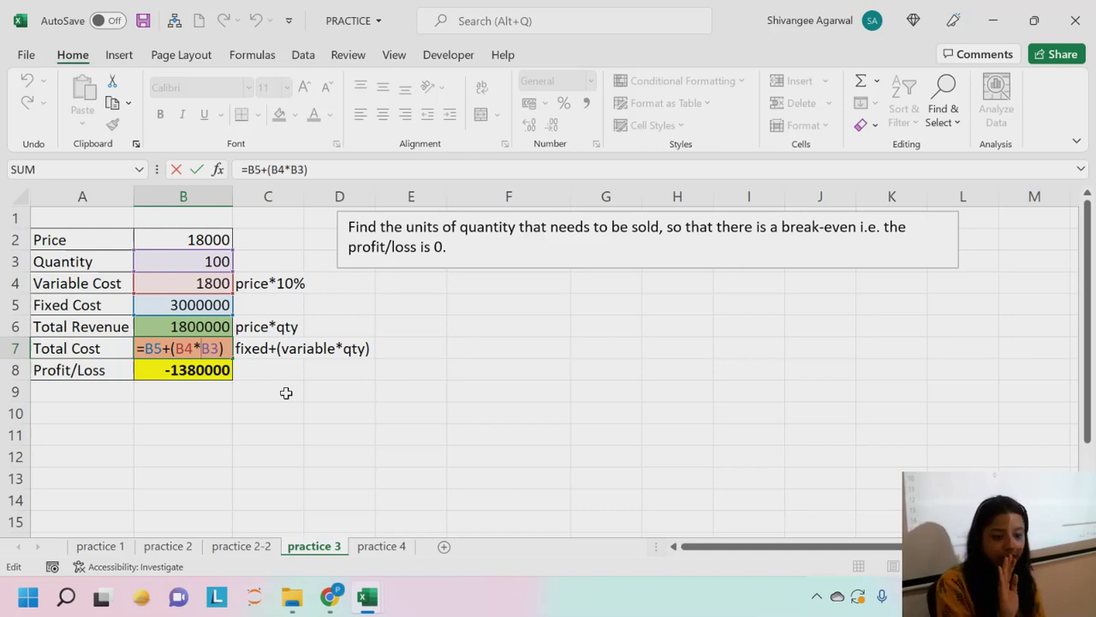
pyautogui.press('Return')
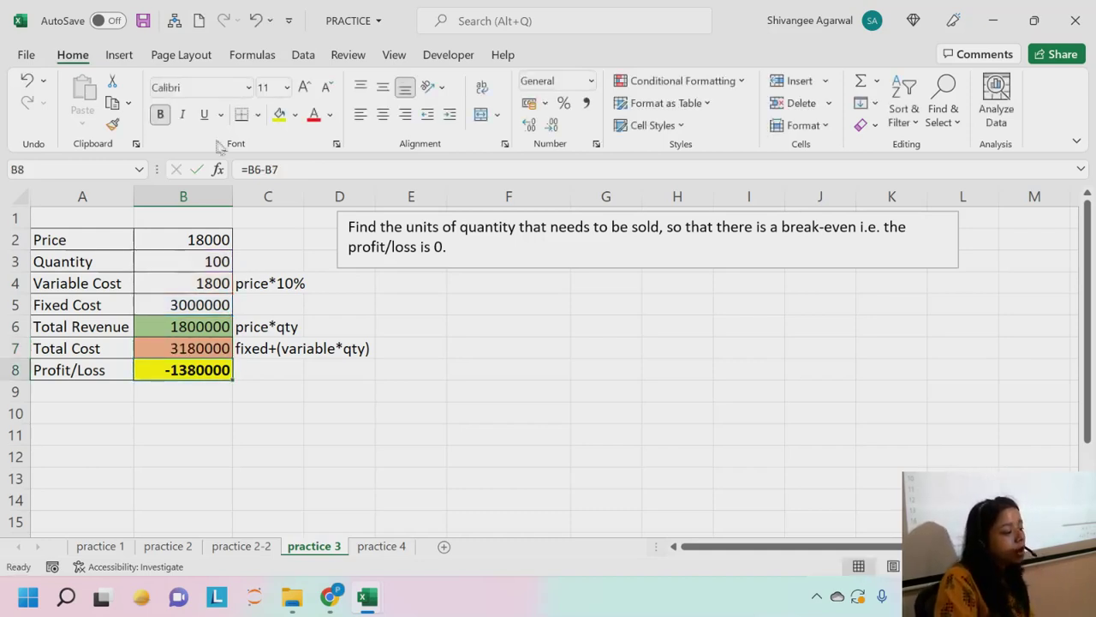
# Give the Profit/Loss cell B8 a thick outside border.
pyautogui.click(257, 115)
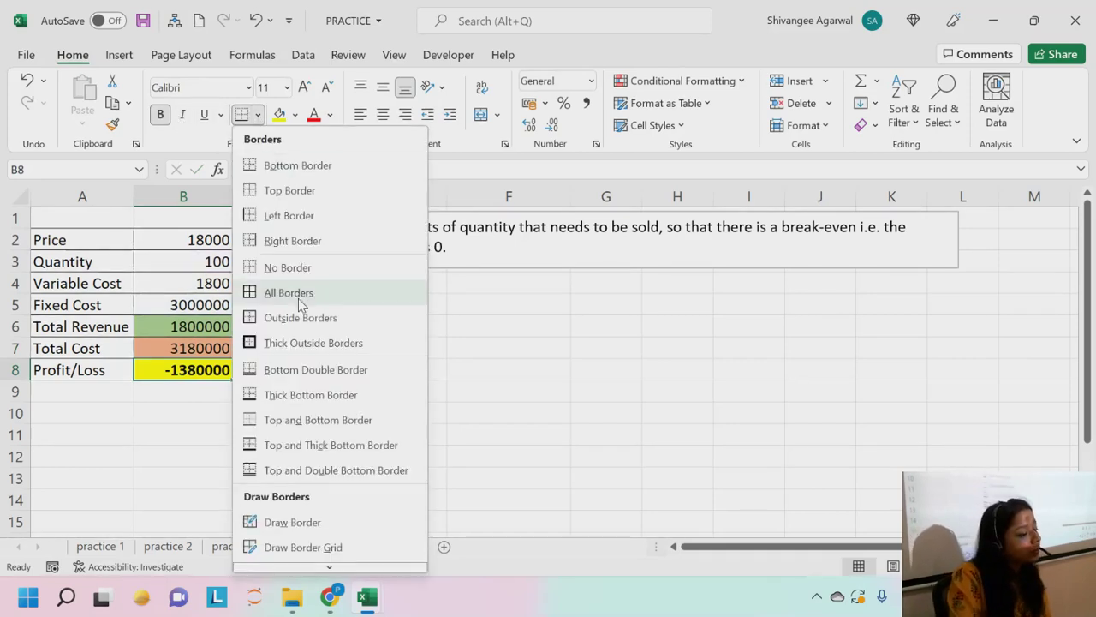
pyautogui.click(304, 452)
pyautogui.click(288, 448)
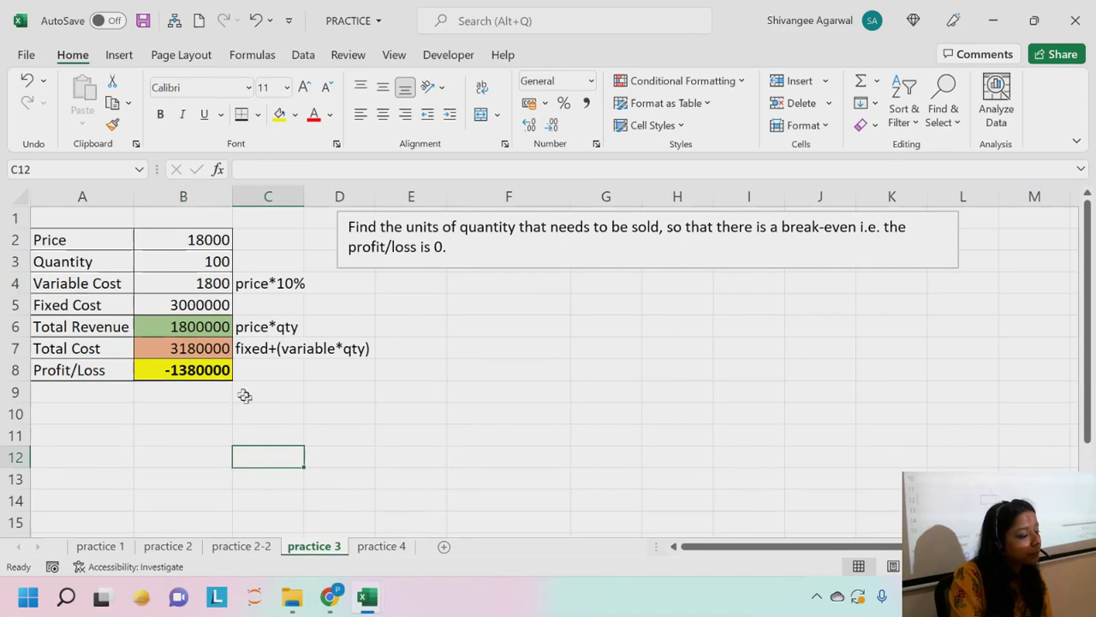
pyautogui.click(208, 366)
pyautogui.click(258, 115)
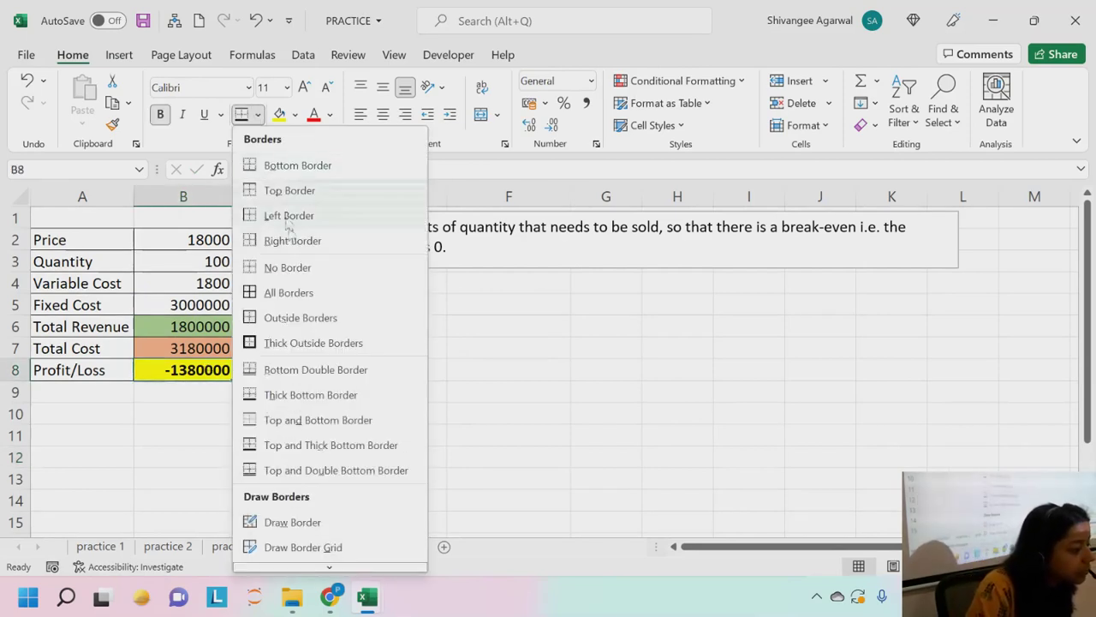
pyautogui.click(292, 344)
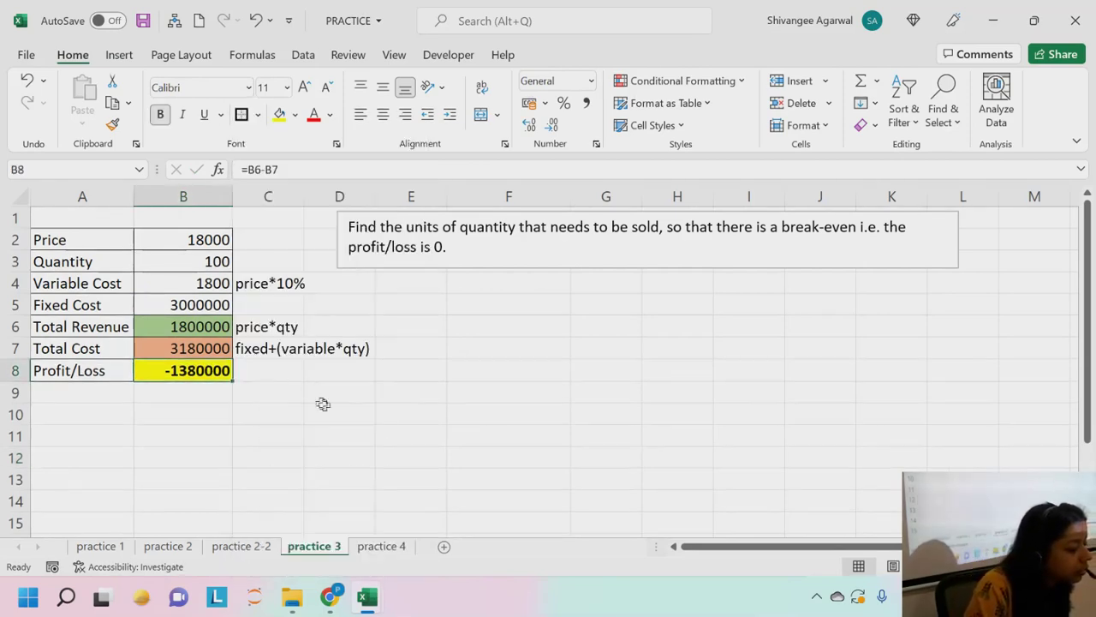
pyautogui.click(362, 420)
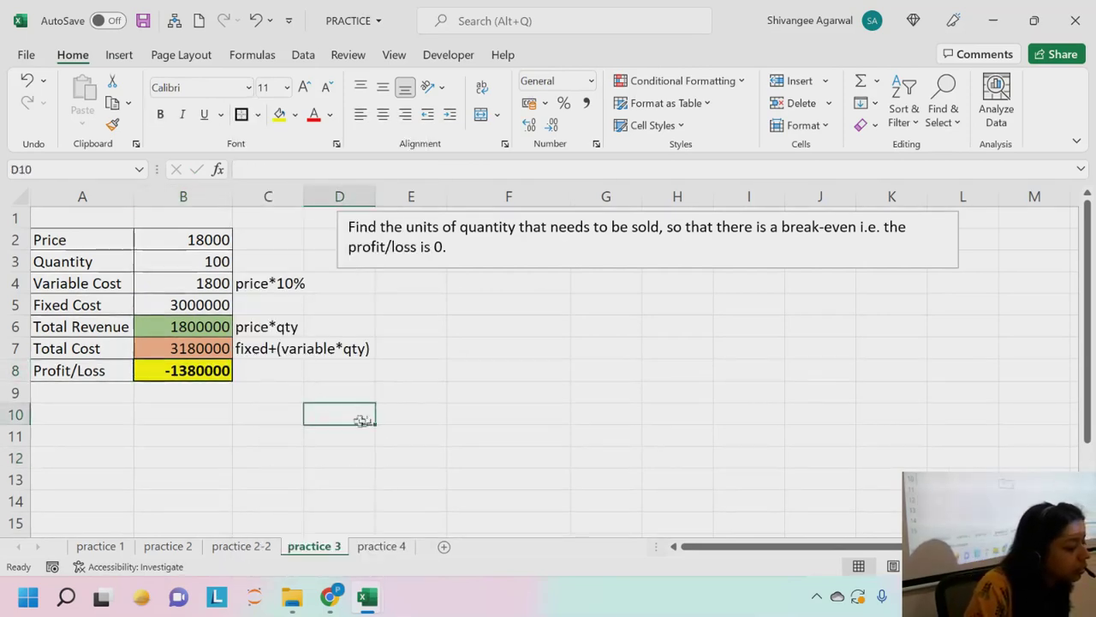
# Review the revenue, variable cost and quantity cells against the task text, ending on B8.
pyautogui.click(178, 327)
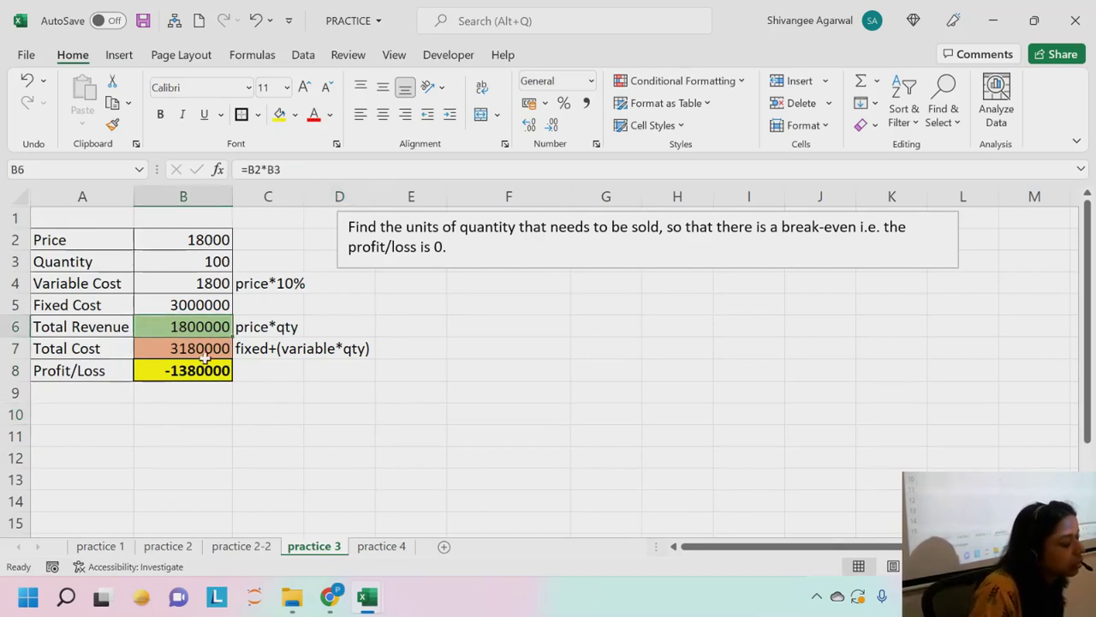
pyautogui.click(286, 390)
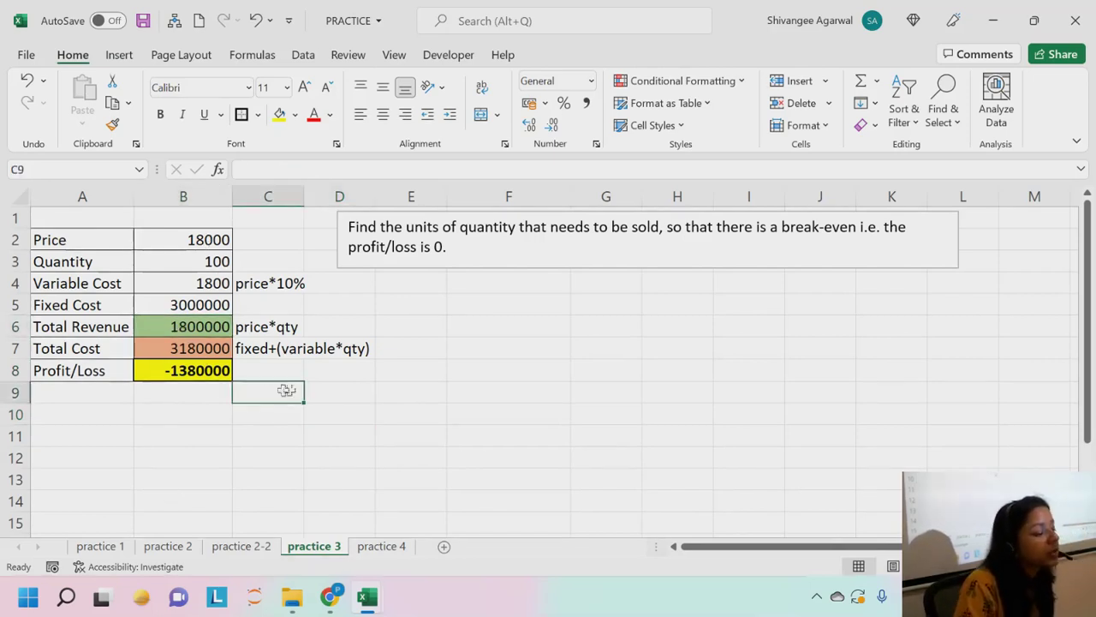
pyautogui.click(194, 371)
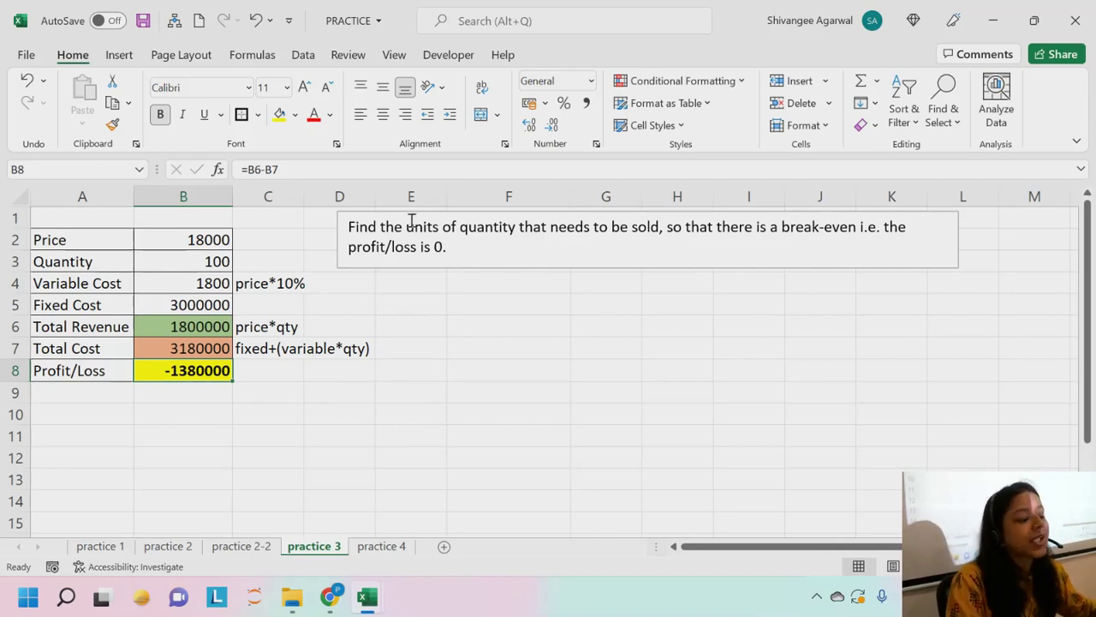
pyautogui.moveTo(406, 226); pyautogui.dragTo(518, 228)
pyautogui.click(208, 281)
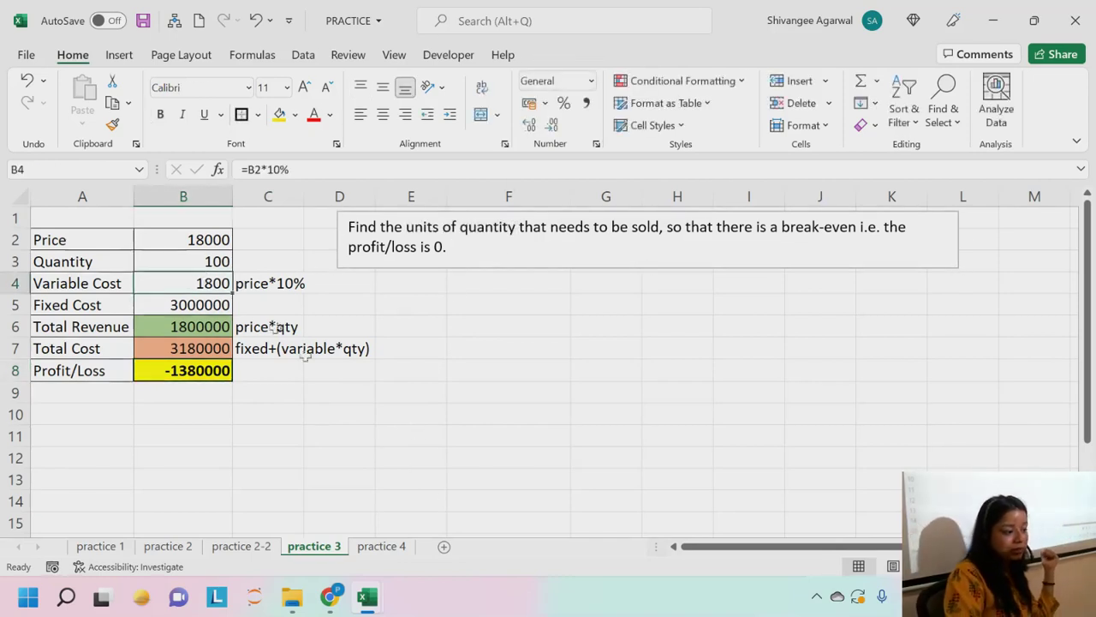
pyautogui.click(213, 259)
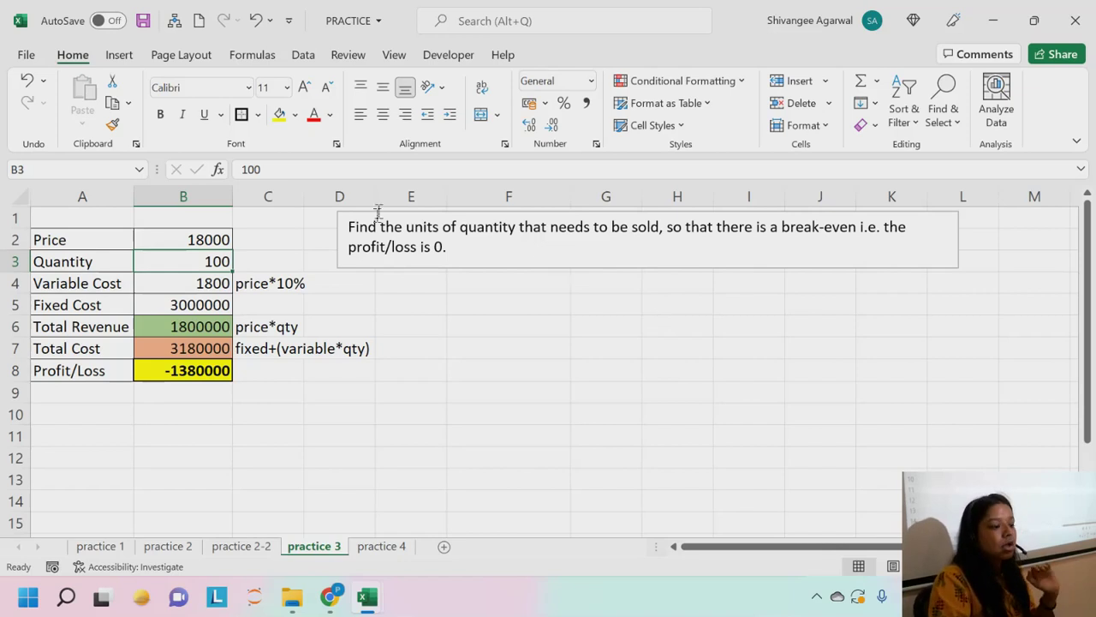
pyautogui.moveTo(480, 241); pyautogui.dragTo(385, 247)
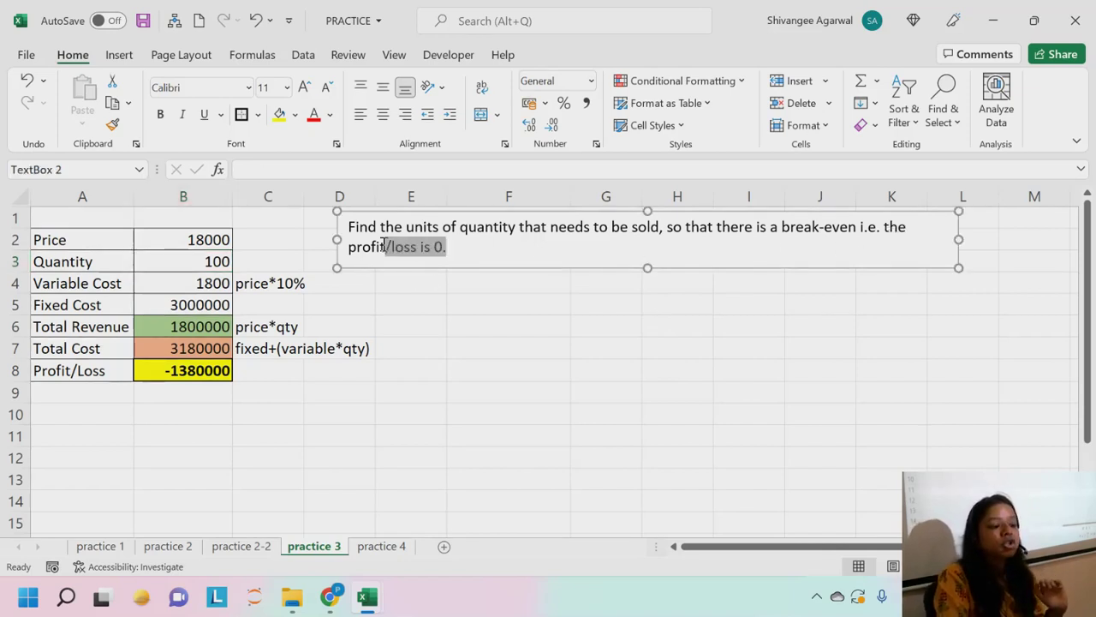
pyautogui.click(483, 347)
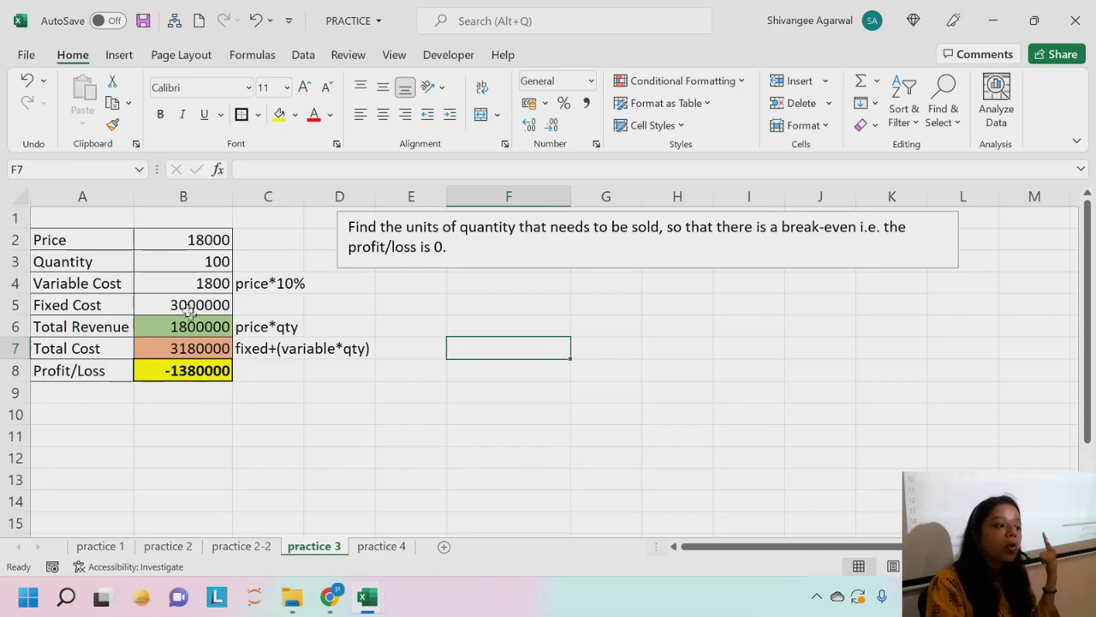
pyautogui.click(195, 261)
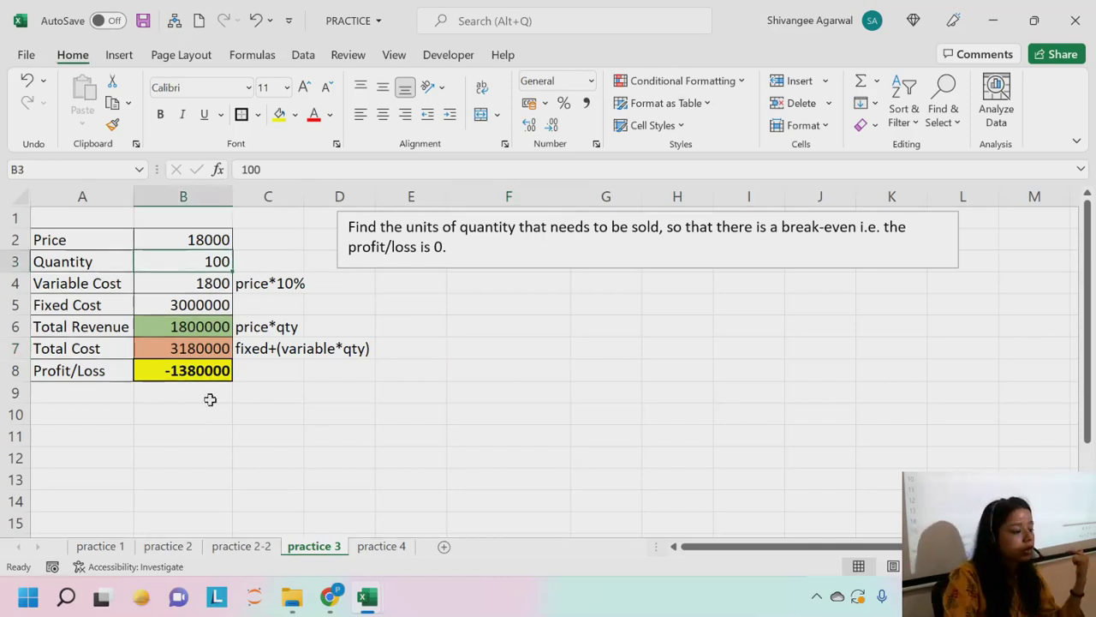
pyautogui.click(210, 368)
# Goal Seek B8 to 0 by changing Quantity in B3, giving a break-even quantity of 185.185185.
pyautogui.click(303, 54)
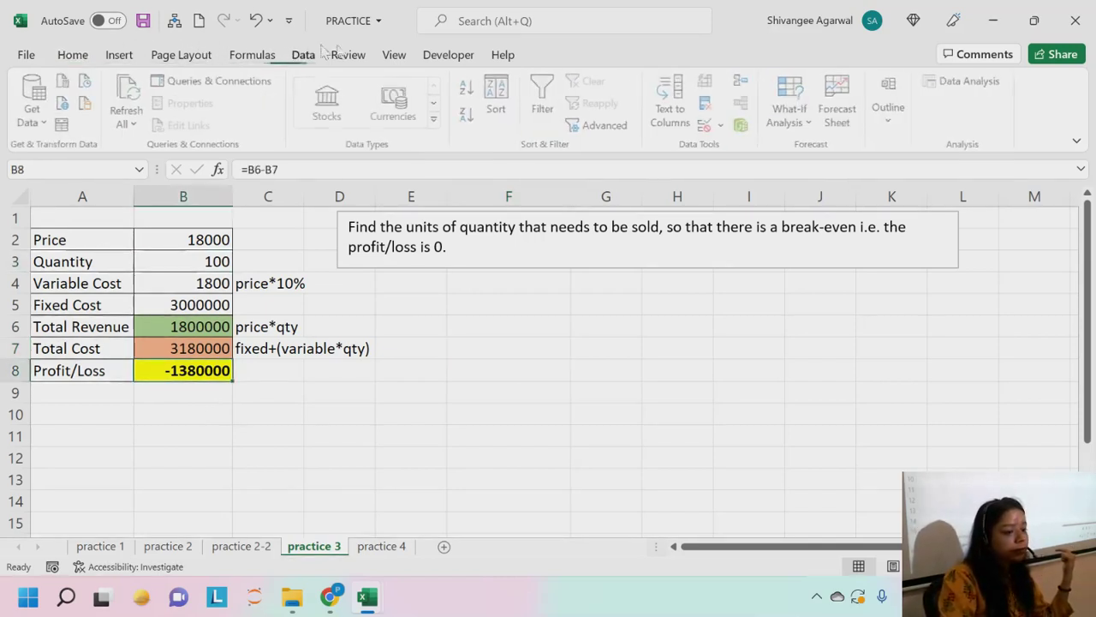
pyautogui.click(788, 116)
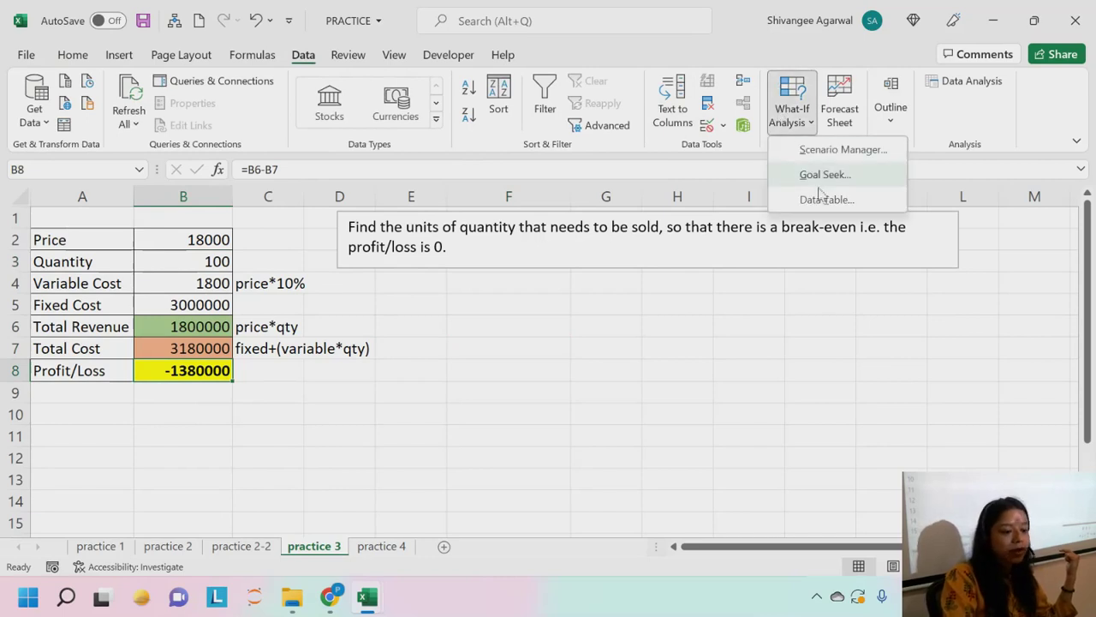
pyautogui.click(823, 175)
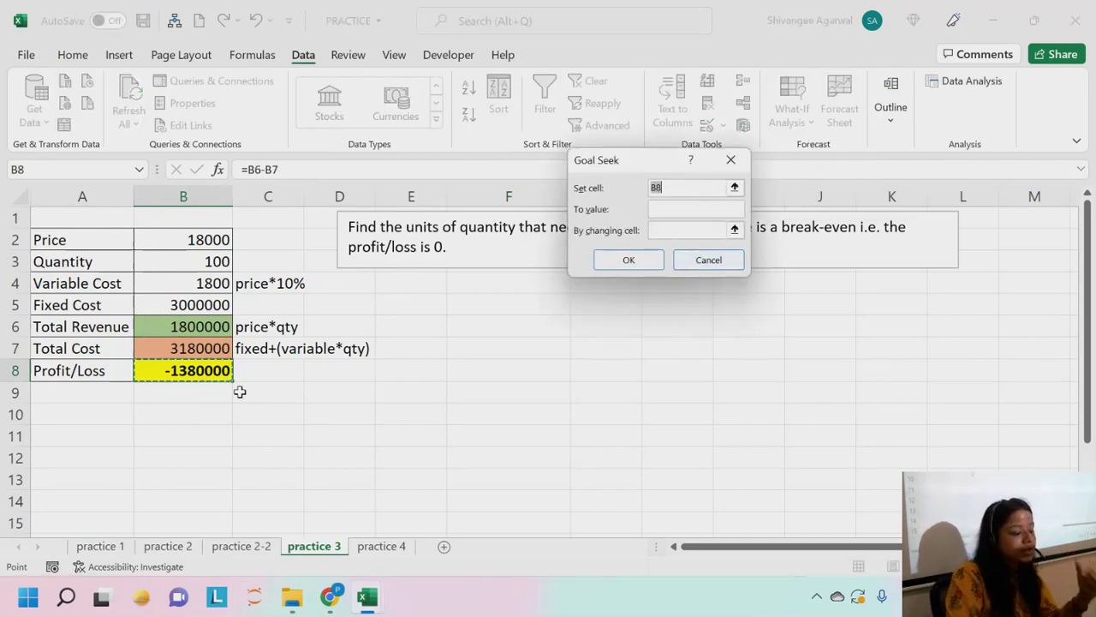
pyautogui.press('Tab')
pyautogui.write('0')
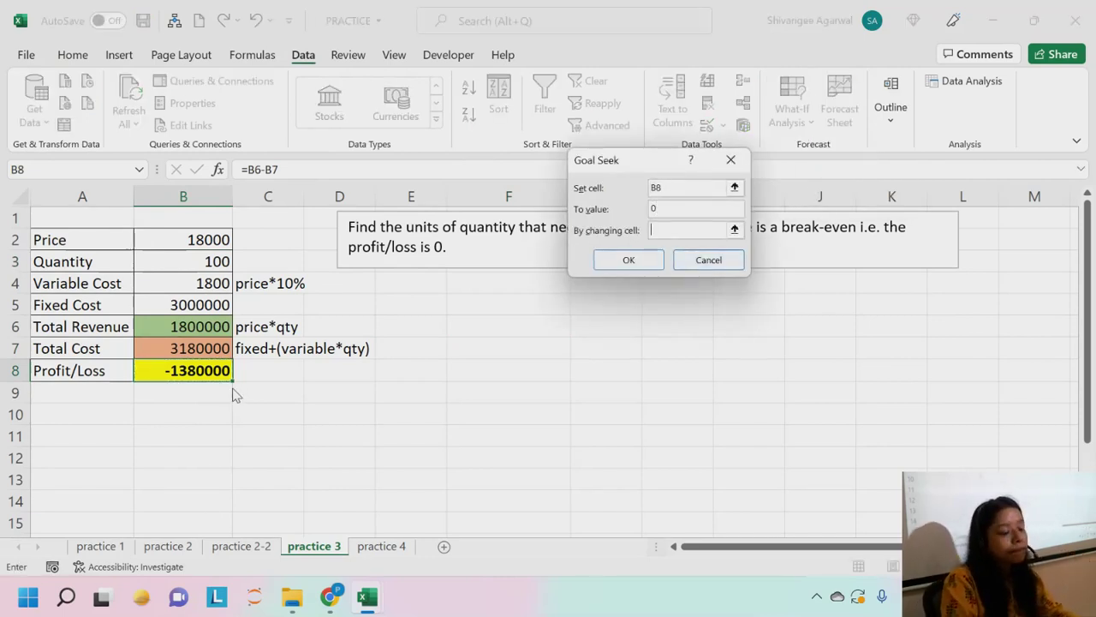
pyautogui.press('Tab')
pyautogui.click(194, 261)
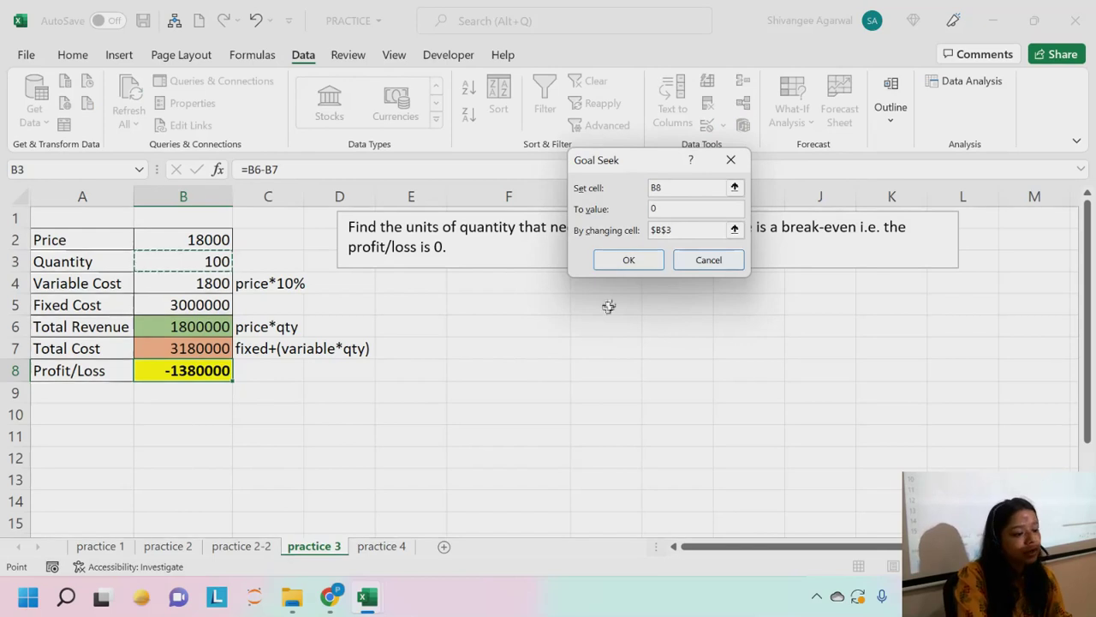
pyautogui.click(629, 261)
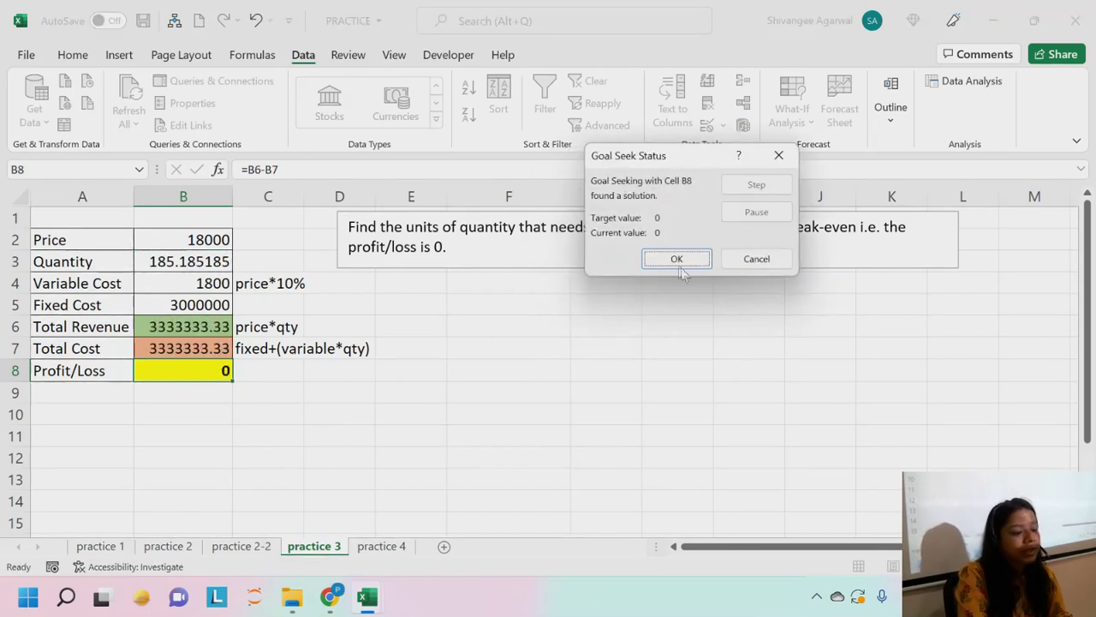
pyautogui.click(677, 258)
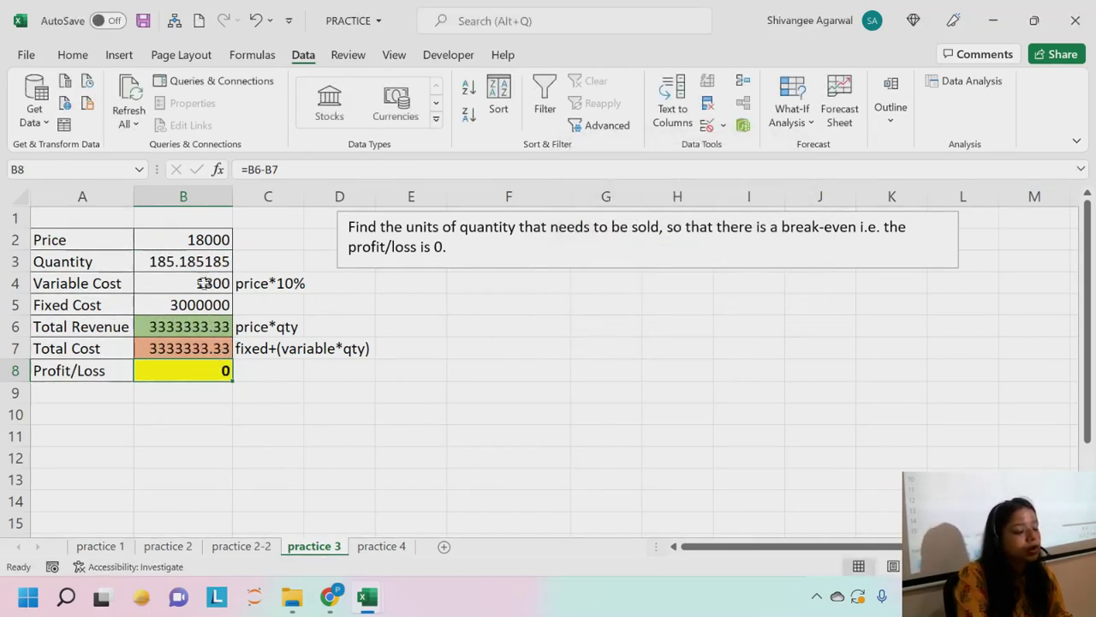
pyautogui.click(204, 267)
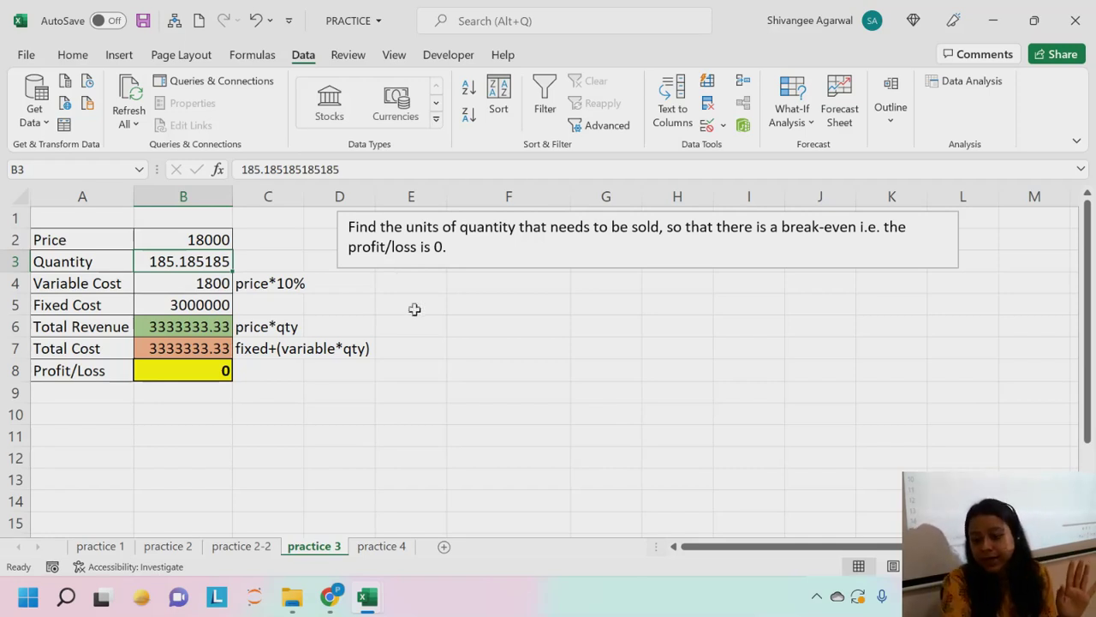
# On practice 4, select the NUMBER cells B2:B12 for the counts.
pyautogui.click(390, 548)
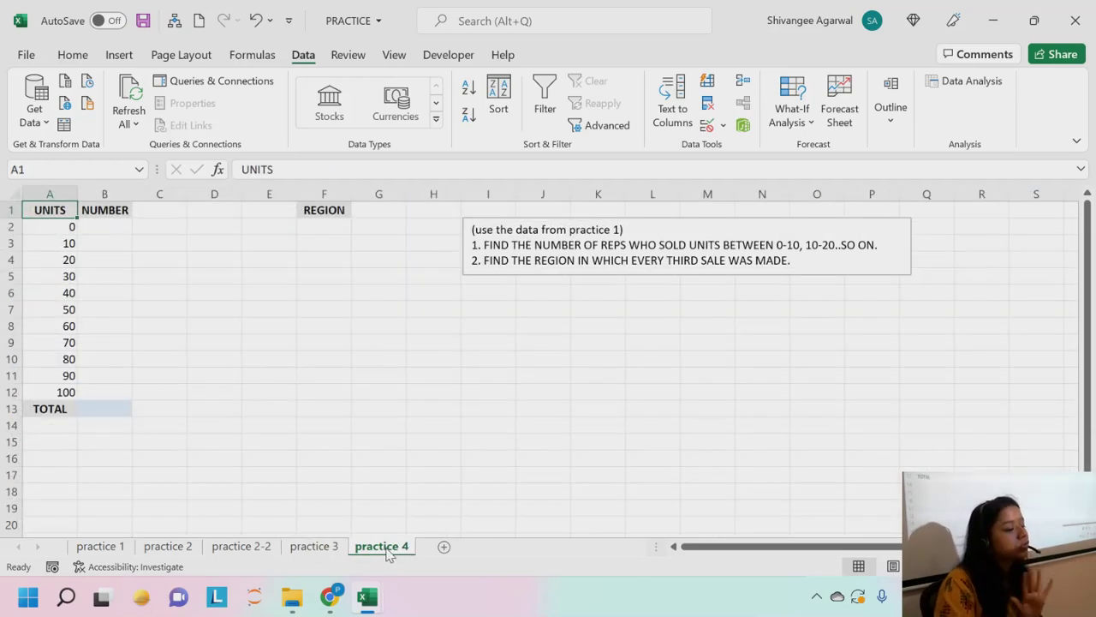
pyautogui.keyDown('ctrl'); pyautogui.scroll(1, 389, 348); pyautogui.keyUp('ctrl')
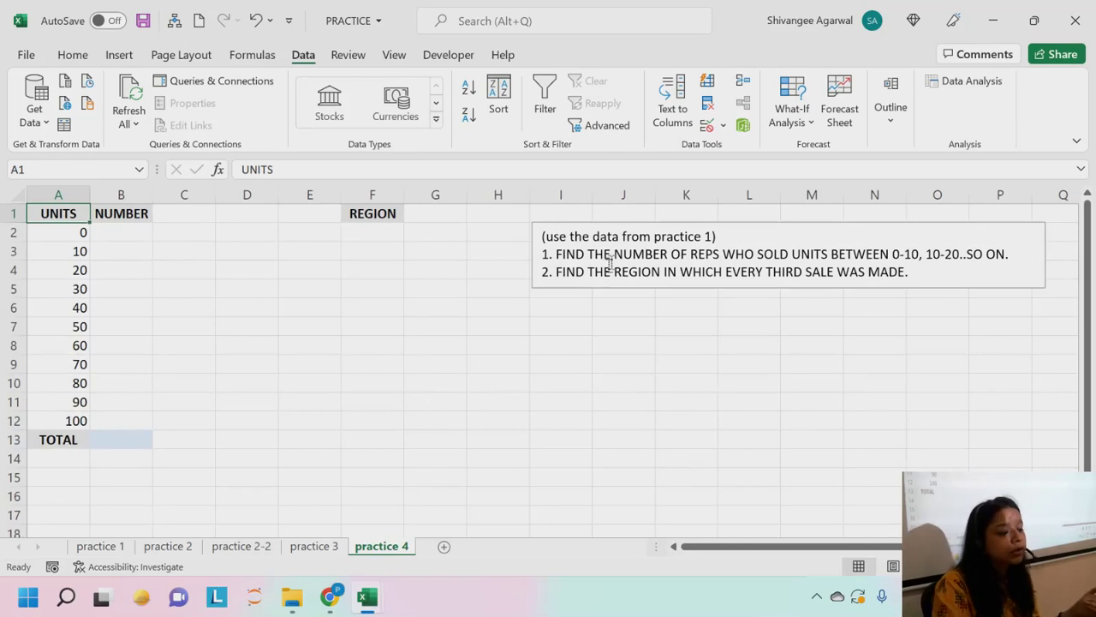
pyautogui.moveTo(559, 254); pyautogui.dragTo(903, 255)
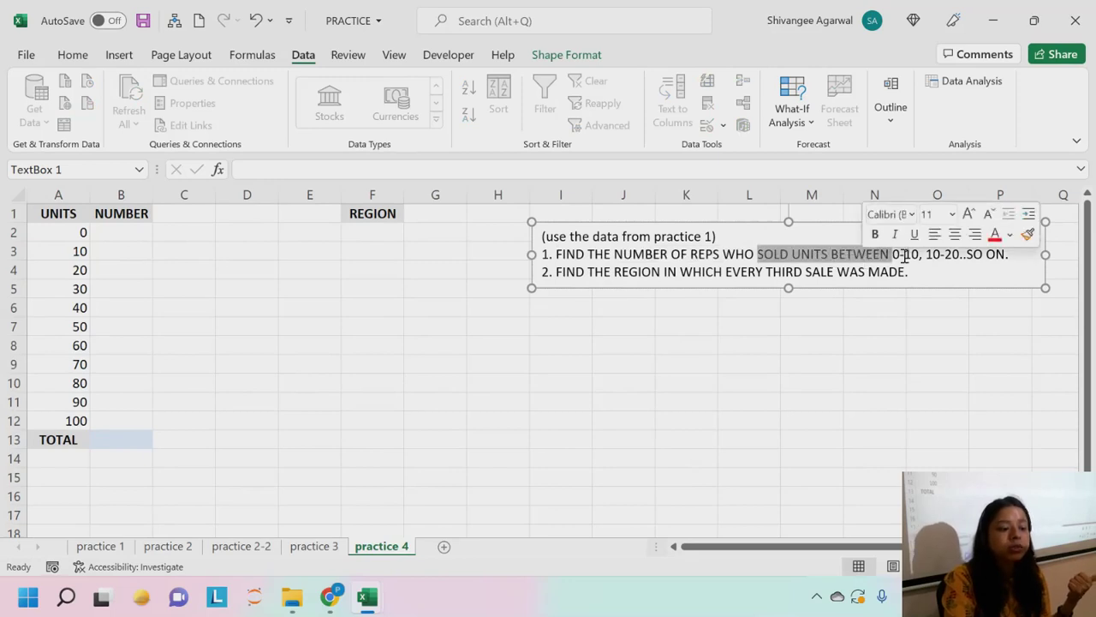
pyautogui.click(904, 255)
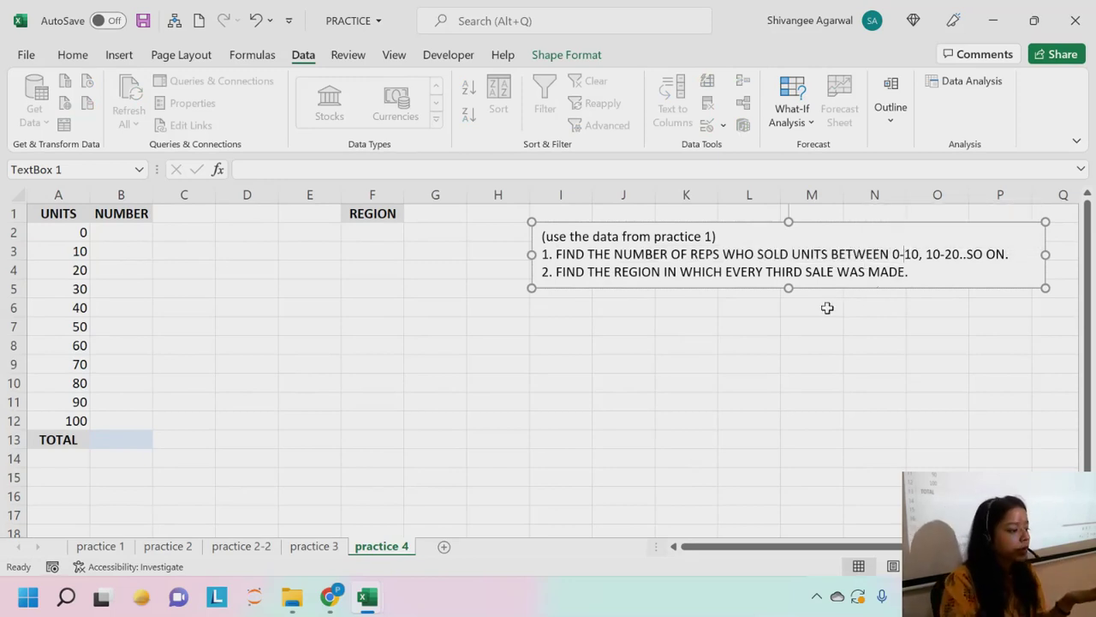
pyautogui.moveTo(87, 231); pyautogui.dragTo(60, 441)
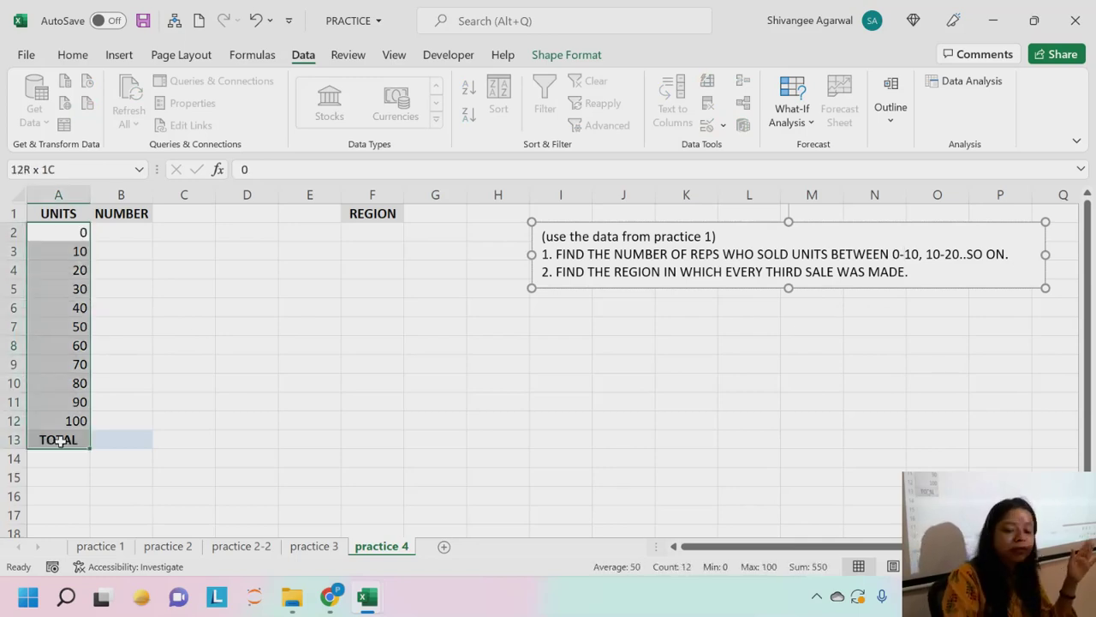
pyautogui.click(115, 232)
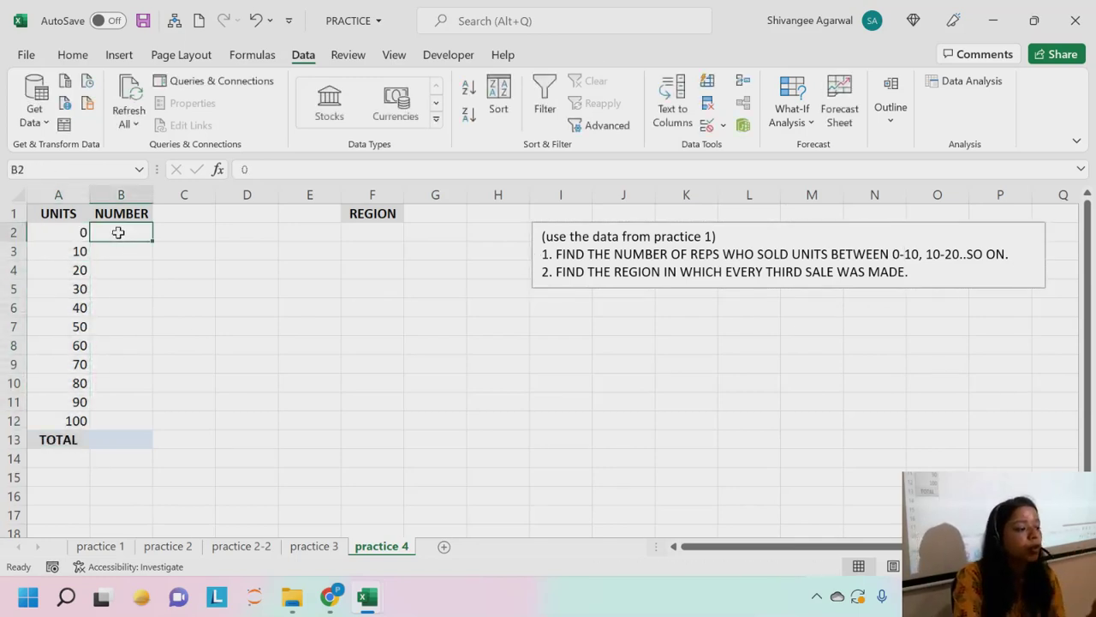
pyautogui.scroll(1, 202, 331)
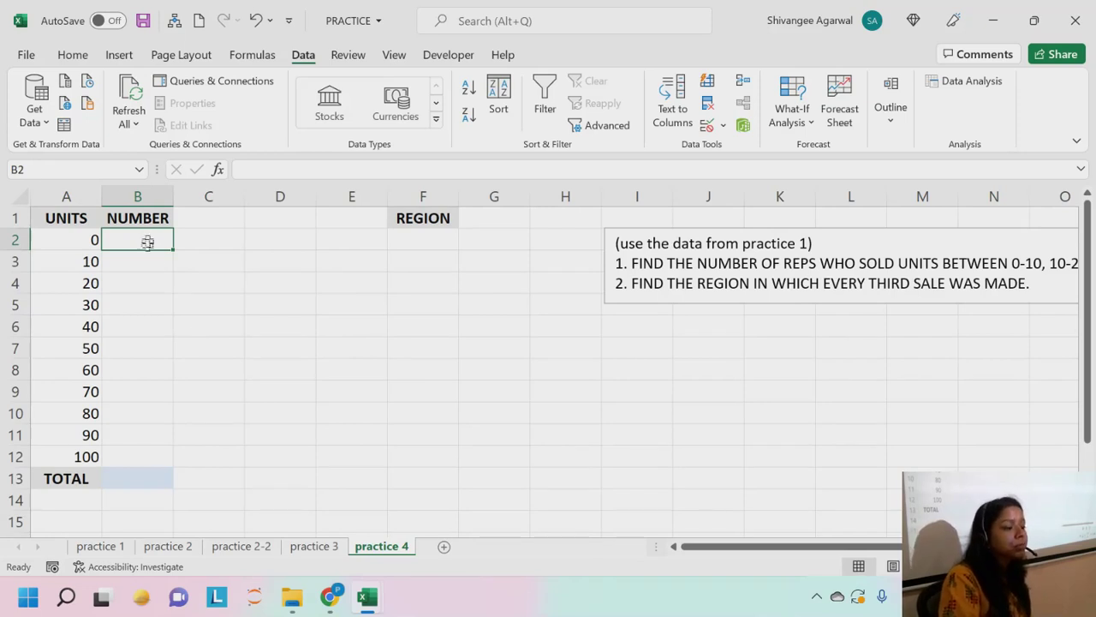
pyautogui.moveTo(150, 239); pyautogui.dragTo(135, 460)
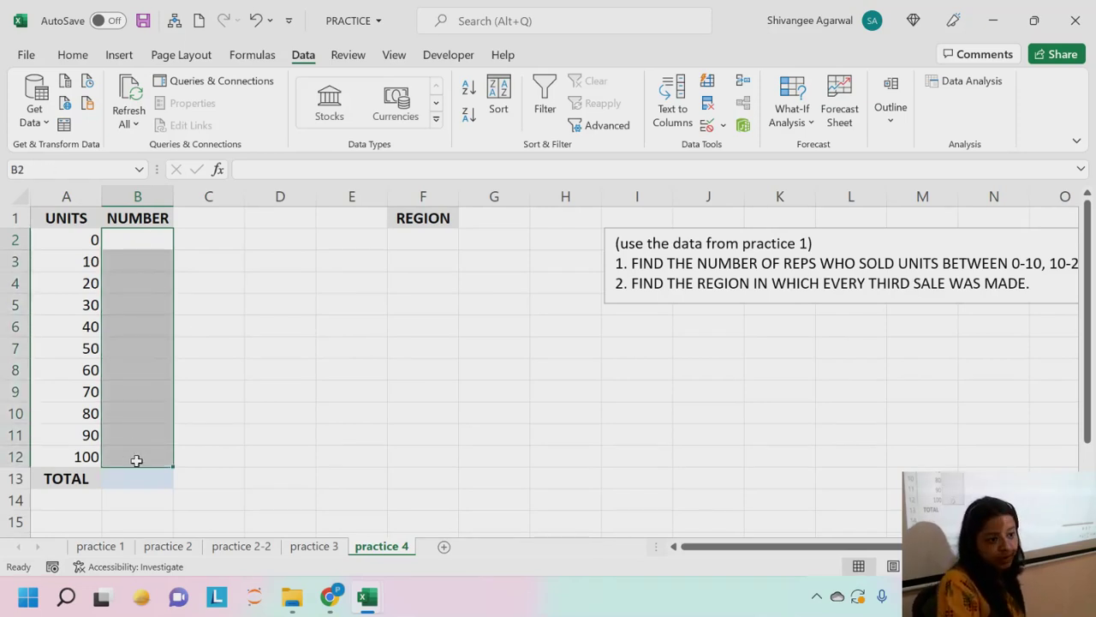
# Start =FREQUENCY with the data range 'practice 1'!$E$2:$E$44.
pyautogui.click(267, 172)
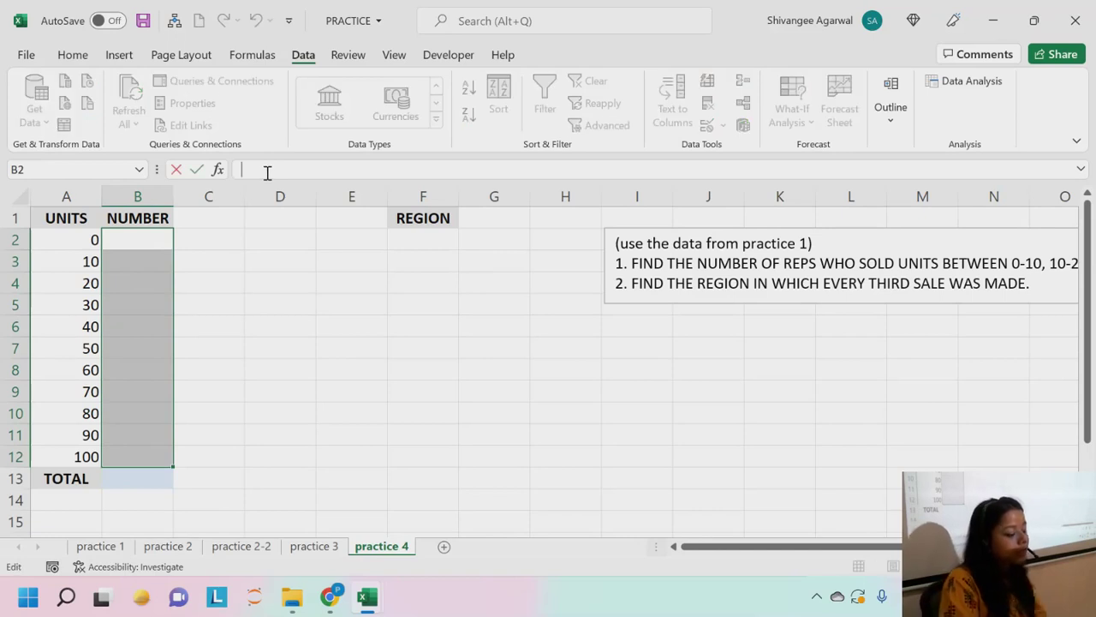
pyautogui.write('FRE')
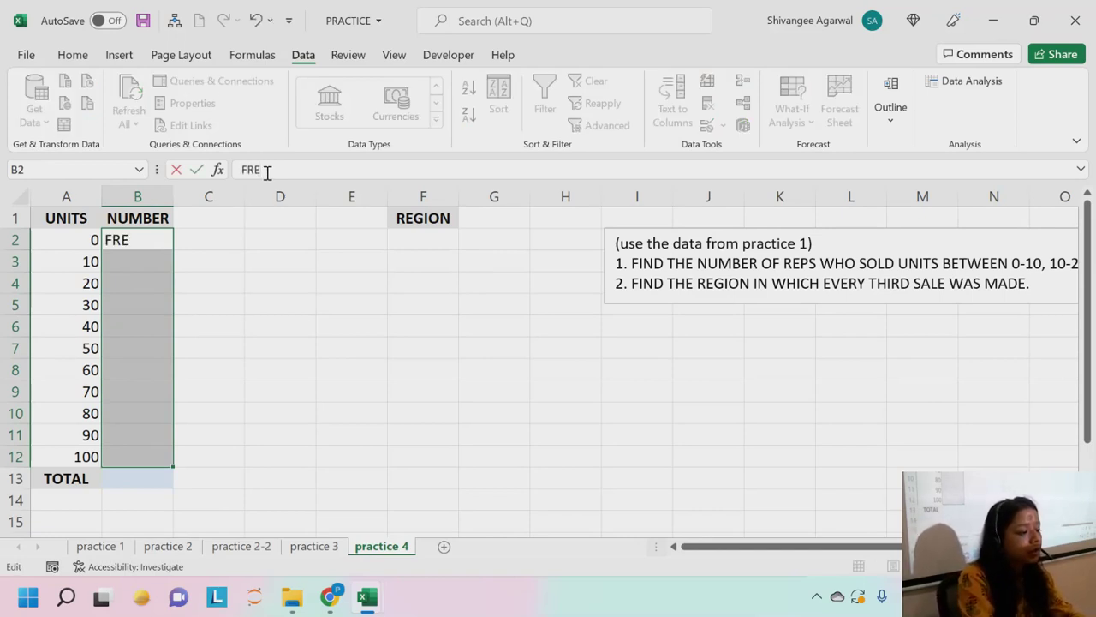
pyautogui.press('BackSpace')
pyautogui.press('BackSpace')
pyautogui.press('BackSpace')
pyautogui.write('=')
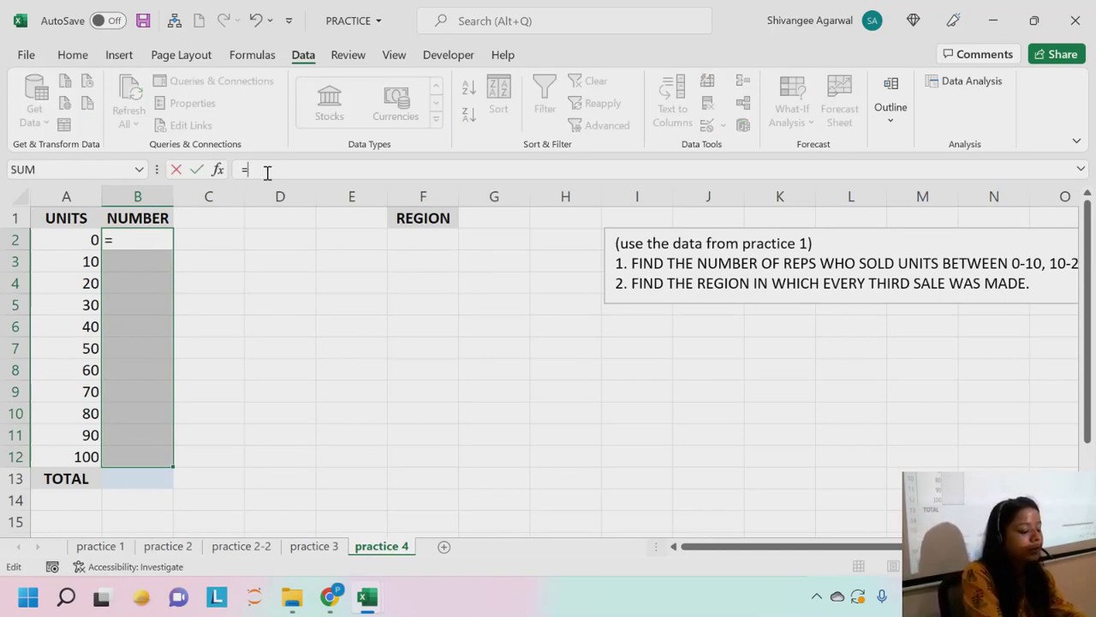
pyautogui.write('FREQUENC')
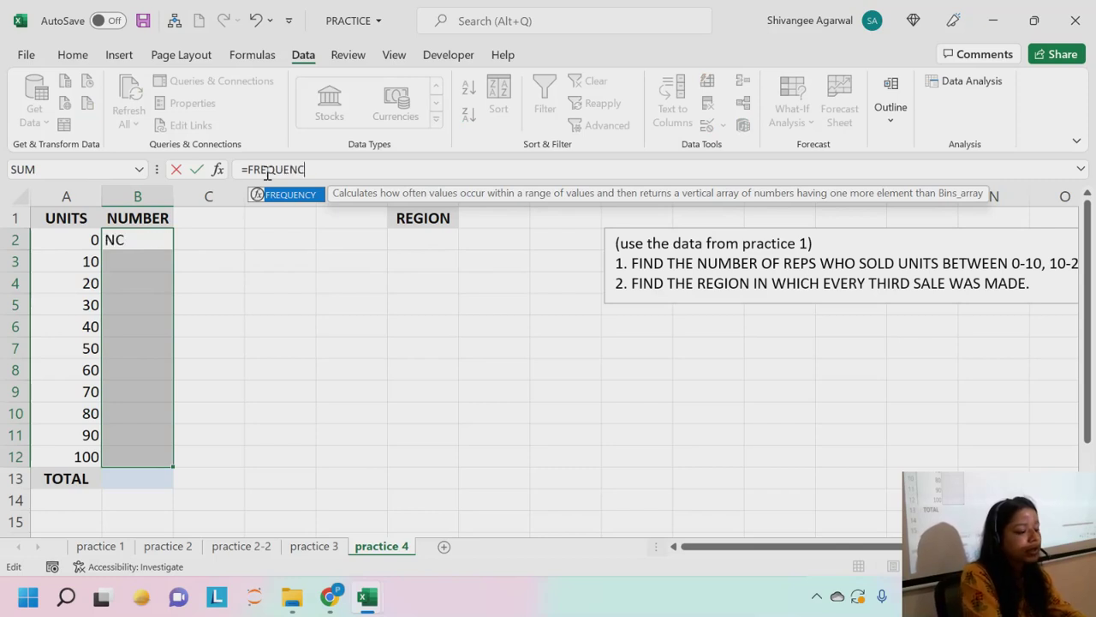
pyautogui.write('Y(')
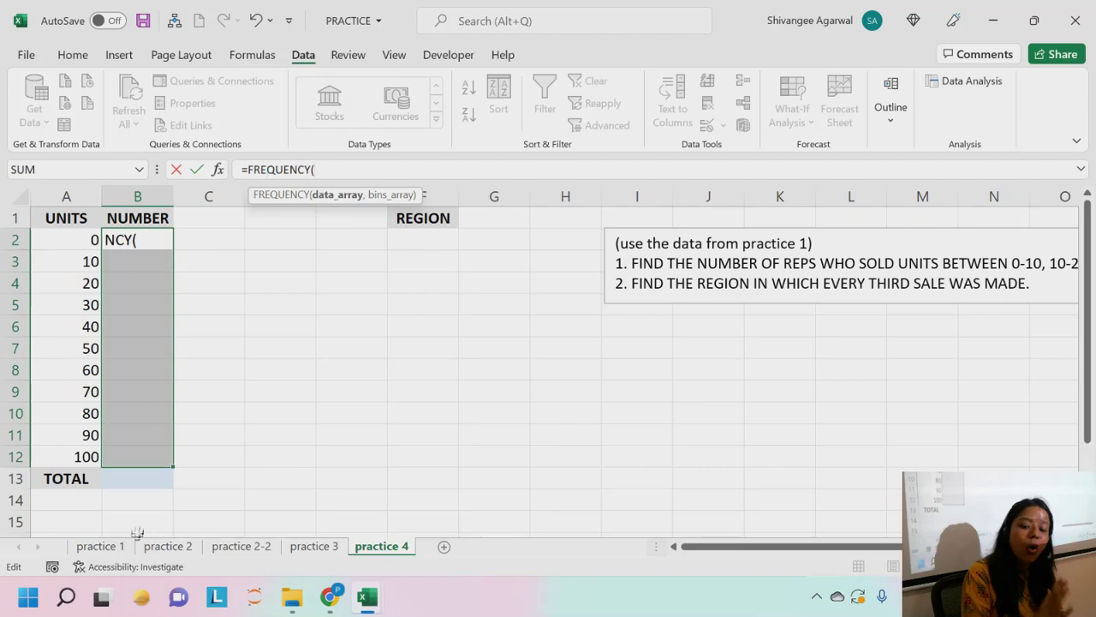
pyautogui.click(113, 549)
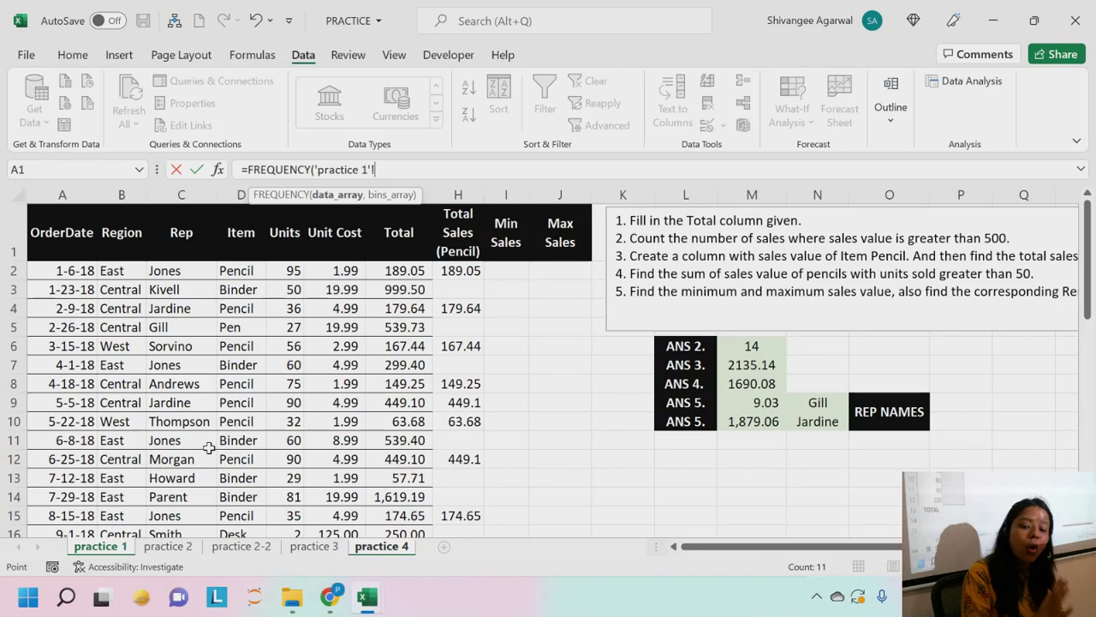
pyautogui.click(288, 270)
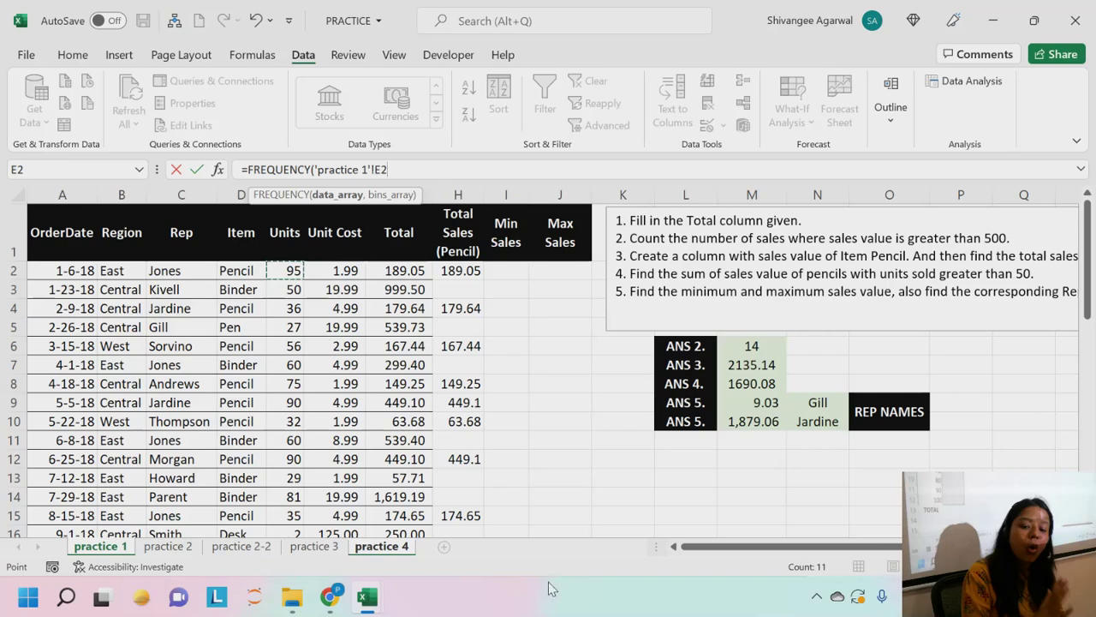
pyautogui.hotkey('ctrl', 'shift', 'Down')
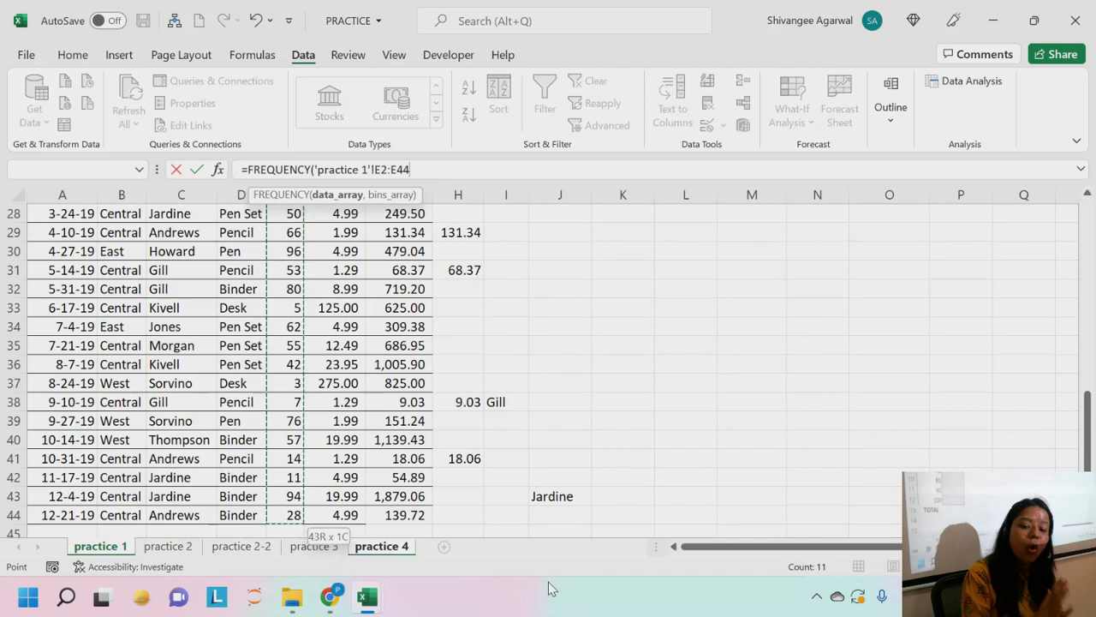
pyautogui.press('F4')
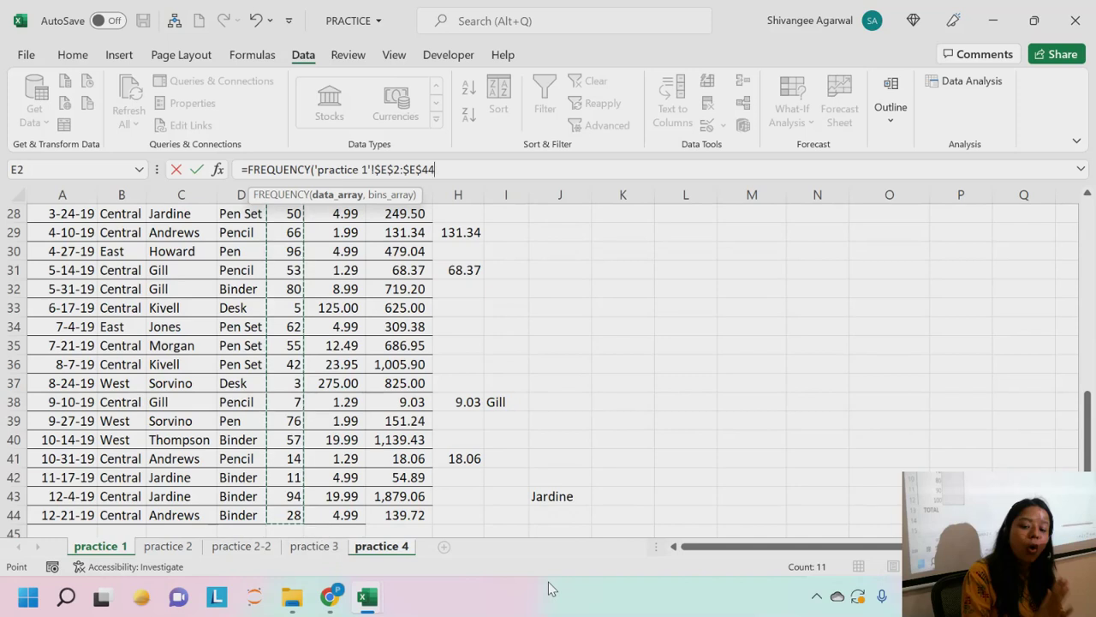
pyautogui.write(',')
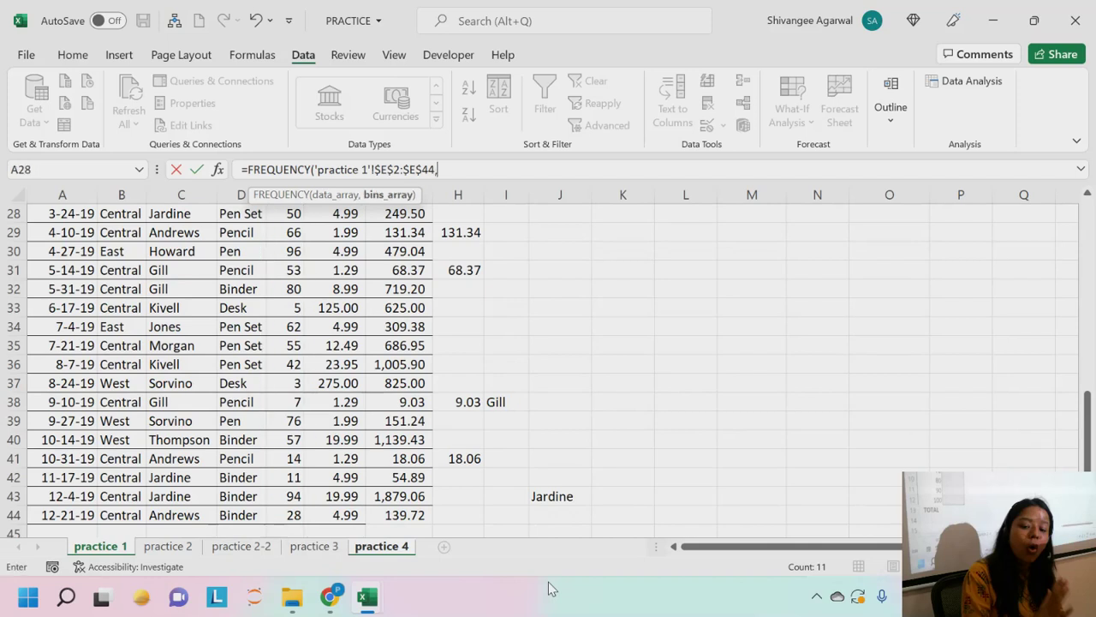
# Add bins $A$2:$A$12 and commit FREQUENCY as an array formula across B2:B12.
pyautogui.click(370, 546)
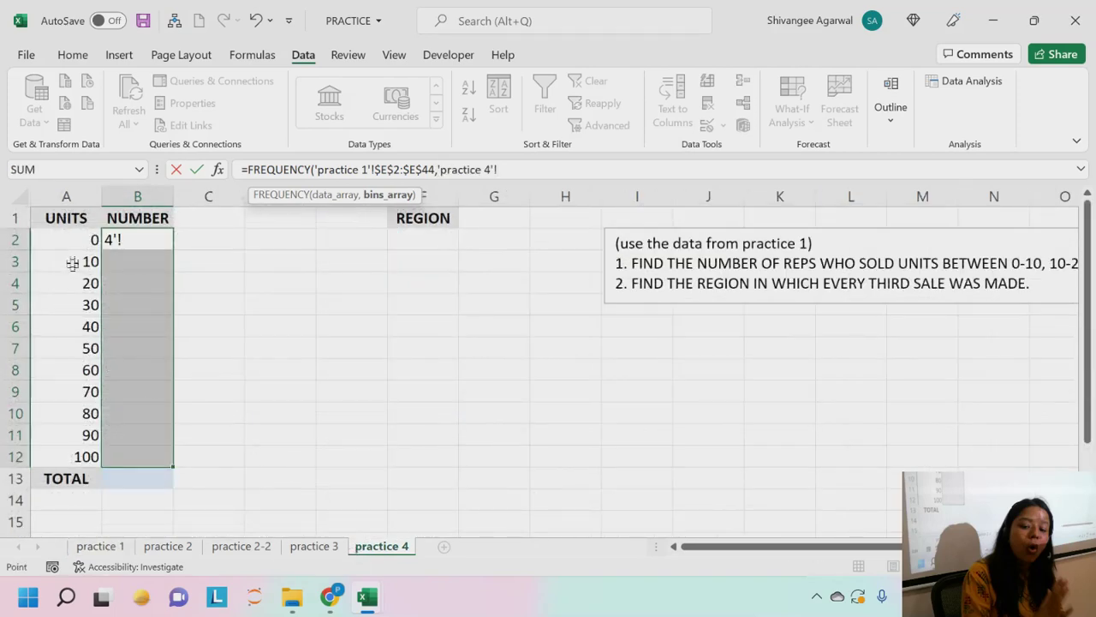
pyautogui.moveTo(73, 240); pyautogui.dragTo(68, 456)
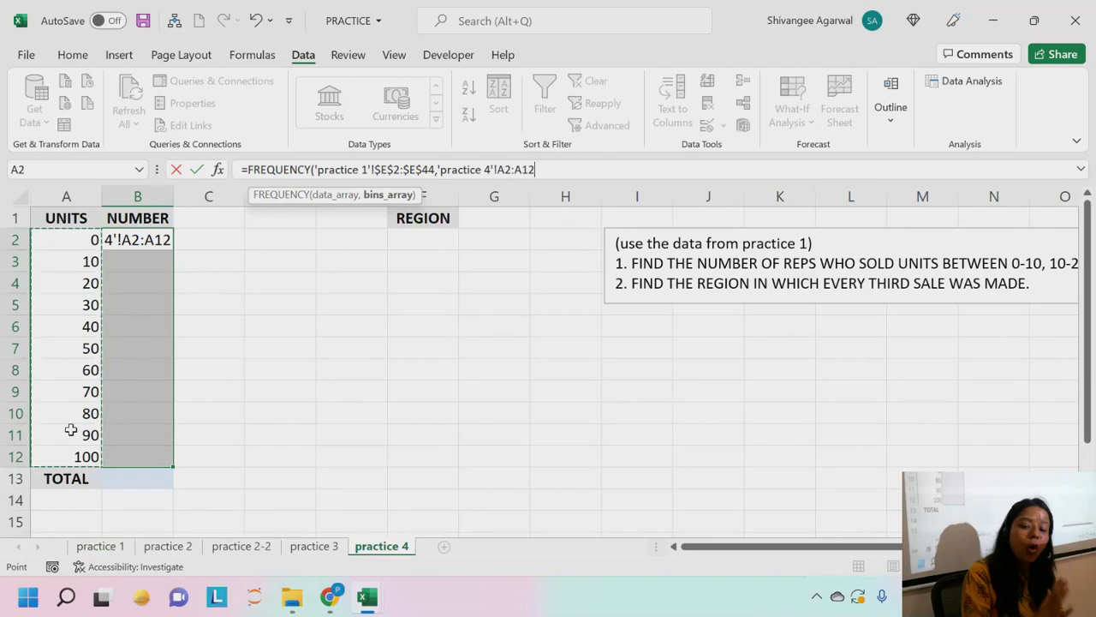
pyautogui.press('F4')
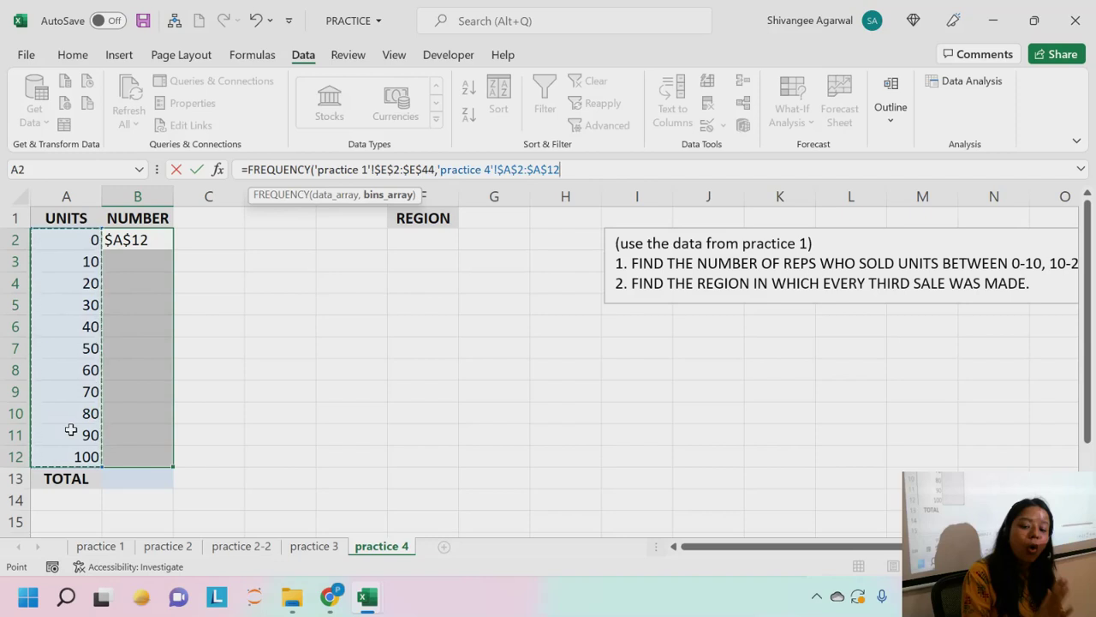
pyautogui.write(')')
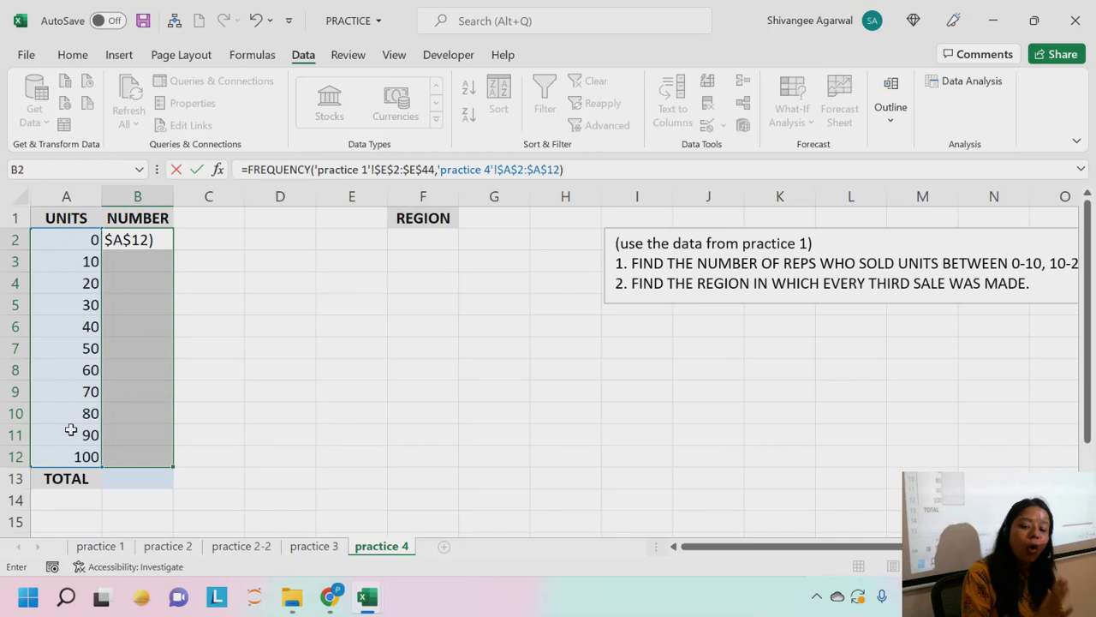
pyautogui.hotkey('ctrl', 'shift', 'Return')
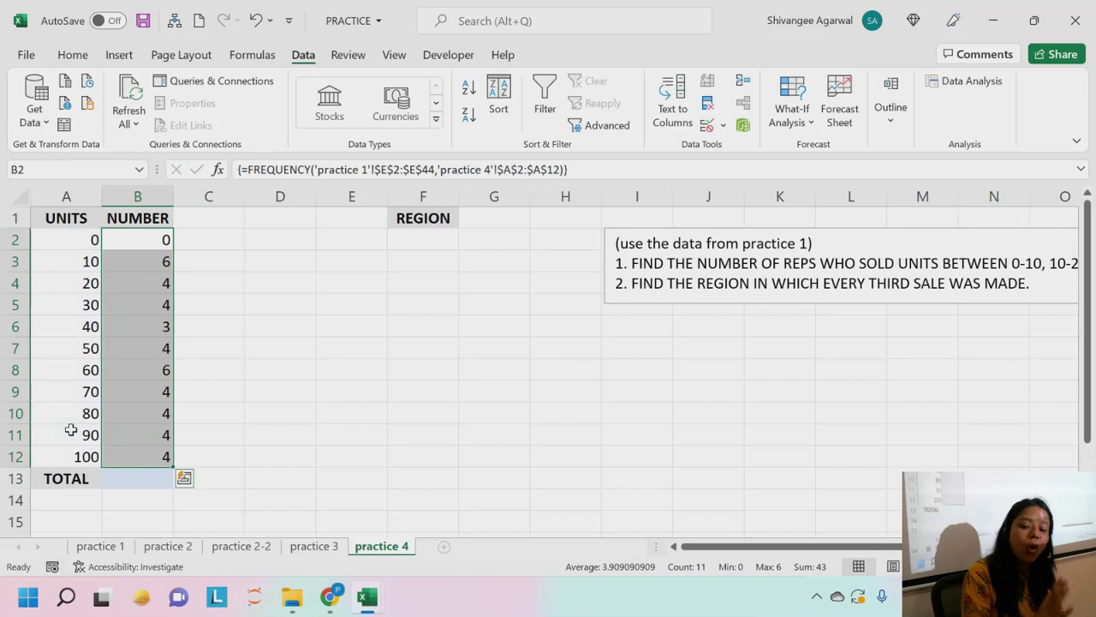
# AutoSum B2:B12 into the TOTAL cell B13, giving 43.
pyautogui.press('Down')
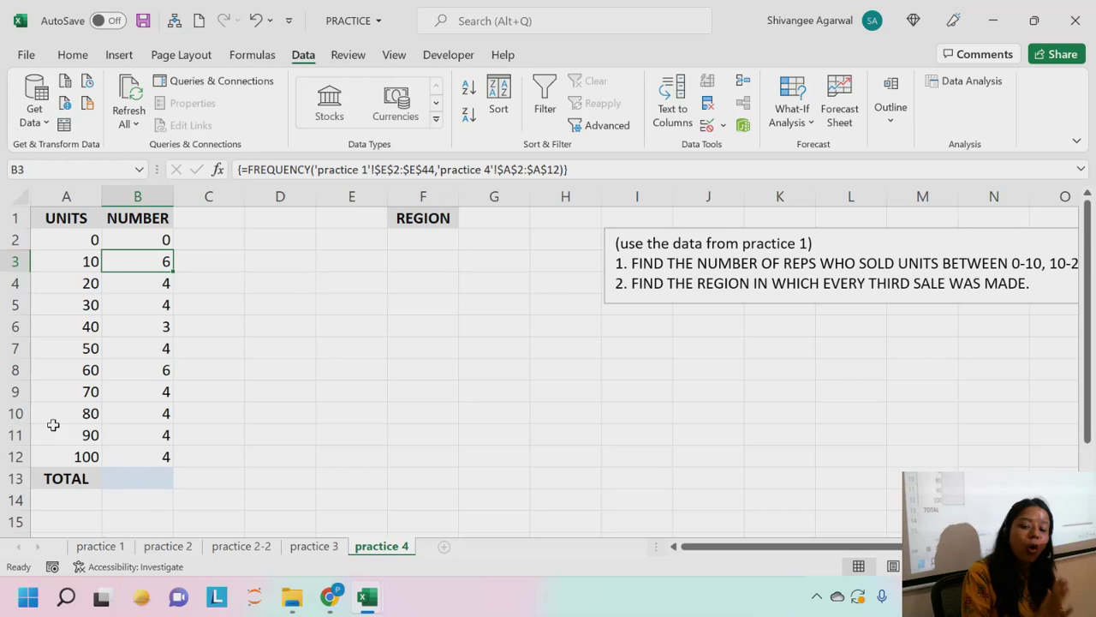
pyautogui.click(117, 479)
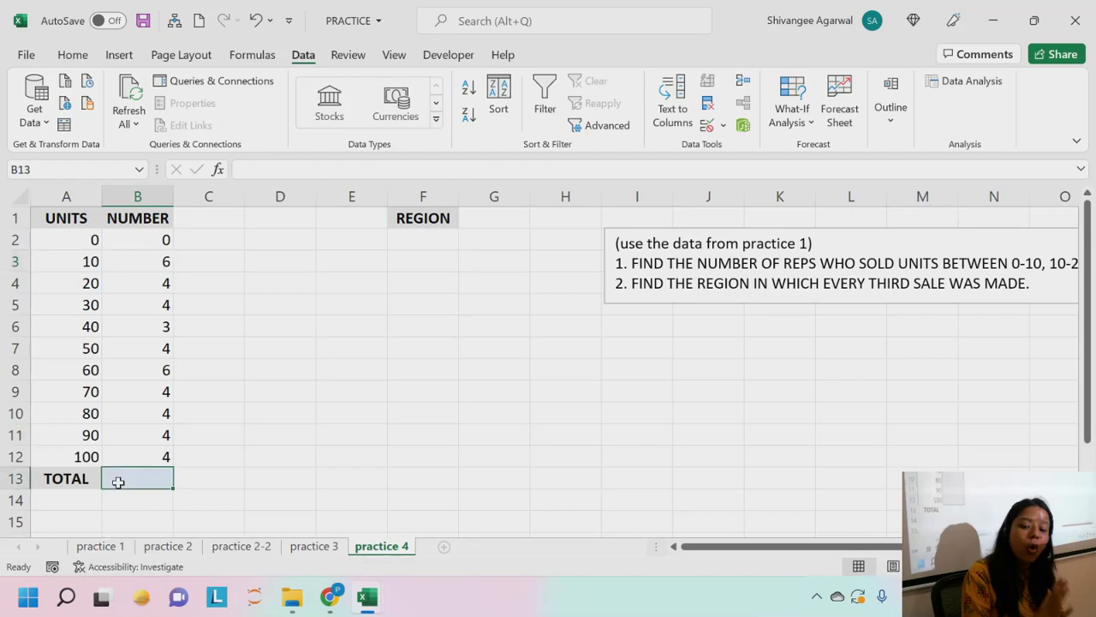
pyautogui.scroll(2, 118, 482)
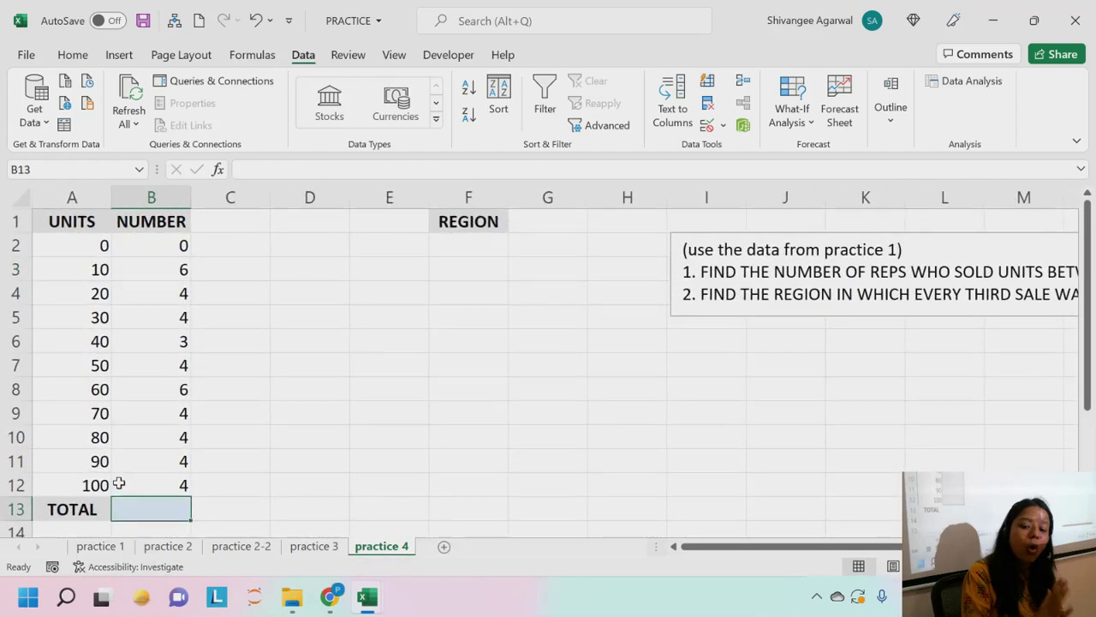
pyautogui.scroll(1, 118, 484)
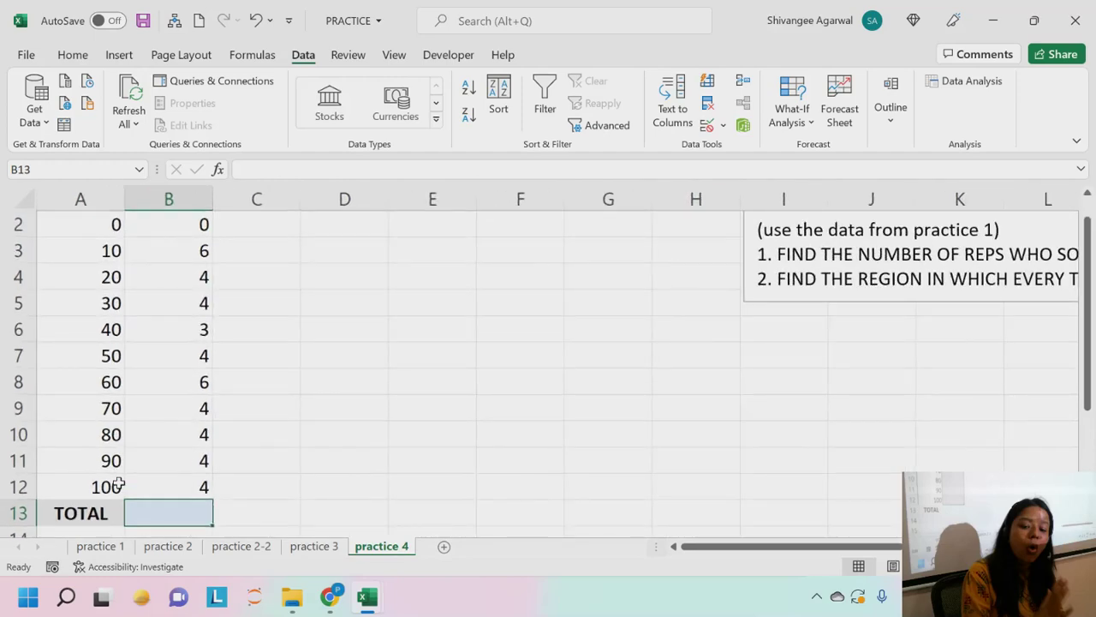
pyautogui.scroll(-2, 164, 367)
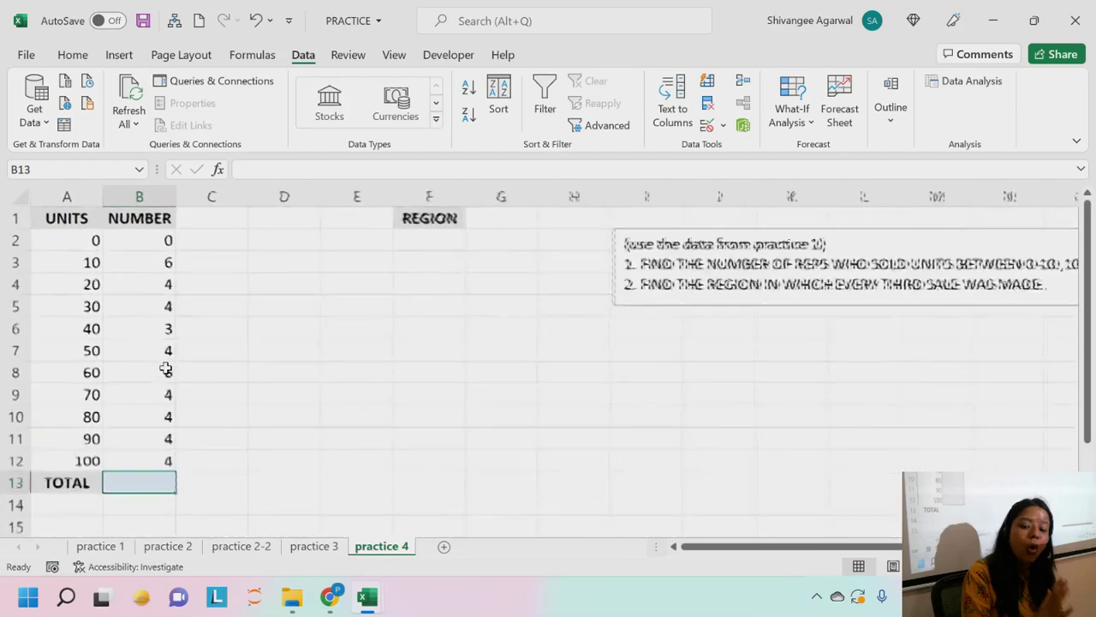
pyautogui.hotkey('alt', '=')
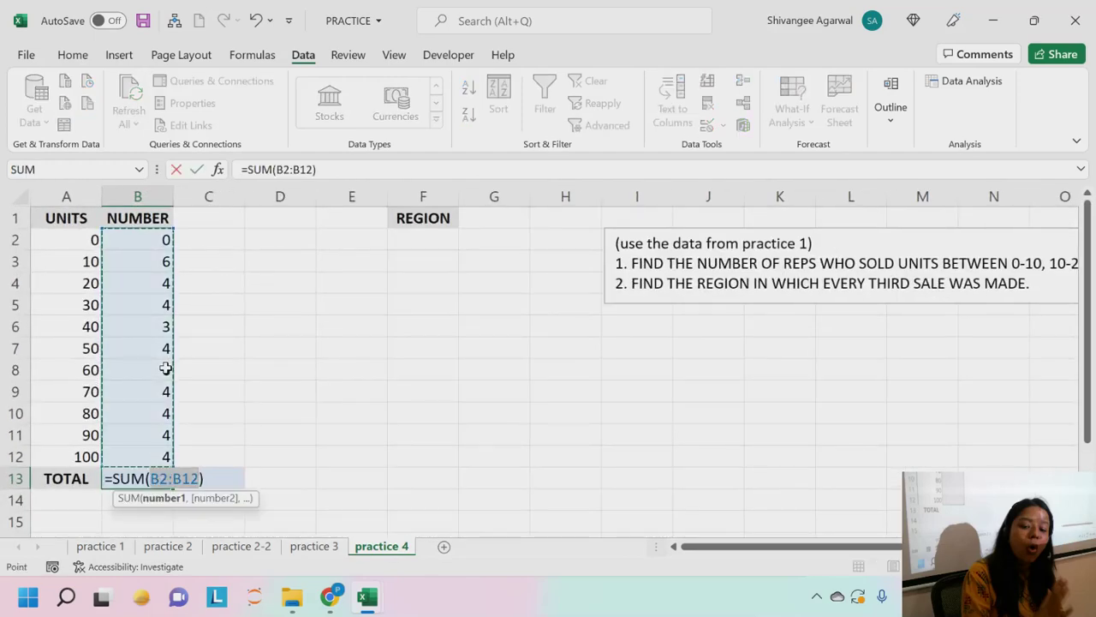
pyautogui.press('Return')
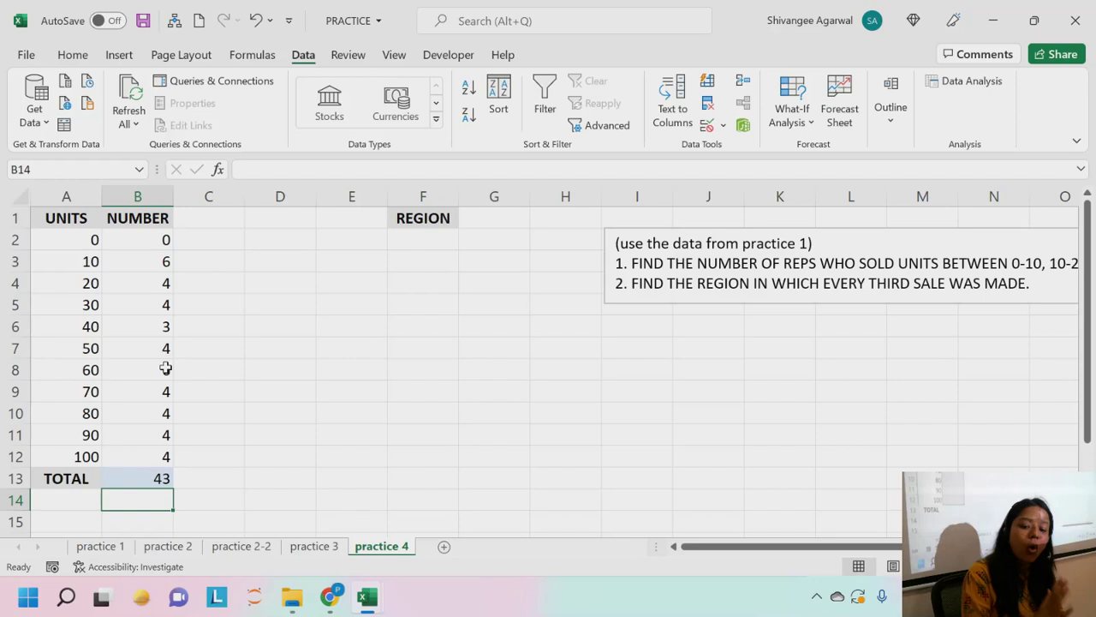
# Inspect practice 3's break-even values and the Total Revenue and Variable Cost formulas.
pyautogui.click(333, 552)
pyautogui.moveTo(158, 238); pyautogui.dragTo(180, 355)
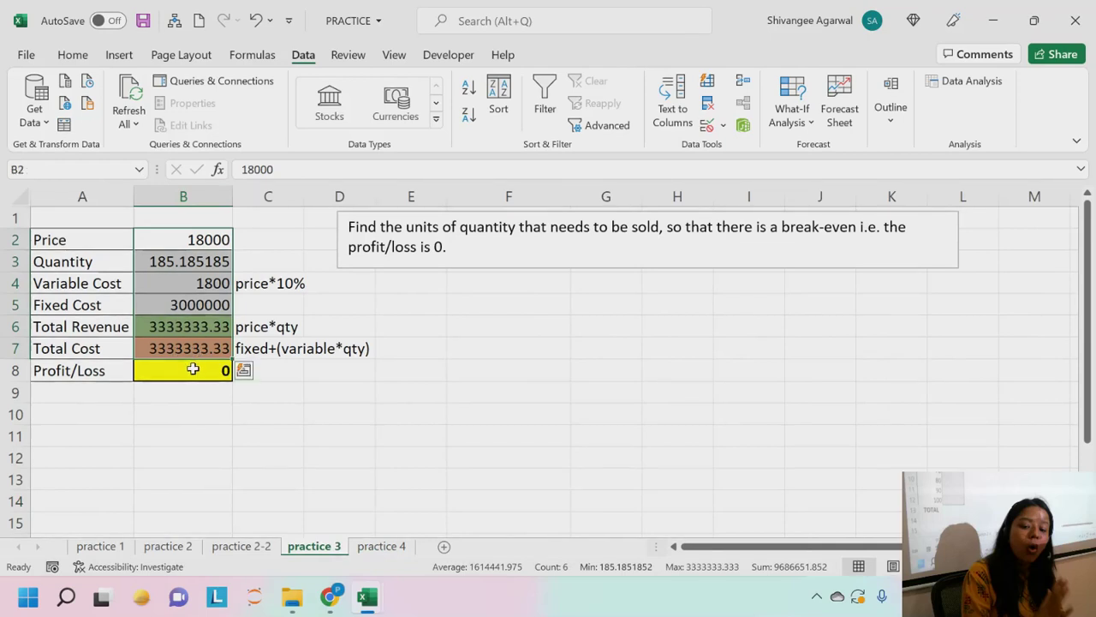
pyautogui.click(171, 334)
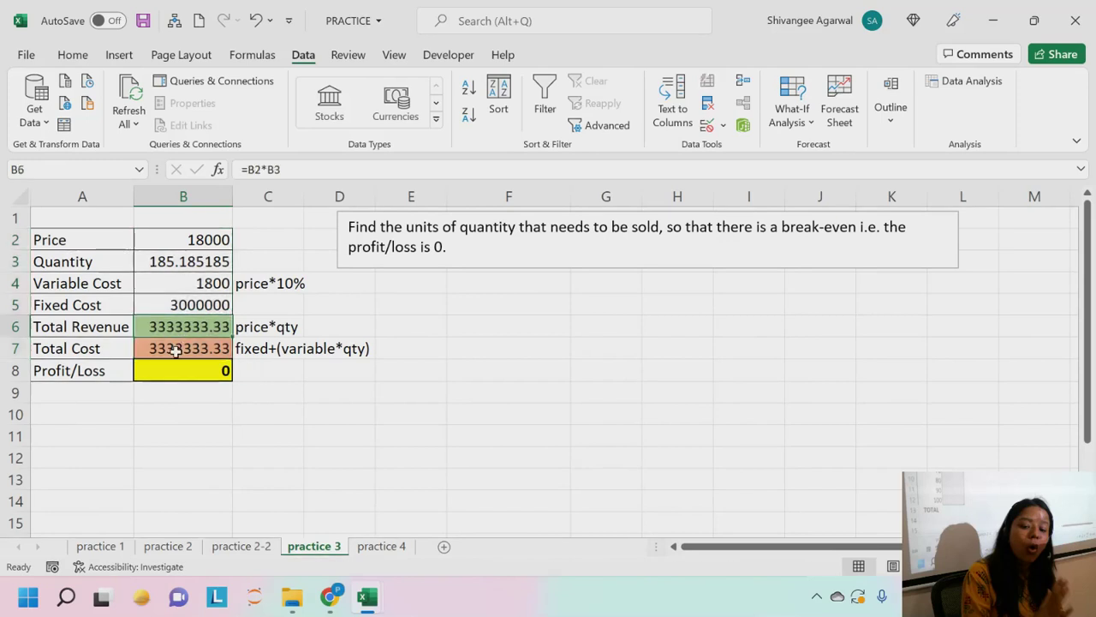
pyautogui.click(182, 284)
pyautogui.doubleClick(182, 283)
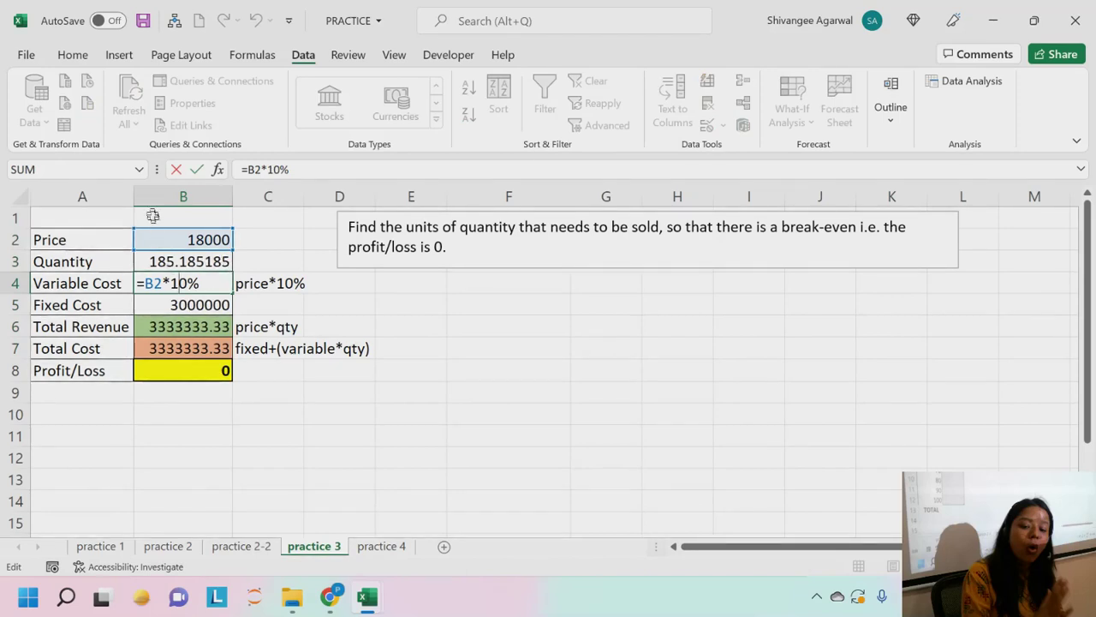
pyautogui.click(202, 307)
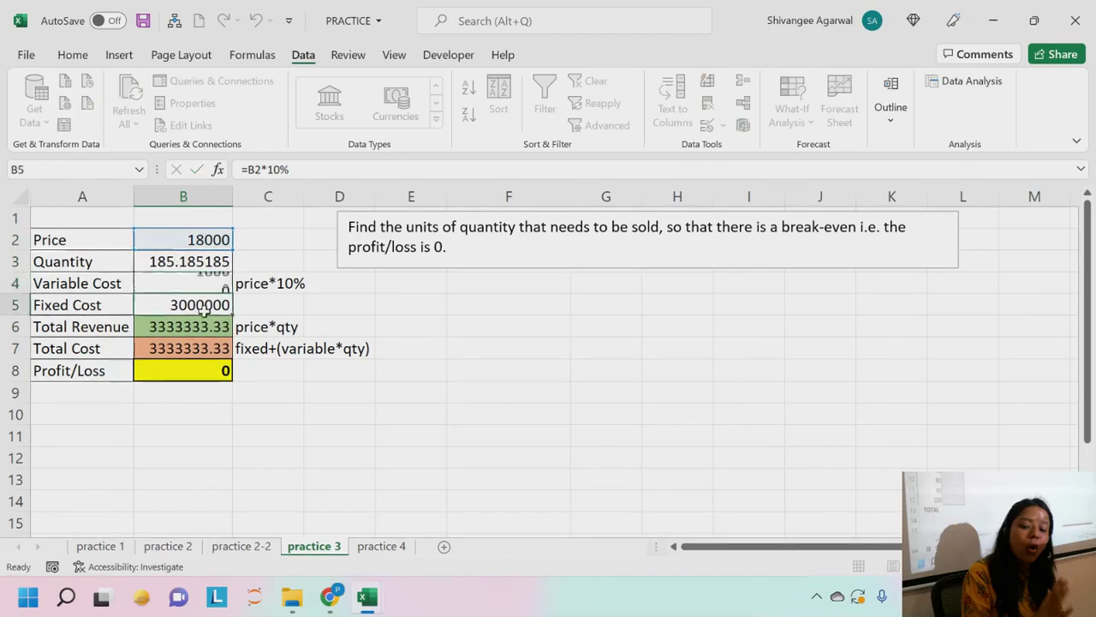
# Check the Fixed Cost, Total Revenue and Total Cost cells, then return to practice 4.
pyautogui.doubleClick(192, 305)
pyautogui.click(187, 326)
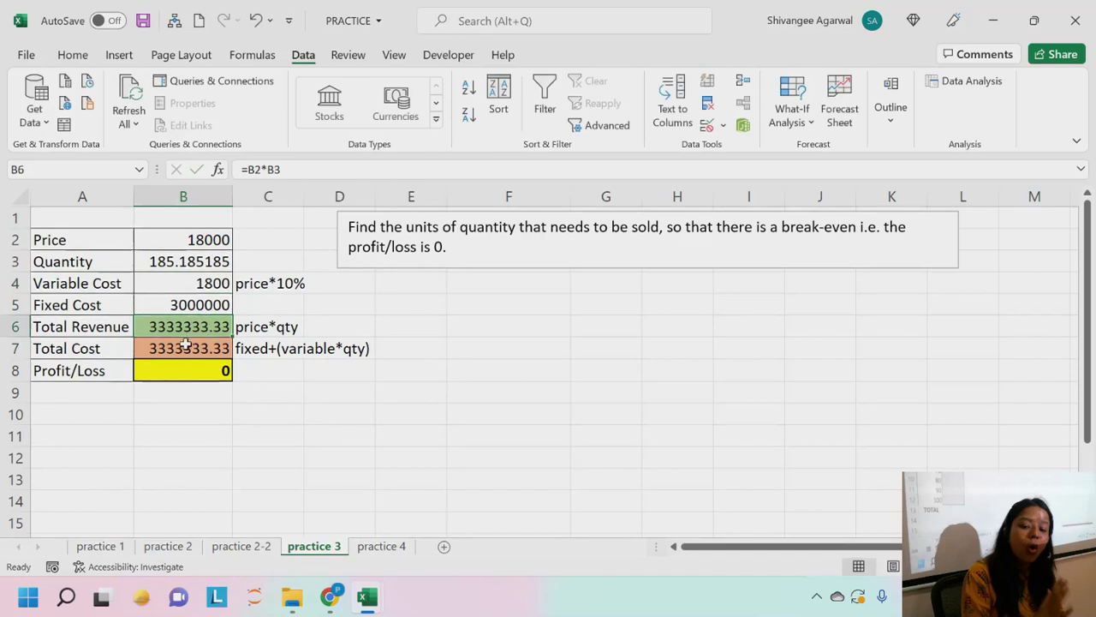
pyautogui.doubleClick(187, 326)
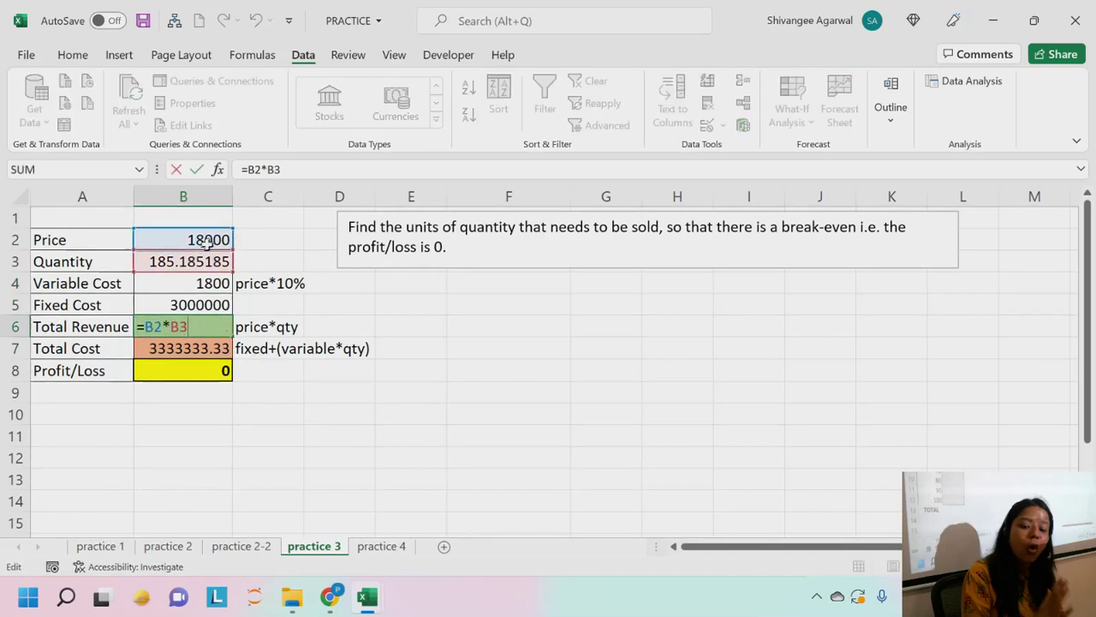
pyautogui.click(169, 345)
pyautogui.doubleClick(169, 346)
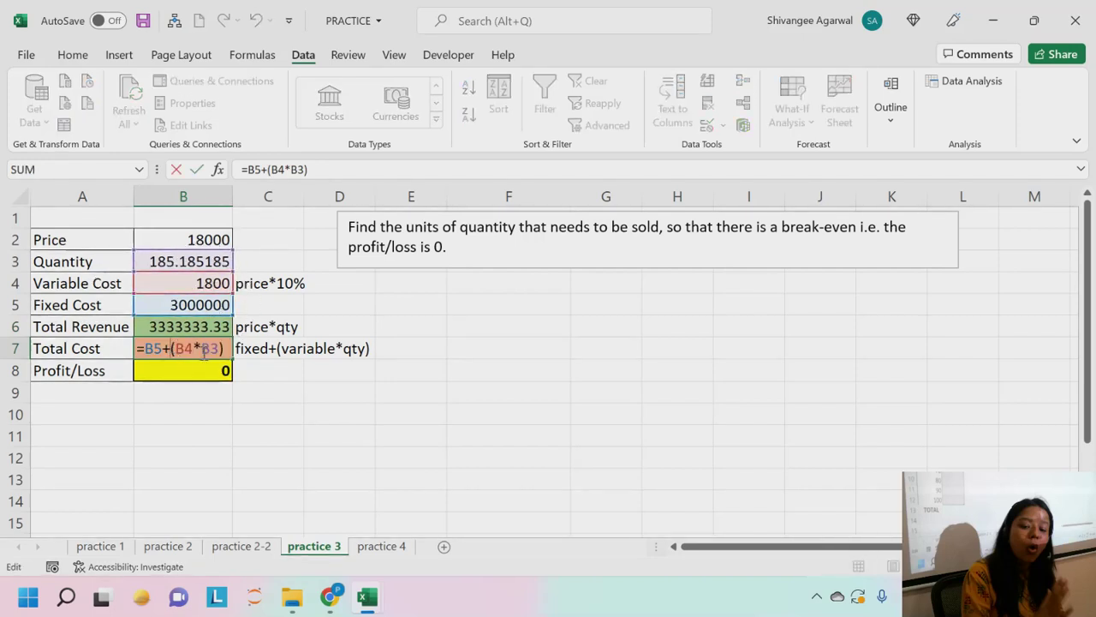
pyautogui.press('Return')
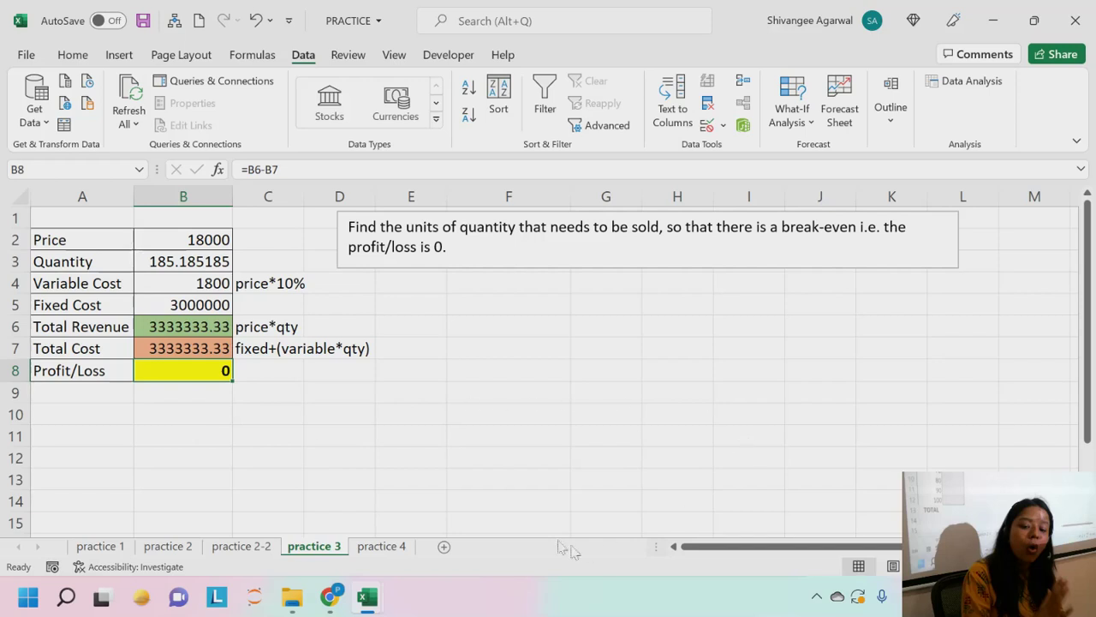
pyautogui.click(388, 547)
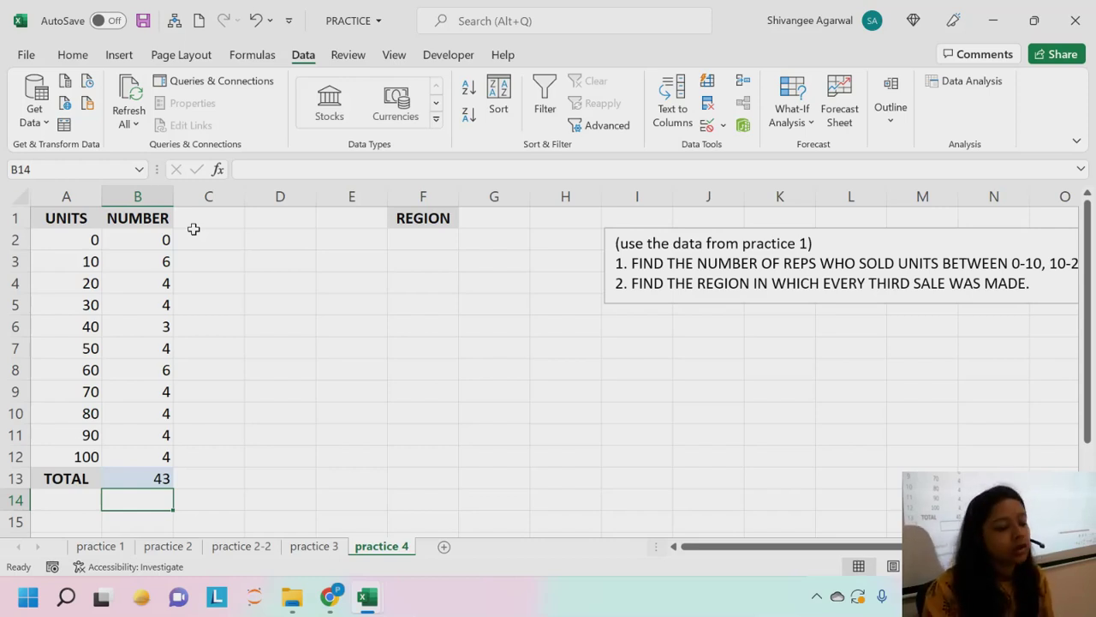
pyautogui.moveTo(152, 239); pyautogui.dragTo(160, 460)
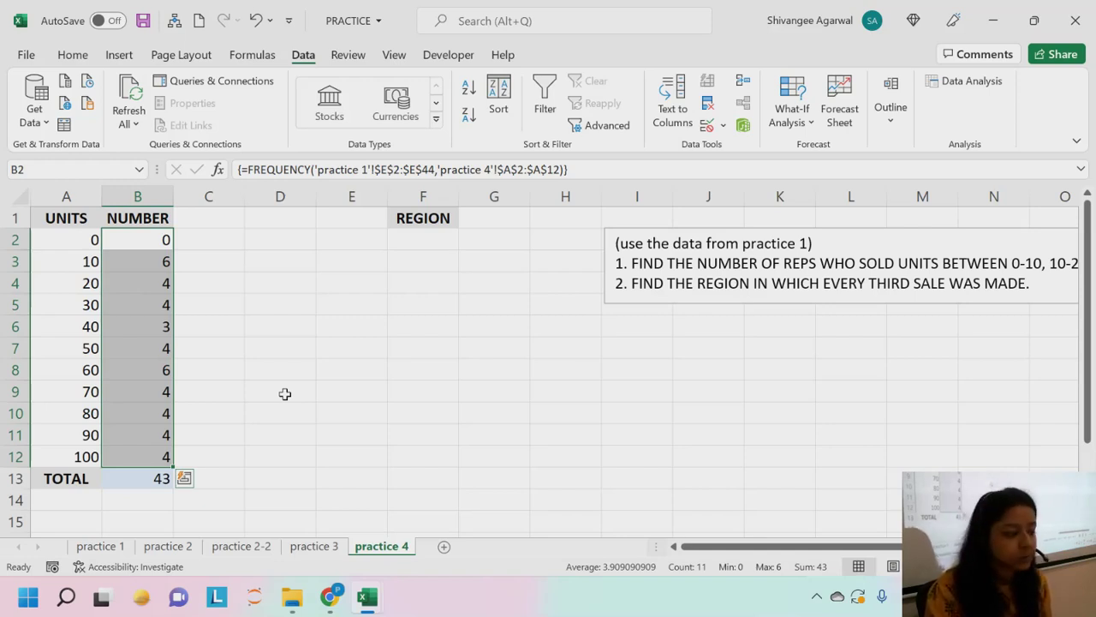
pyautogui.click(216, 234)
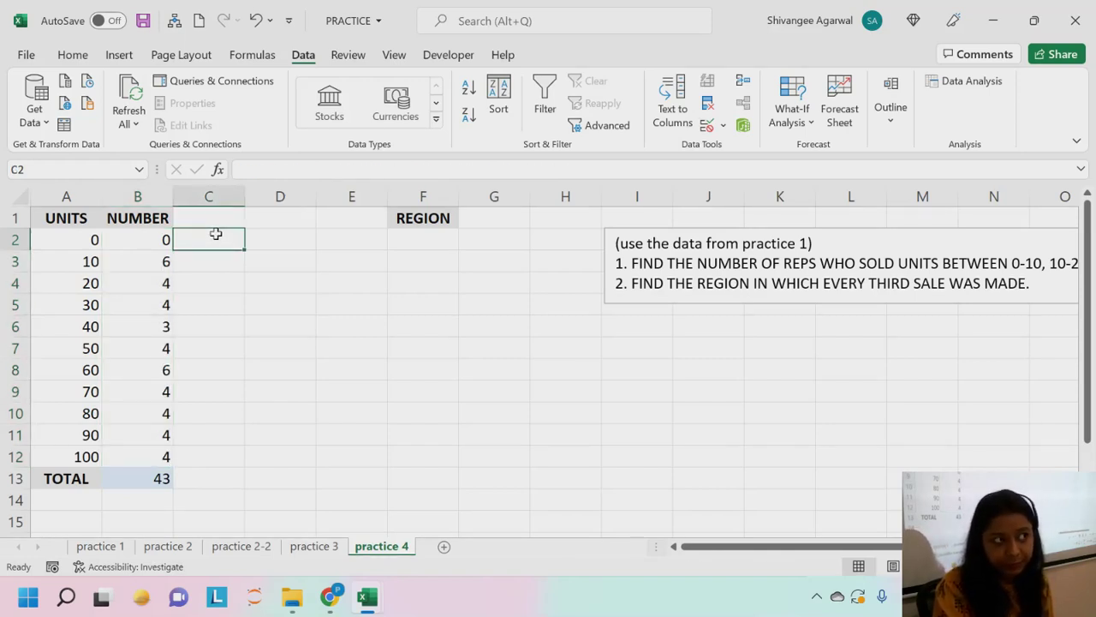
pyautogui.moveTo(216, 234); pyautogui.dragTo(210, 458)
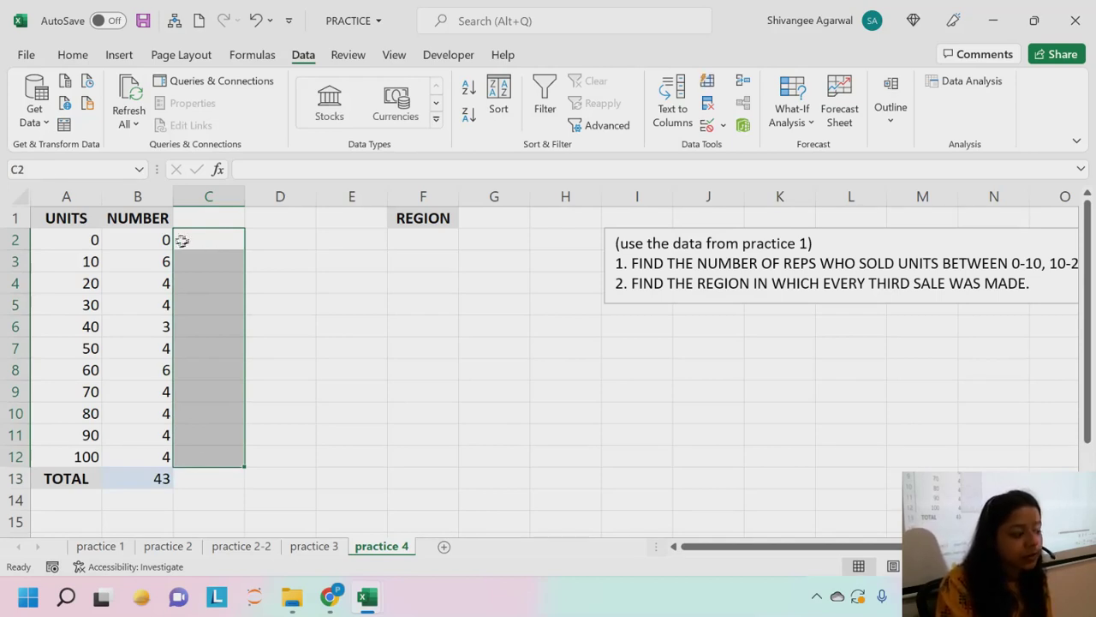
pyautogui.moveTo(210, 239); pyautogui.dragTo(204, 457)
pyautogui.click(249, 169)
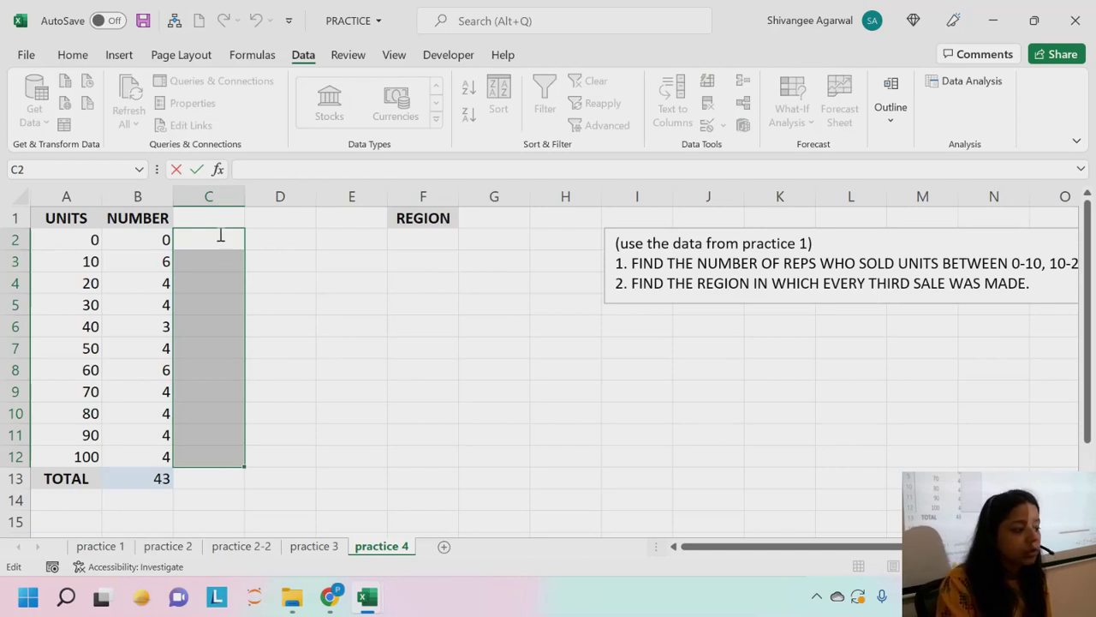
pyautogui.click(276, 239)
pyautogui.moveTo(220, 238); pyautogui.dragTo(223, 460)
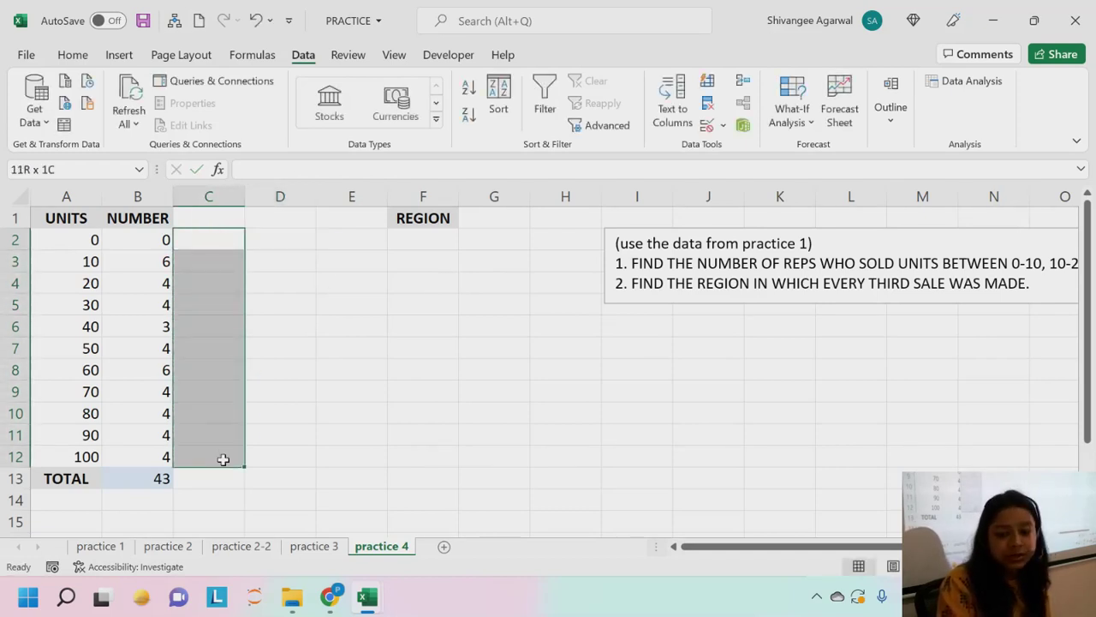
pyautogui.click(265, 172)
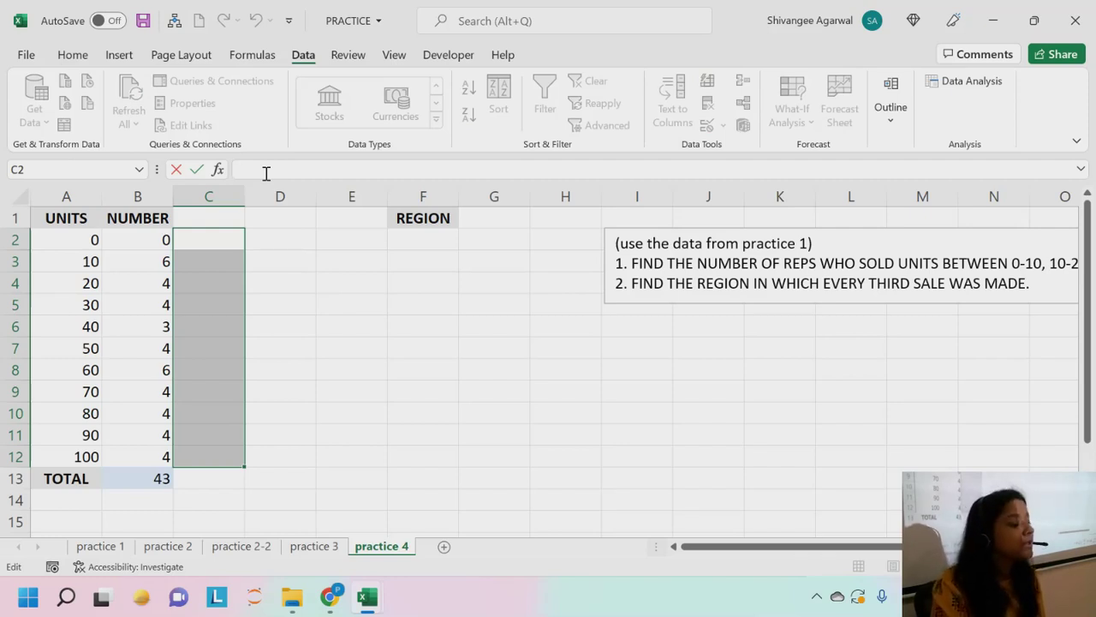
pyautogui.click(266, 241)
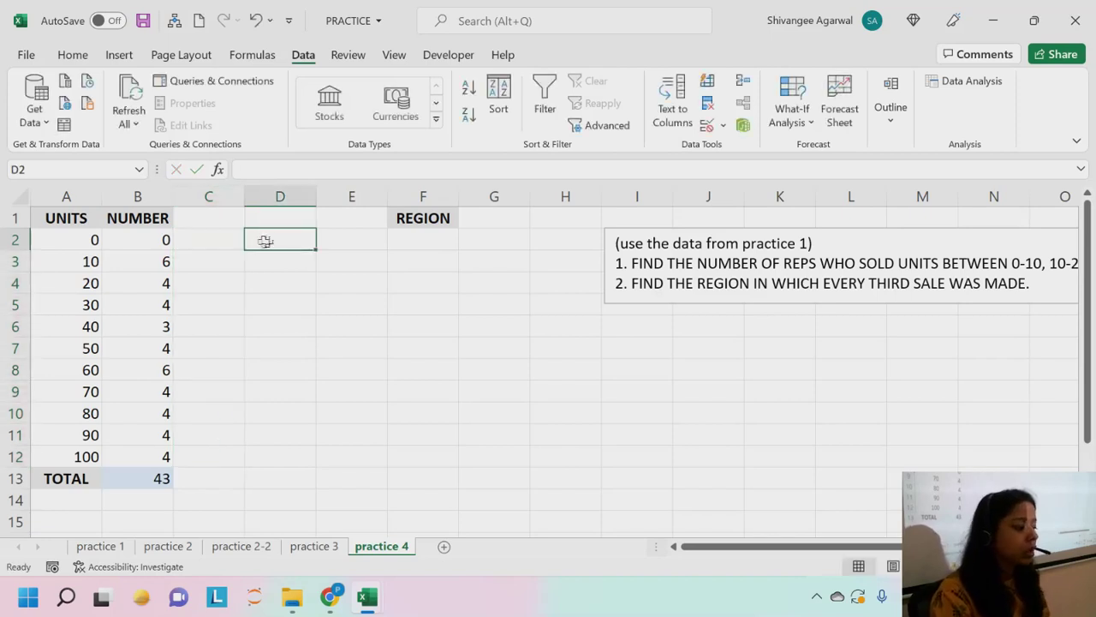
pyautogui.click(234, 232)
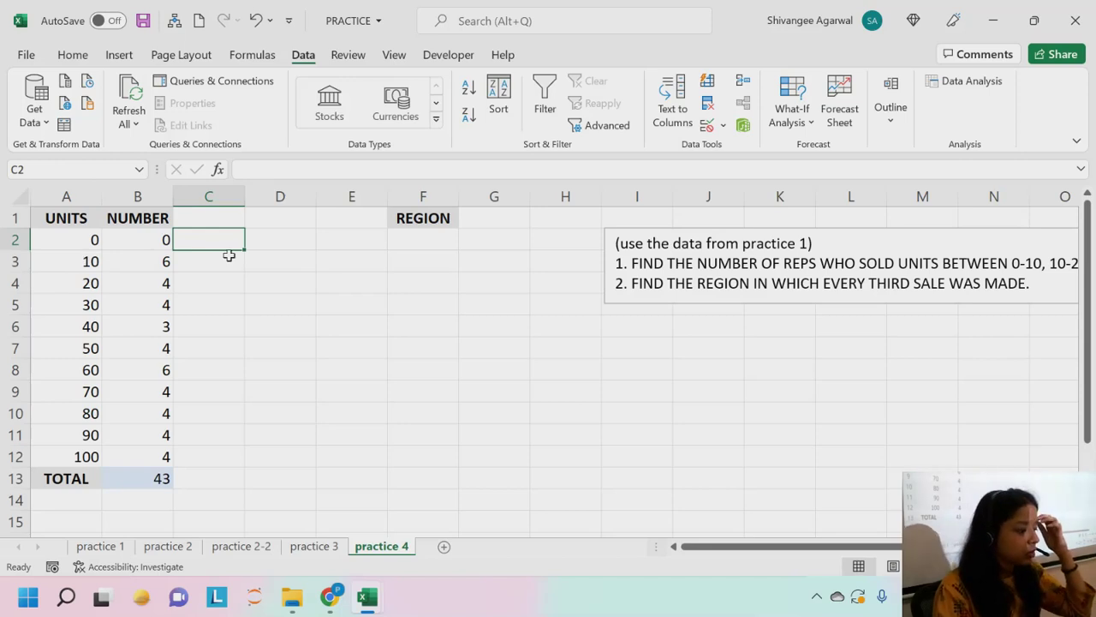
pyautogui.press('Down')
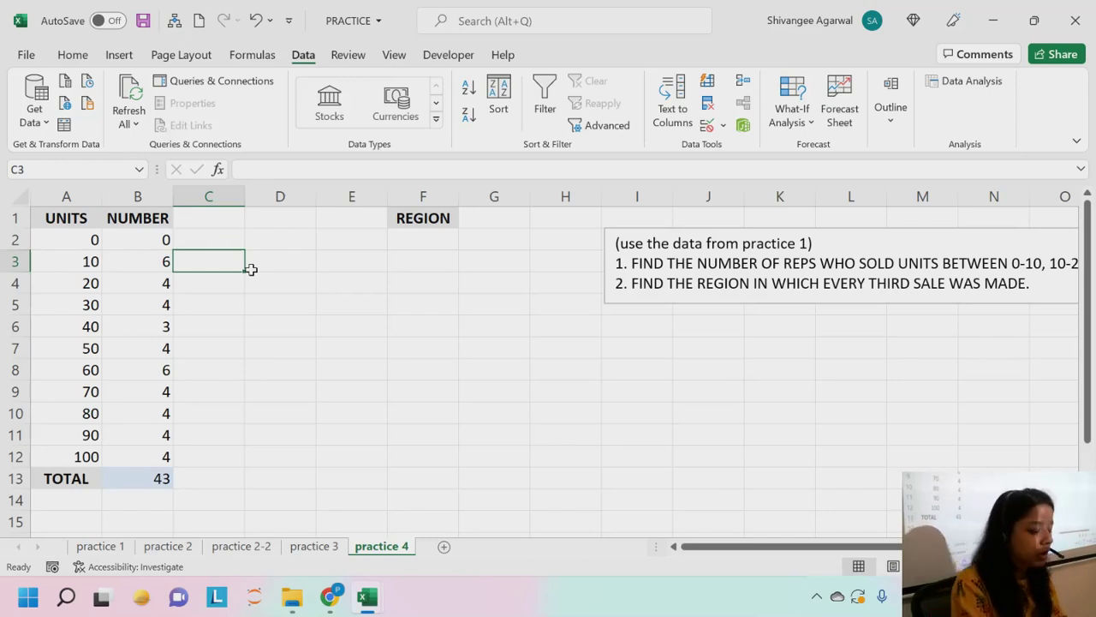
# Start C3's =COUNTIFS with range 'practice 1'!$E$2:$E$44 and criterion ">=" bin A2.
pyautogui.write('=COUNTI')
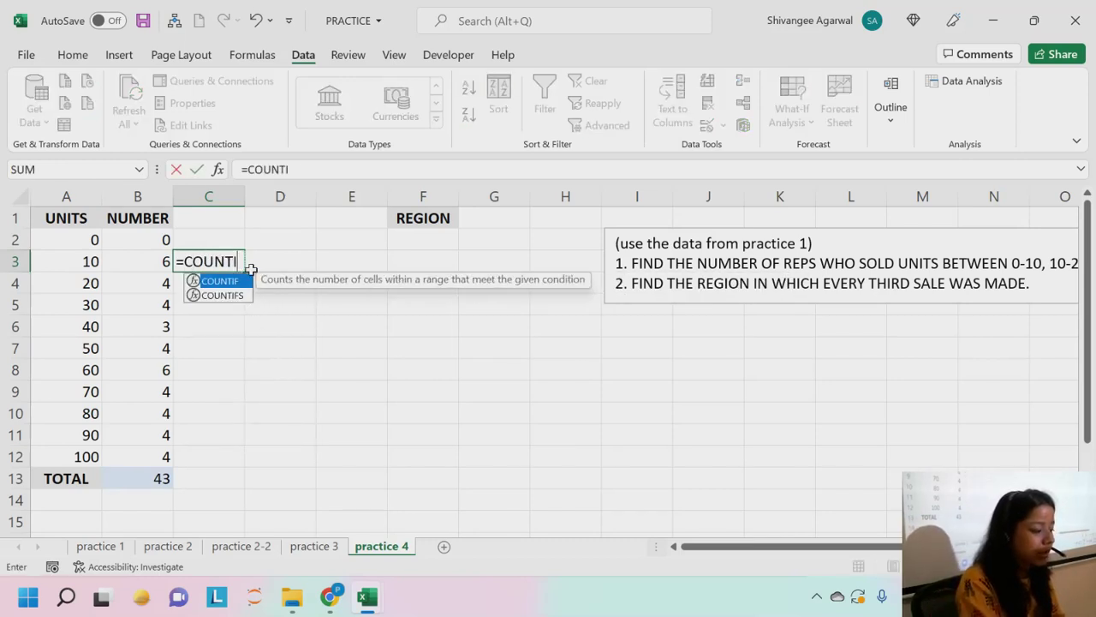
pyautogui.write('FS(')
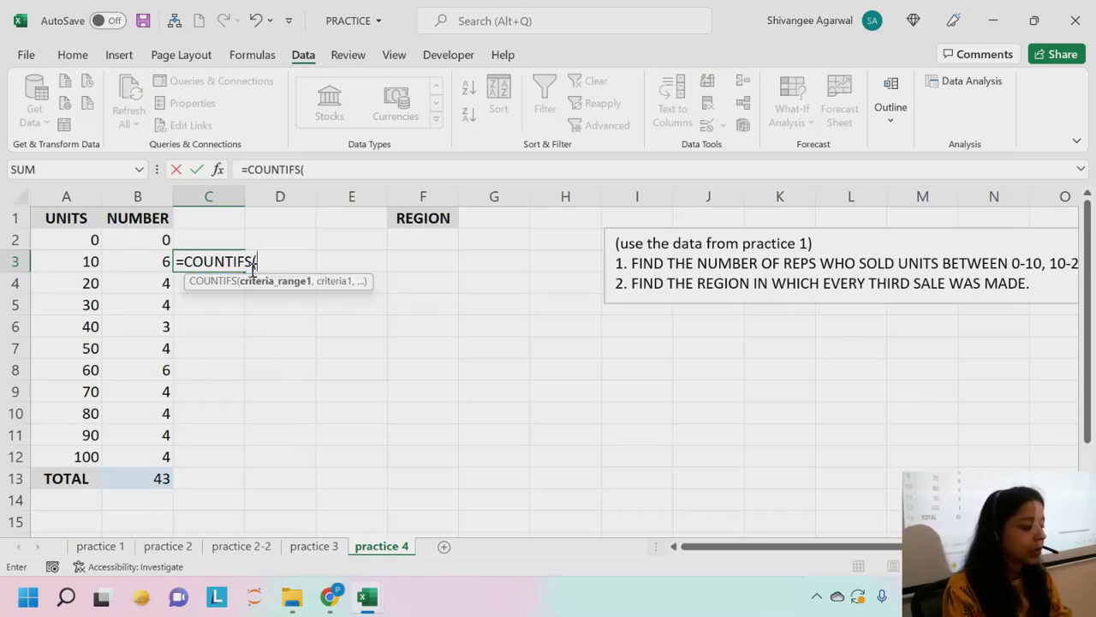
pyautogui.click(122, 550)
pyautogui.scroll(6, 343, 252)
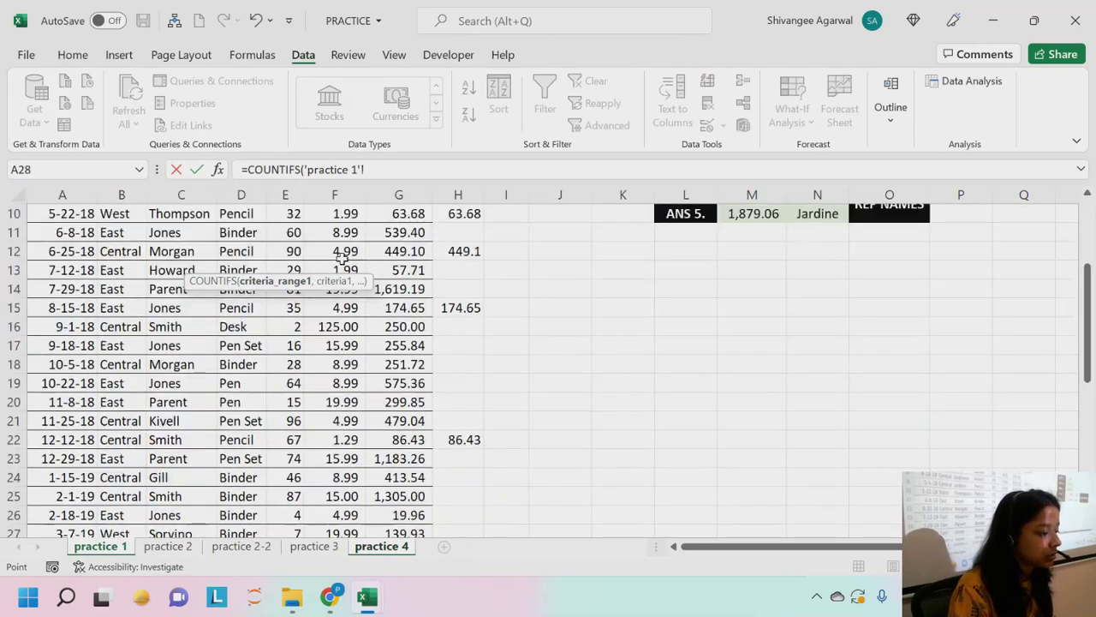
pyautogui.scroll(3, 342, 258)
pyautogui.click(282, 266)
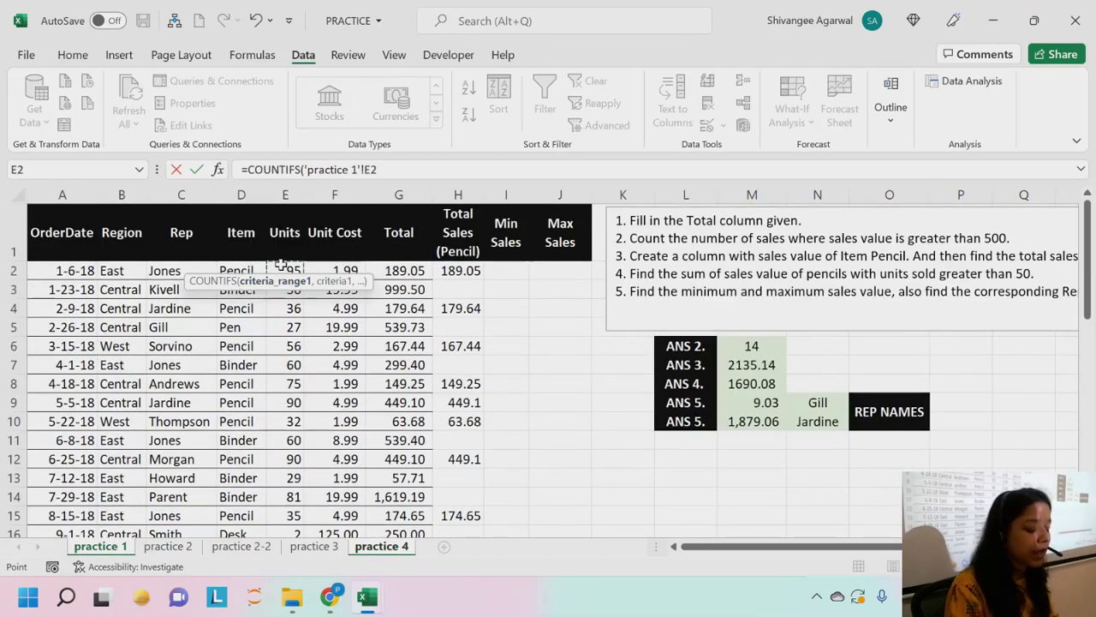
pyautogui.hotkey('ctrl', 'shift', 'Down')
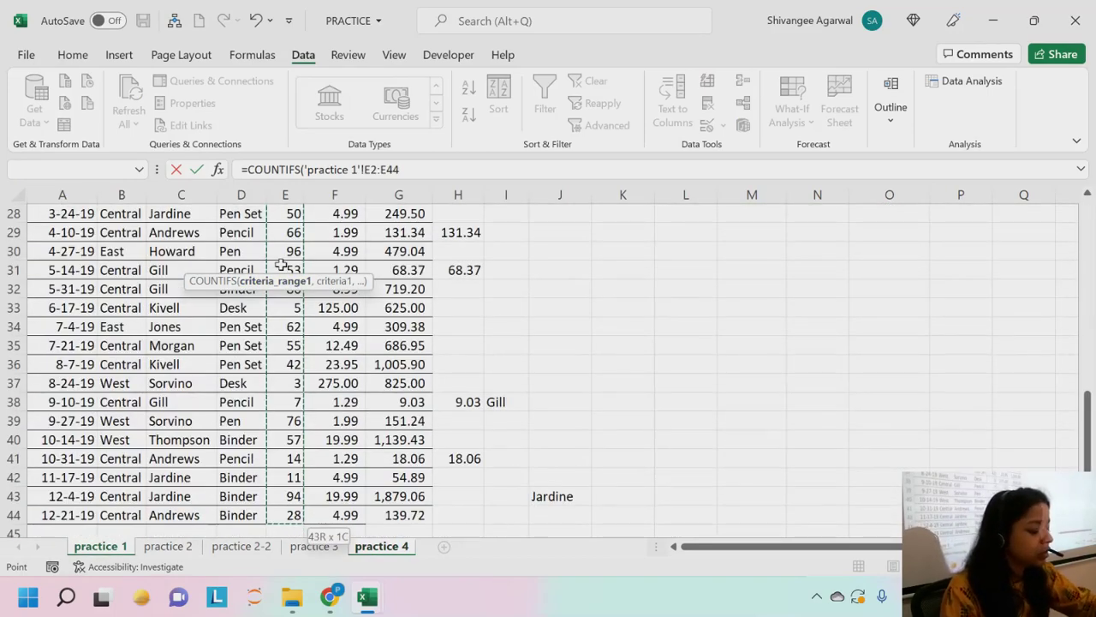
pyautogui.press('F4')
pyautogui.write(',')
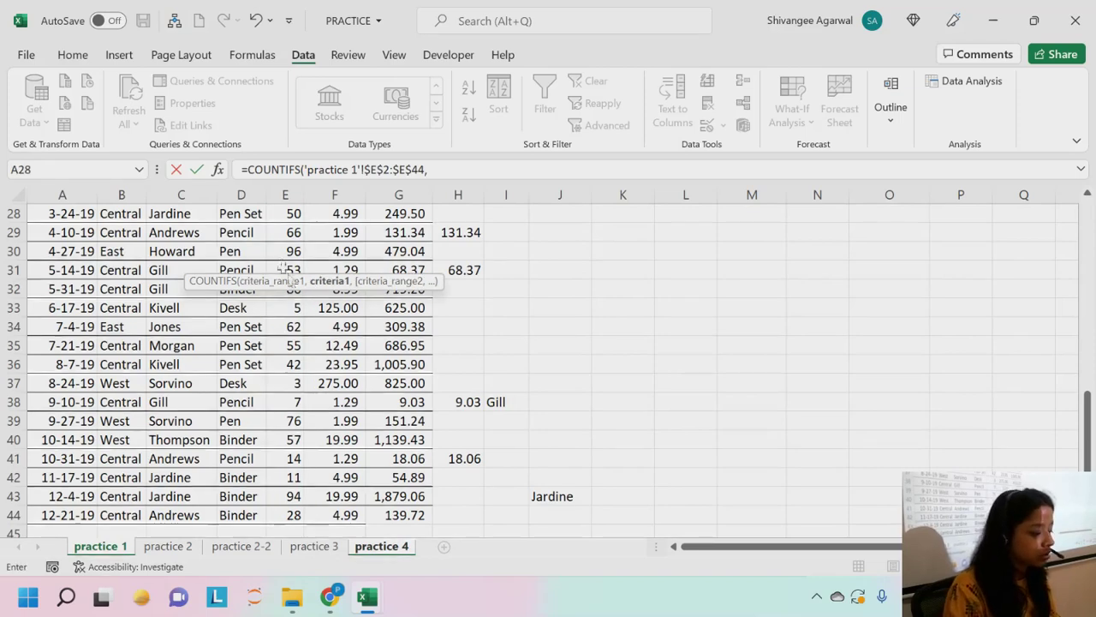
pyautogui.click(379, 547)
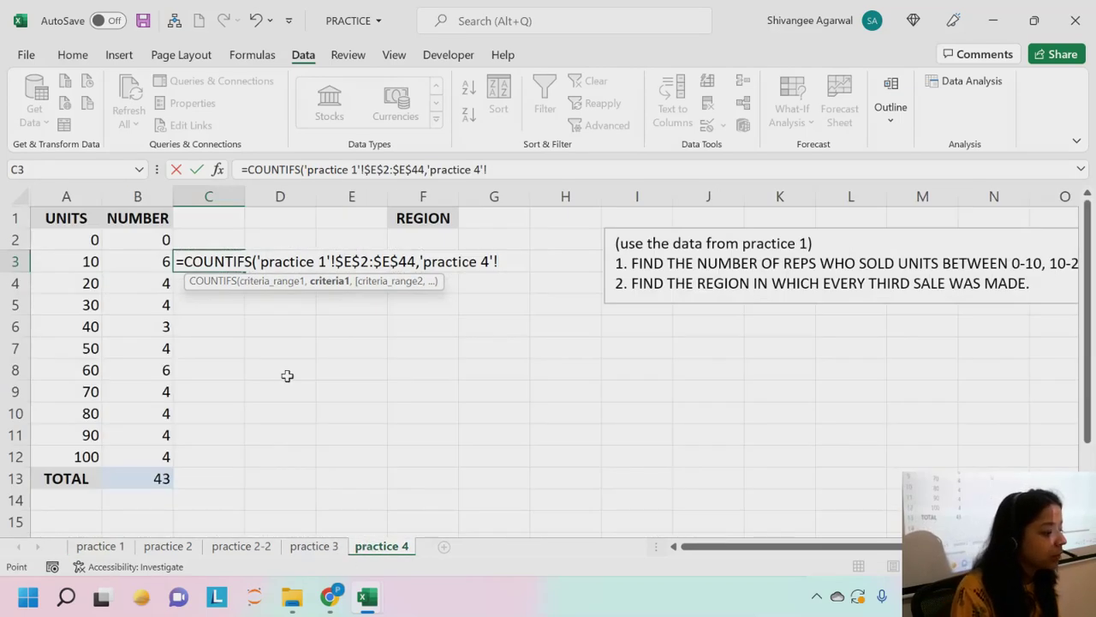
pyautogui.press('BackSpace')
pyautogui.press('BackSpace')
pyautogui.press('BackSpace')
pyautogui.press('BackSpace')
pyautogui.press('BackSpace')
pyautogui.press('BackSpace')
pyautogui.press('BackSpace')
pyautogui.press('BackSpace')
pyautogui.press('BackSpace')
pyautogui.press('BackSpace')
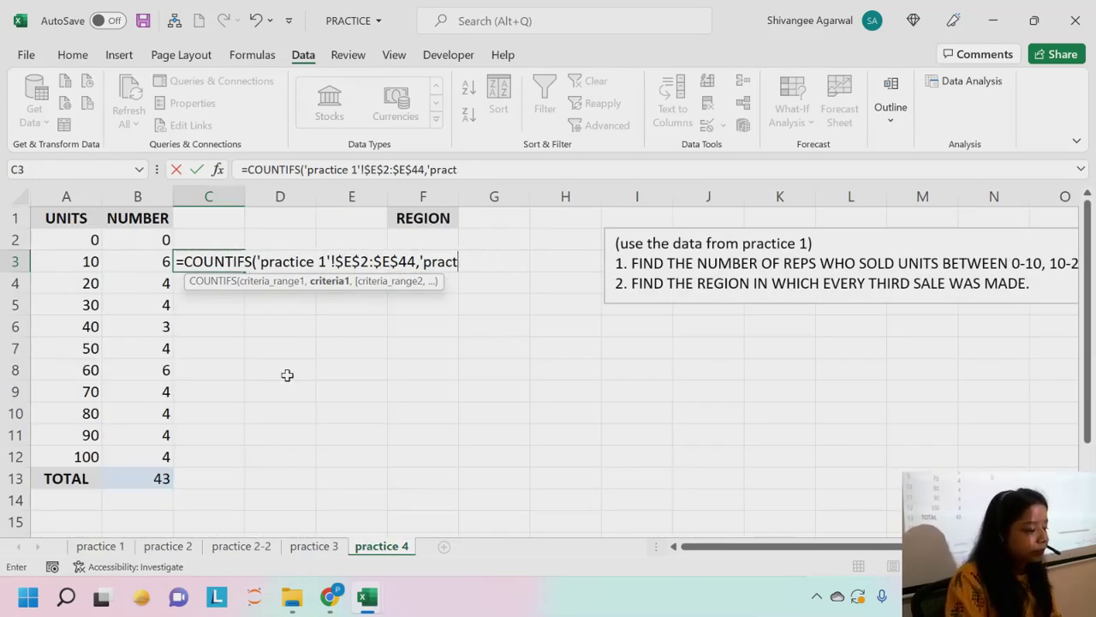
pyautogui.press('BackSpace')
pyautogui.press('BackSpace')
pyautogui.press('BackSpace')
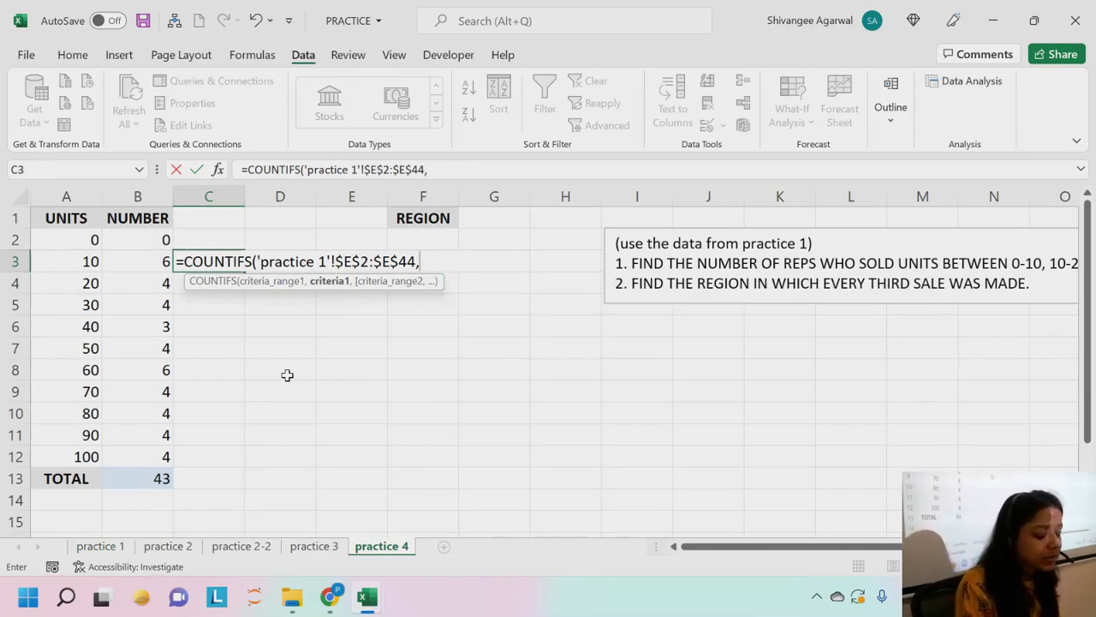
pyautogui.write('">')
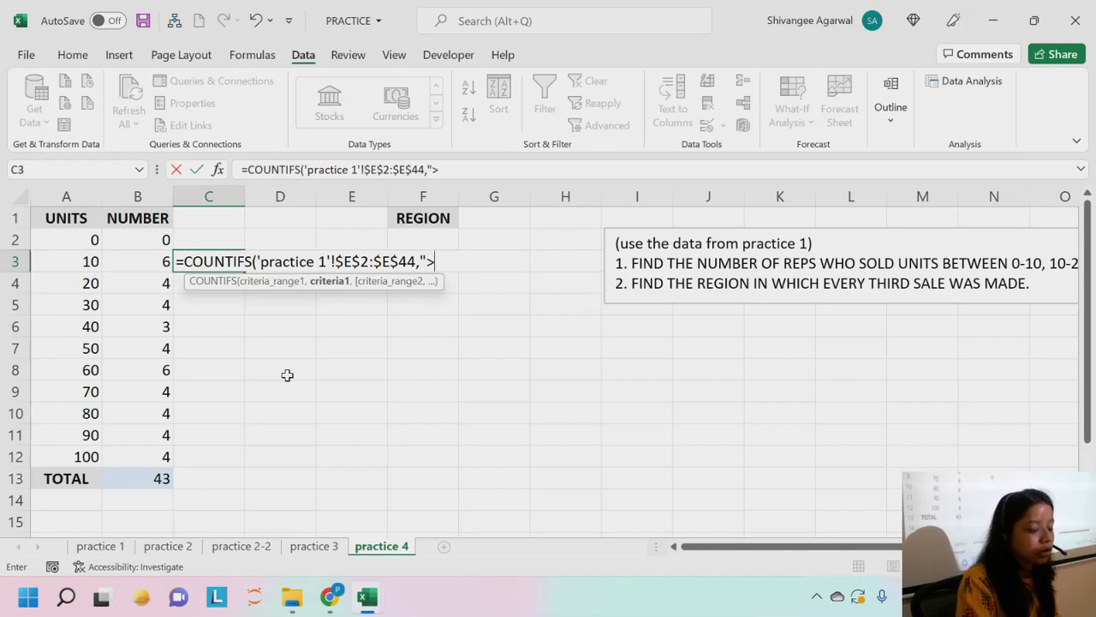
pyautogui.write('=')
pyautogui.click(89, 239)
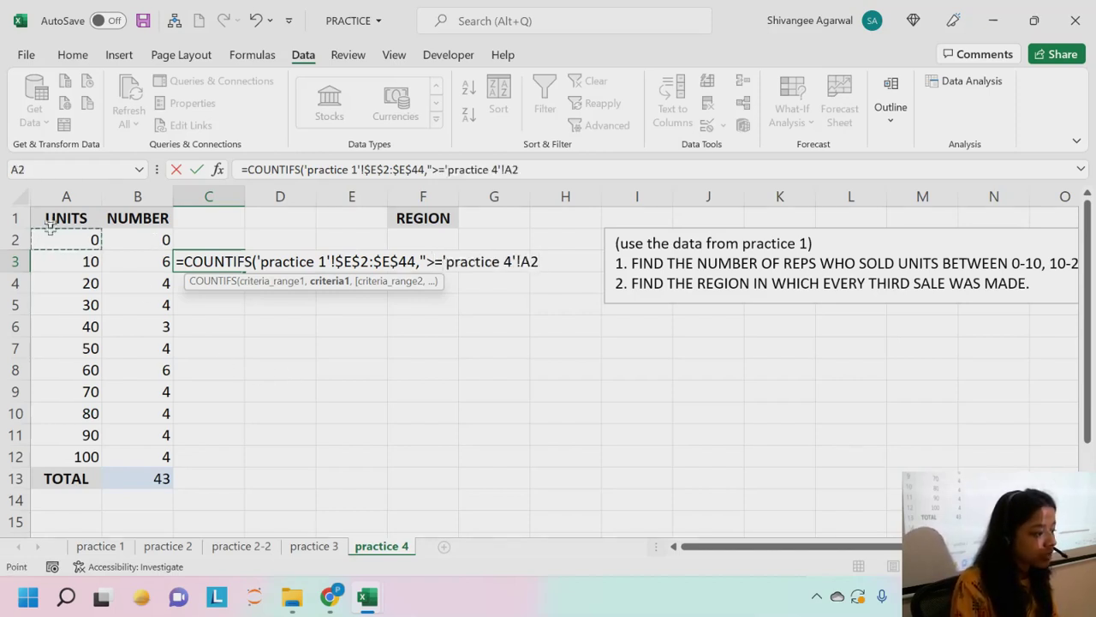
pyautogui.write('"')
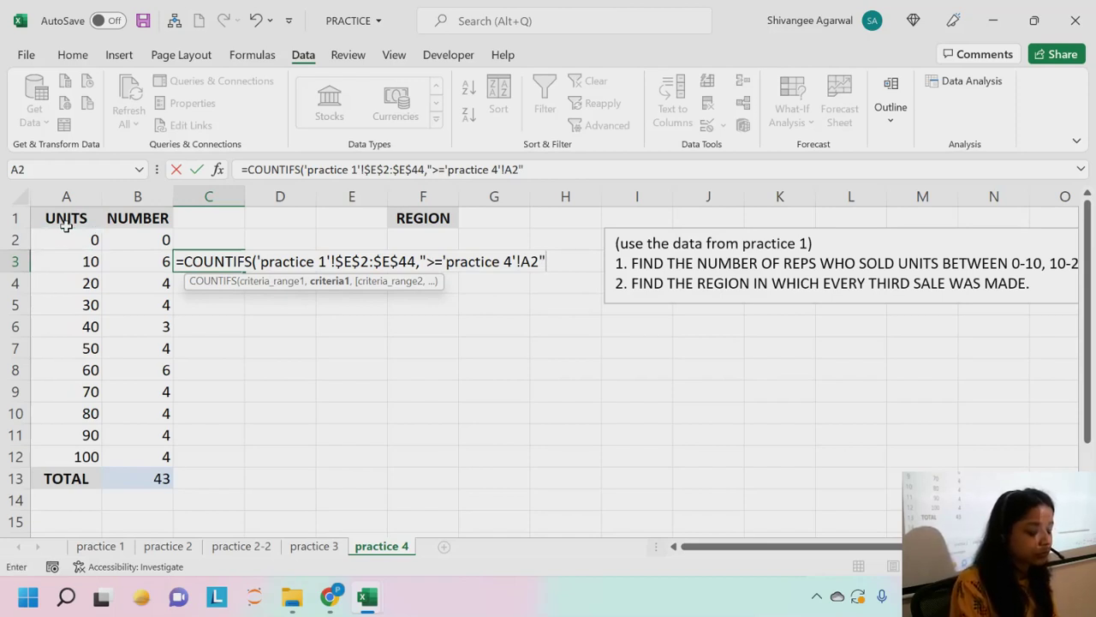
pyautogui.write(',')
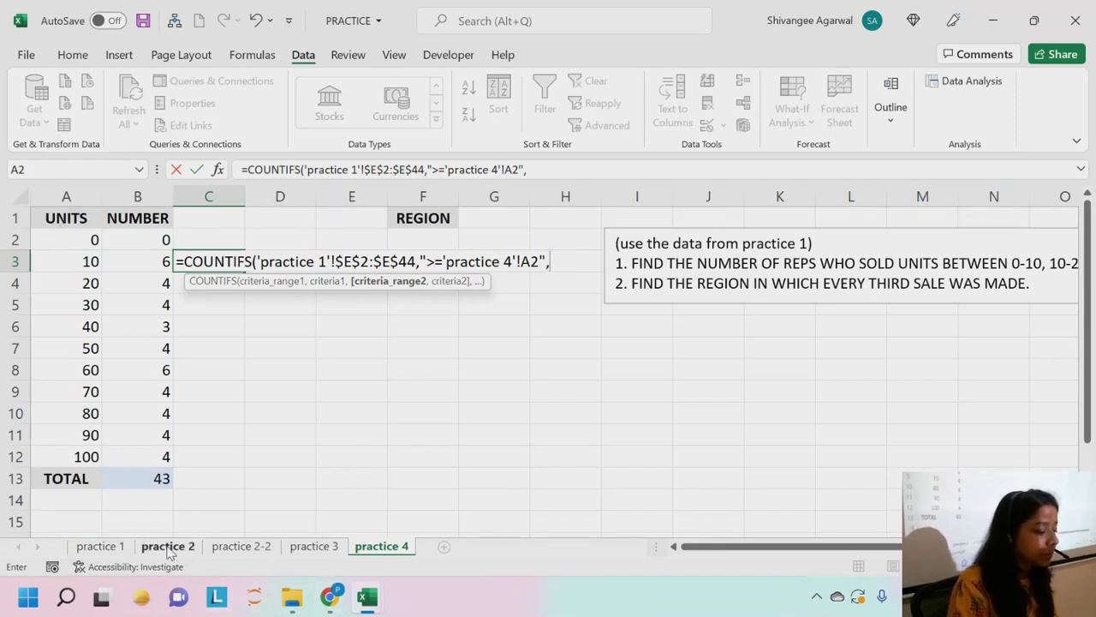
# Add the second range $E$2:$E$44 with criterion "<=" bin A3 and enter the formula.
pyautogui.click(100, 546)
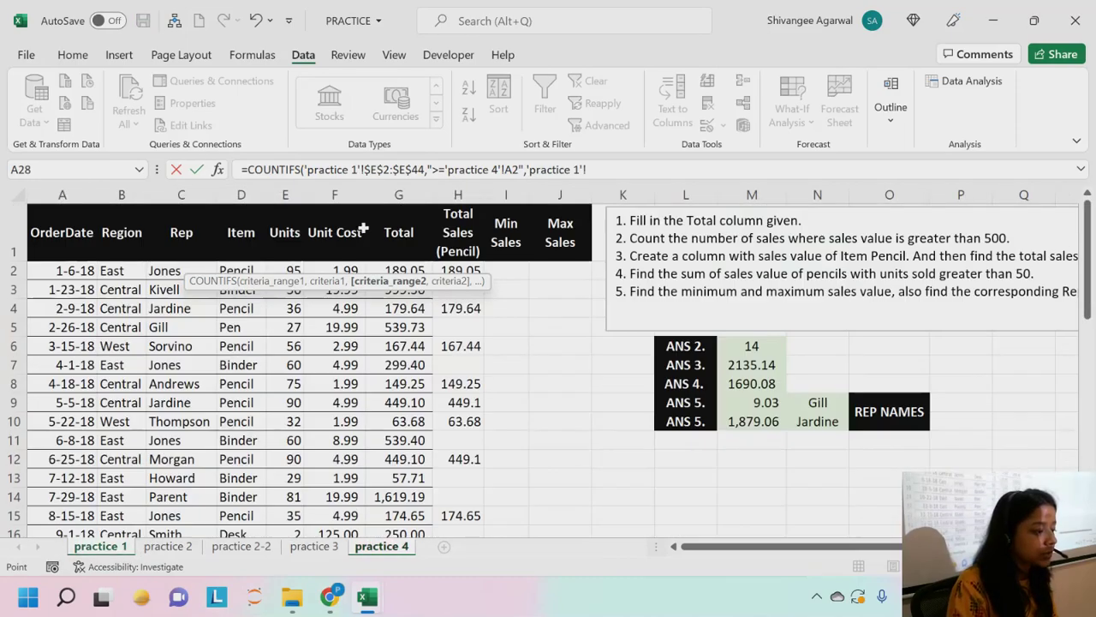
pyautogui.click(278, 270)
pyautogui.hotkey('ctrl', 'shift', 'Down')
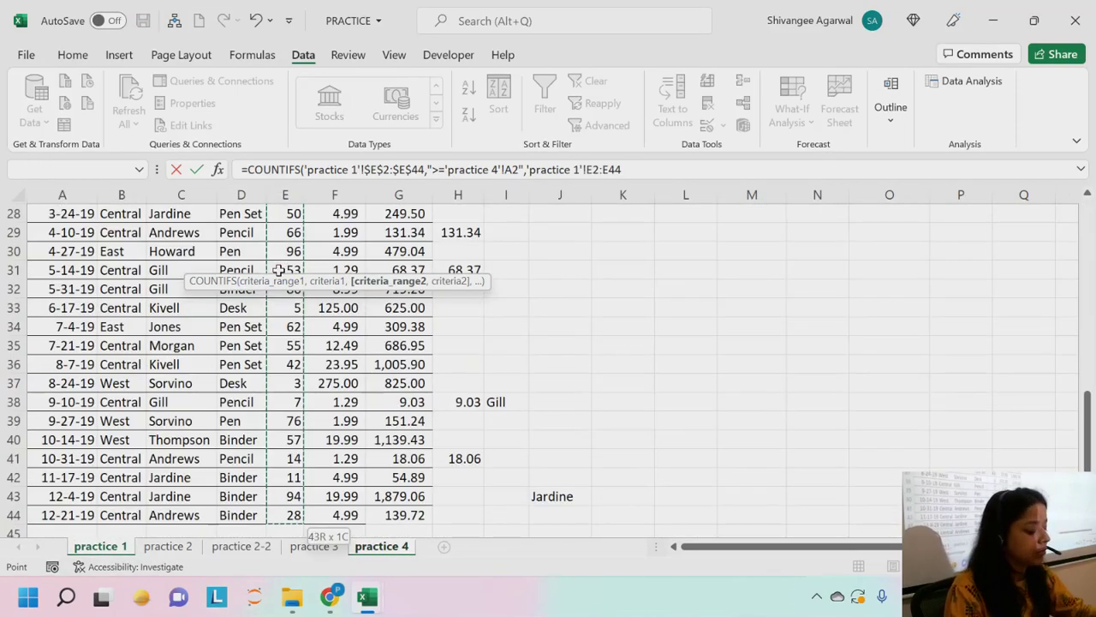
pyautogui.press('F4')
pyautogui.write(",'practice 4'!")
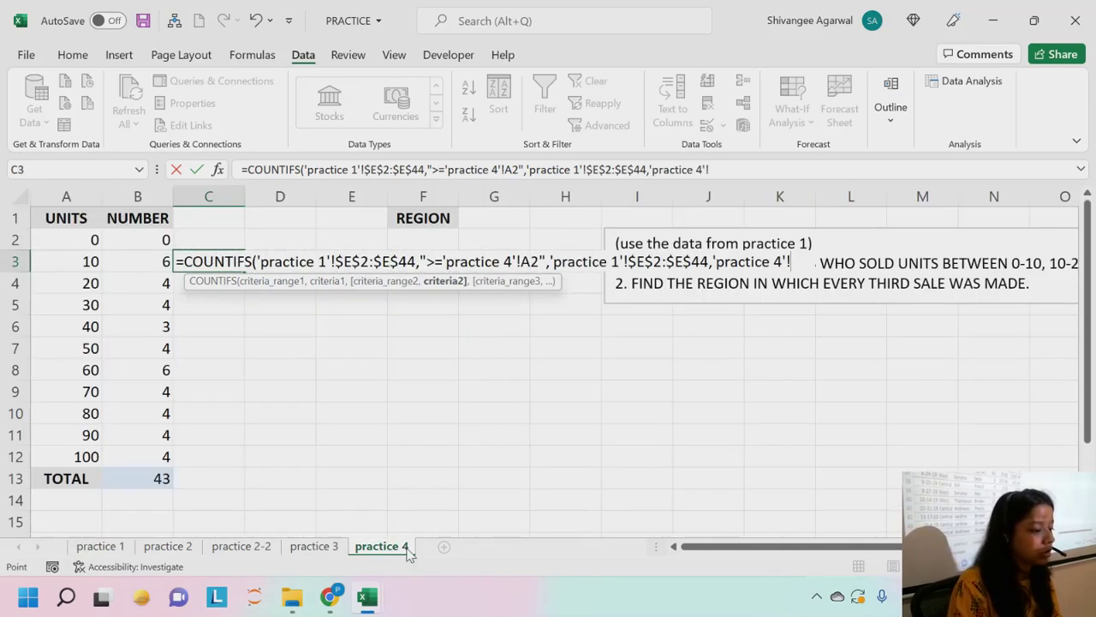
pyautogui.click(411, 551)
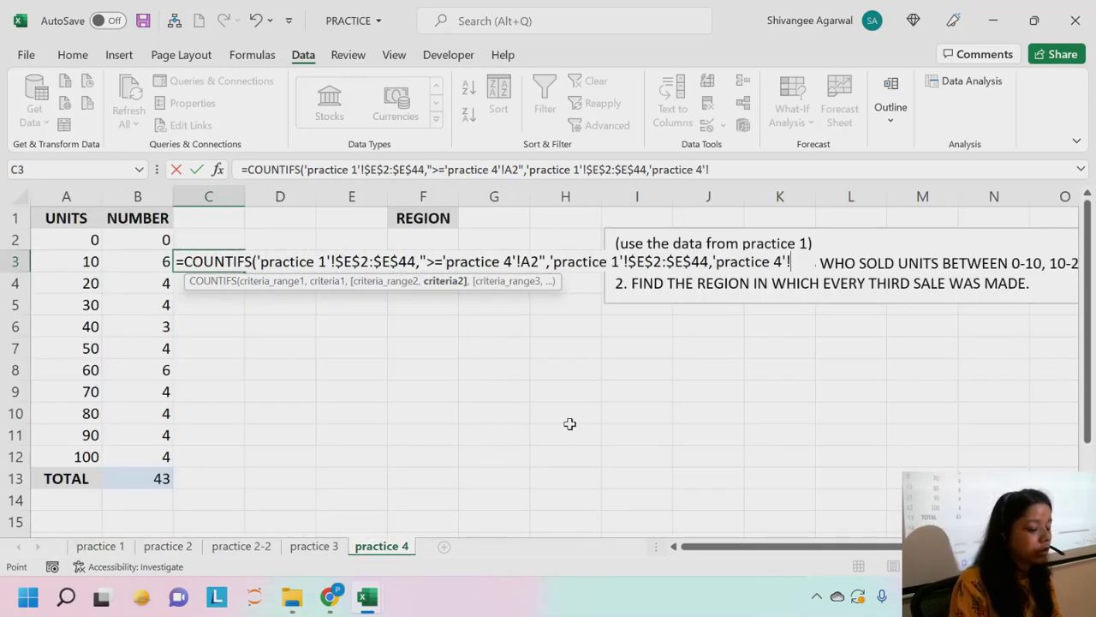
pyautogui.press('BackSpace')
pyautogui.press('BackSpace')
pyautogui.press('BackSpace')
pyautogui.press('BackSpace')
pyautogui.press('BackSpace')
pyautogui.press('BackSpace')
pyautogui.press('BackSpace')
pyautogui.press('BackSpace')
pyautogui.press('BackSpace')
pyautogui.press('BackSpace')
pyautogui.press('BackSpace')
pyautogui.press('BackSpace')
pyautogui.press('BackSpace')
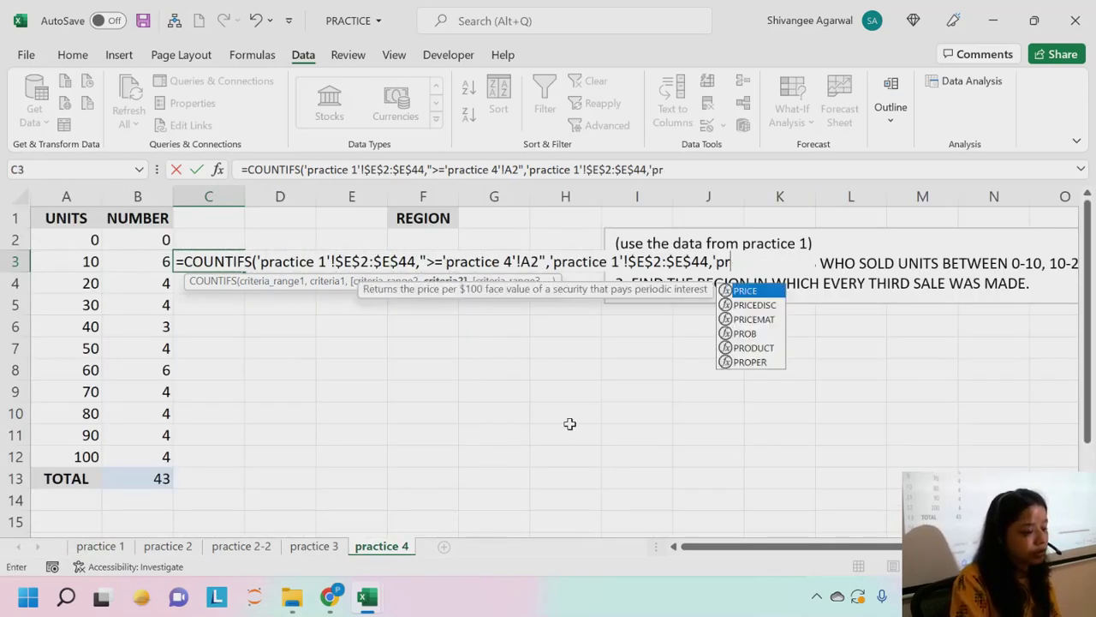
pyautogui.write('"')
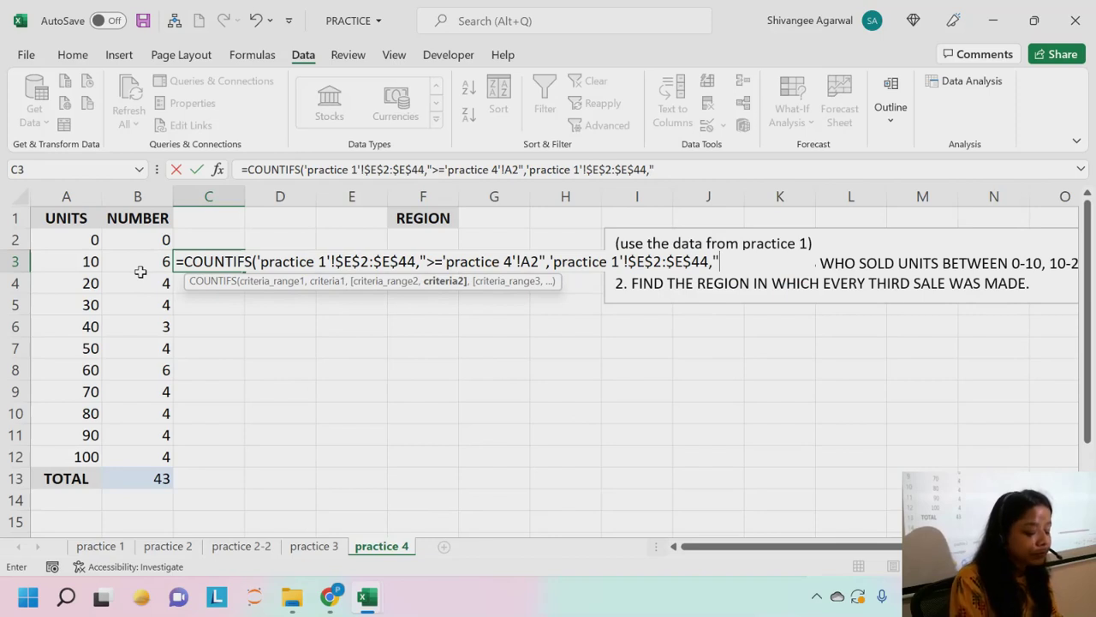
pyautogui.write('<=')
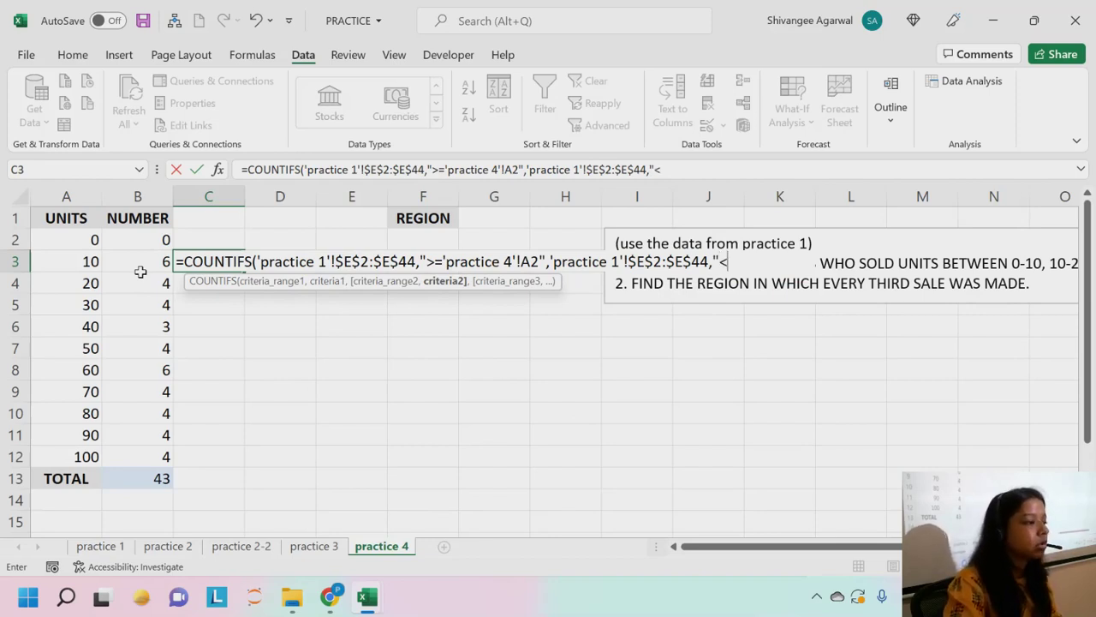
pyautogui.click(80, 255)
pyautogui.write('"')
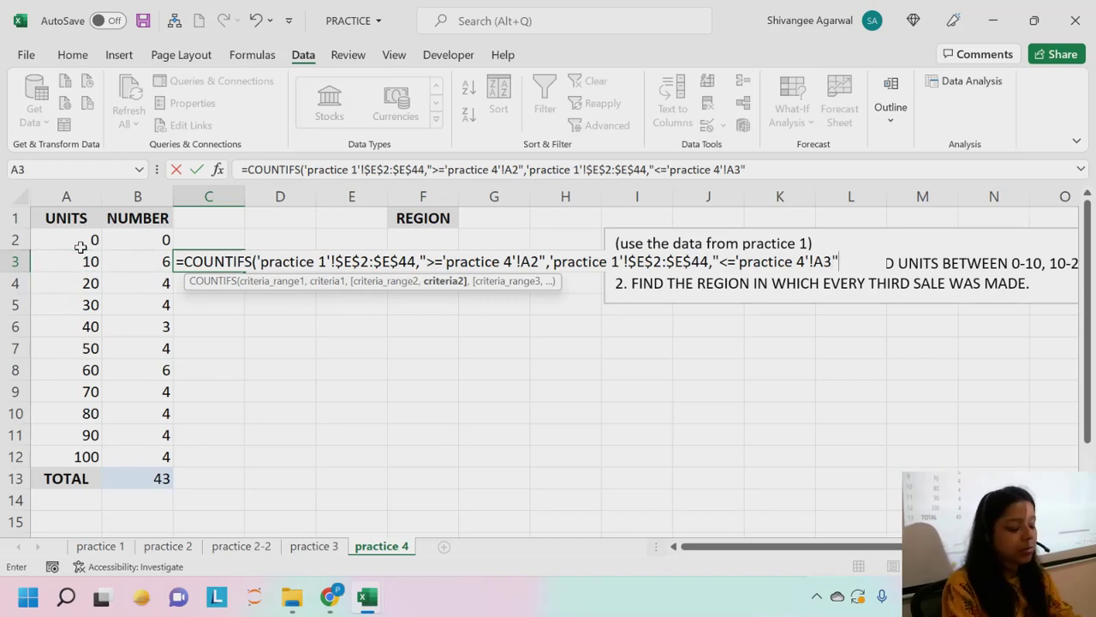
pyautogui.write(')')
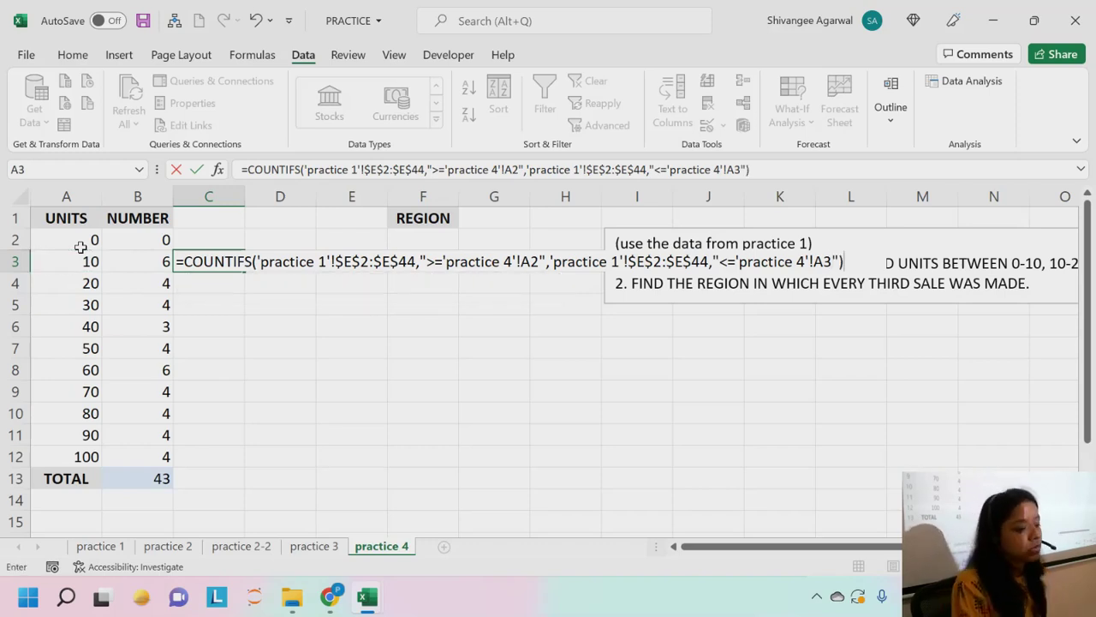
pyautogui.press('Return')
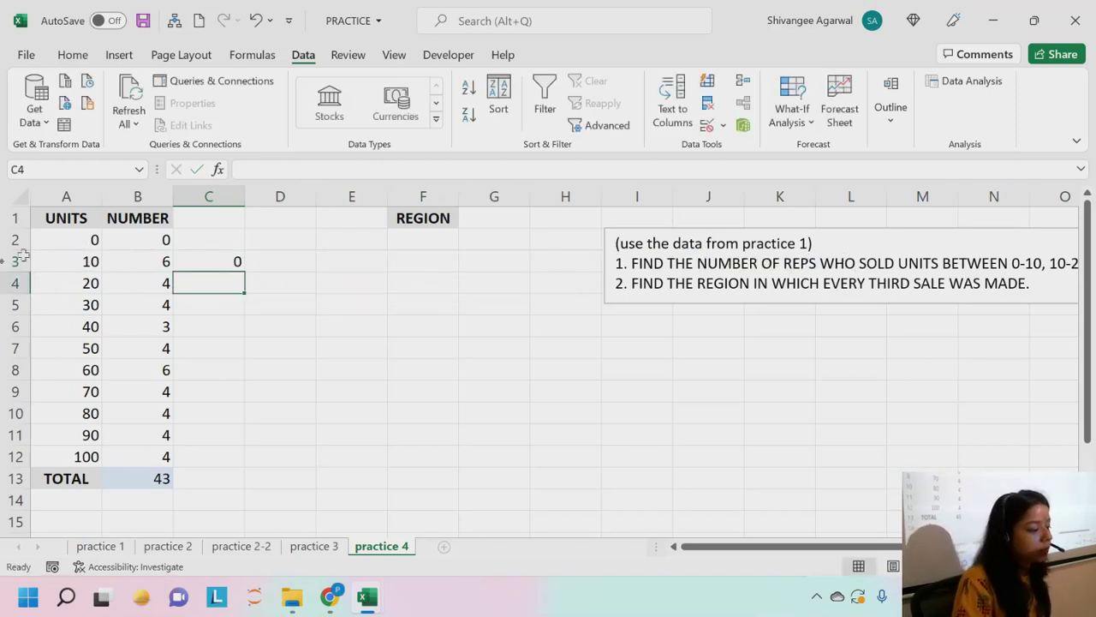
# Strip the 'practice 4'! prefixes from C3's criteria and fill the formula down to C12.
pyautogui.doubleClick(215, 260)
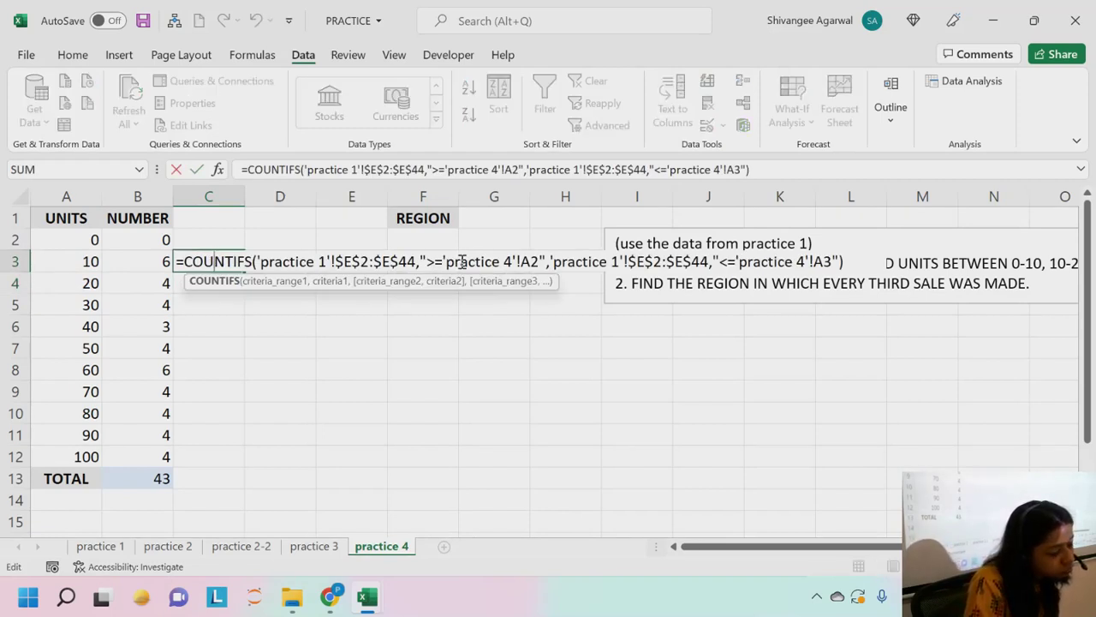
pyautogui.moveTo(545, 261); pyautogui.dragTo(422, 268)
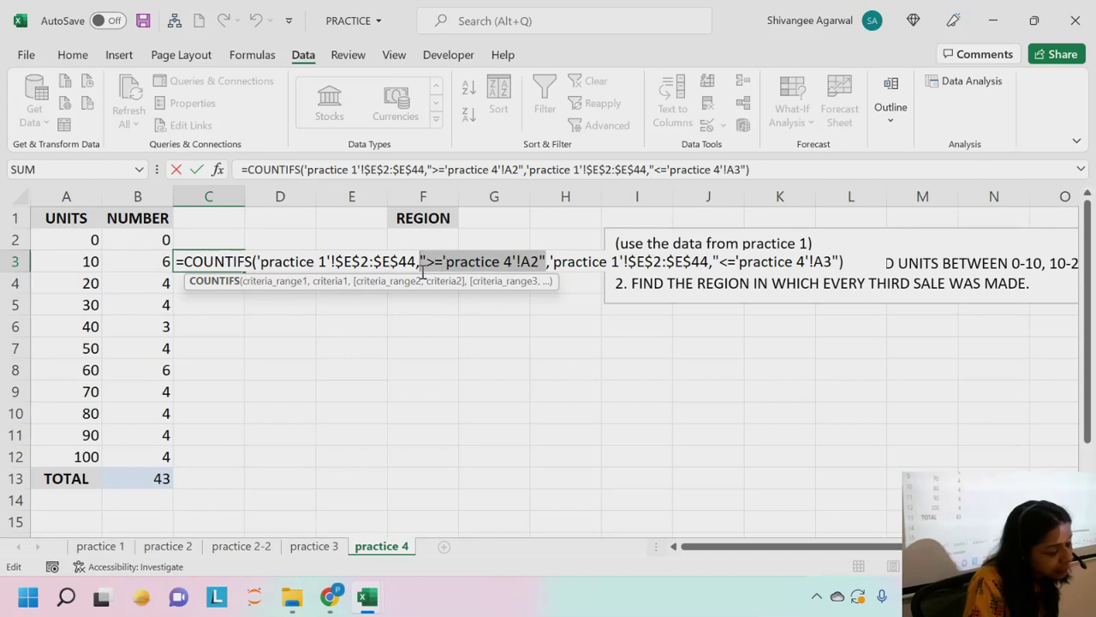
pyautogui.moveTo(503, 261); pyautogui.dragTo(438, 261)
pyautogui.click(546, 261)
pyautogui.press('BackSpace')
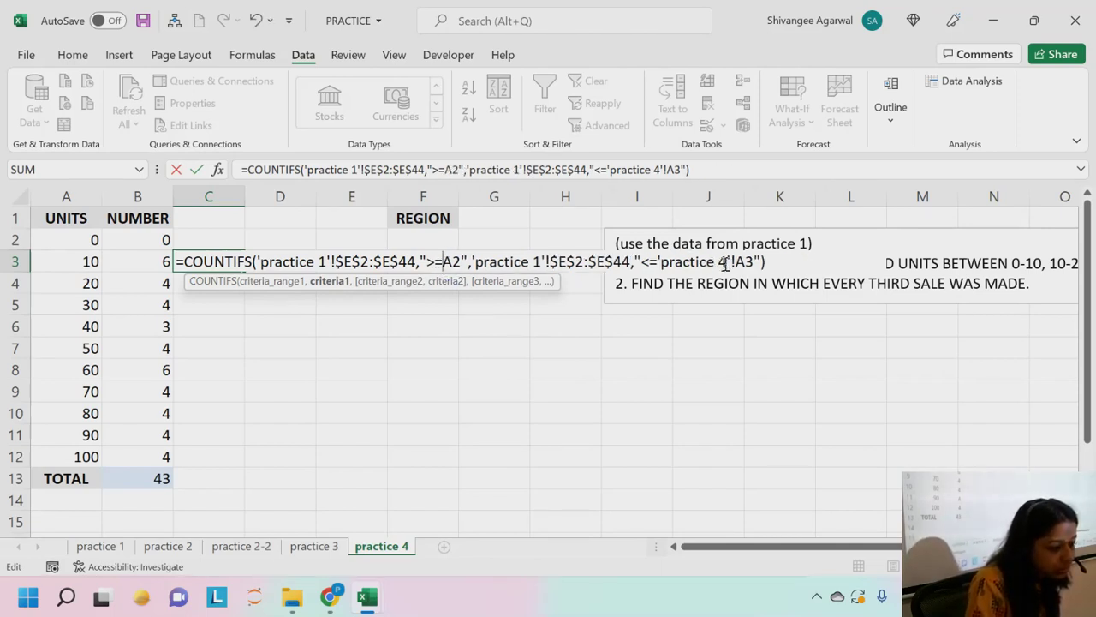
pyautogui.moveTo(735, 263); pyautogui.dragTo(657, 270)
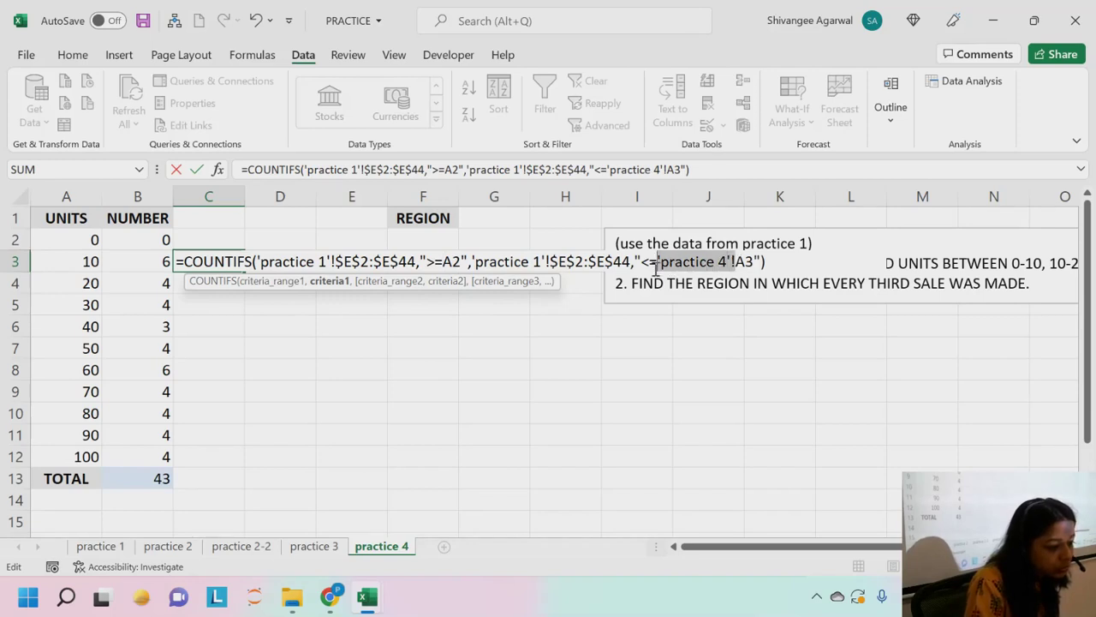
pyautogui.press('BackSpace')
pyautogui.press('Return')
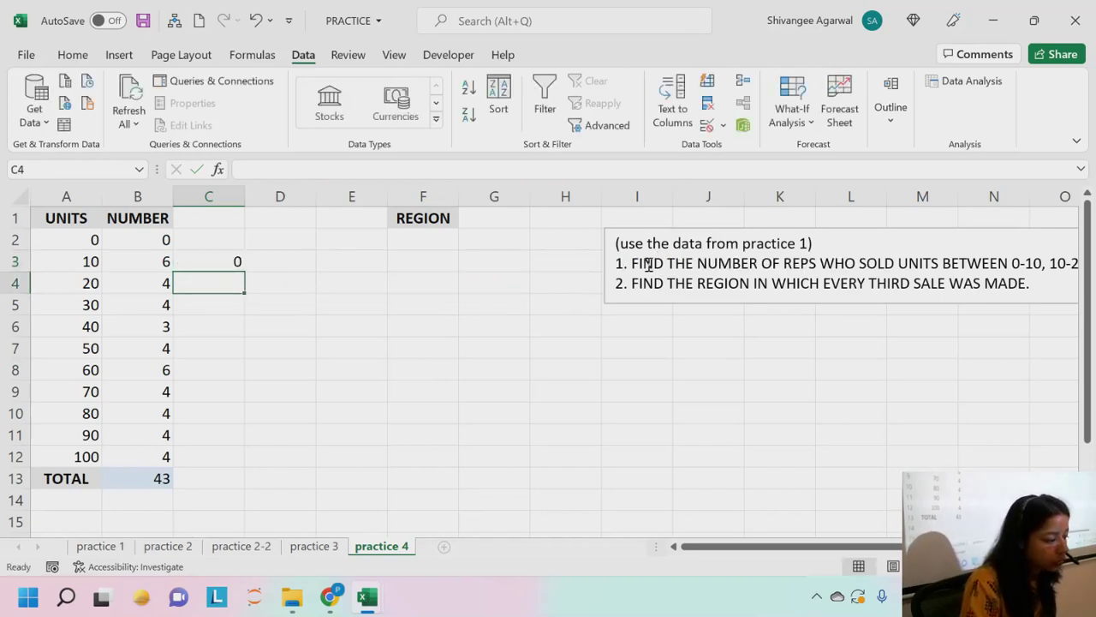
pyautogui.click(220, 260)
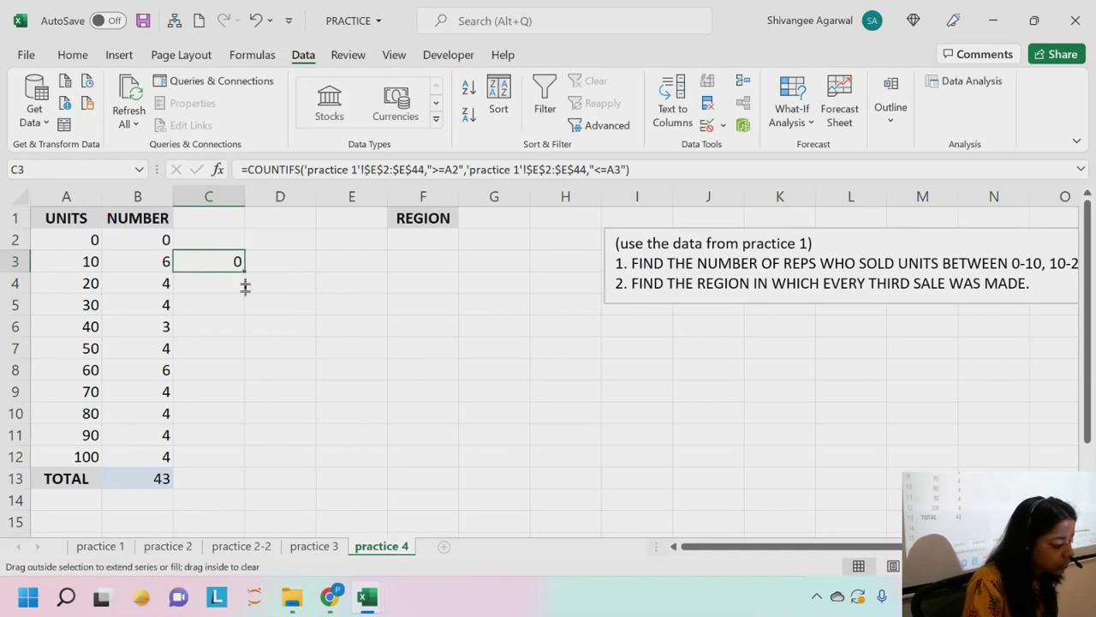
pyautogui.moveTo(245, 287); pyautogui.dragTo(255, 463)
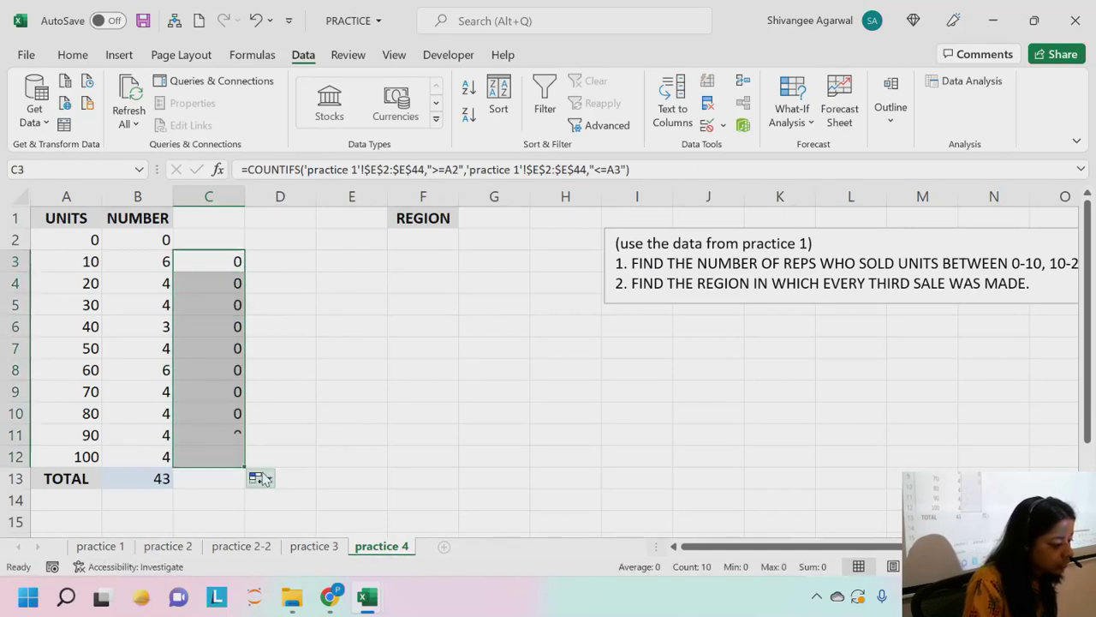
# Rewrite C3's criteria as unquoted >=A2 and <=A3 and attempt to enter it.
pyautogui.click(225, 261)
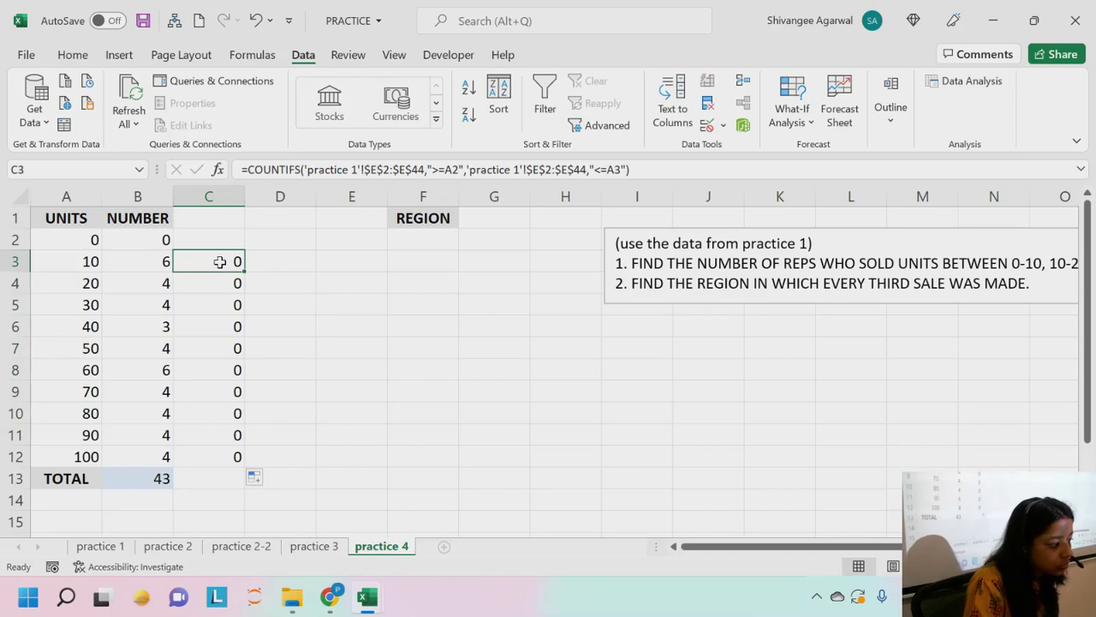
pyautogui.doubleClick(221, 261)
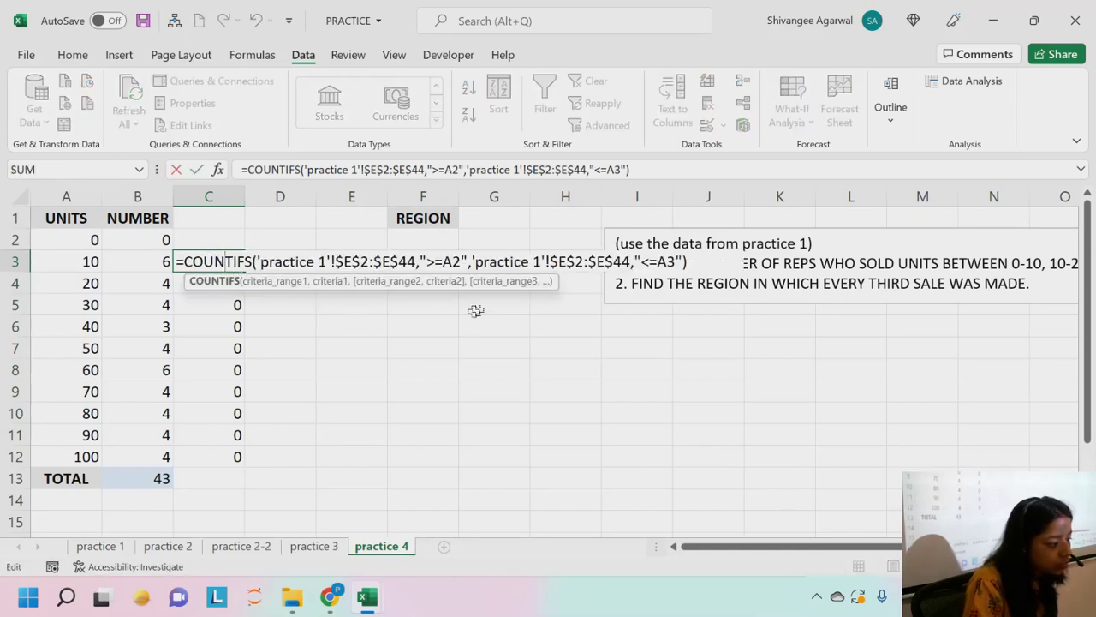
pyautogui.click(456, 263)
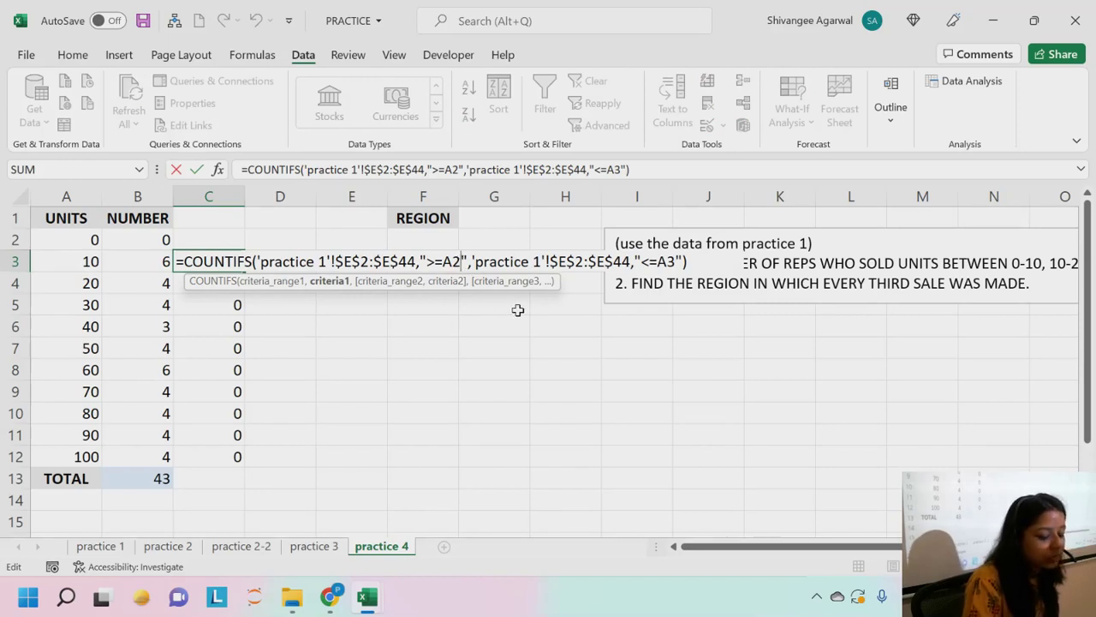
pyautogui.press('BackSpace')
pyautogui.press('BackSpace')
pyautogui.press('BackSpace')
pyautogui.press('BackSpace')
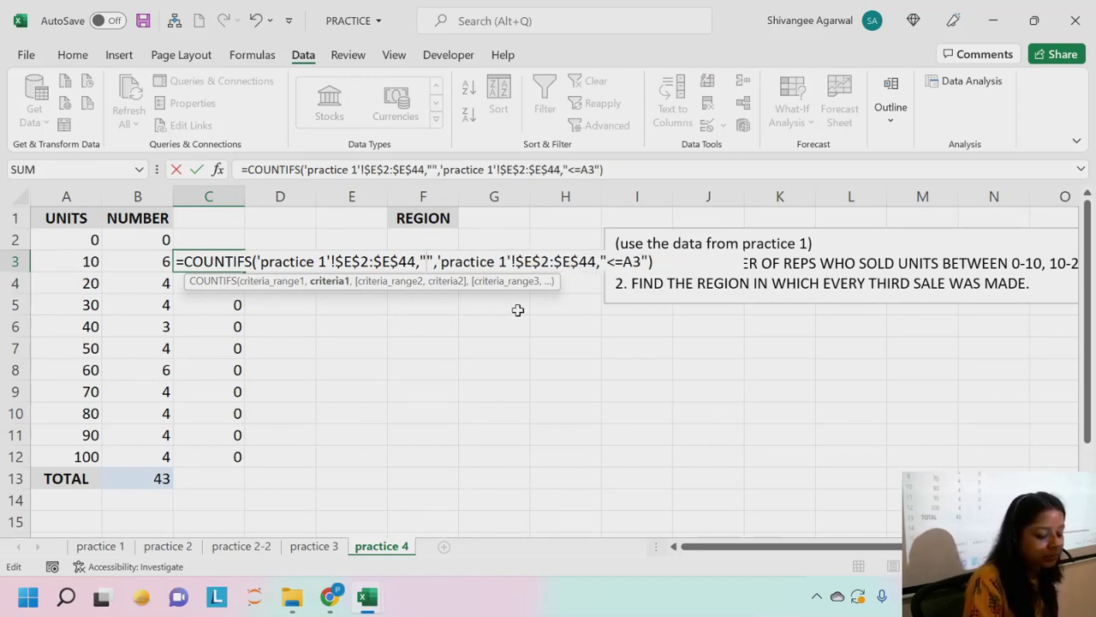
pyautogui.press('BackSpace')
pyautogui.press('BackSpace')
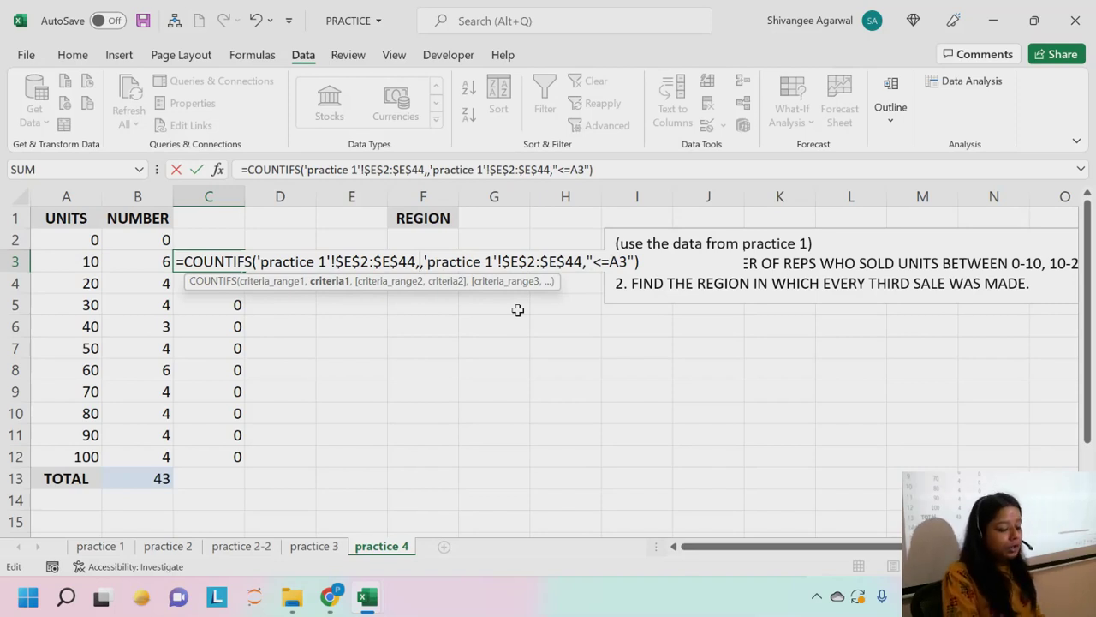
pyautogui.write('>=')
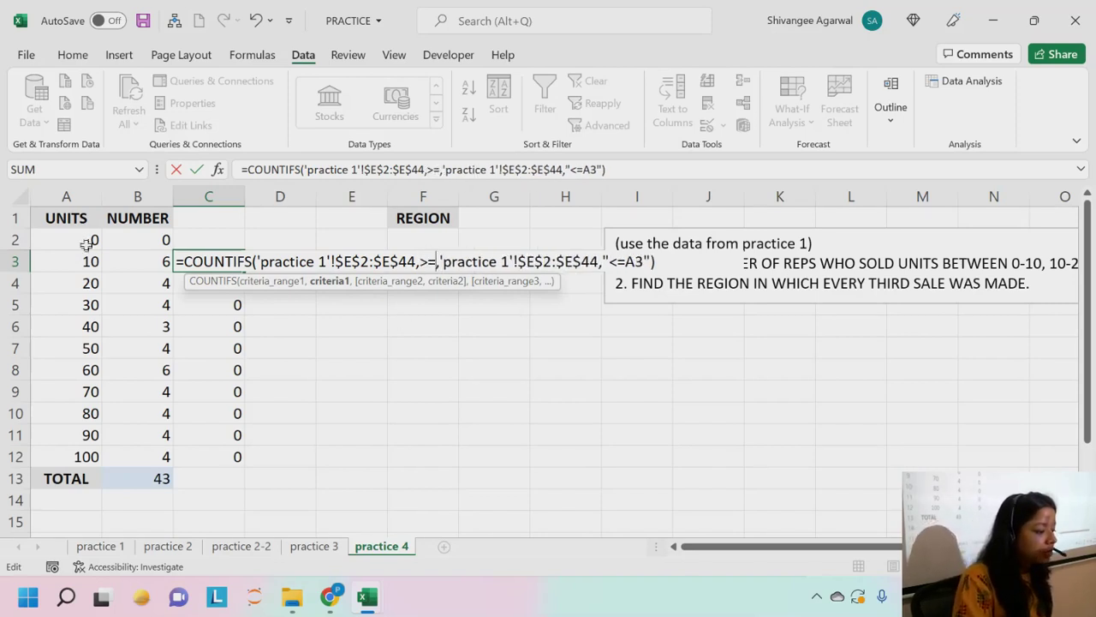
pyautogui.click(86, 244)
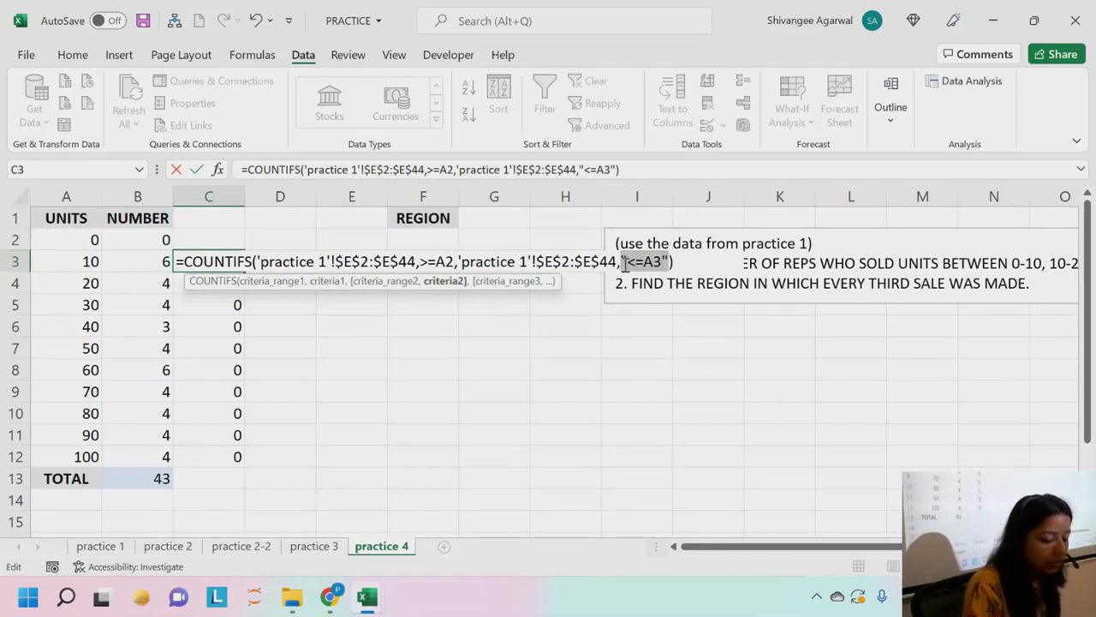
pyautogui.press('BackSpace')
pyautogui.write('<=')
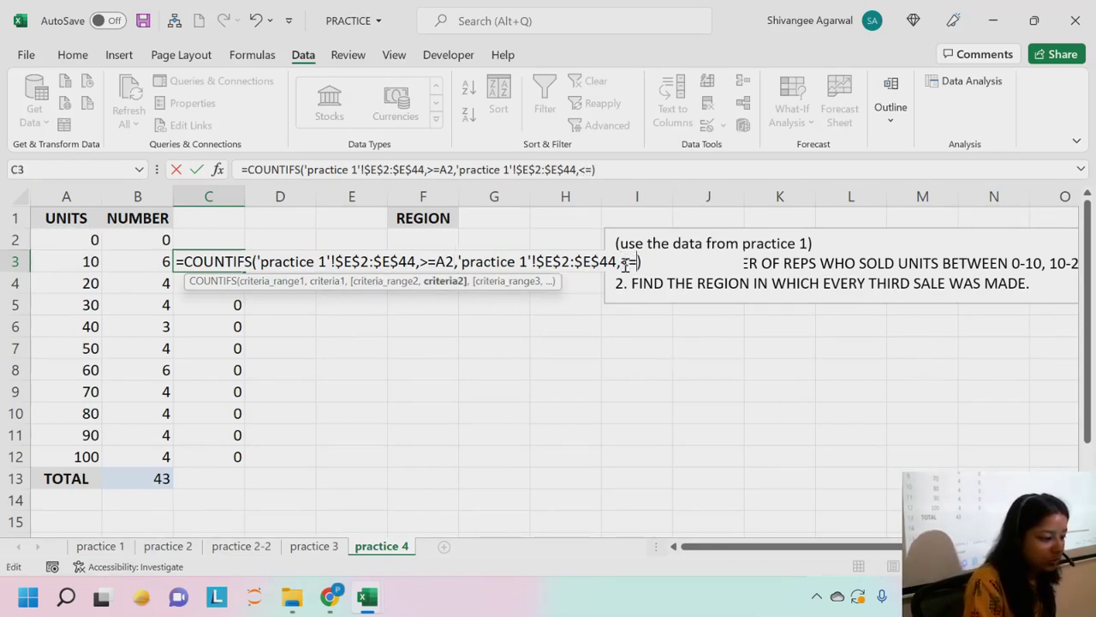
pyautogui.click(76, 257)
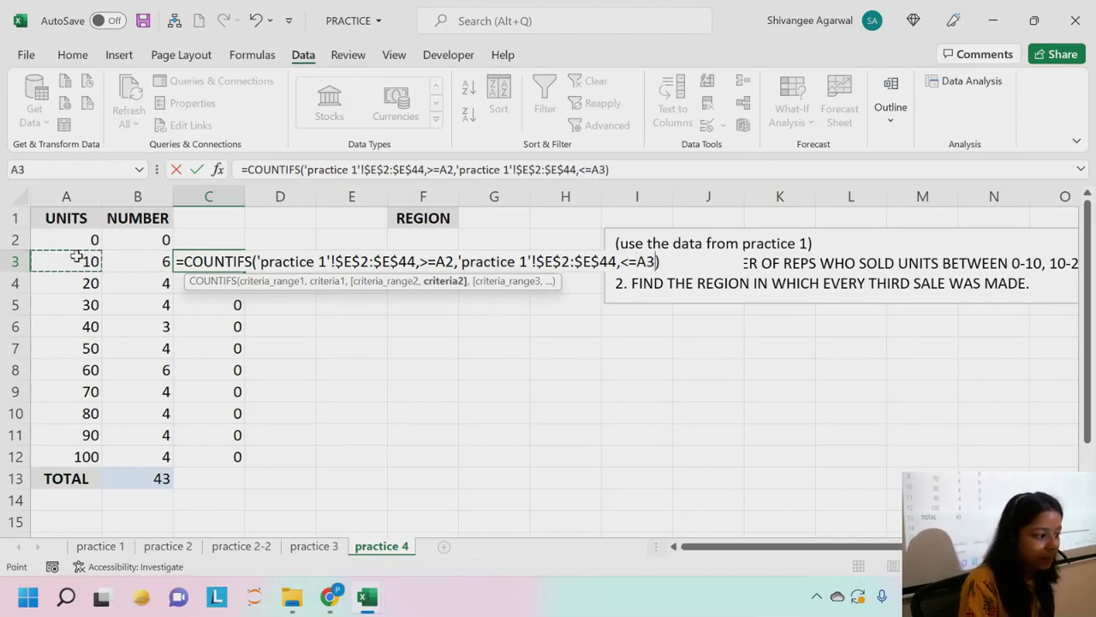
pyautogui.press('Return')
pyautogui.press('Return')
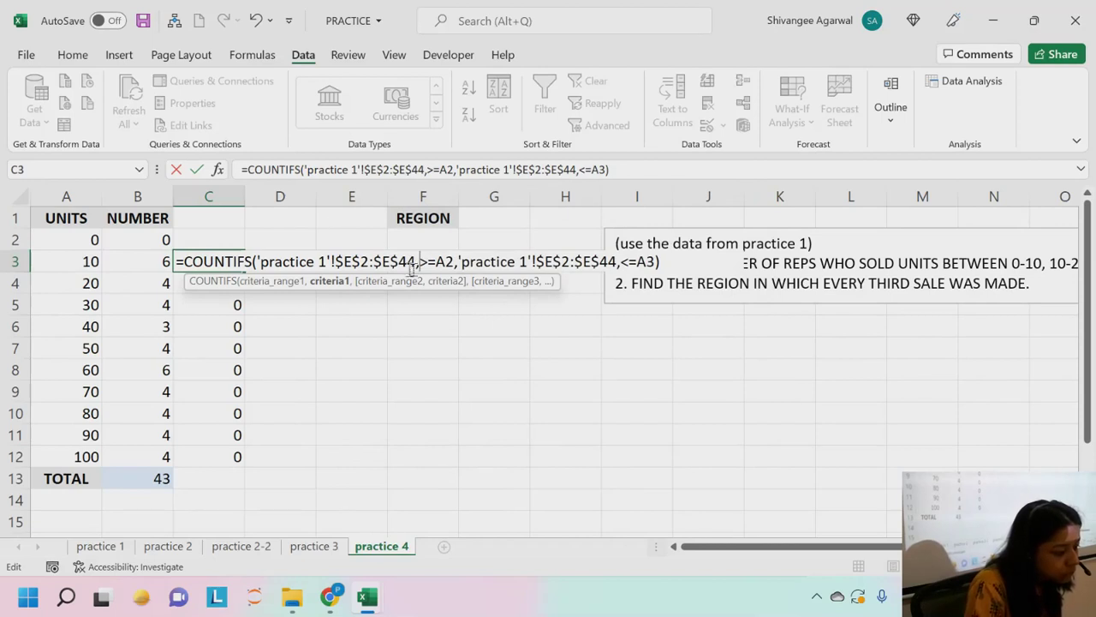
# Change C3's first COUNTIFS criterion to ">="&A2, joining the operator to cell A2.
pyautogui.write('"')
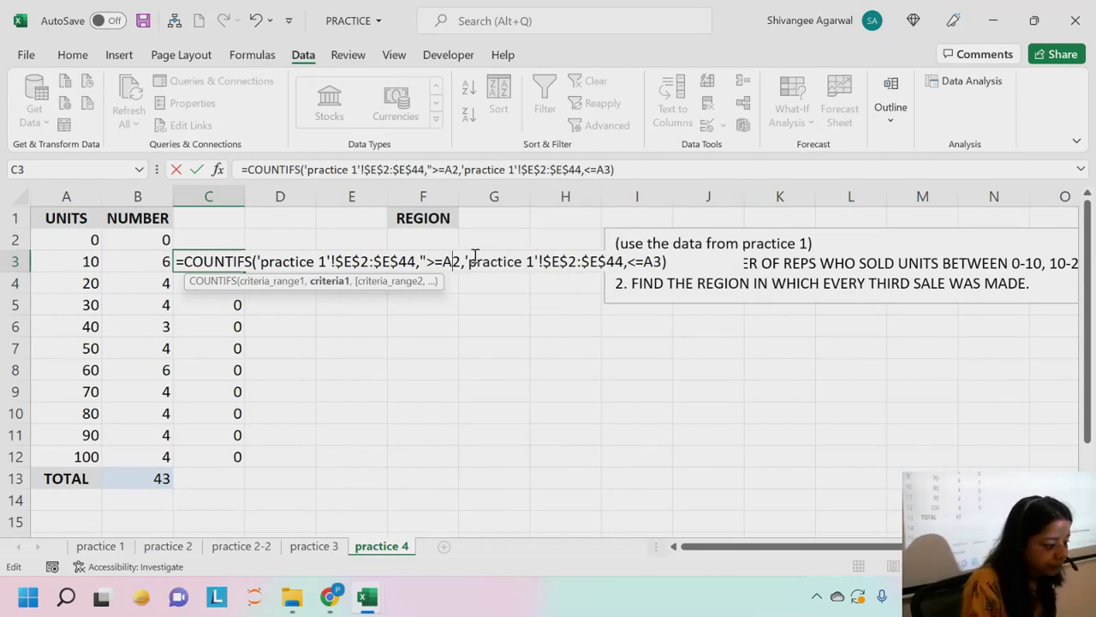
pyautogui.write('"')
pyautogui.press('BackSpace')
pyautogui.press('BackSpace')
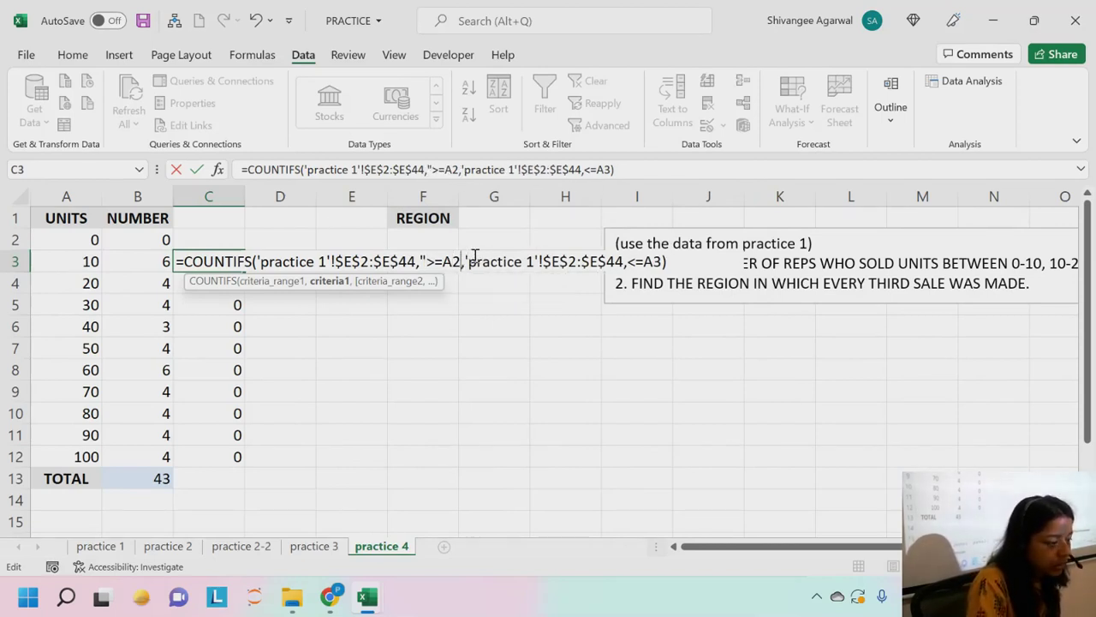
pyautogui.press('BackSpace')
pyautogui.write('"')
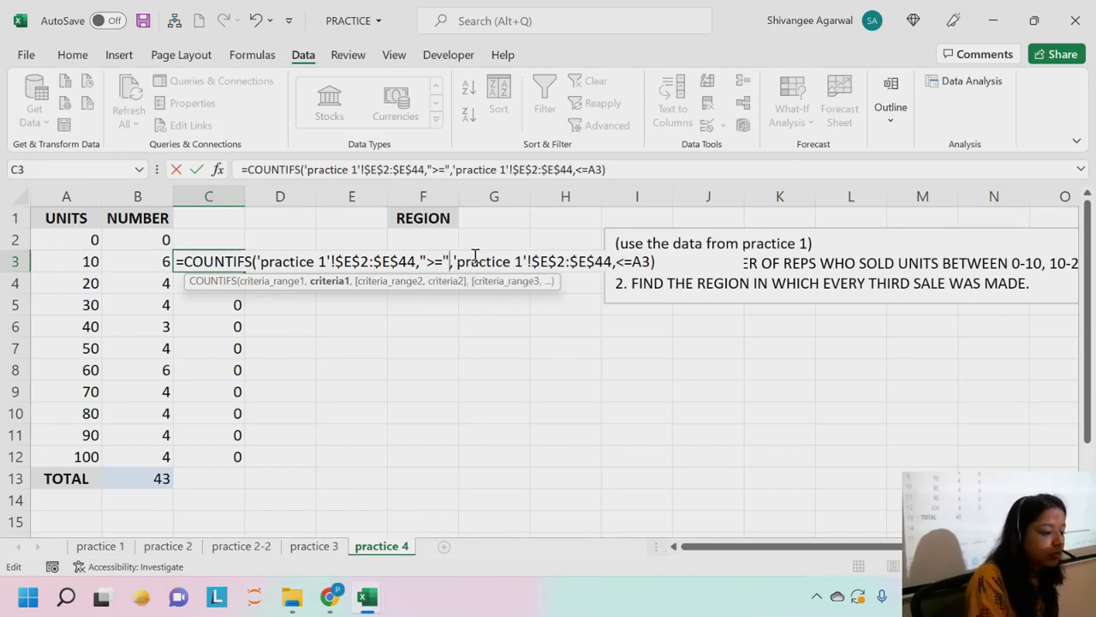
pyautogui.write('&')
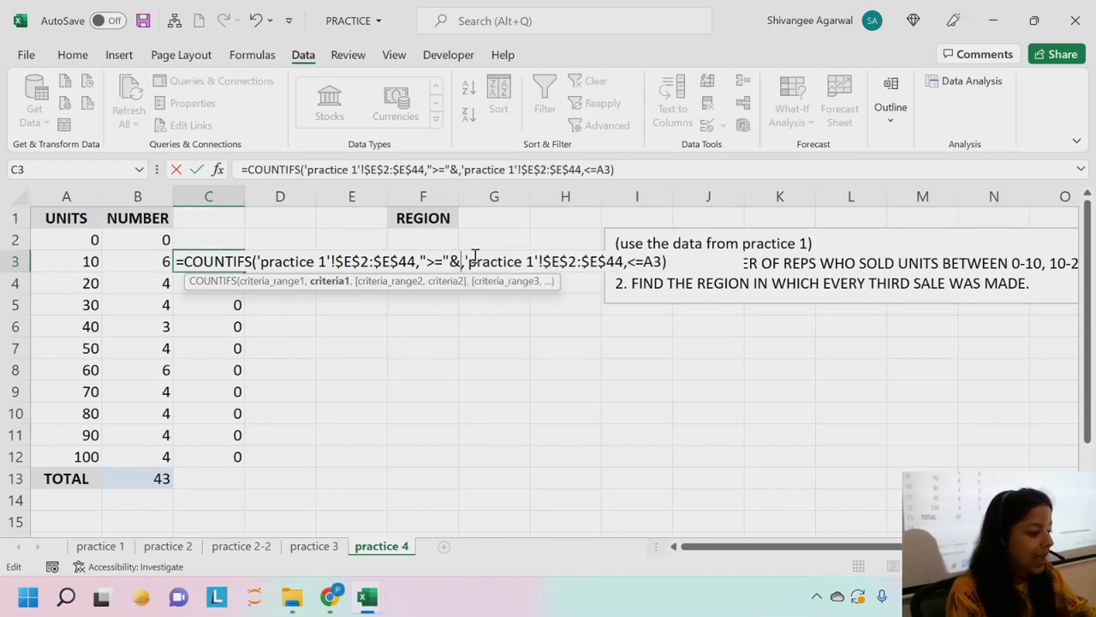
pyautogui.click(78, 241)
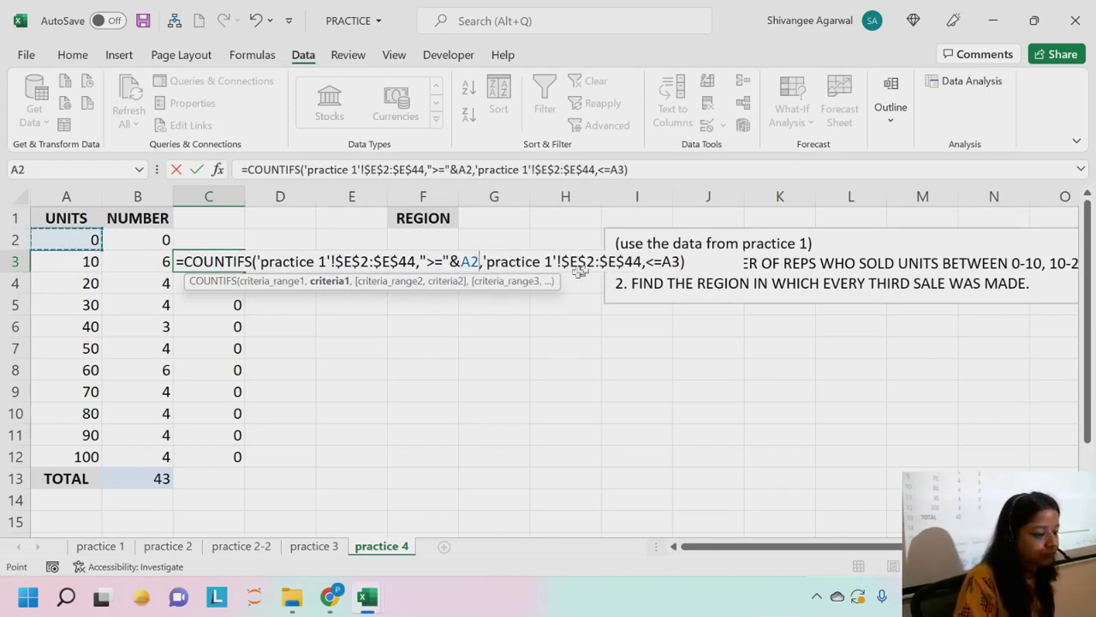
# Replace the second criterion <=A3 with "<="&A3, concatenating the operator to cell A3.
pyautogui.moveTo(687, 258); pyautogui.dragTo(646, 261)
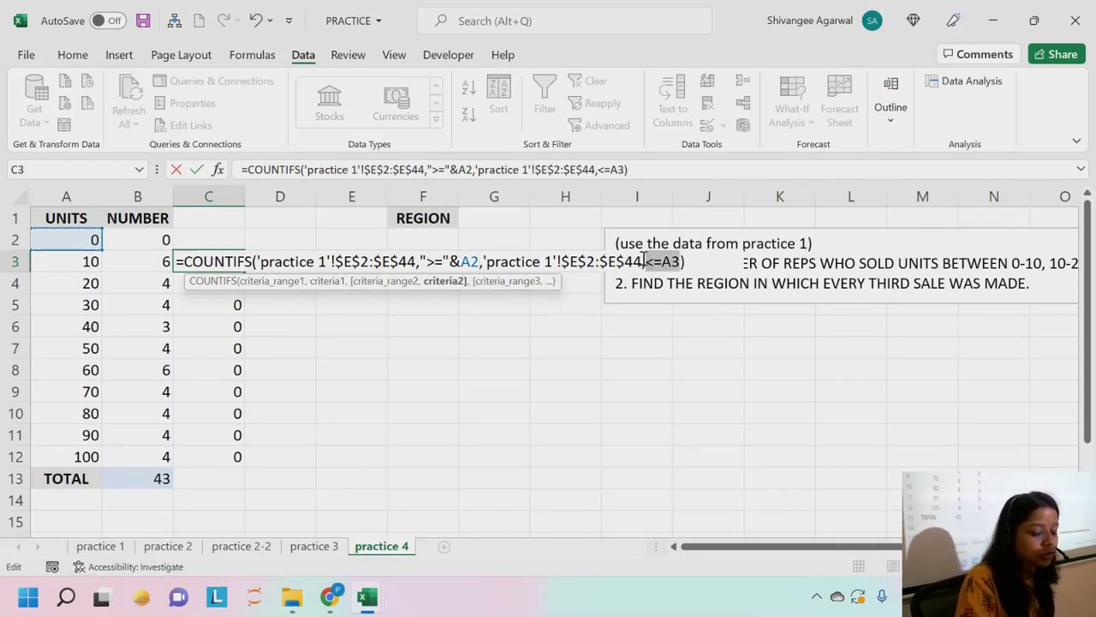
pyautogui.press('BackSpace')
pyautogui.write('"<')
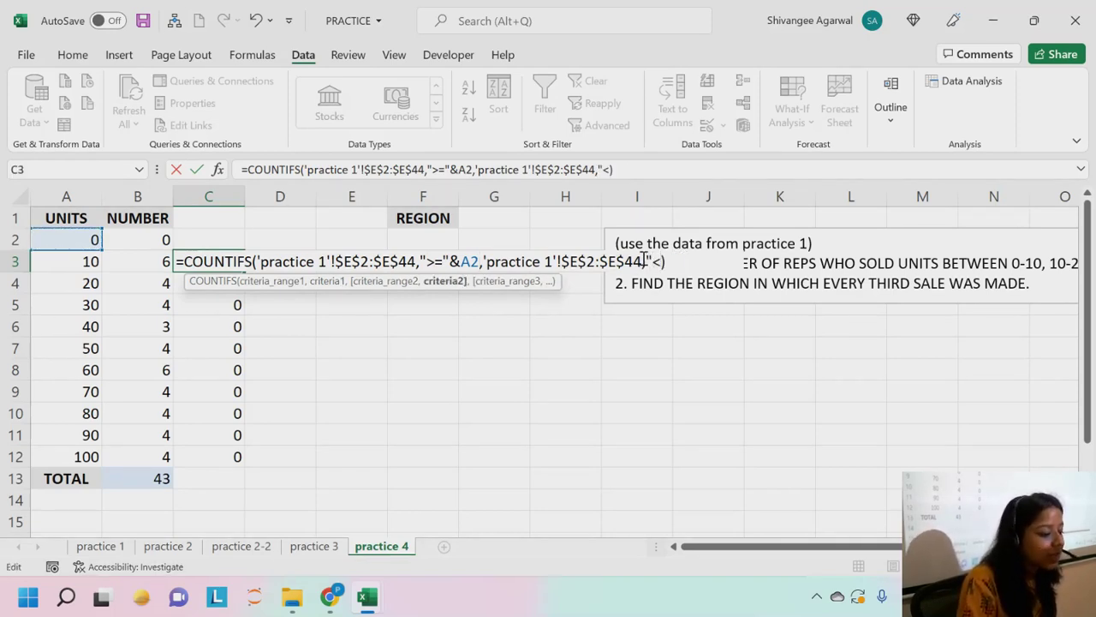
pyautogui.write('=')
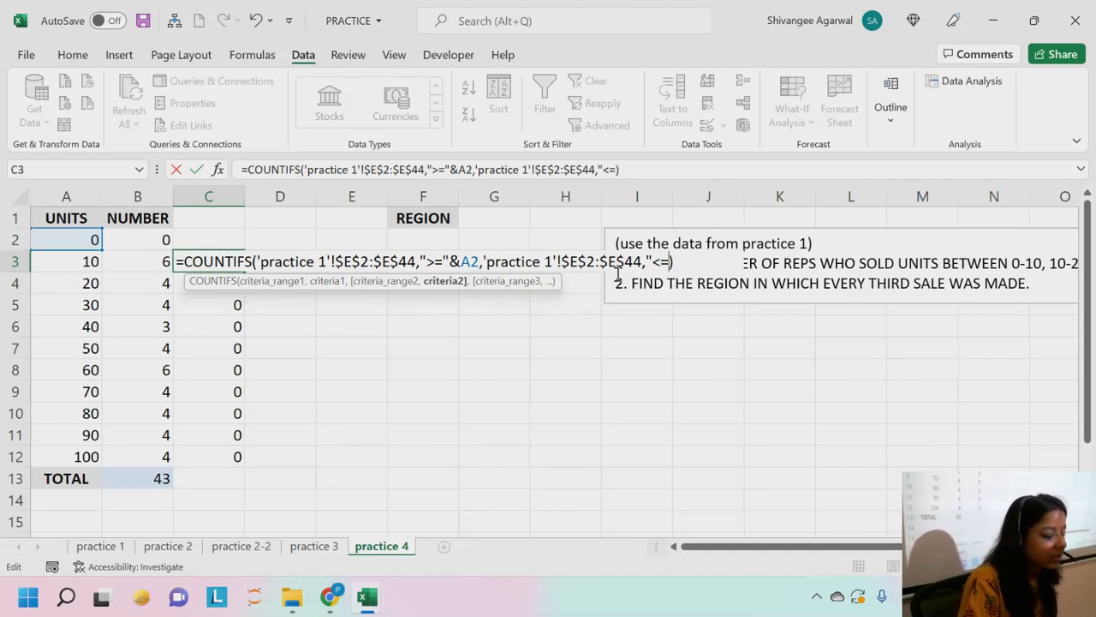
pyautogui.write('"&')
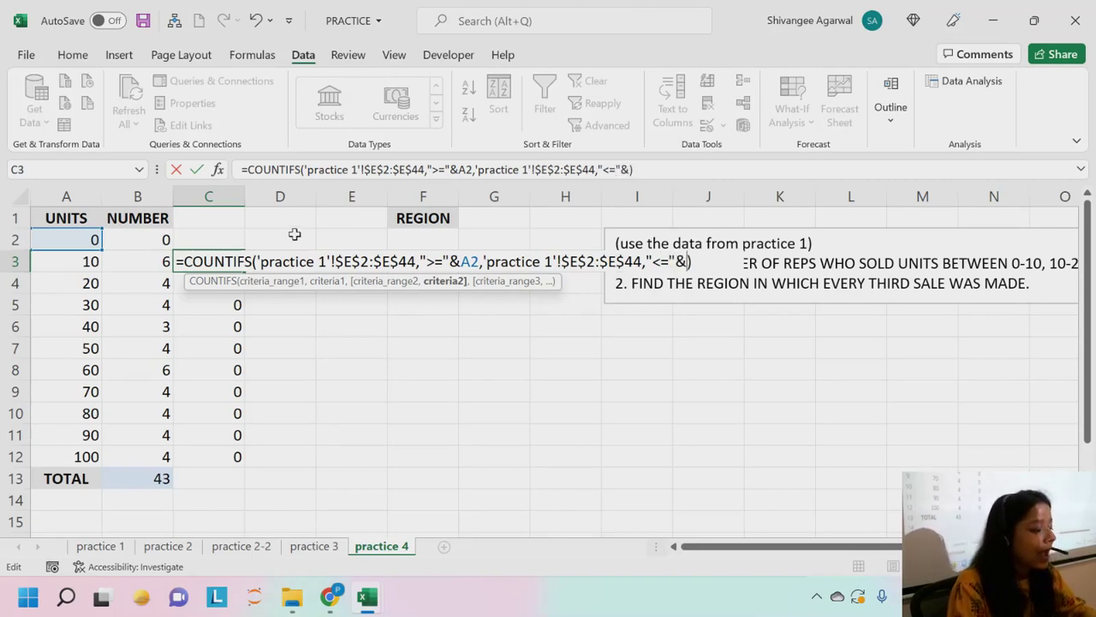
pyautogui.click(57, 259)
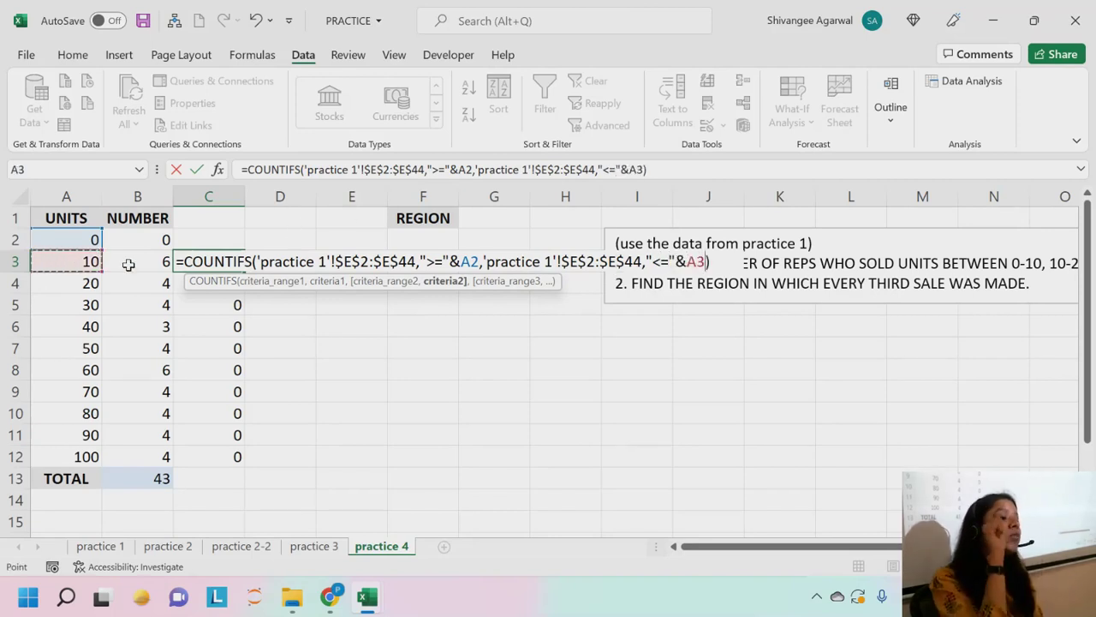
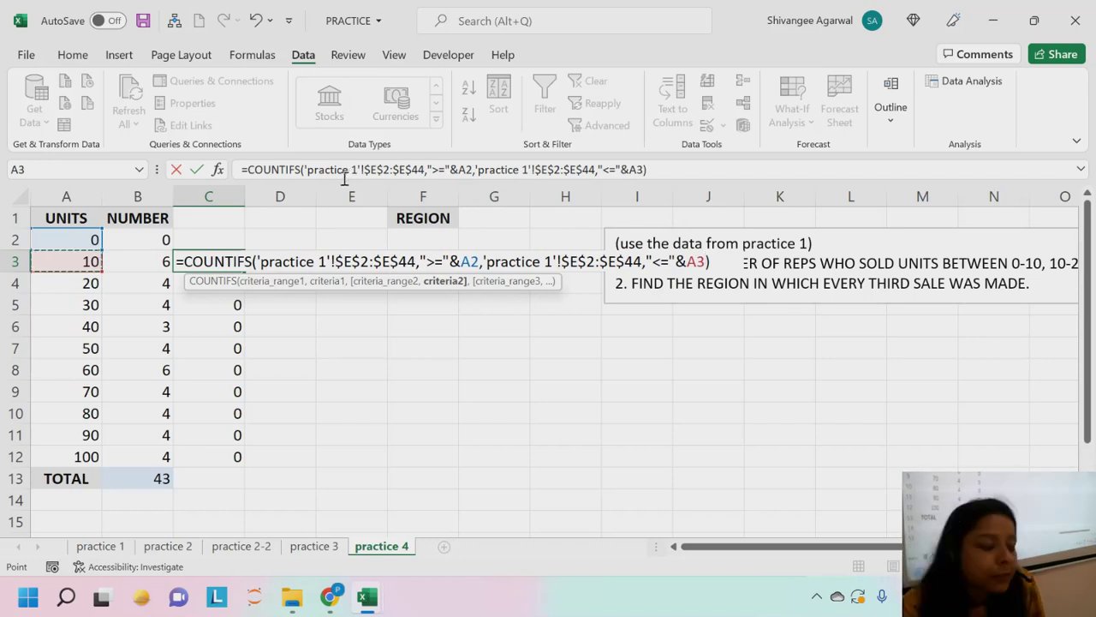
# Adjust the C3 COUNTIFS formula's criteria and confirm it, returning 6.
pyautogui.press('Right')
pyautogui.moveTo(451, 170); pyautogui.dragTo(425, 170)
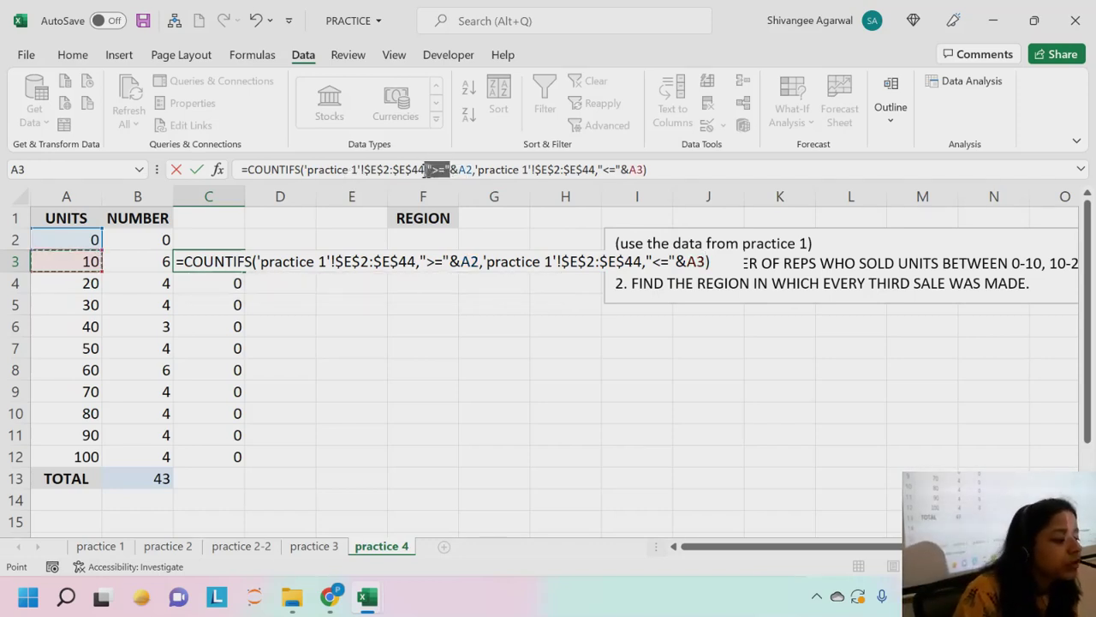
pyautogui.doubleClick(463, 169)
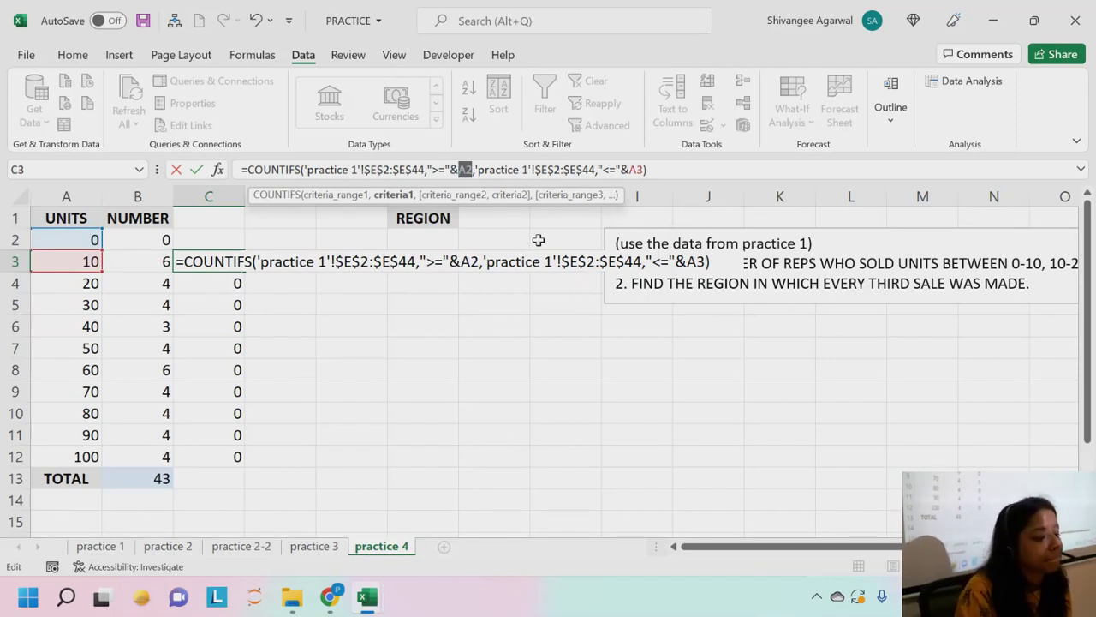
pyautogui.click(451, 169)
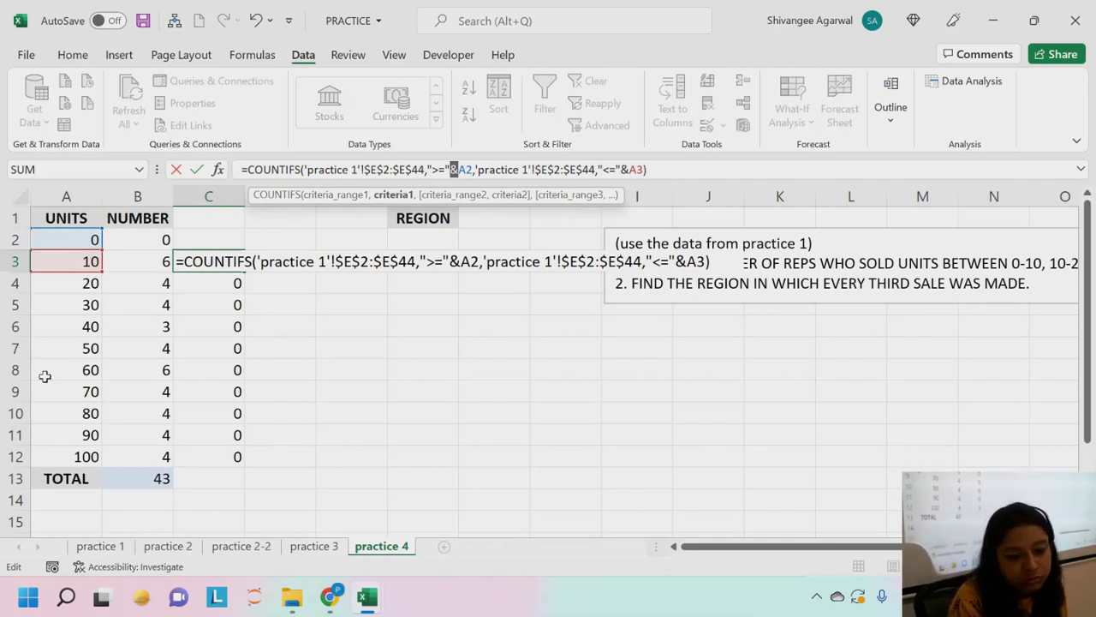
pyautogui.press('Return')
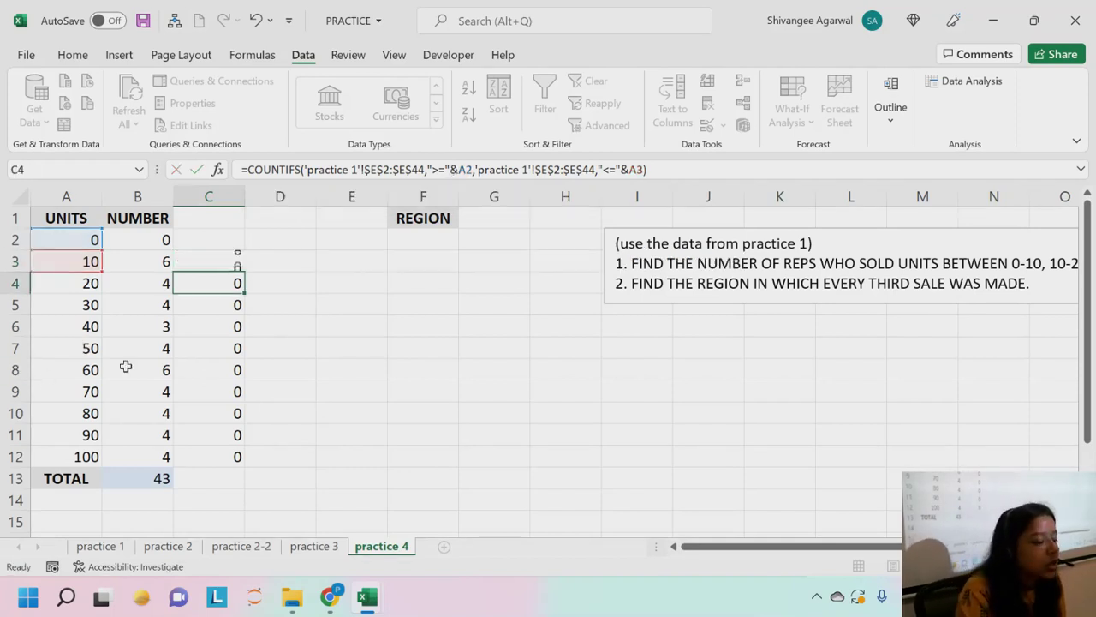
# Copy C3's COUNTIFS formula down to C12 and check the formula in C12.
pyautogui.click(240, 266)
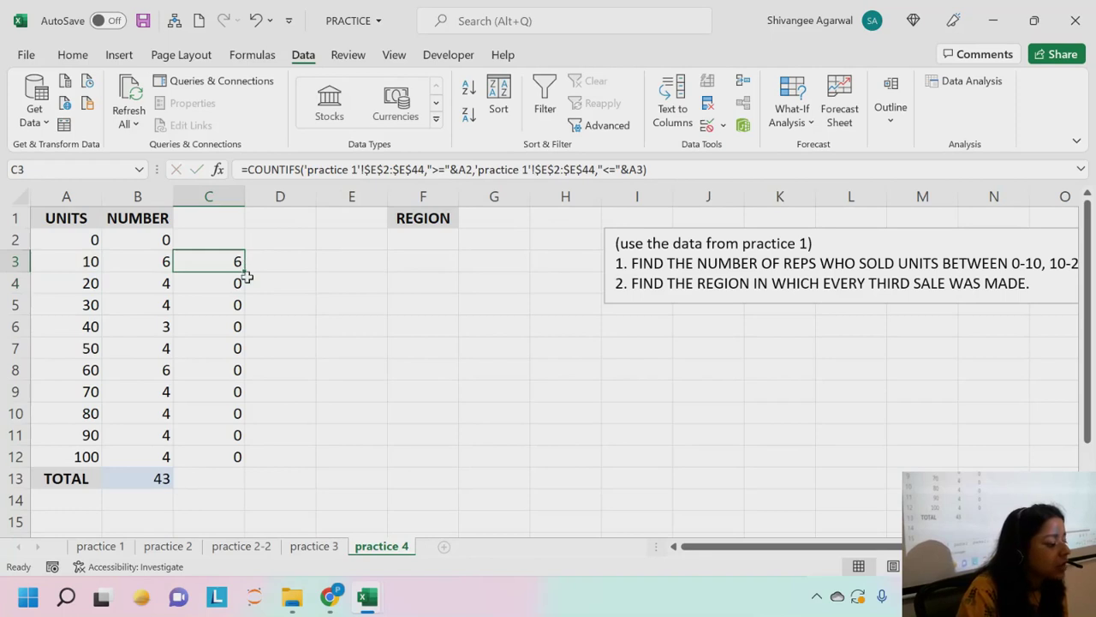
pyautogui.moveTo(246, 271); pyautogui.dragTo(254, 469)
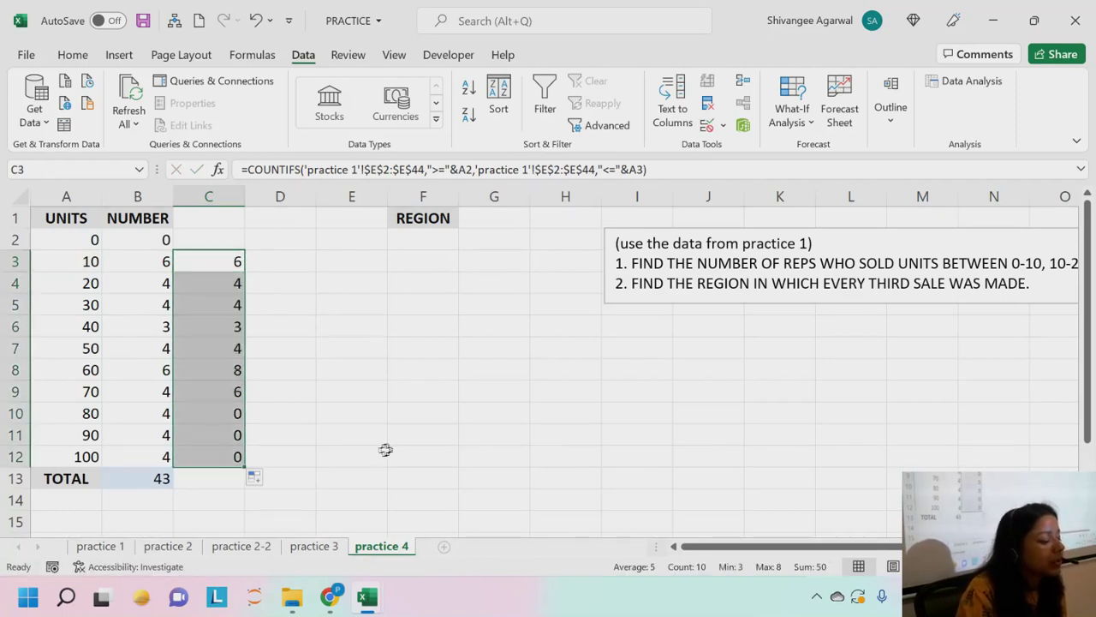
pyautogui.click(211, 482)
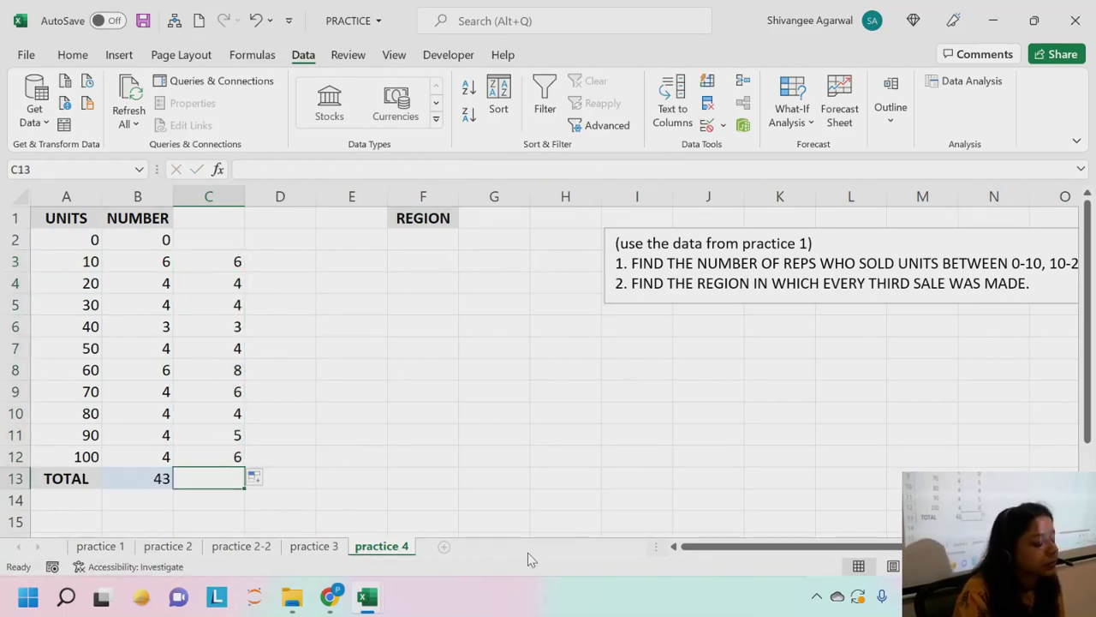
pyautogui.click(225, 455)
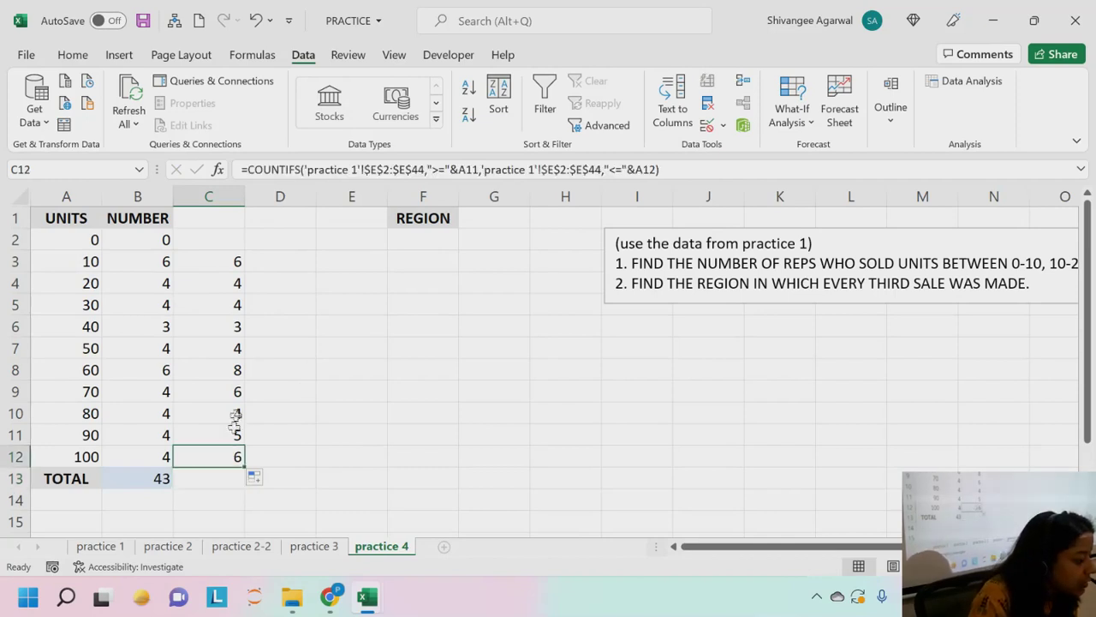
pyautogui.click(225, 257)
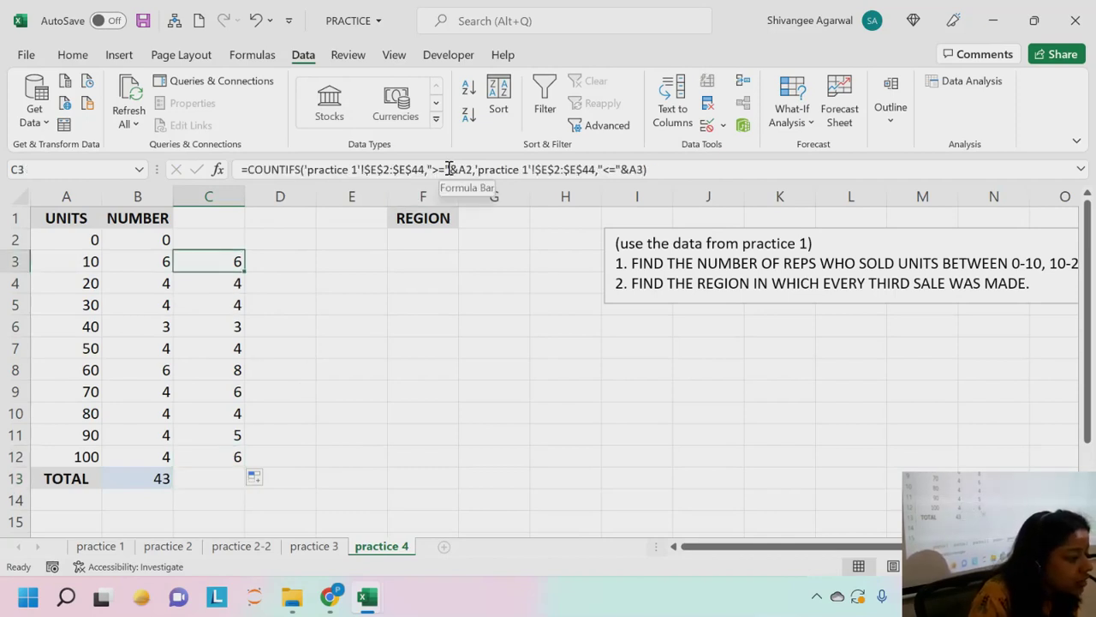
pyautogui.click(444, 169)
# Change C3's lower bound from >= to > and refill the formula down to C12.
pyautogui.press('BackSpace')
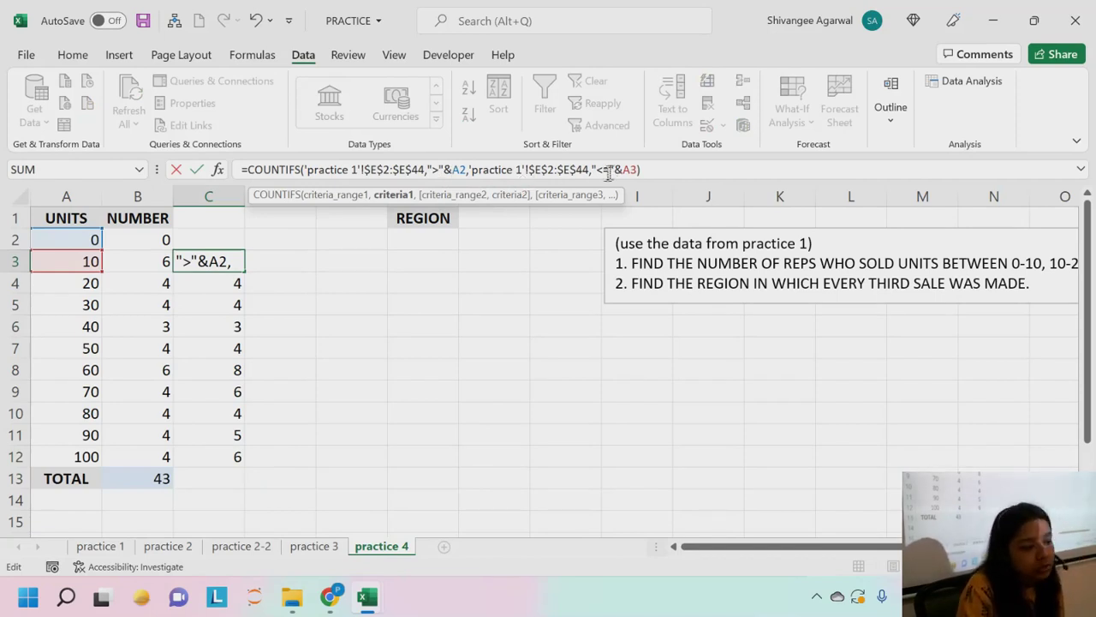
pyautogui.press('Return')
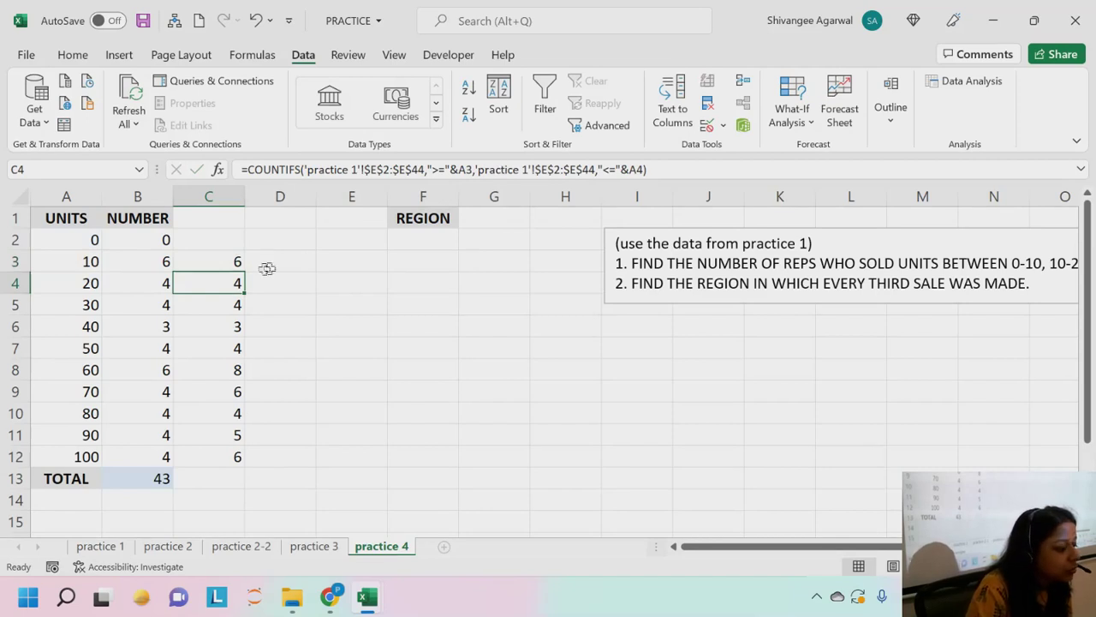
pyautogui.click(232, 261)
pyautogui.moveTo(245, 273); pyautogui.dragTo(245, 464)
pyautogui.click(352, 415)
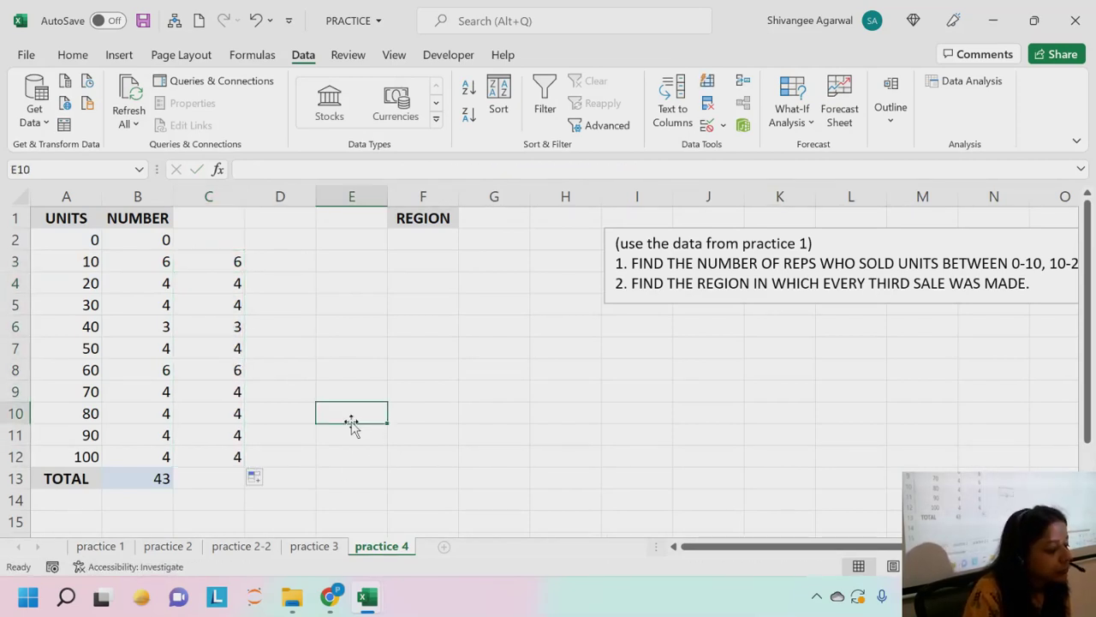
pyautogui.click(201, 268)
pyautogui.hotkey('ctrl', 'Down')
# Review C3's ">"&A2 lower and "<="&A3 upper criteria without changing them.
pyautogui.doubleClick(214, 261)
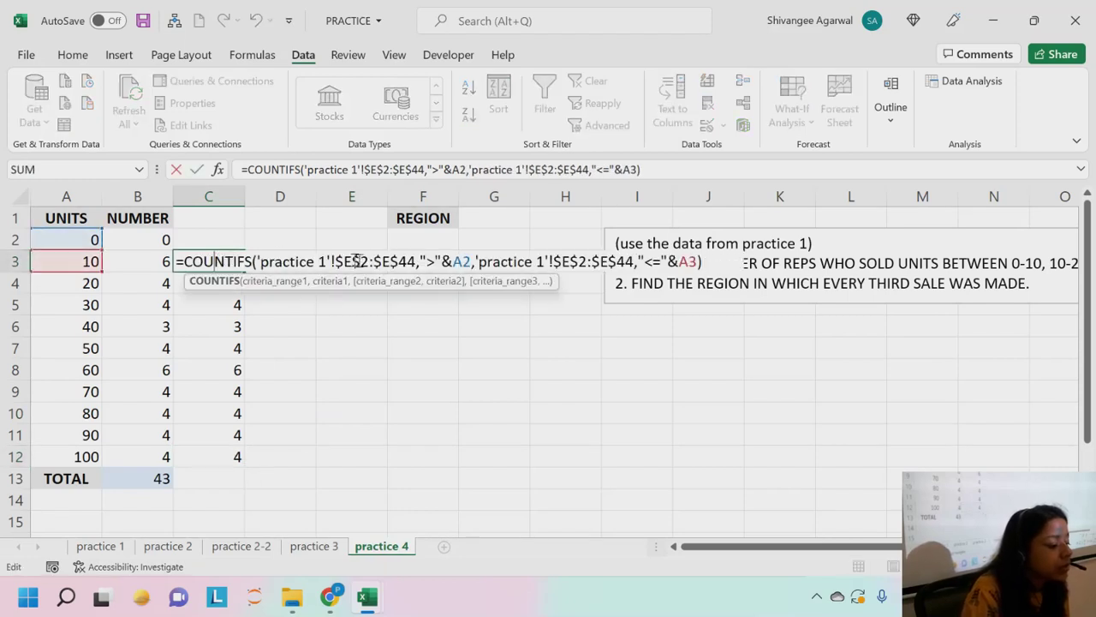
pyautogui.moveTo(424, 261); pyautogui.dragTo(475, 261)
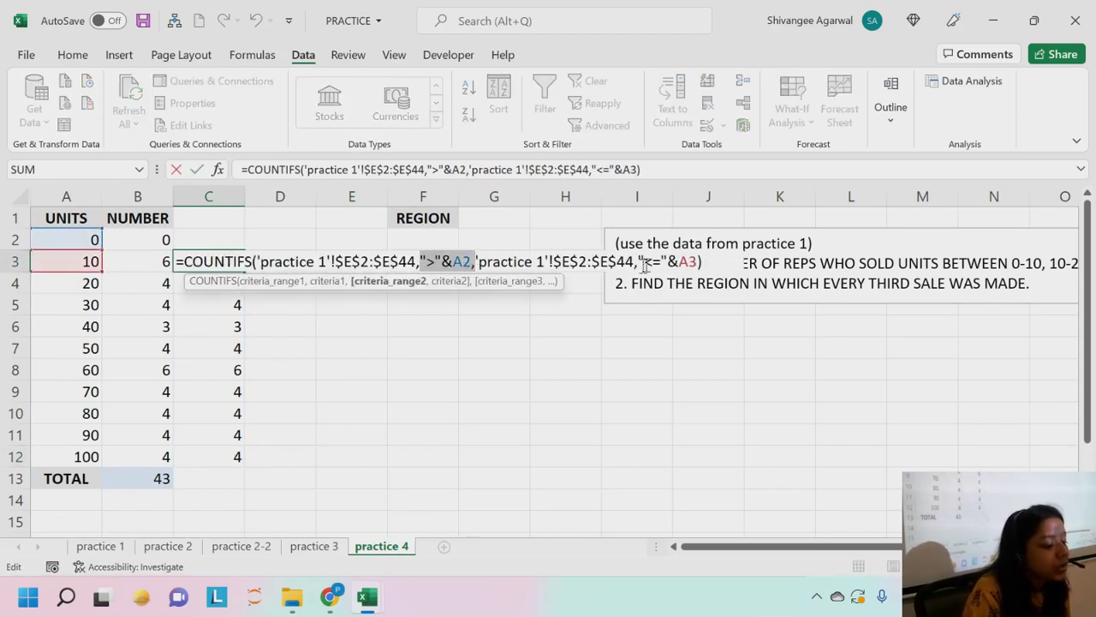
pyautogui.moveTo(642, 262); pyautogui.dragTo(702, 261)
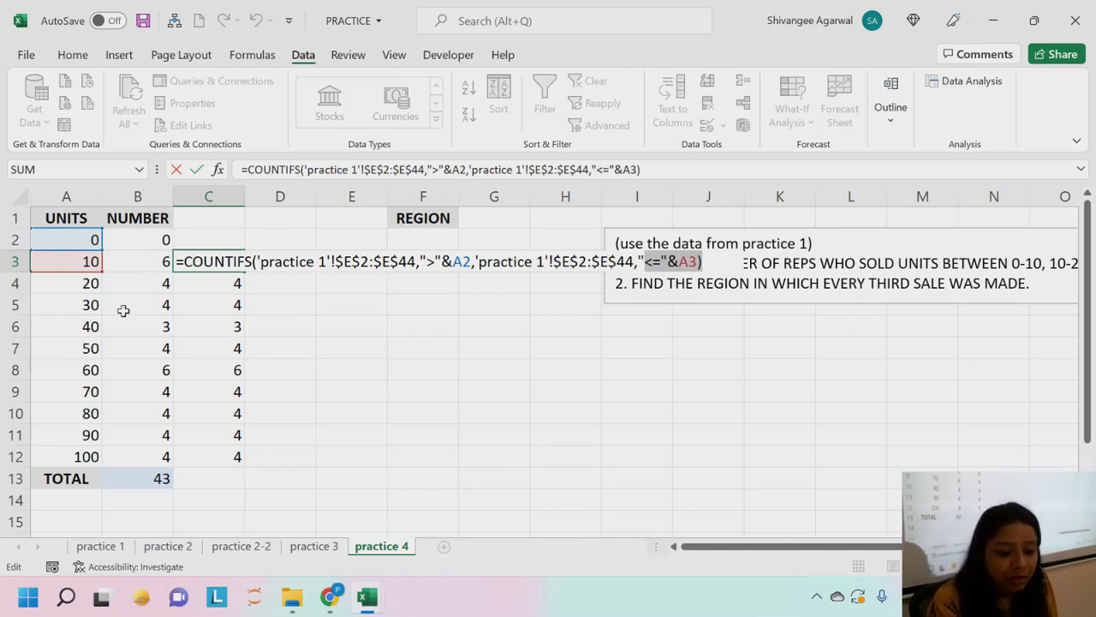
pyautogui.press('Return')
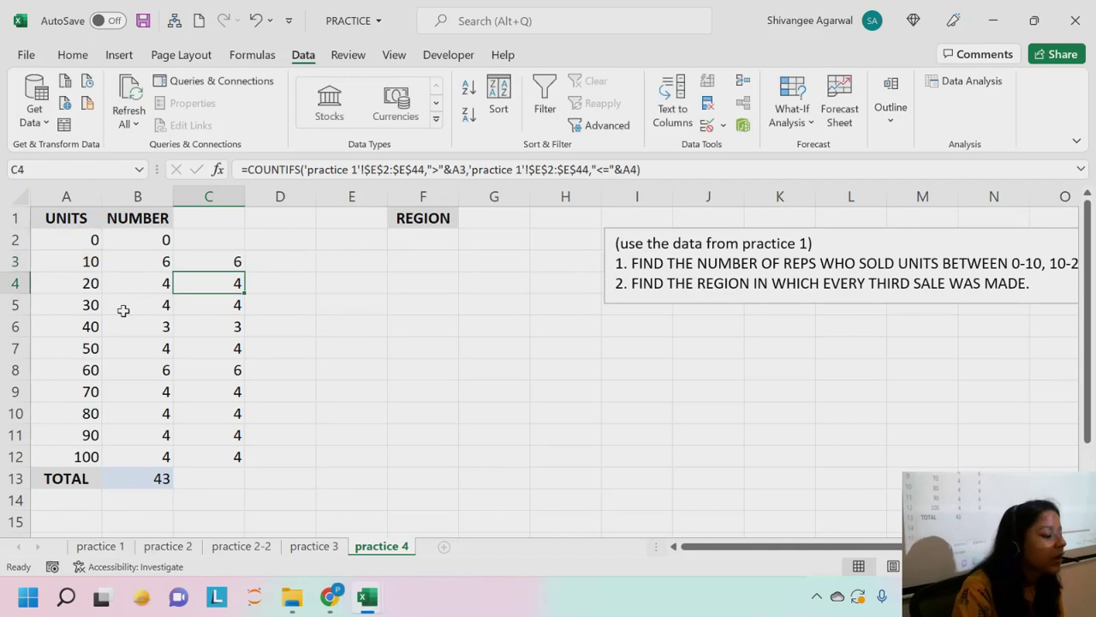
pyautogui.click(234, 265)
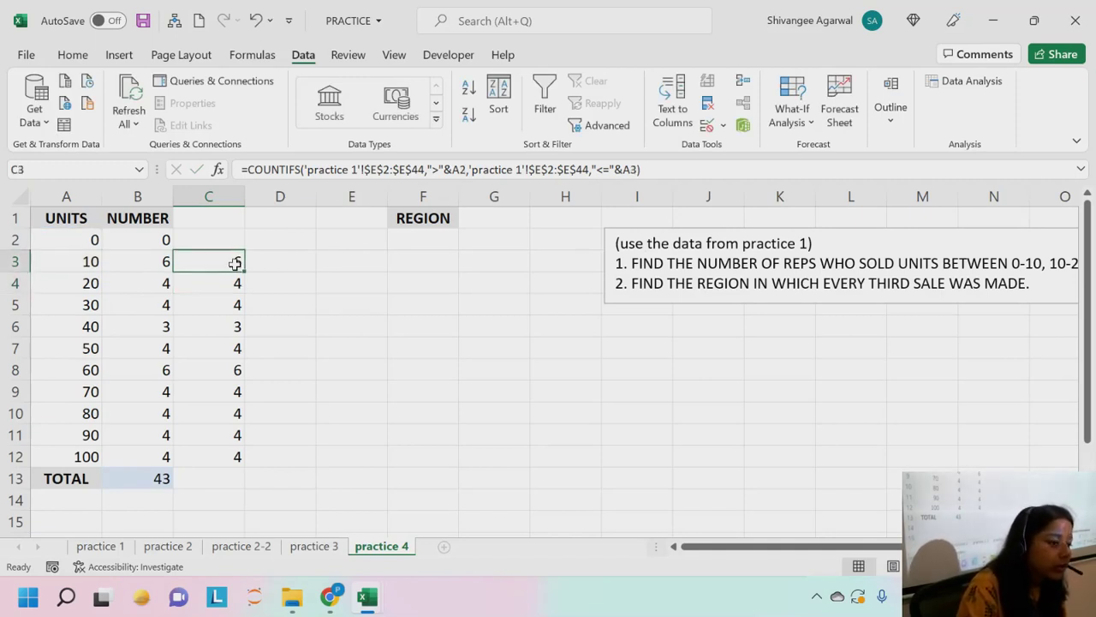
pyautogui.doubleClick(234, 265)
pyautogui.press('Return')
# Check the C4, C5 and C3 formulas' criteria, then select the second task.
pyautogui.doubleClick(234, 282)
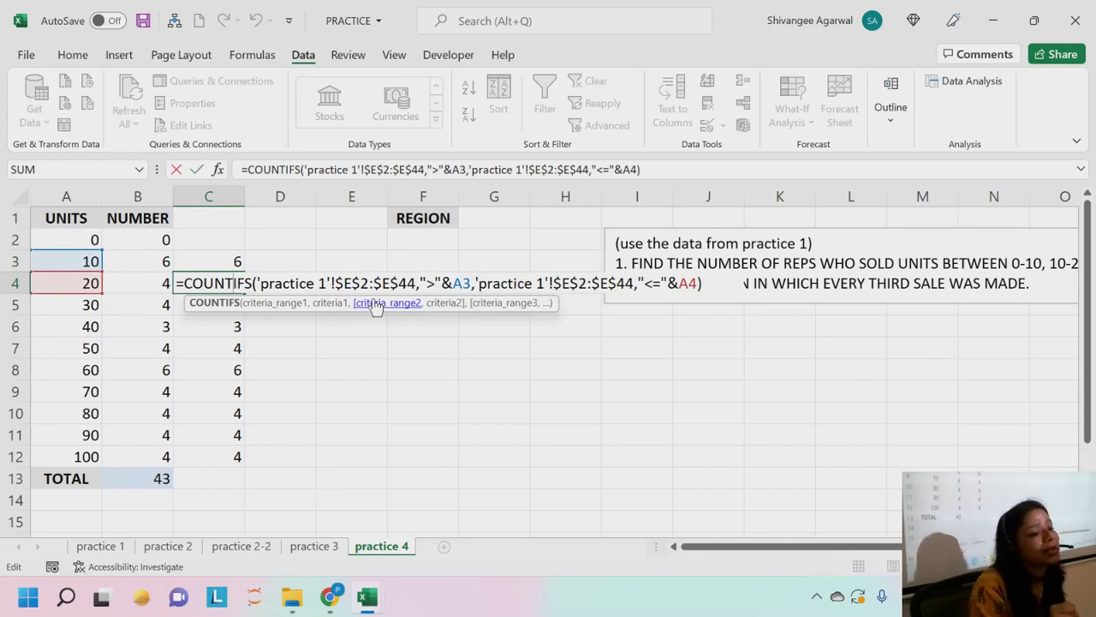
pyautogui.press('Return')
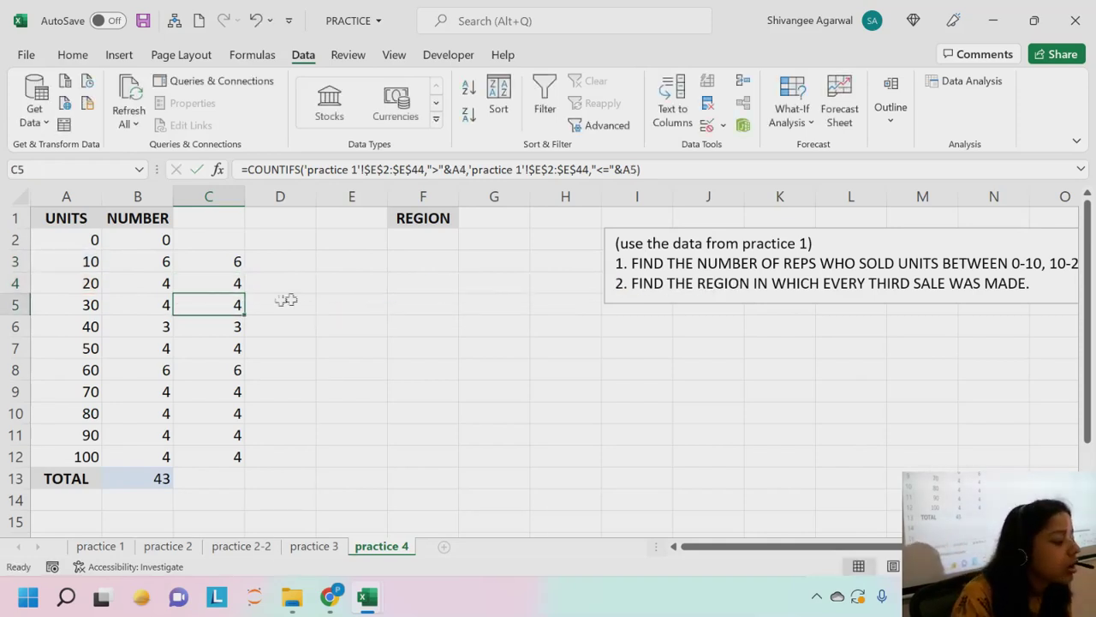
pyautogui.doubleClick(611, 168)
pyautogui.moveTo(454, 169); pyautogui.dragTo(418, 169)
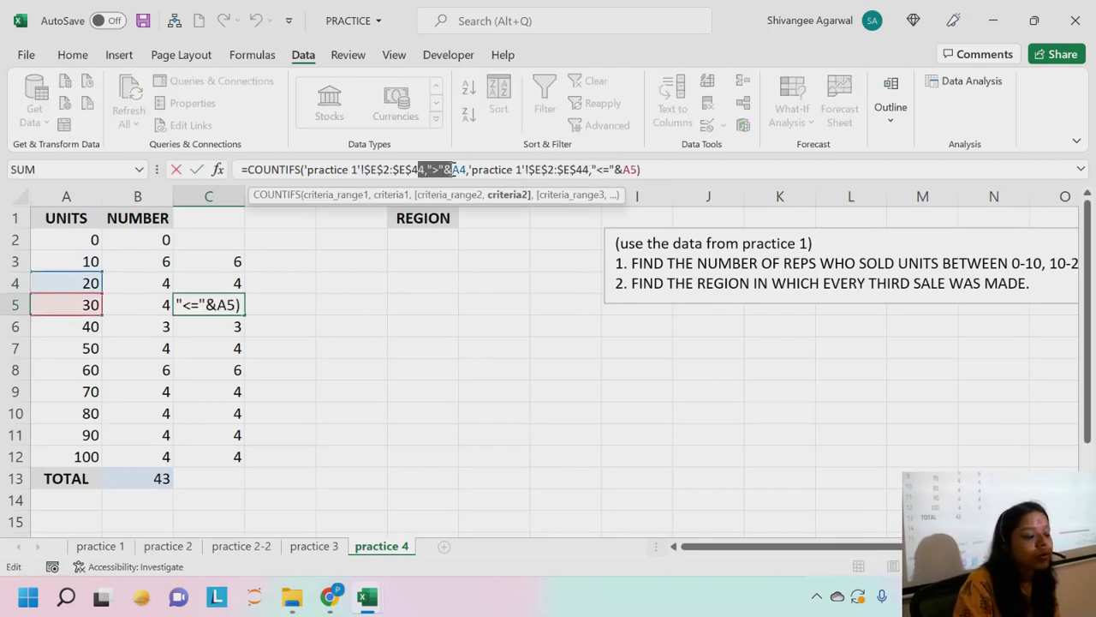
pyautogui.press('Return')
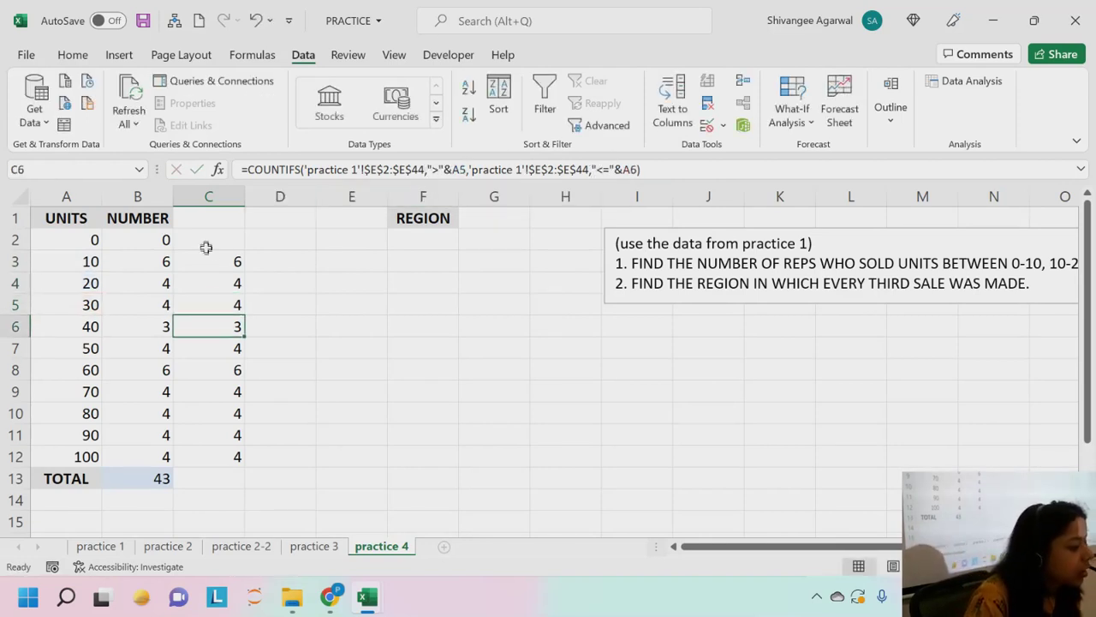
pyautogui.doubleClick(208, 257)
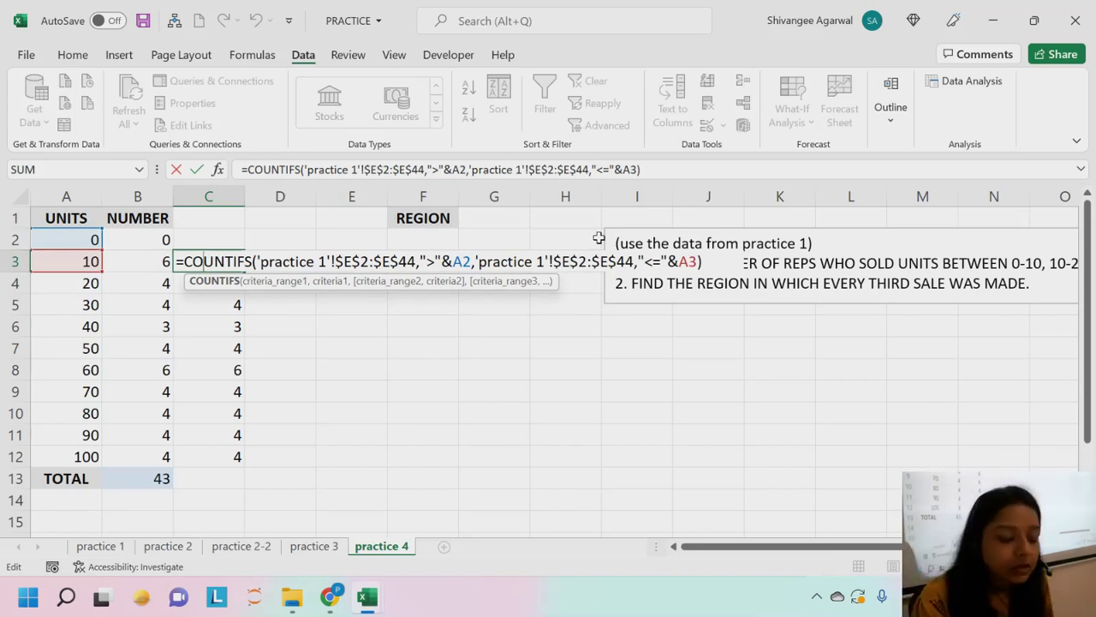
pyautogui.press('Return')
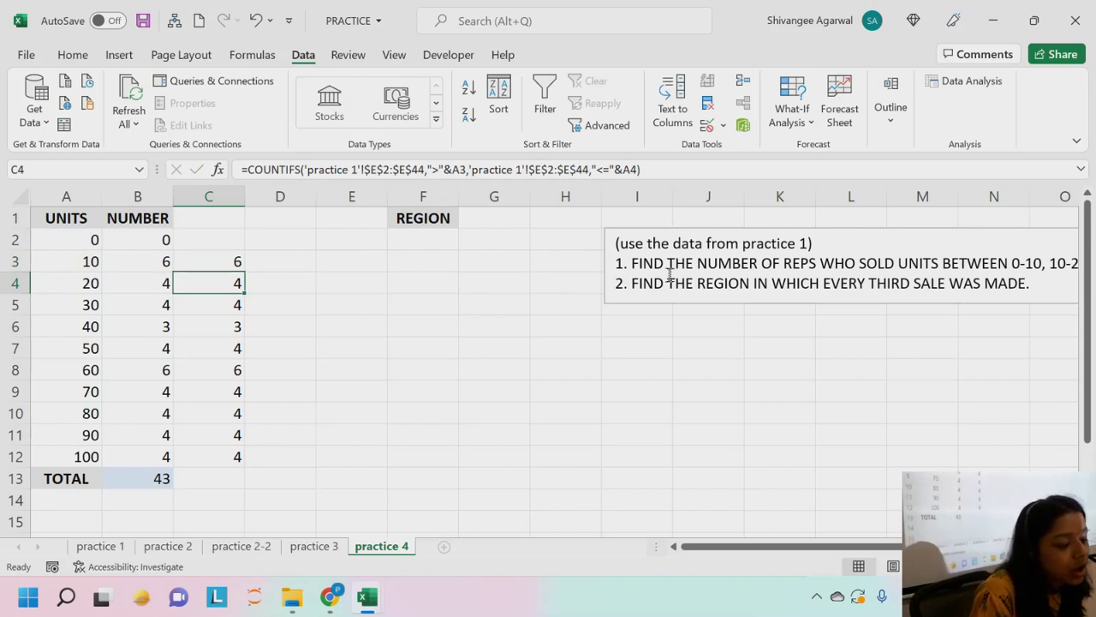
pyautogui.moveTo(623, 284); pyautogui.dragTo(1011, 290)
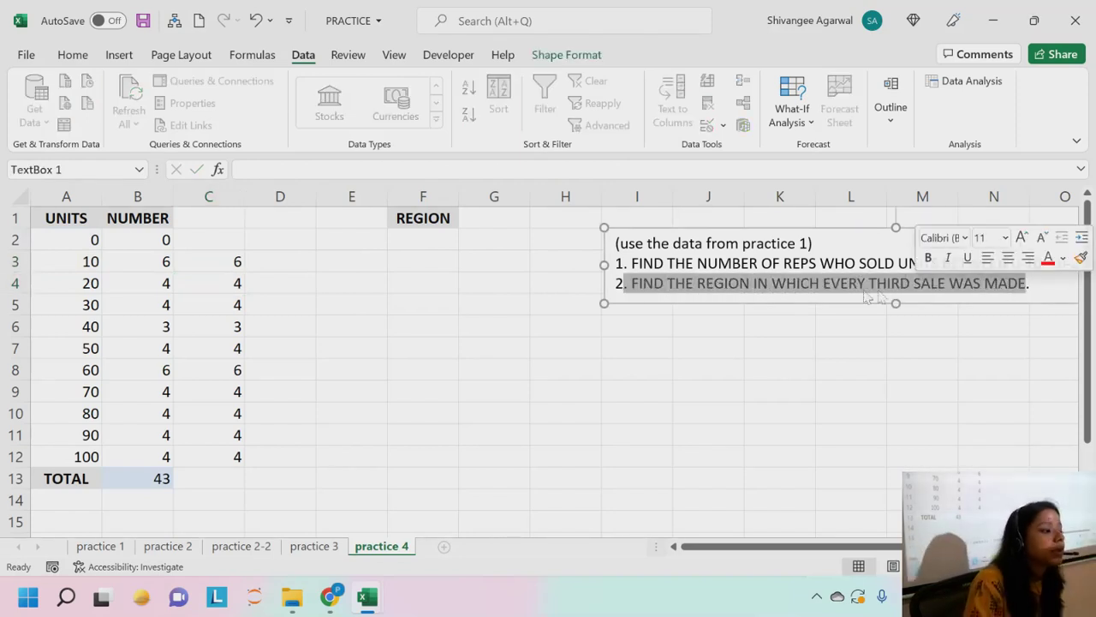
# Go to practice 1 and inspect the Region column, selecting B2:B4.
pyautogui.click(351, 241)
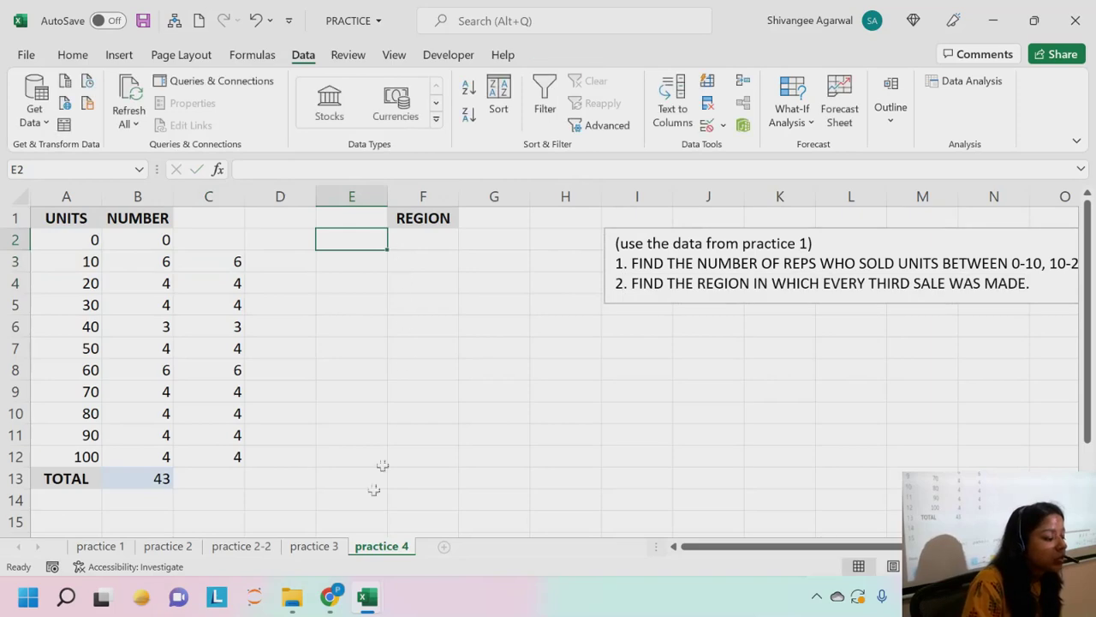
pyautogui.click(96, 547)
pyautogui.scroll(8, 279, 345)
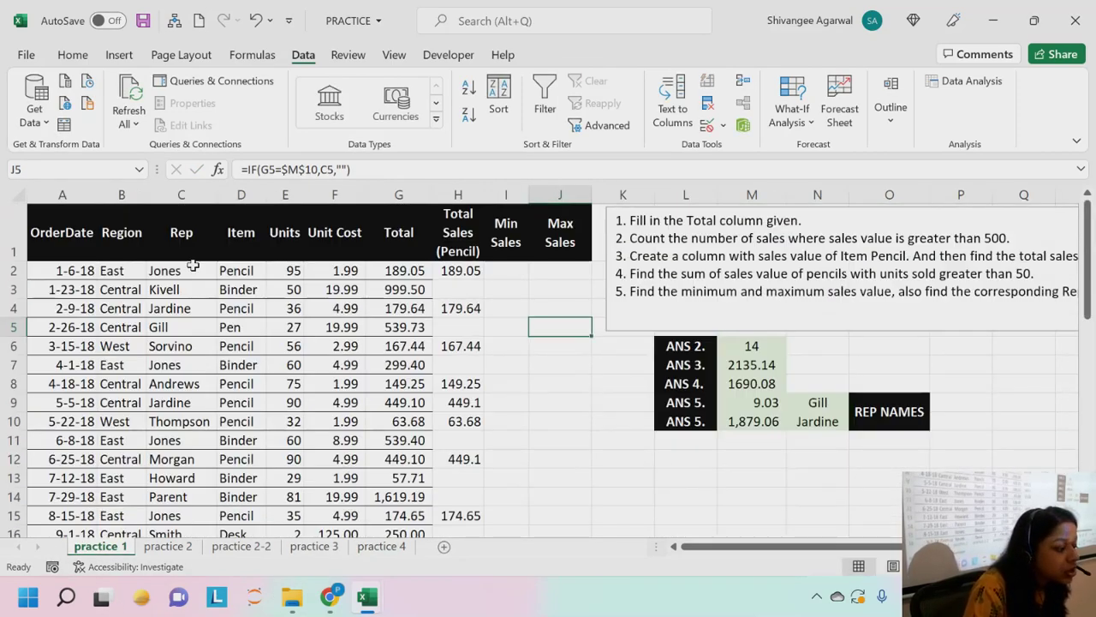
pyautogui.click(129, 270)
pyautogui.press('Down')
pyautogui.press('Down')
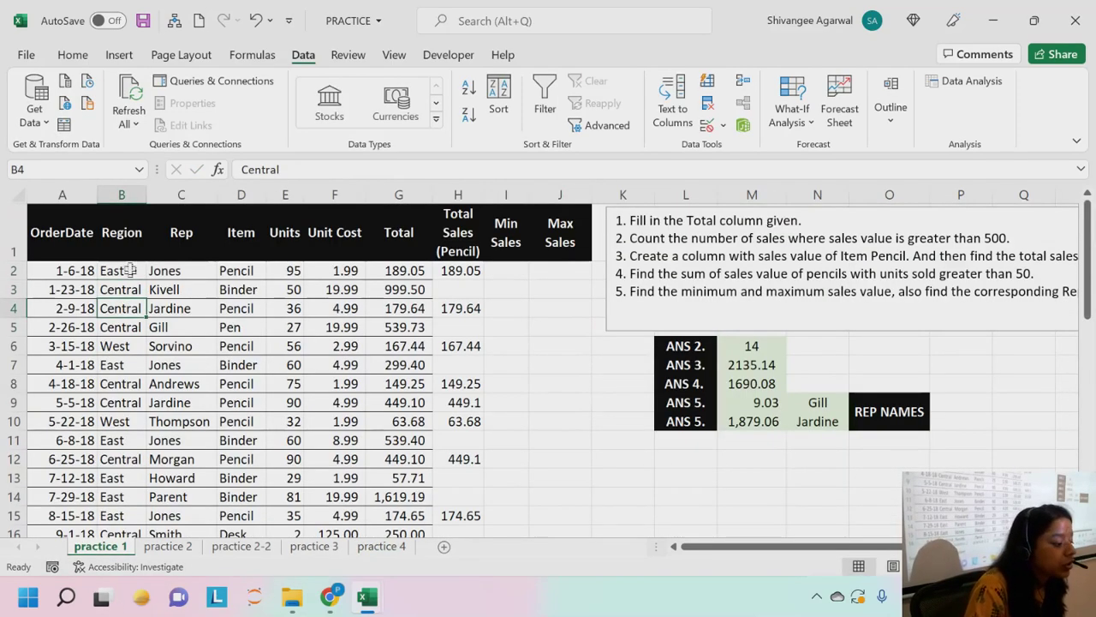
pyautogui.click(130, 368)
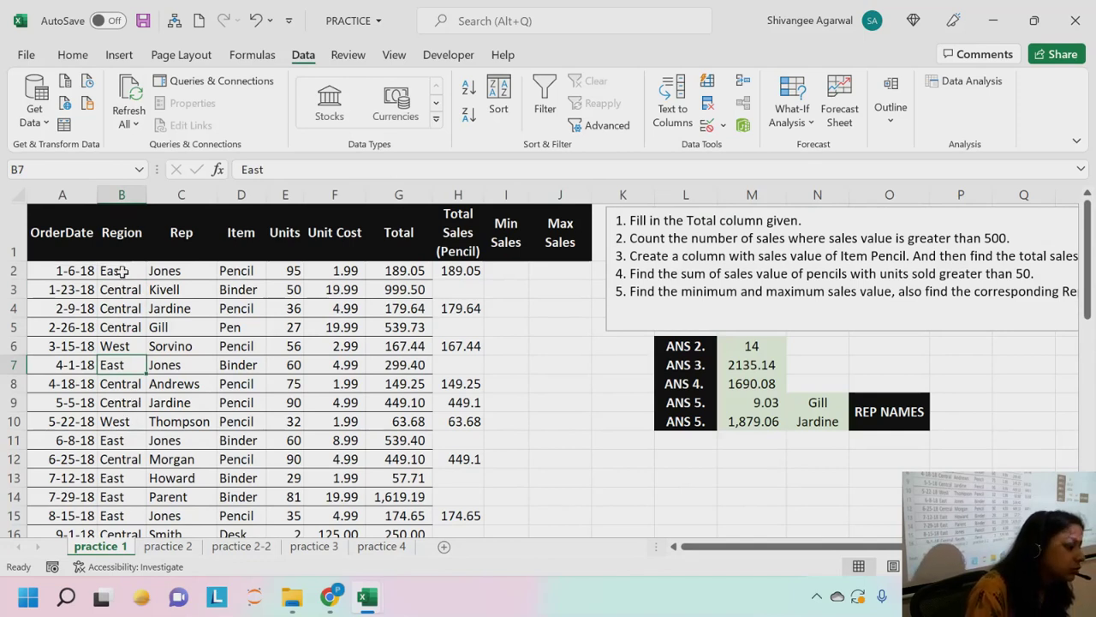
pyautogui.moveTo(119, 271); pyautogui.dragTo(121, 313)
# Step through the Region entries down to row 13, then return to practice 4.
pyautogui.click(122, 314)
pyautogui.click(123, 329)
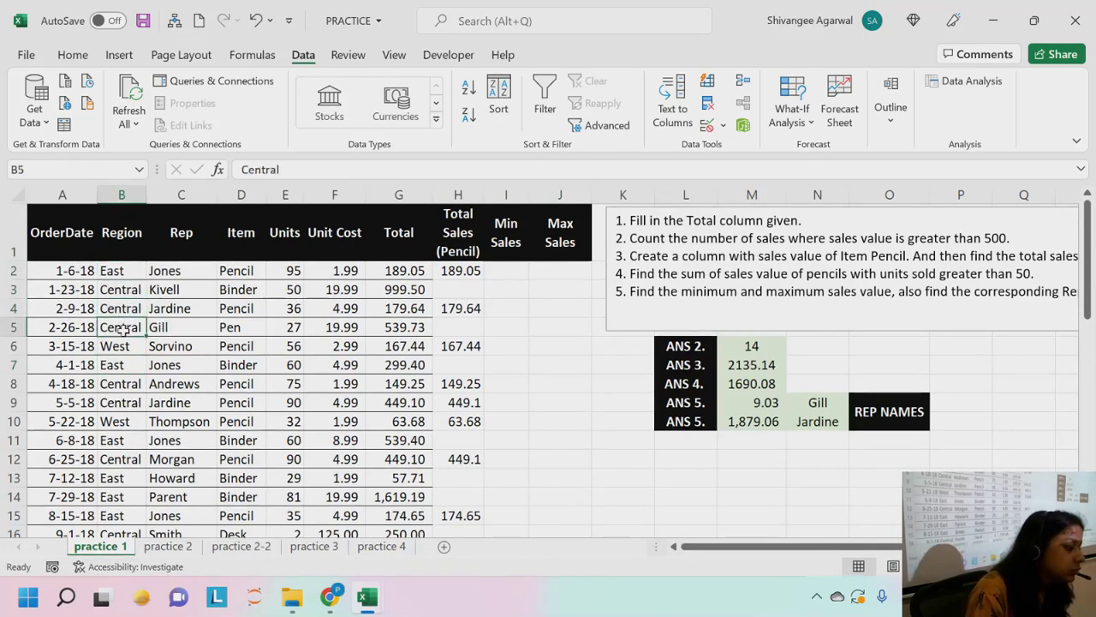
pyautogui.click(125, 346)
pyautogui.click(126, 365)
pyautogui.click(126, 384)
pyautogui.click(127, 402)
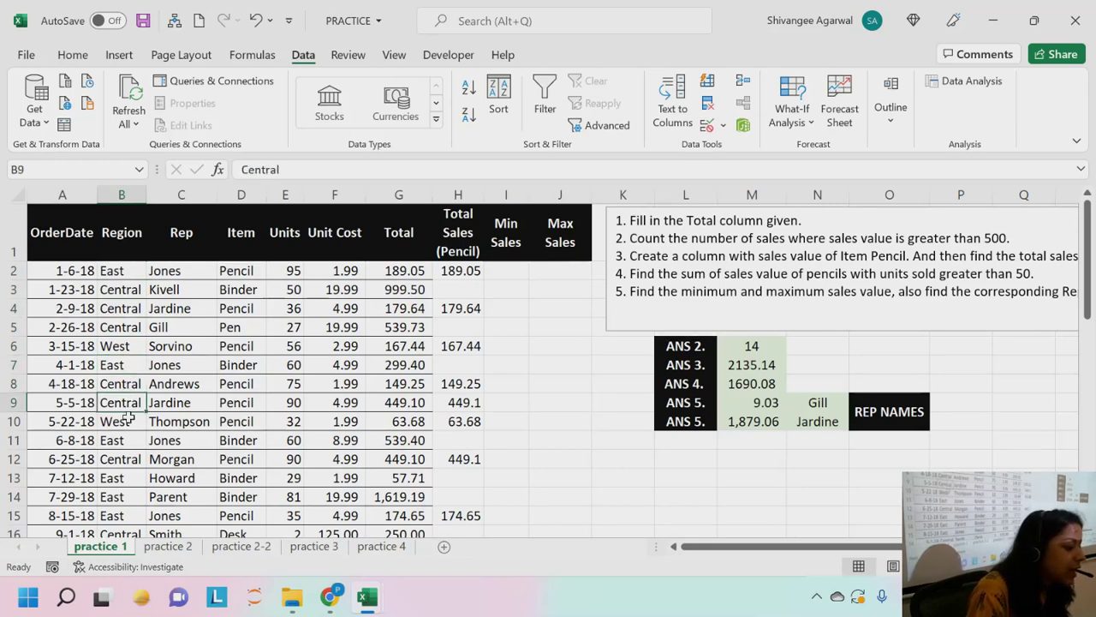
pyautogui.click(128, 421)
pyautogui.click(135, 476)
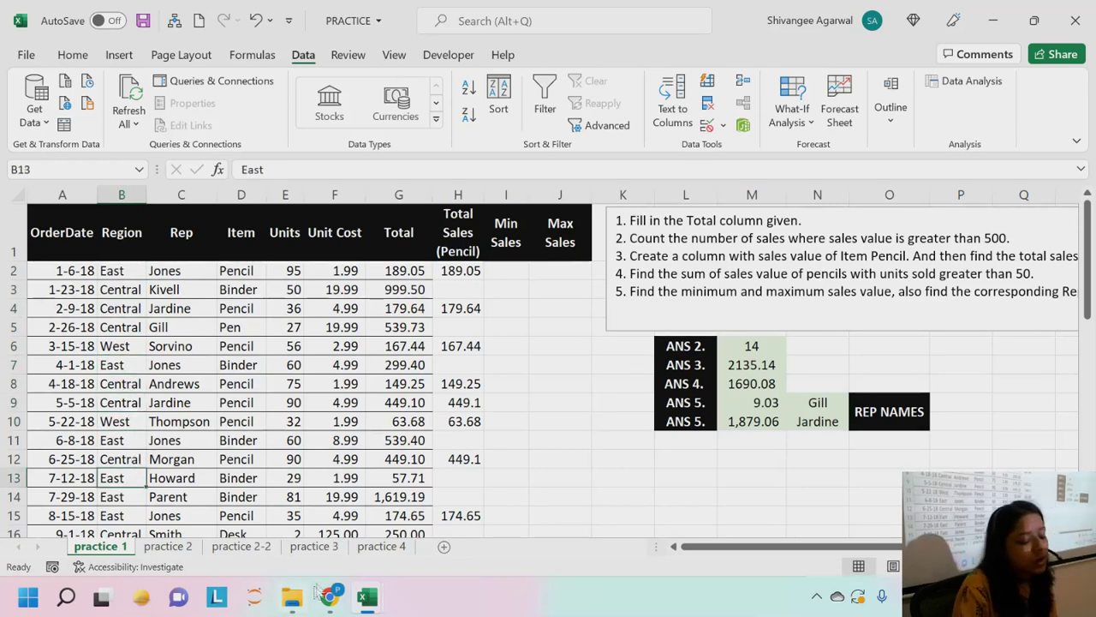
pyautogui.click(382, 547)
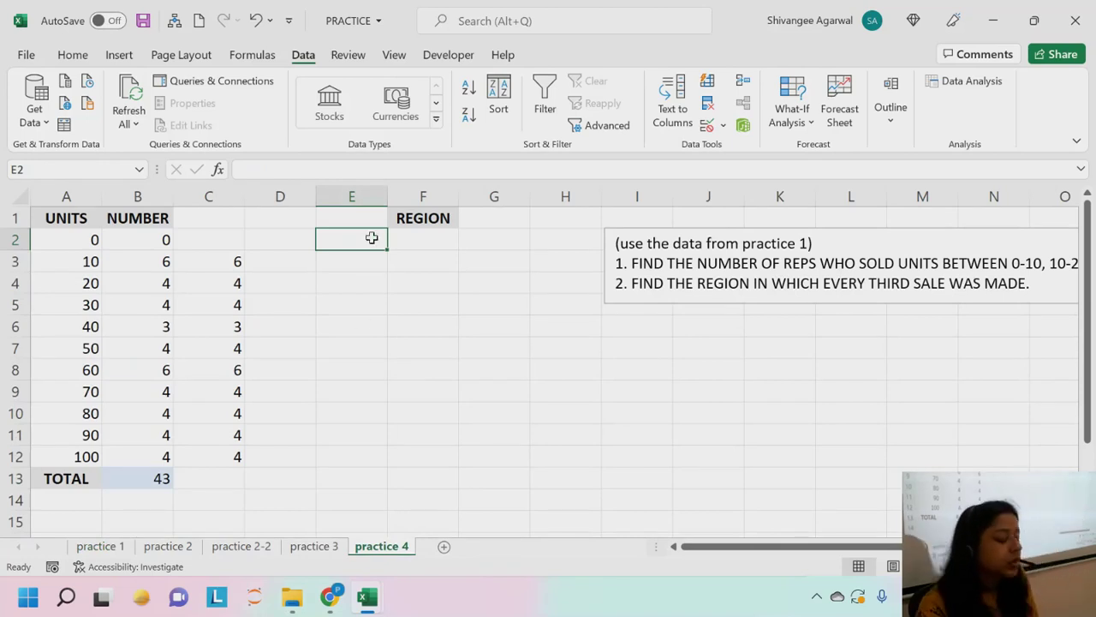
# Enter 3, 6, 9 in E2:E4 and extend the series to 42 in E15.
pyautogui.write('3')
pyautogui.press('Return')
pyautogui.write('6')
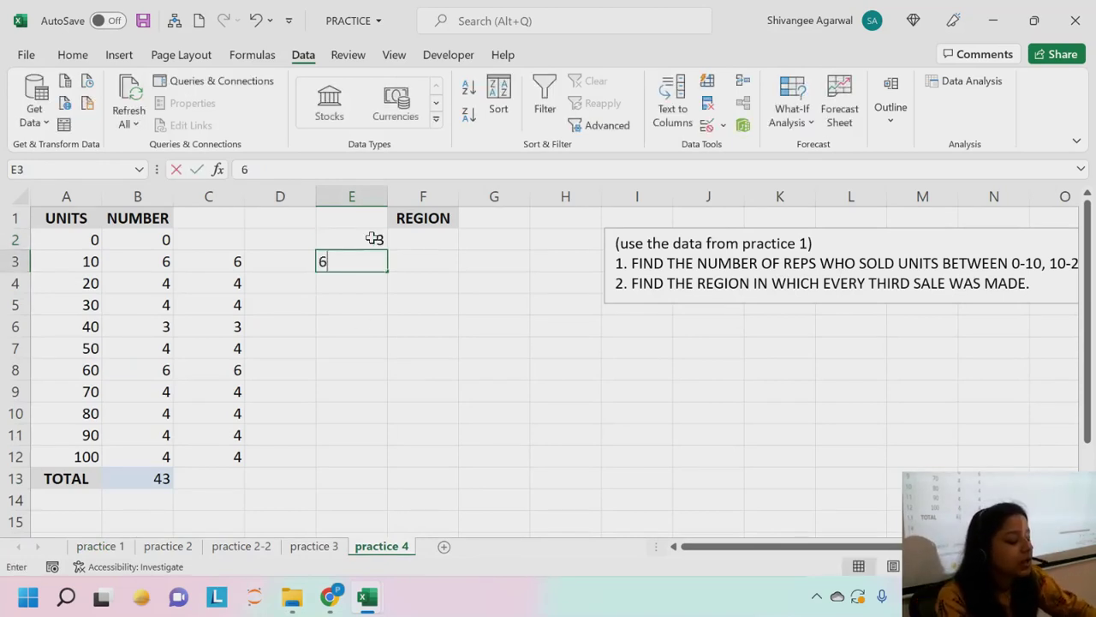
pyautogui.press('Return')
pyautogui.write('9')
pyautogui.press('Return')
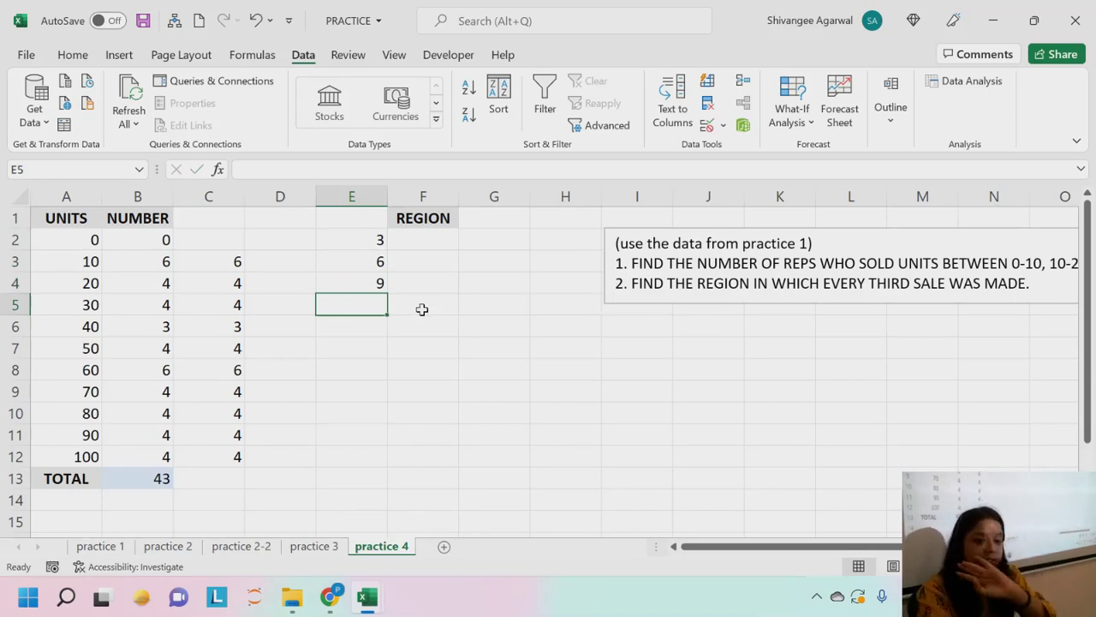
pyautogui.moveTo(362, 237); pyautogui.dragTo(389, 458)
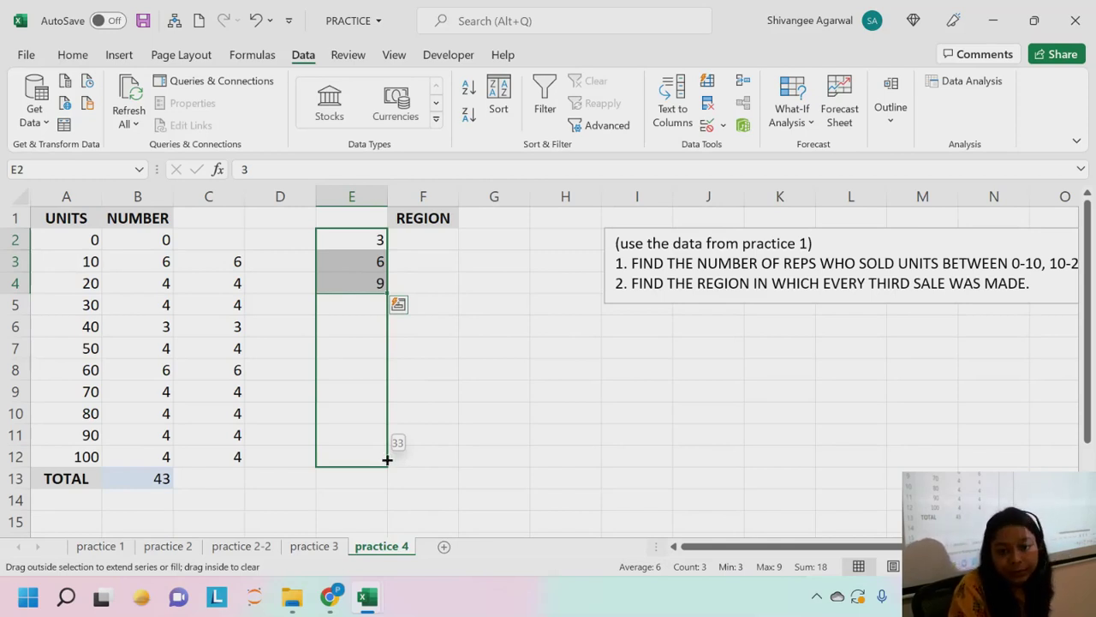
pyautogui.moveTo(387, 477); pyautogui.dragTo(391, 525)
pyautogui.moveTo(390, 526); pyautogui.dragTo(390, 526)
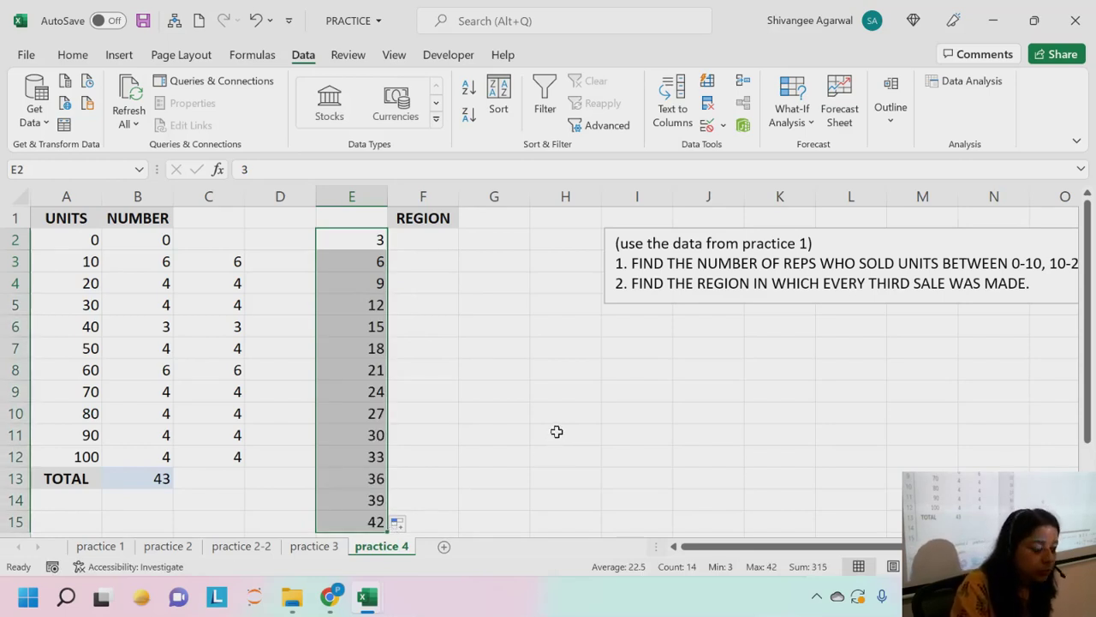
# Start an OFFSET formula in F2 with the absolute reference 'practice 1'!$B$1.
pyautogui.click(428, 262)
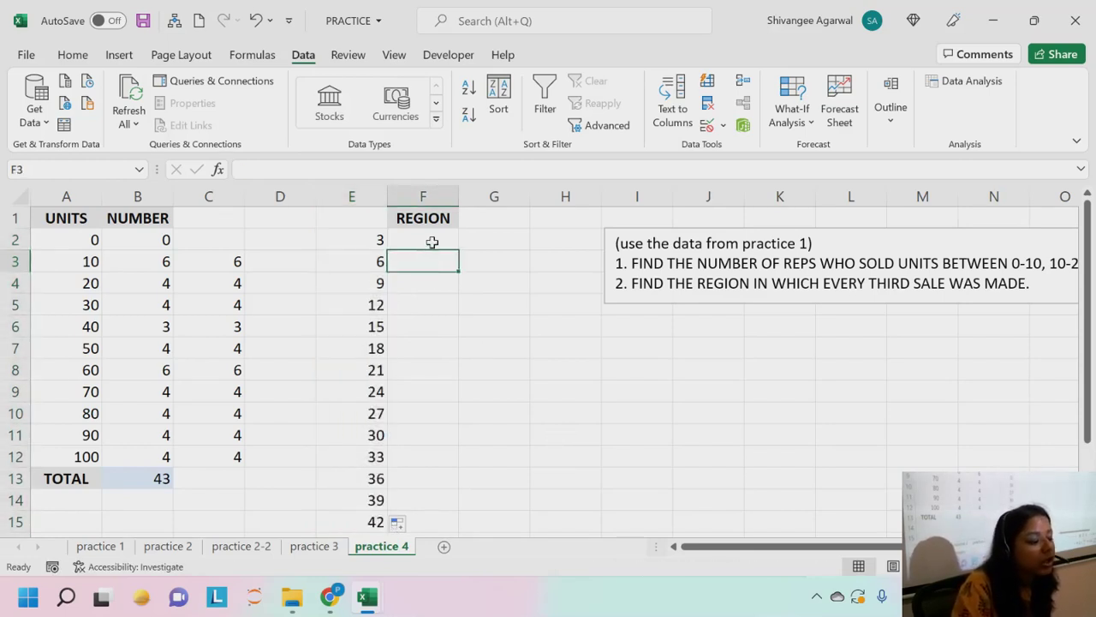
pyautogui.click(432, 243)
pyautogui.write('=OFFS')
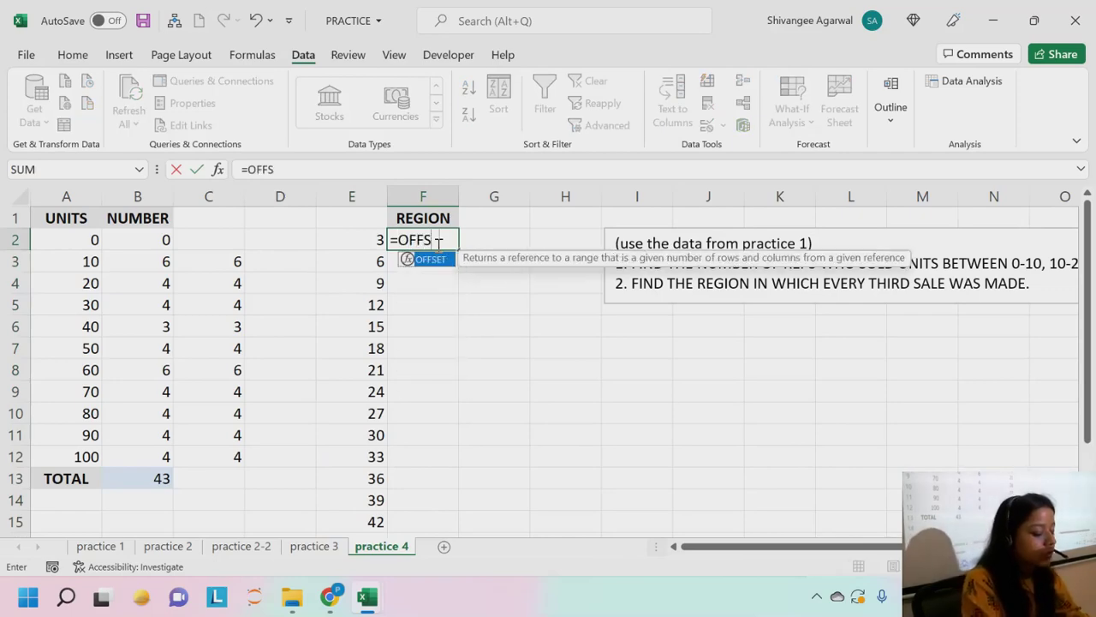
pyautogui.write('ET(')
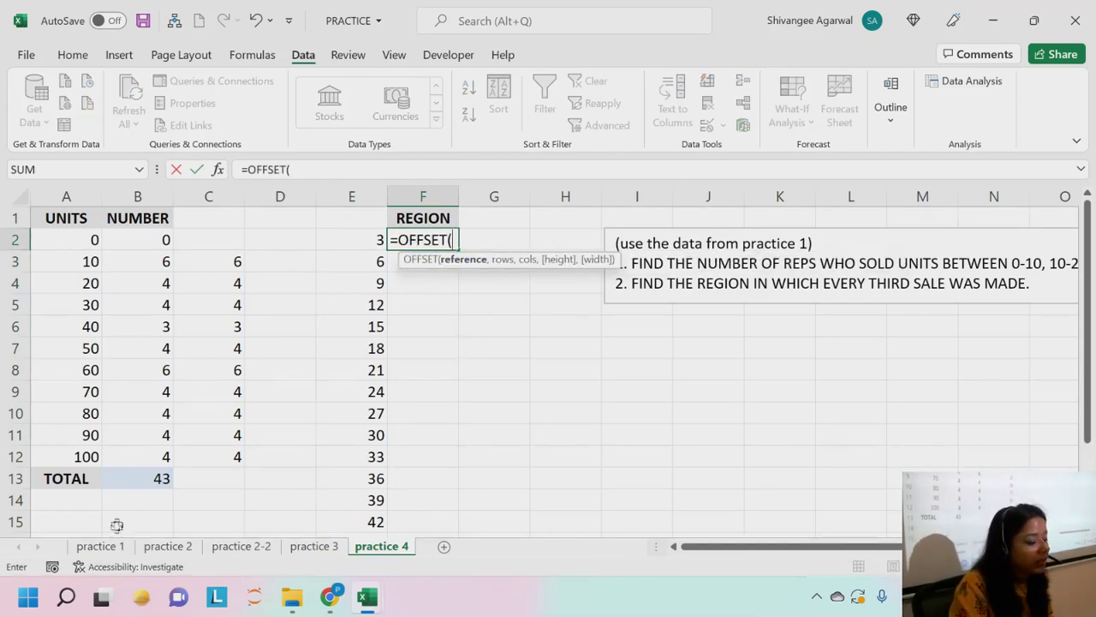
pyautogui.click(111, 547)
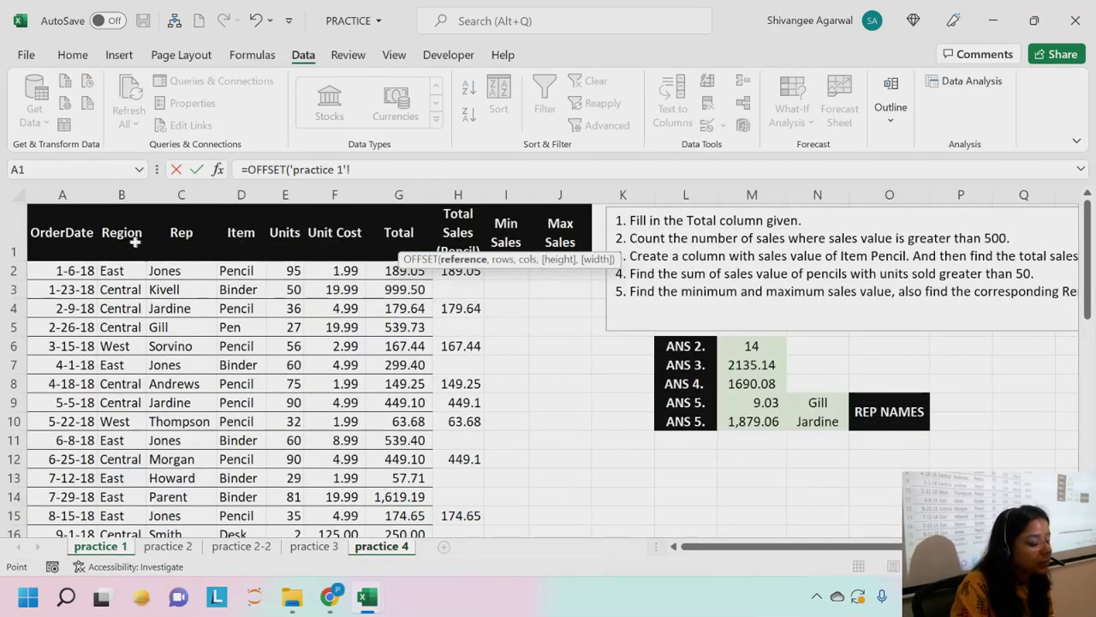
pyautogui.click(174, 231)
pyautogui.click(107, 229)
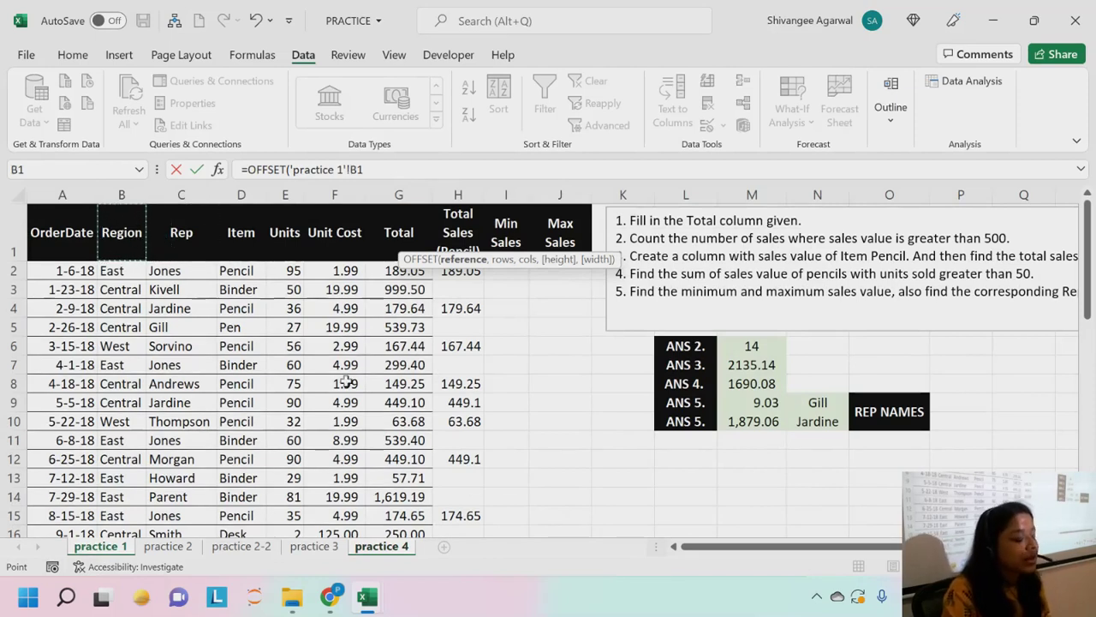
pyautogui.press('F4')
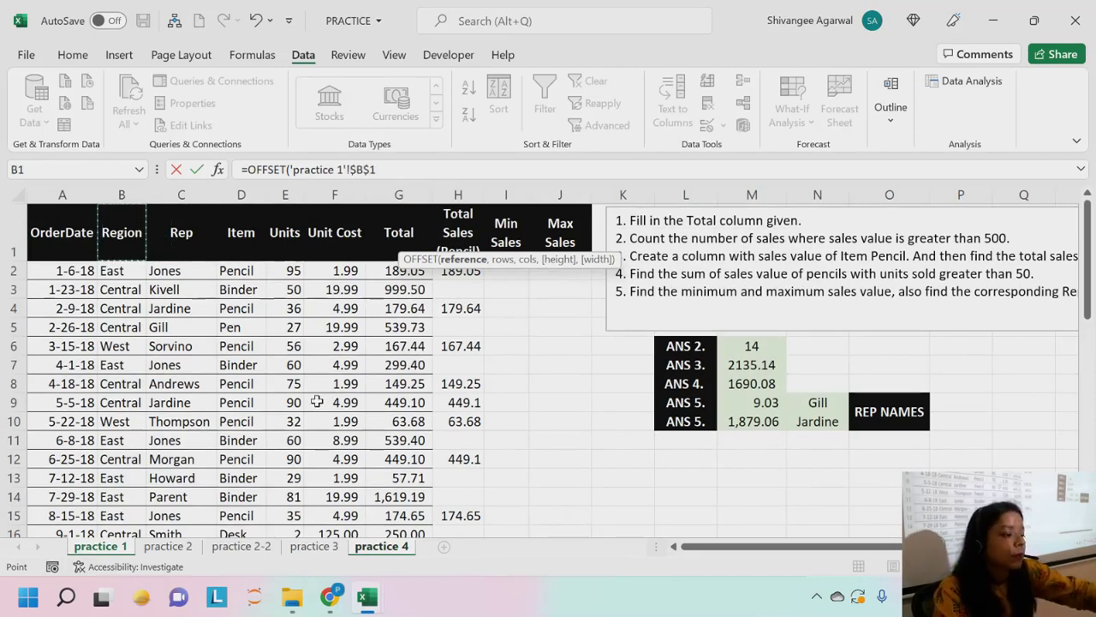
pyautogui.write(',')
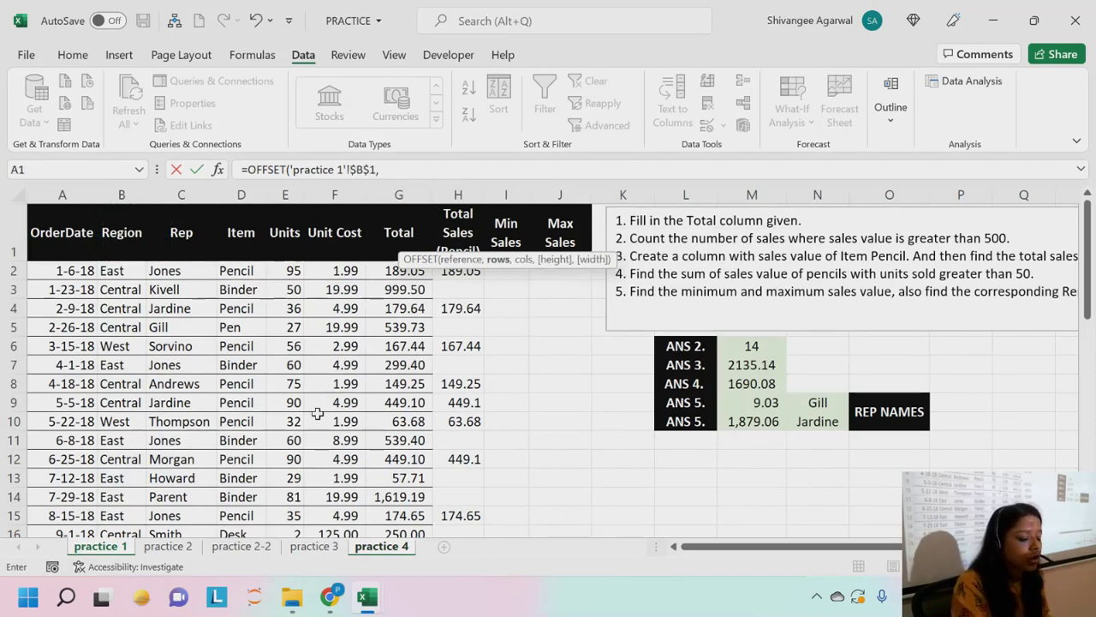
# Use E2 as the row offset with 0 columns, enter it, and copy down to F15.
pyautogui.click(400, 550)
pyautogui.click(373, 239)
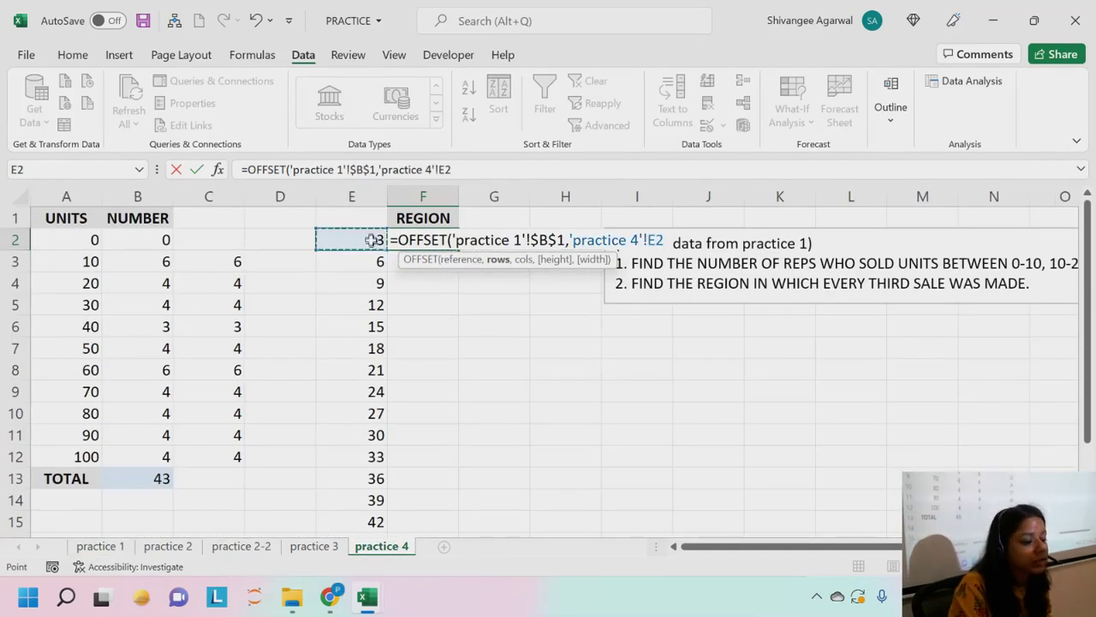
pyautogui.write(',')
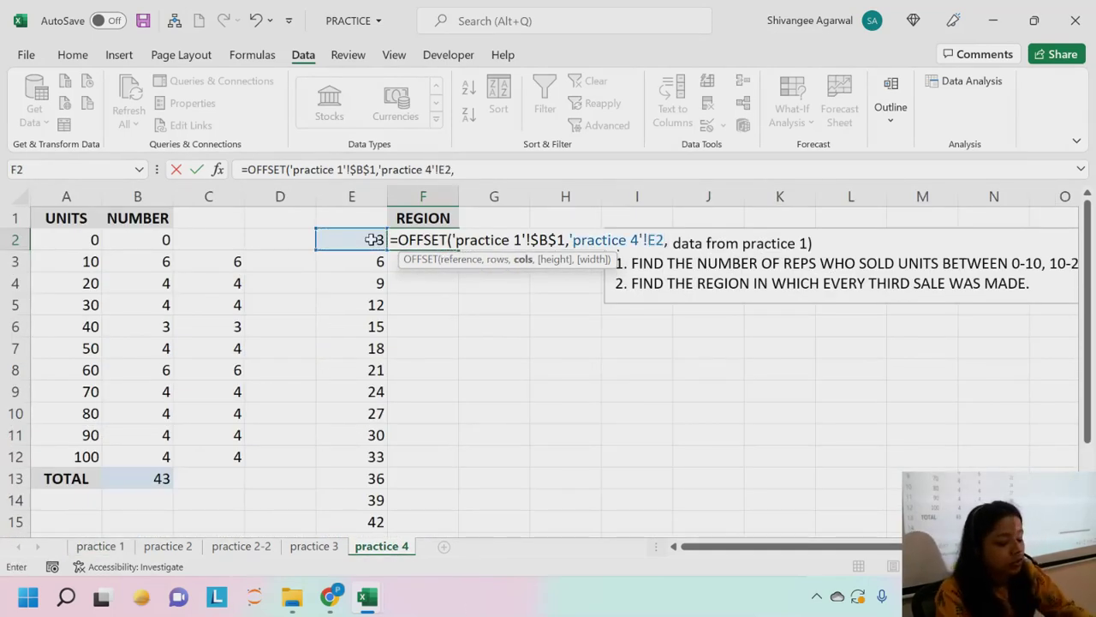
pyautogui.write('0')
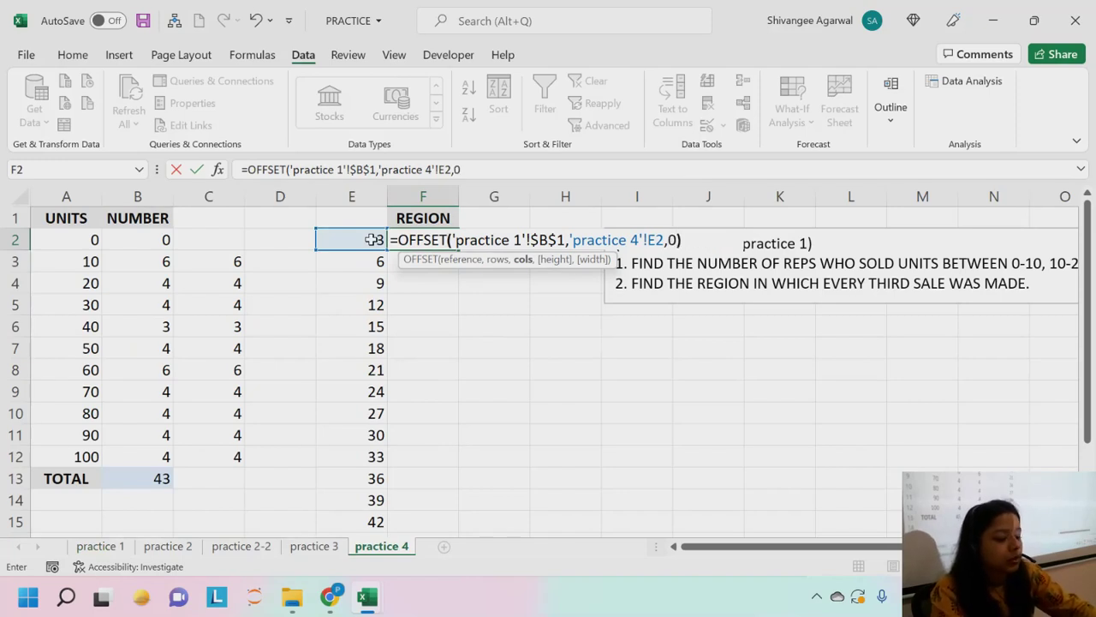
pyautogui.write(')')
pyautogui.press('Return')
pyautogui.click(447, 242)
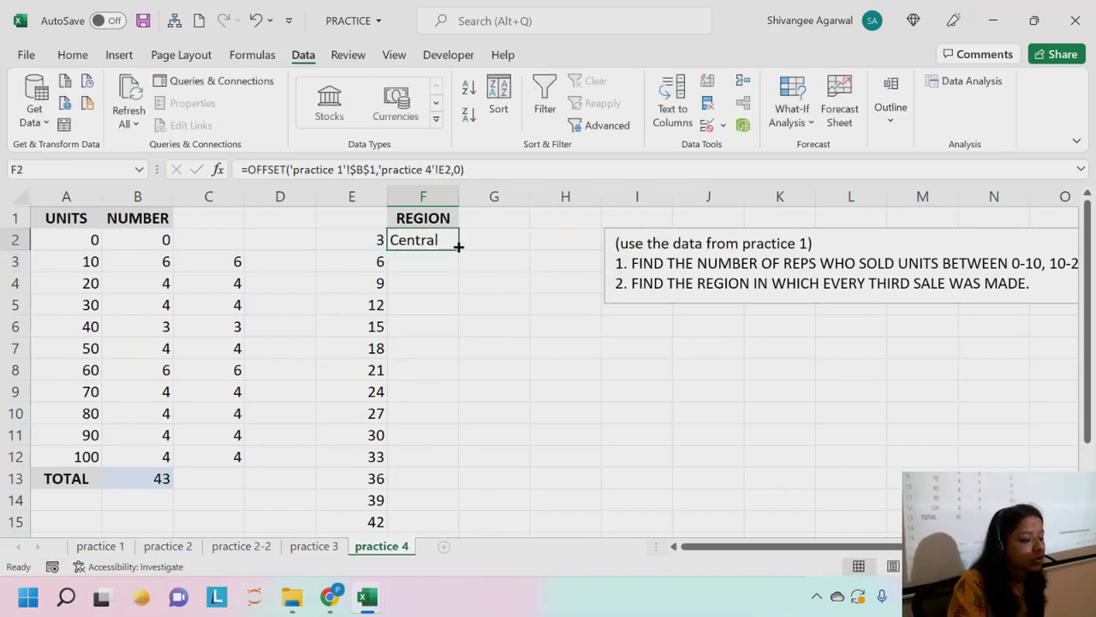
pyautogui.doubleClick(458, 247)
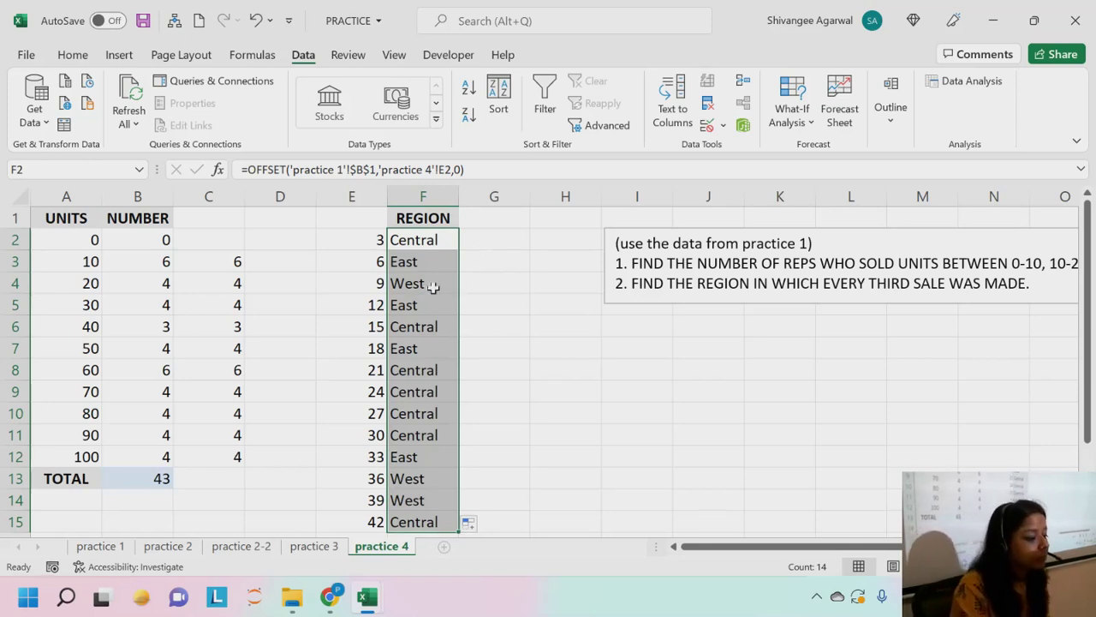
# Check the offset values in column E and select the 3, 6, 9 starting values.
pyautogui.click(360, 224)
pyautogui.click(362, 237)
pyautogui.click(362, 257)
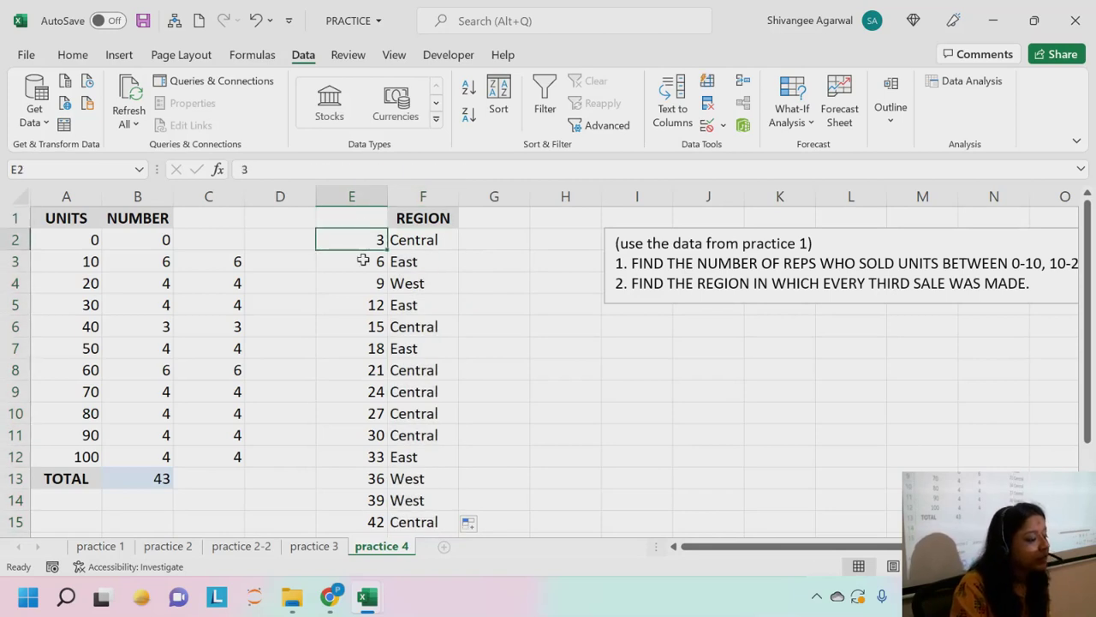
pyautogui.click(366, 281)
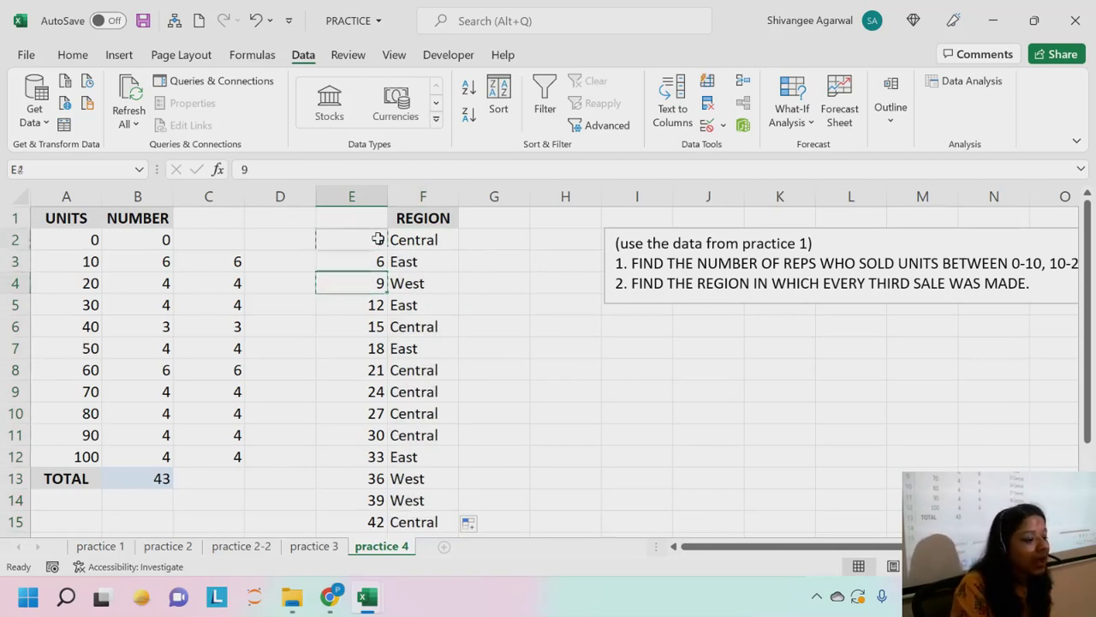
pyautogui.moveTo(377, 239); pyautogui.dragTo(385, 526)
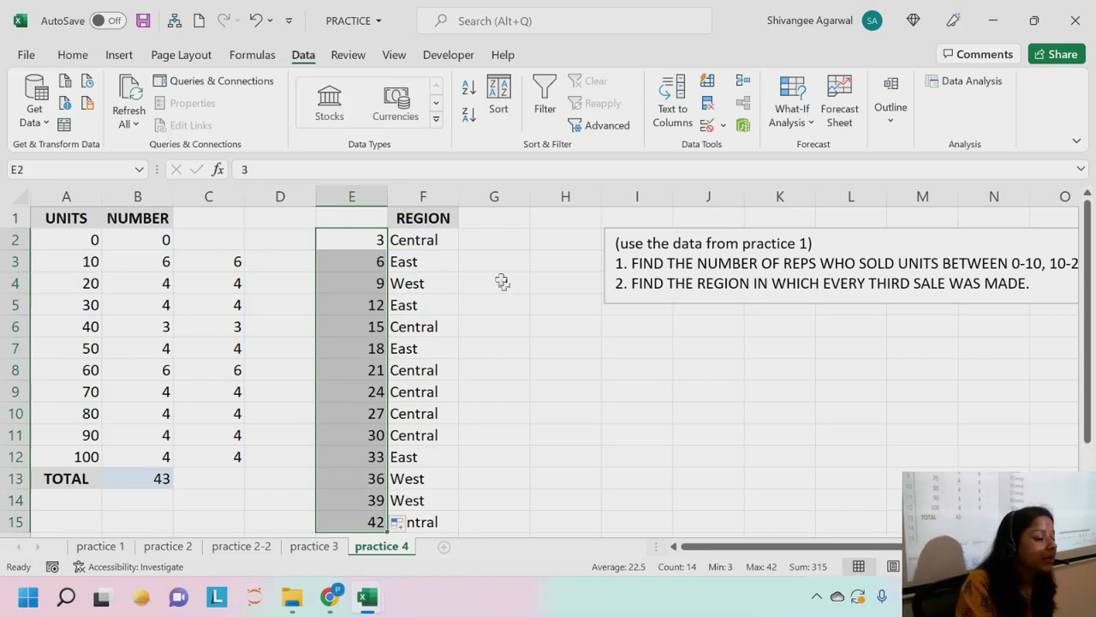
# Enter 1 and 2 in G2:G3 and extend the count to 14 in G15.
pyautogui.click(497, 244)
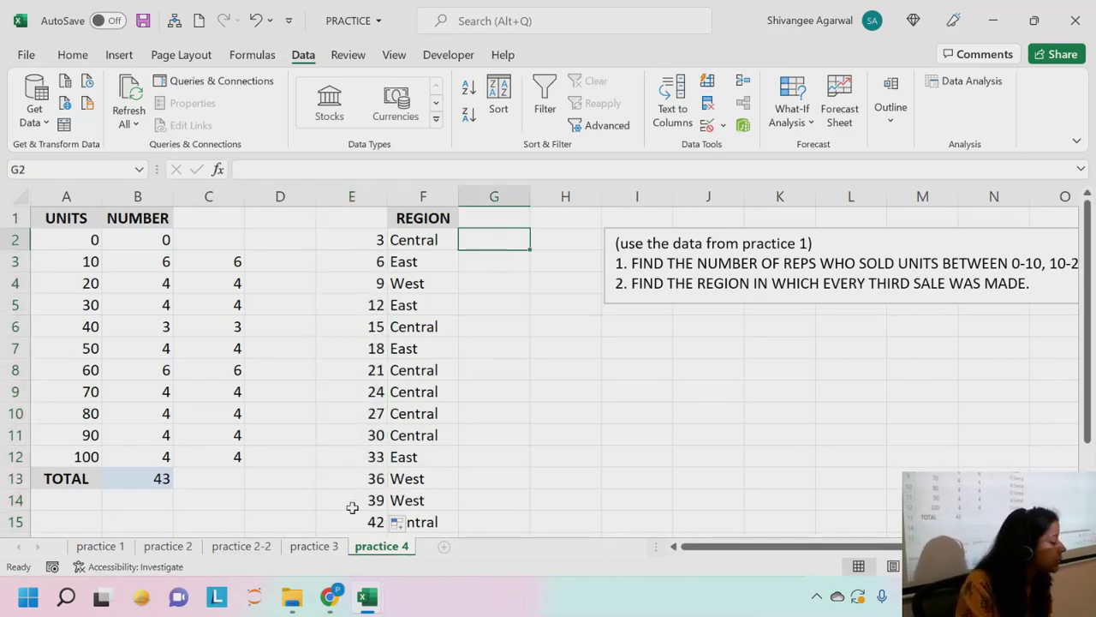
pyautogui.write('1')
pyautogui.press('Return')
pyautogui.write('2')
pyautogui.press('Return')
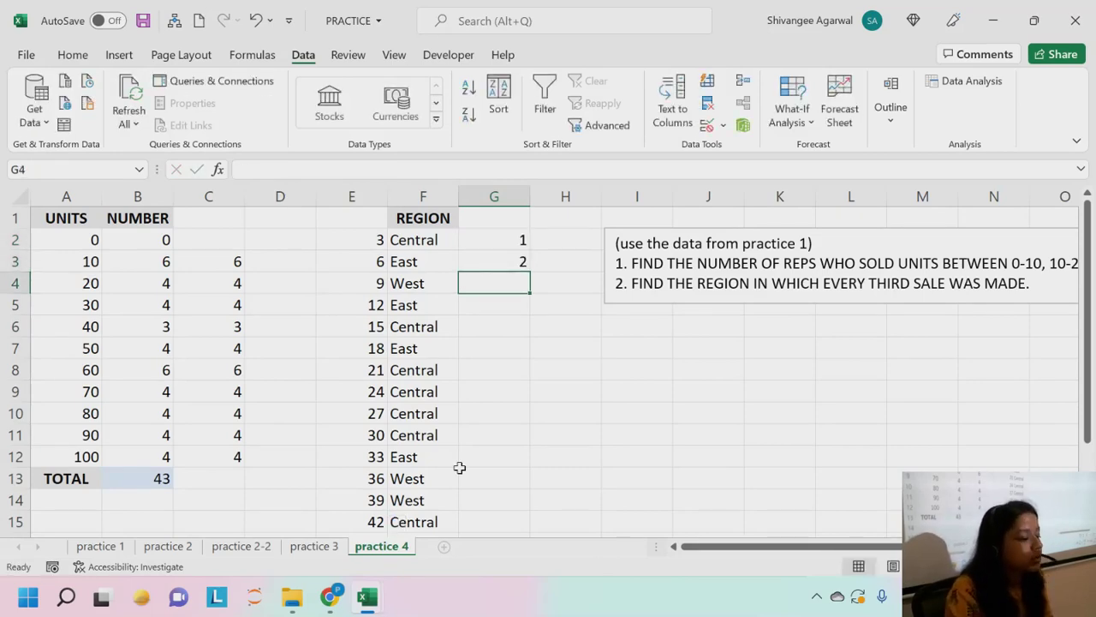
pyautogui.moveTo(490, 251); pyautogui.dragTo(522, 442)
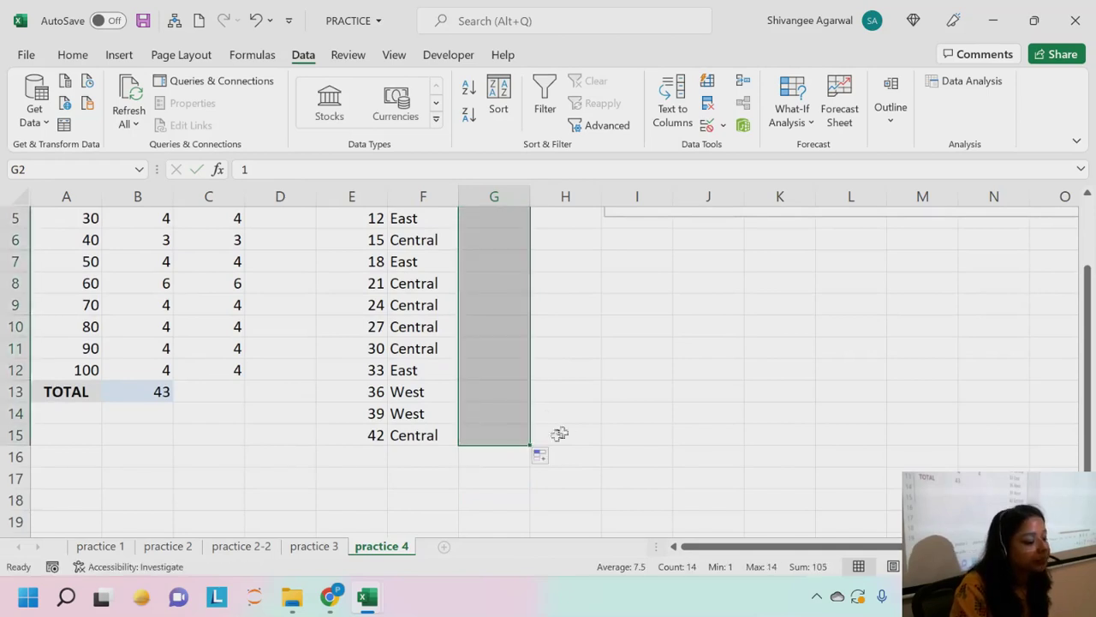
# Move the instruction text box slightly to the right.
pyautogui.scroll(2, 573, 360)
pyautogui.click(645, 225)
pyautogui.moveTo(646, 225); pyautogui.dragTo(705, 225)
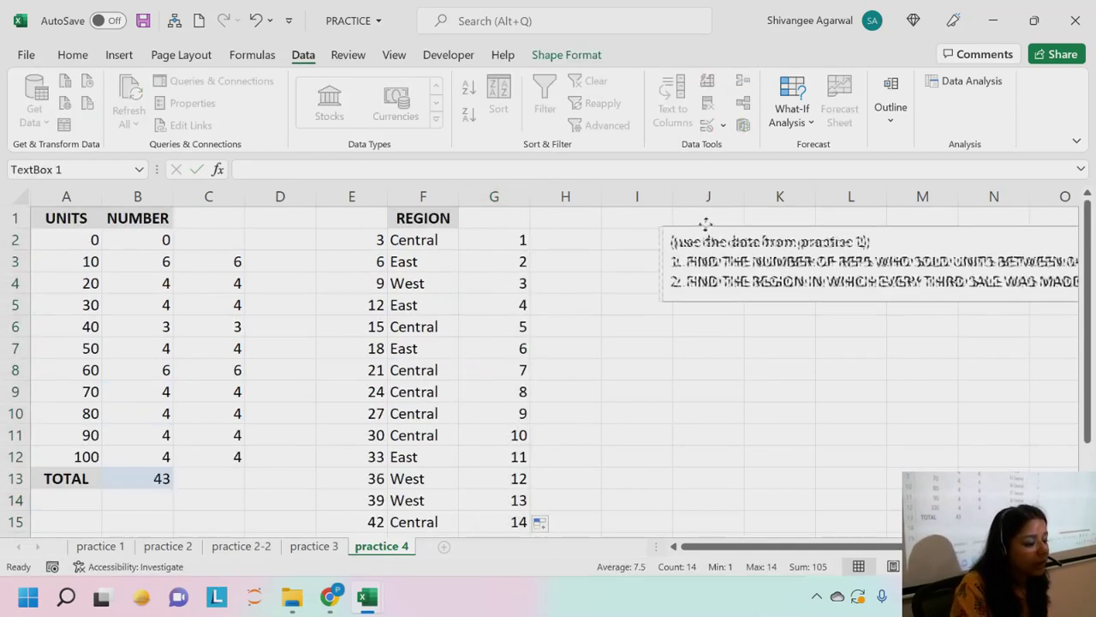
# Begin an OFFSET formula in H2 with the absolute reference 'practice 1'!$B$1.
pyautogui.click(561, 244)
pyautogui.write('=O')
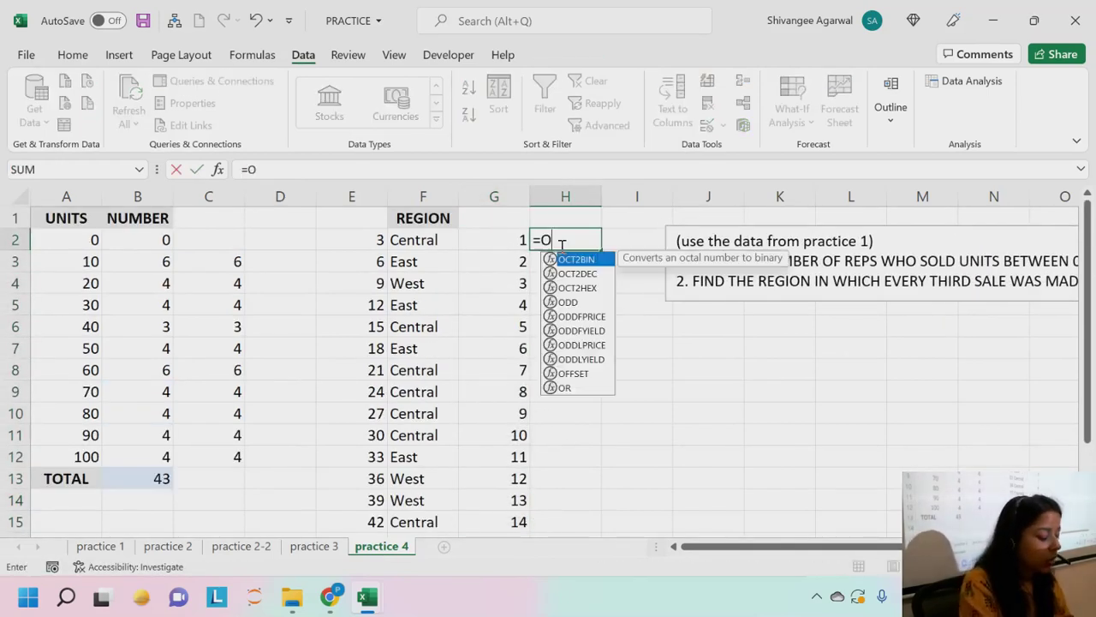
pyautogui.write('FFSE')
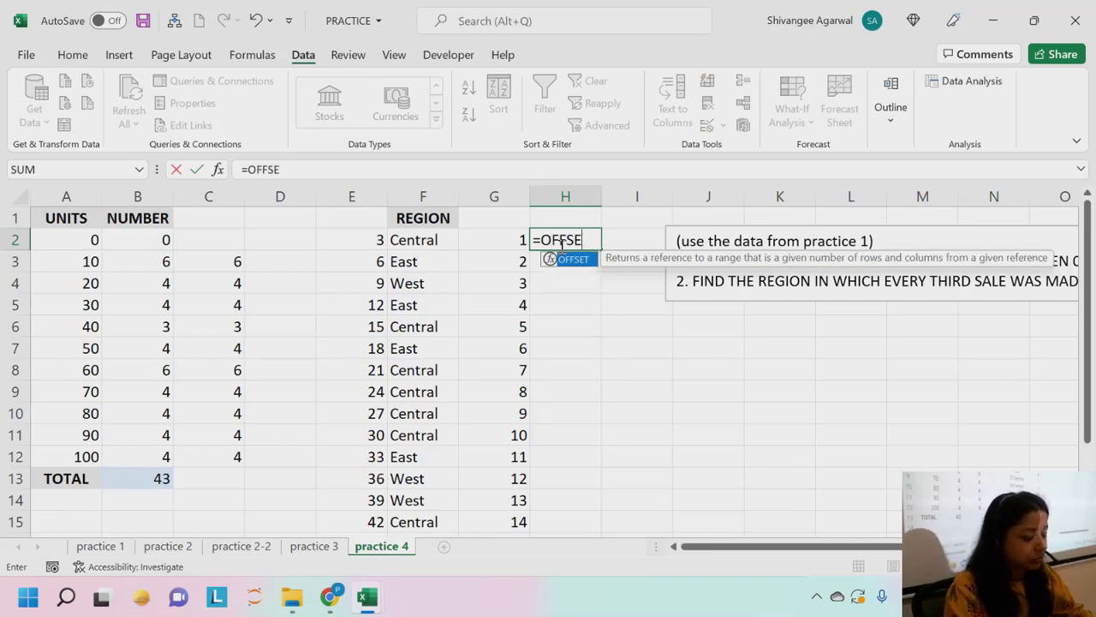
pyautogui.write('TT(')
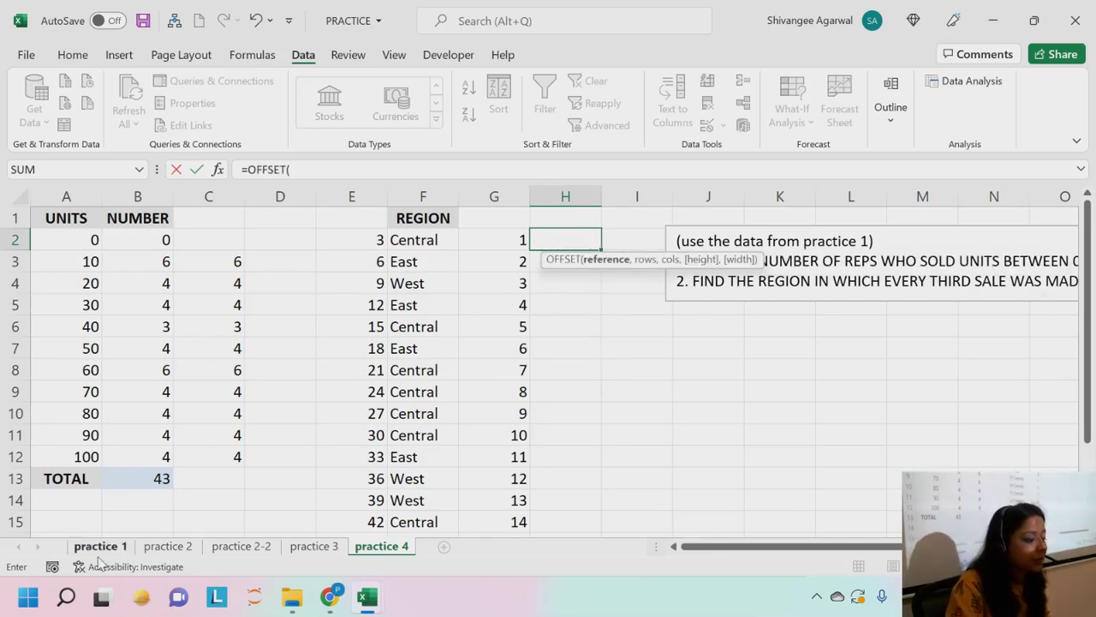
pyautogui.click(100, 547)
pyautogui.click(134, 238)
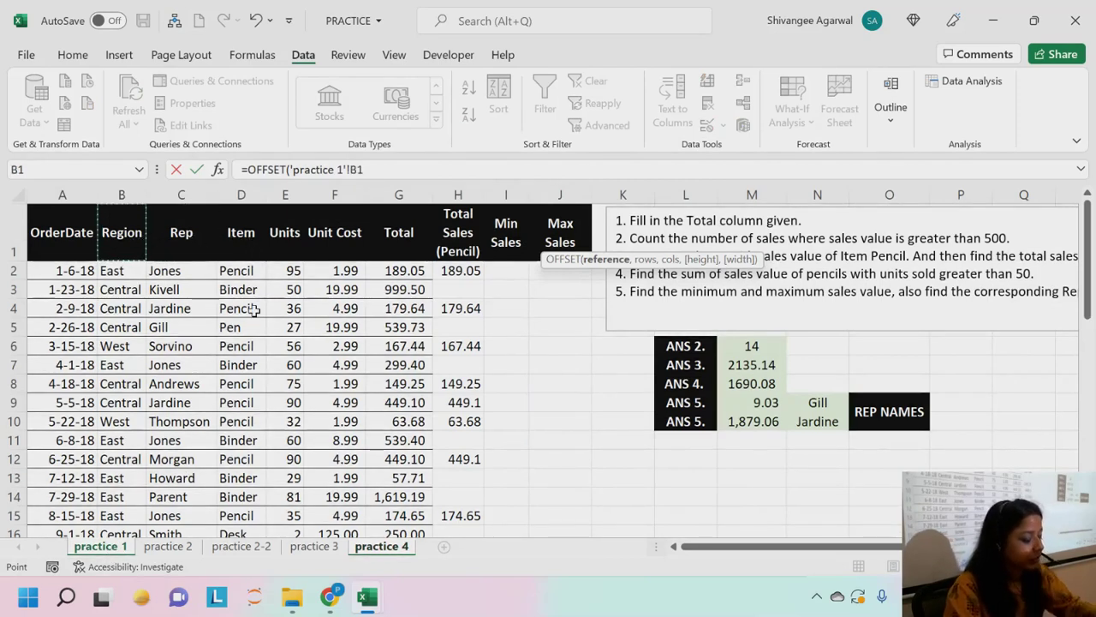
pyautogui.press('F4')
pyautogui.write(',')
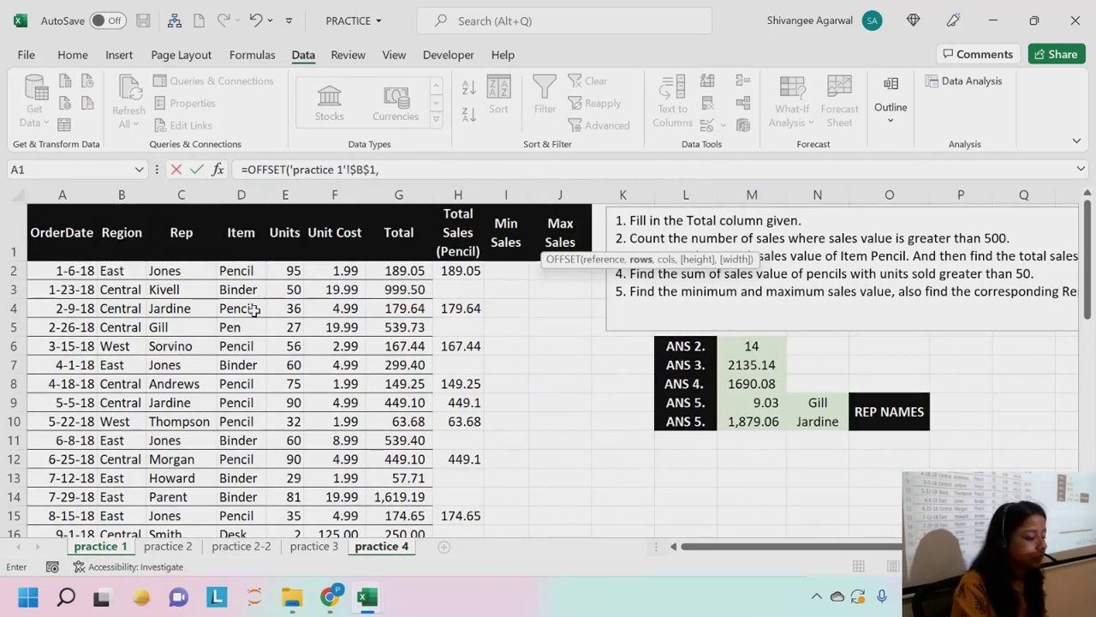
# Add G2*3 as rows and 0 as columns, fixing the too-few-arguments error, to return Central.
pyautogui.click(381, 548)
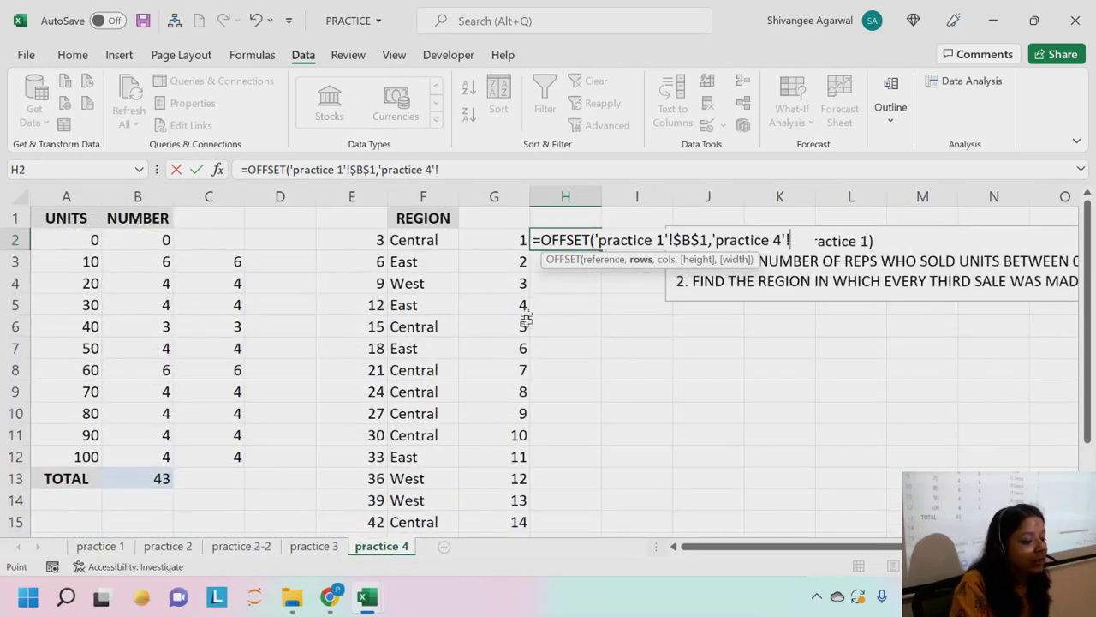
pyautogui.click(504, 241)
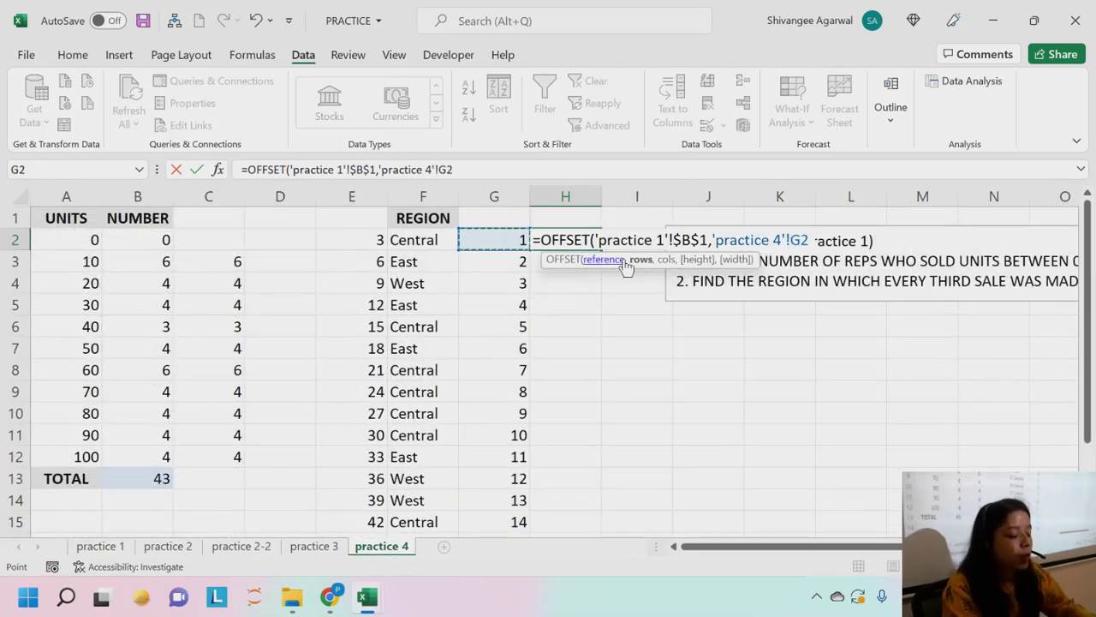
pyautogui.write('*3)')
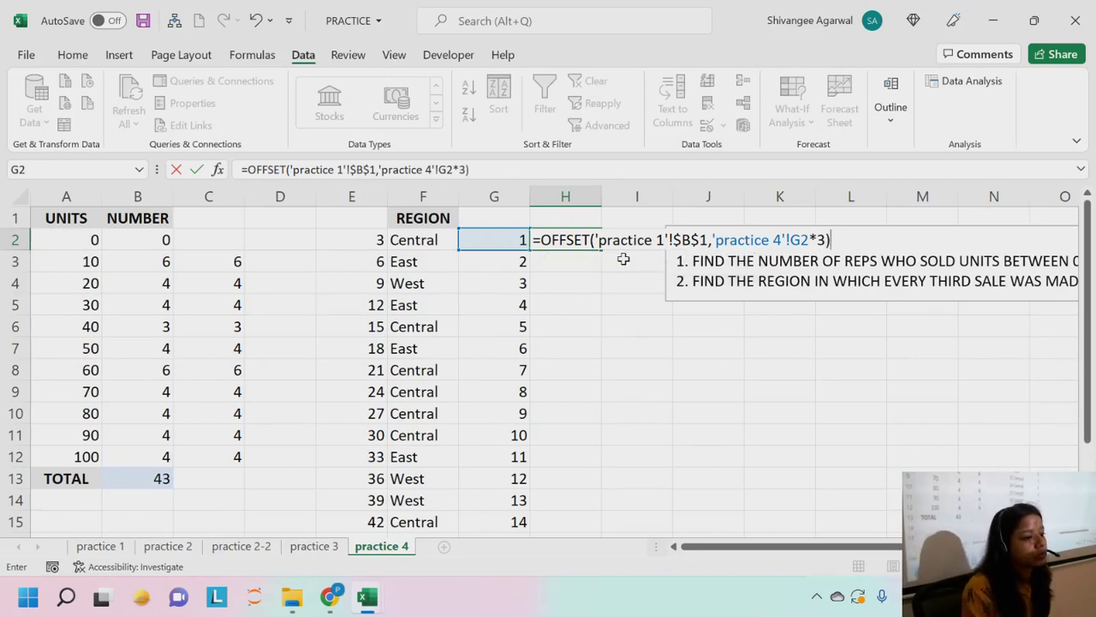
pyautogui.press('Return')
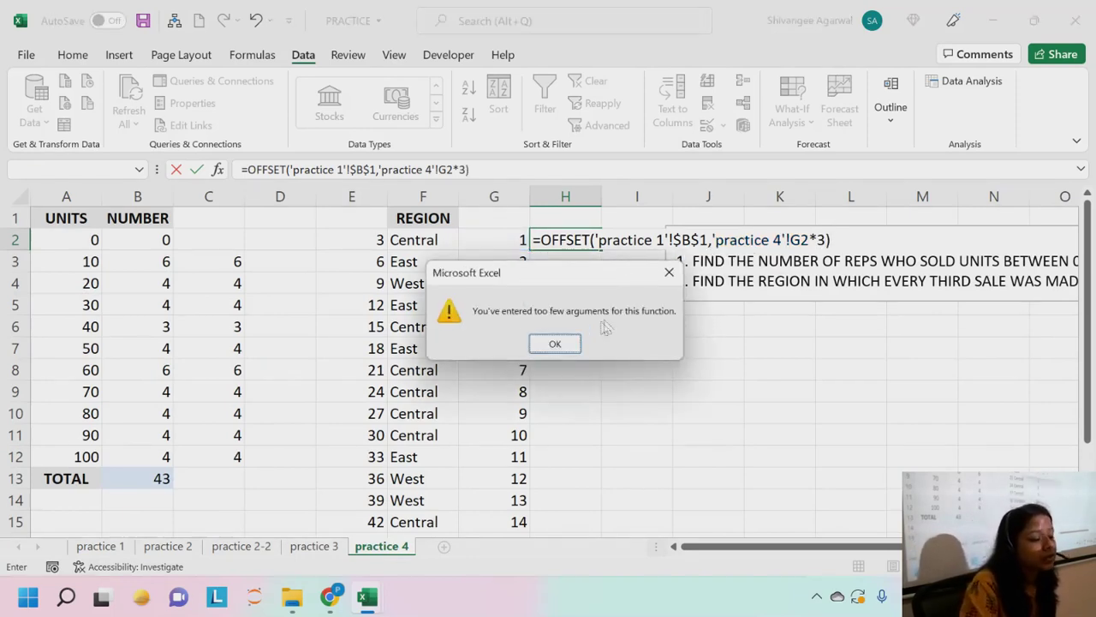
pyautogui.click(561, 344)
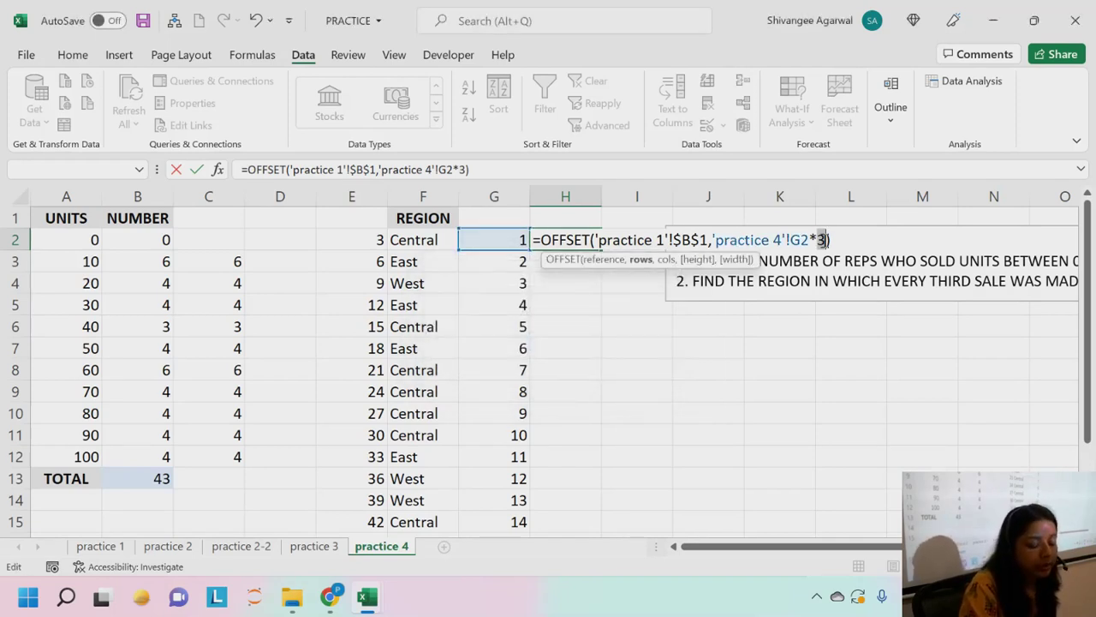
pyautogui.write(',0')
pyautogui.press('Return')
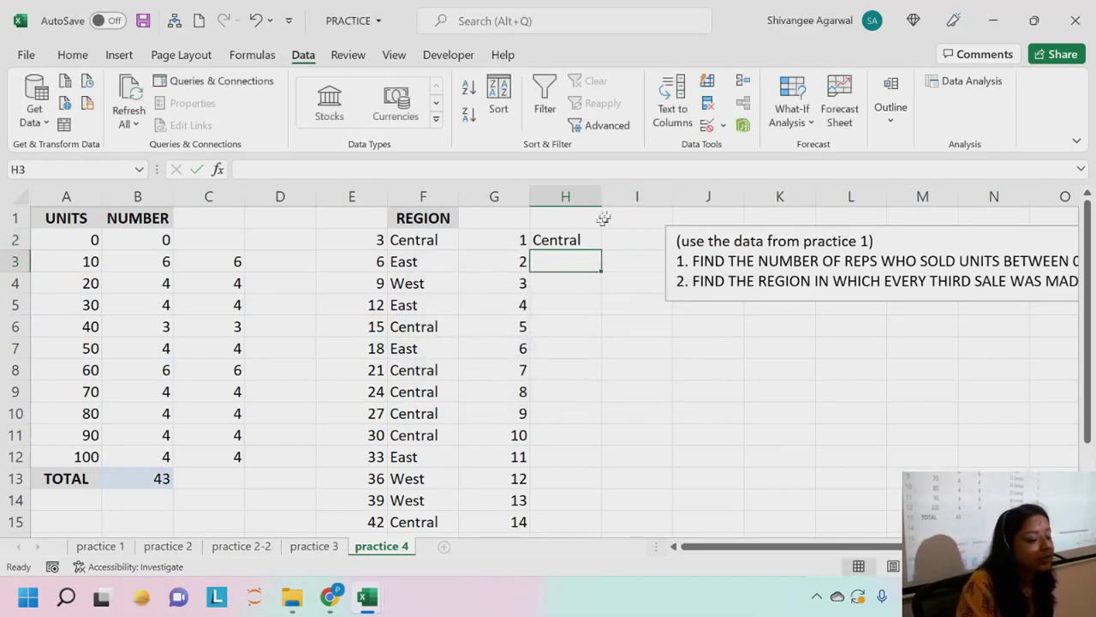
# Fill H2's OFFSET formula down to H15 and check regions against sale numbers G3:G6.
pyautogui.click(590, 240)
pyautogui.doubleClick(601, 251)
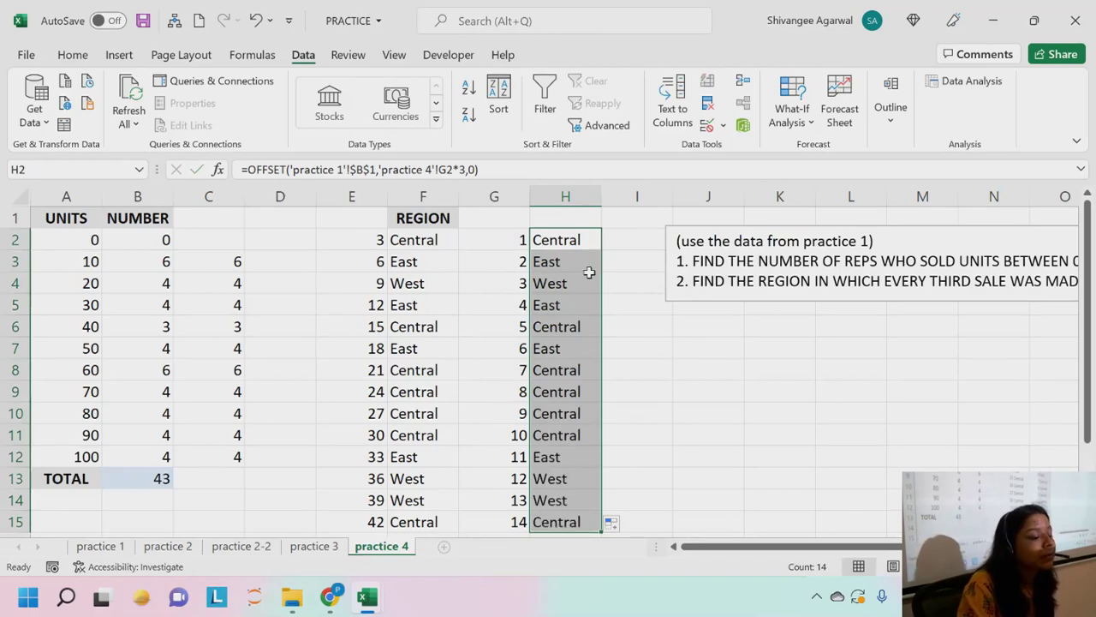
pyautogui.click(589, 279)
pyautogui.click(507, 264)
pyautogui.click(507, 285)
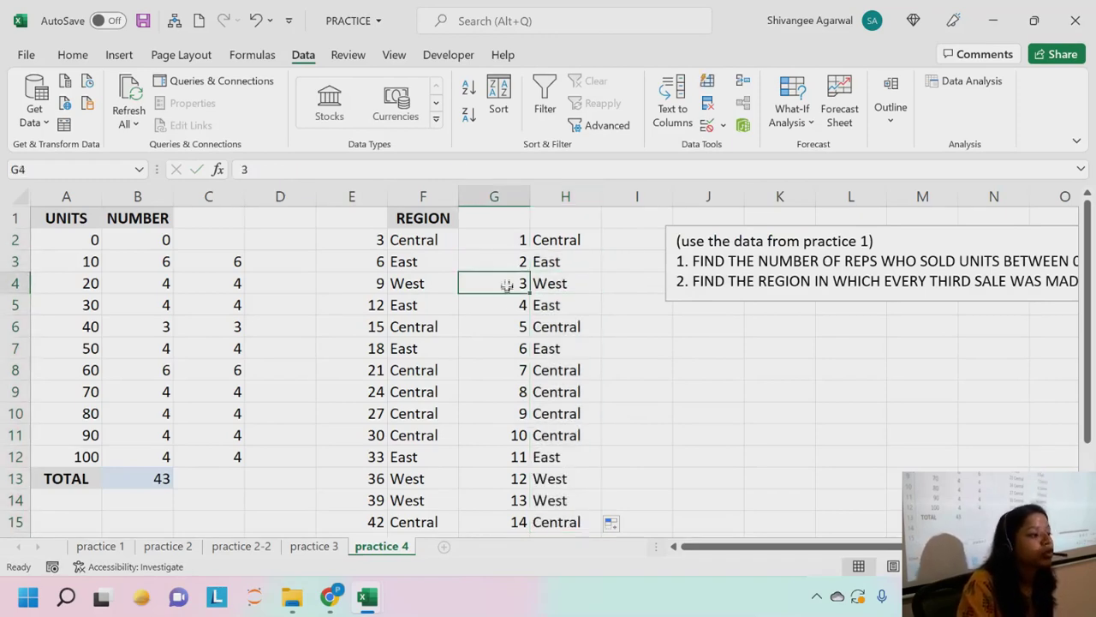
pyautogui.click(511, 310)
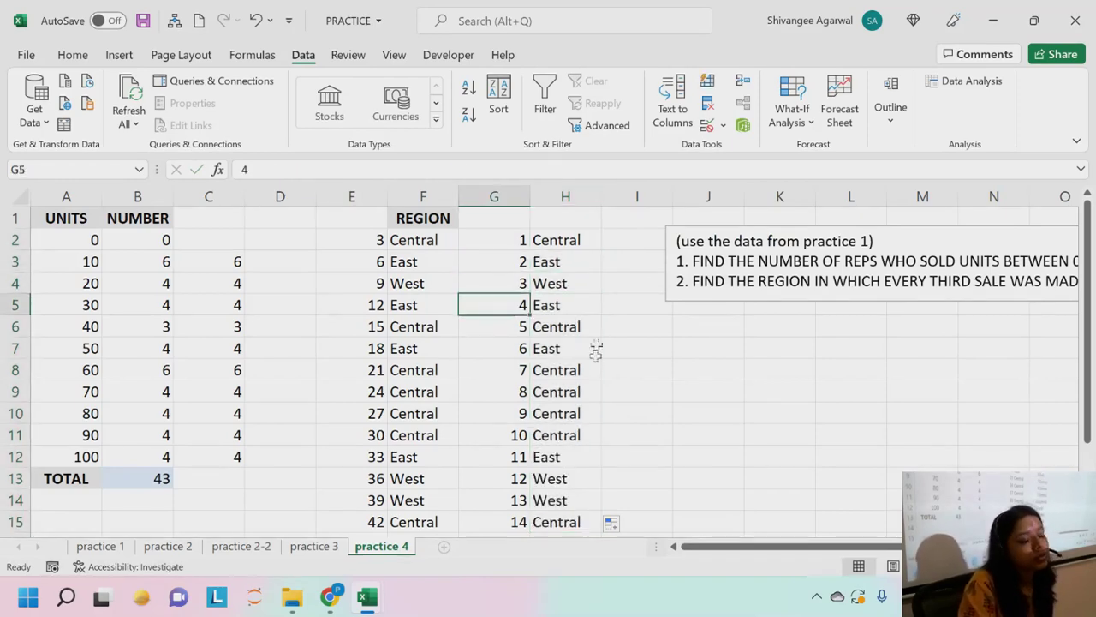
pyautogui.scroll(-1, 566, 330)
pyautogui.scroll(1, 561, 338)
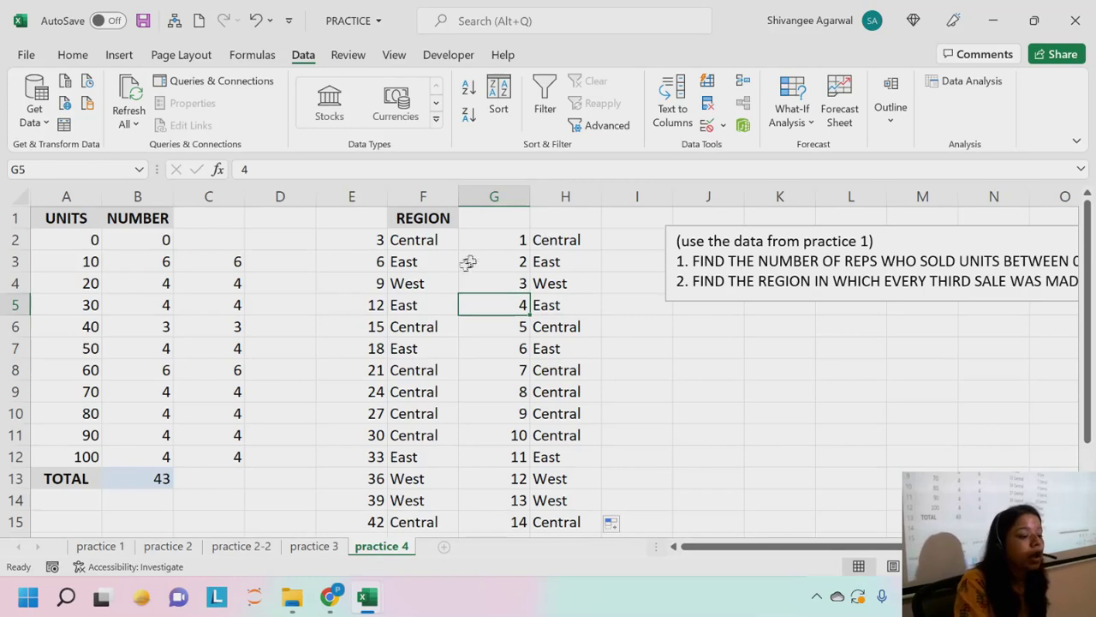
pyautogui.moveTo(489, 246); pyautogui.dragTo(489, 323)
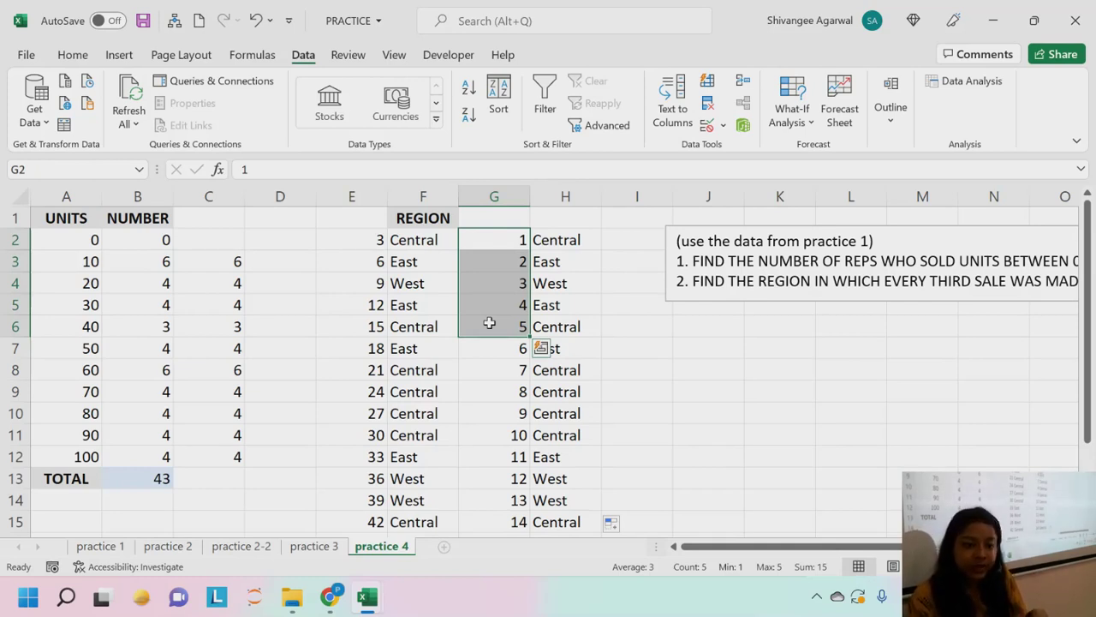
# Add a new blank sheet and select cell D2 for the month list.
pyautogui.click(443, 548)
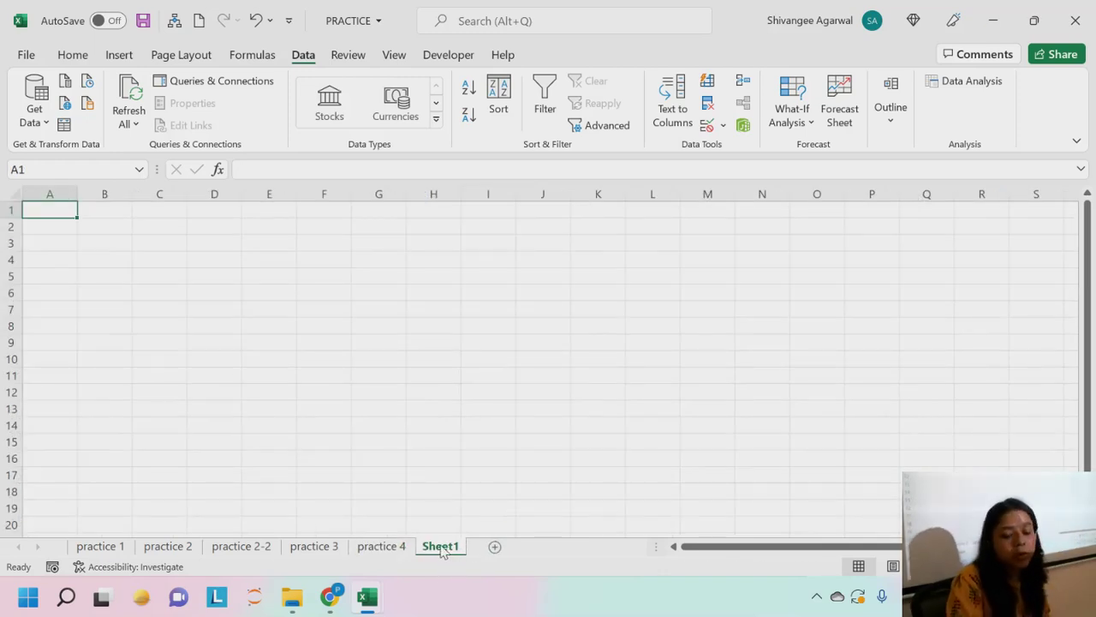
pyautogui.scroll(3, 257, 360)
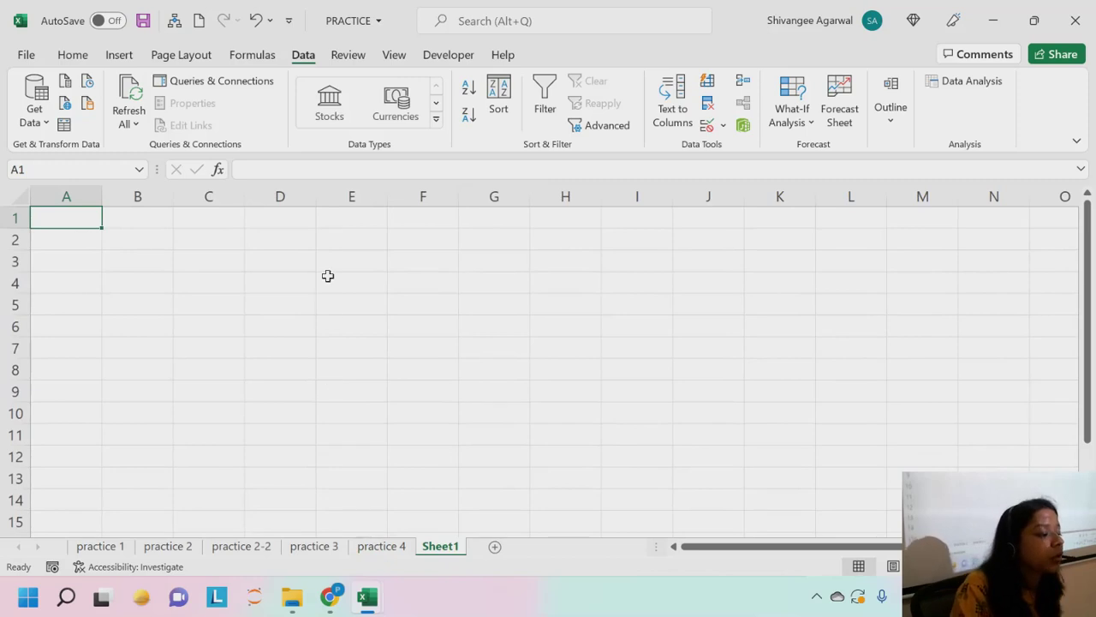
pyautogui.click(269, 237)
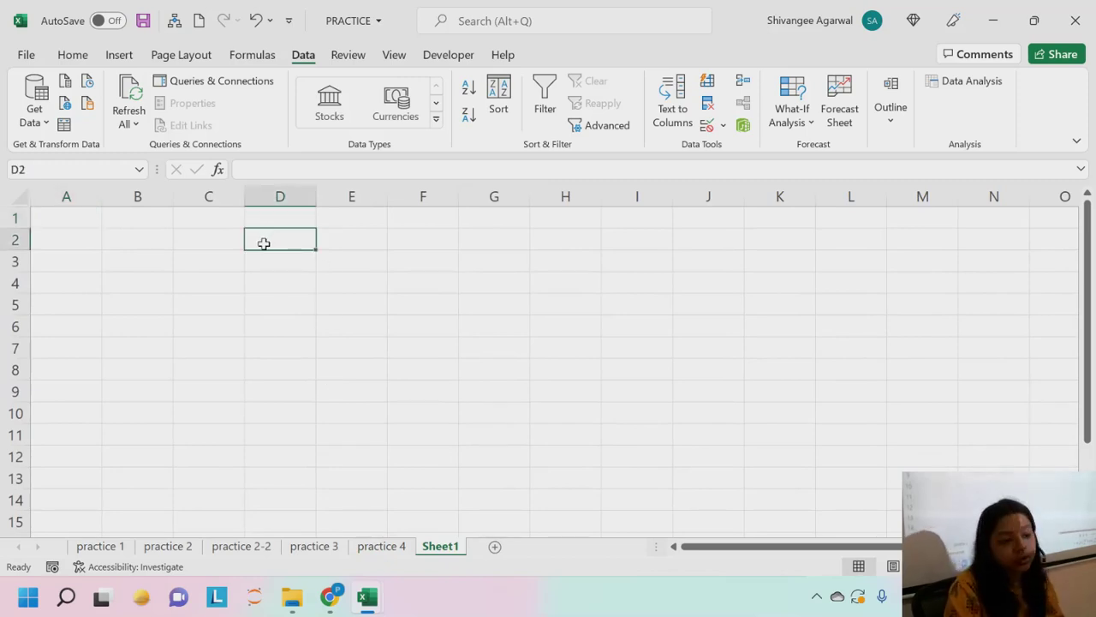
pyautogui.scroll(-1, 264, 244)
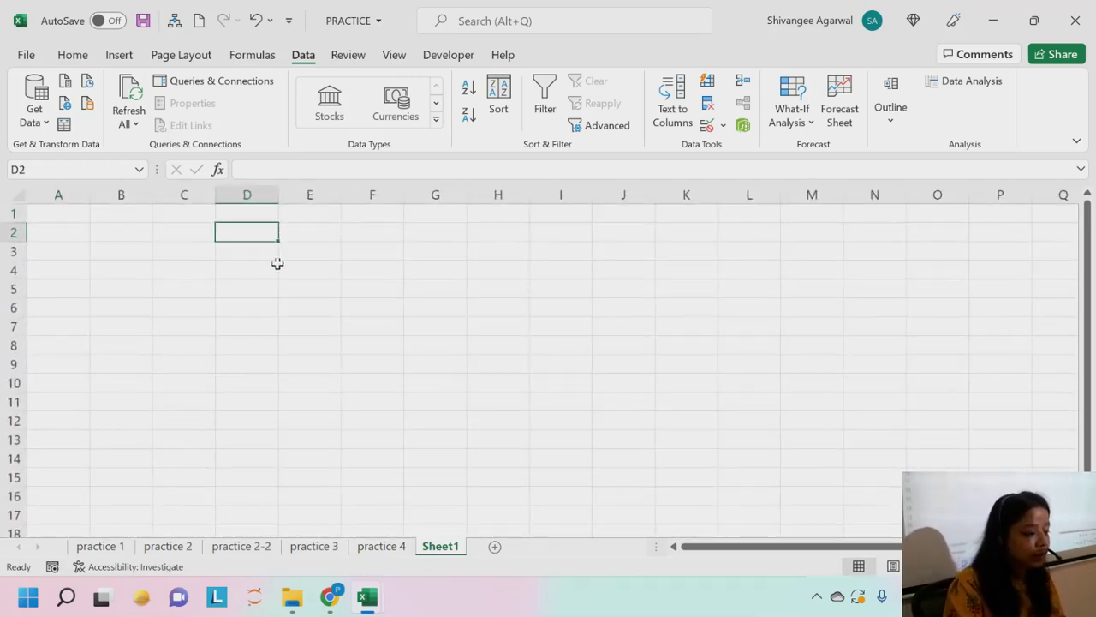
pyautogui.scroll(1, 297, 303)
# Type Jan, Feb, Mar in D2:D4 and extend the months to Dec in D13.
pyautogui.write('Jan')
pyautogui.press('Return')
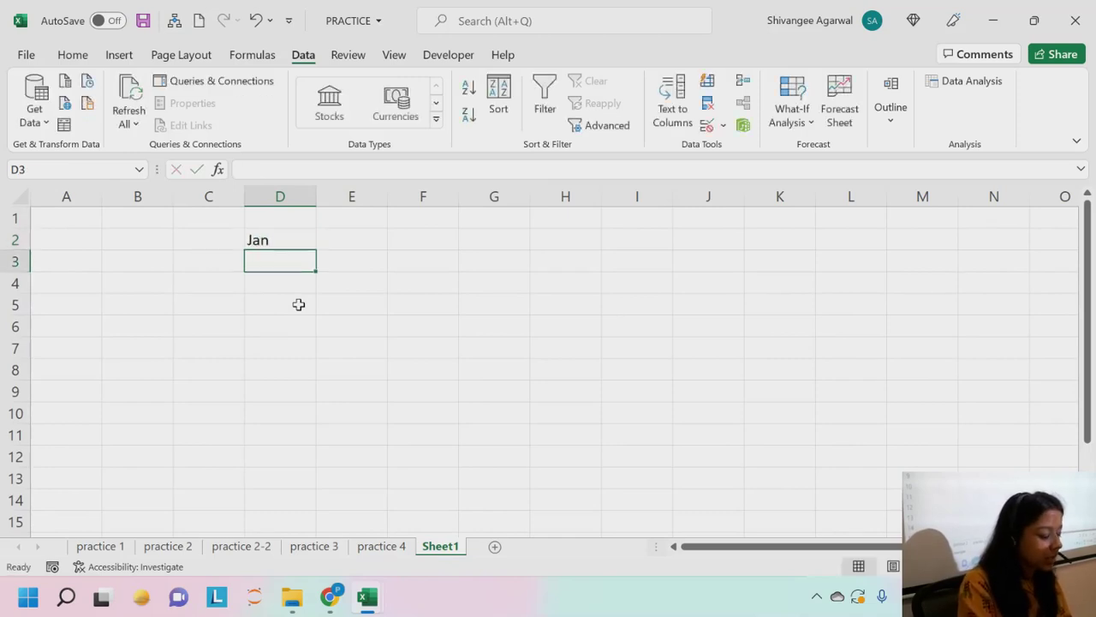
pyautogui.write('Feb')
pyautogui.press('Return')
pyautogui.write('Mar')
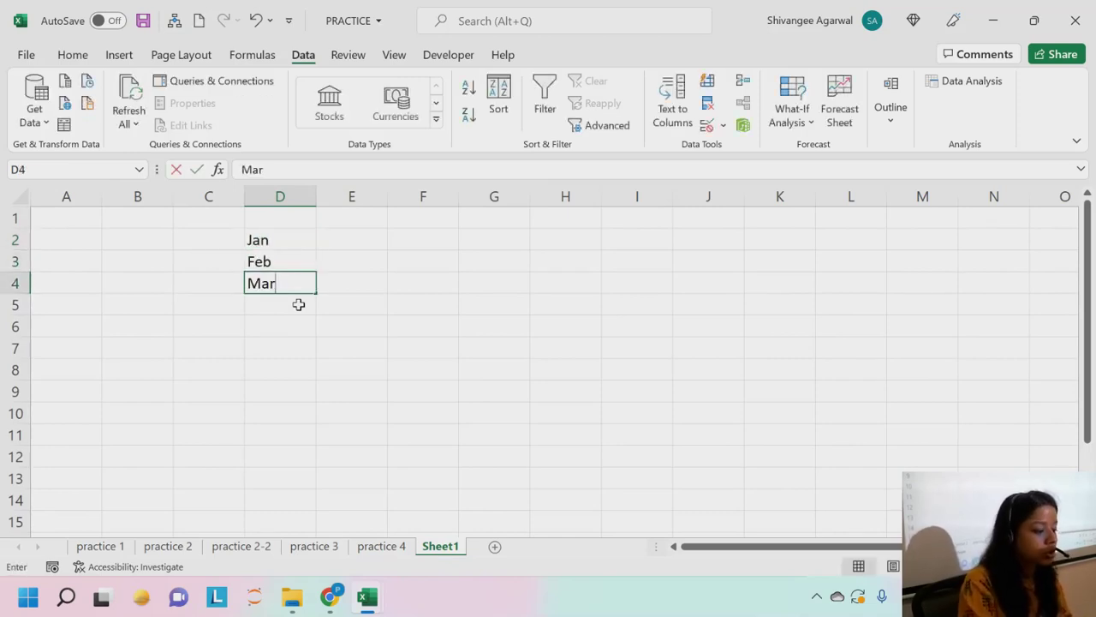
pyautogui.press('Return')
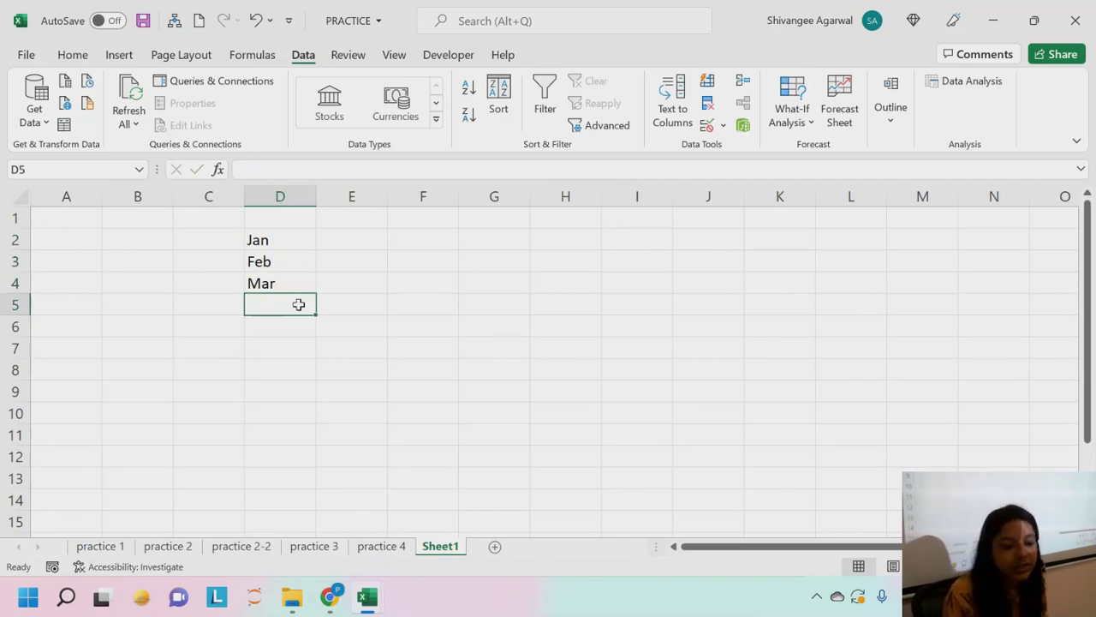
pyautogui.moveTo(292, 243); pyautogui.dragTo(311, 489)
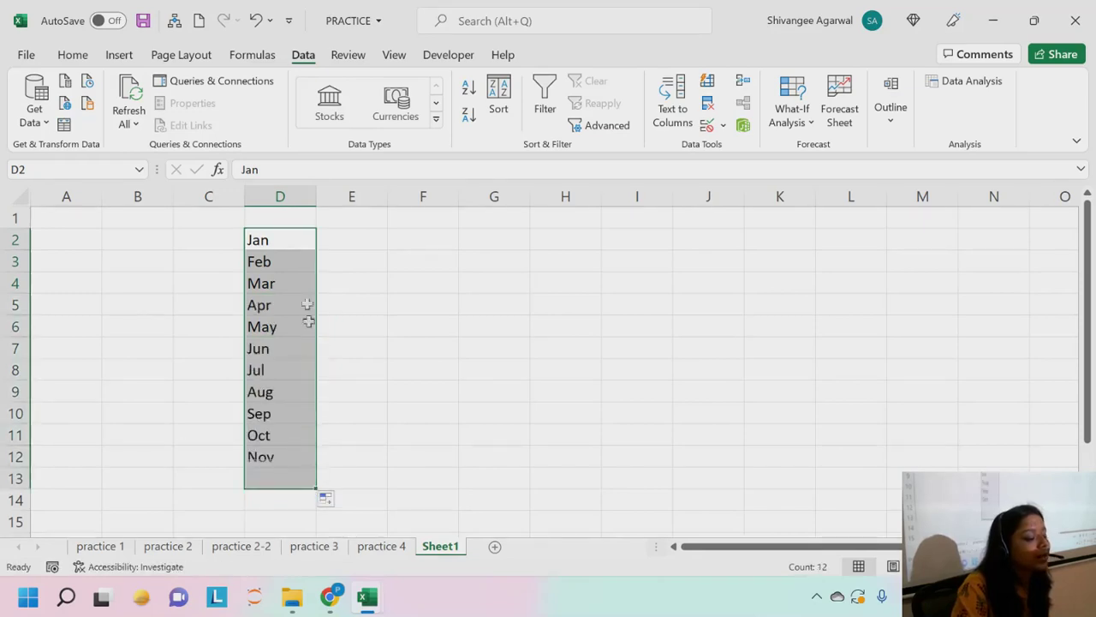
pyautogui.click(373, 243)
# Enter Mon, Tue, Wed in E2:E4 and autofill the weekday names down to E13.
pyautogui.write('Mon')
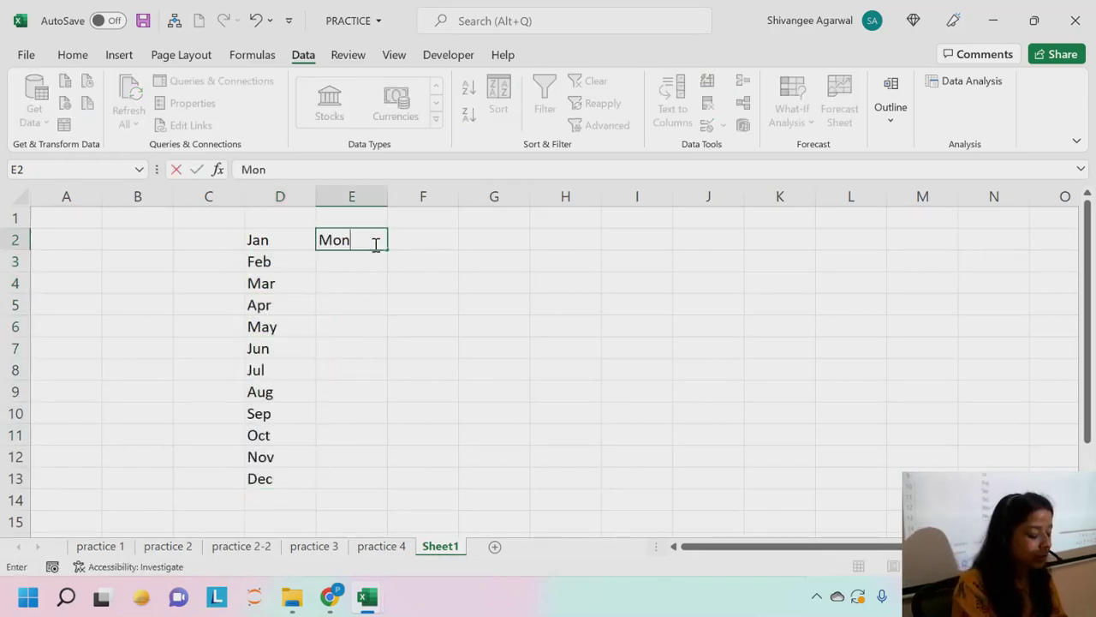
pyautogui.press('Return')
pyautogui.write('Tue')
pyautogui.press('Return')
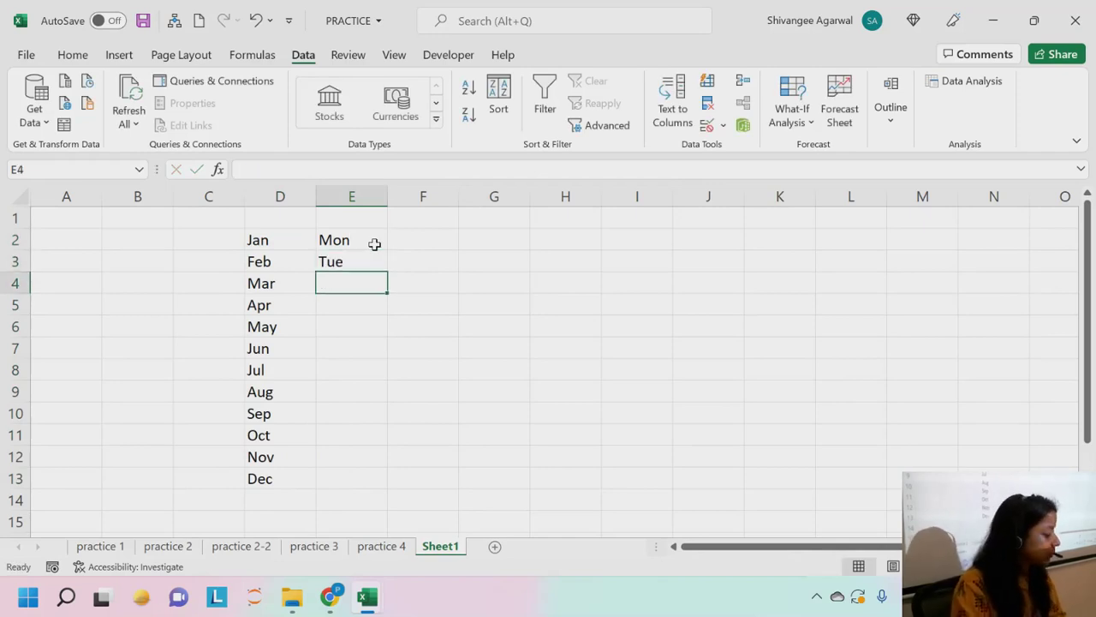
pyautogui.write('Wed')
pyautogui.press('Return')
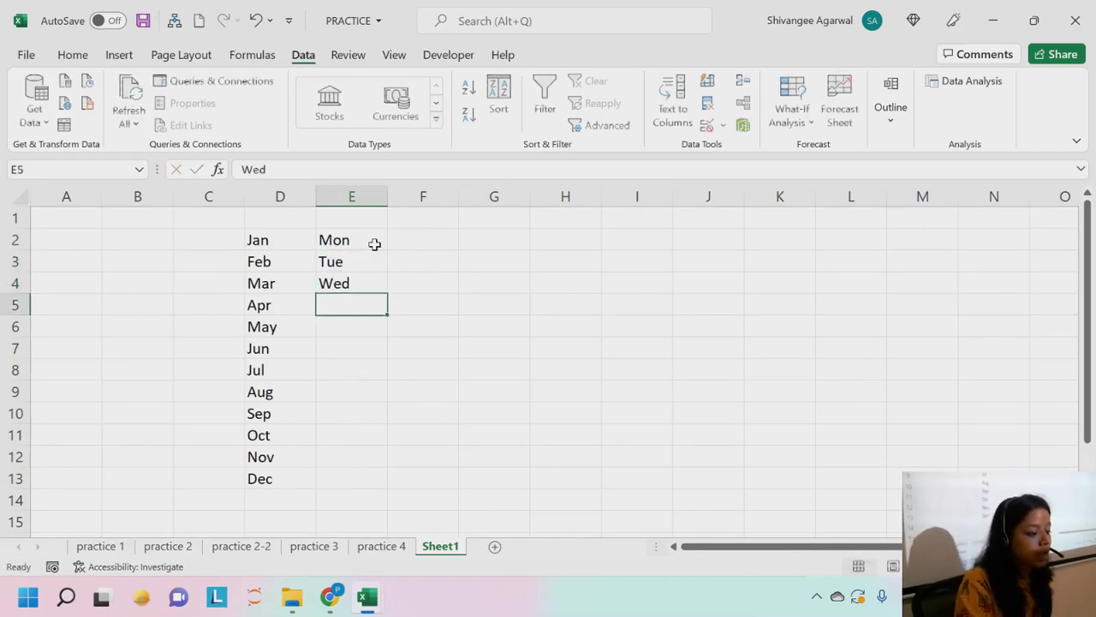
pyautogui.moveTo(374, 244); pyautogui.dragTo(376, 285)
pyautogui.doubleClick(386, 291)
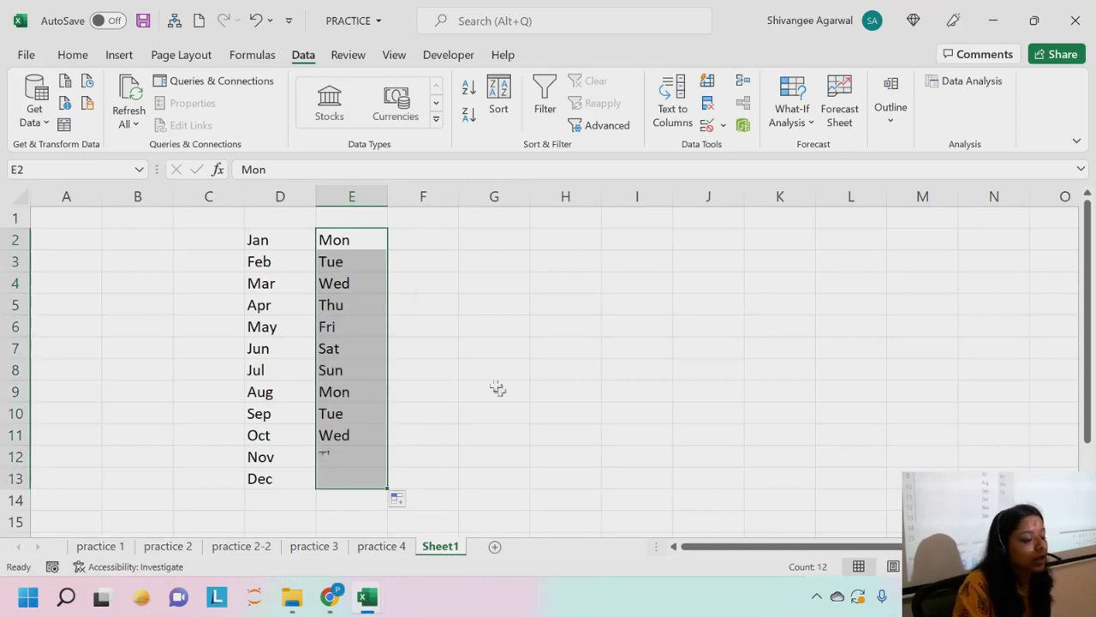
pyautogui.click(347, 389)
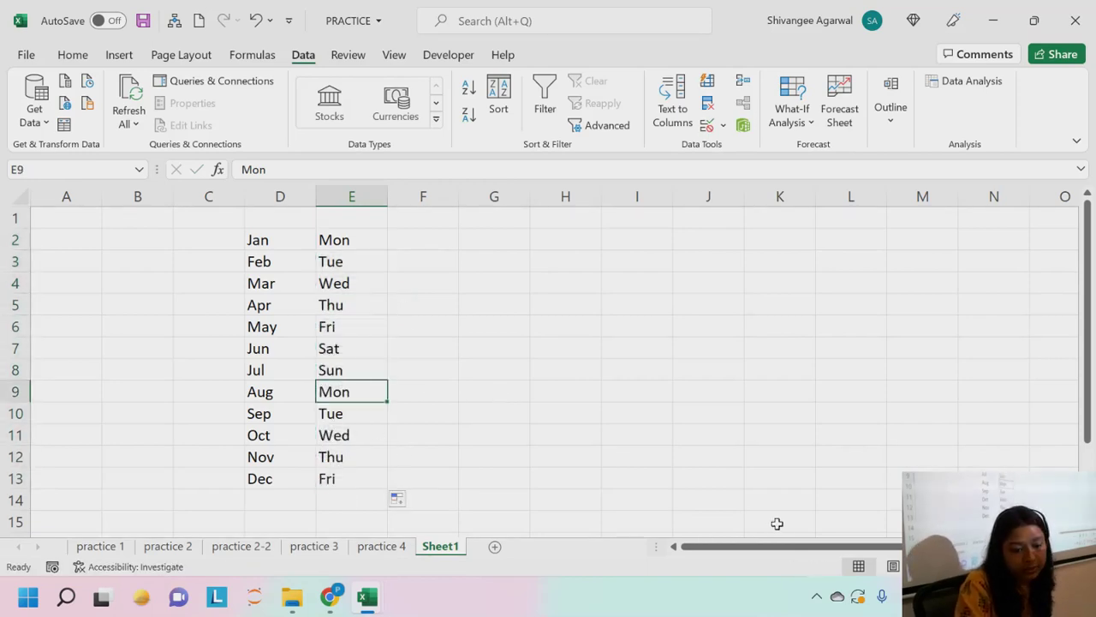
# Enter 1, 2, 3 in F2:F4 and autofill the numbers down to 12 in F13.
pyautogui.click(440, 233)
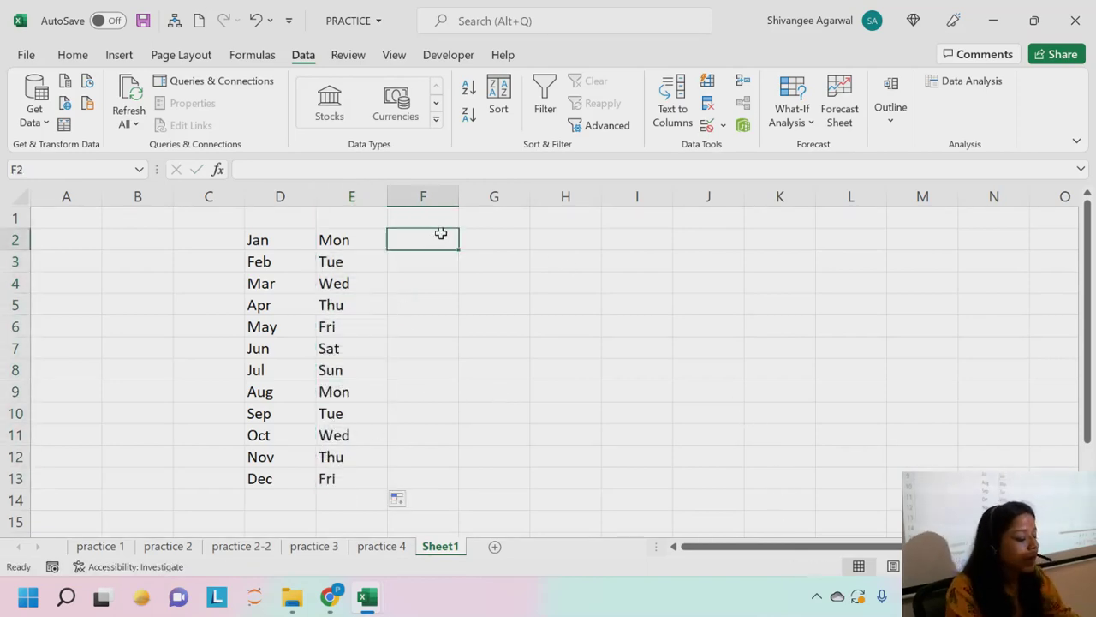
pyautogui.write('1')
pyautogui.press('Return')
pyautogui.write('2')
pyautogui.press('Return')
pyautogui.write('3')
pyautogui.press('Return')
pyautogui.moveTo(441, 234); pyautogui.dragTo(430, 275)
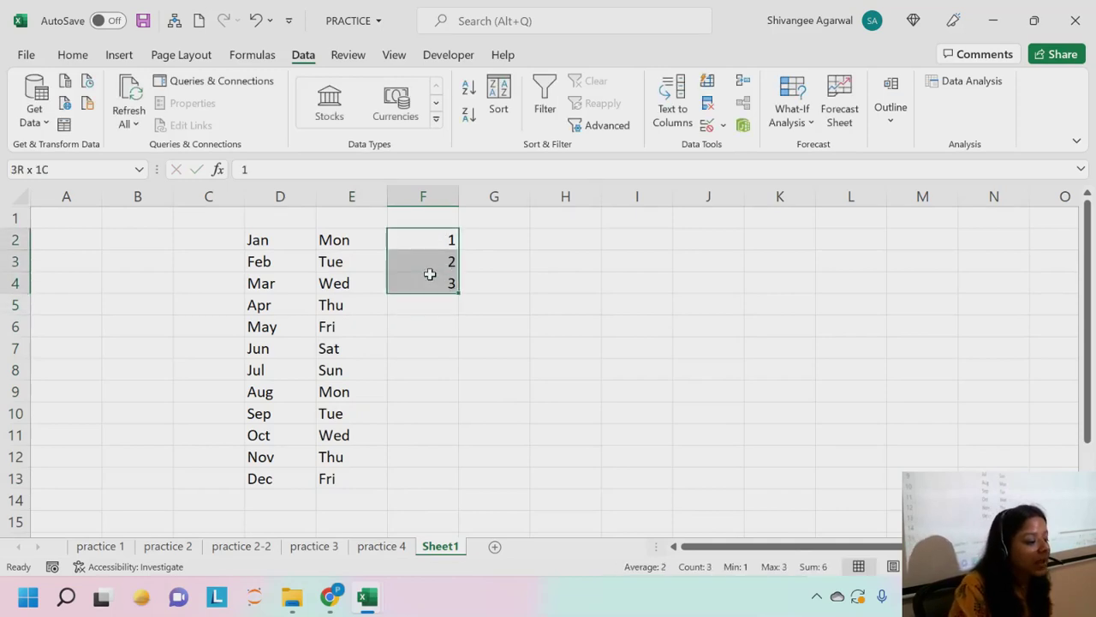
pyautogui.doubleClick(460, 294)
# Type January in C2 and February in C3.
pyautogui.click(196, 243)
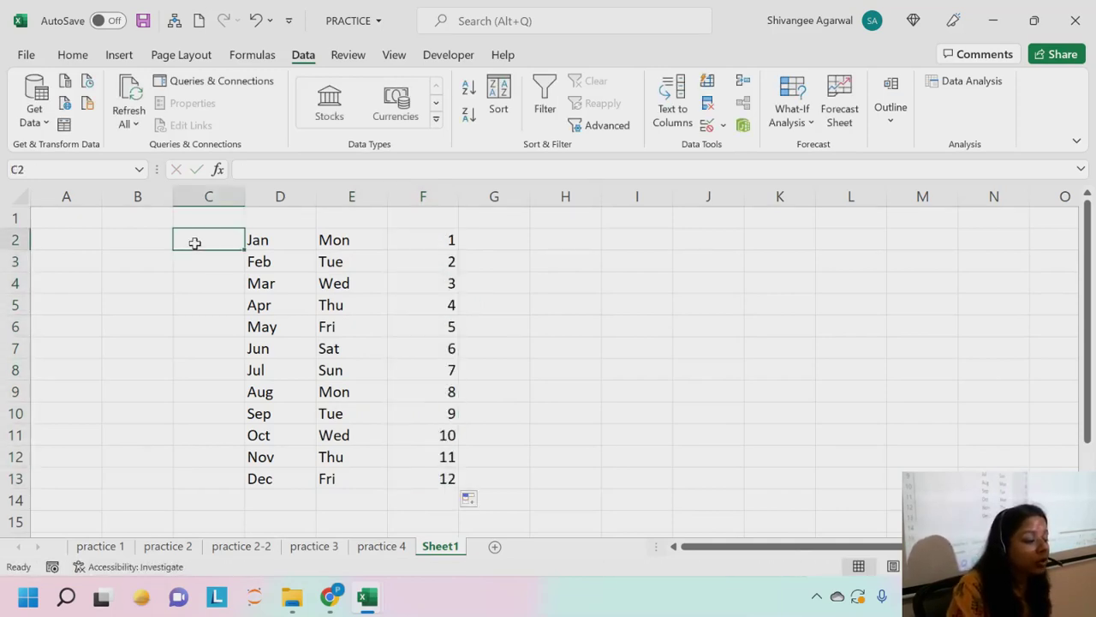
pyautogui.write('January')
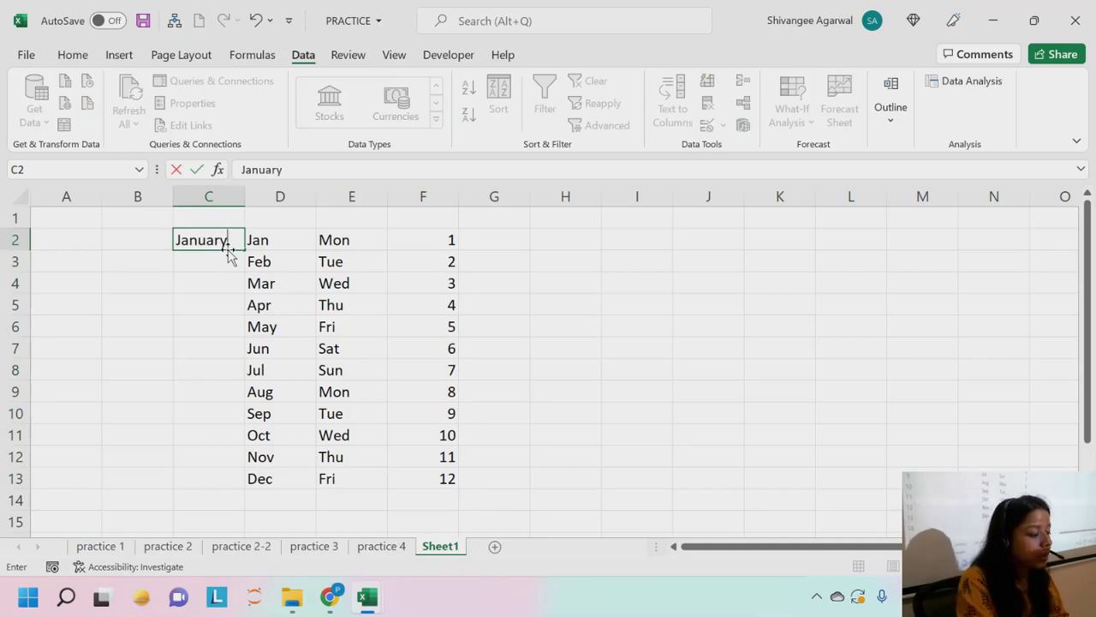
pyautogui.press('Return')
pyautogui.write('Fe')
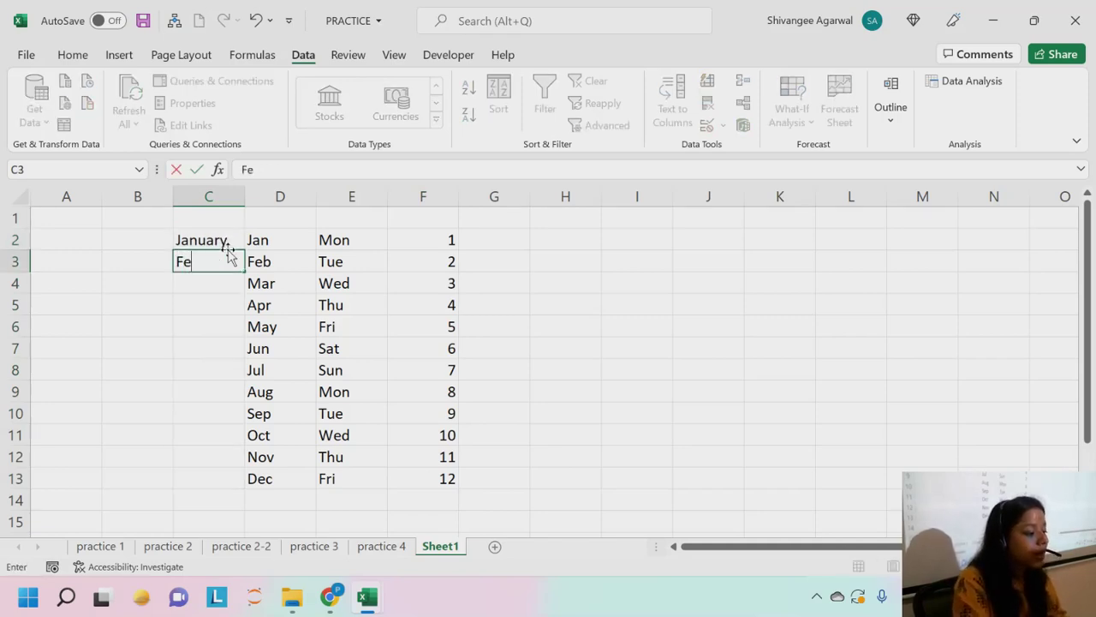
pyautogui.write('vbrua')
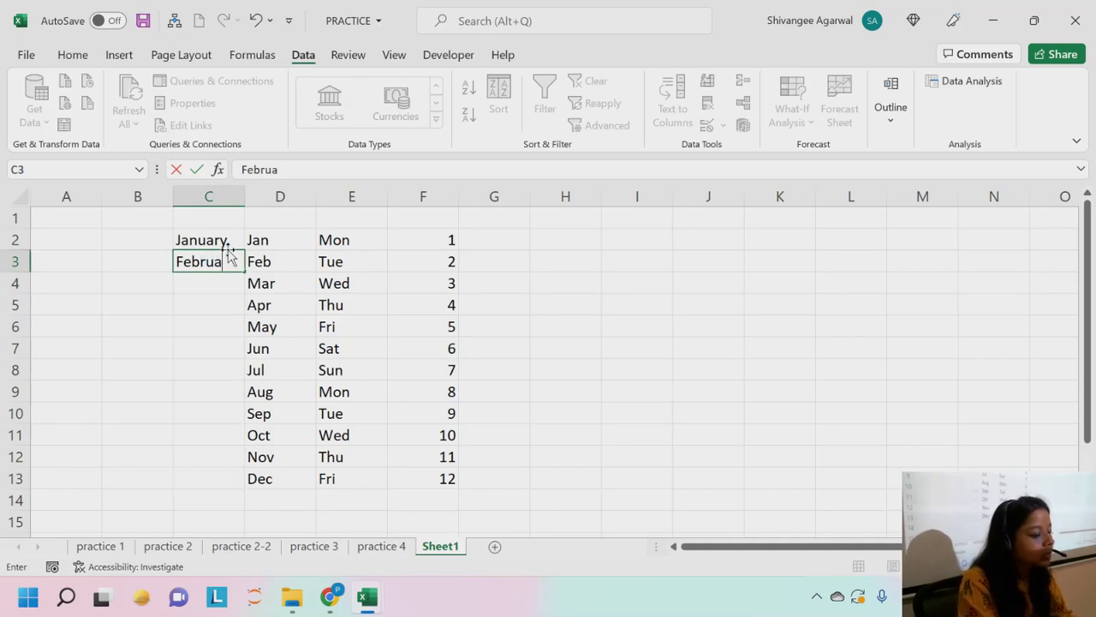
pyautogui.write('ry')
pyautogui.press('Return')
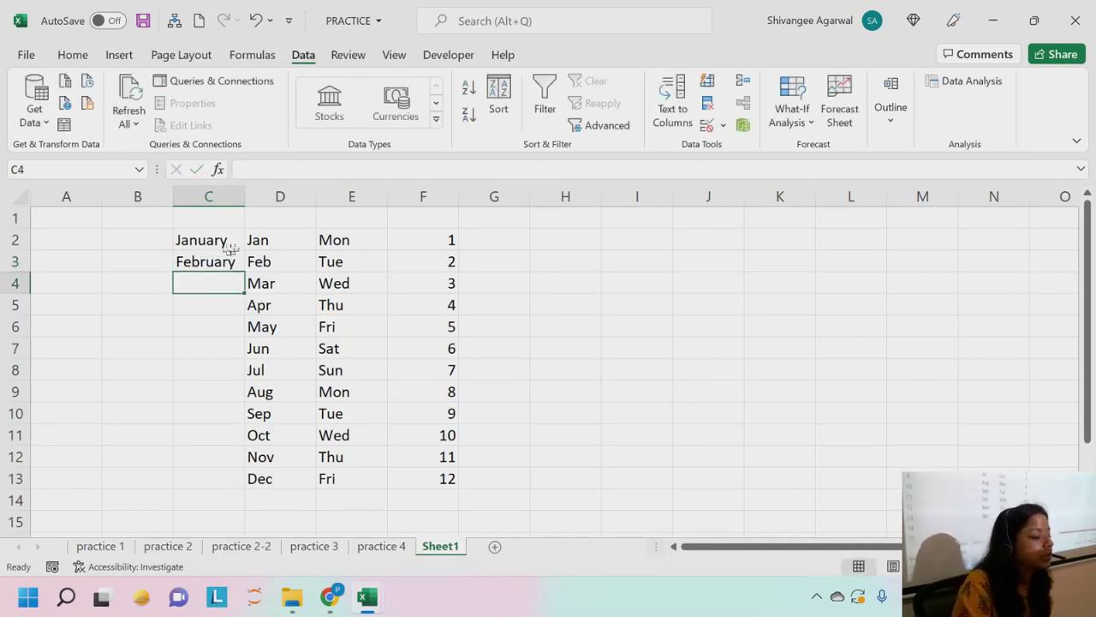
# Fill the two month names down column C through December in C13.
pyautogui.click(227, 260)
pyautogui.moveTo(214, 241); pyautogui.dragTo(211, 495)
pyautogui.click(212, 482)
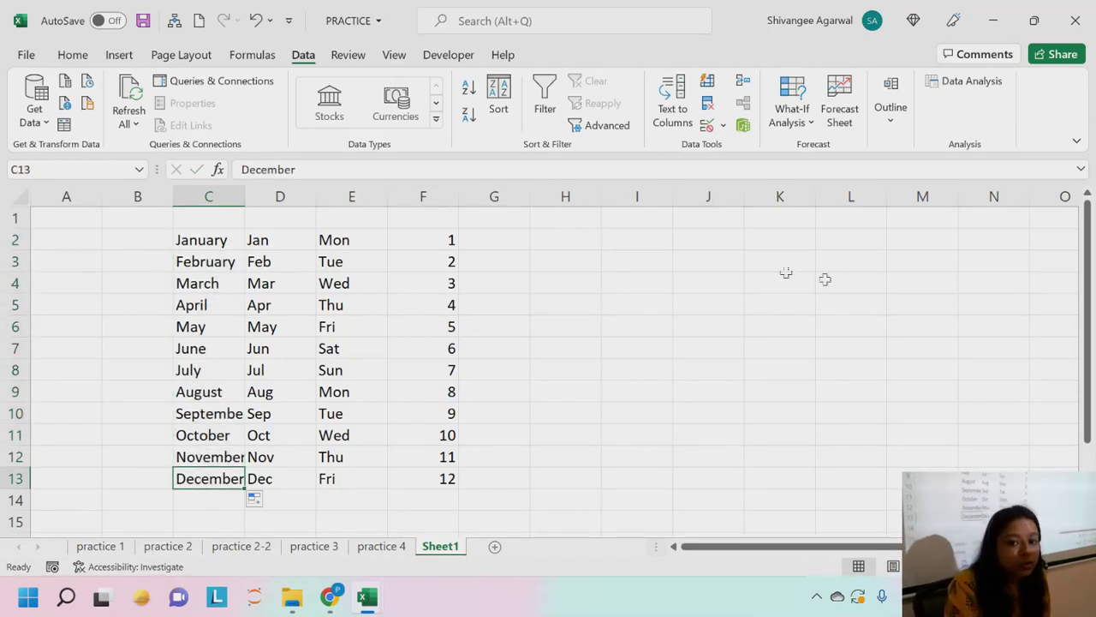
pyautogui.click(485, 256)
pyautogui.click(482, 239)
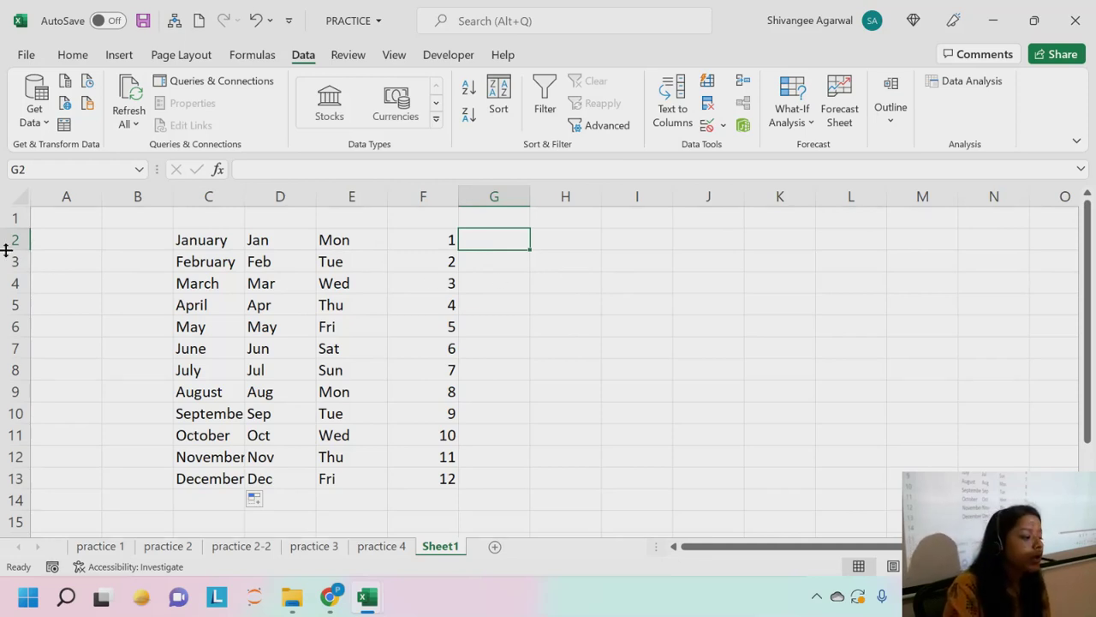
# Enter 1, 2, 3 in A2:A4 and drag-fill the numbers further down column A.
pyautogui.click(92, 244)
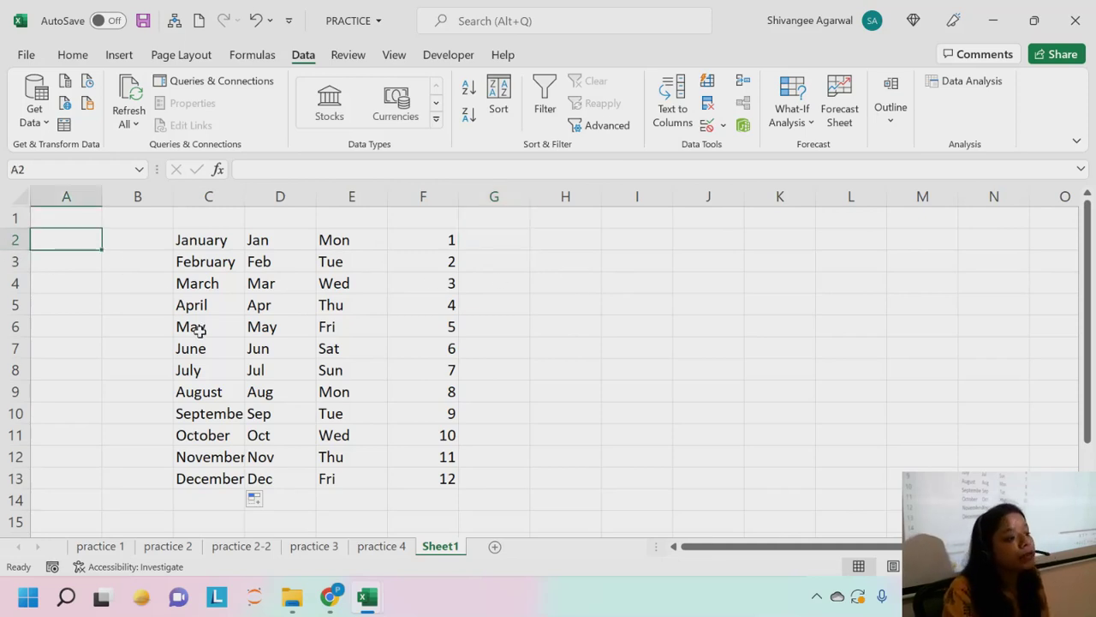
pyautogui.write('1')
pyautogui.press('Return')
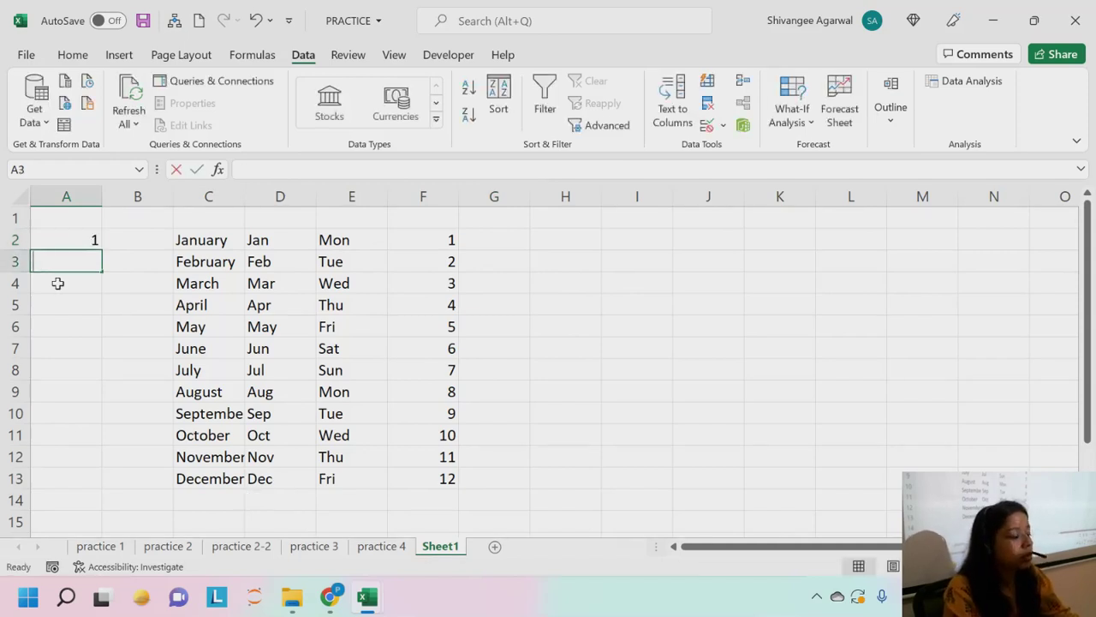
pyautogui.write('2')
pyautogui.press('Return')
pyautogui.write('3')
pyautogui.press('Return')
pyautogui.moveTo(58, 233); pyautogui.dragTo(57, 512)
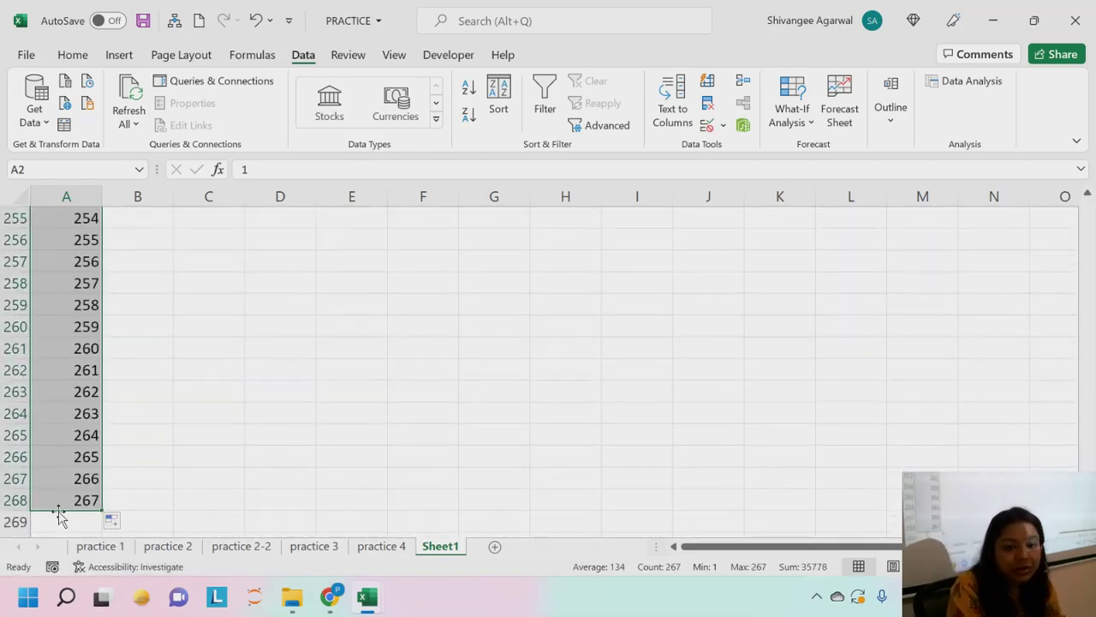
# Undo the long fill, clear A2:A4, and enter 1 in cell A1.
pyautogui.hotkey('ctrl', 'Home')
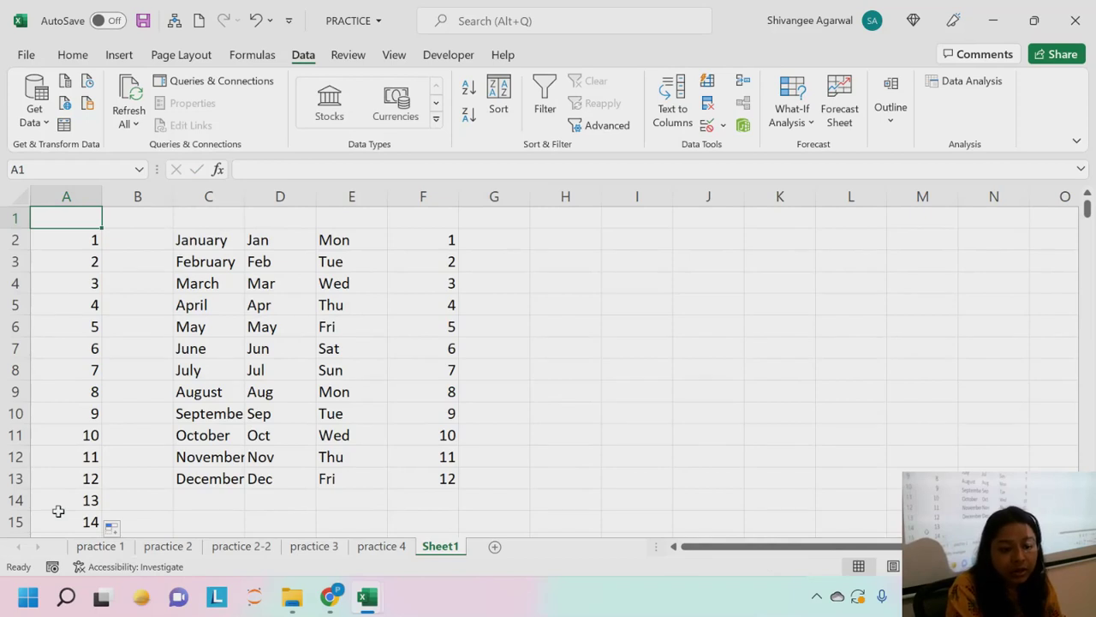
pyautogui.hotkey('ctrl', 'z')
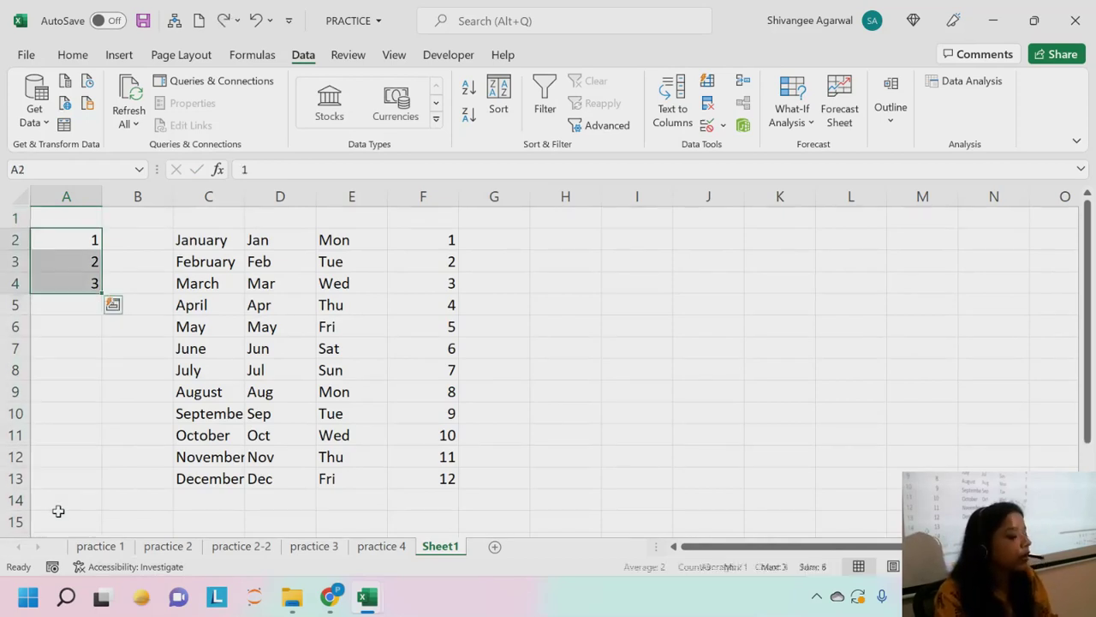
pyautogui.press('Delete')
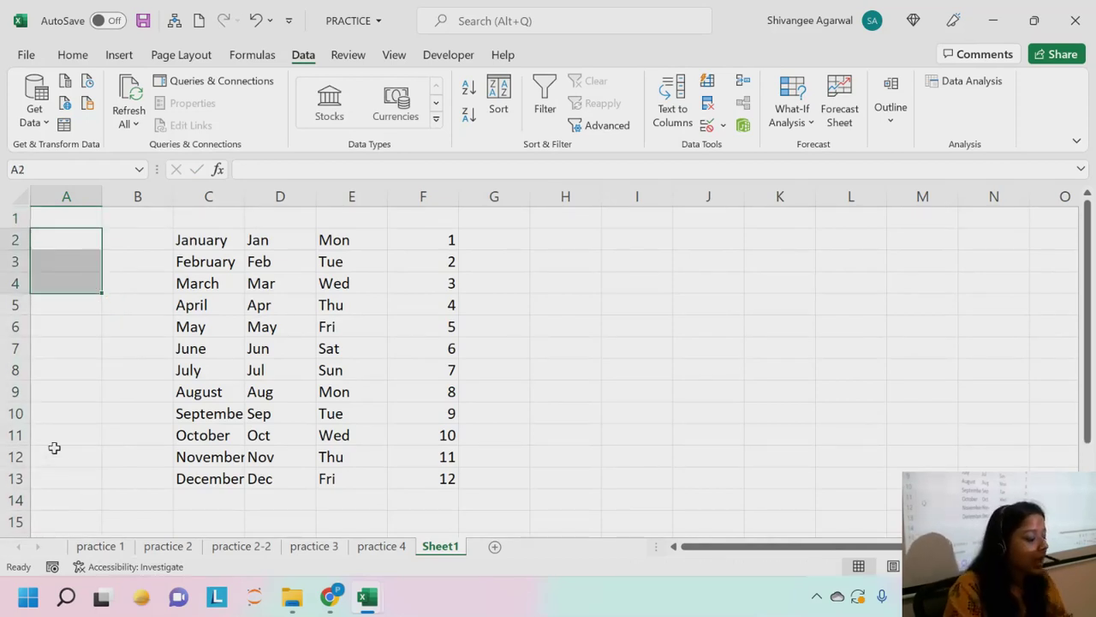
pyautogui.hotkey('ctrl', 'Home')
pyautogui.write('1')
pyautogui.press('Return')
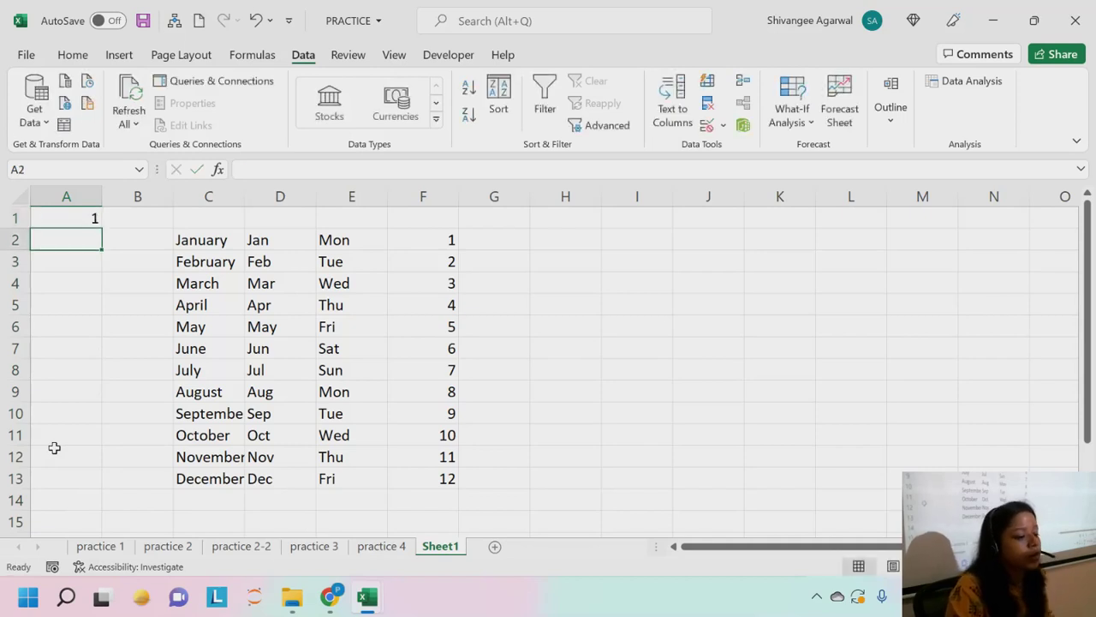
pyautogui.press('Up')
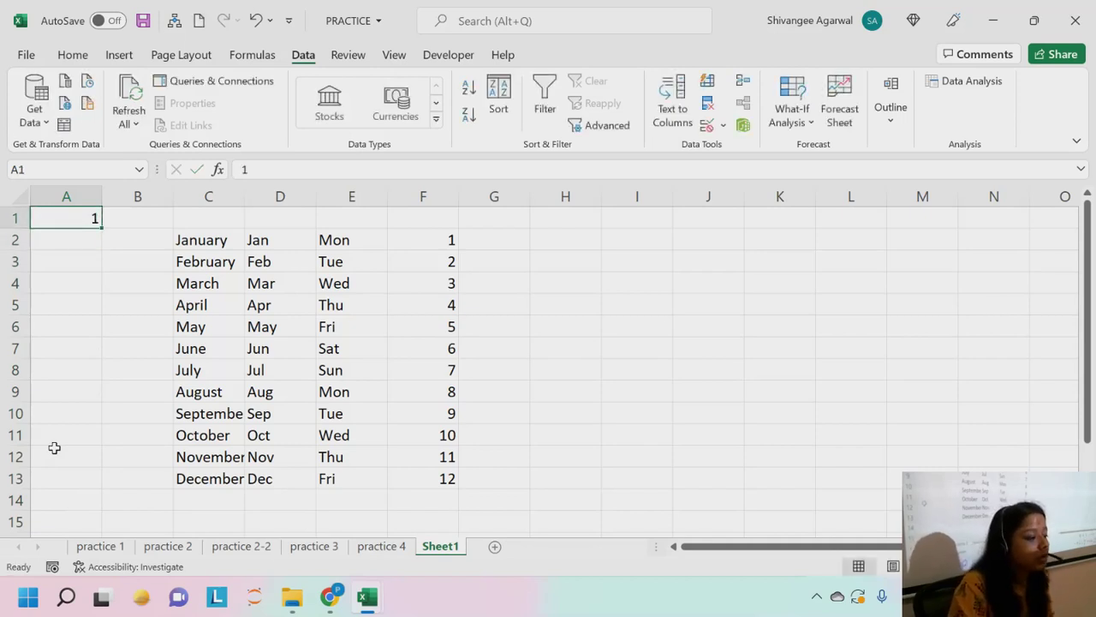
# Create a linear column series from A1 with step 1 and stop value 10000, then confirm it ends at A10000.
pyautogui.click(73, 55)
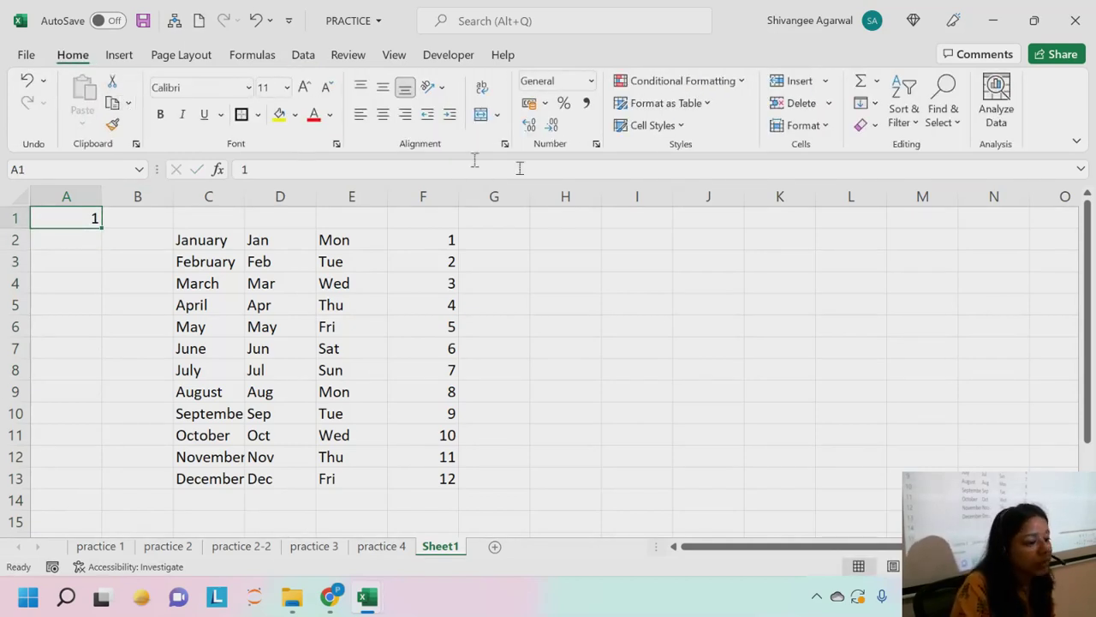
pyautogui.click(875, 104)
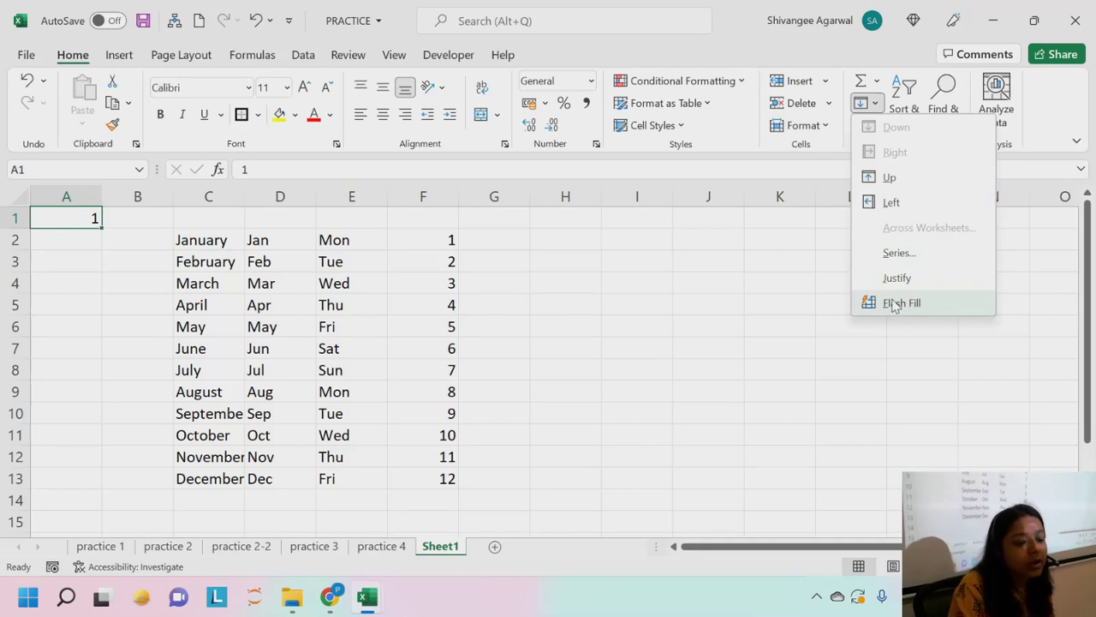
pyautogui.click(898, 256)
pyautogui.moveTo(690, 131); pyautogui.dragTo(584, 127)
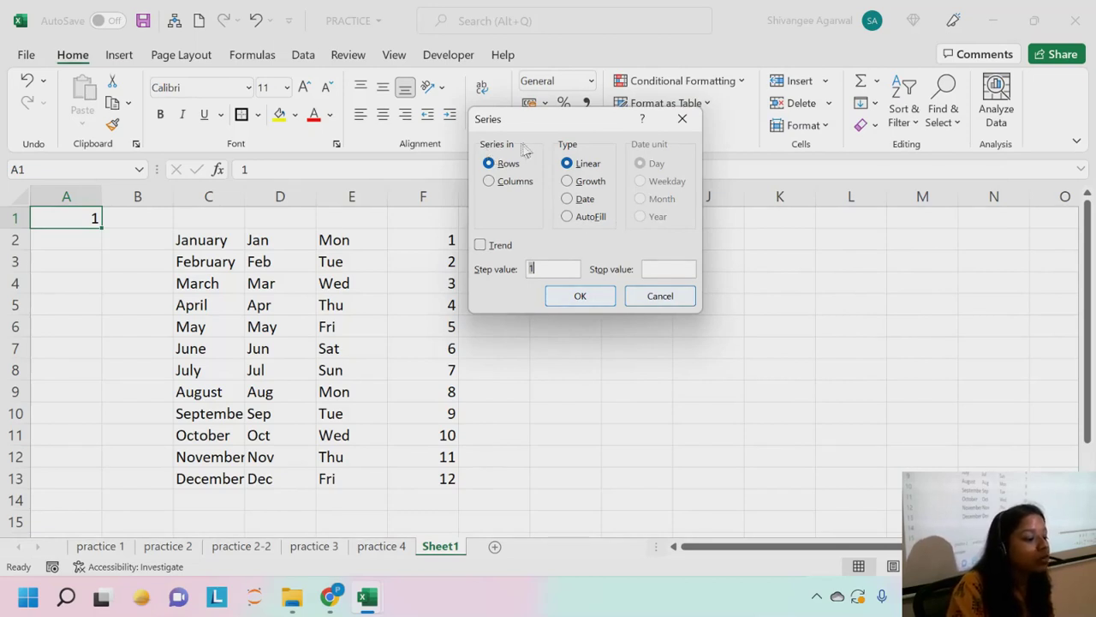
pyautogui.click(513, 180)
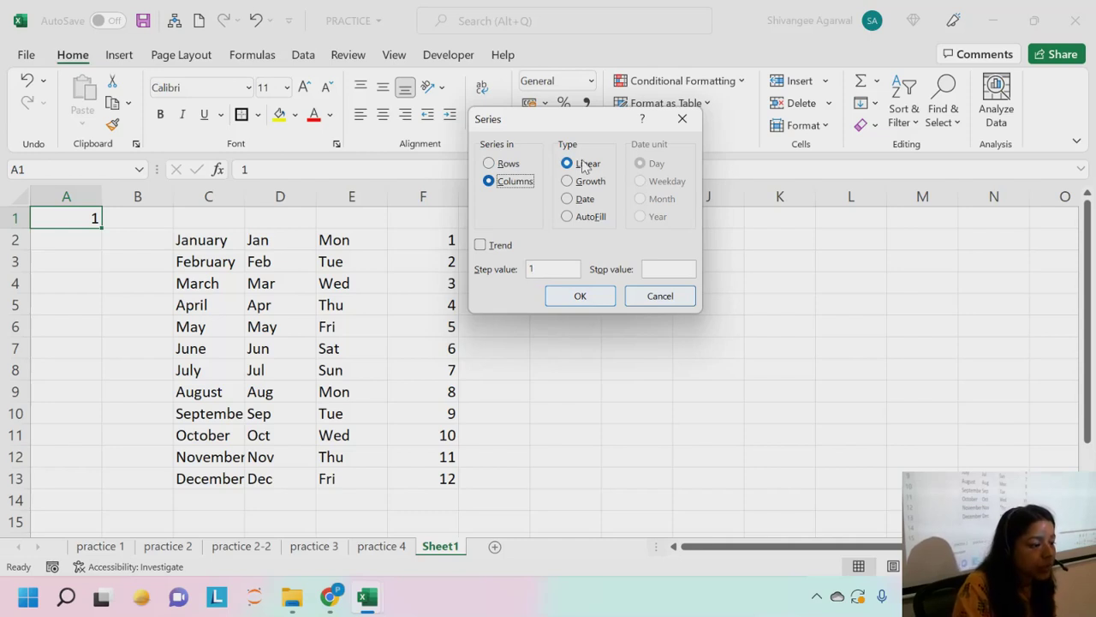
pyautogui.doubleClick(538, 269)
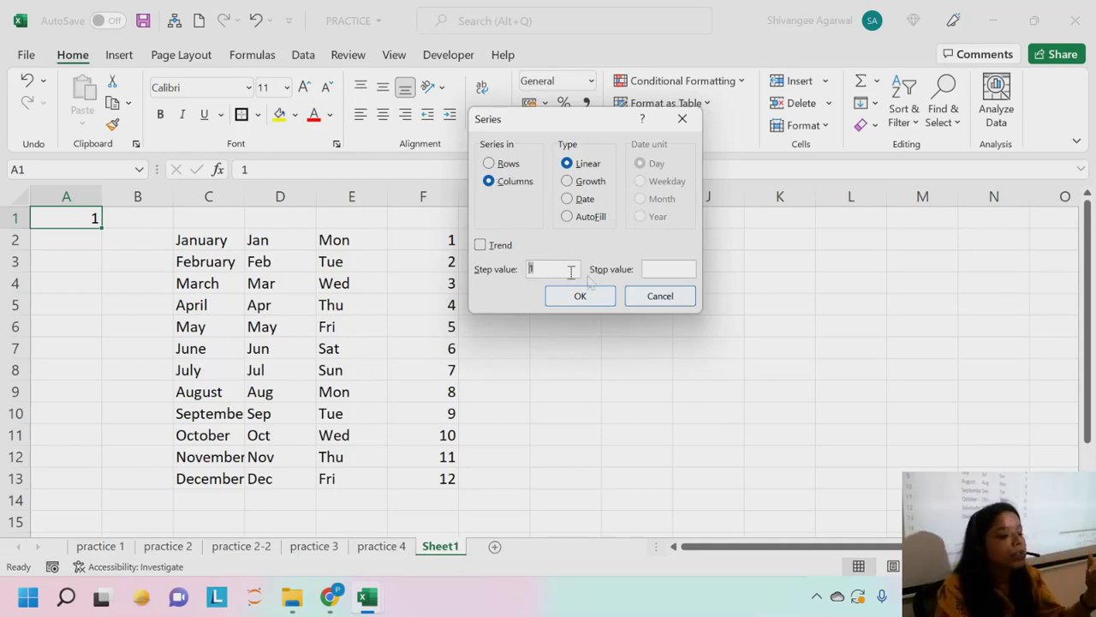
pyautogui.click(644, 269)
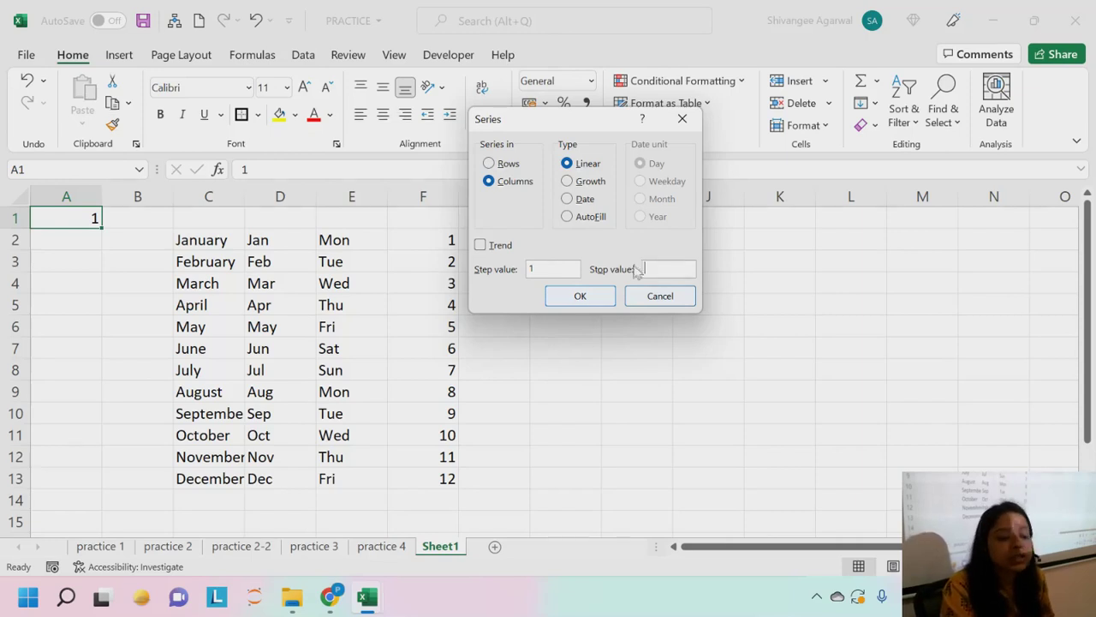
pyautogui.write('10000')
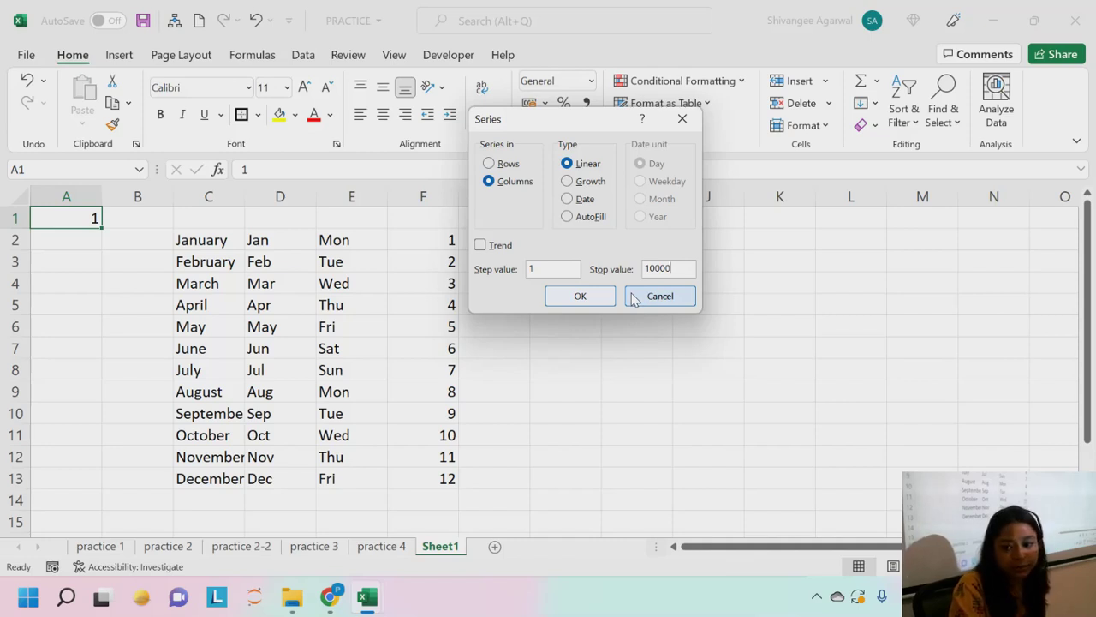
pyautogui.click(588, 300)
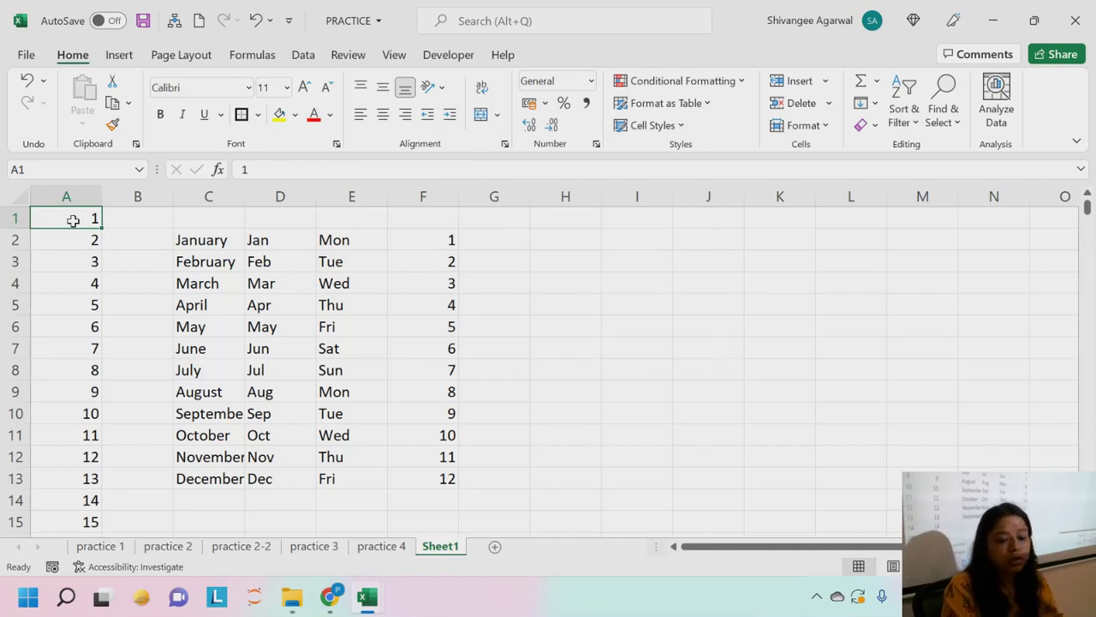
pyautogui.hotkey('ctrl', 'Down')
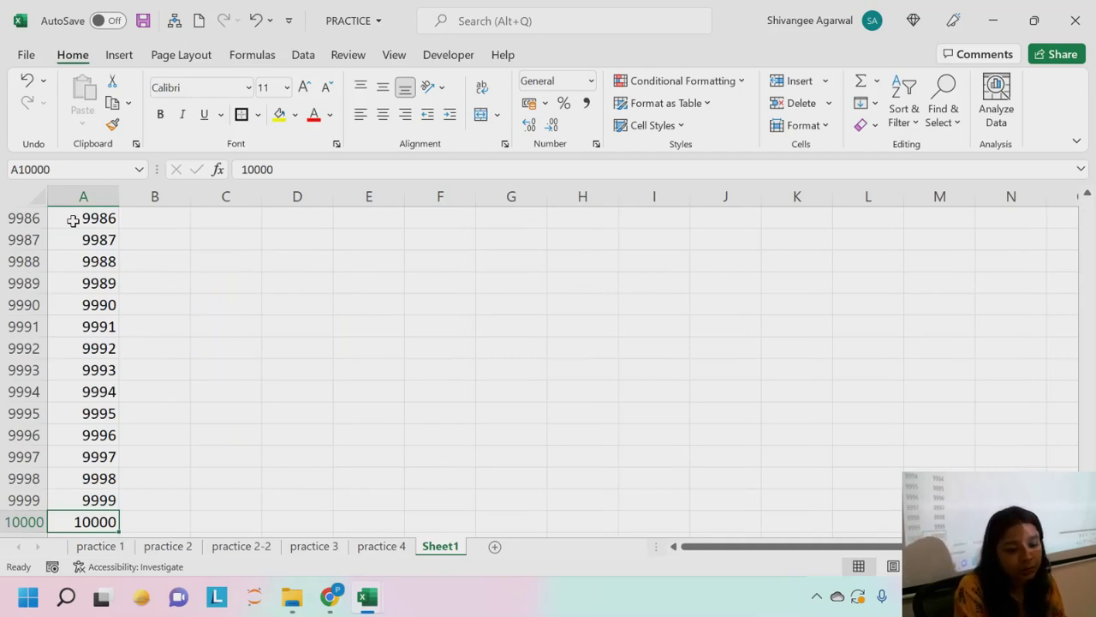
pyautogui.hotkey('ctrl', 'Up')
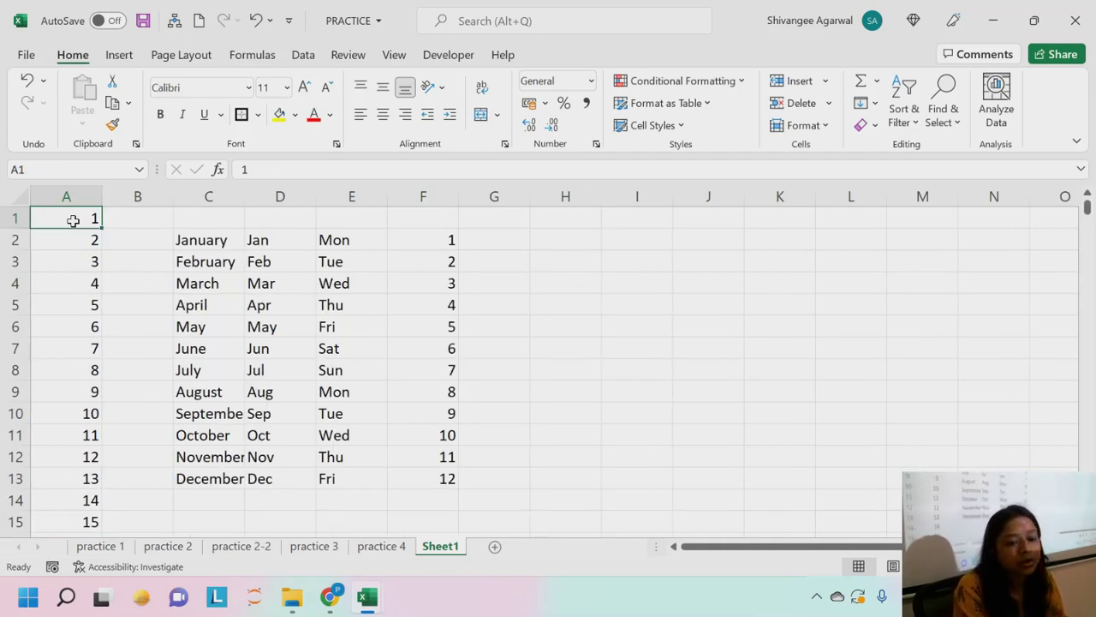
# Rename the Sheet1 tab to Autofill.
pyautogui.doubleClick(449, 549)
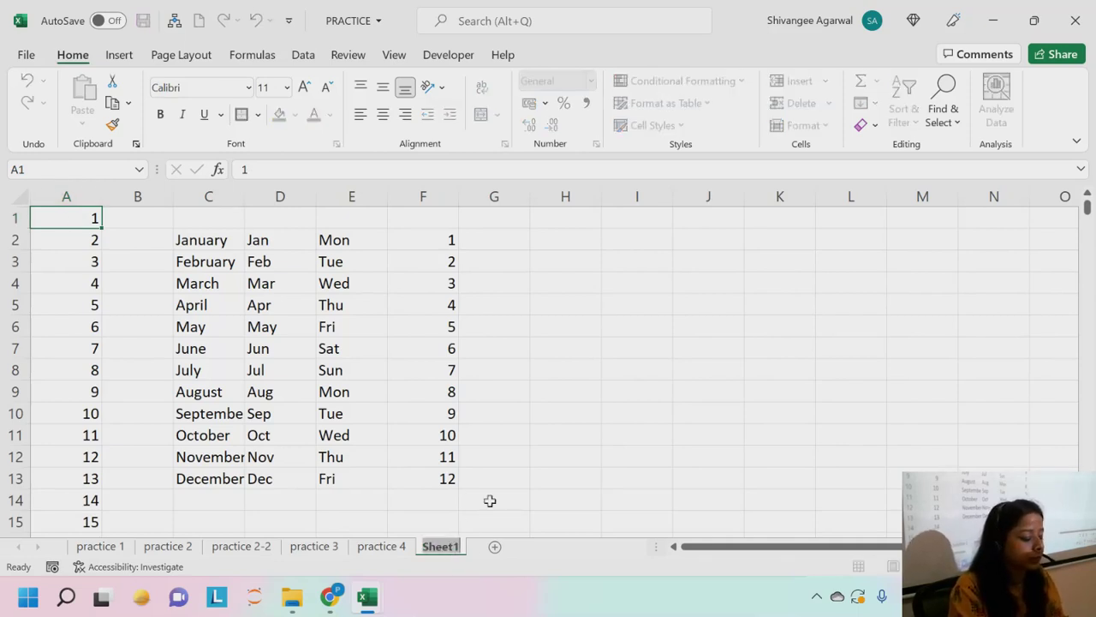
pyautogui.press('BackSpace')
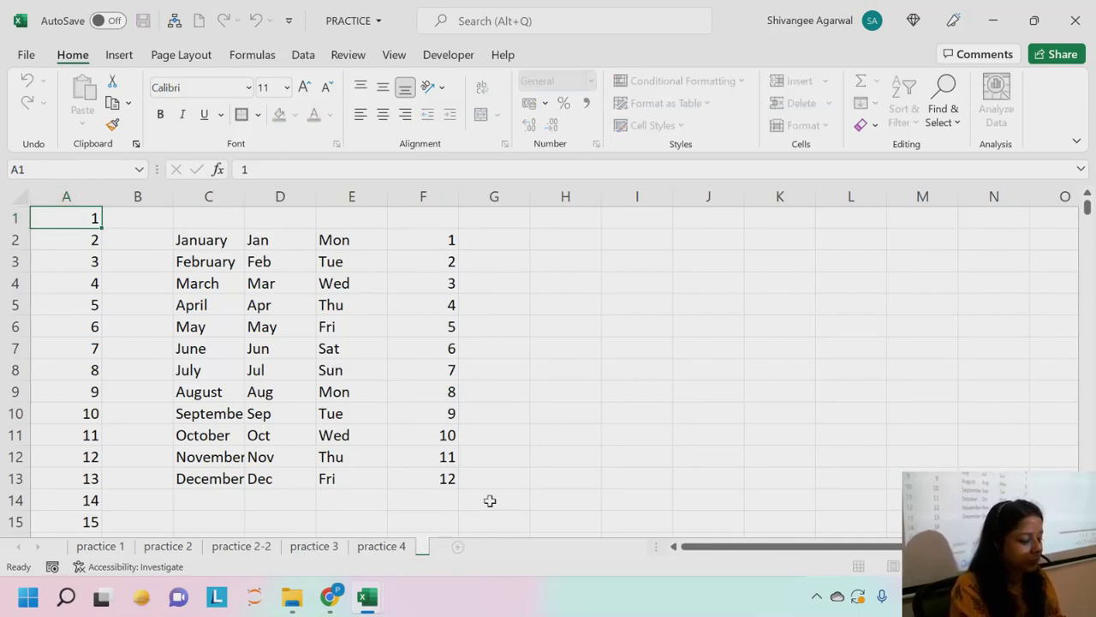
pyautogui.write('A')
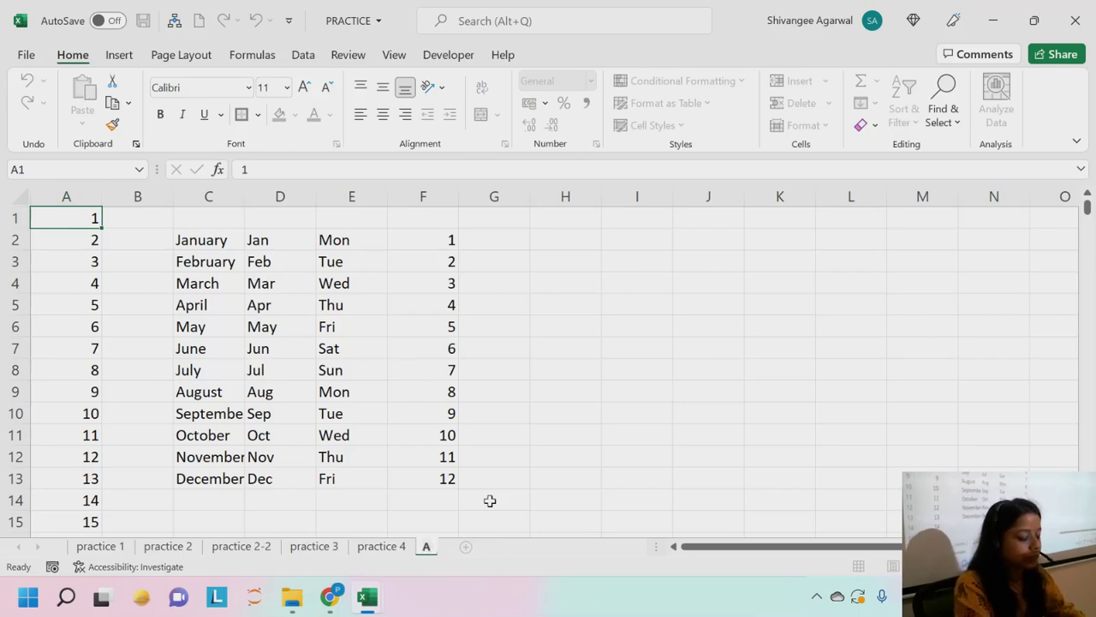
pyautogui.write('utofill')
pyautogui.press('Return')
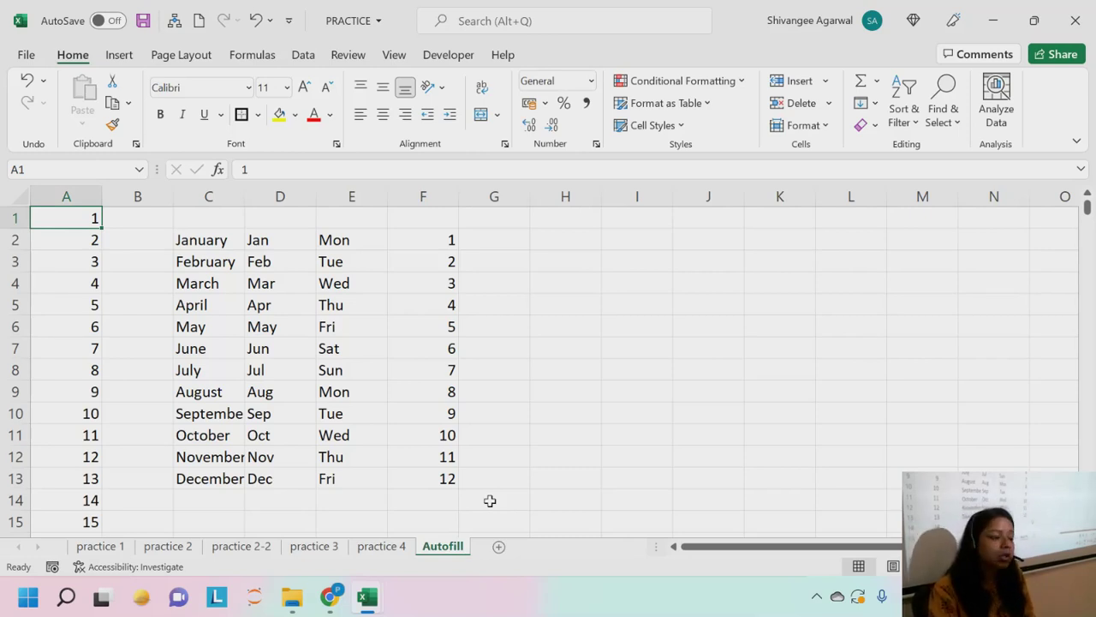
# Review the Series dialog settings (Columns, step value) and cancel without filling.
pyautogui.click(874, 103)
pyautogui.click(895, 250)
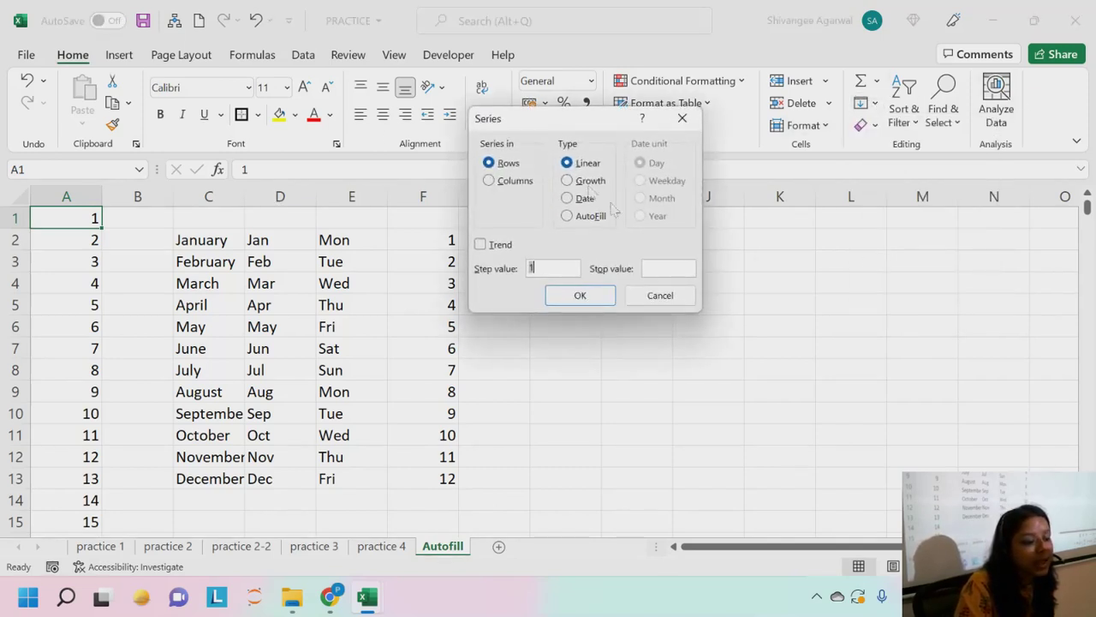
pyautogui.click(513, 180)
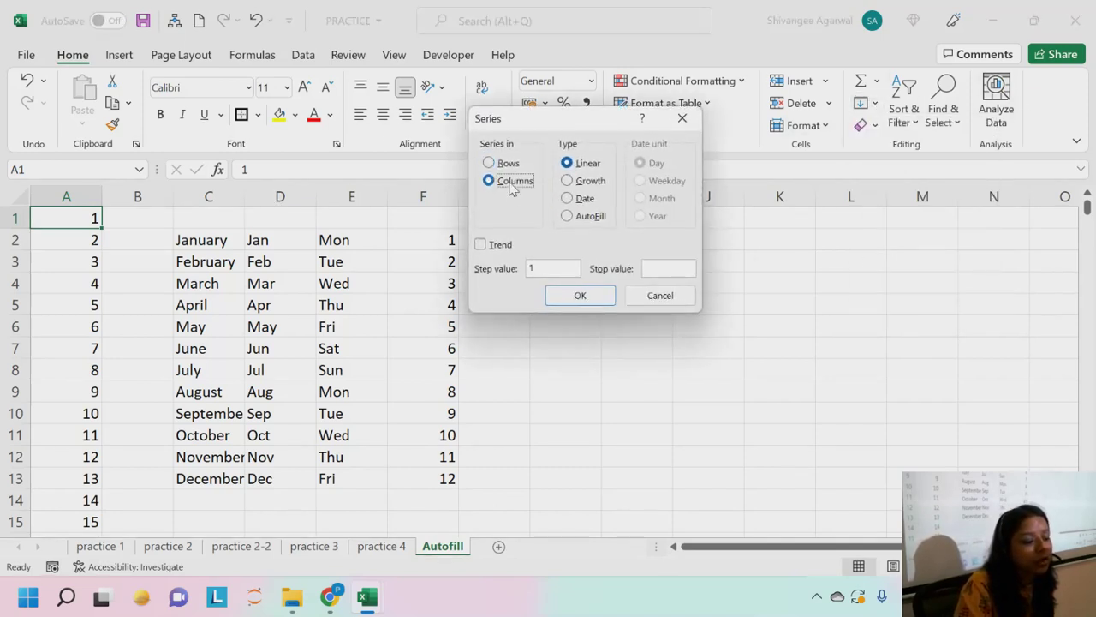
pyautogui.doubleClick(553, 267)
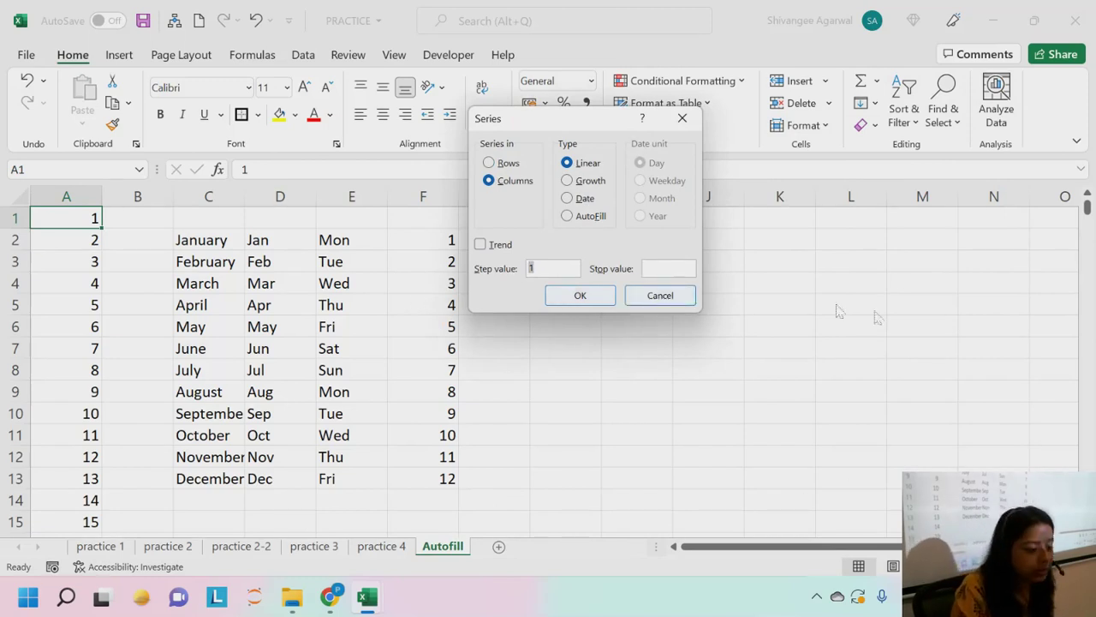
pyautogui.click(686, 295)
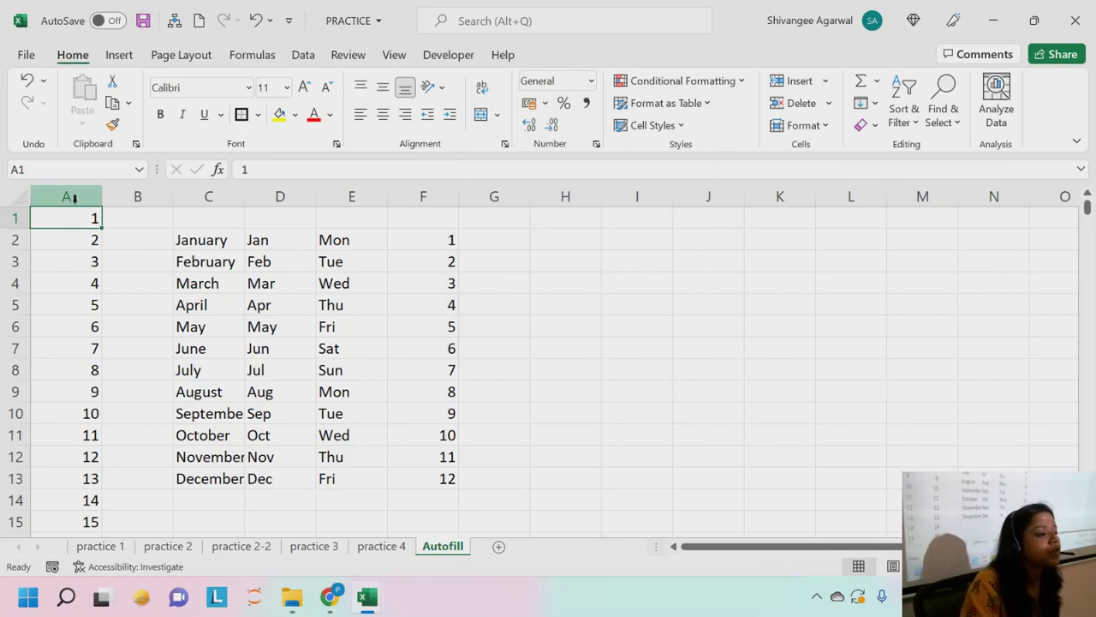